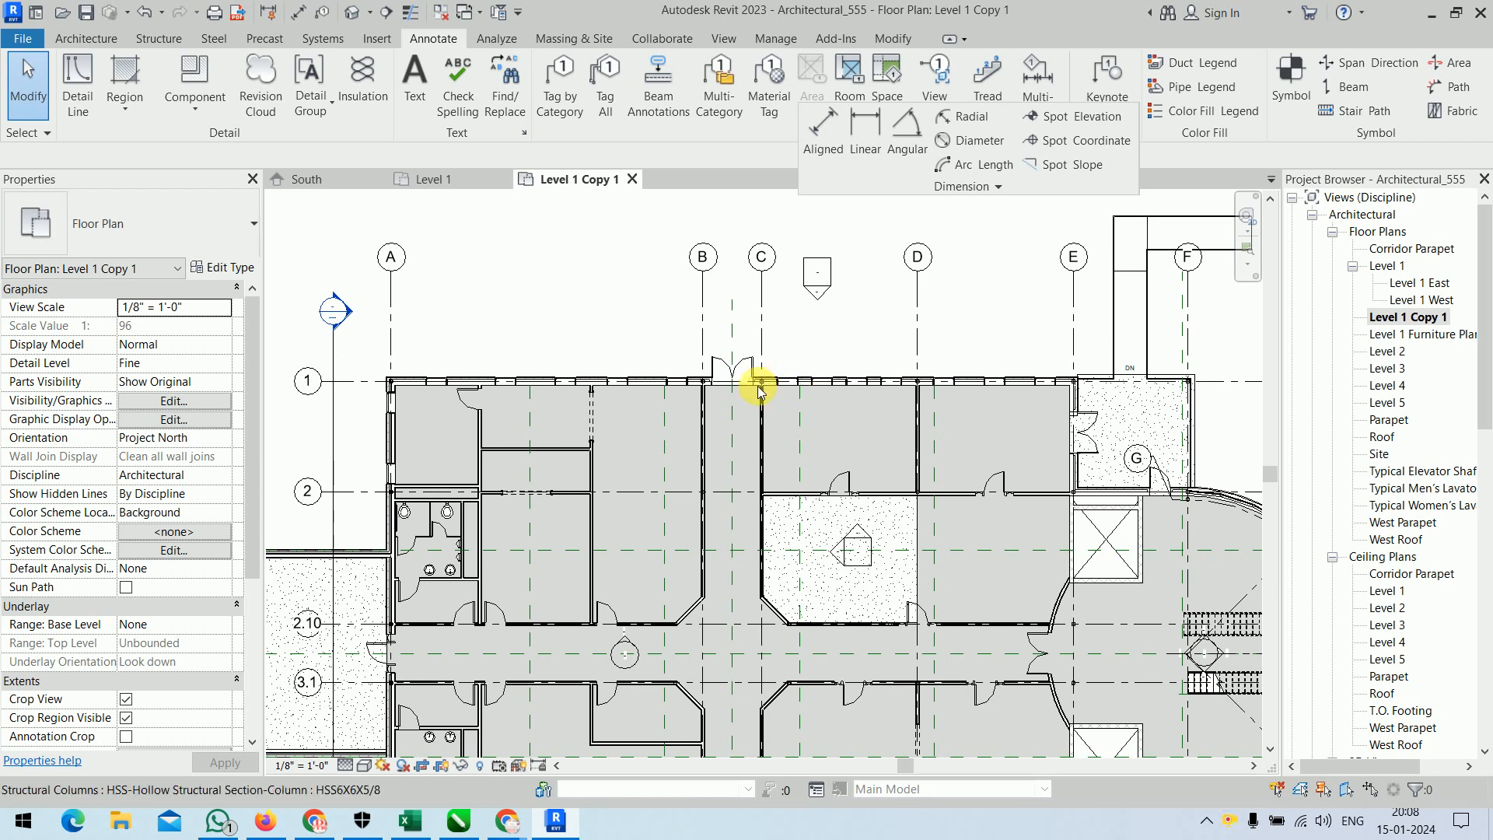
pyautogui.click(653, 386)
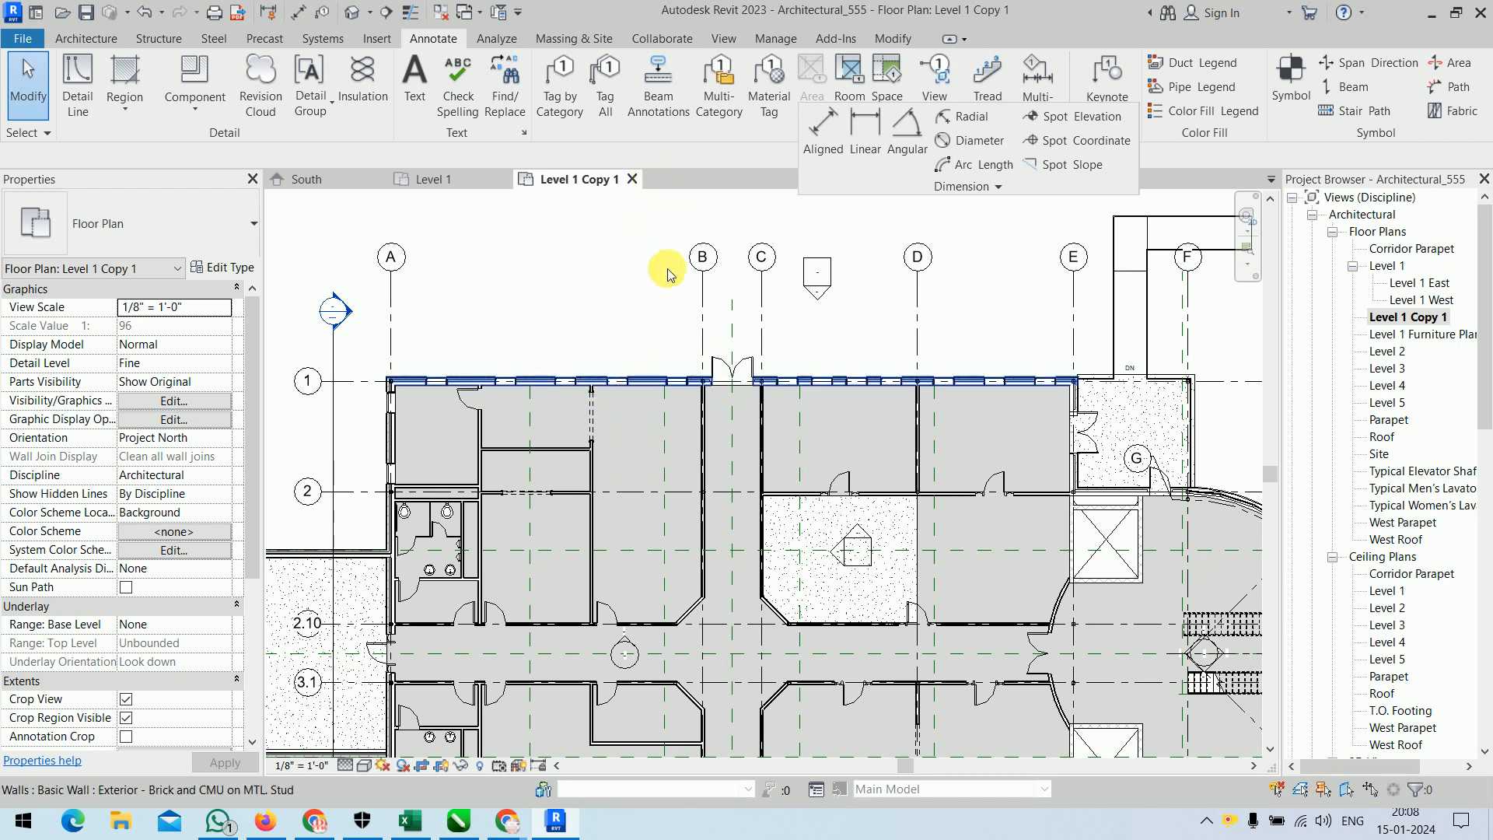
pyautogui.click(433, 385)
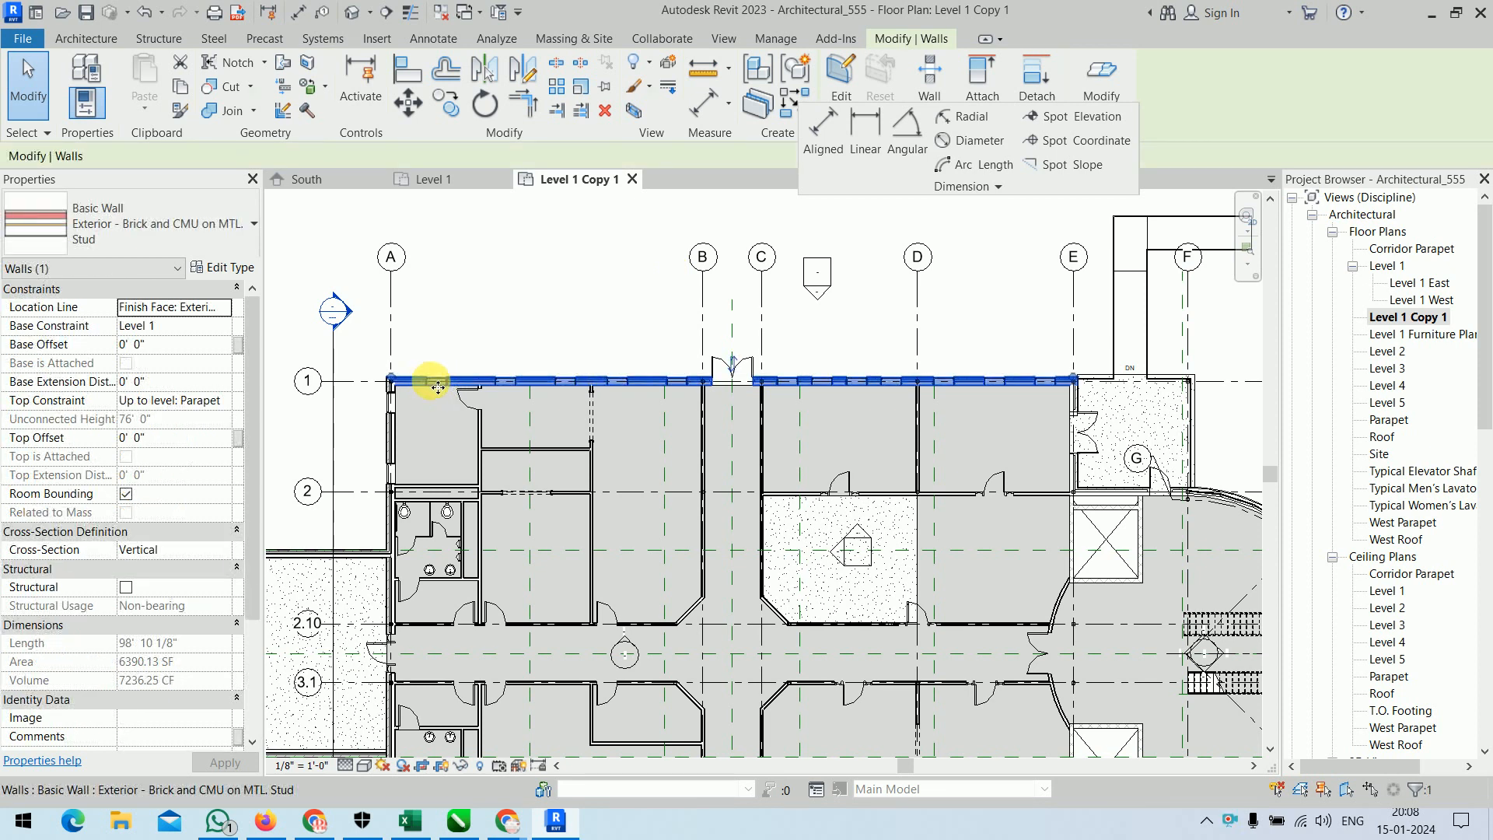
pyautogui.click(981, 325)
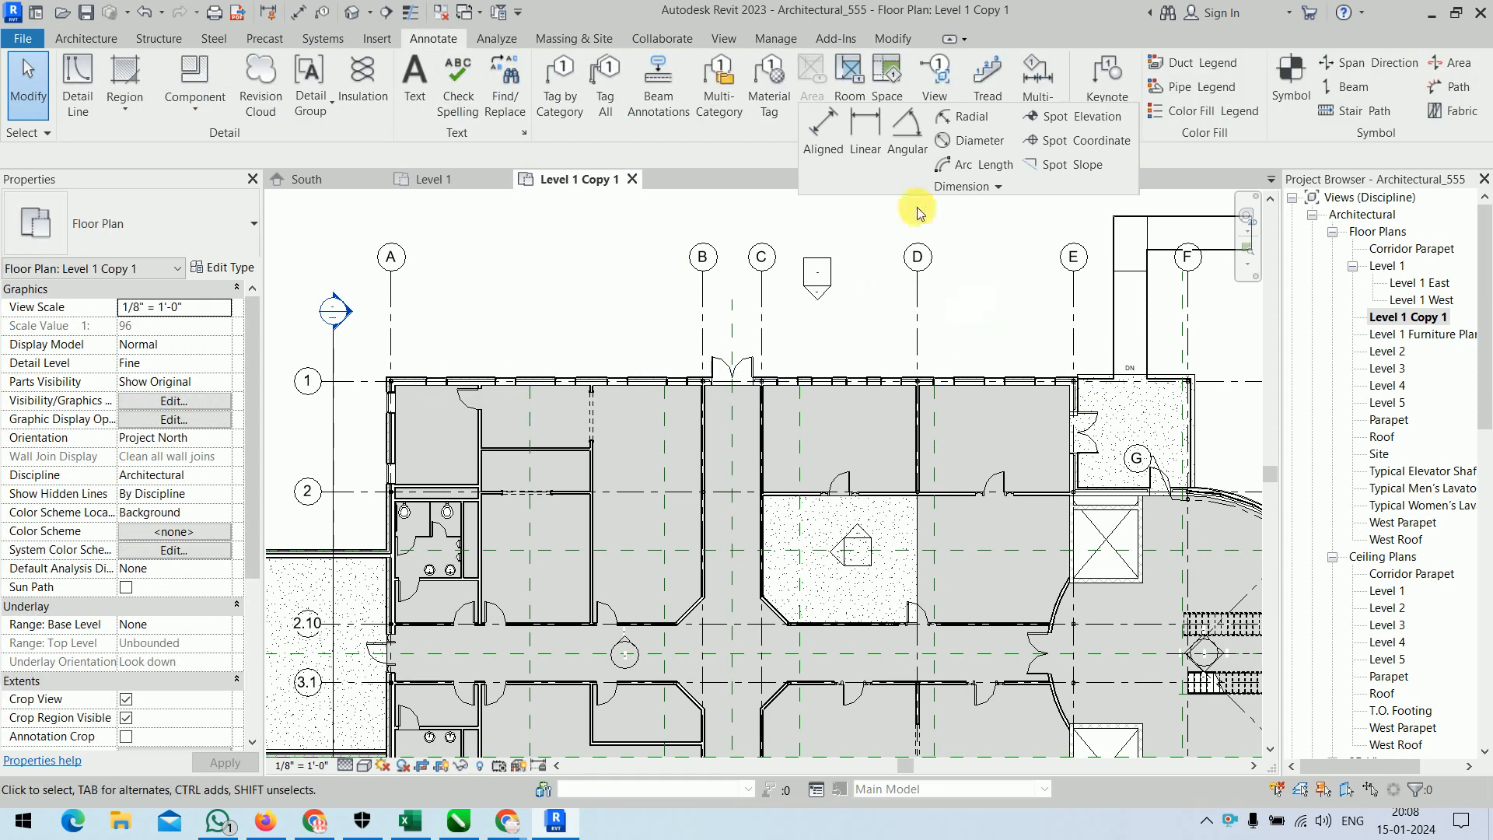
# Place an aligned dimension between the wall centerlines of the two interior partitions between grids A and B, above the grid 1 wall.
pyautogui.click(833, 140)
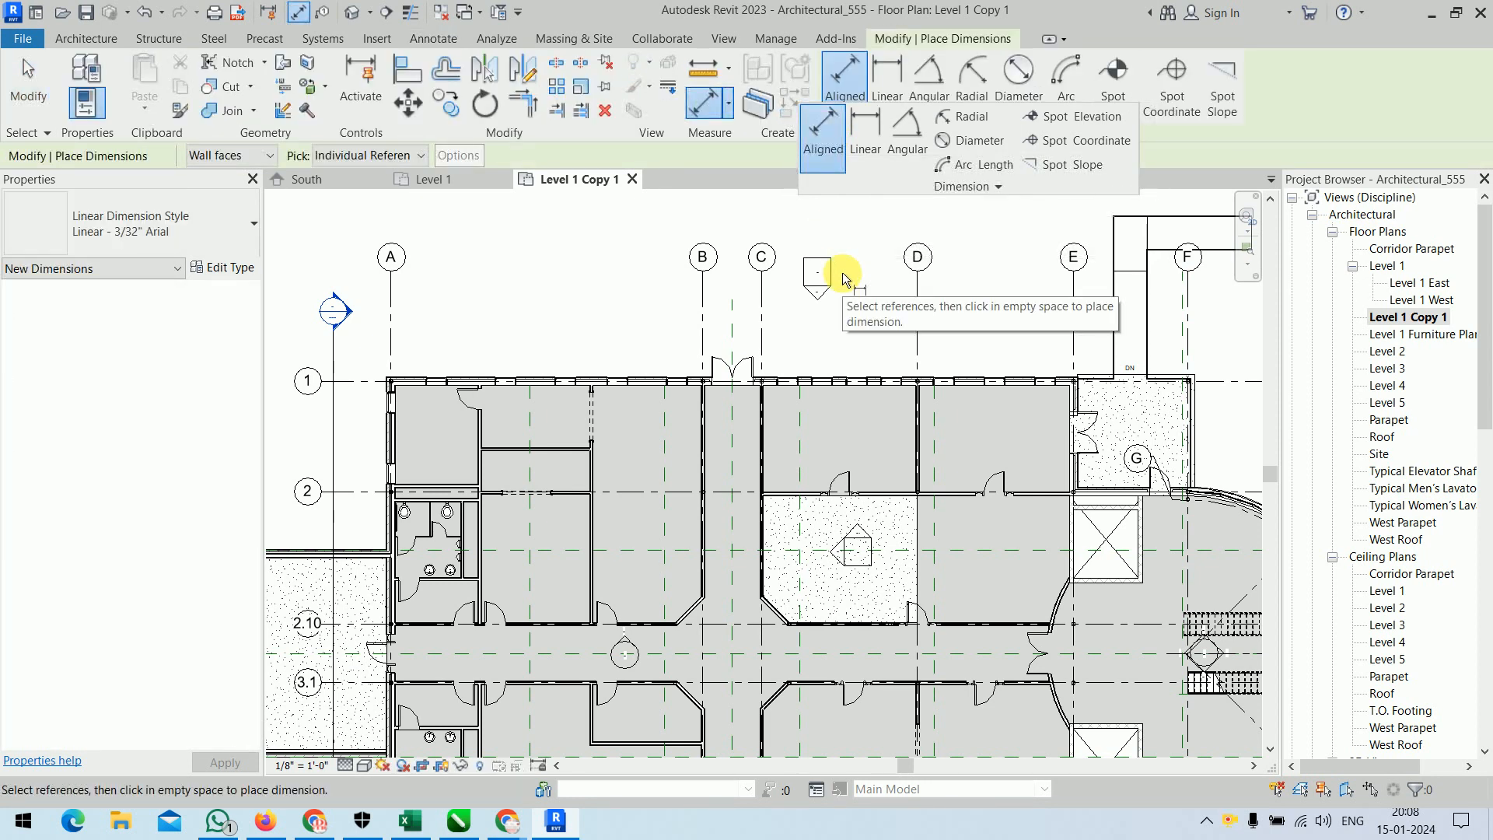
pyautogui.click(236, 157)
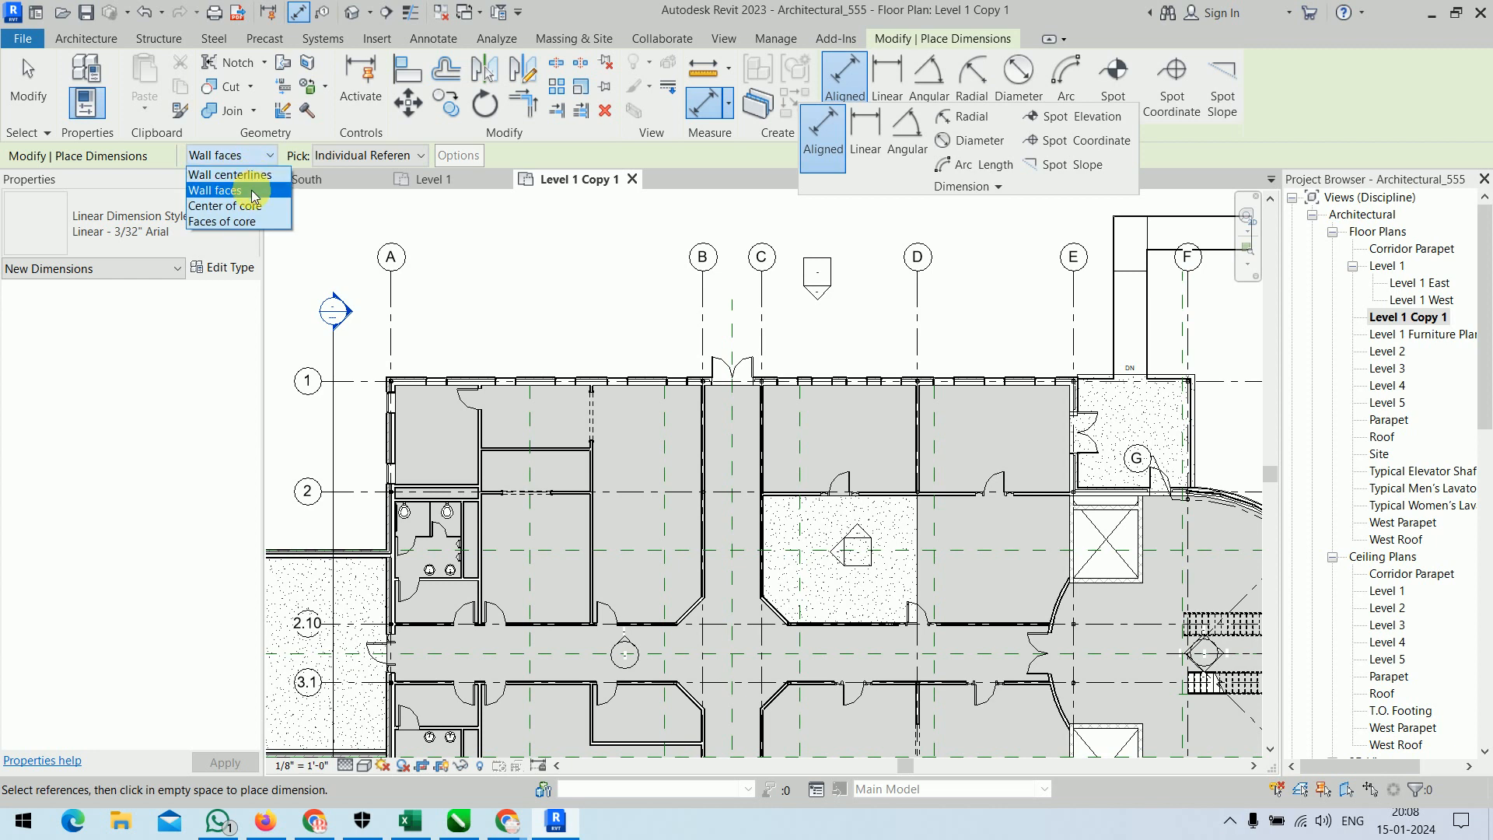
pyautogui.click(249, 175)
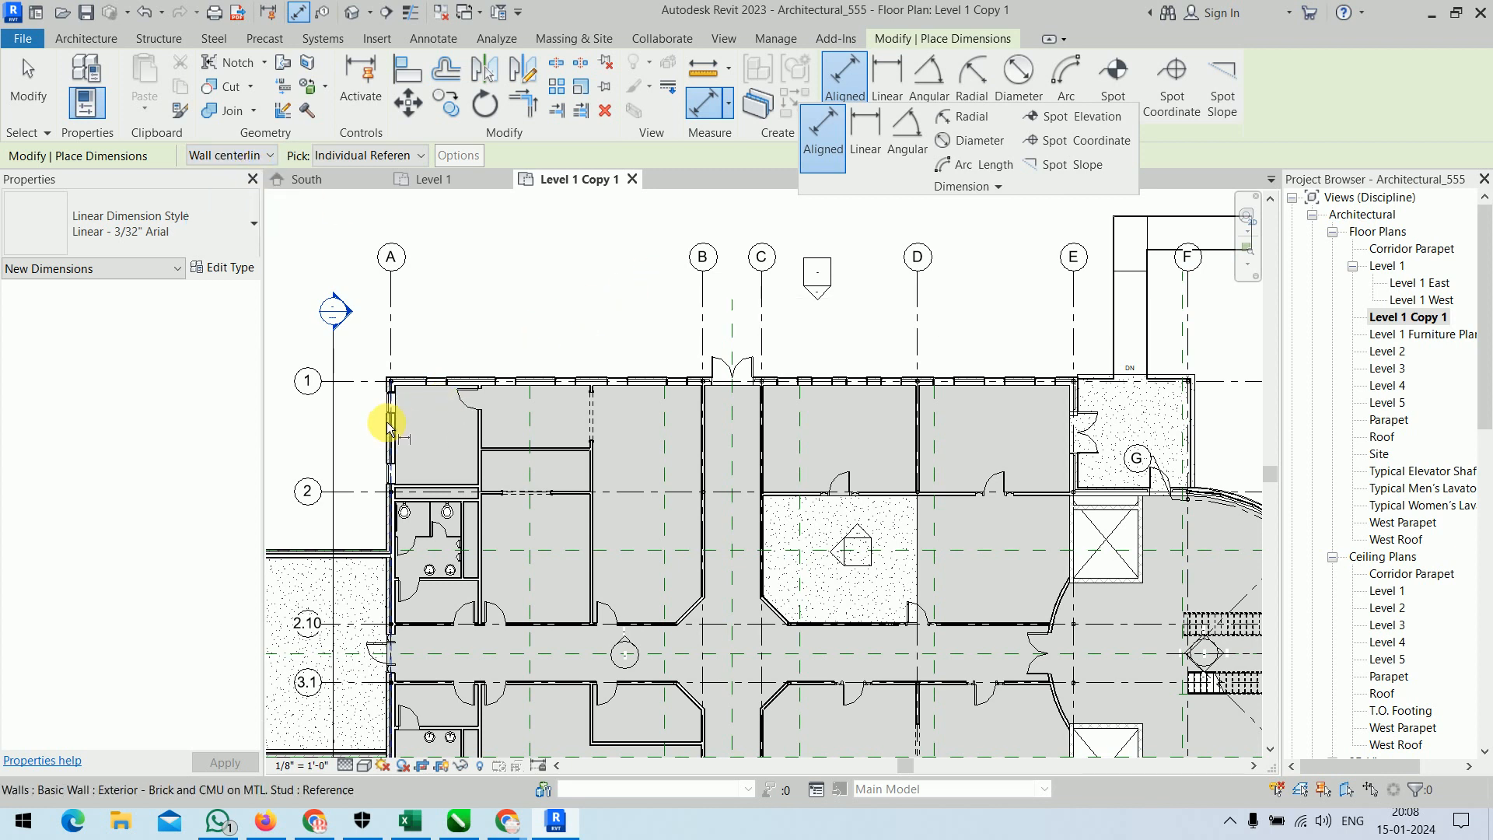
pyautogui.click(479, 470)
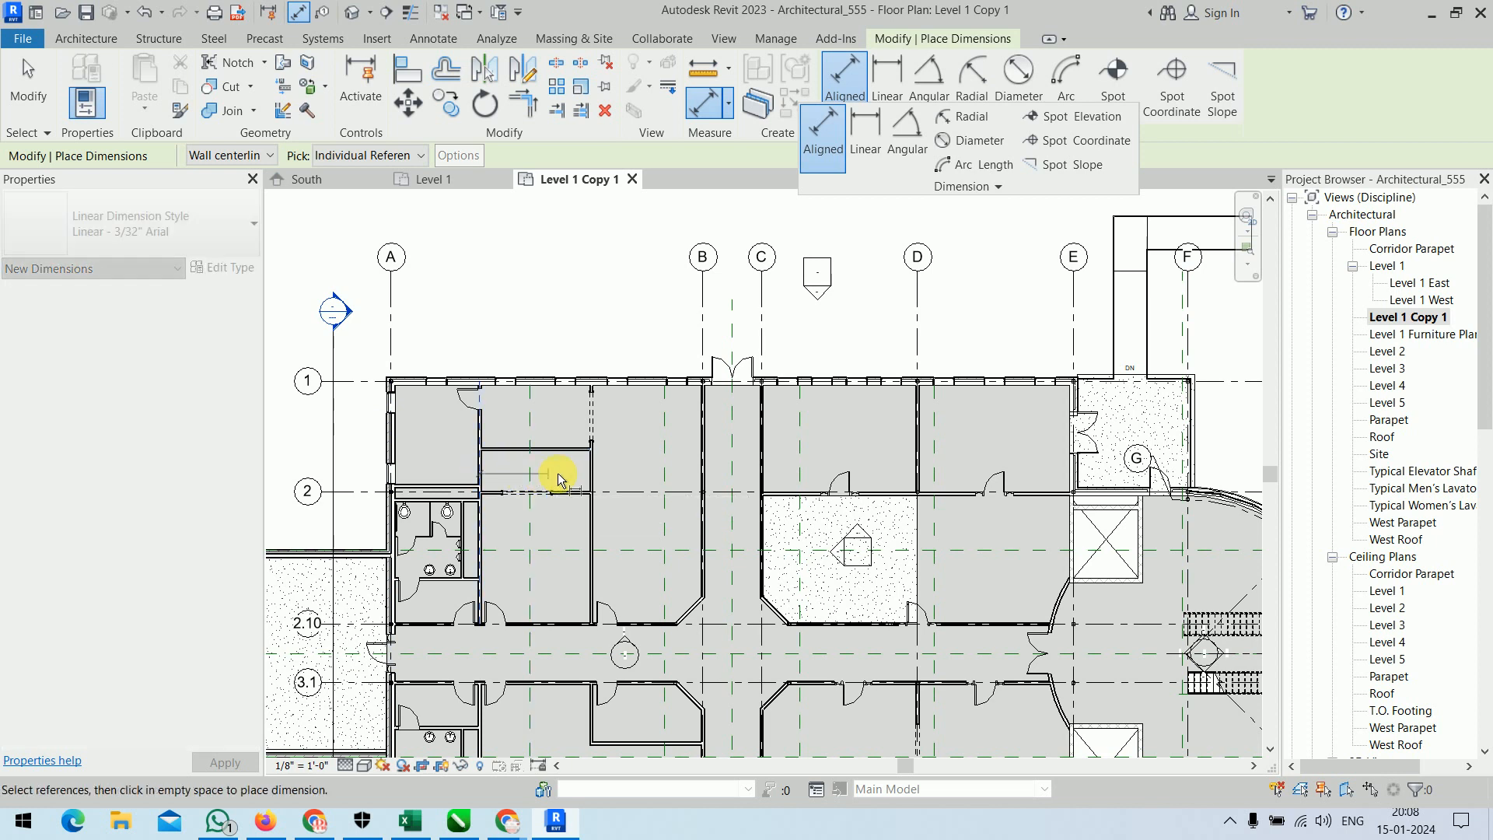
pyautogui.click(592, 473)
pyautogui.click(557, 335)
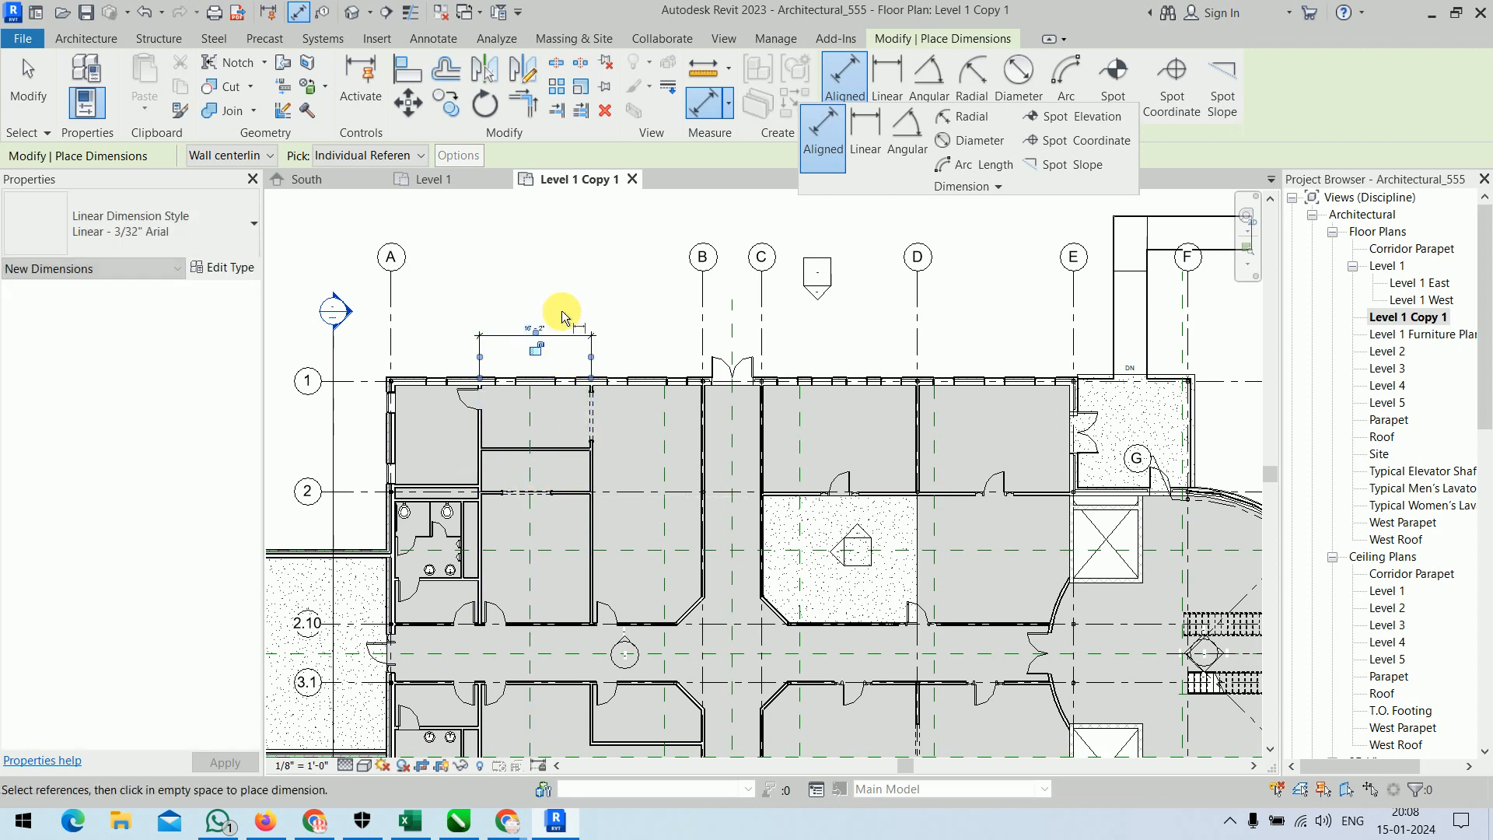
pyautogui.press('Escape')
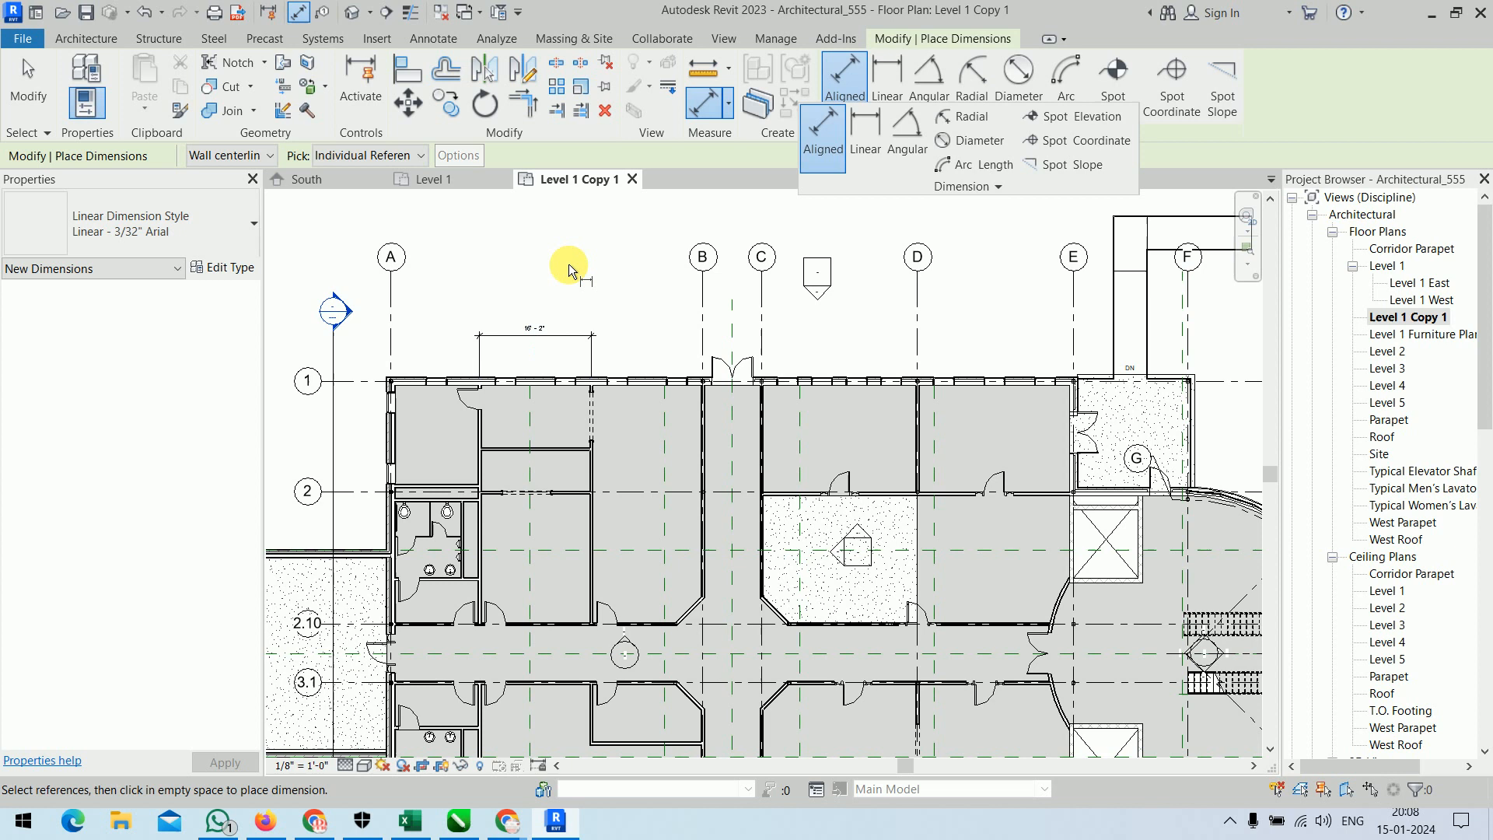
# Add a second aligned dimension between the same two partitions, referencing wall faces, just below the first one.
pyautogui.click(247, 162)
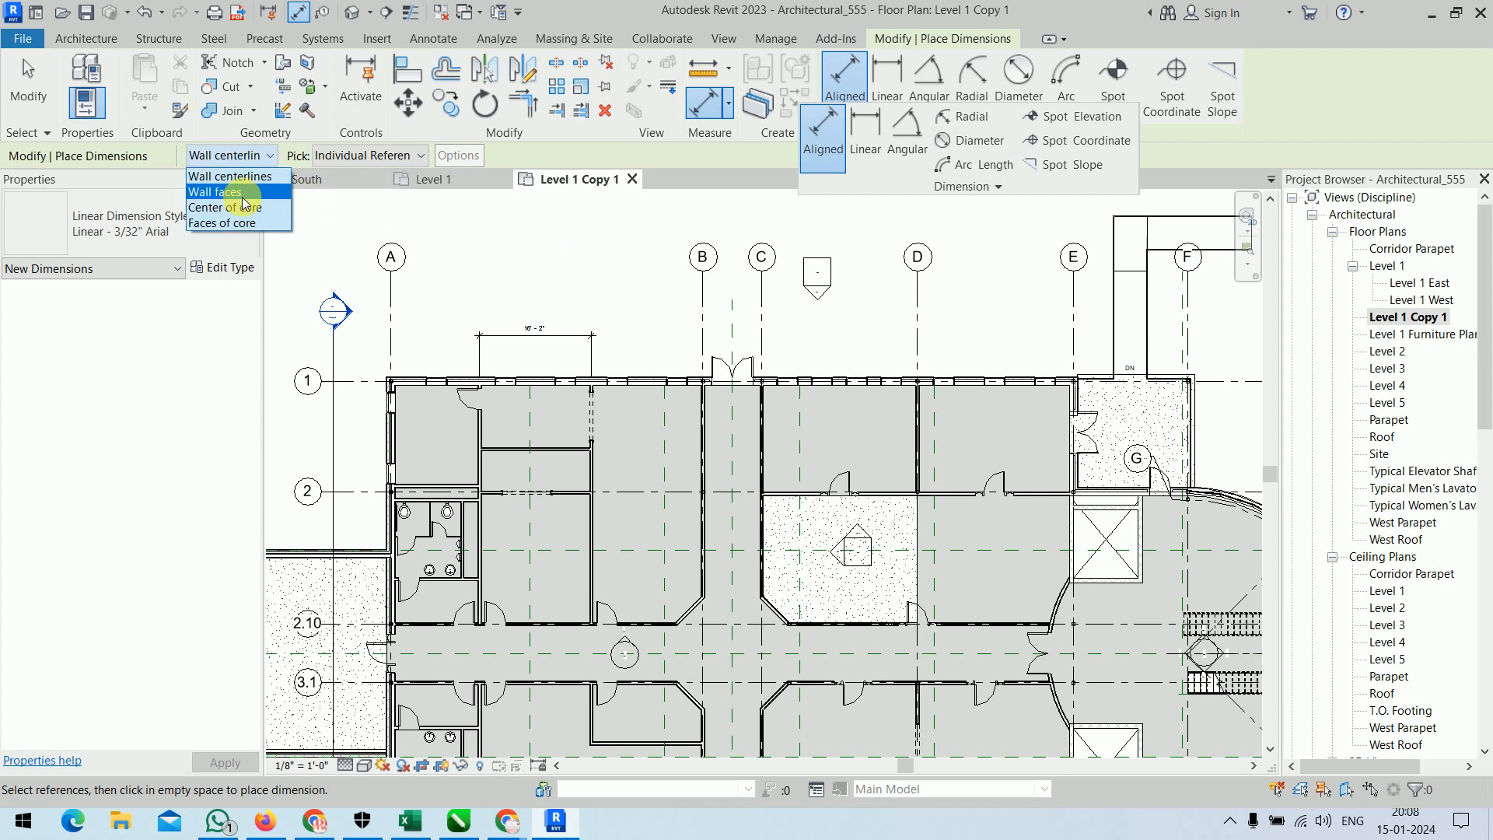
pyautogui.click(226, 184)
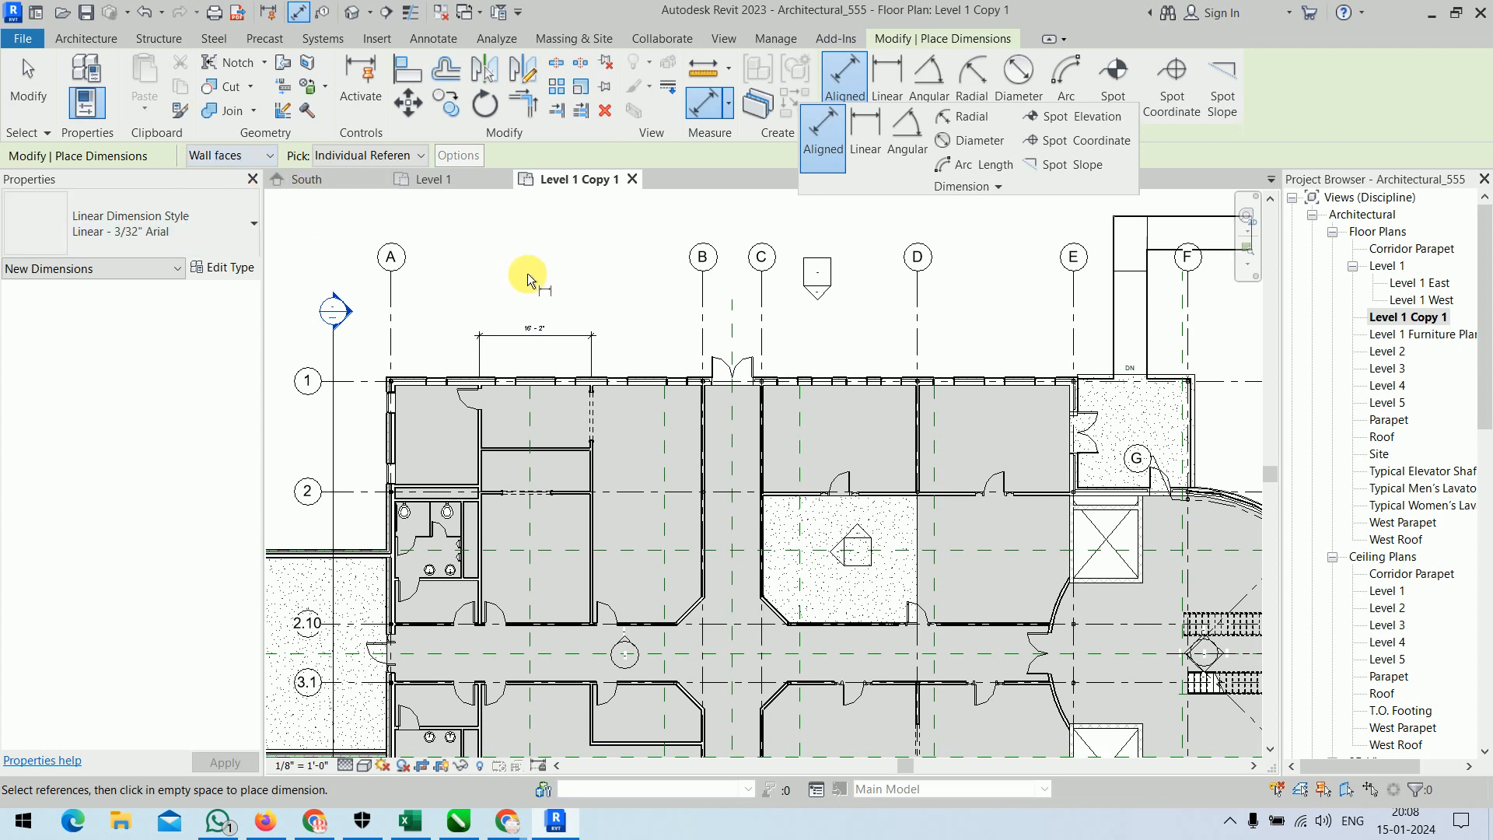
pyautogui.click(483, 469)
pyautogui.click(593, 479)
pyautogui.click(545, 349)
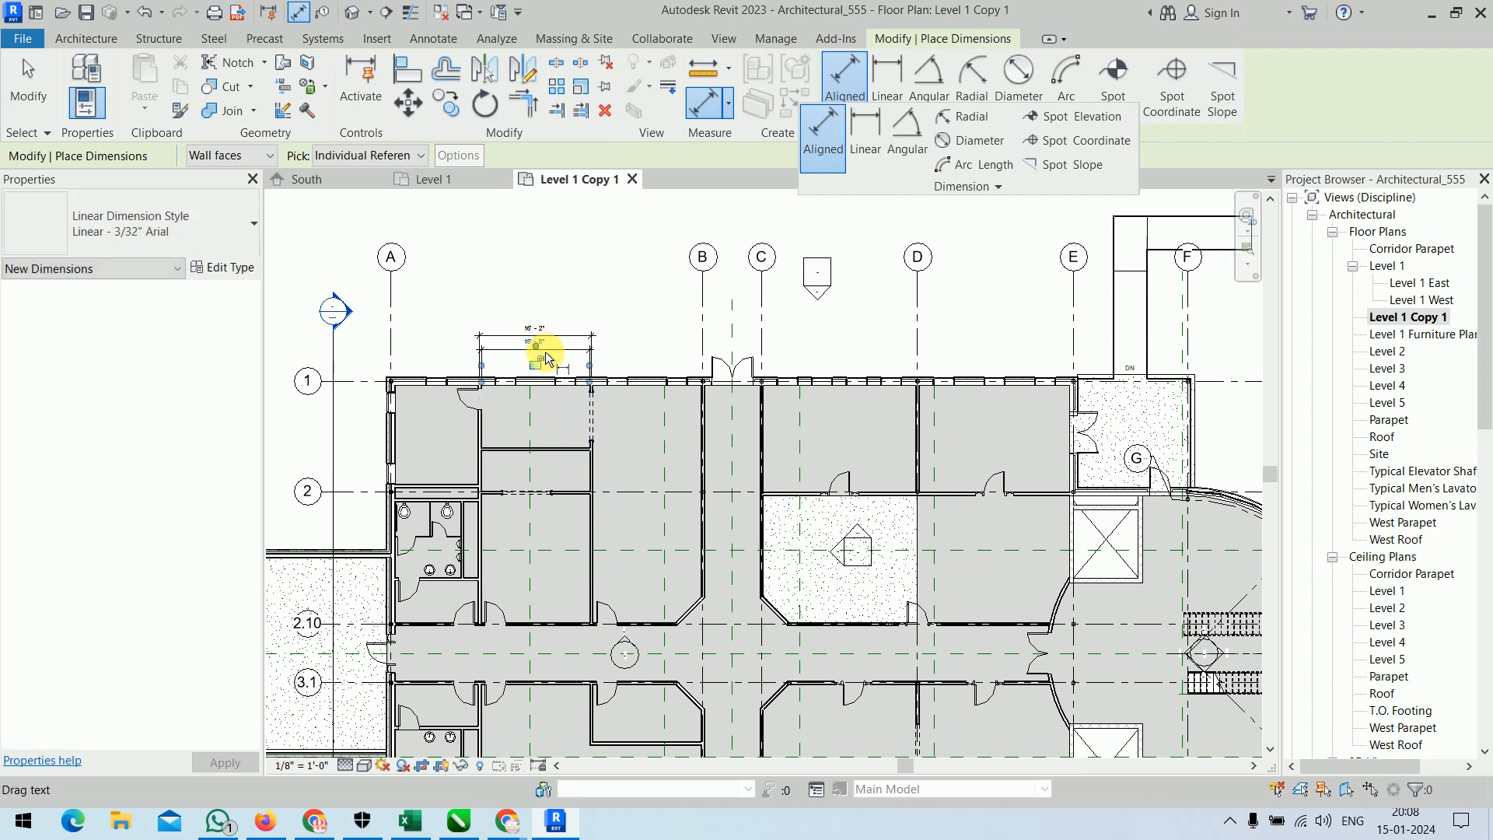
pyautogui.scroll(4, 544, 344)
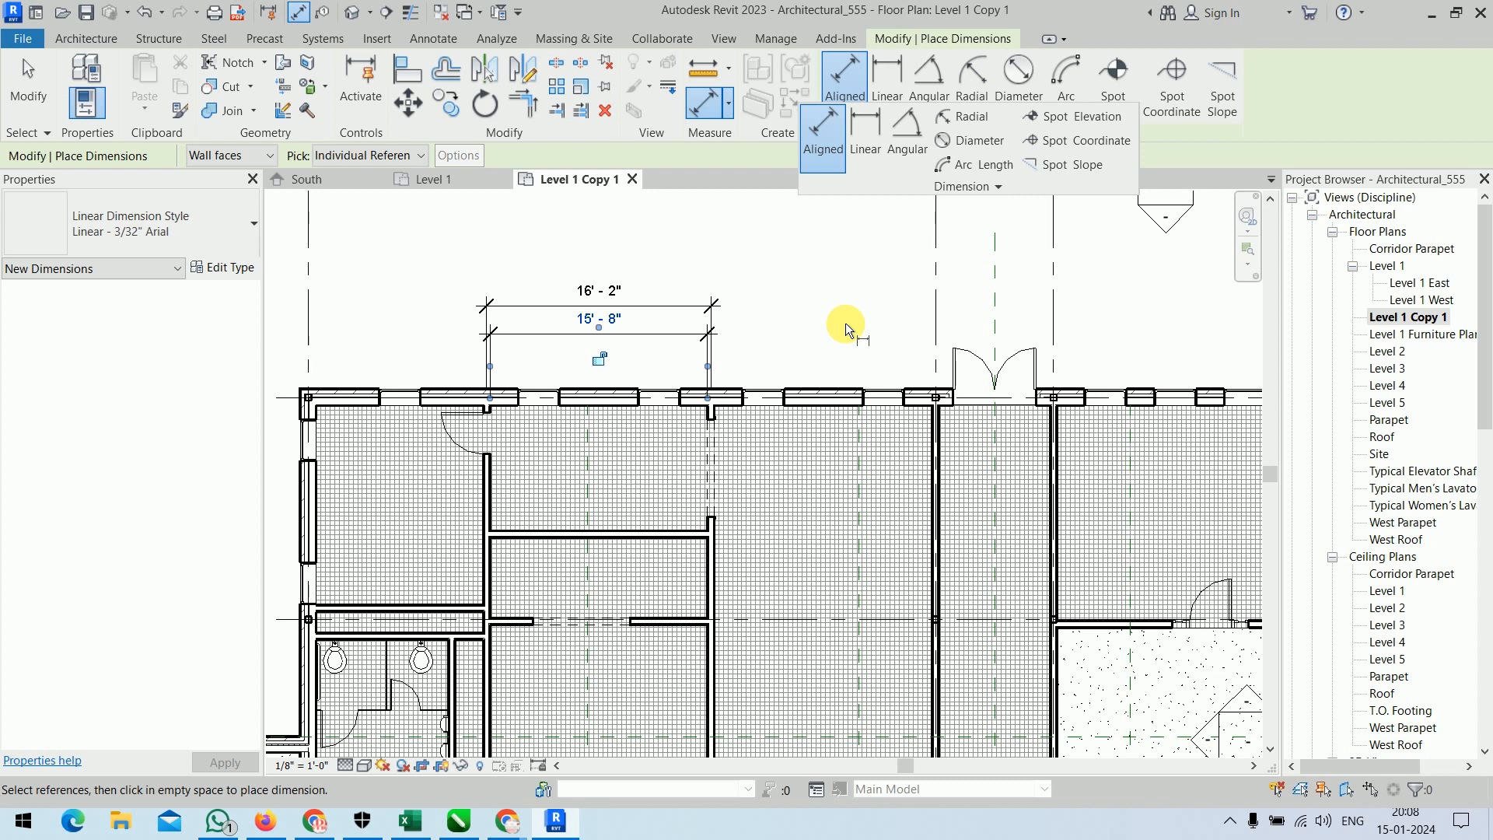
pyautogui.press('Escape')
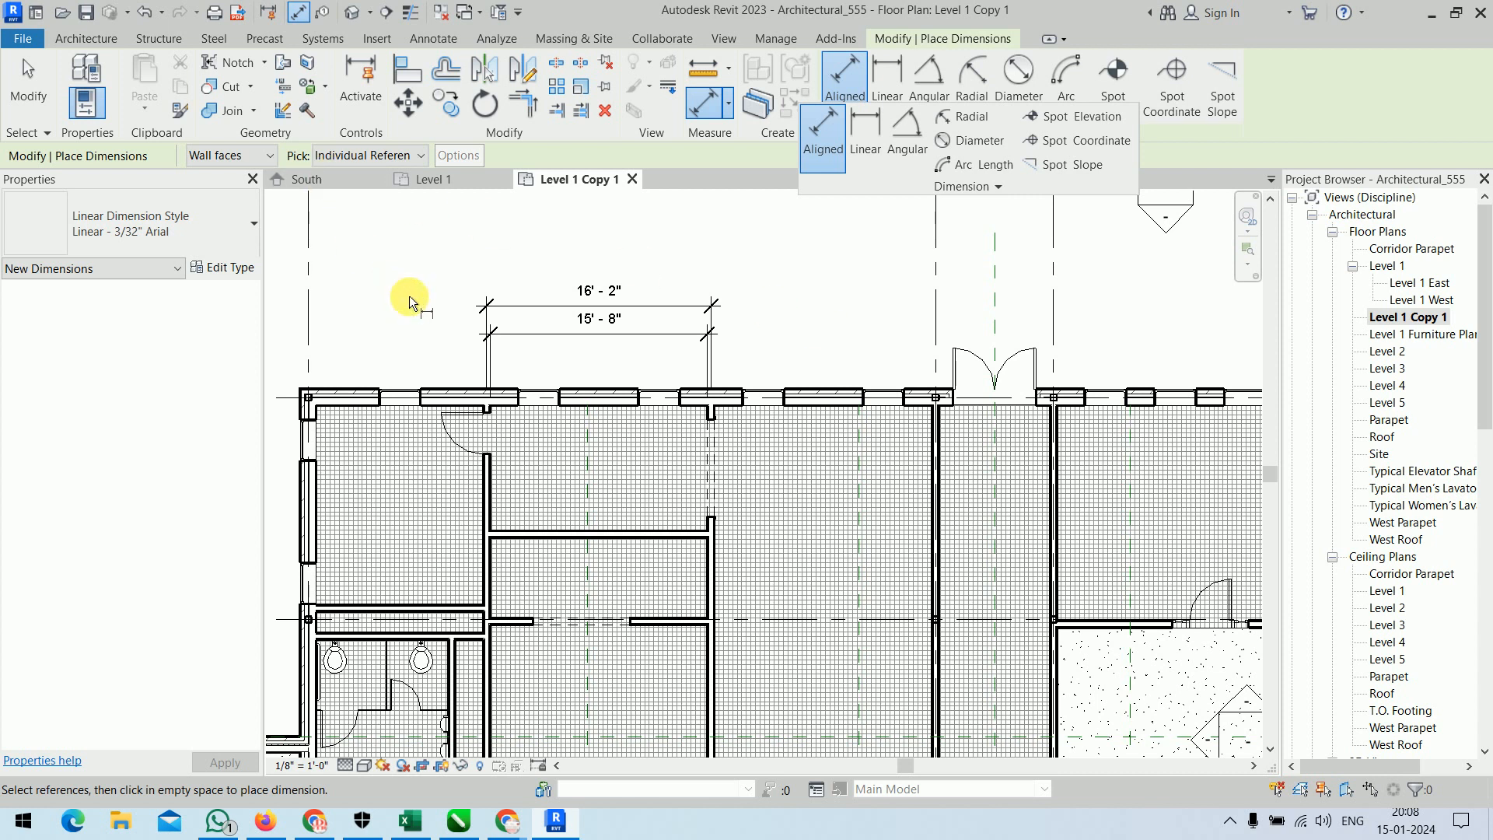
pyautogui.press('Escape')
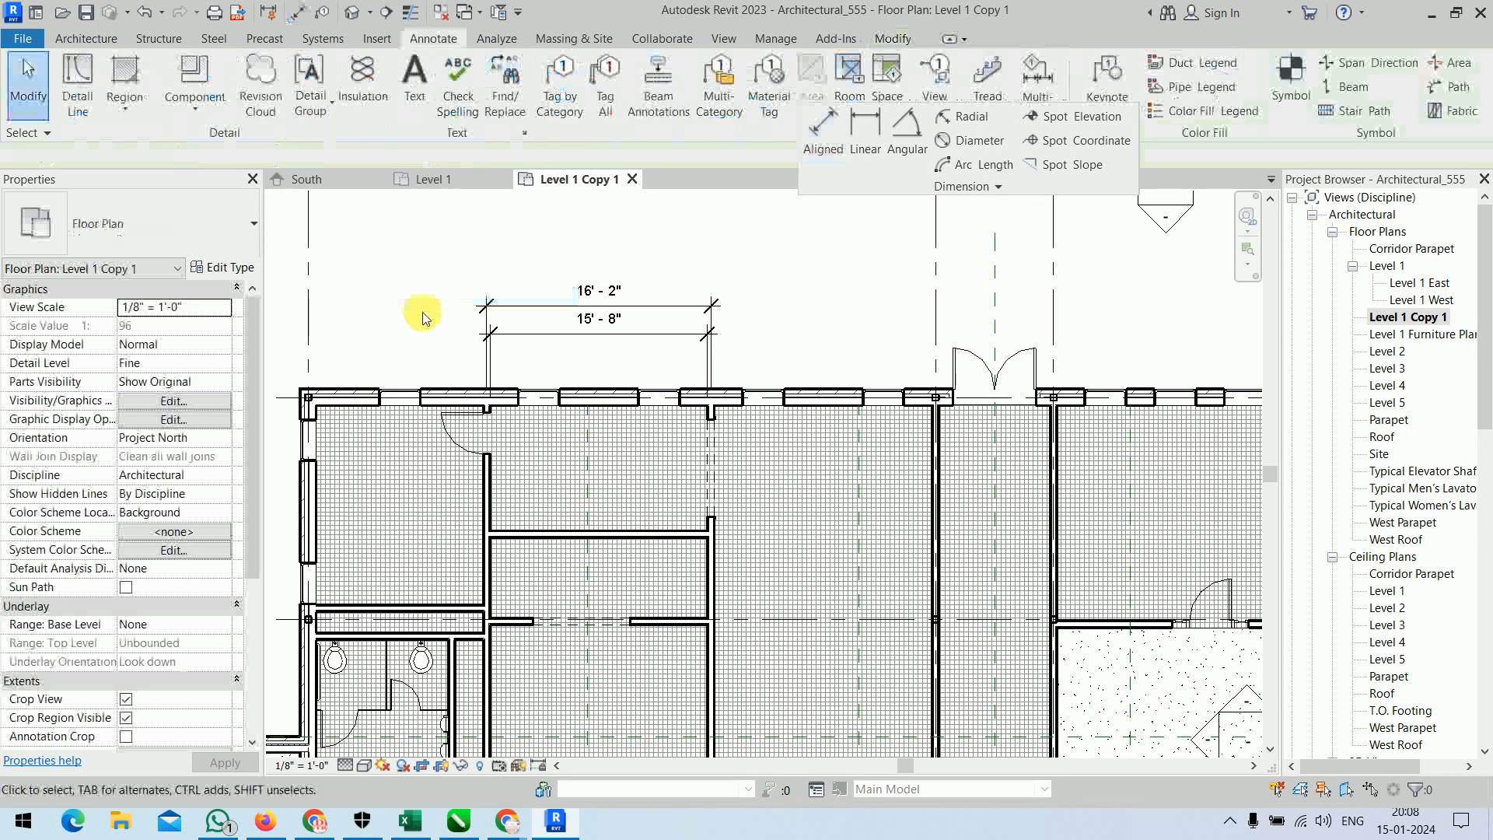
# Review the layer structure of the grid 1 exterior wall with the preview shown, highlighting the Structure [1] metal stud layer.
pyautogui.click(441, 396)
pyautogui.moveTo(412, 307); pyautogui.dragTo(500, 295, button='middle')
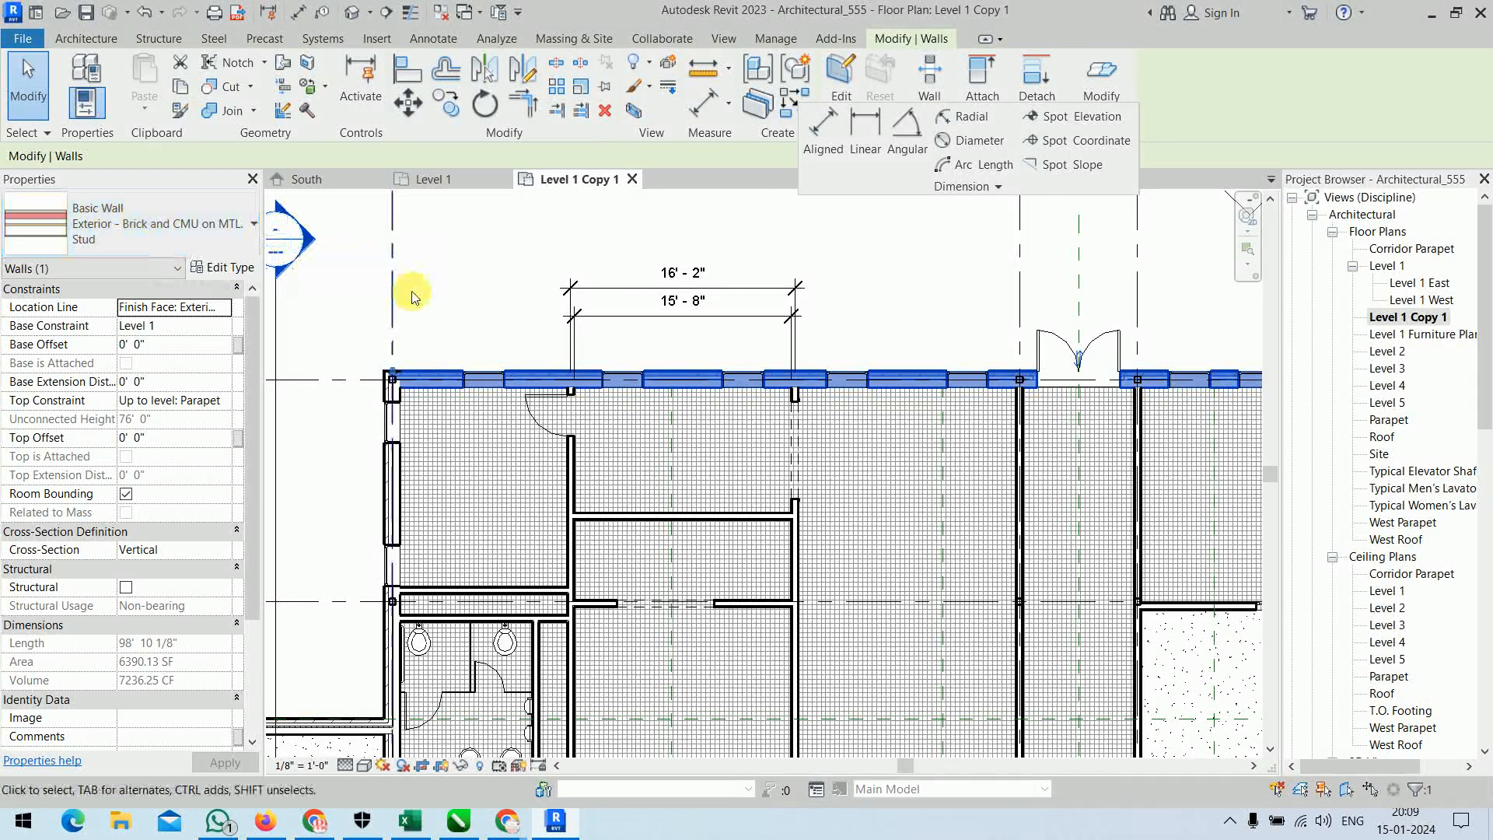
pyautogui.click(223, 267)
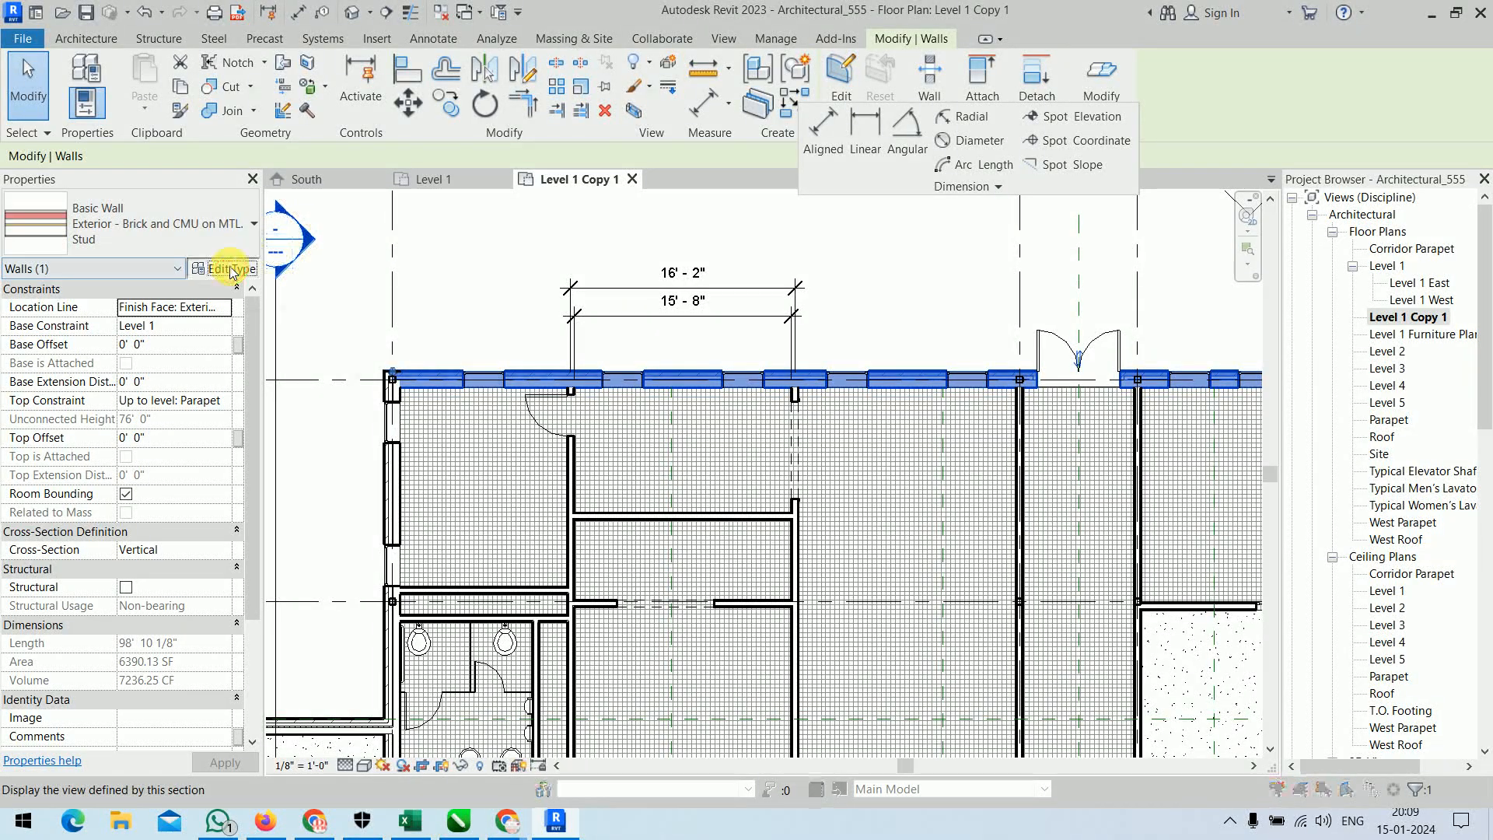
pyautogui.click(751, 340)
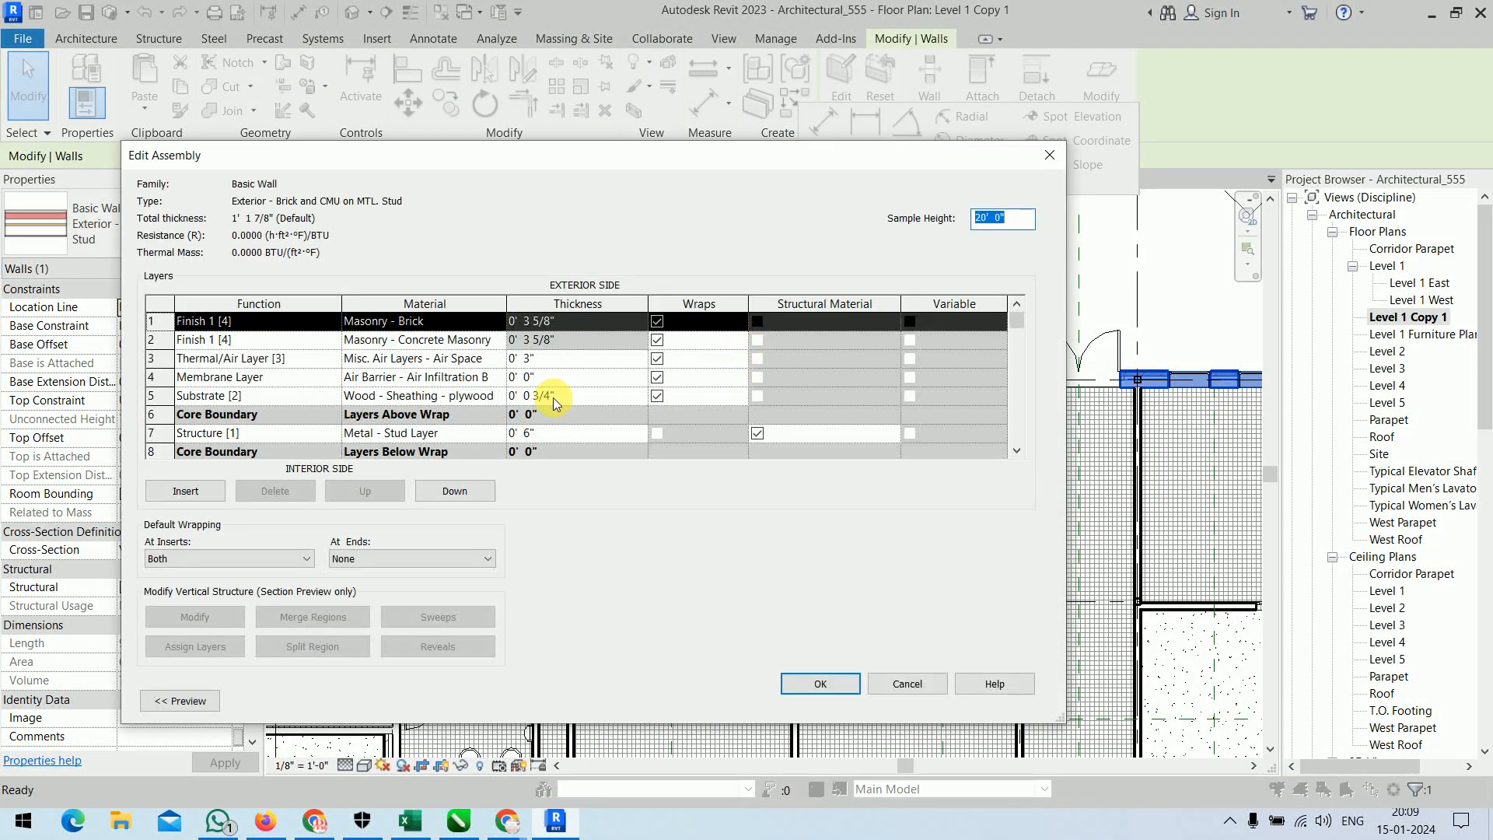
pyautogui.scroll(-2, 405, 404)
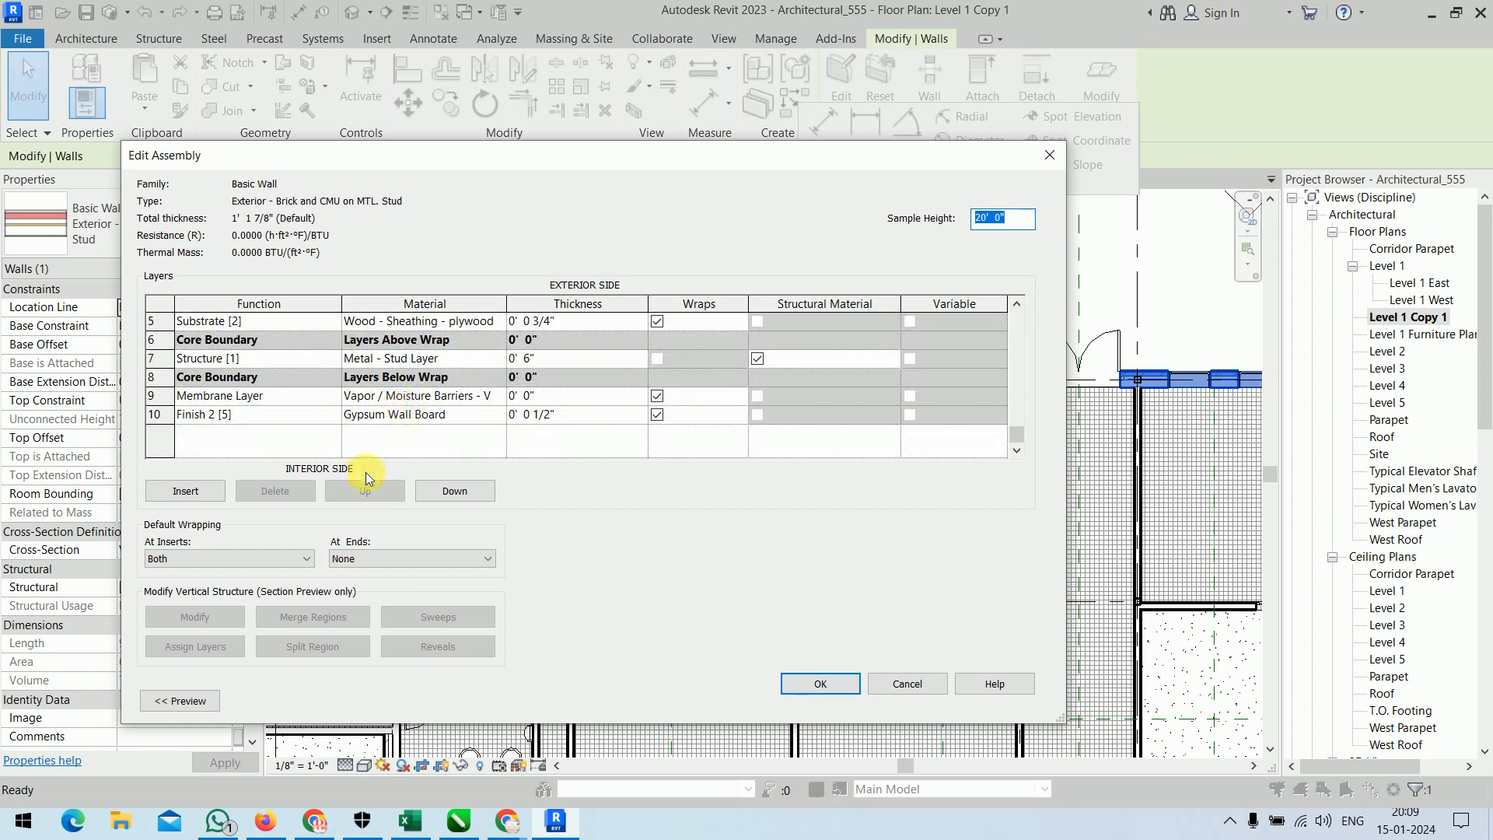
pyautogui.click(189, 706)
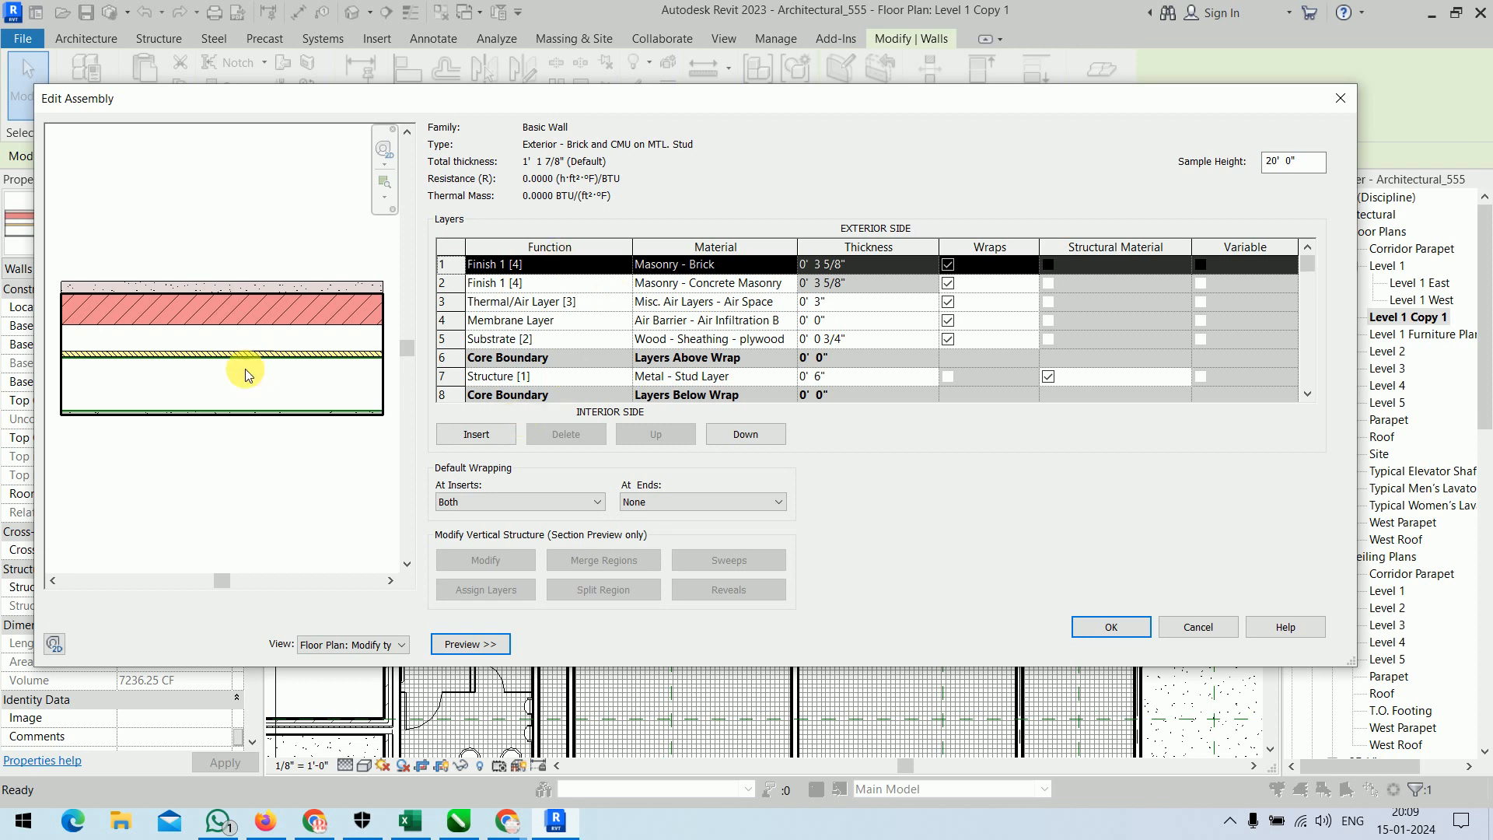
pyautogui.click(445, 377)
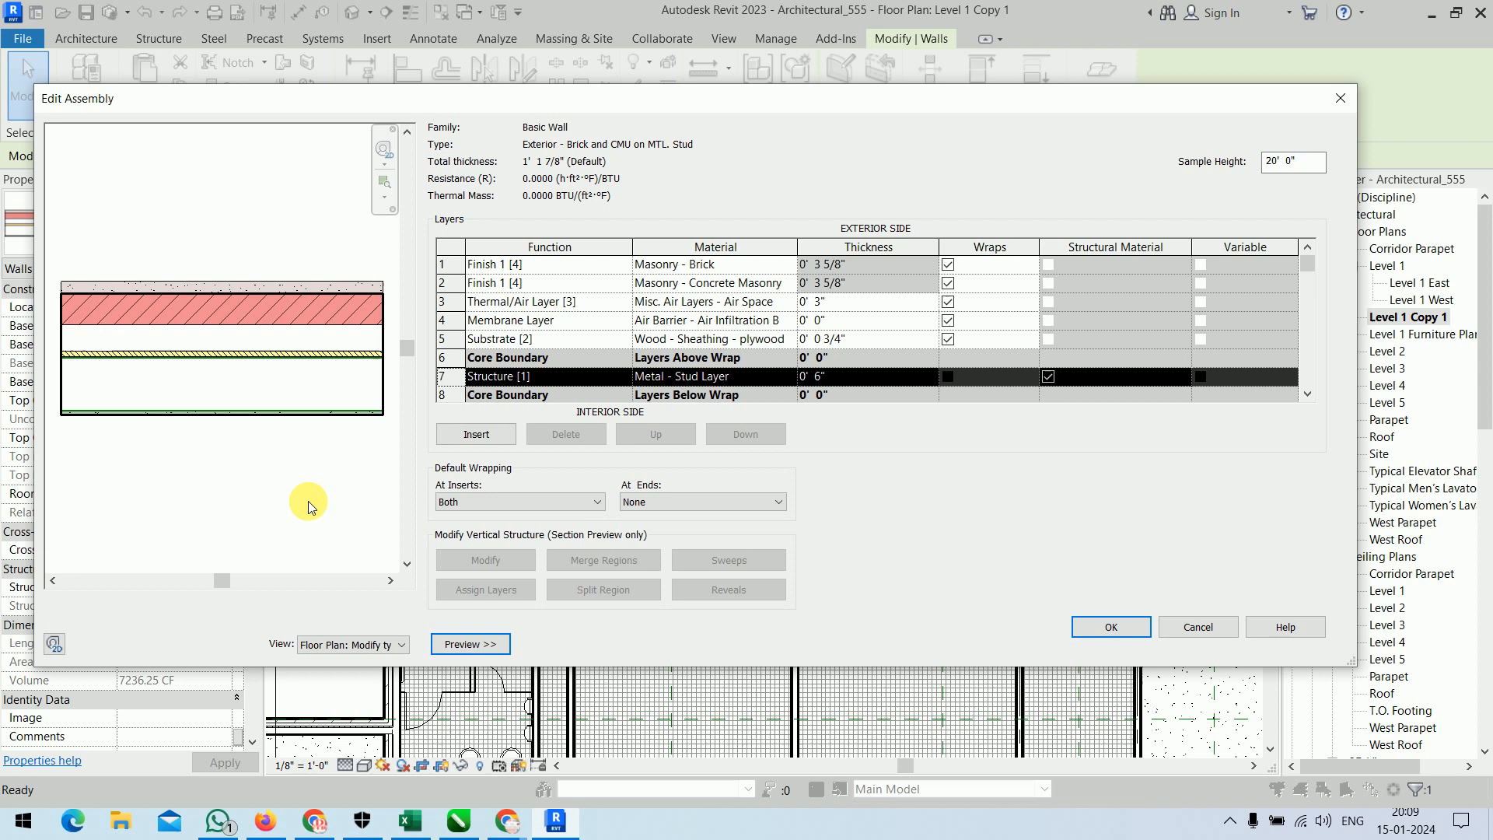
# Inspect the wall assembly in the section preview, and leave the wall type settings without changes.
pyautogui.click(381, 644)
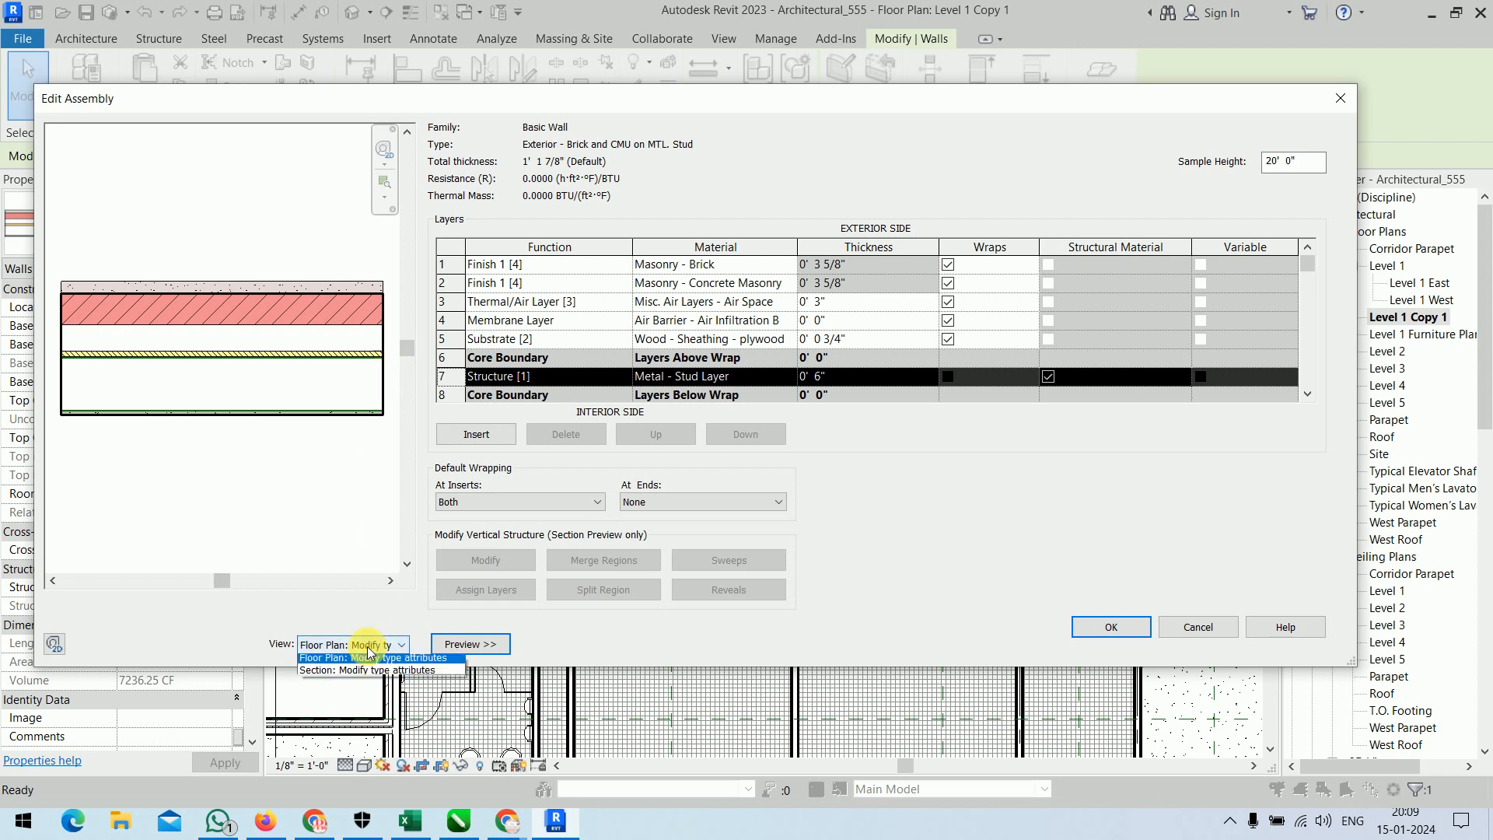
pyautogui.click(362, 683)
pyautogui.click(374, 644)
pyautogui.click(354, 670)
pyautogui.scroll(5, 254, 419)
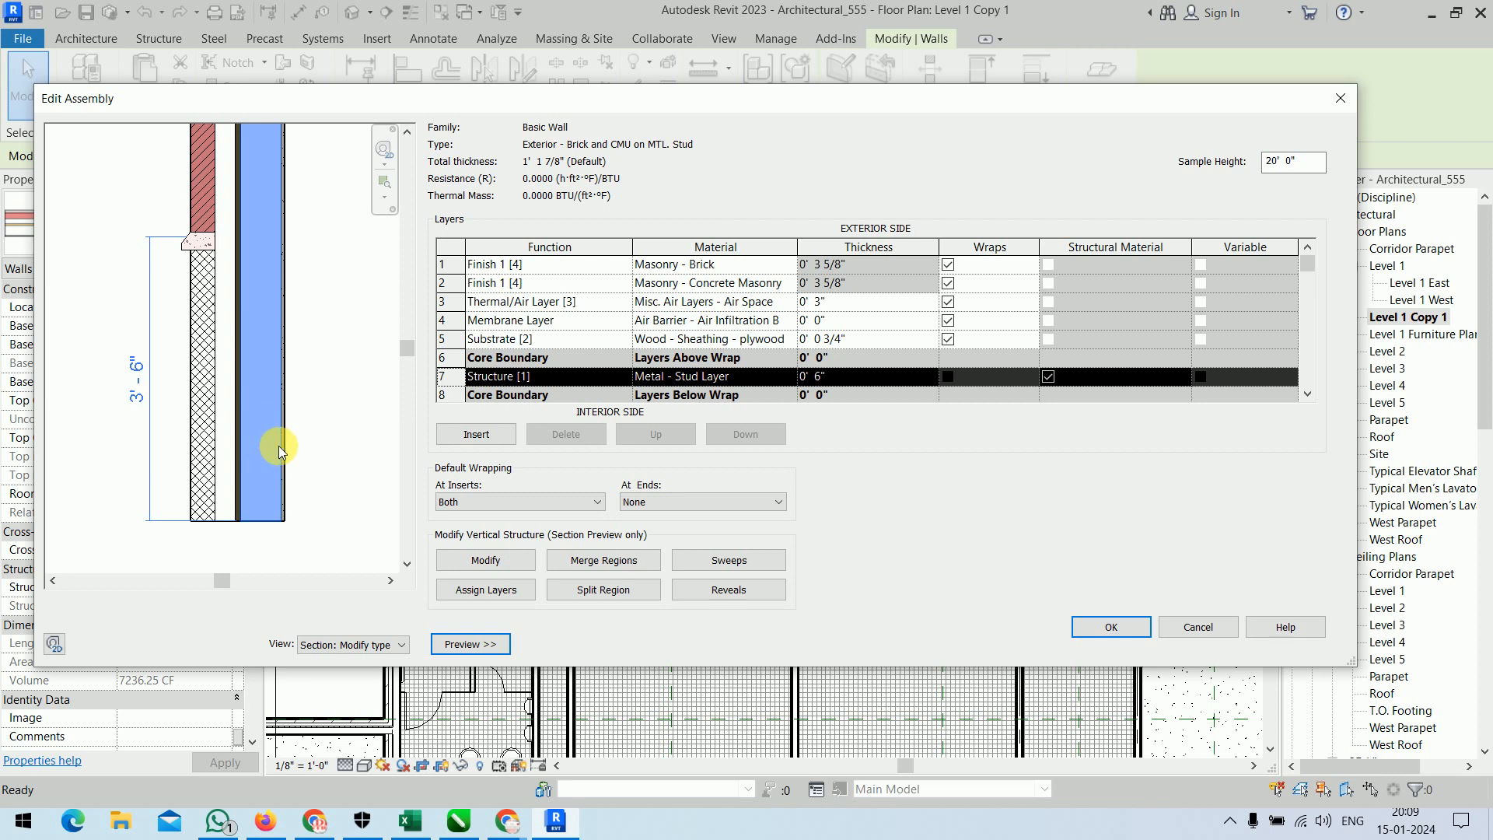
pyautogui.click(1189, 629)
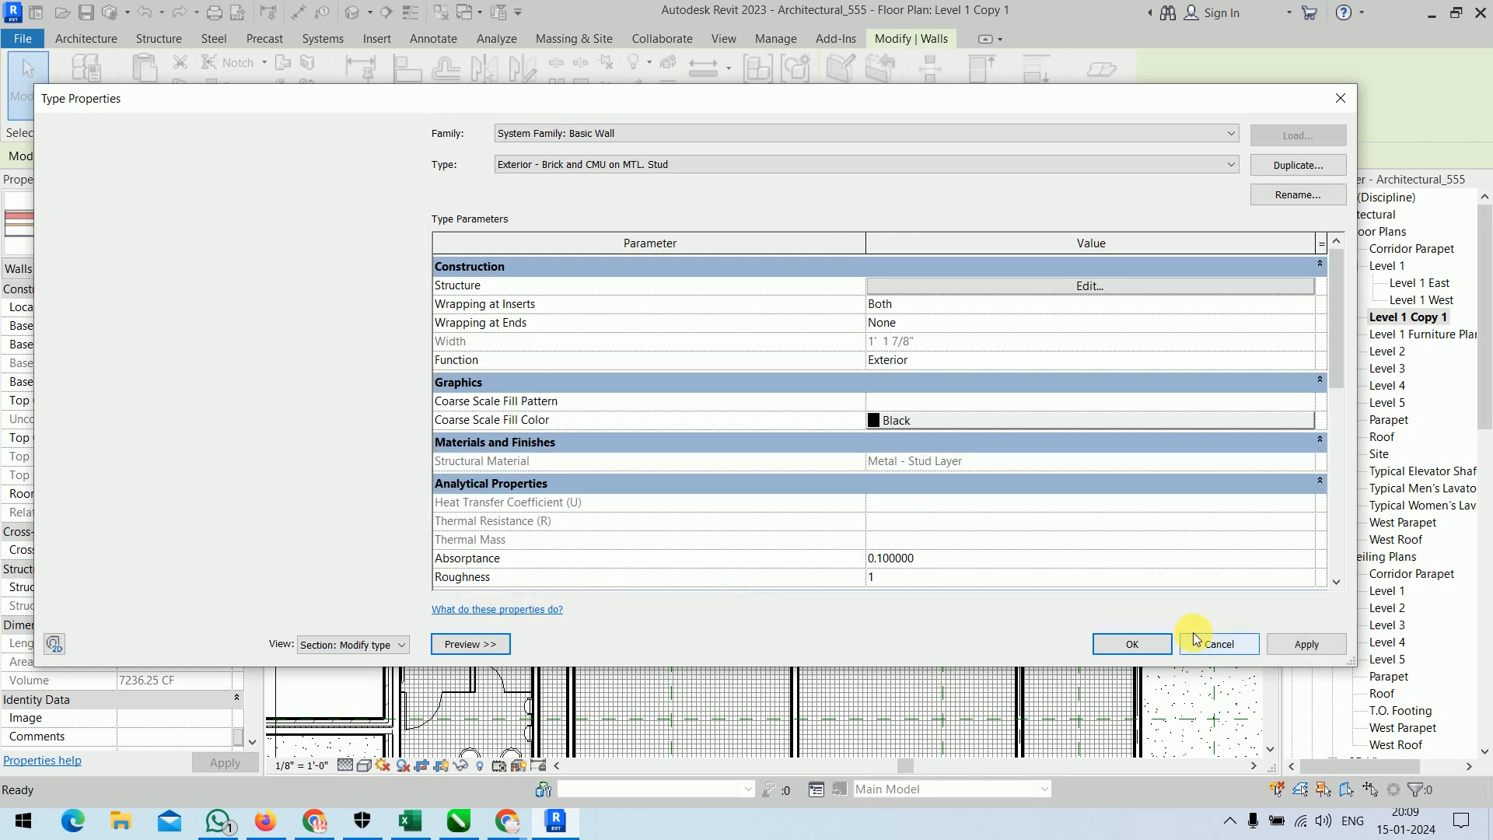
pyautogui.click(1197, 633)
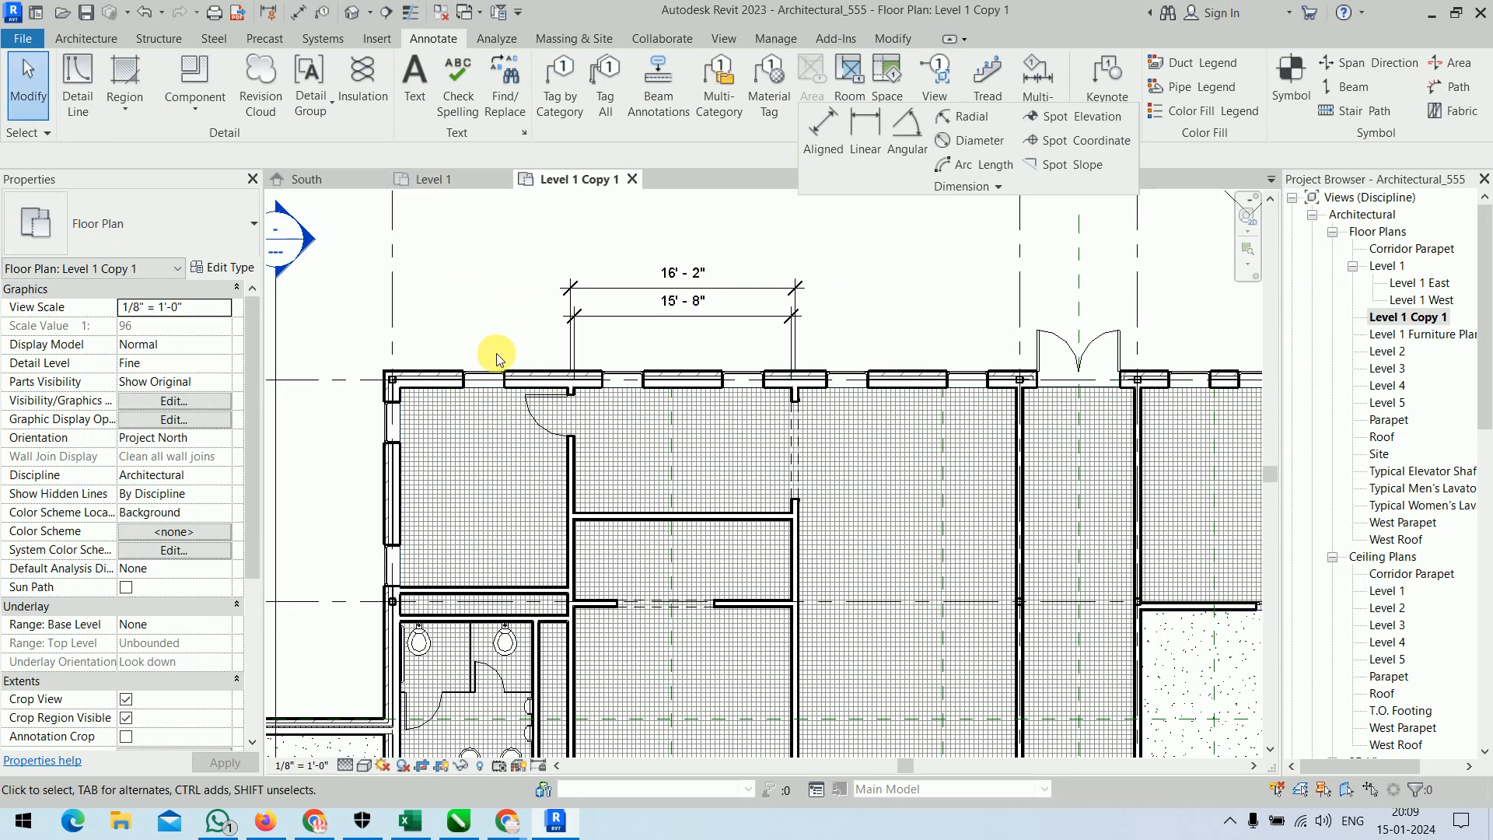
# Place an aligned dimension between the core centers of the exterior walls at grids 1 and 5, outside the grid A wall.
pyautogui.click(826, 147)
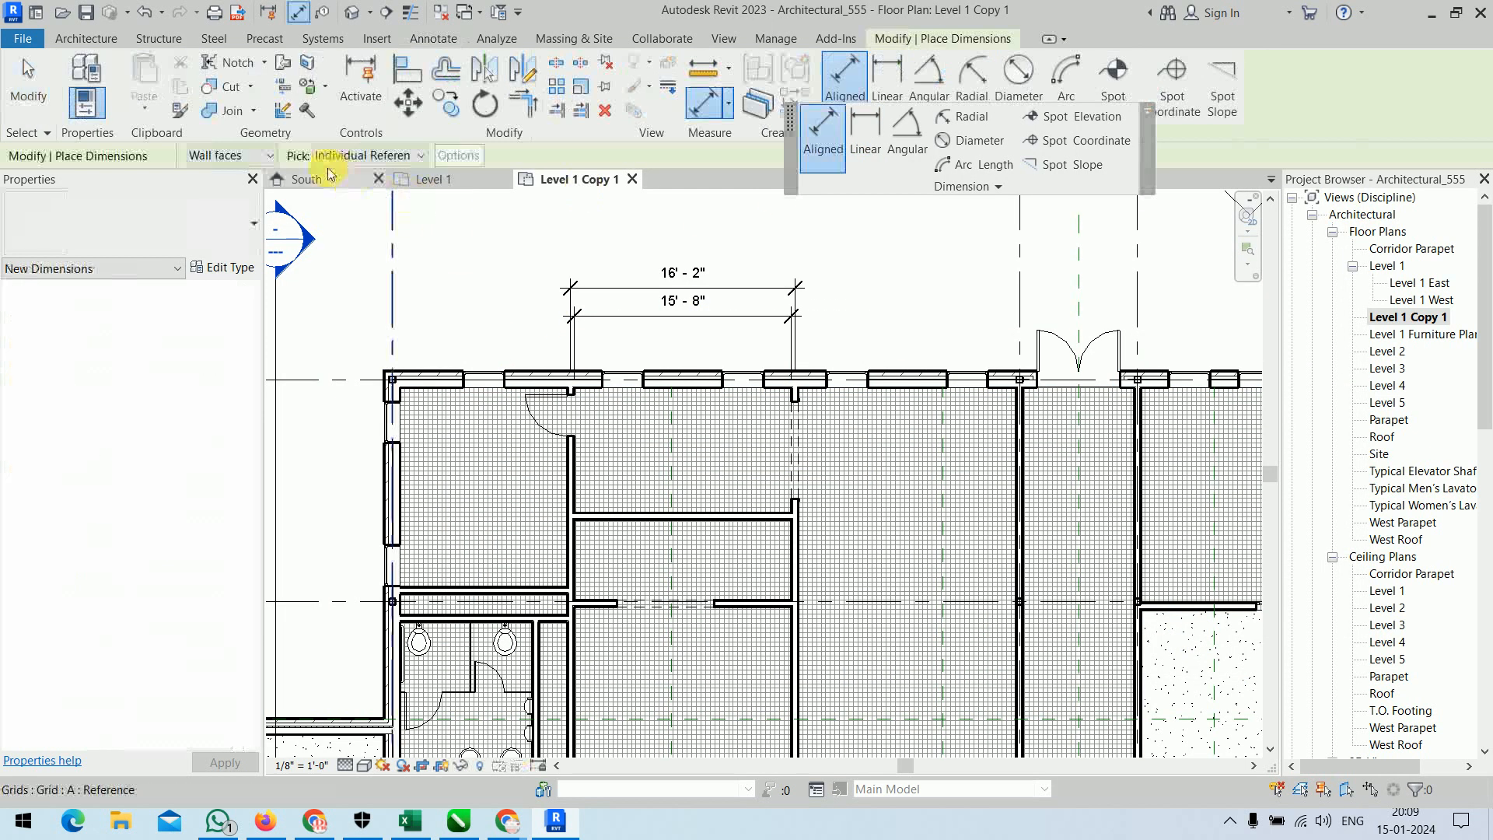
pyautogui.click(250, 156)
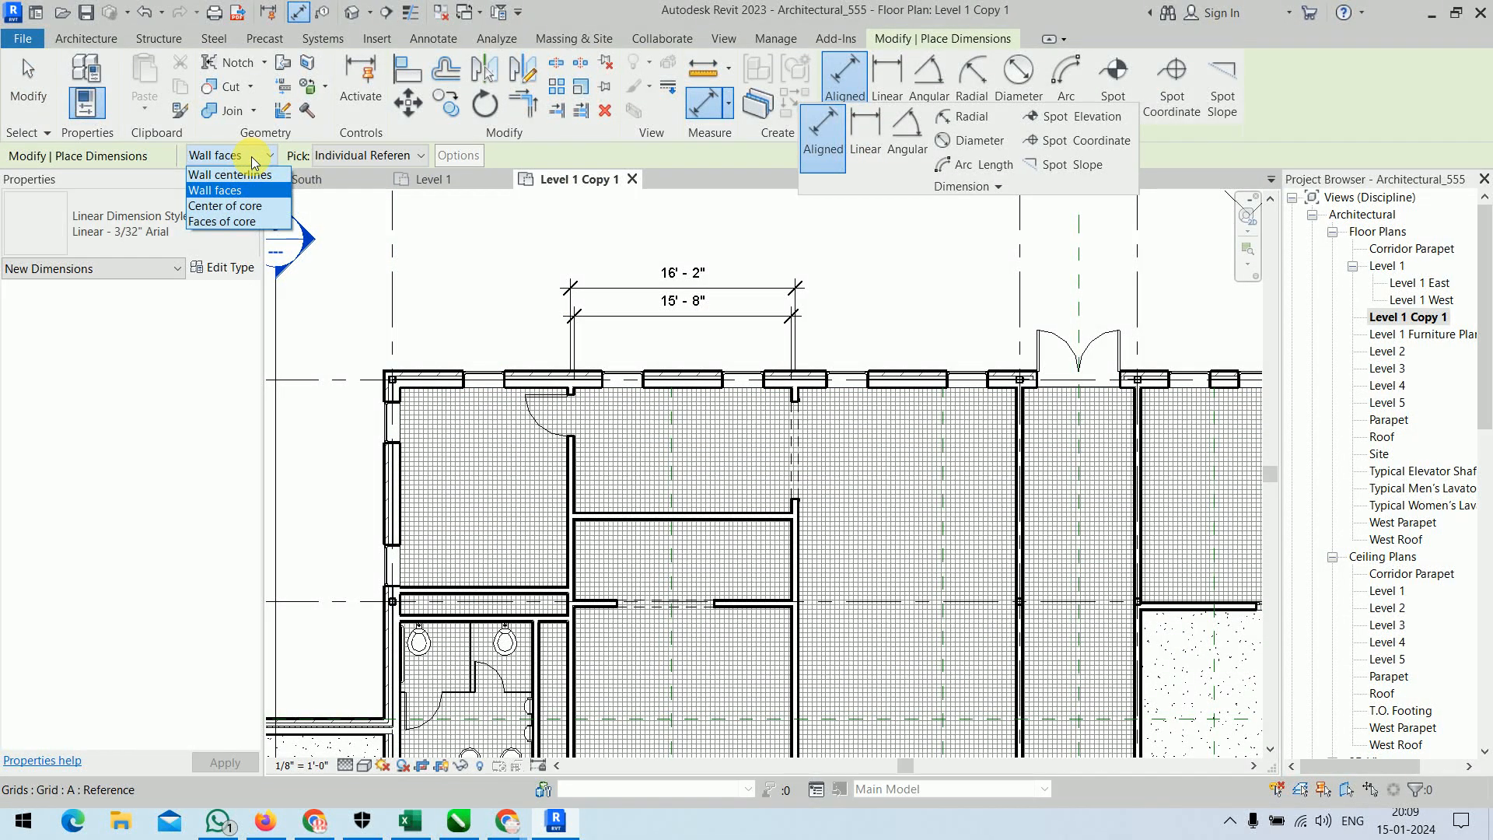
pyautogui.click(261, 212)
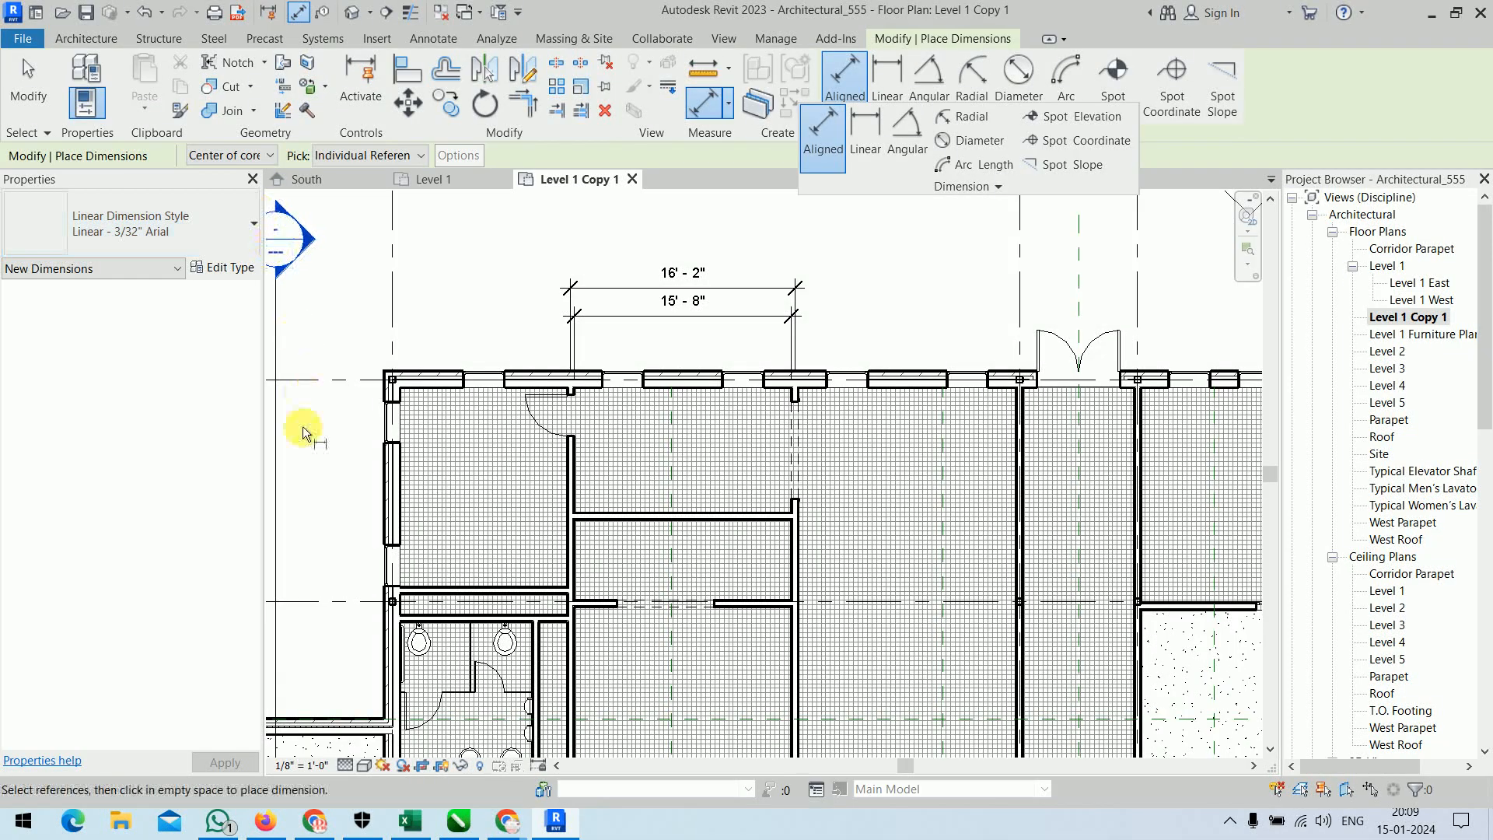
pyautogui.scroll(3, 345, 516)
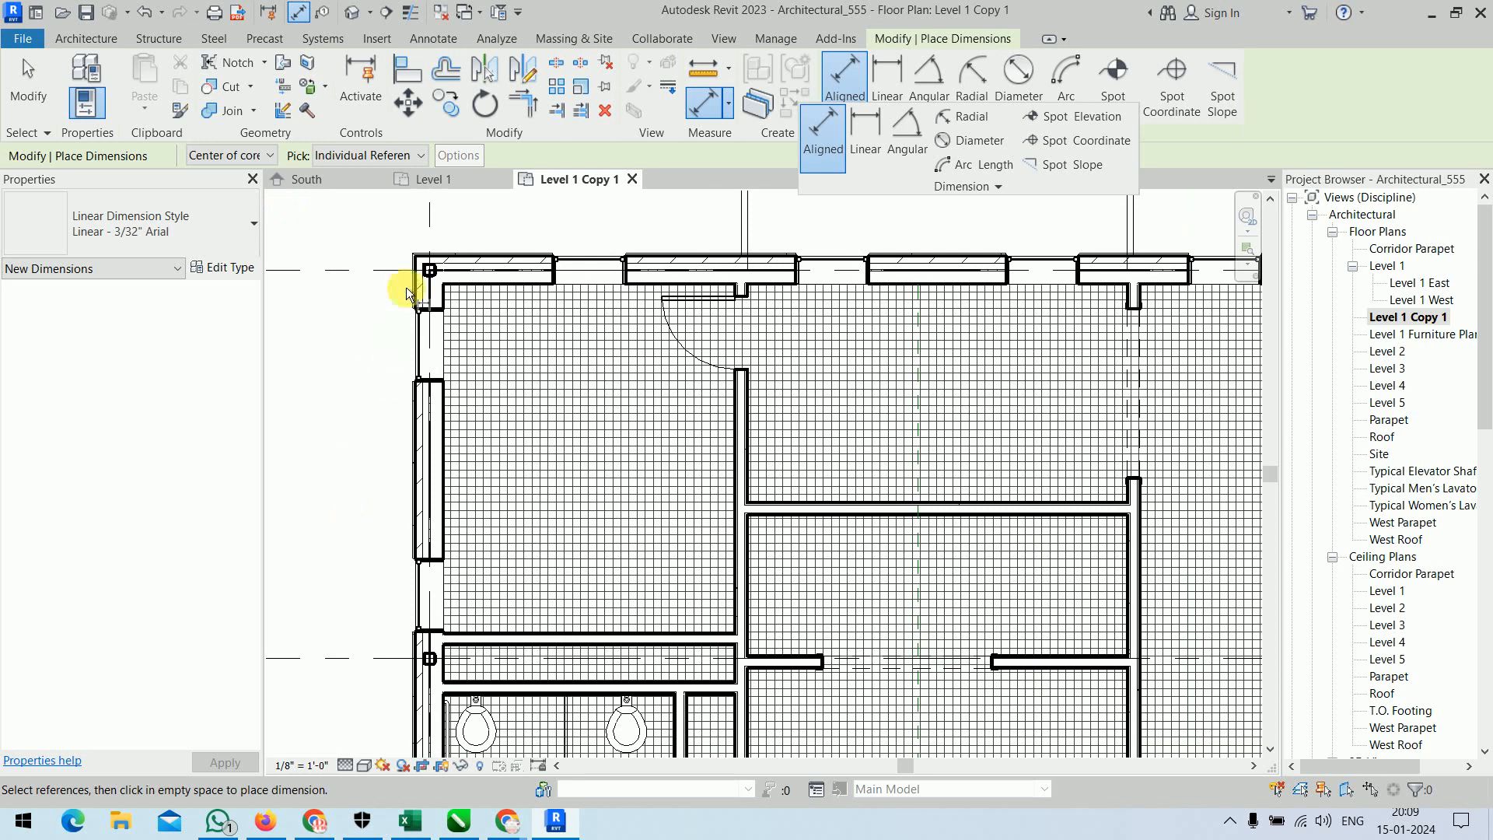
pyautogui.click(502, 279)
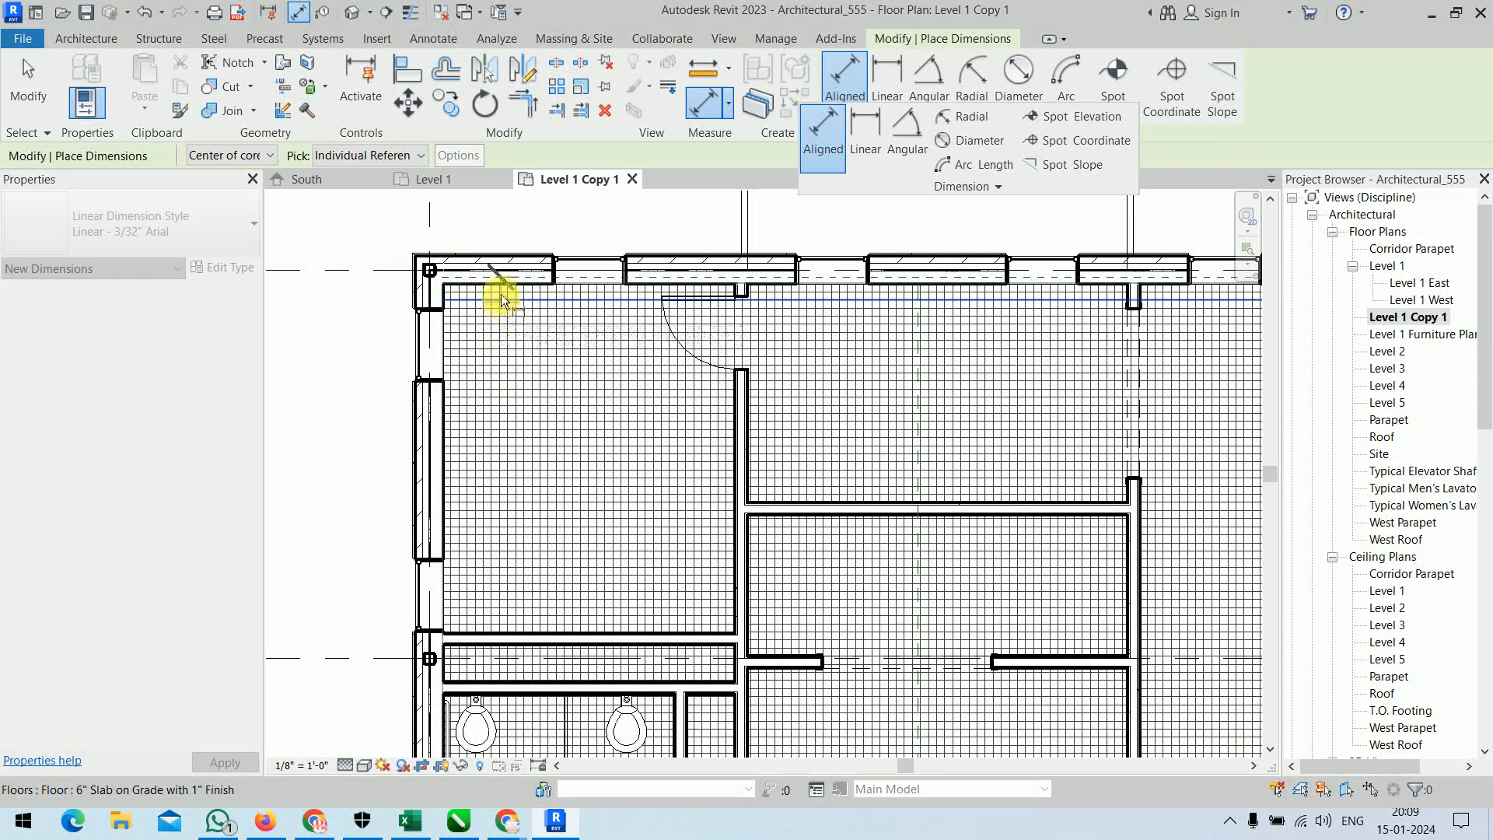
pyautogui.scroll(2, 496, 285)
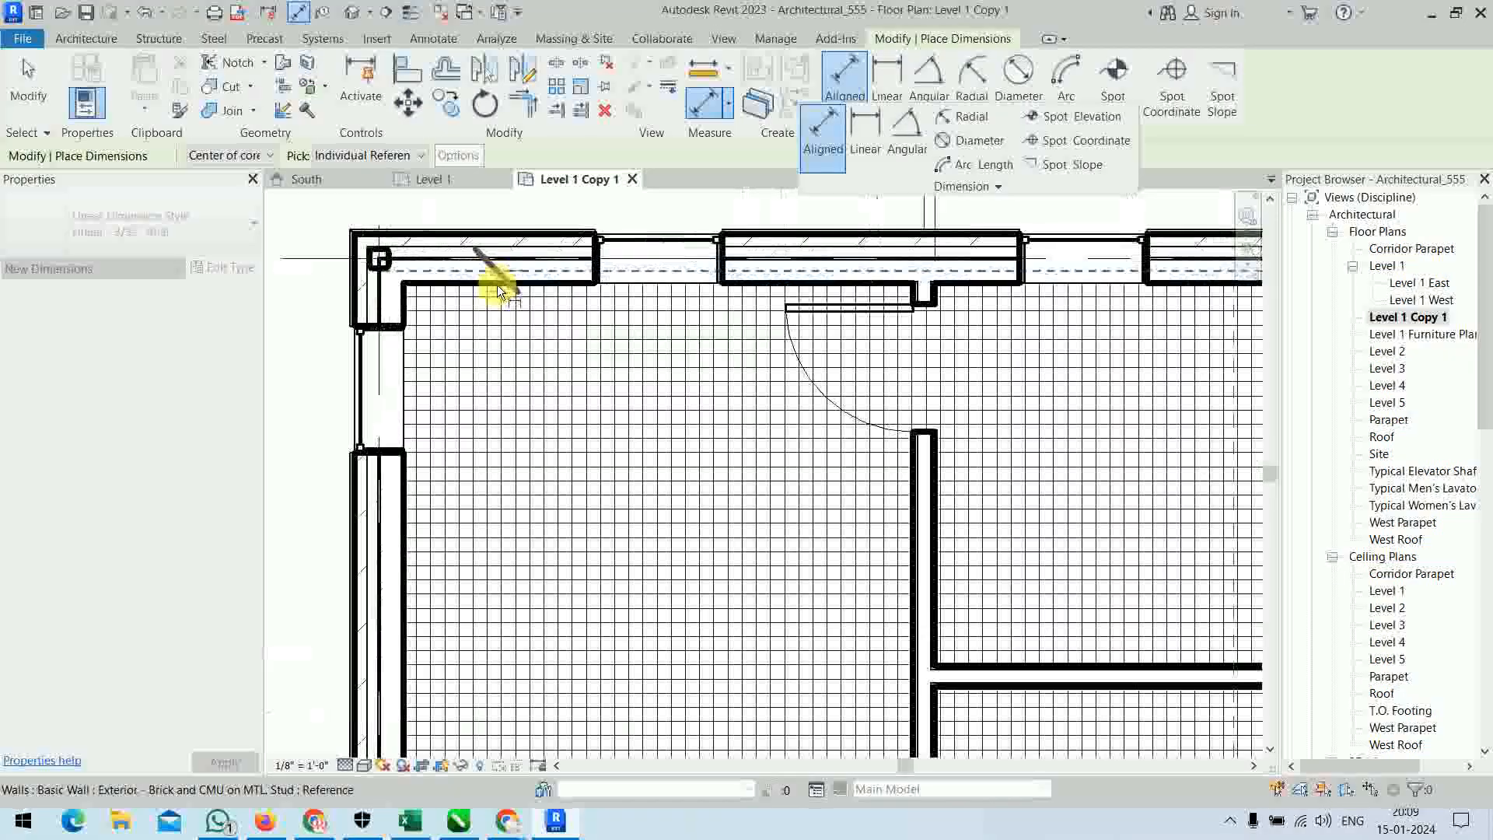
pyautogui.scroll(-4, 530, 311)
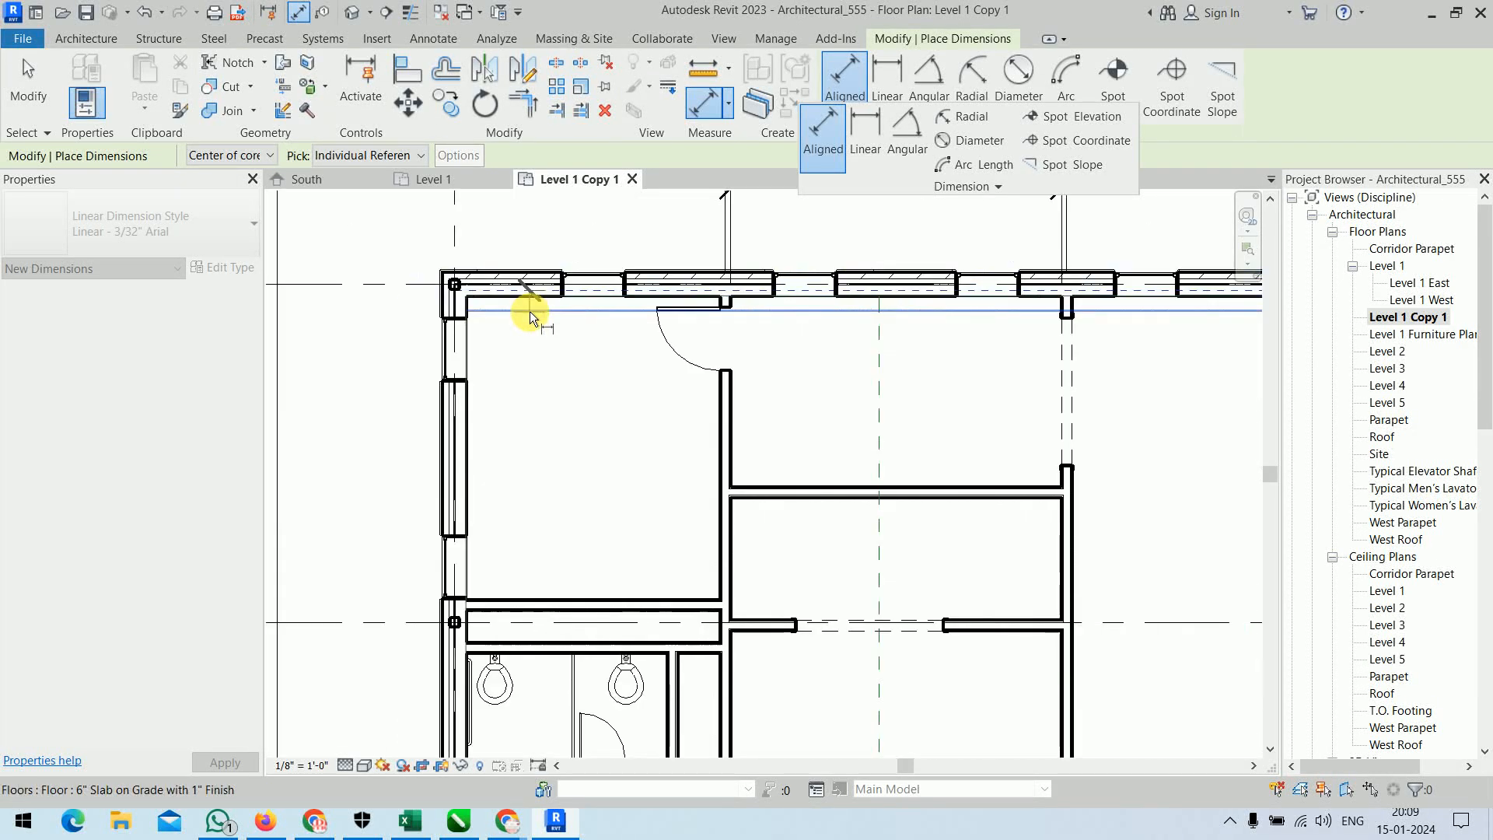
pyautogui.moveTo(534, 543); pyautogui.dragTo(558, 211, button='middle')
pyautogui.scroll(4, 526, 657)
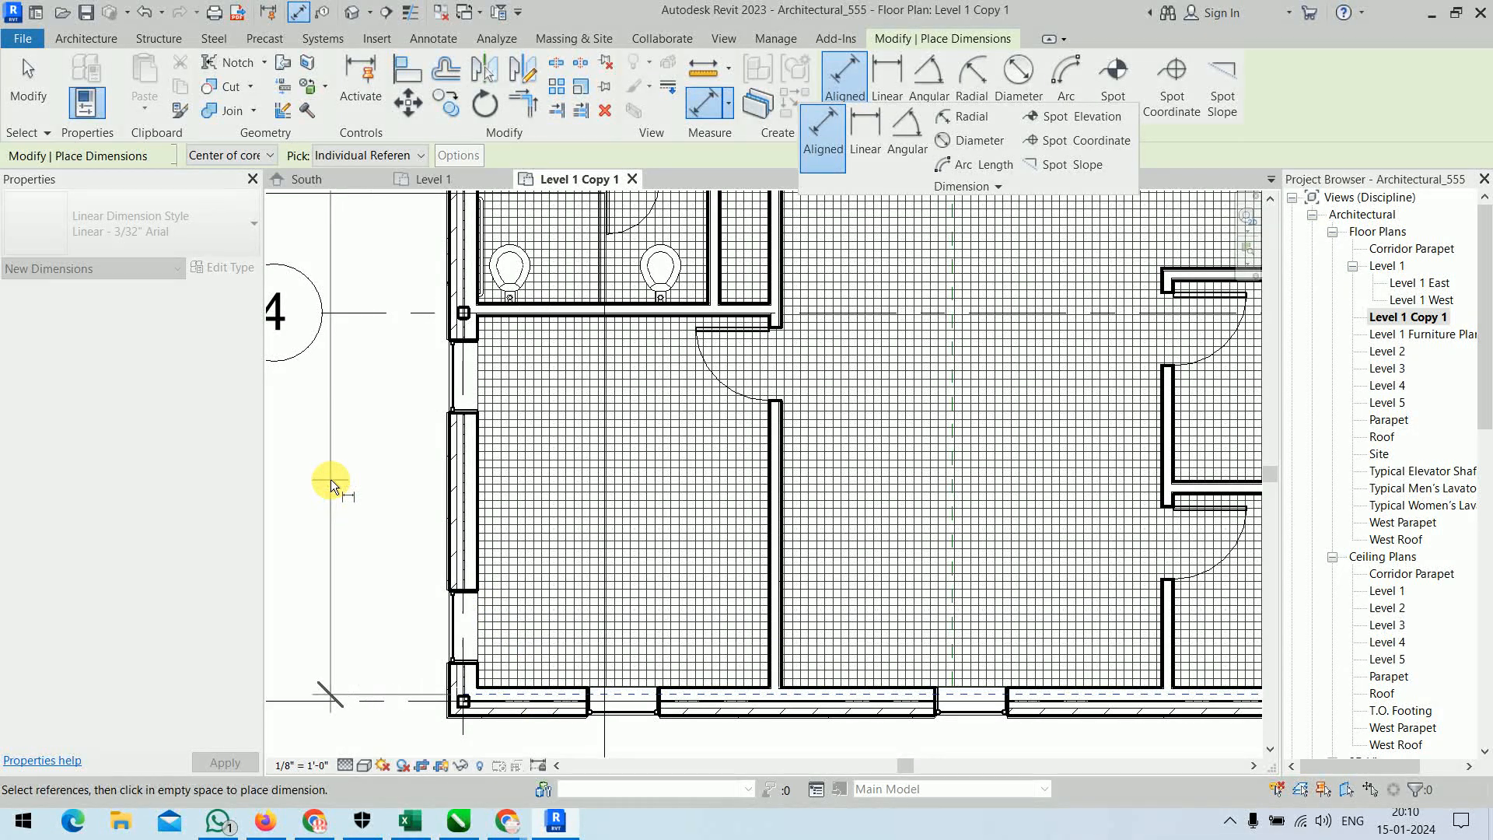
pyautogui.scroll(-2, 333, 481)
pyautogui.moveTo(389, 501); pyautogui.dragTo(501, 618, button='middle')
pyautogui.scroll(-2, 492, 567)
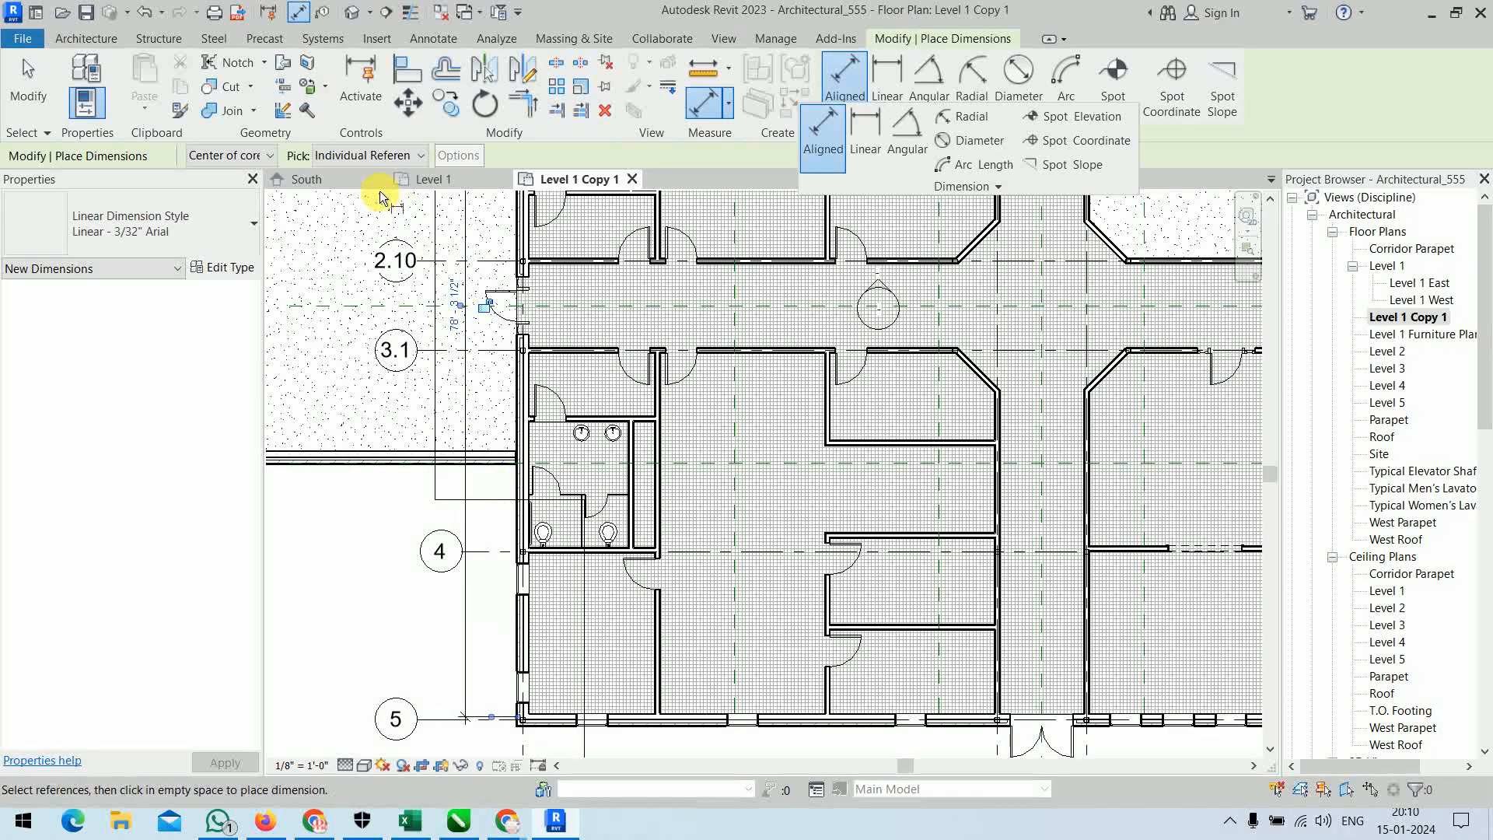
# Place an aligned dimension between the wall centerlines of the exterior walls at grids 1 and 5, farther out from the core-center dimension.
pyautogui.click(231, 155)
pyautogui.click(231, 176)
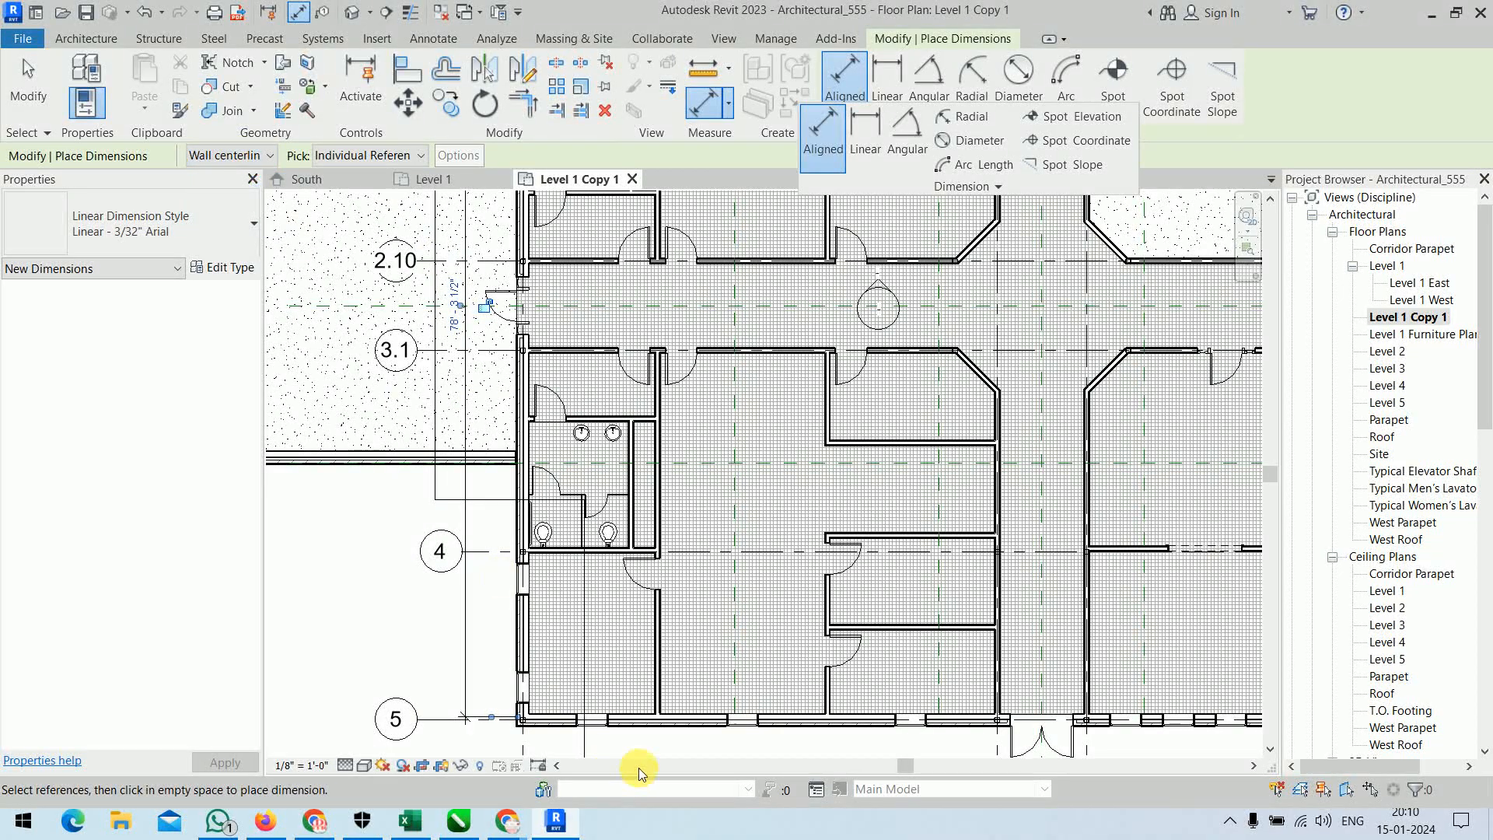
pyautogui.scroll(-3, 636, 564)
pyautogui.moveTo(610, 373); pyautogui.dragTo(603, 674, button='middle')
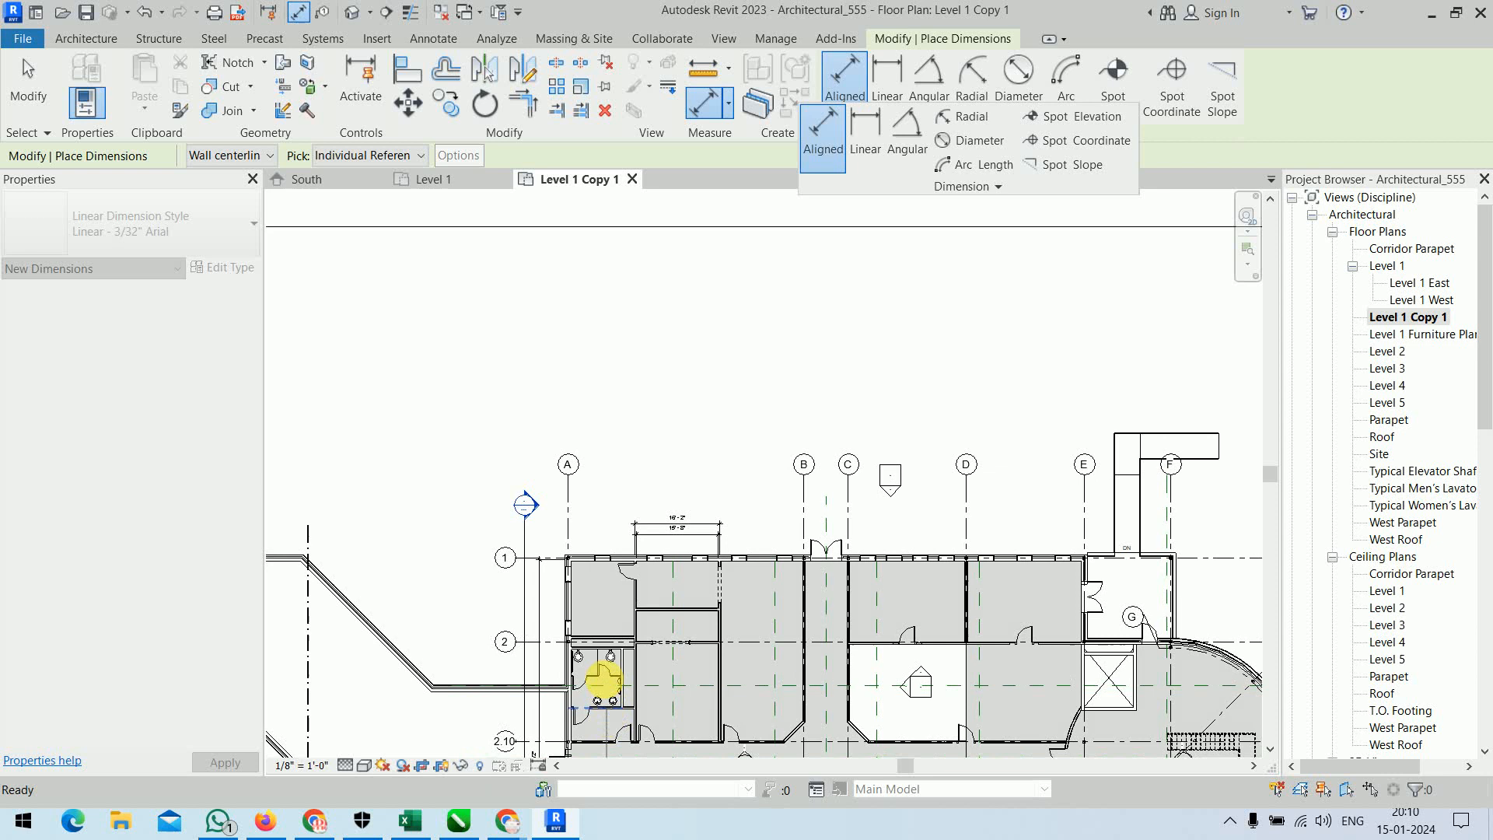
pyautogui.scroll(2, 603, 674)
pyautogui.click(606, 495)
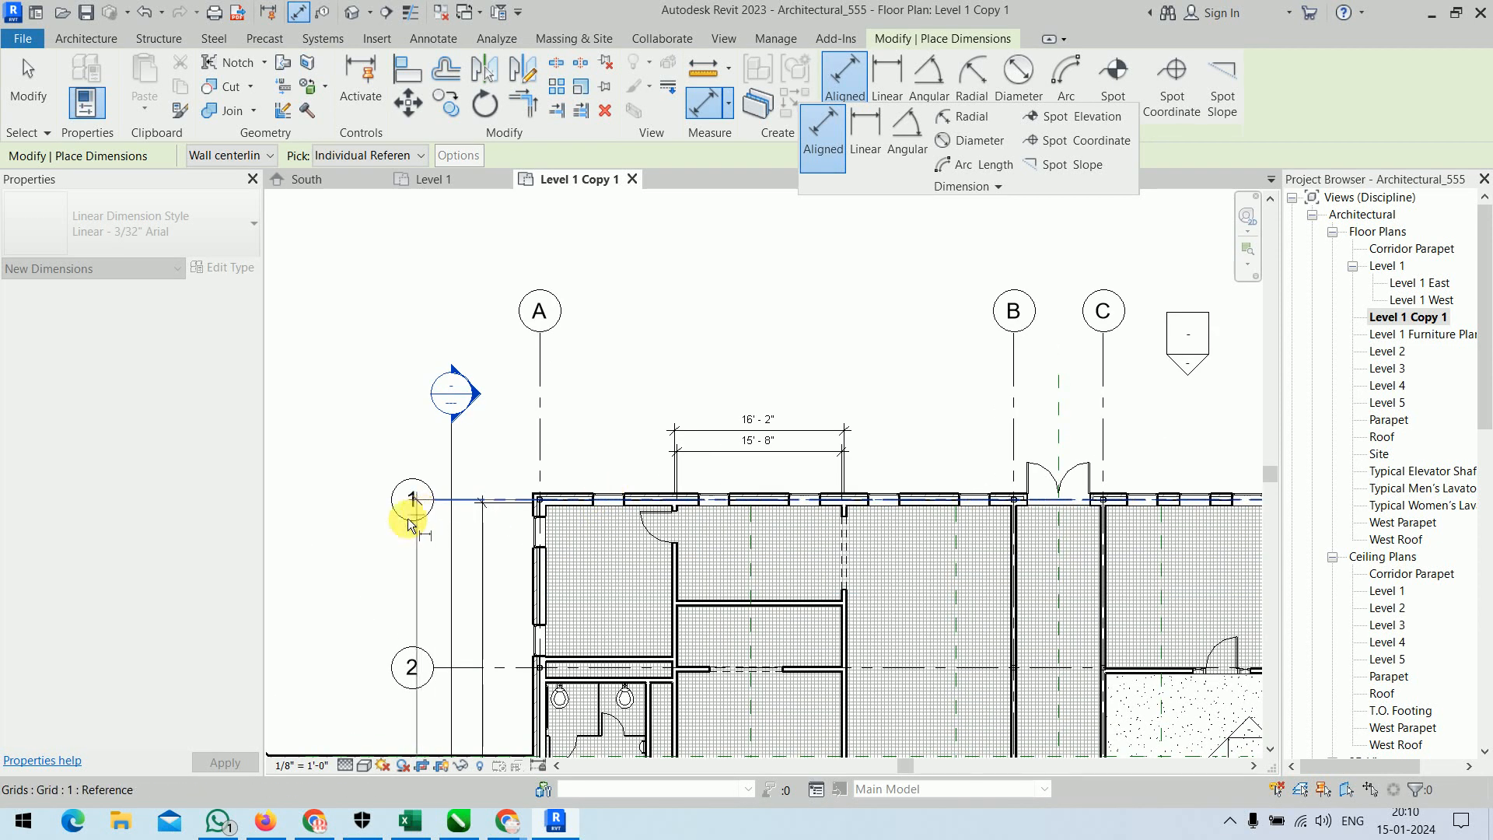
pyautogui.click(407, 552)
pyautogui.scroll(-2, 444, 621)
pyautogui.moveTo(478, 697); pyautogui.dragTo(559, 376, button='middle')
pyautogui.scroll(4, 519, 500)
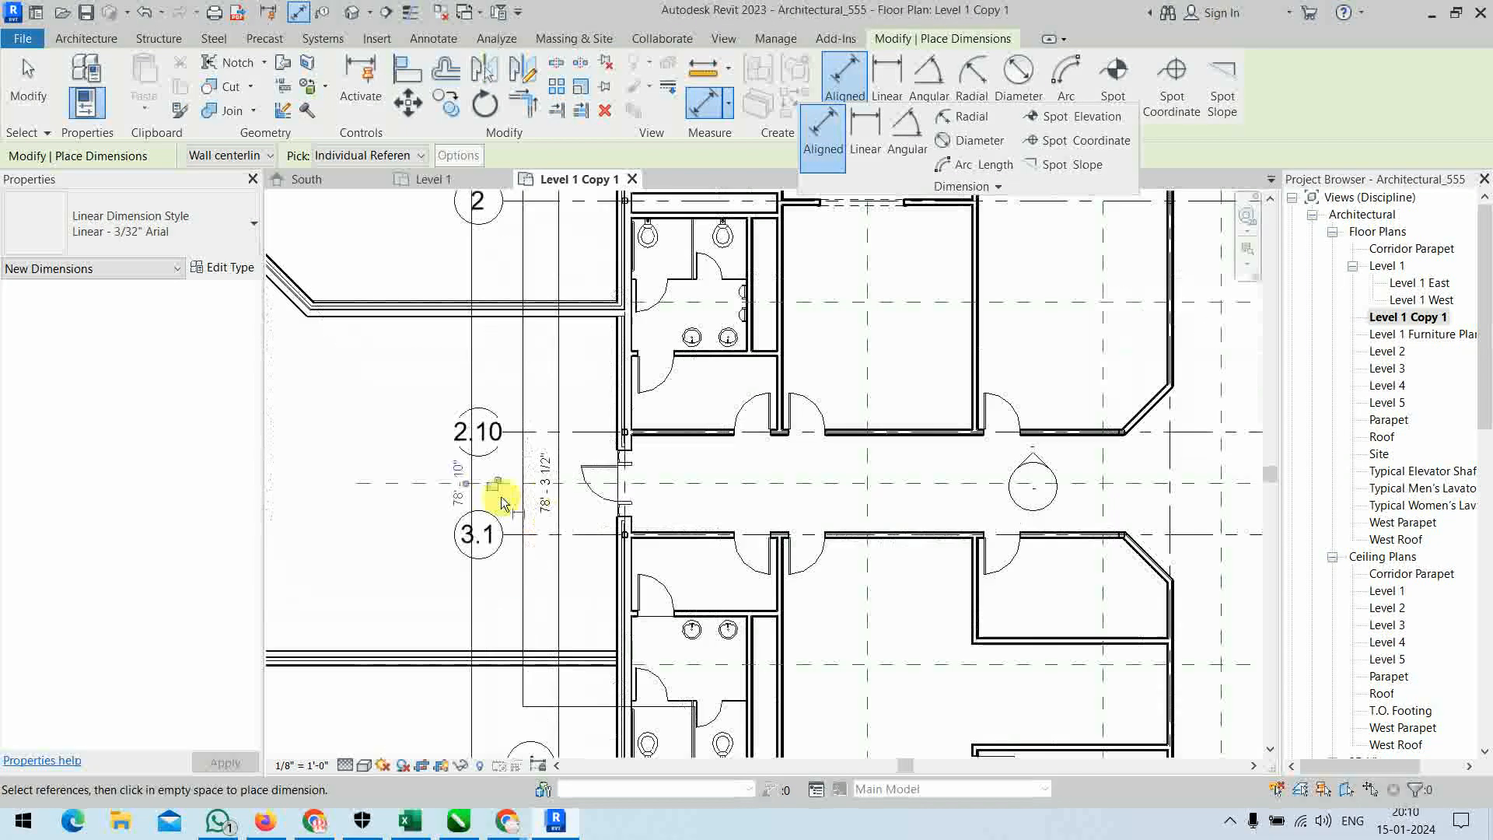
pyautogui.press('Escape')
pyautogui.press('Escape')
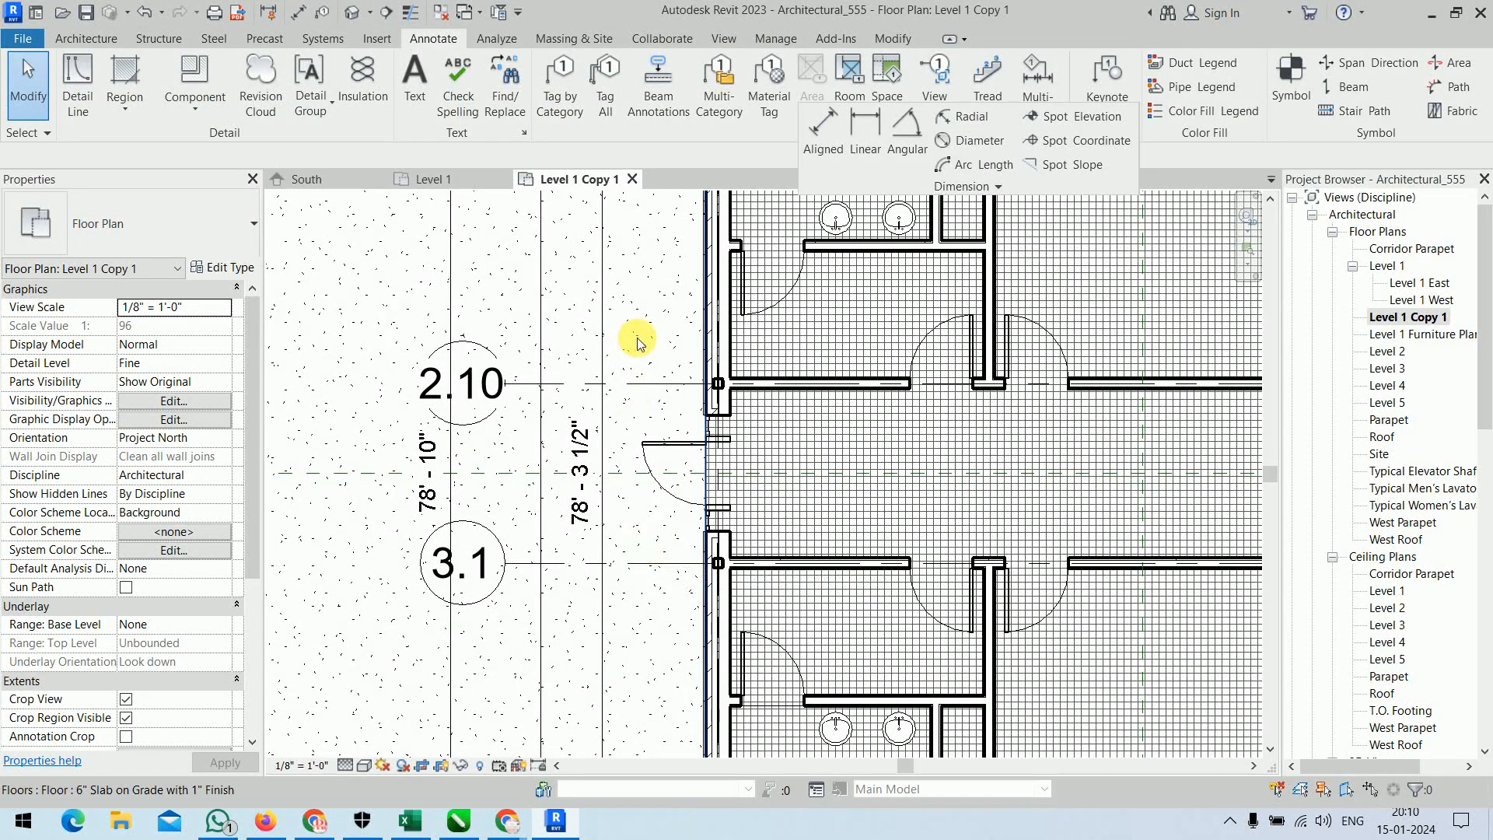
# Set the Aligned dimension's wall reference to Faces of core.
pyautogui.scroll(-4, 646, 340)
pyautogui.scroll(-2, 645, 340)
pyautogui.moveTo(634, 326); pyautogui.dragTo(487, 466, button='middle')
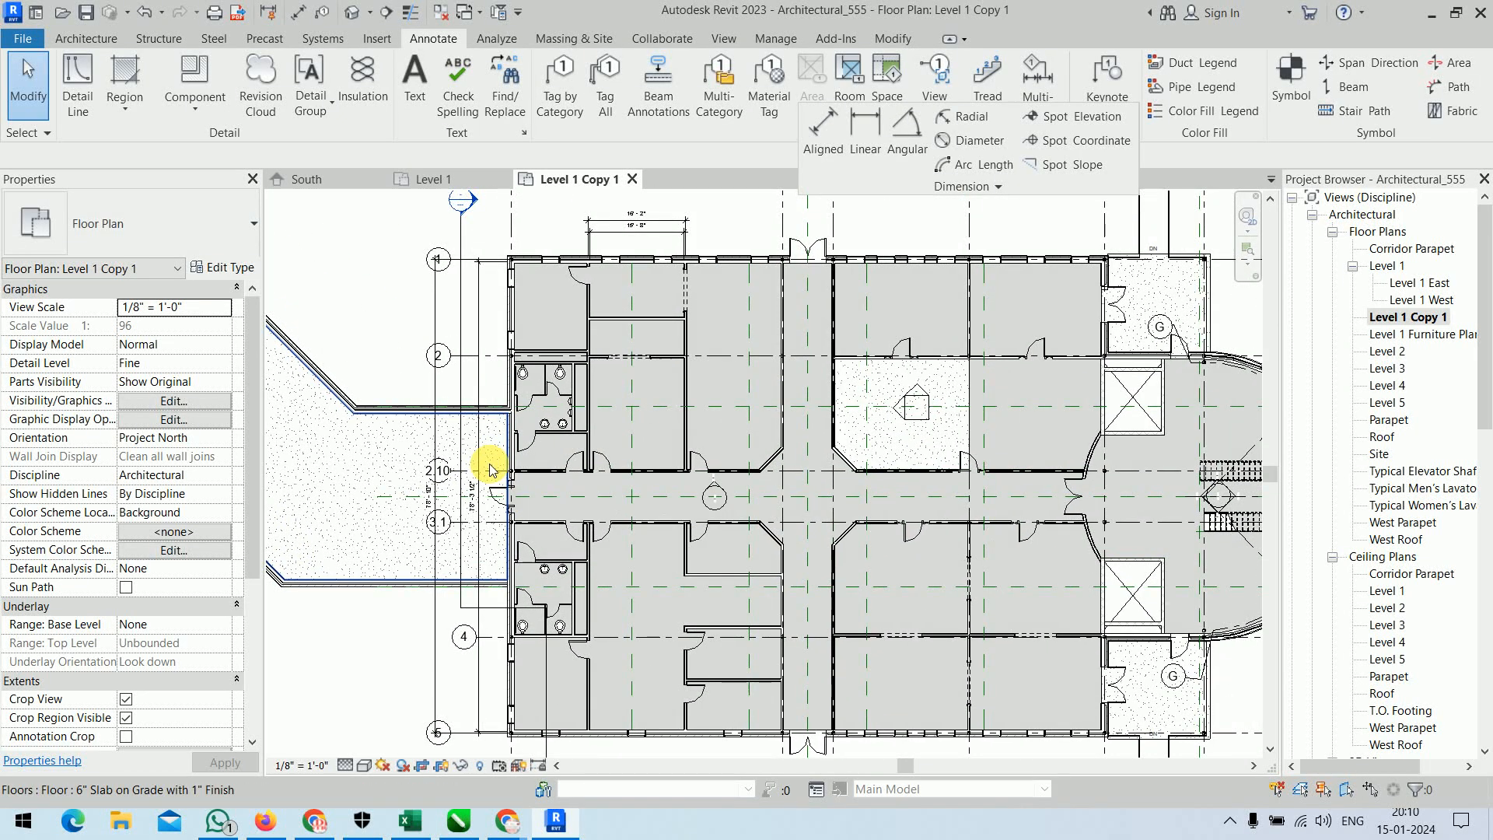
pyautogui.click(826, 132)
pyautogui.click(249, 156)
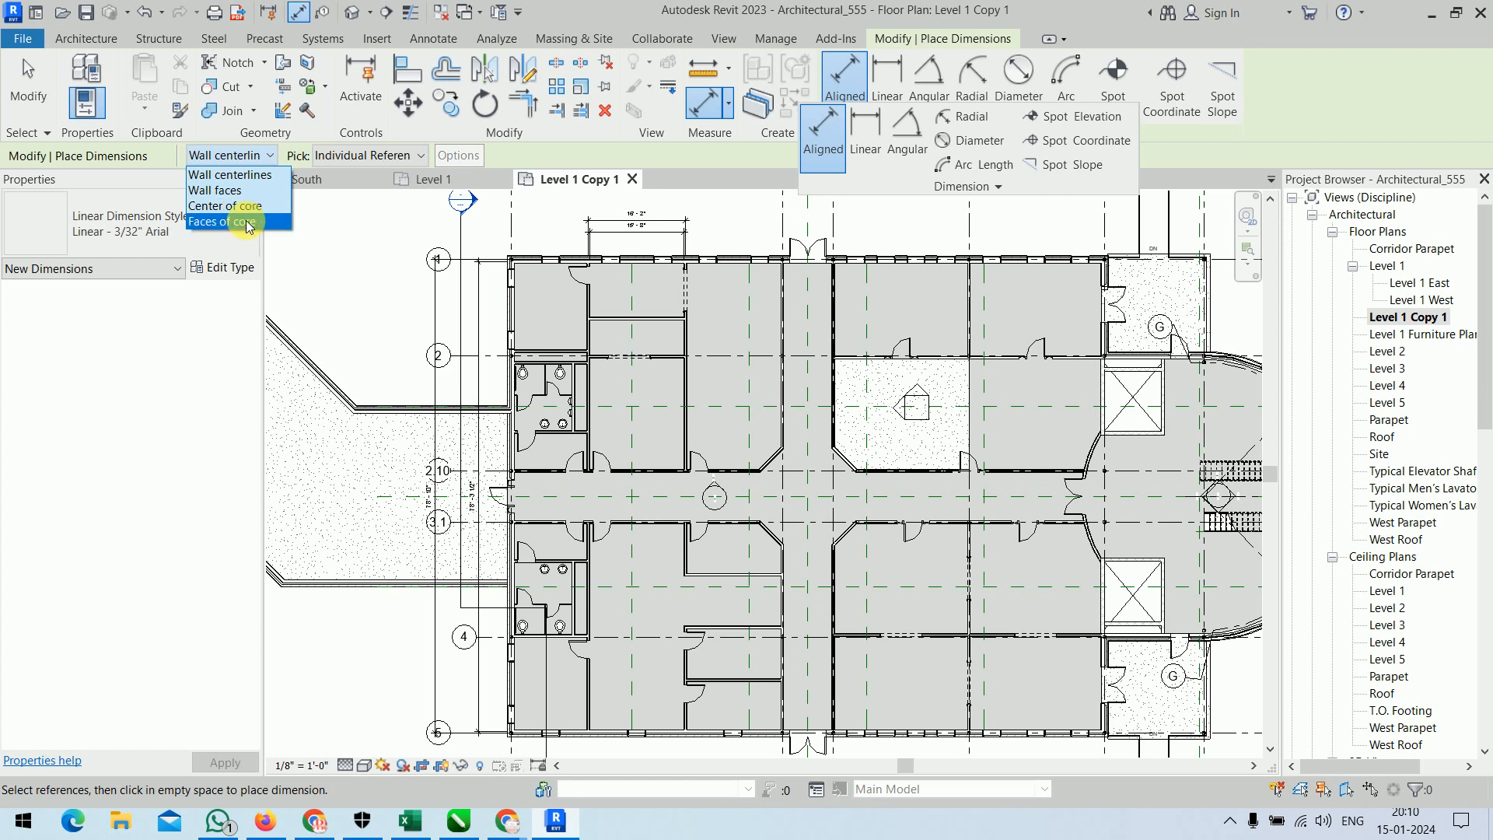
pyautogui.click(233, 221)
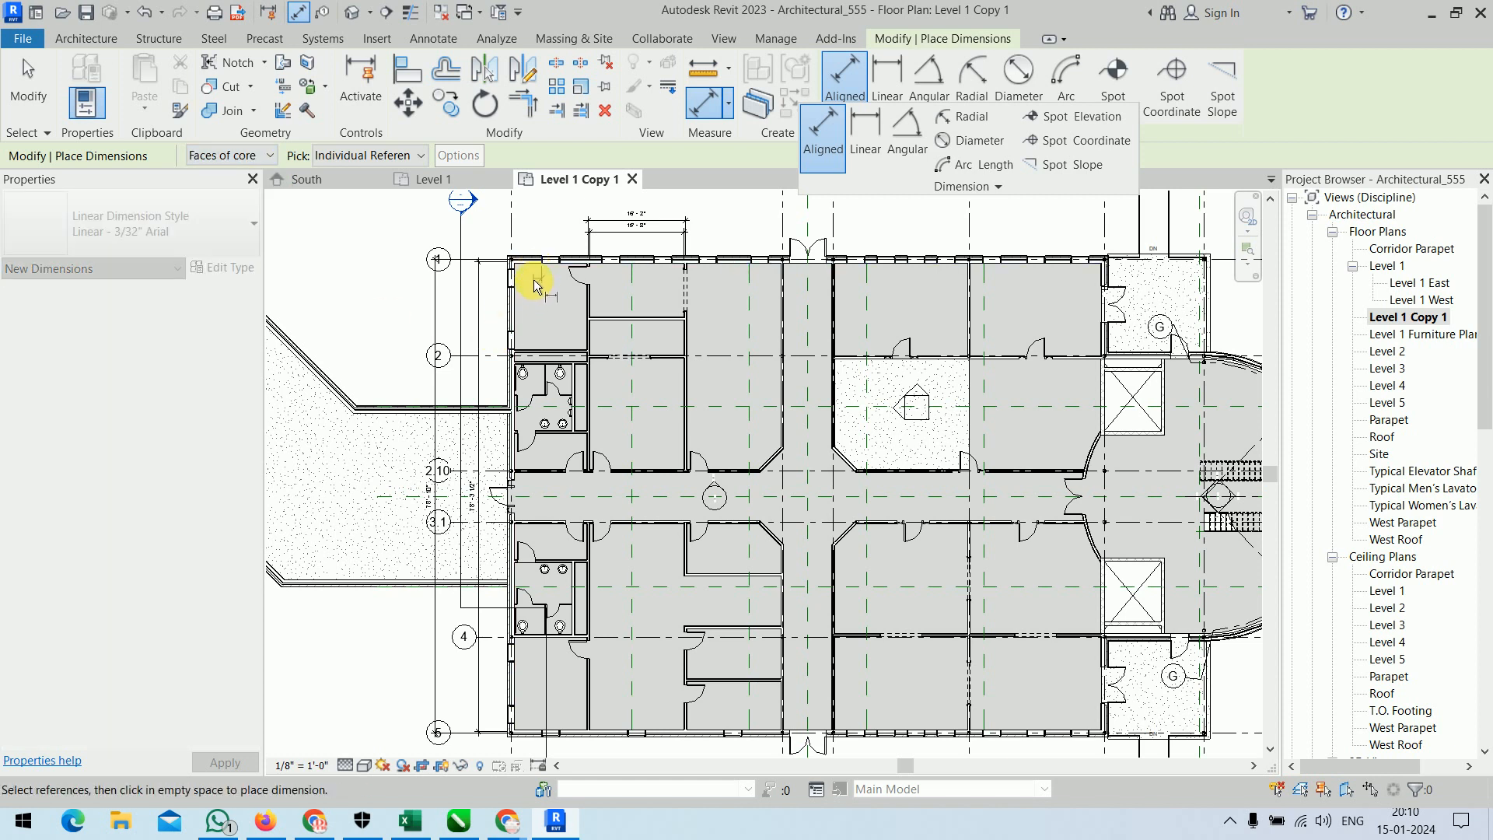
pyautogui.scroll(-3, 533, 622)
pyautogui.scroll(3, 578, 482)
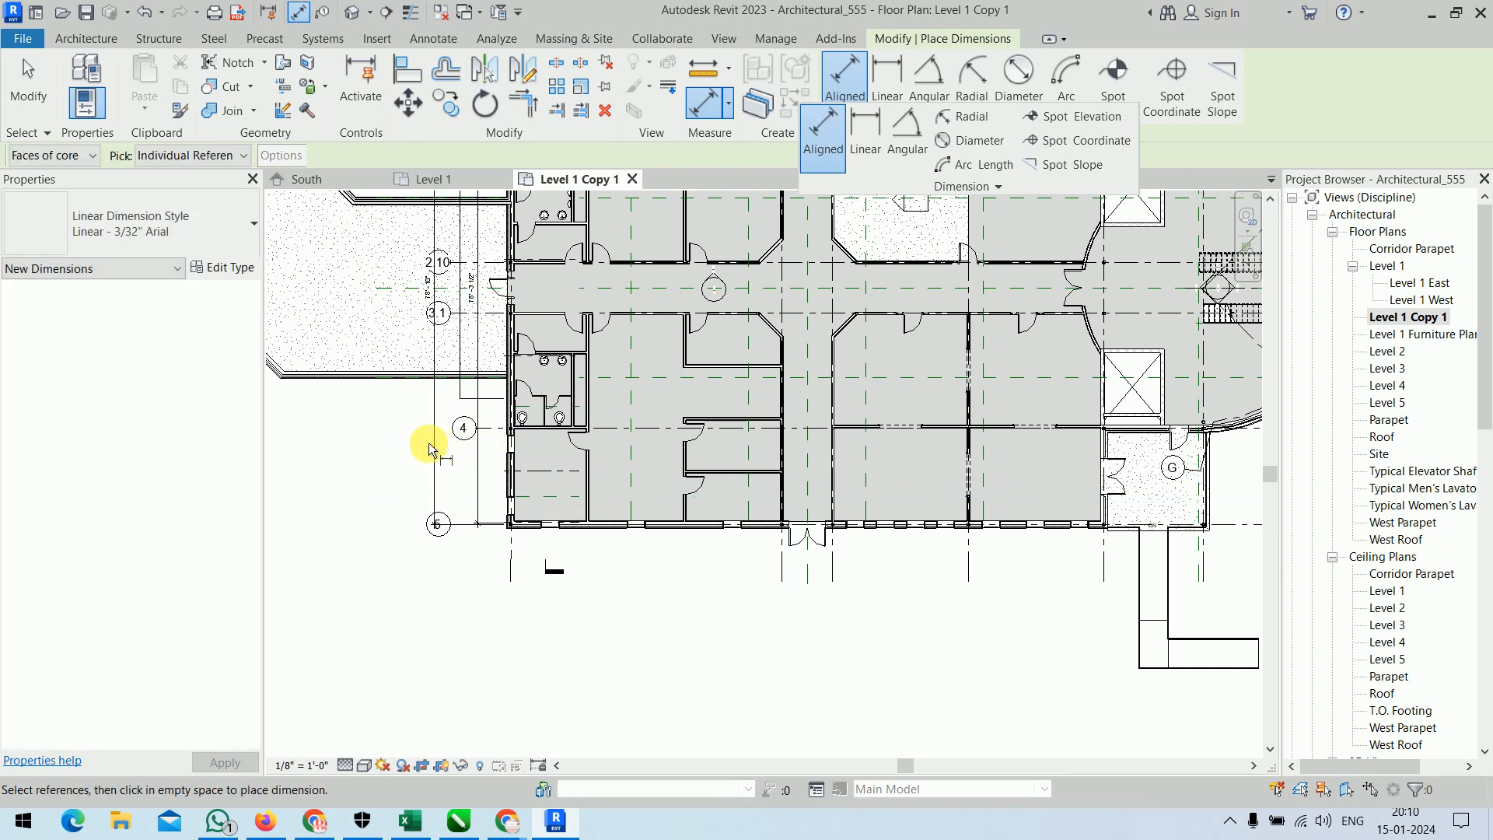
pyautogui.scroll(4, 535, 512)
pyautogui.scroll(-2, 550, 571)
pyautogui.moveTo(553, 569)
pyautogui.mouseDown(button='middle')
pyautogui.moveTo(629, 386)
pyautogui.moveTo(620, 377)
pyautogui.mouseUp(button='middle')
pyautogui.press('Escape')
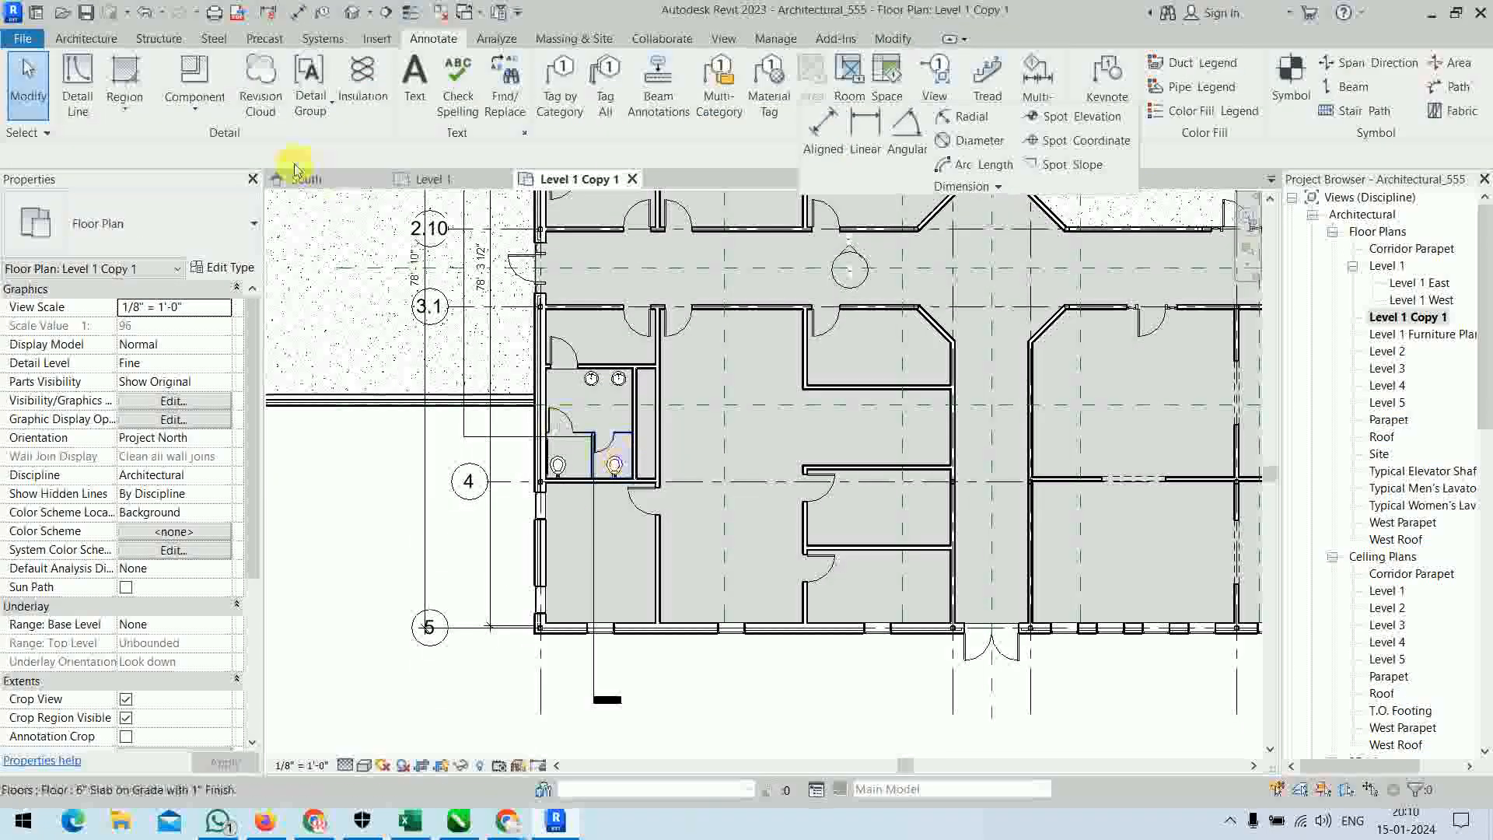
# Place an aligned dimension between the core faces of the exterior walls at grids 1 and 5, outside the two existing vertical dimensions.
pyautogui.click(830, 145)
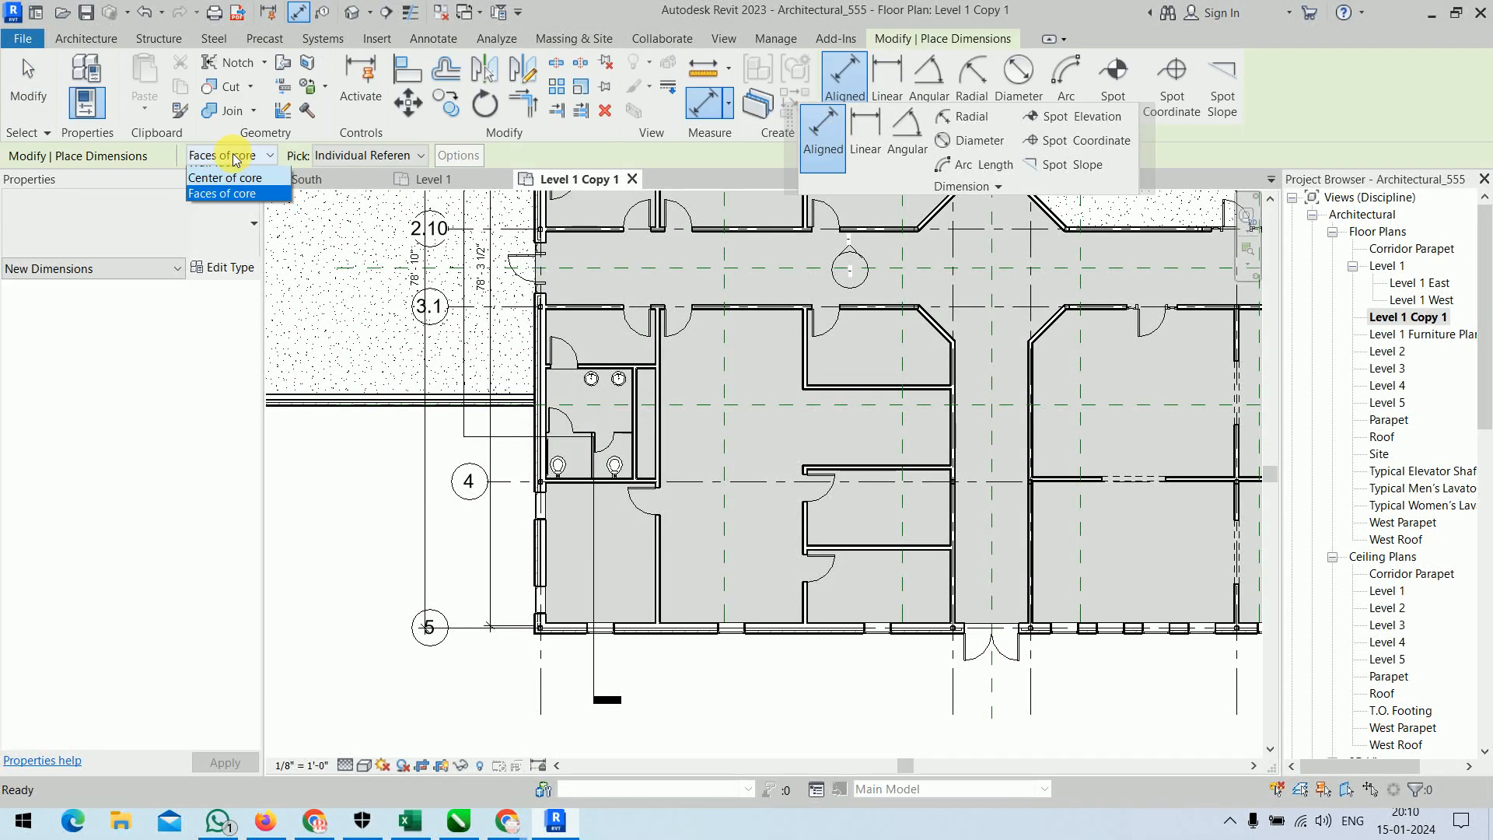
pyautogui.click(566, 625)
pyautogui.scroll(-1, 553, 427)
pyautogui.moveTo(554, 429); pyautogui.dragTo(556, 731, button='middle')
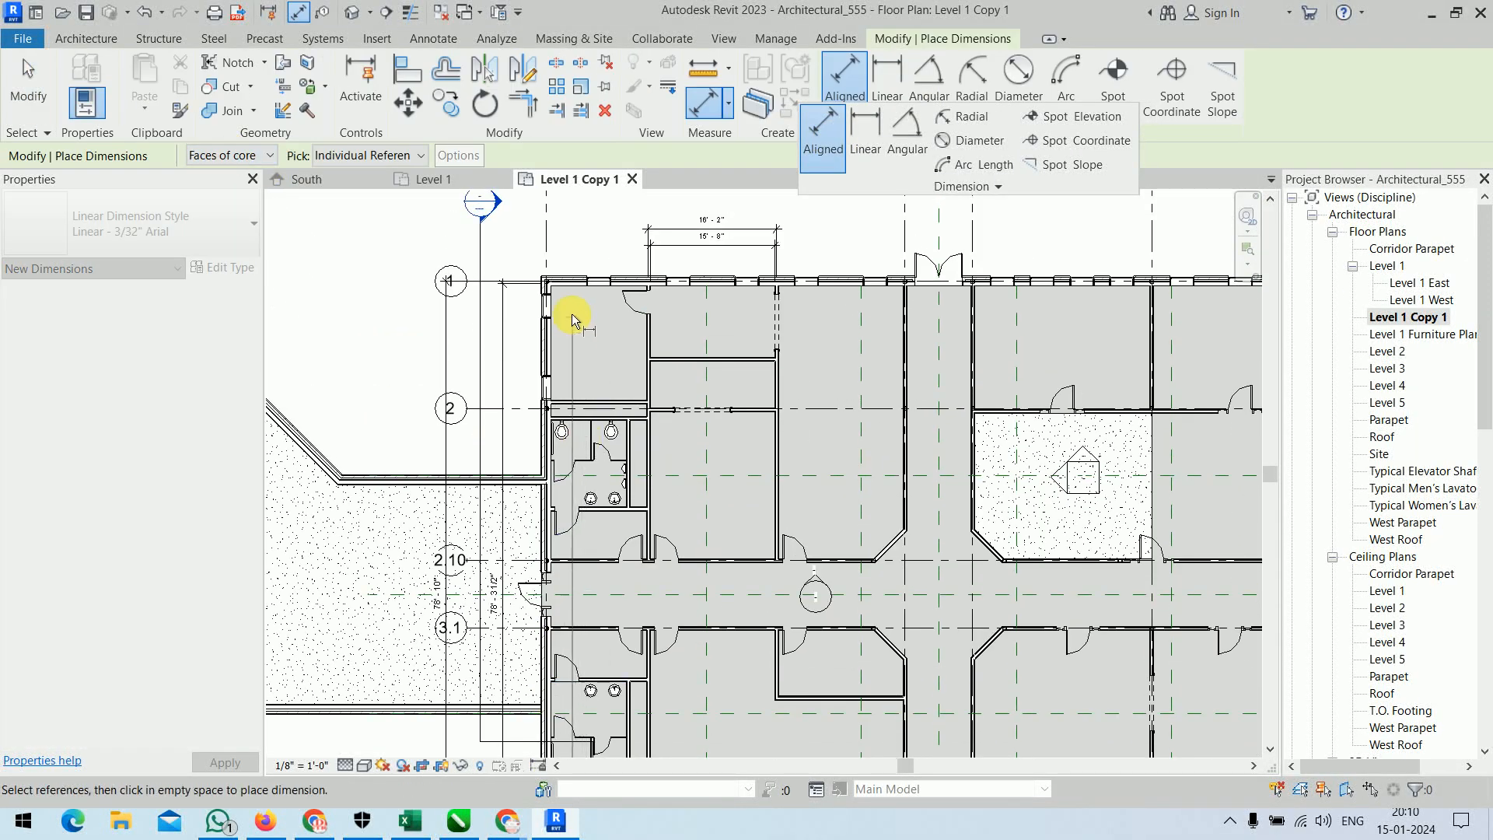
pyautogui.click(557, 290)
pyautogui.click(382, 398)
pyautogui.moveTo(426, 420); pyautogui.dragTo(525, 265, button='middle')
pyautogui.scroll(4, 468, 420)
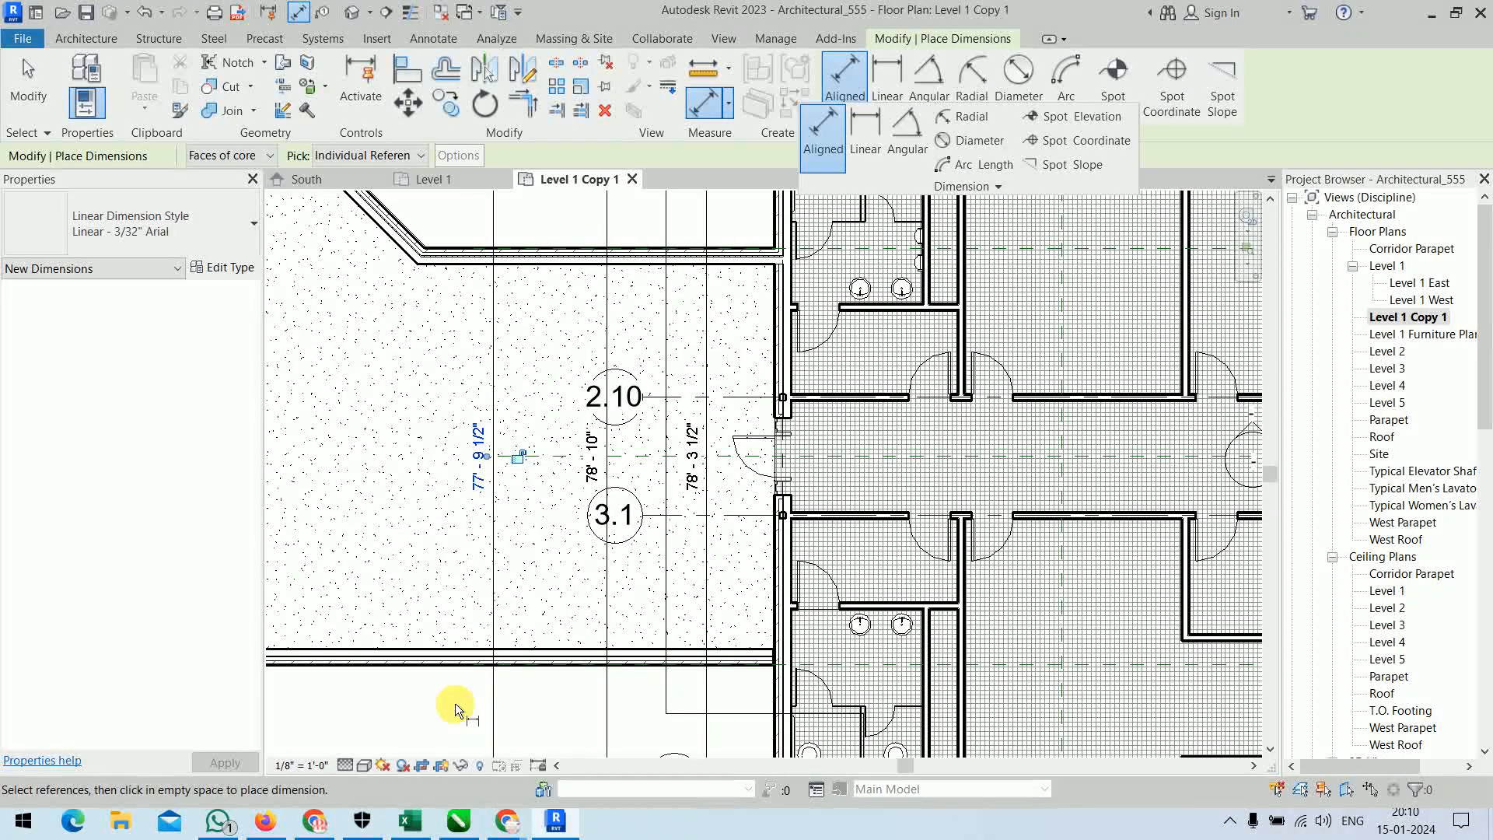
pyautogui.press('Escape')
pyautogui.press('Escape')
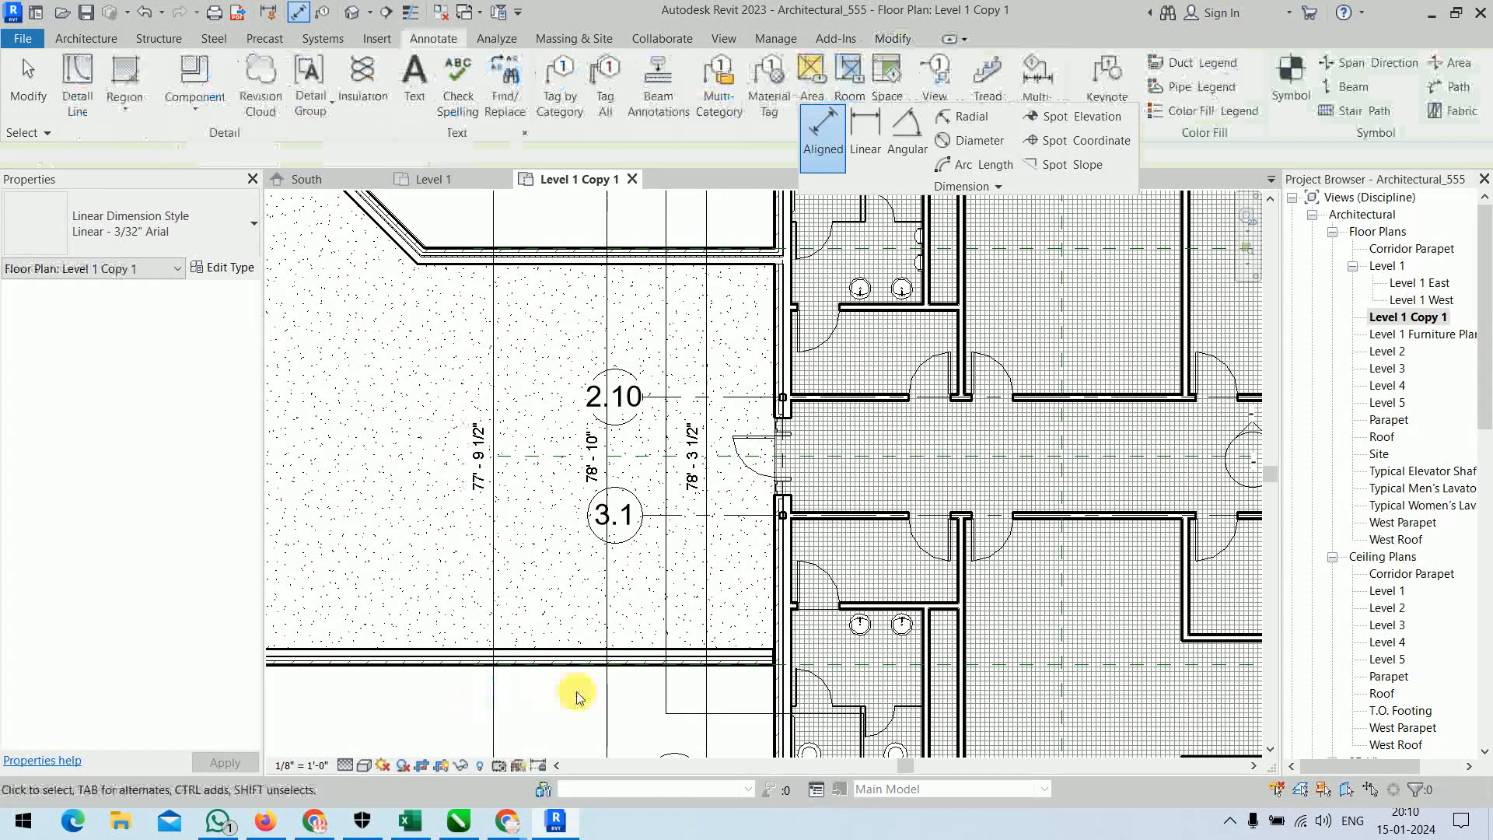
# Delete the three vertical dimensions outside the grid A wall.
pyautogui.moveTo(575, 690); pyautogui.dragTo(614, 524, button='middle')
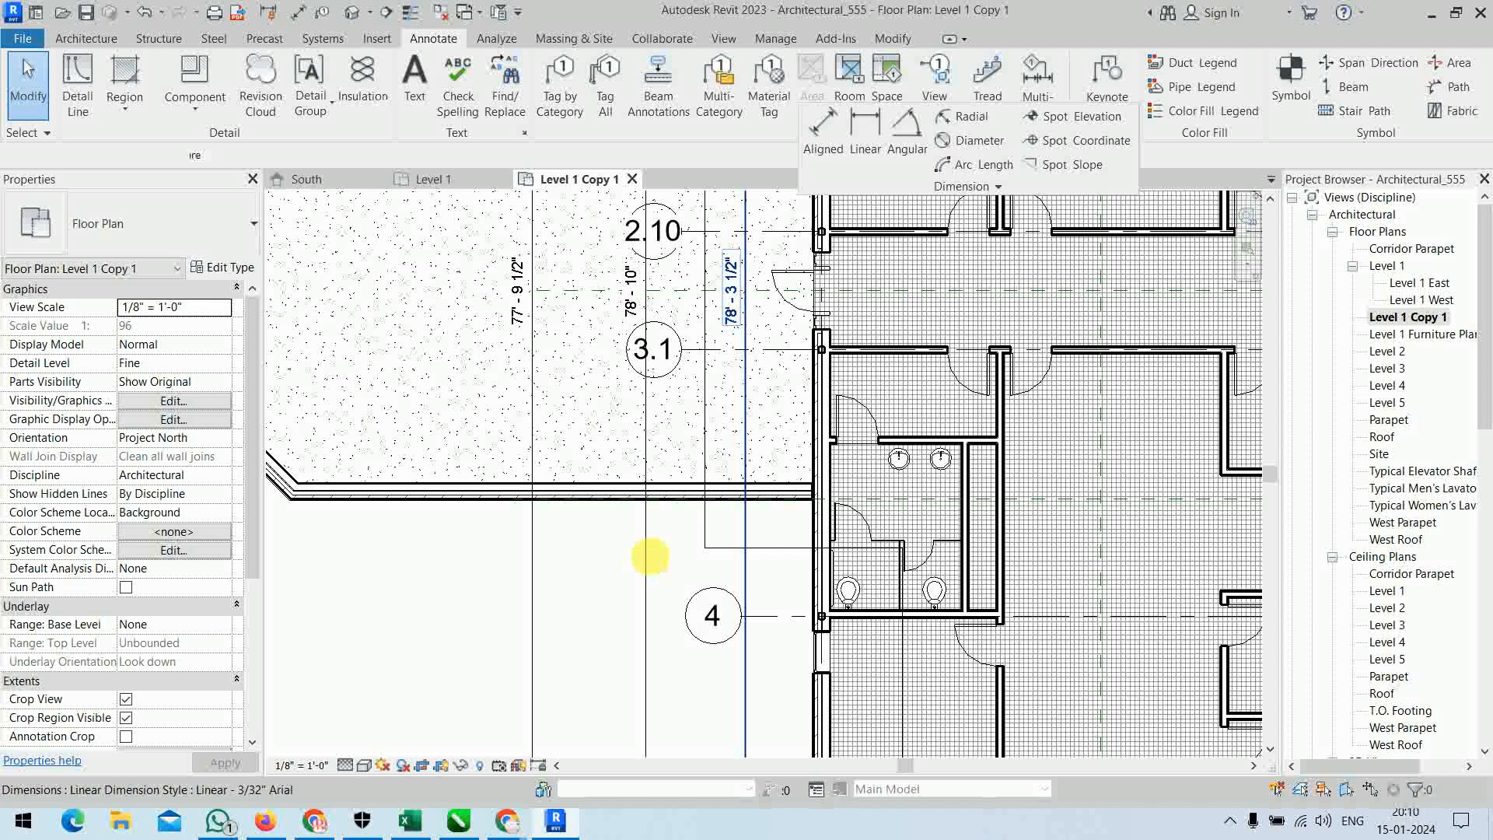
pyautogui.click(650, 559)
pyautogui.keyDown('ctrl'); pyautogui.click(540, 603); pyautogui.keyUp('ctrl')
pyautogui.keyDown('ctrl'); pyautogui.click(542, 605); pyautogui.keyUp('ctrl')
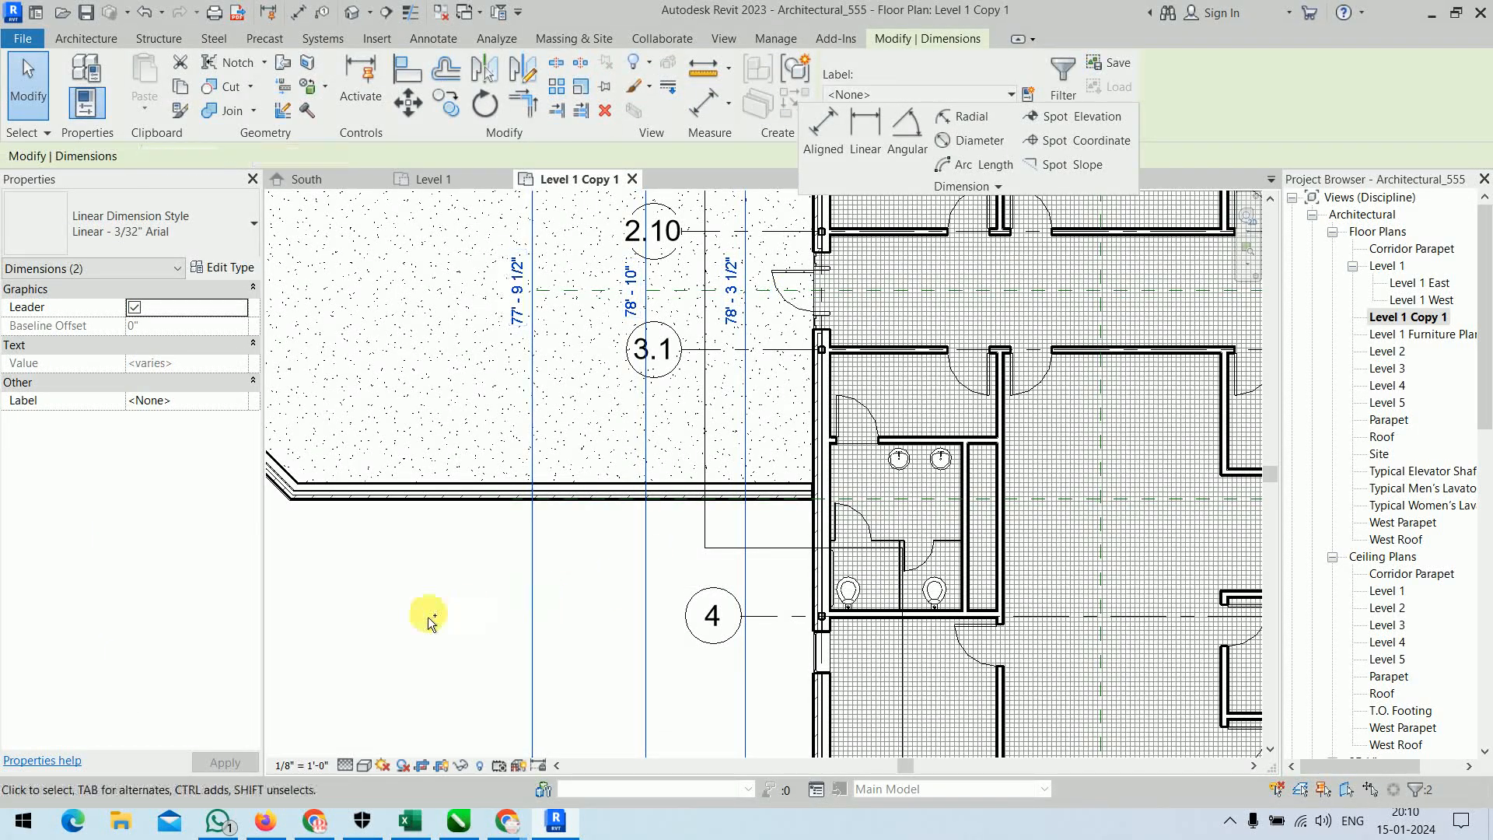
pyautogui.click(424, 620)
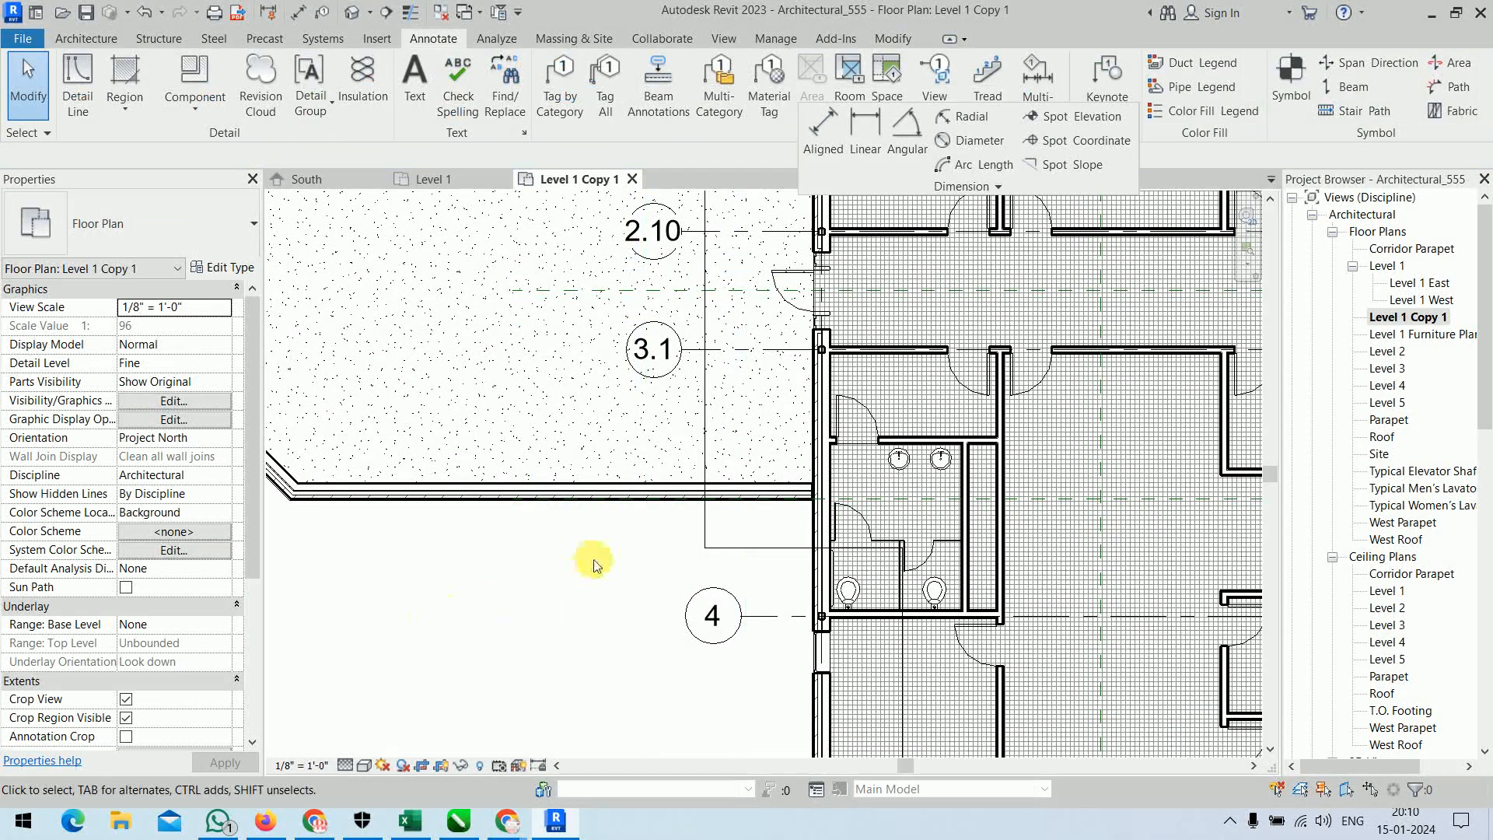
# Delete the two partition dimensions above the grid 1 exterior wall.
pyautogui.scroll(-3, 593, 558)
pyautogui.moveTo(593, 559); pyautogui.dragTo(443, 671, button='middle')
pyautogui.scroll(-1, 583, 364)
pyautogui.moveTo(610, 320); pyautogui.dragTo(497, 532, button='middle')
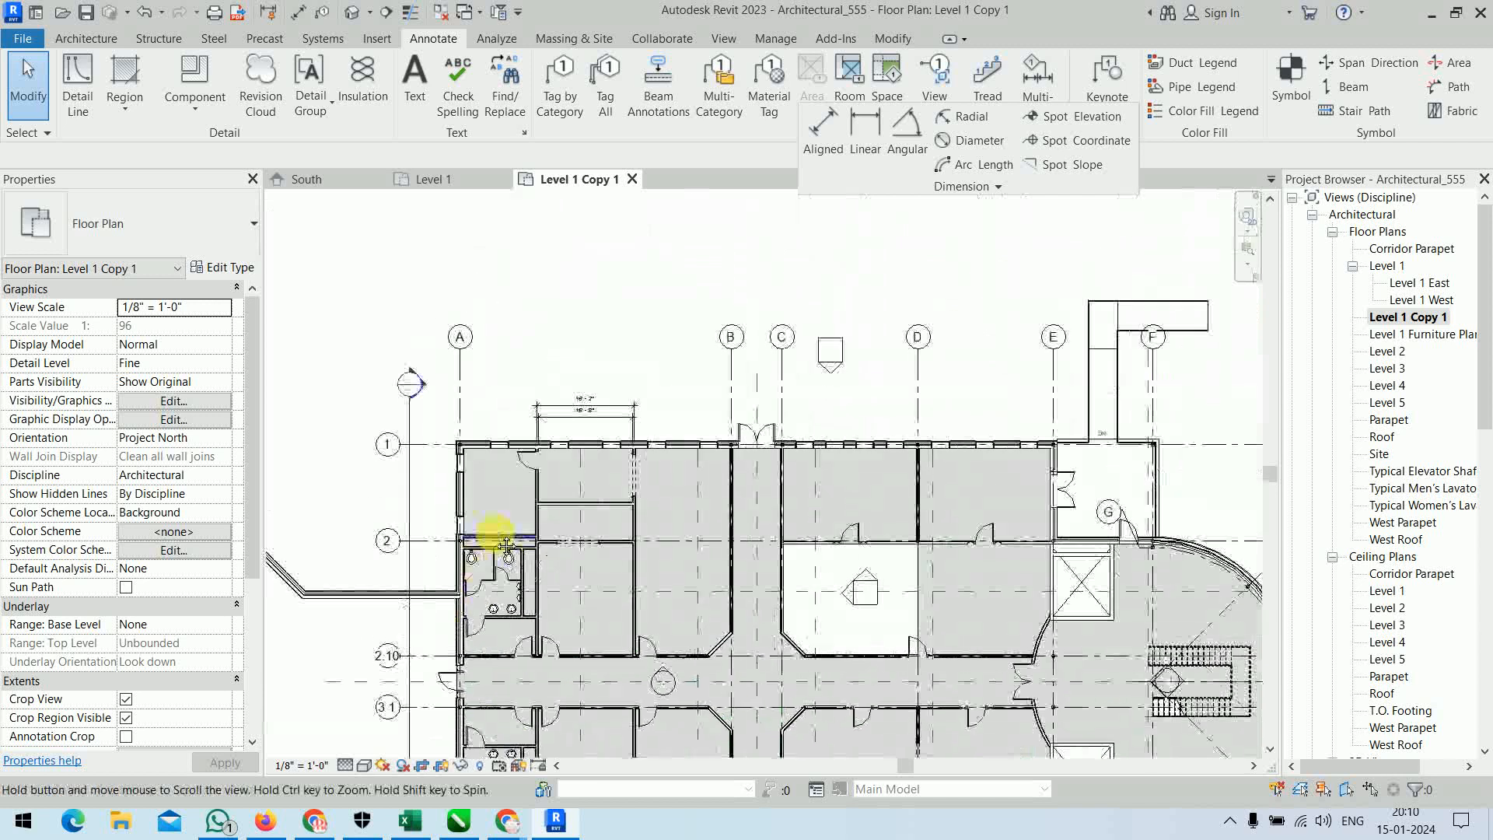
pyautogui.click(618, 430)
pyautogui.press('Delete')
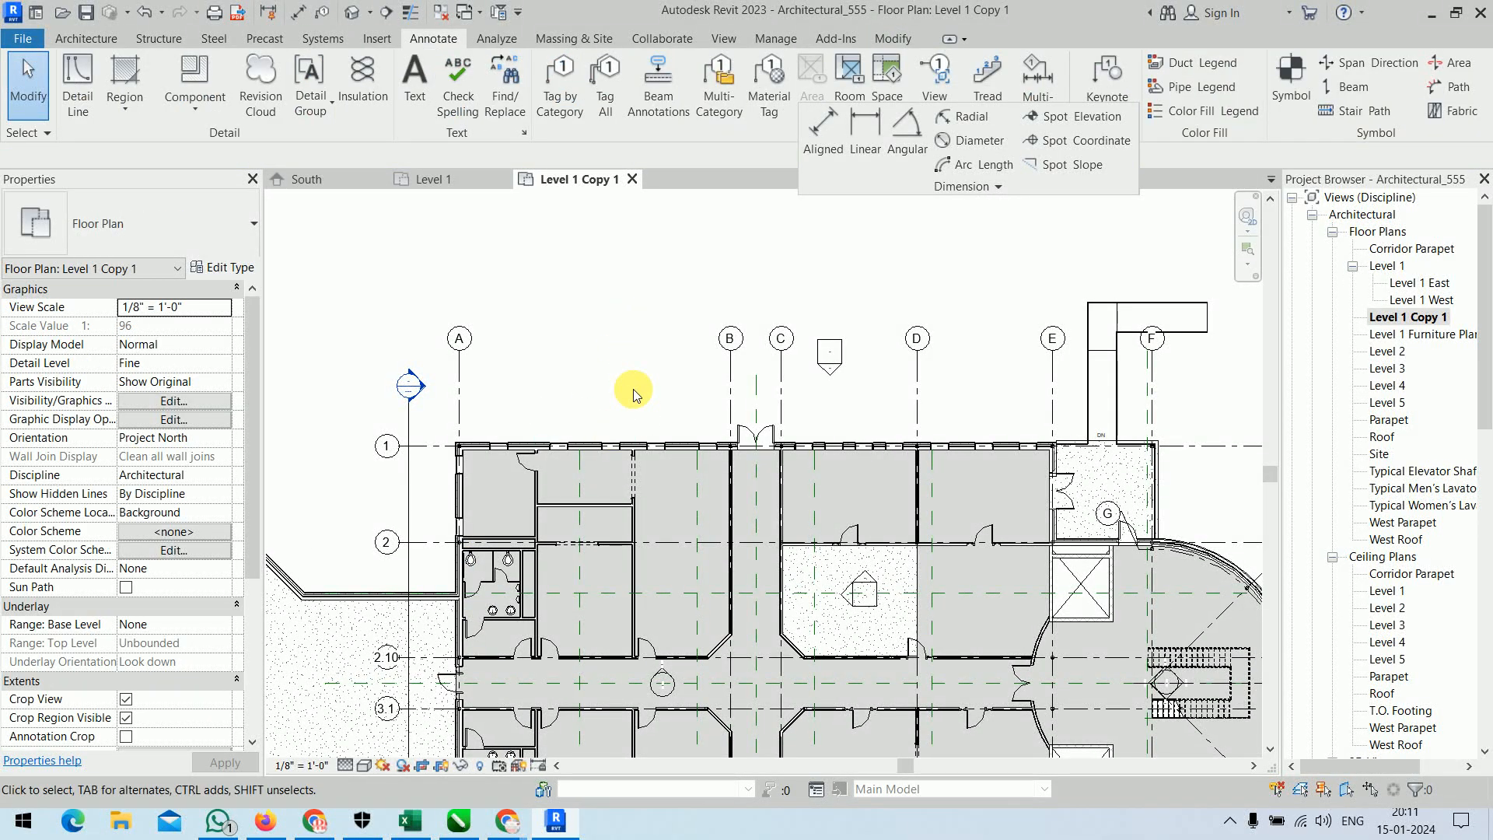
# Highlight the exterior wall along grid 5 and bring its full length into view.
pyautogui.moveTo(627, 427); pyautogui.dragTo(606, 220, button='middle')
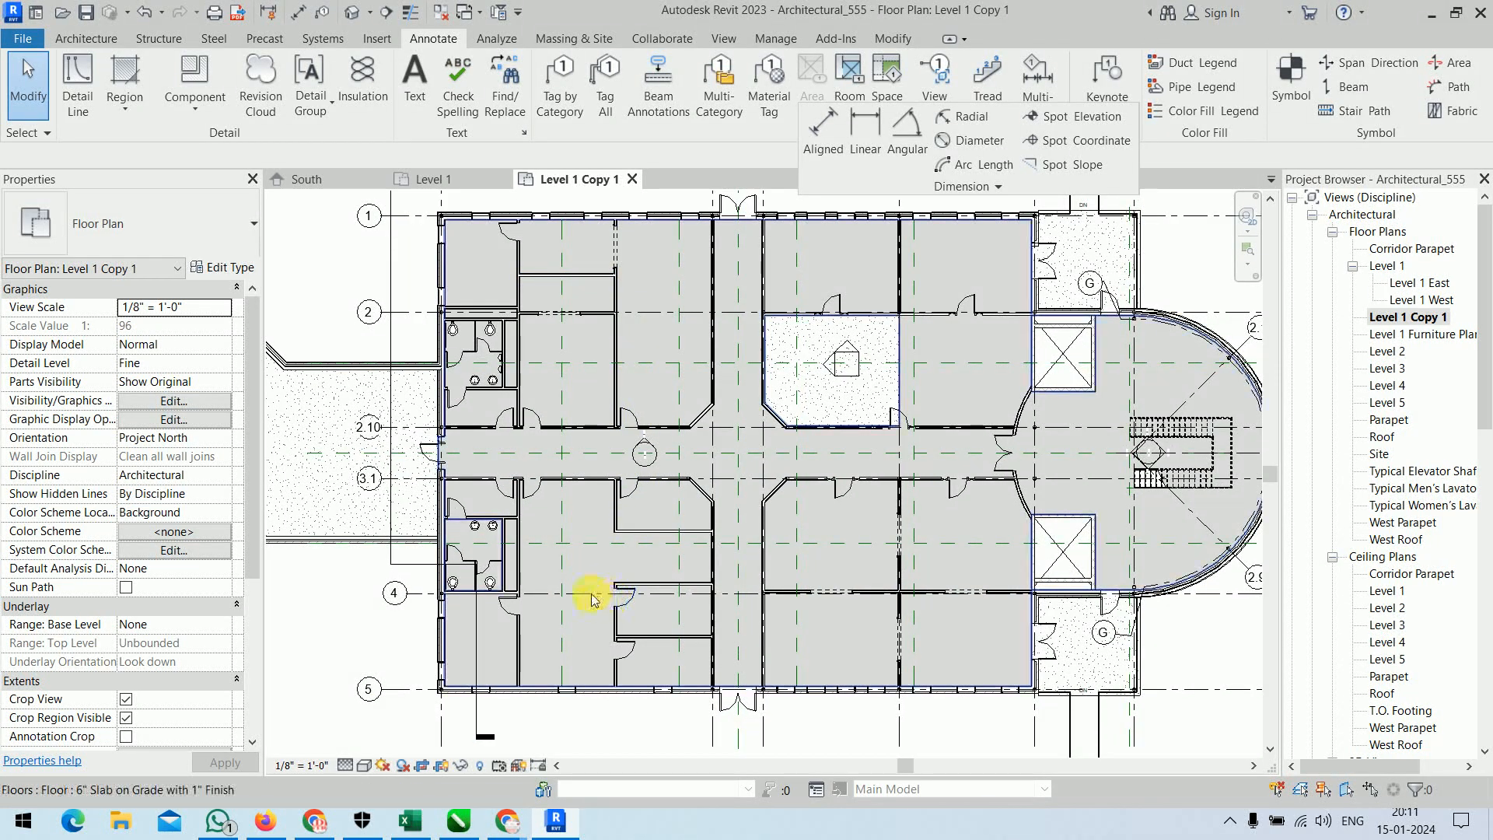
pyautogui.moveTo(583, 593); pyautogui.dragTo(573, 319, button='middle')
pyautogui.scroll(2, 568, 422)
pyautogui.click(624, 430)
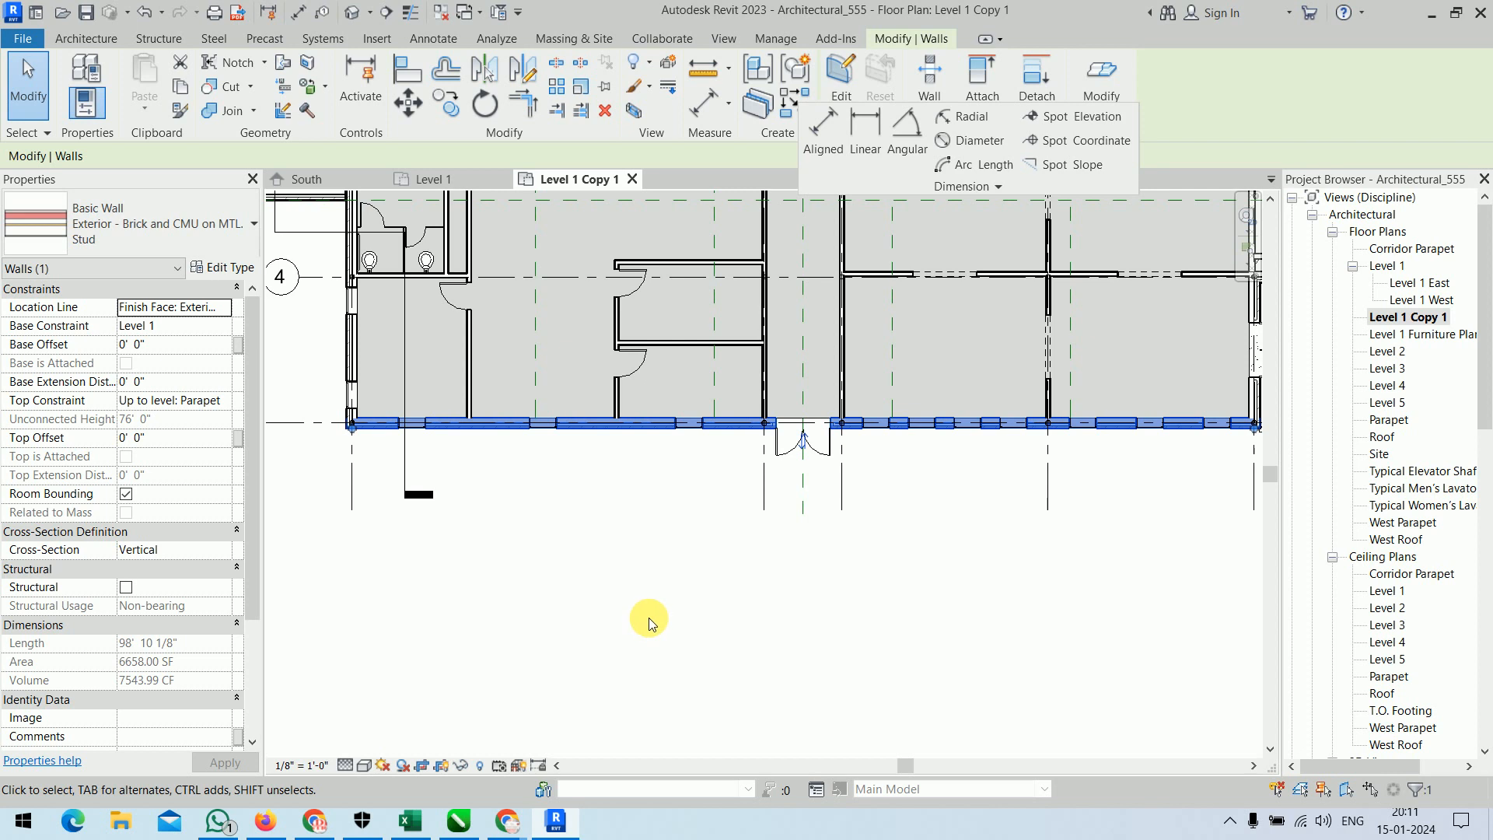
pyautogui.scroll(-1, 654, 623)
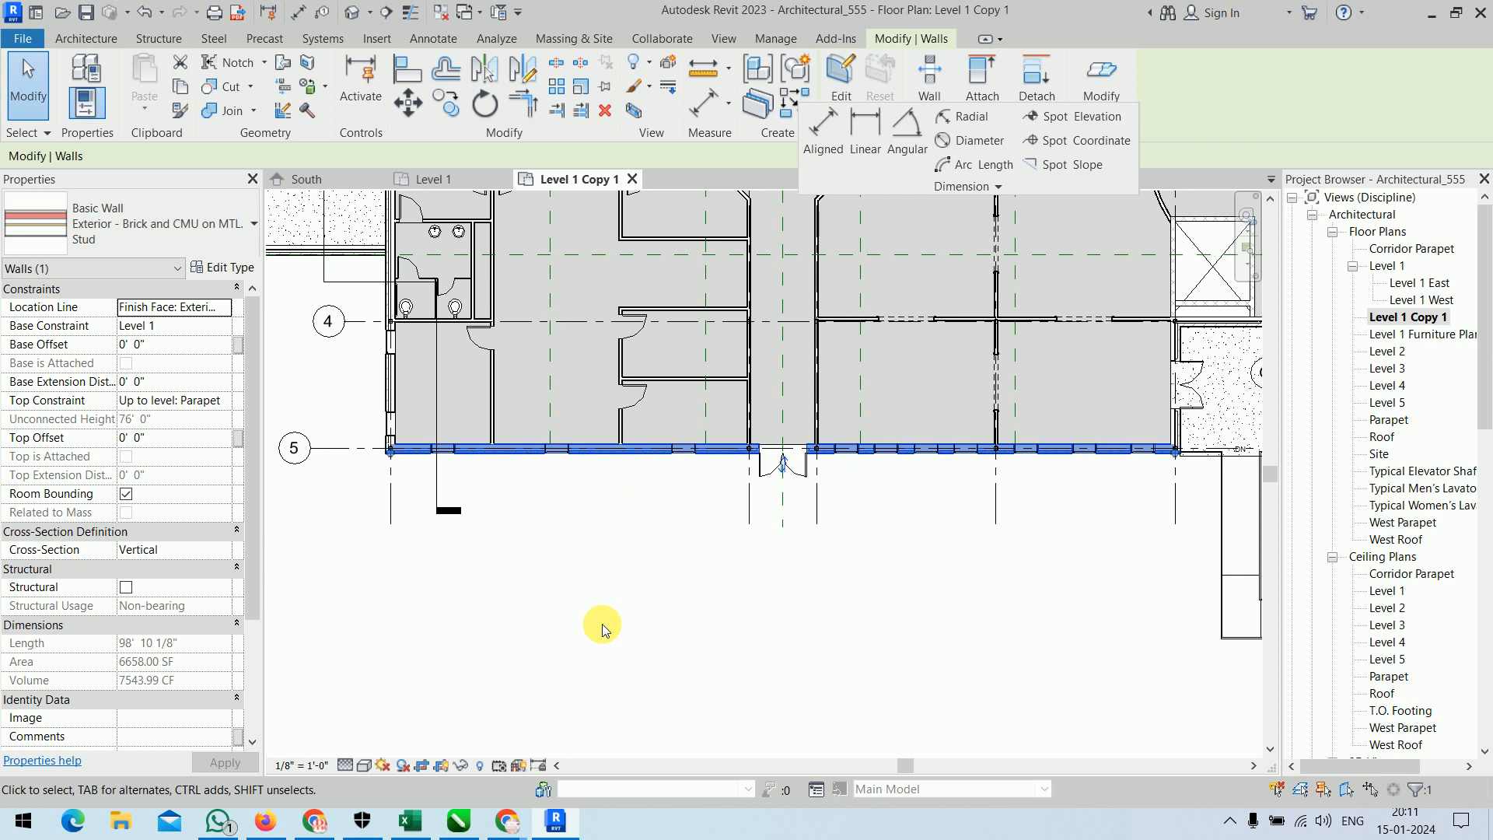
# Place an overall aligned dimension below the grid 5 exterior wall, using Wall faces as reference and Entire Walls as the pick option.
pyautogui.click(824, 144)
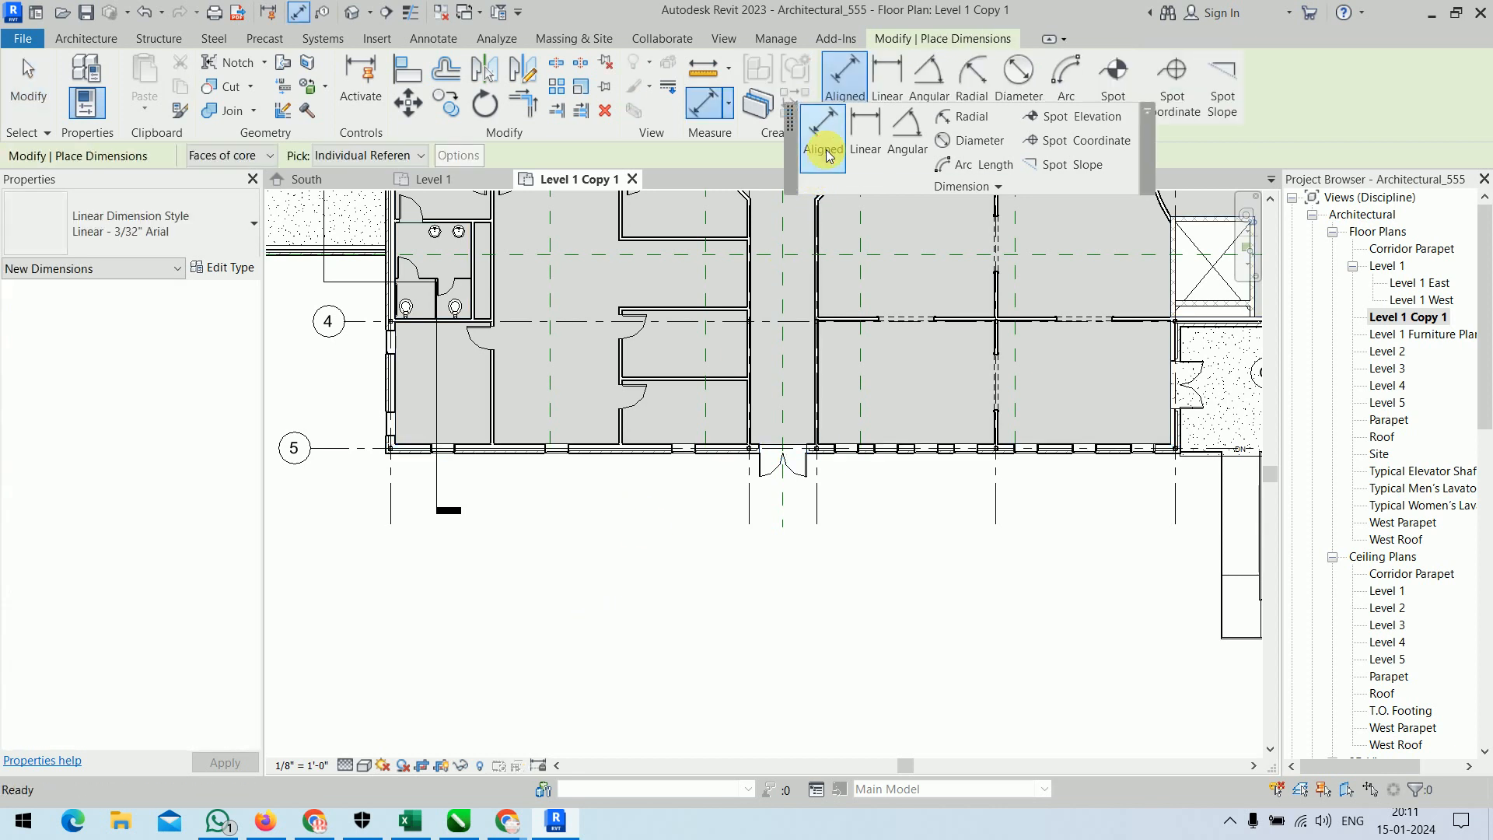
pyautogui.click(250, 157)
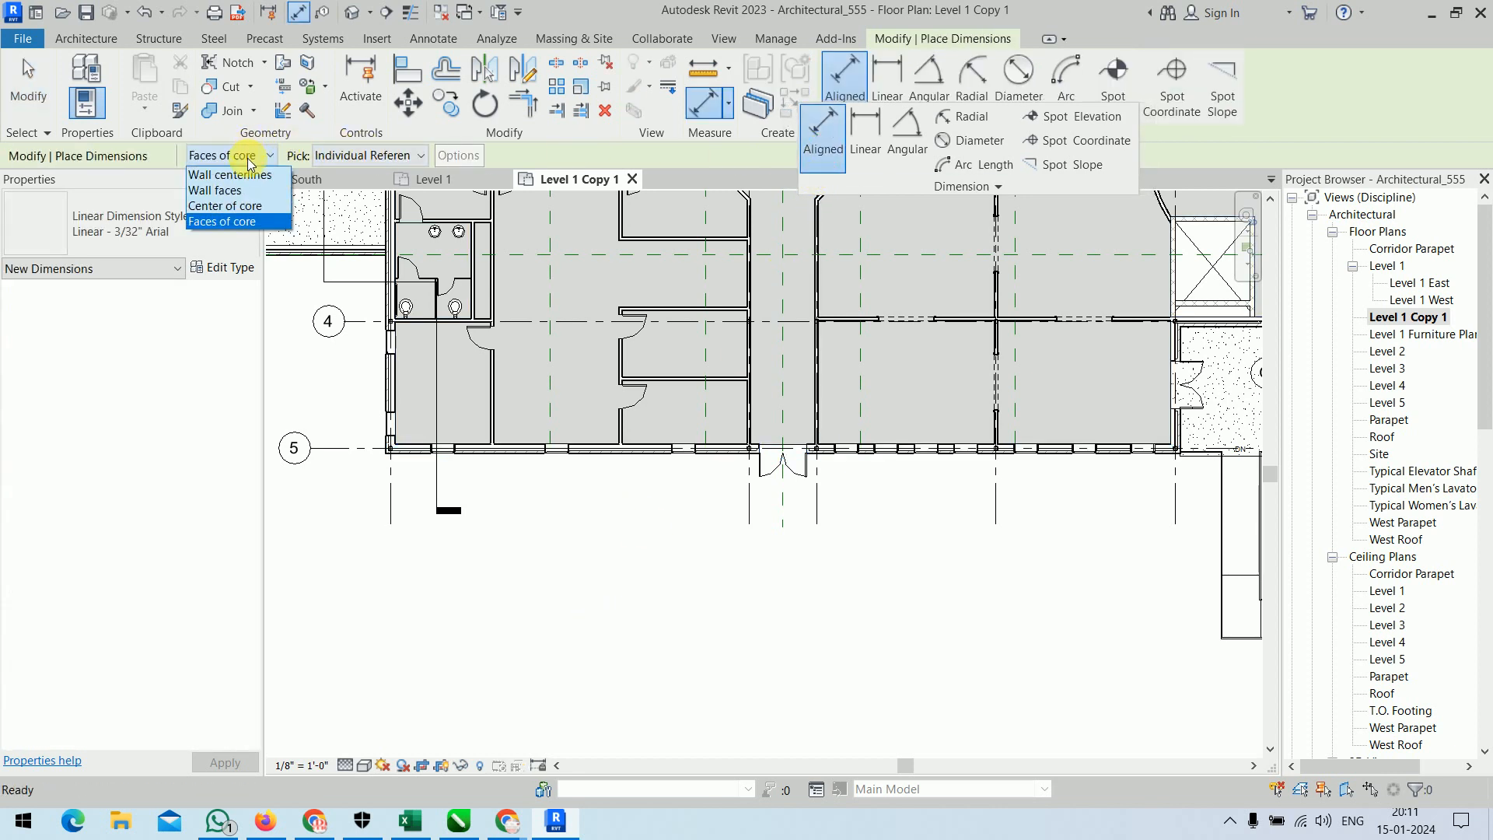
pyautogui.click(232, 189)
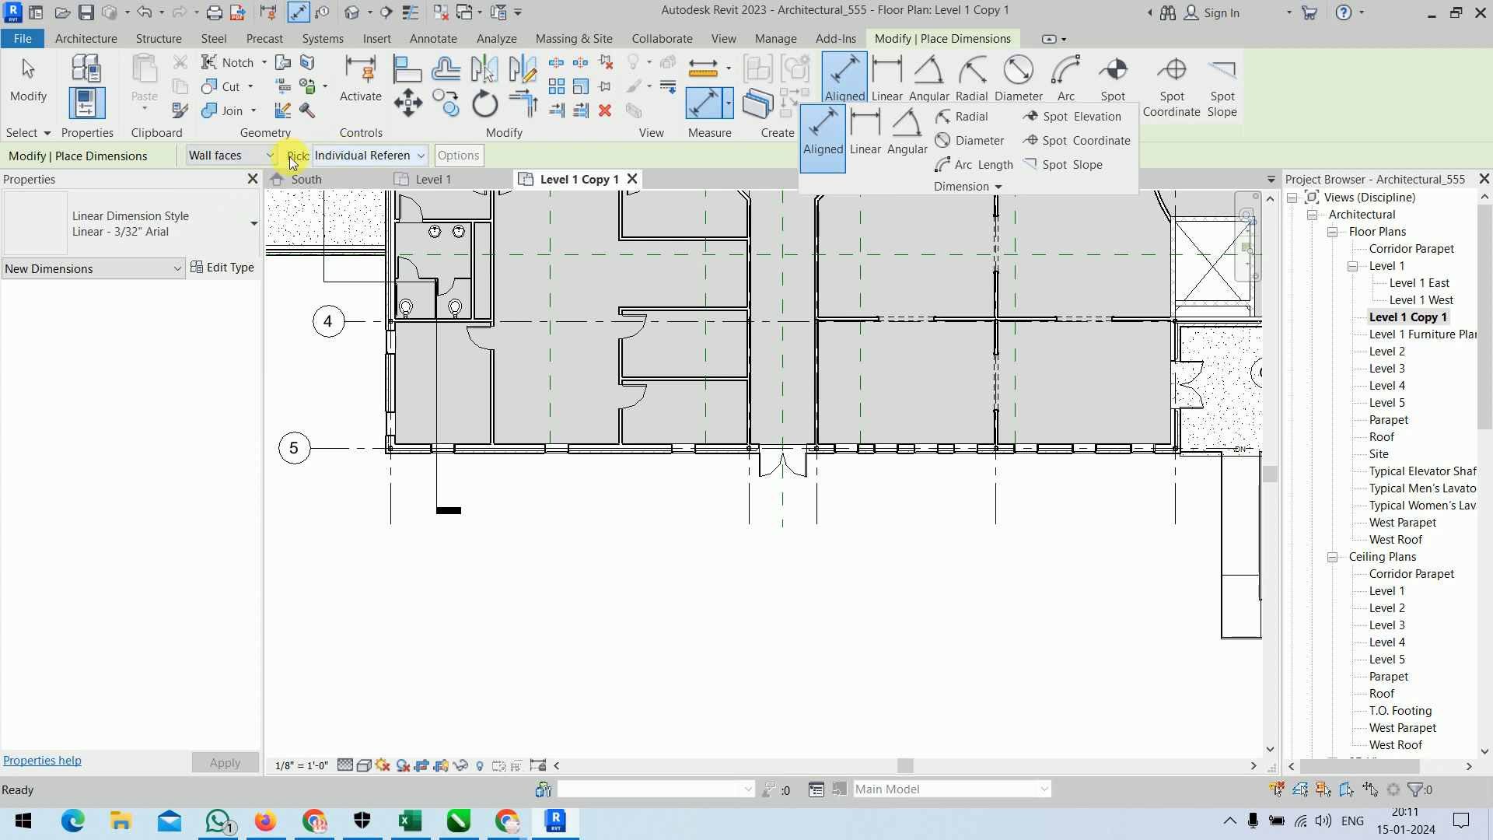
pyautogui.click(381, 154)
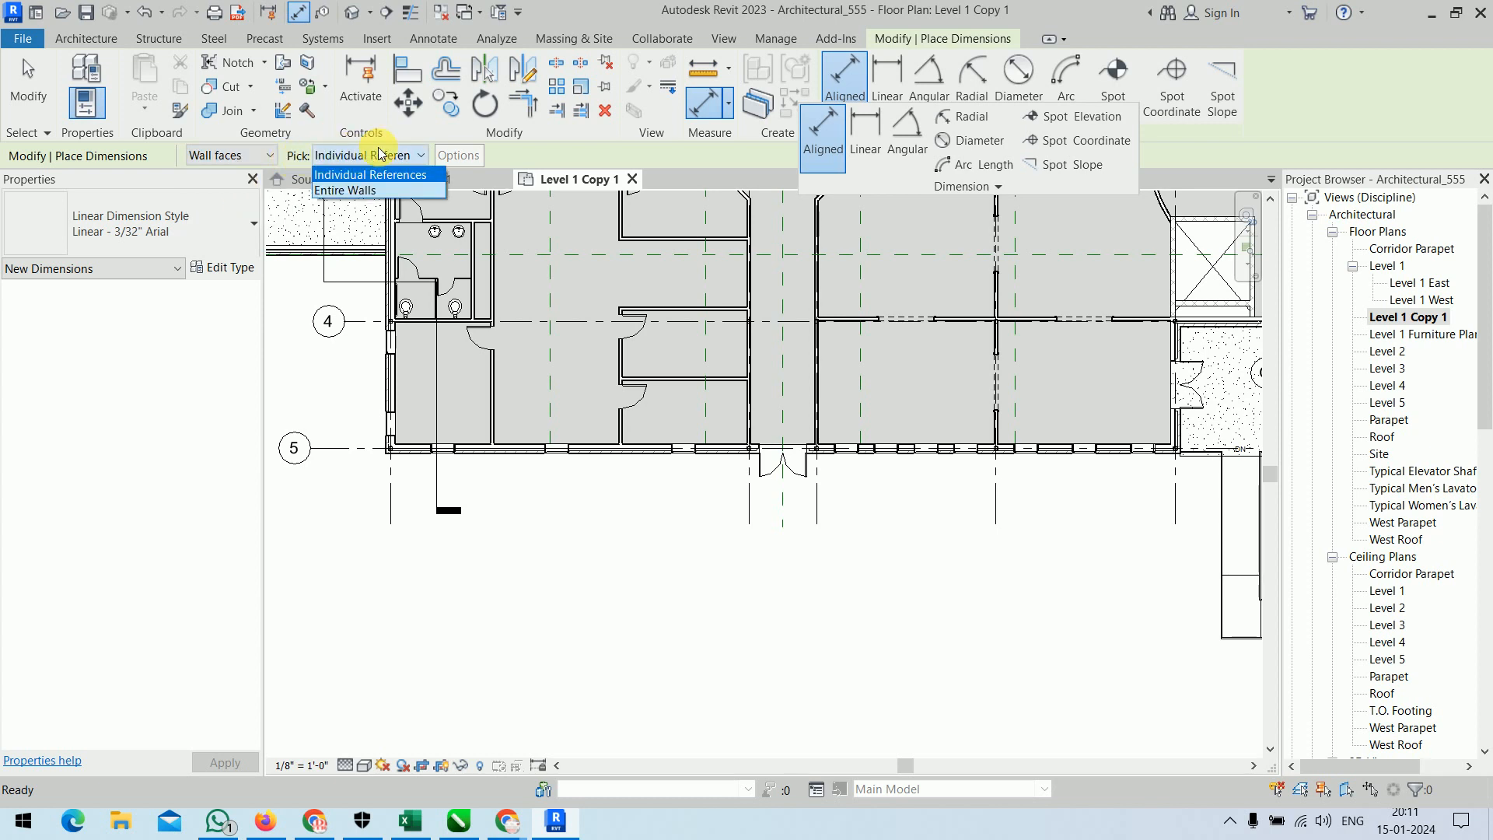
pyautogui.click(381, 191)
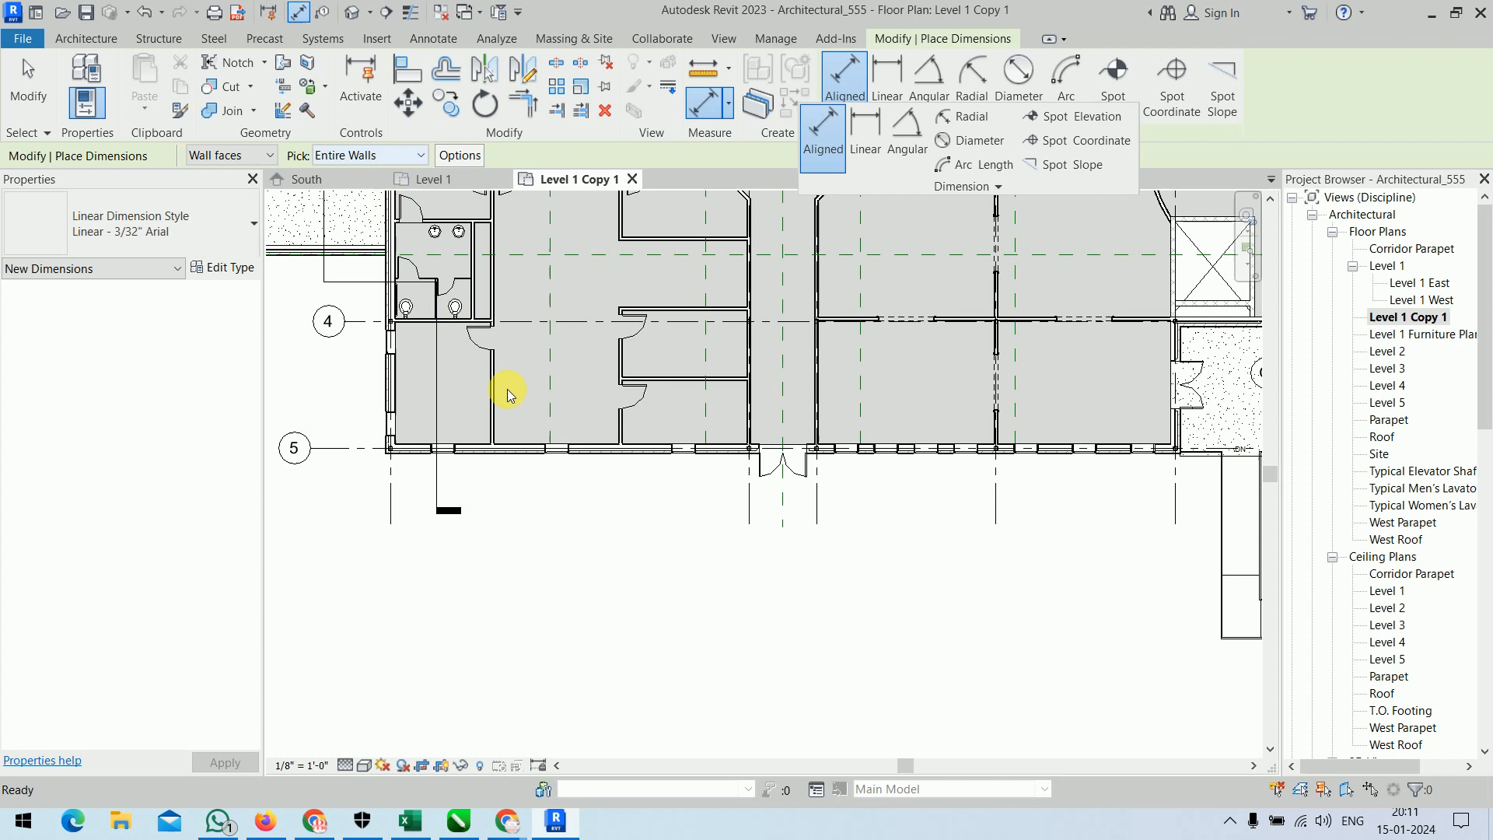
pyautogui.click(598, 451)
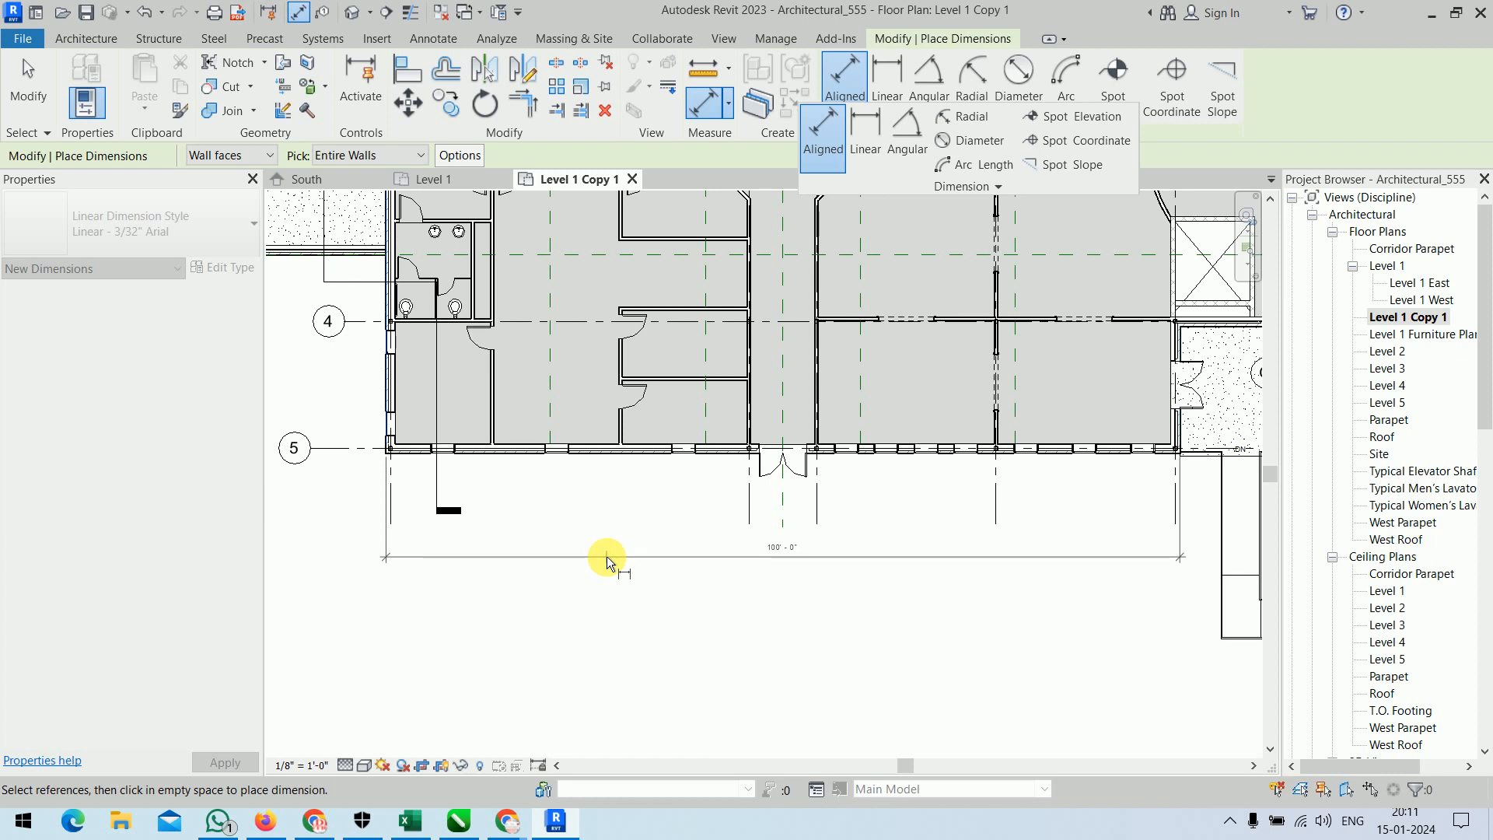
pyautogui.click(607, 556)
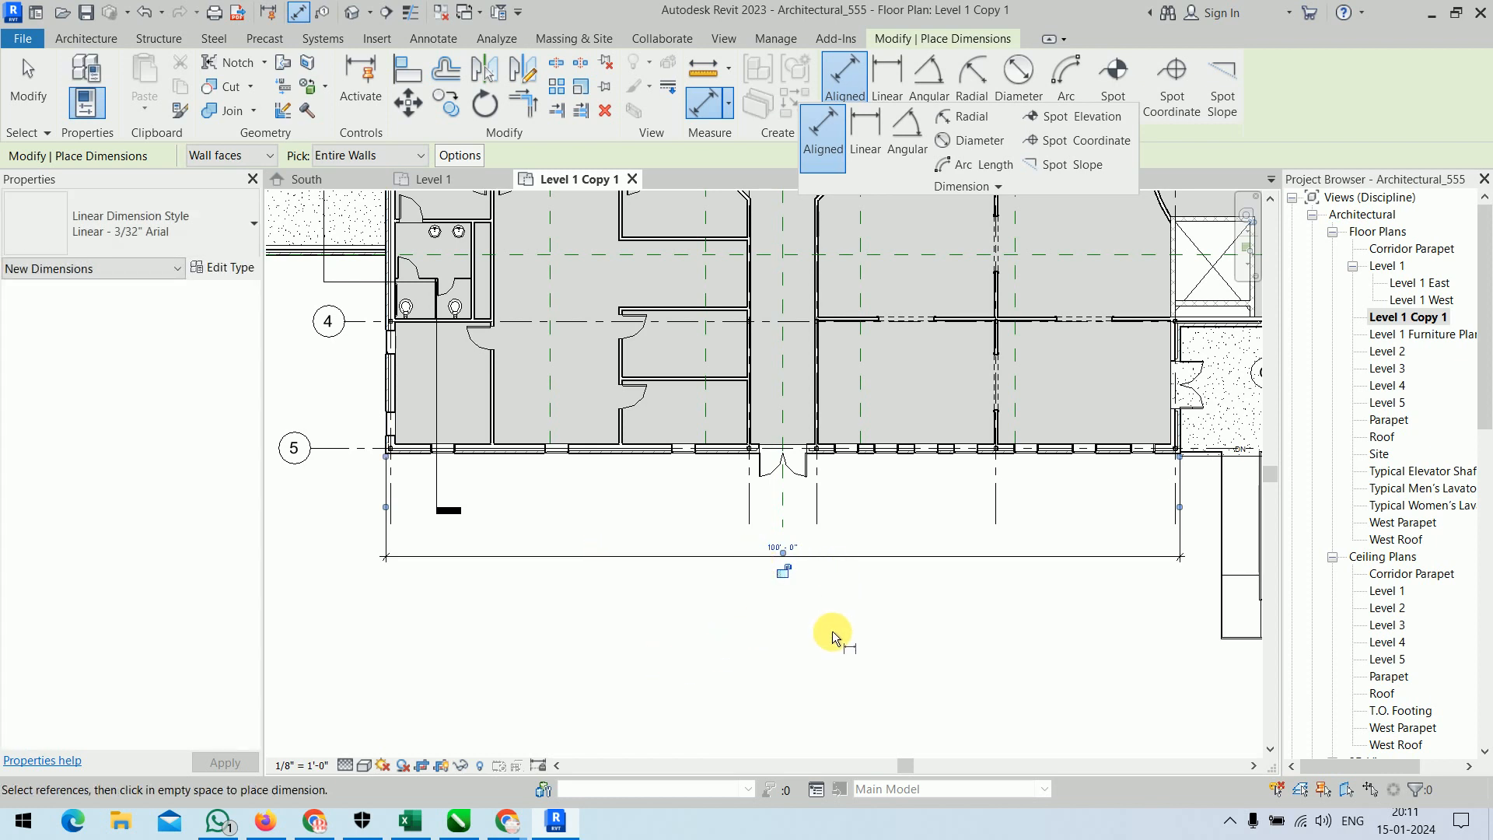
pyautogui.press('Escape')
# Set the auto dimension options to reference opening centers, intersecting walls and intersecting grids.
pyautogui.click(474, 157)
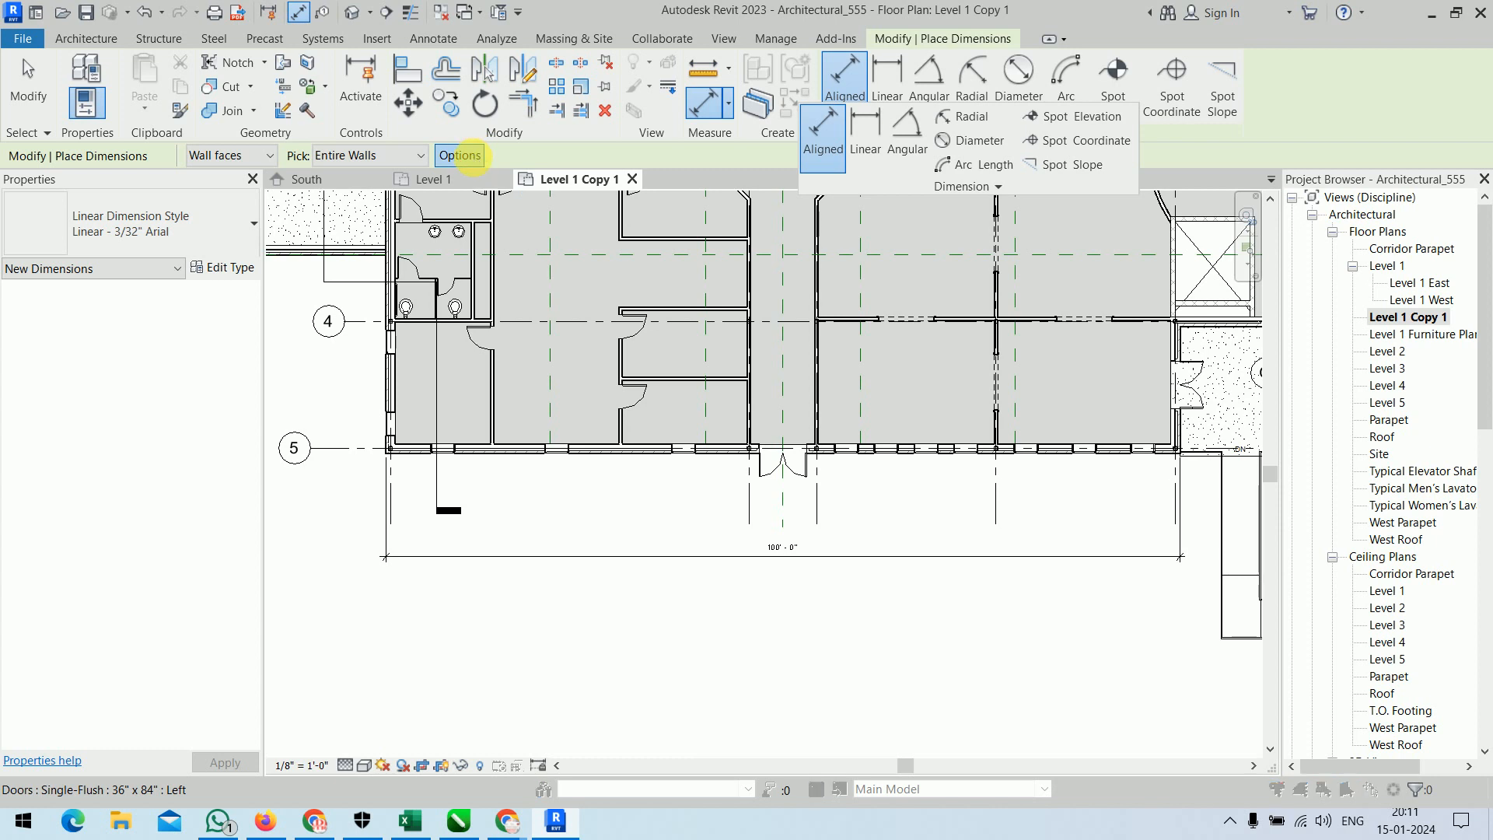
pyautogui.moveTo(719, 286); pyautogui.dragTo(645, 144)
pyautogui.click(600, 212)
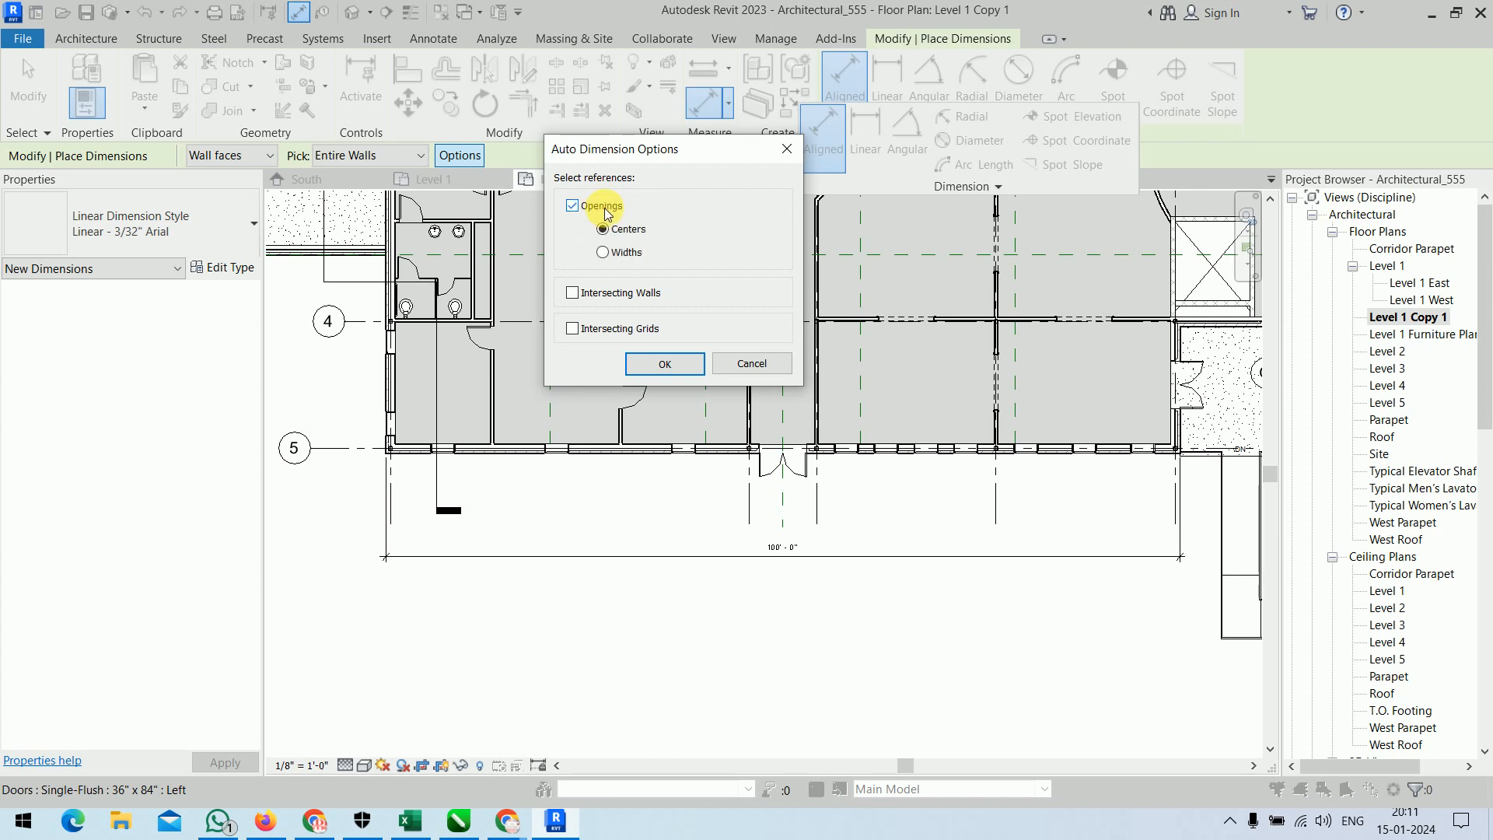
pyautogui.click(614, 298)
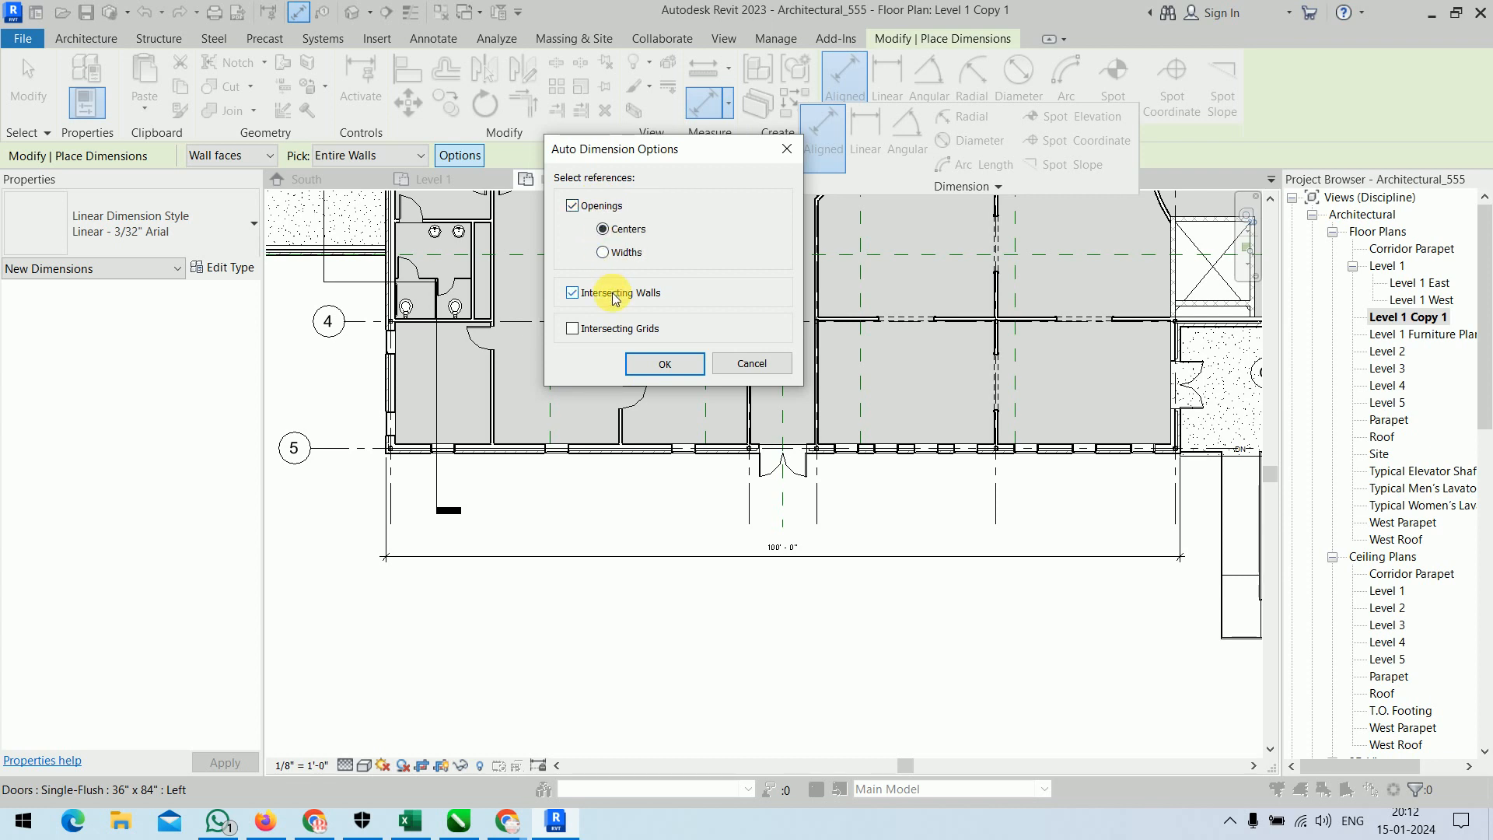
pyautogui.click(615, 333)
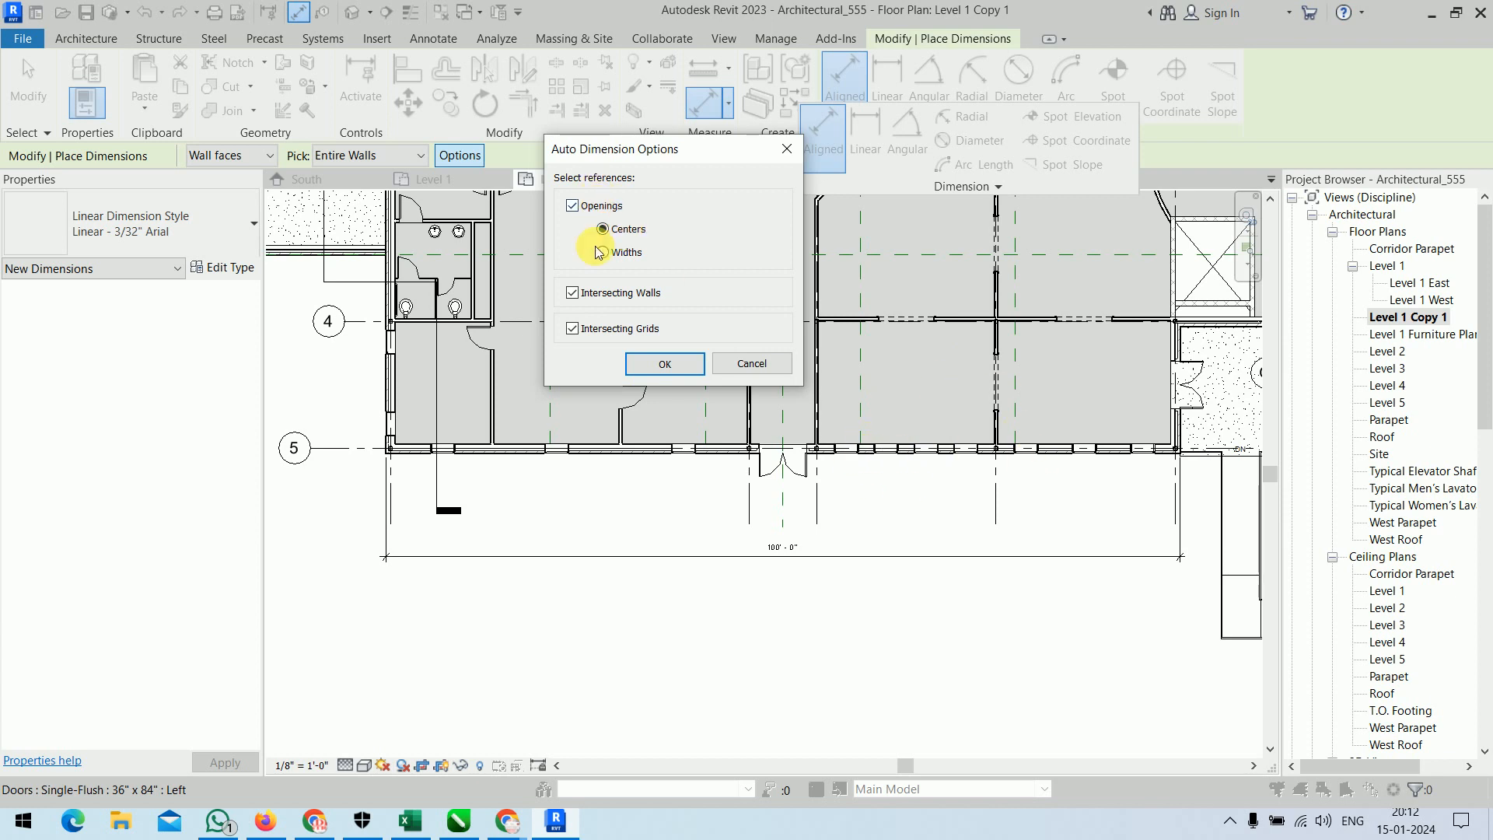
pyautogui.click(665, 363)
# Place an automatic dimension string for the grid 5 exterior wall between the wall and its overall dimension.
pyautogui.click(627, 453)
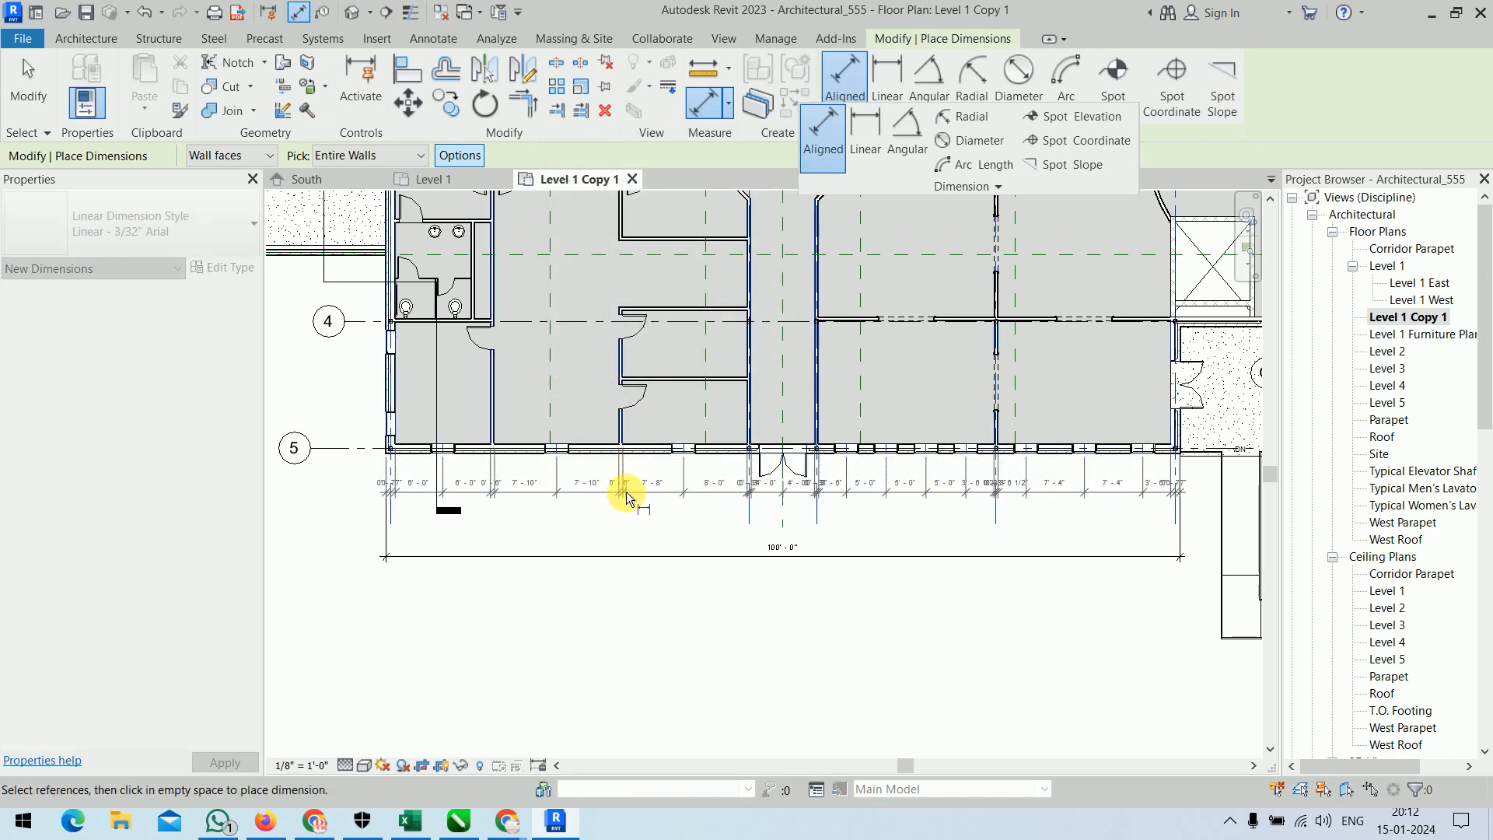
pyautogui.click(622, 488)
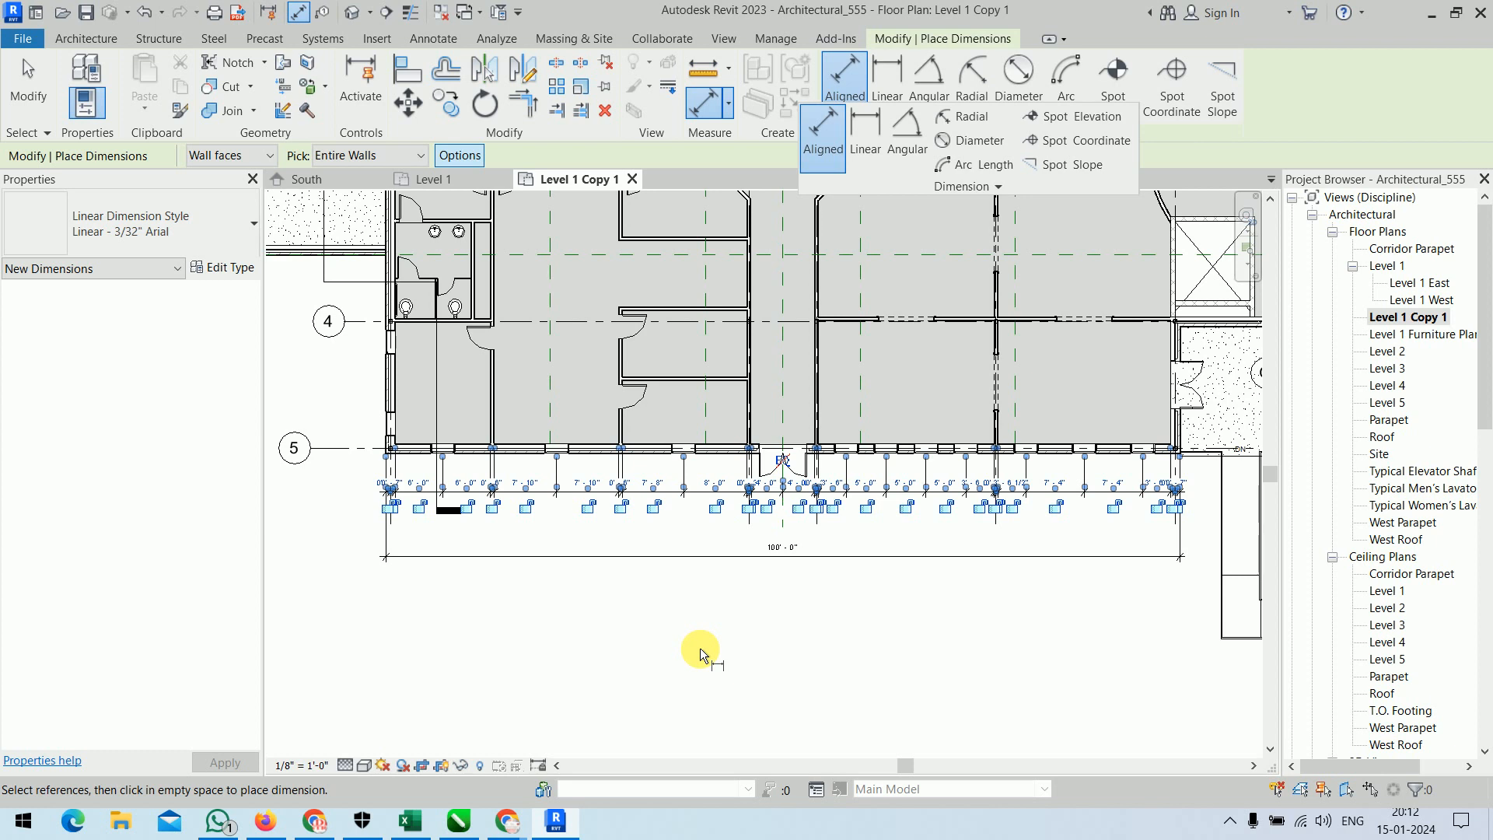
pyautogui.scroll(5, 440, 482)
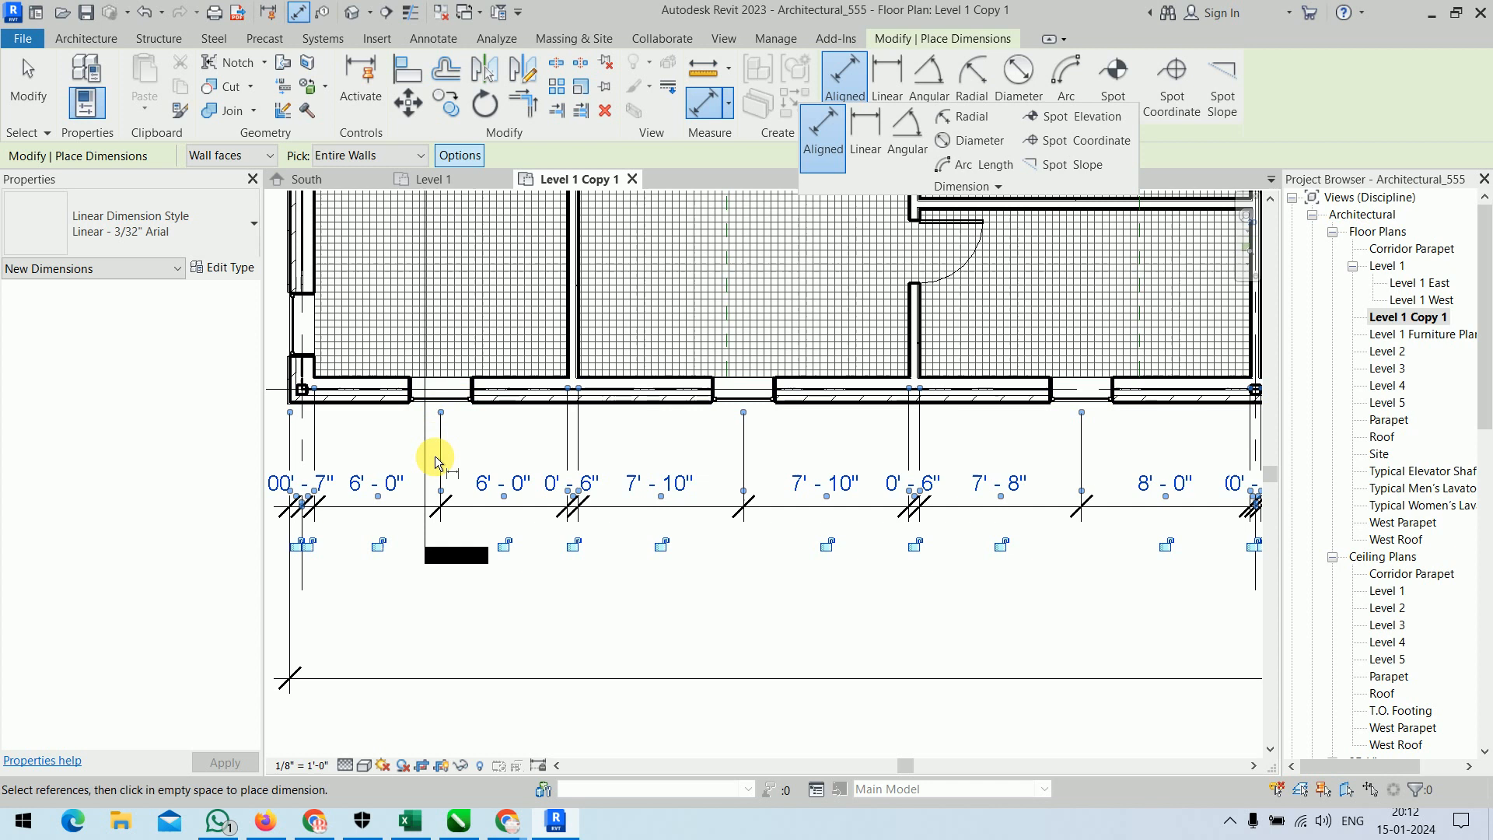
pyautogui.press('Escape')
# Switch the auto dimension options from opening centers to opening widths, keeping intersecting walls and grids as references.
pyautogui.click(458, 158)
pyautogui.click(613, 232)
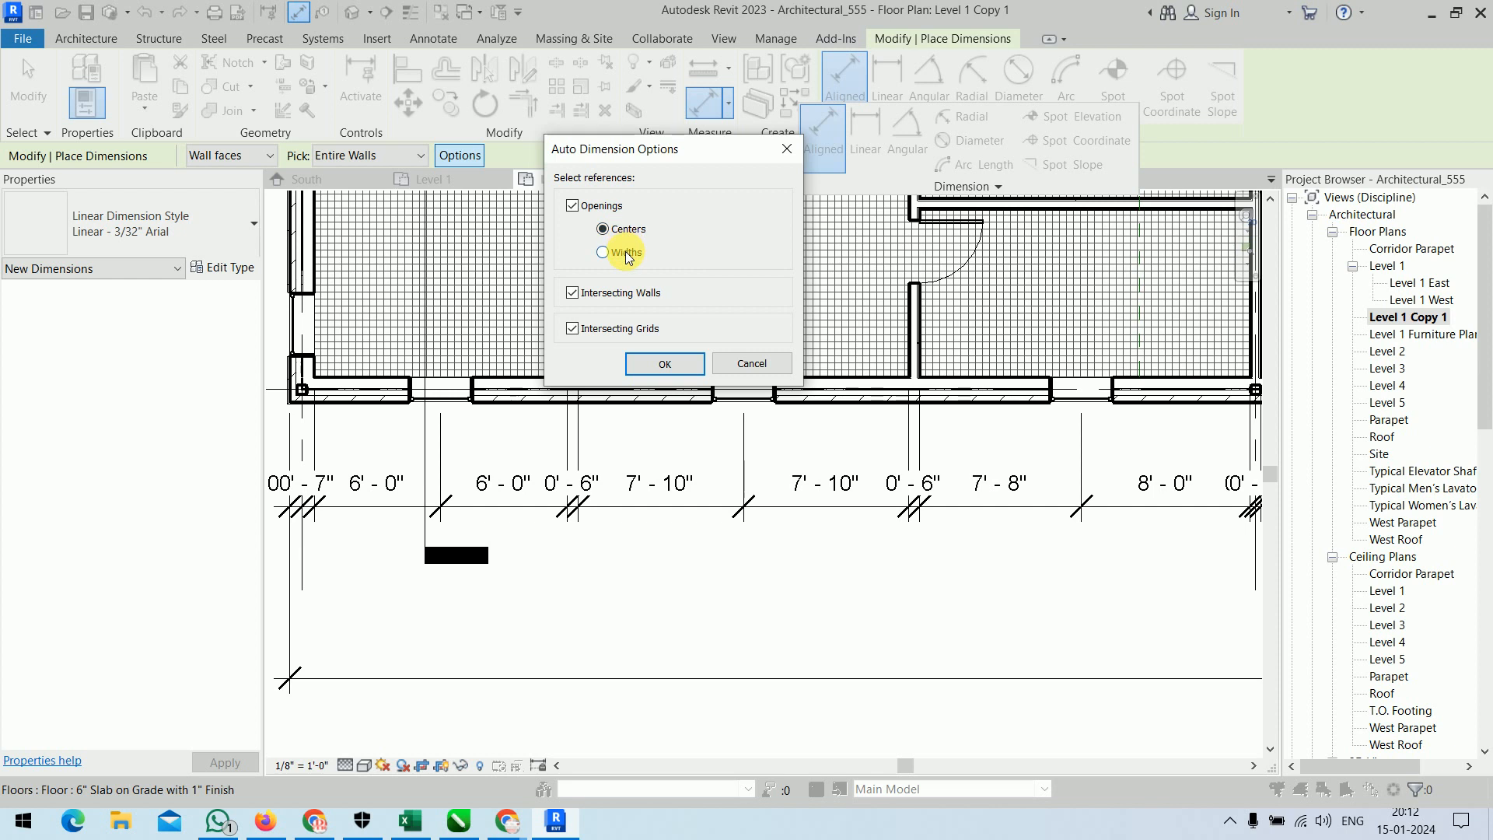
pyautogui.click(627, 257)
pyautogui.click(665, 364)
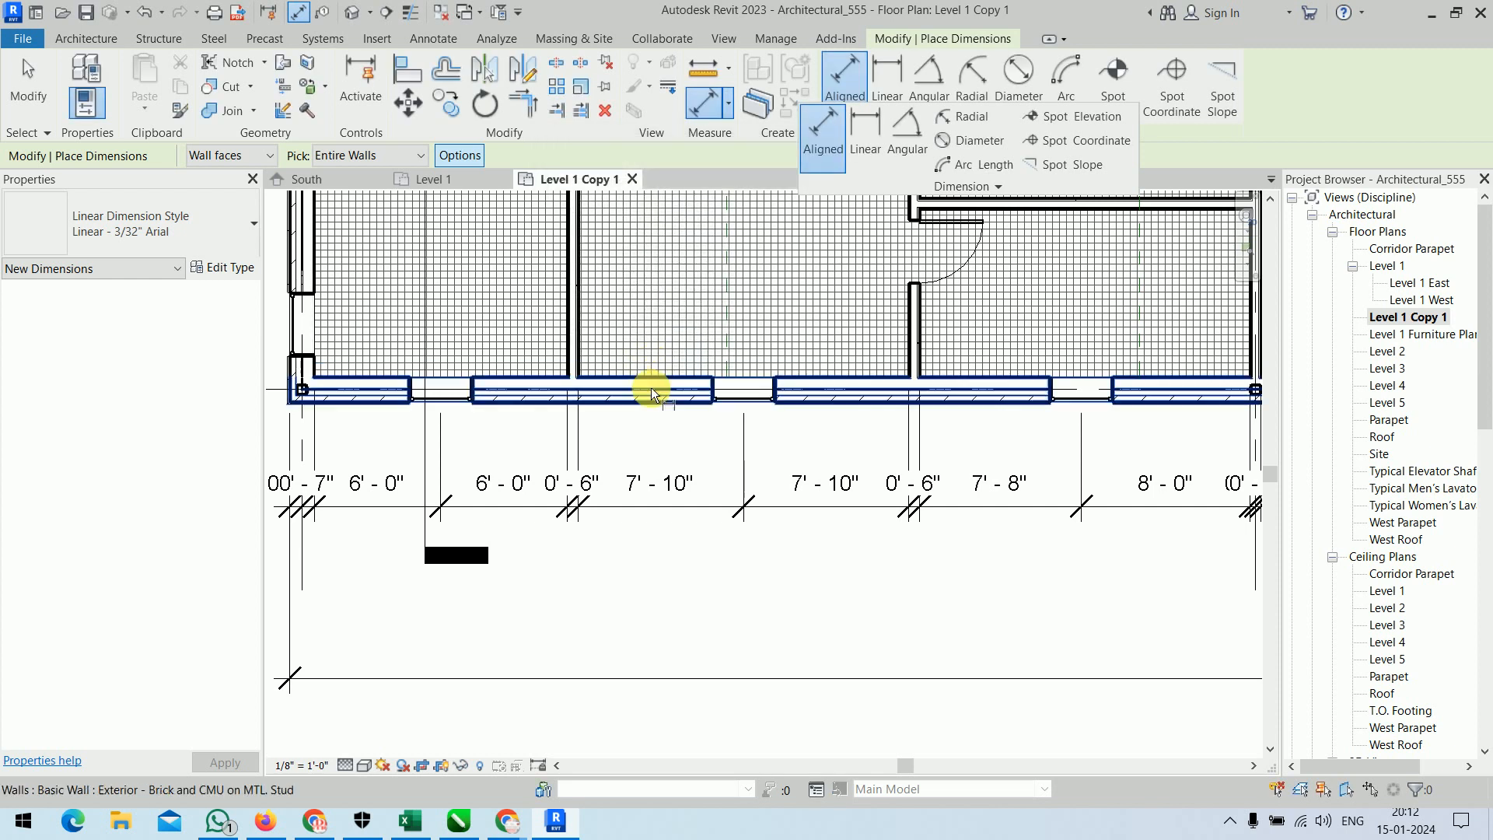
# Place an opening-width dimension string for the grid 5 exterior wall between the opening-center string and the overall dimension.
pyautogui.click(655, 408)
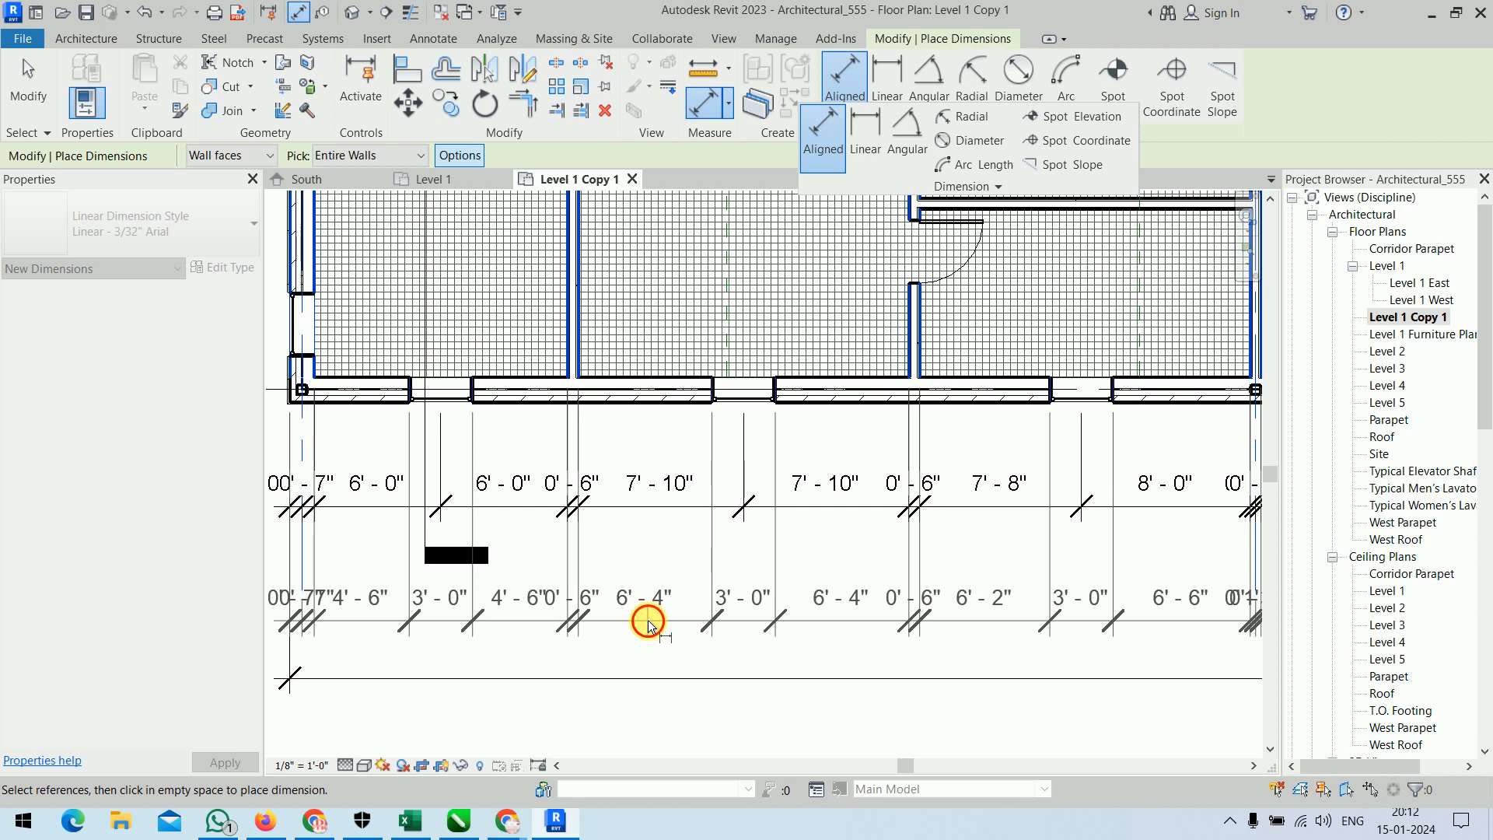
pyautogui.click(647, 619)
pyautogui.press('Escape')
pyautogui.press('Escape')
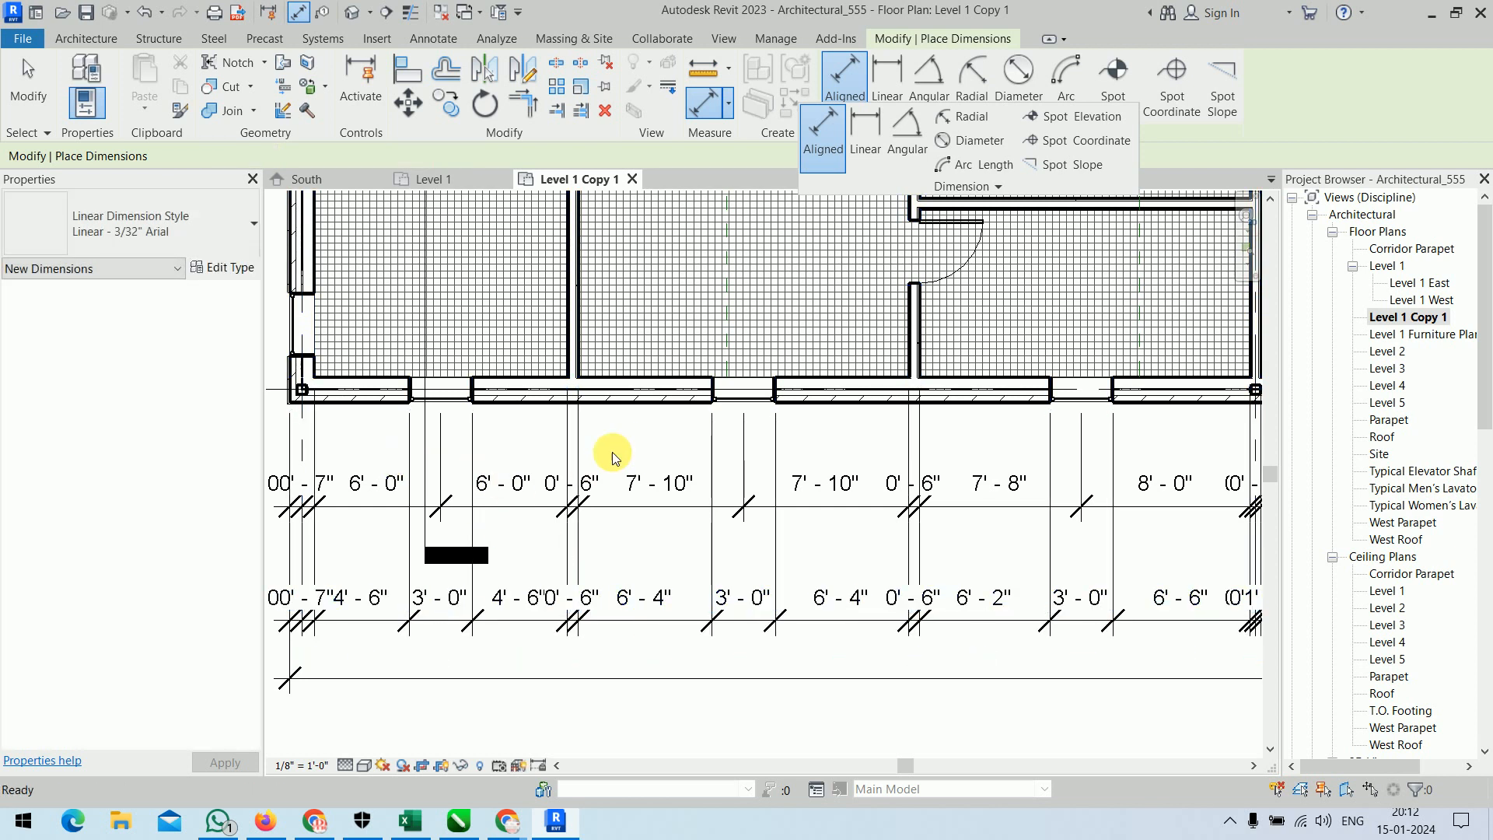
# Delete the opening-center and opening-width dimension strings below the grid 5 exterior wall, leaving the overall dimension.
pyautogui.click(547, 506)
pyautogui.press('Delete')
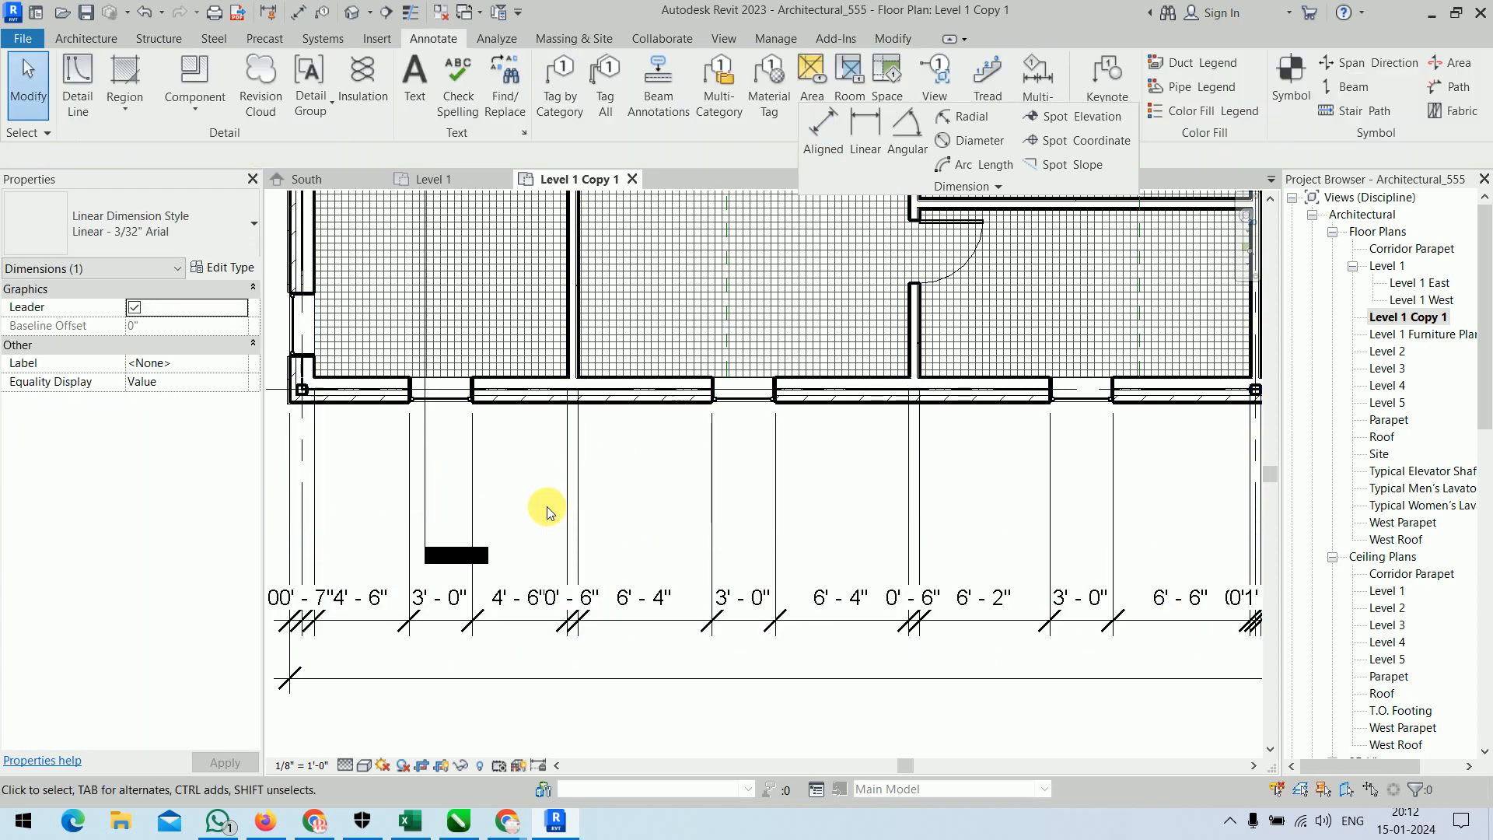
pyautogui.moveTo(547, 506); pyautogui.dragTo(566, 420, button='middle')
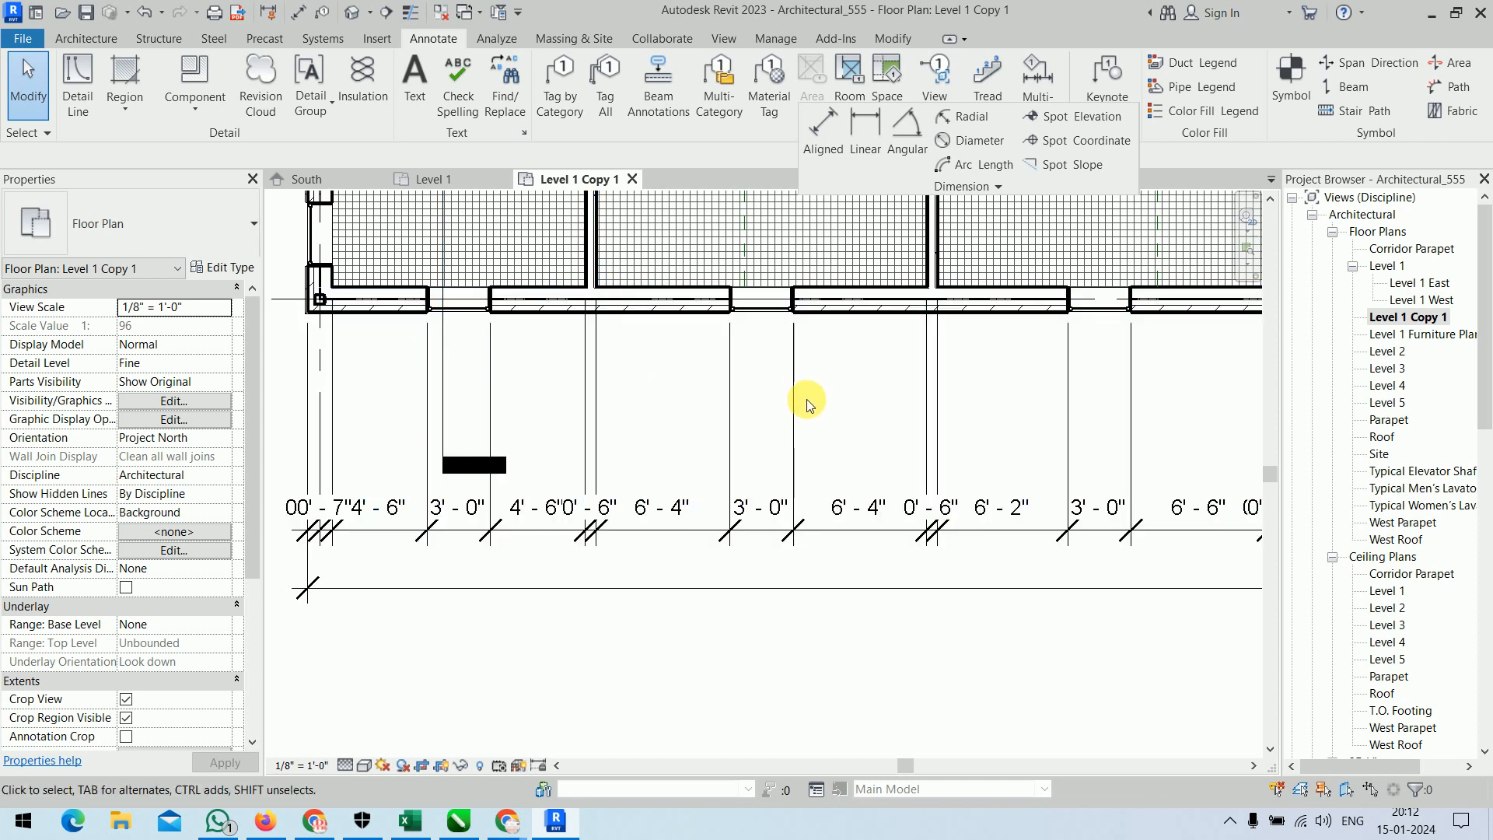
pyautogui.click(598, 405)
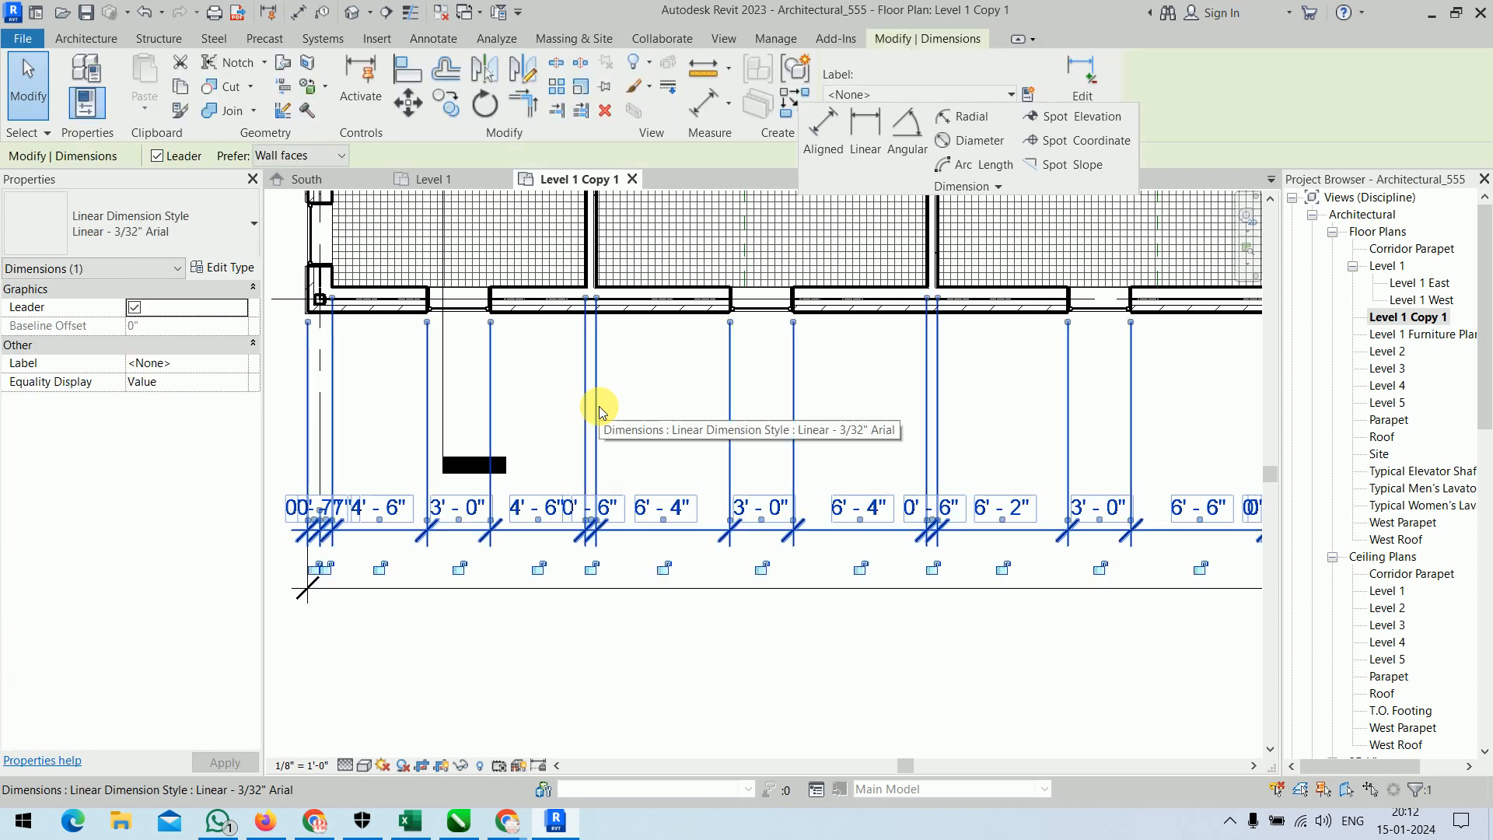
pyautogui.press('Delete')
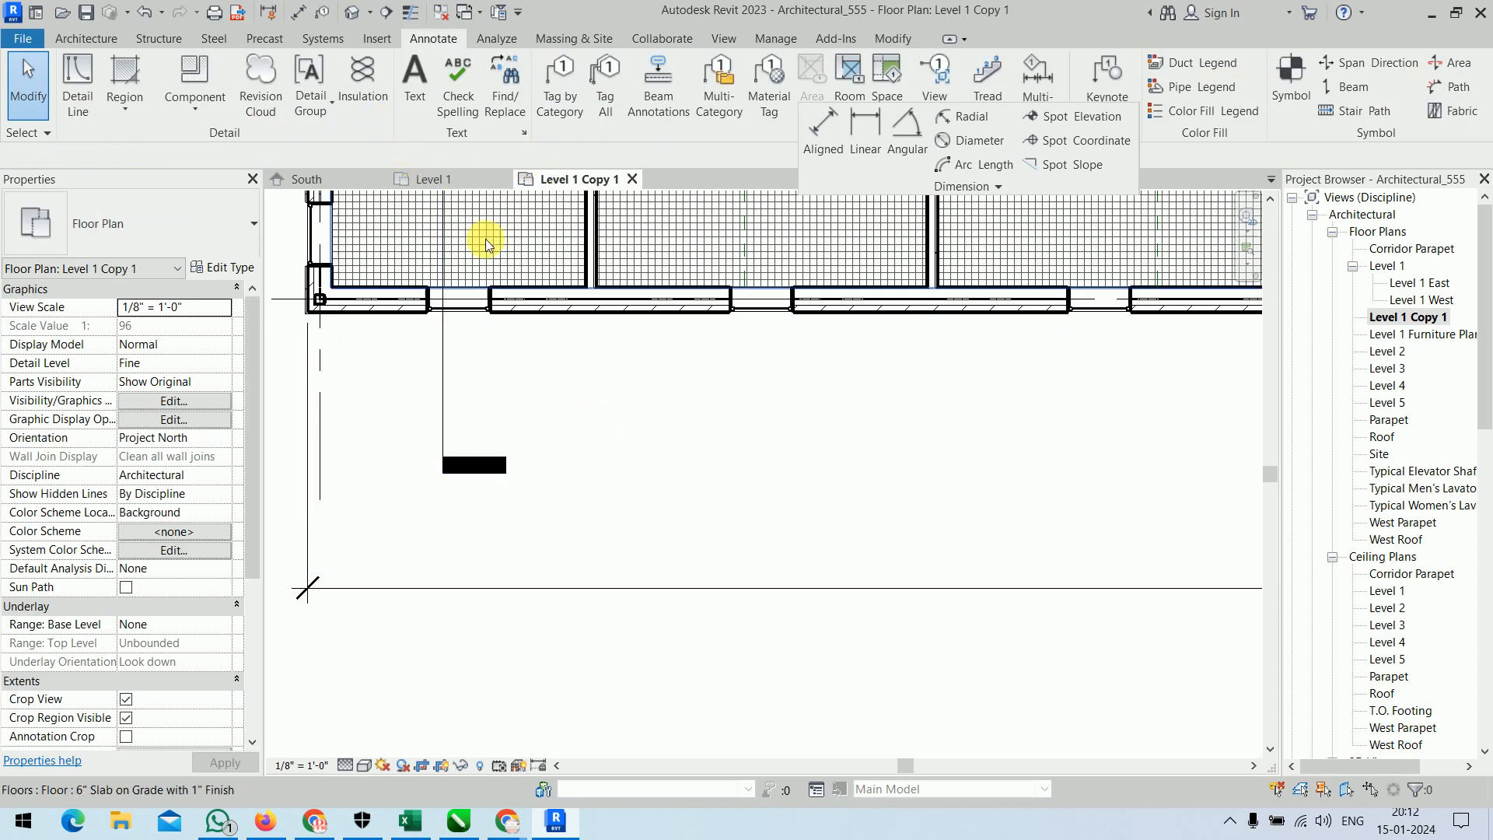
# Set the aligned dimension's auto options to opening widths only, excluding intersecting walls and intersecting grids.
pyautogui.click(822, 127)
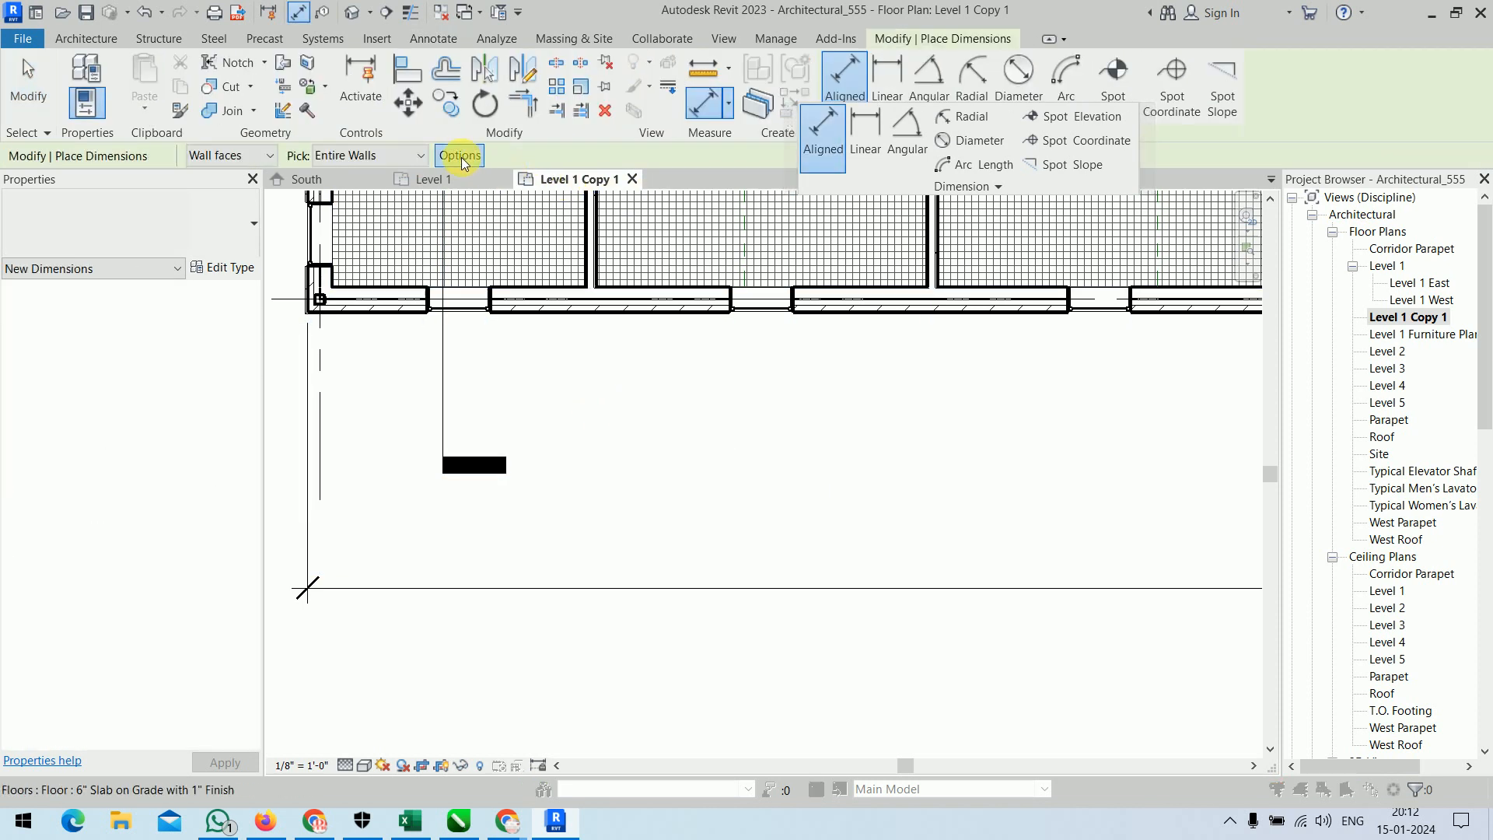
pyautogui.click(459, 155)
pyautogui.click(573, 292)
pyautogui.click(573, 294)
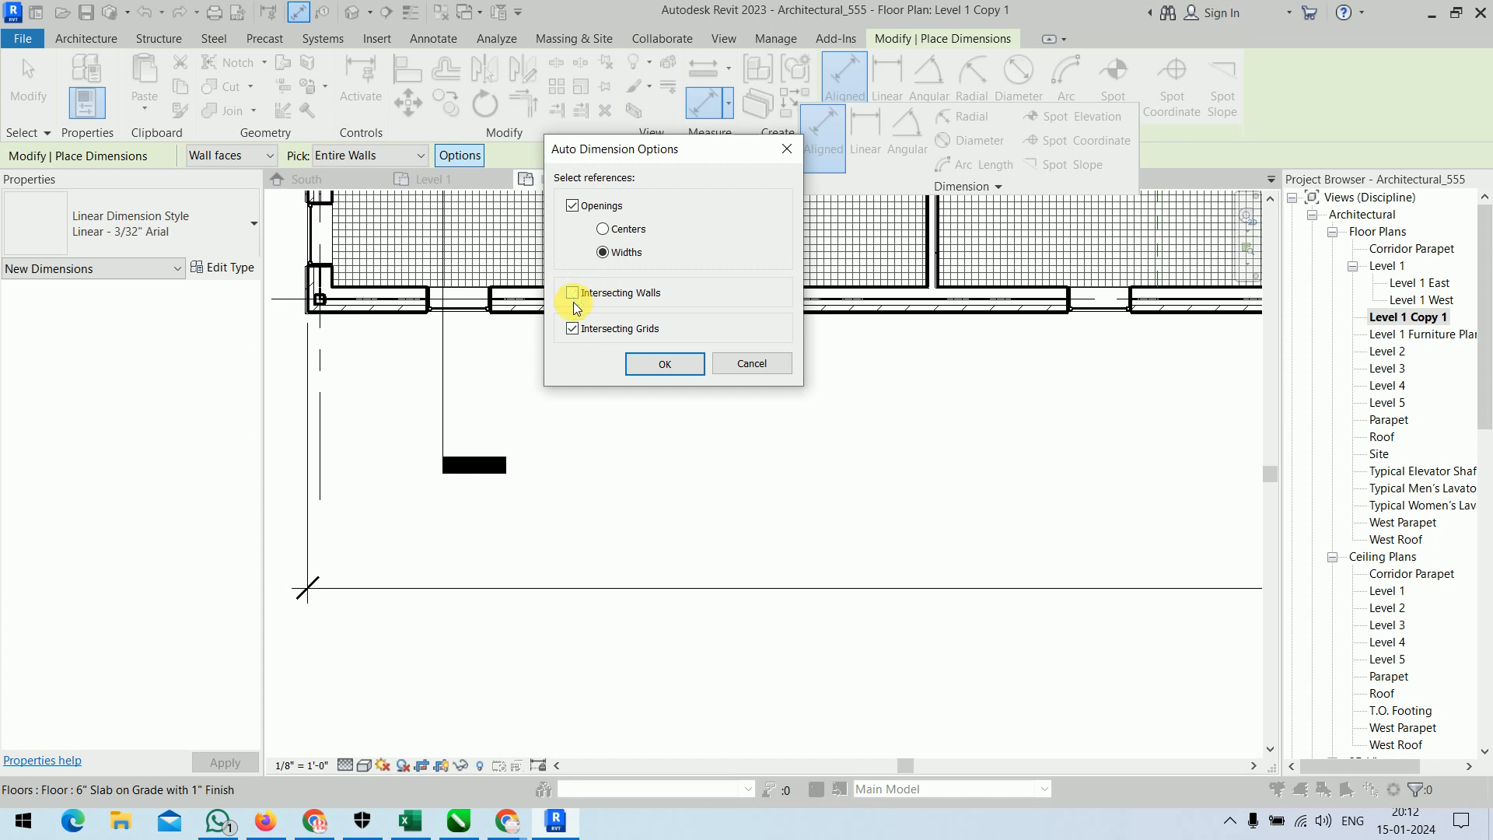
pyautogui.click(633, 363)
# Place an automatic opening-width dimension string close below the grid 5 exterior wall, above the overall dimension, and finish dimensioning.
pyautogui.click(630, 314)
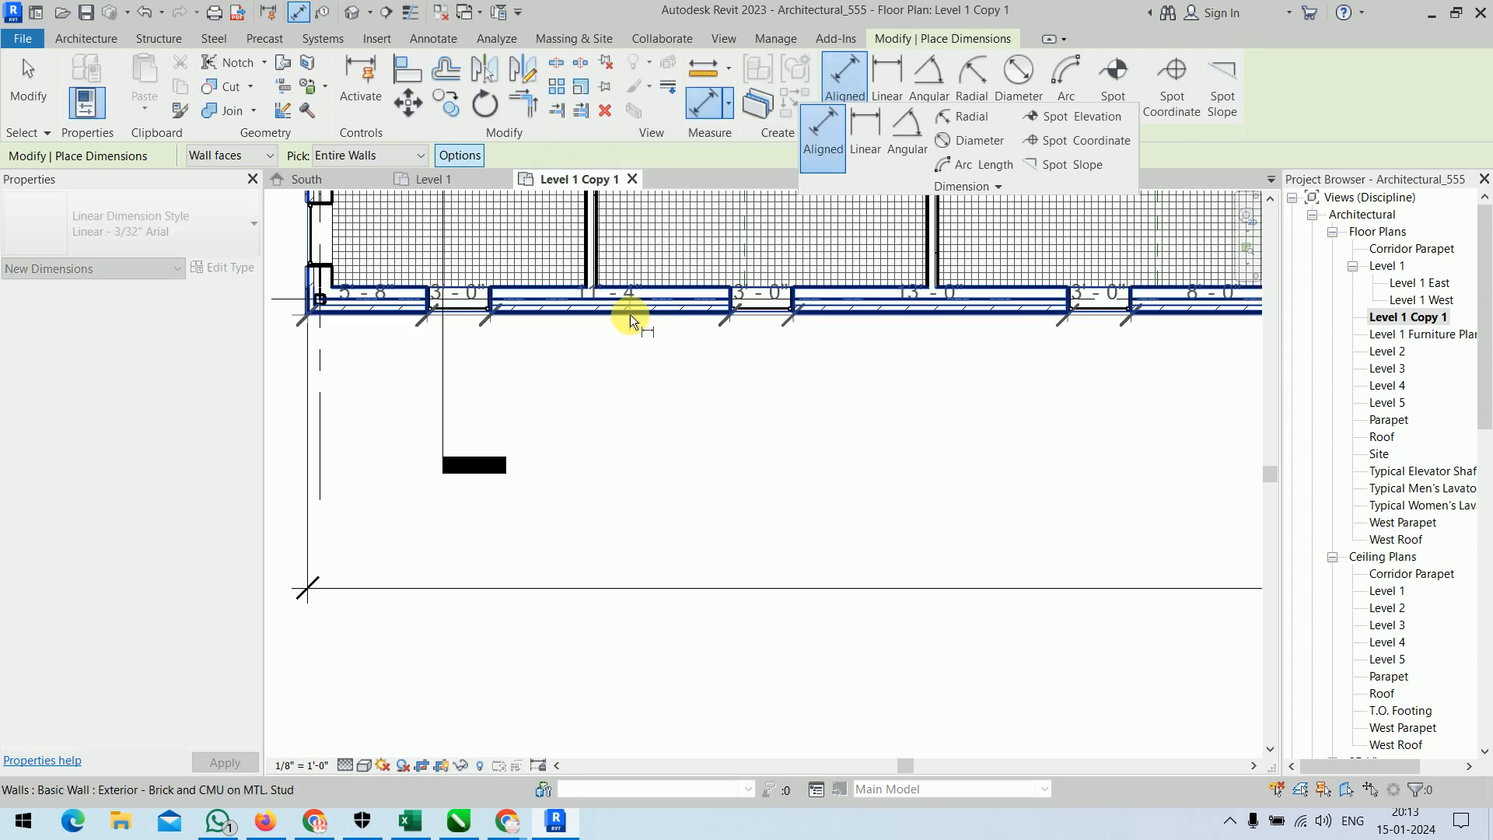
pyautogui.click(633, 385)
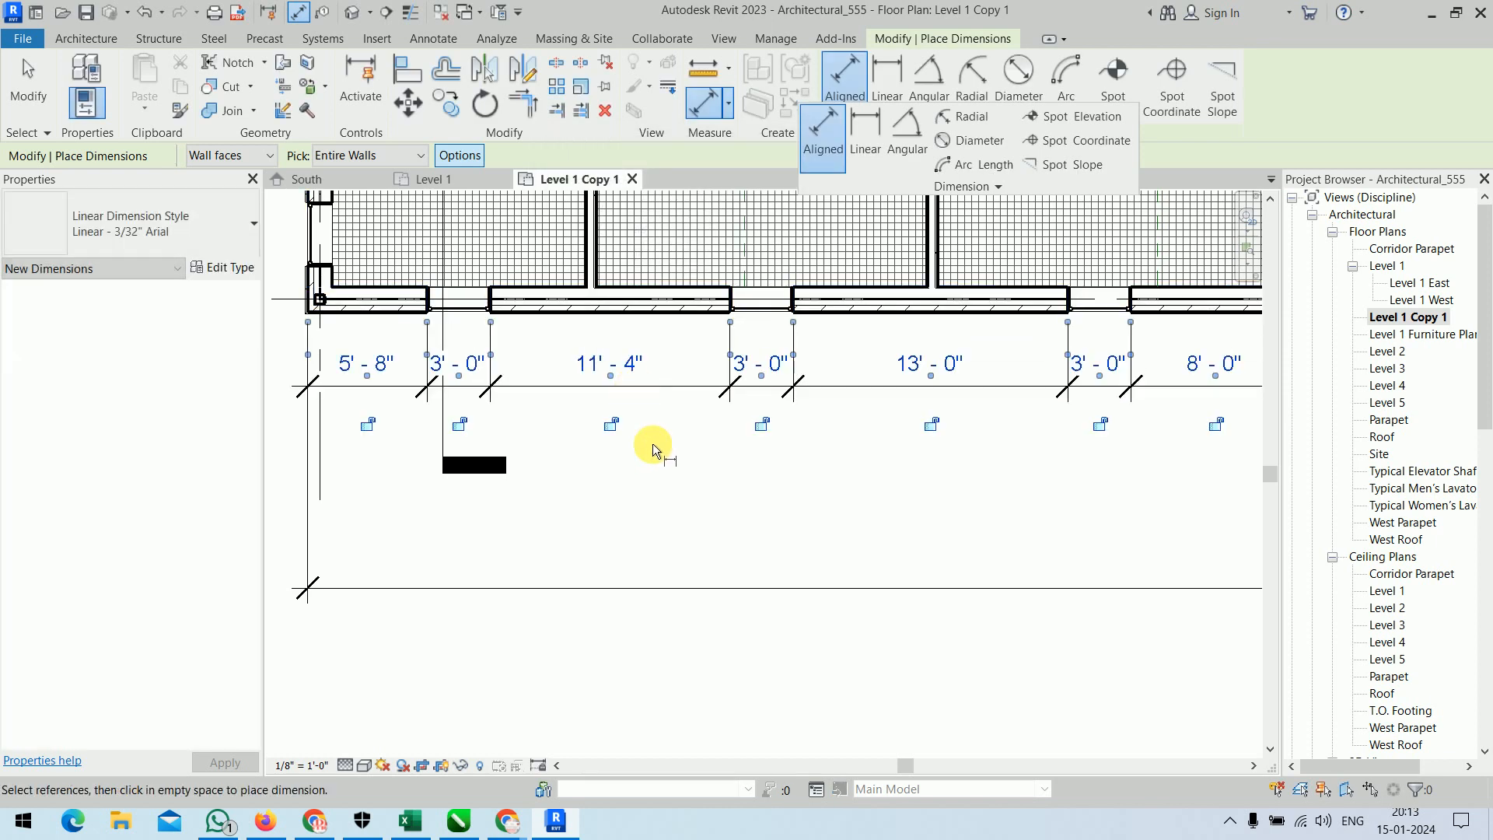
pyautogui.scroll(-2, 683, 478)
pyautogui.moveTo(793, 510); pyautogui.dragTo(349, 536, button='middle')
pyautogui.moveTo(976, 567); pyautogui.dragTo(747, 570, button='middle')
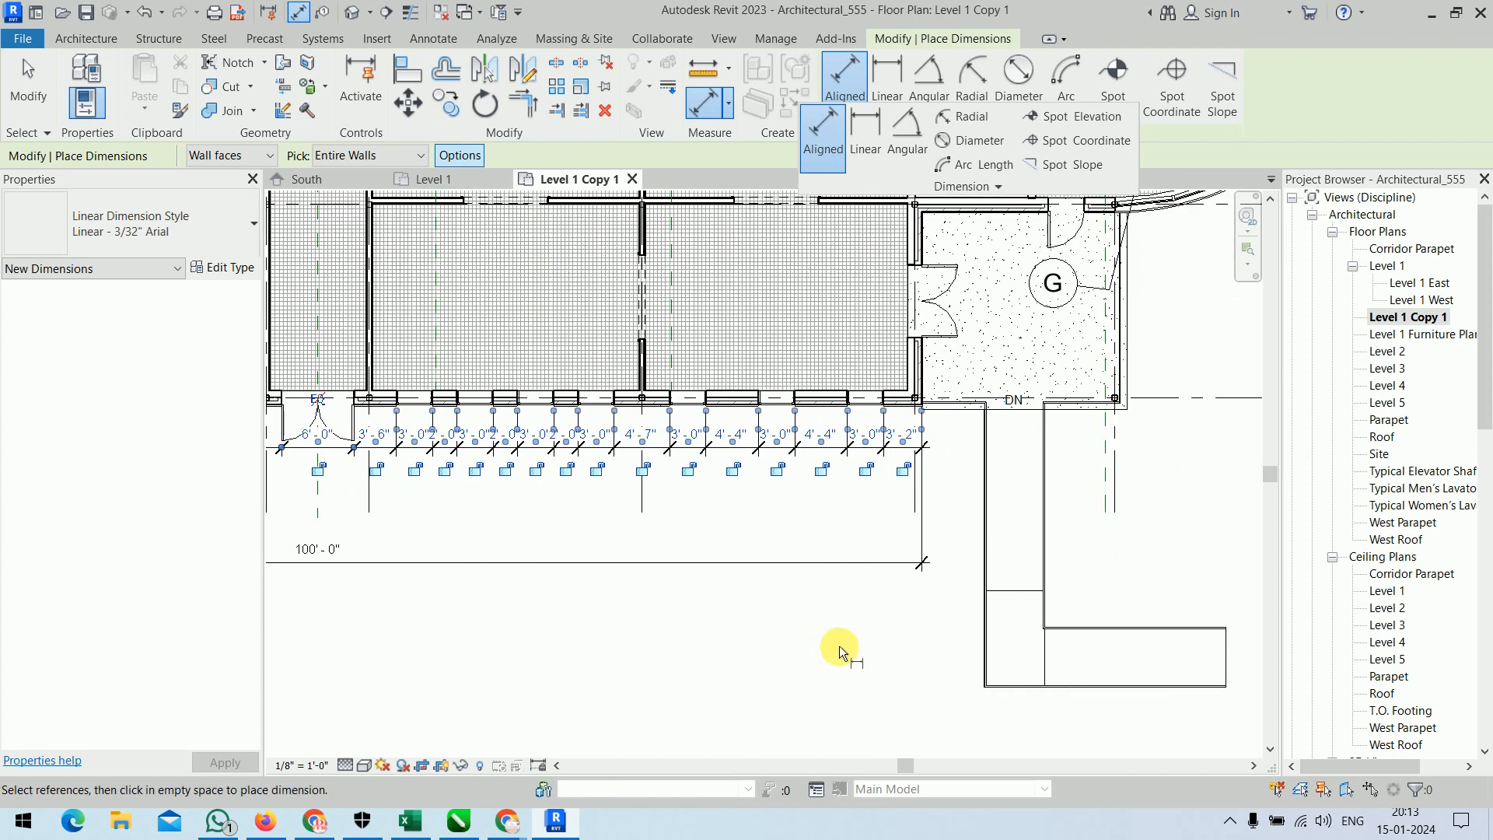
pyautogui.press('Escape')
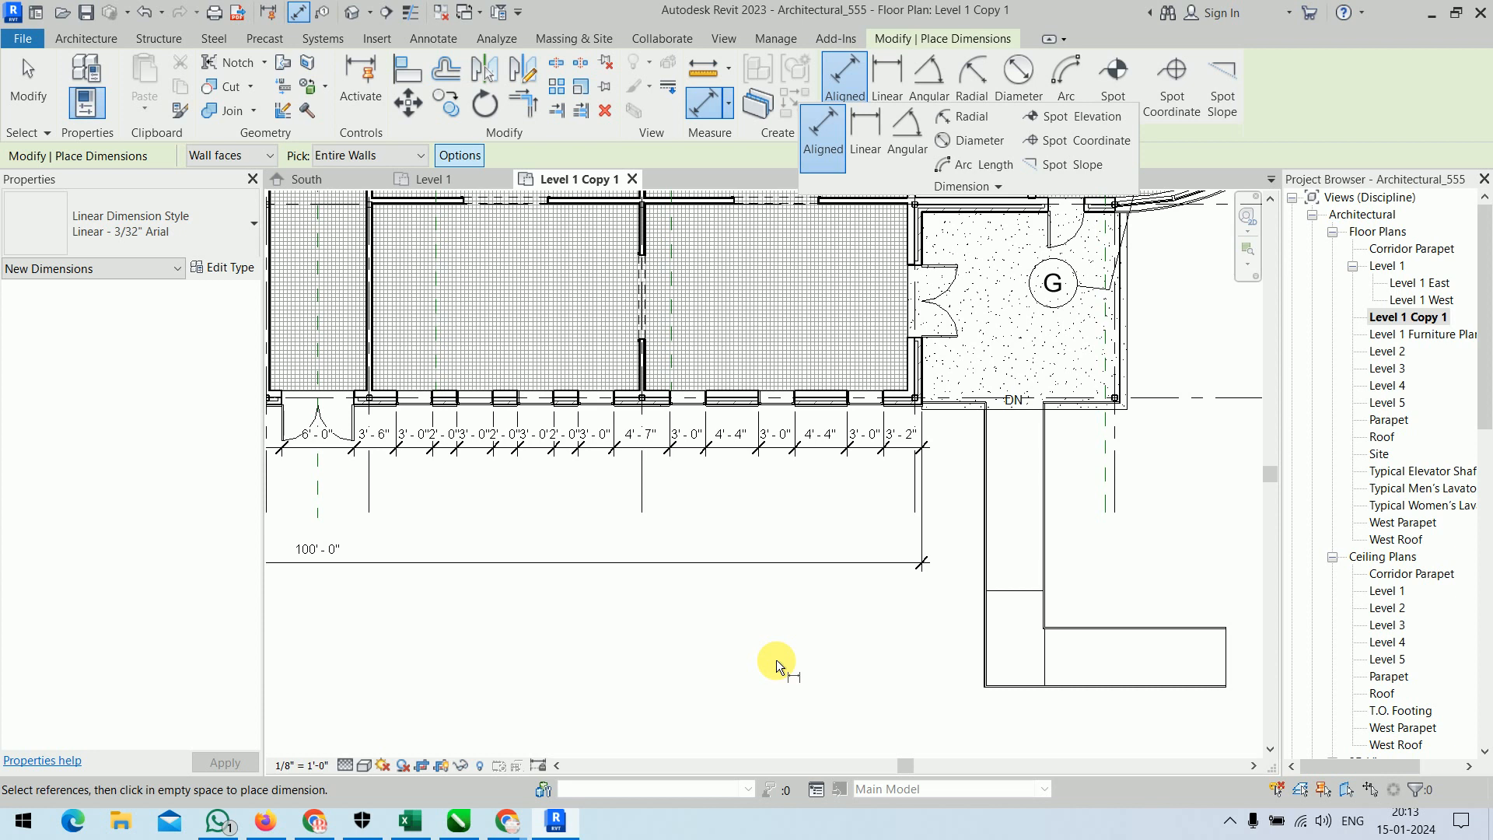
pyautogui.press('Escape')
pyautogui.press('Escape')
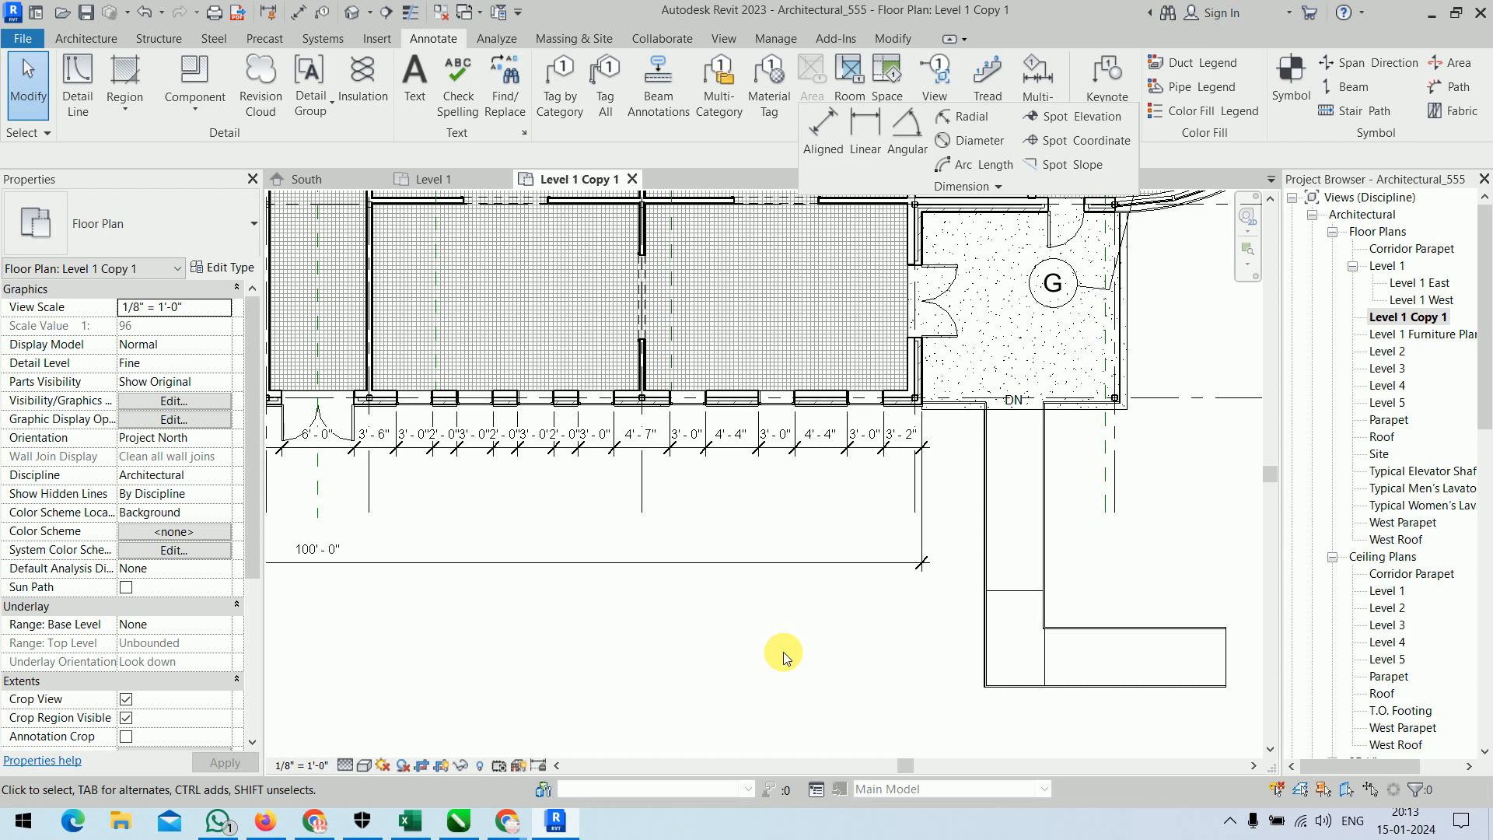
pyautogui.press('d')
pyautogui.press('i')
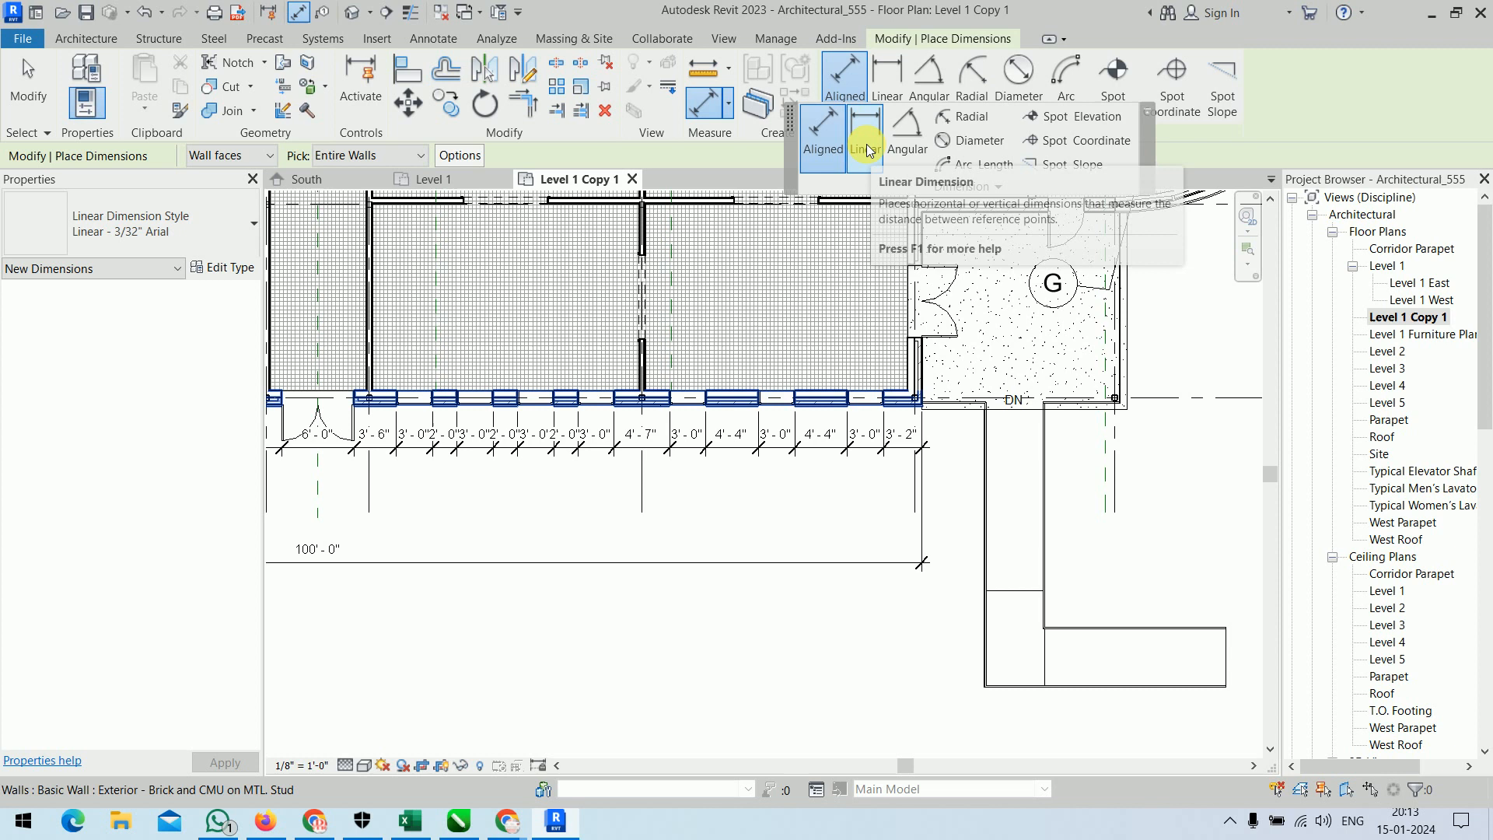
pyautogui.press('Escape')
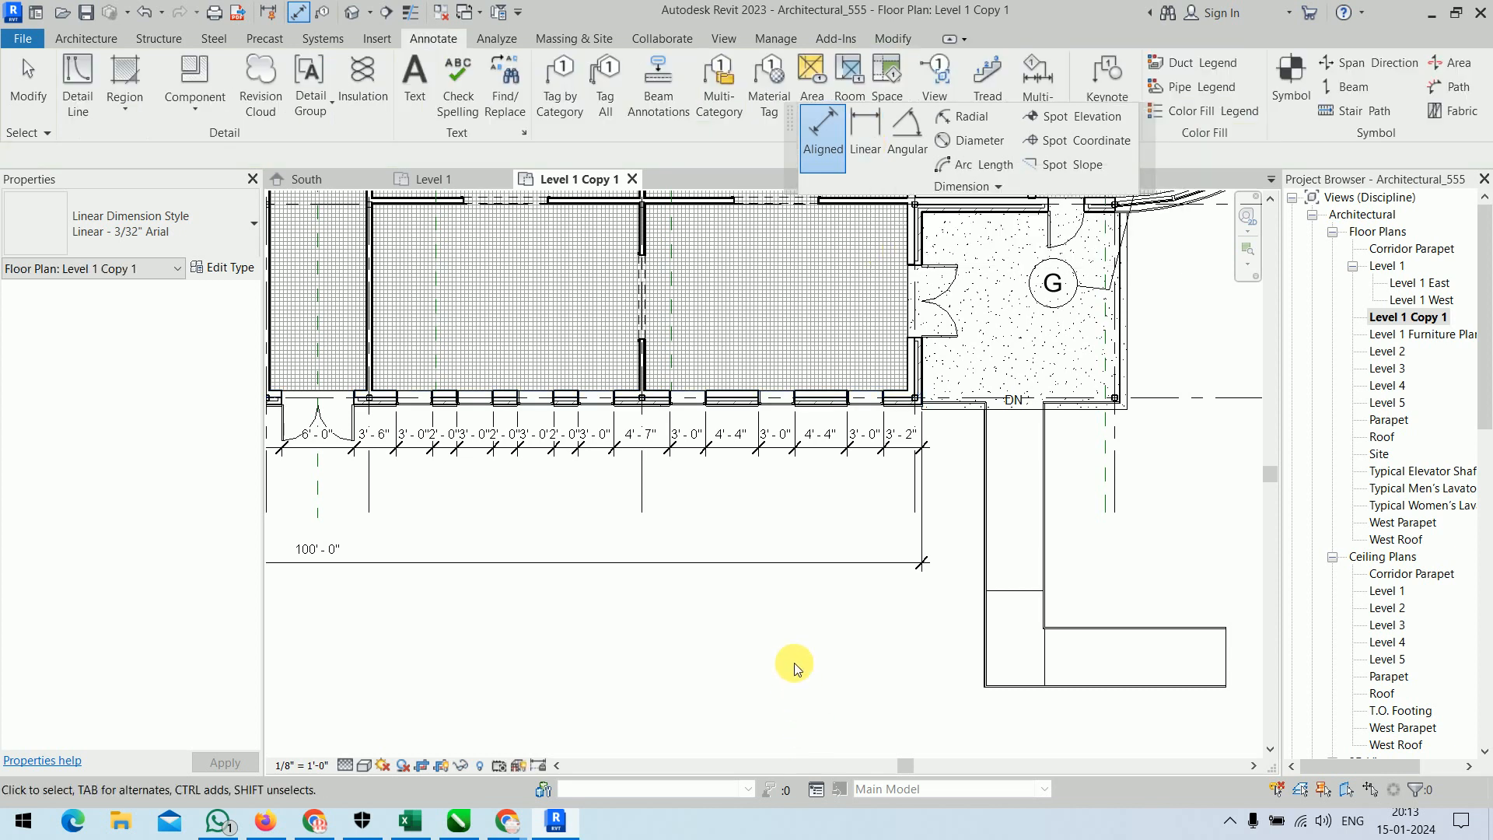
# Place a horizontal linear dimension between the inner wall corners of the room beside the grid G porch, below the opening string.
pyautogui.click(862, 127)
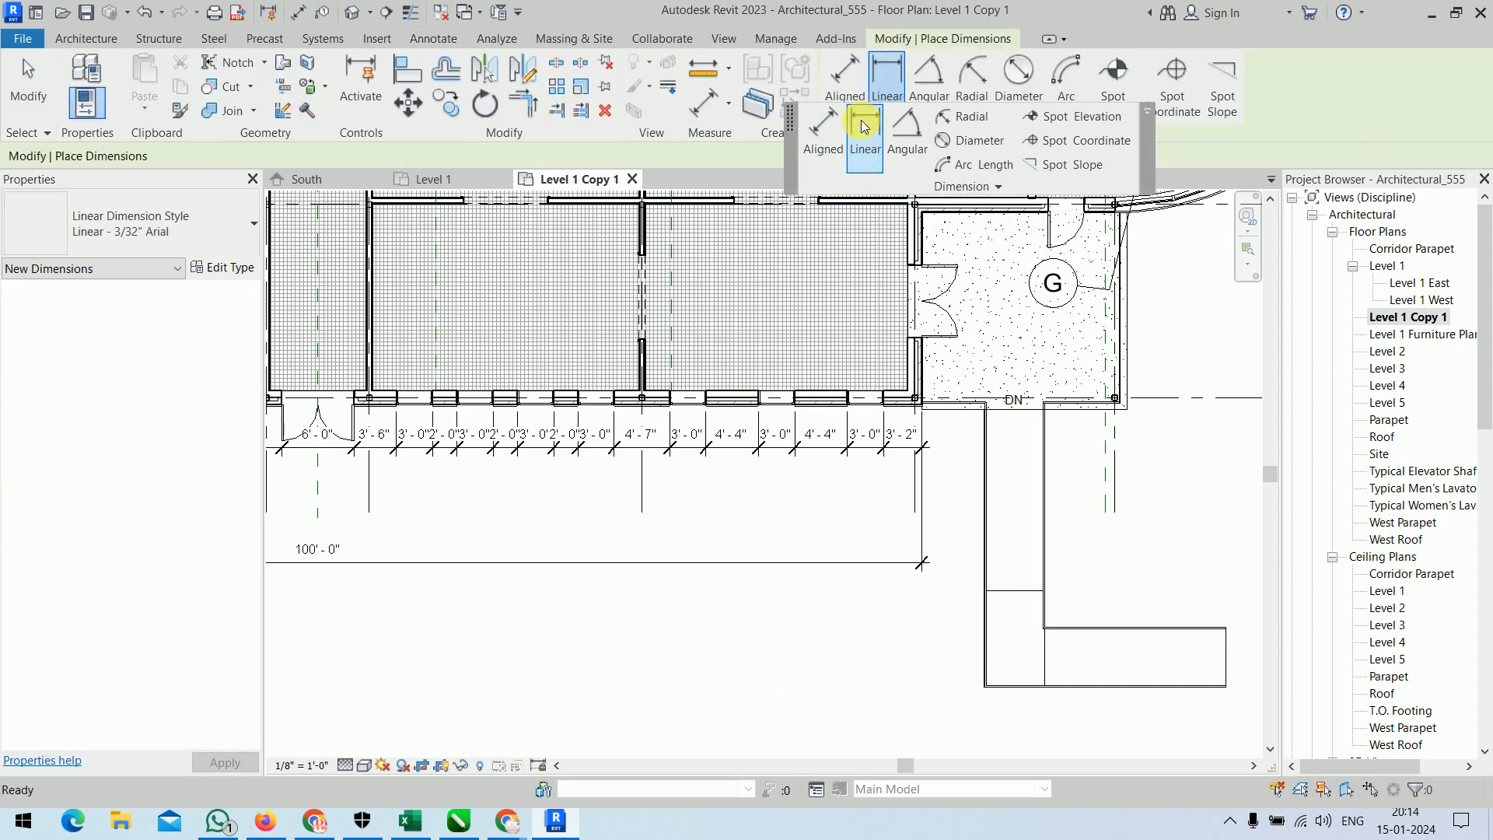
pyautogui.scroll(4, 765, 575)
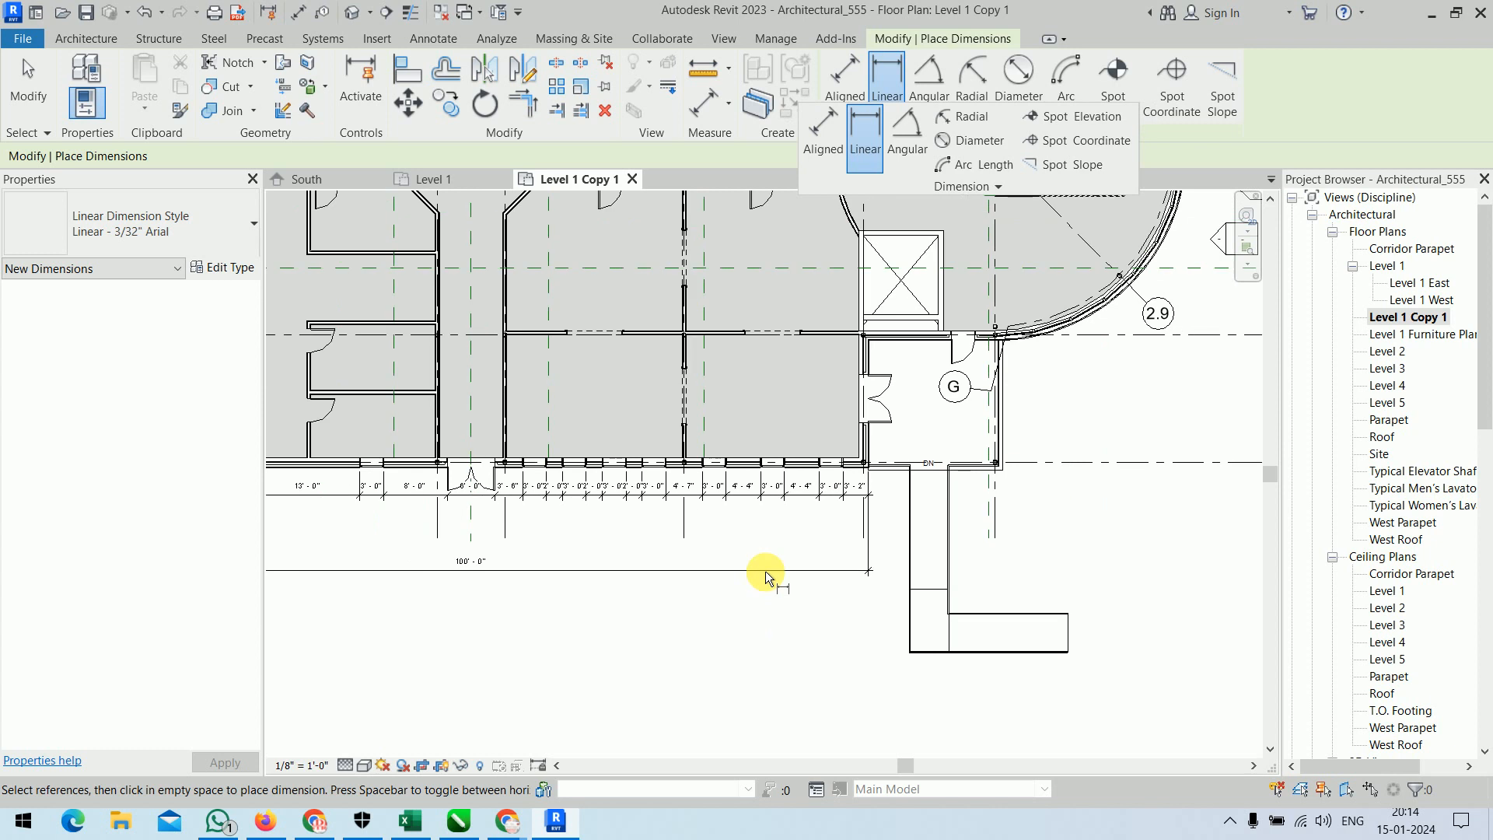
pyautogui.moveTo(748, 391); pyautogui.dragTo(601, 397, button='middle')
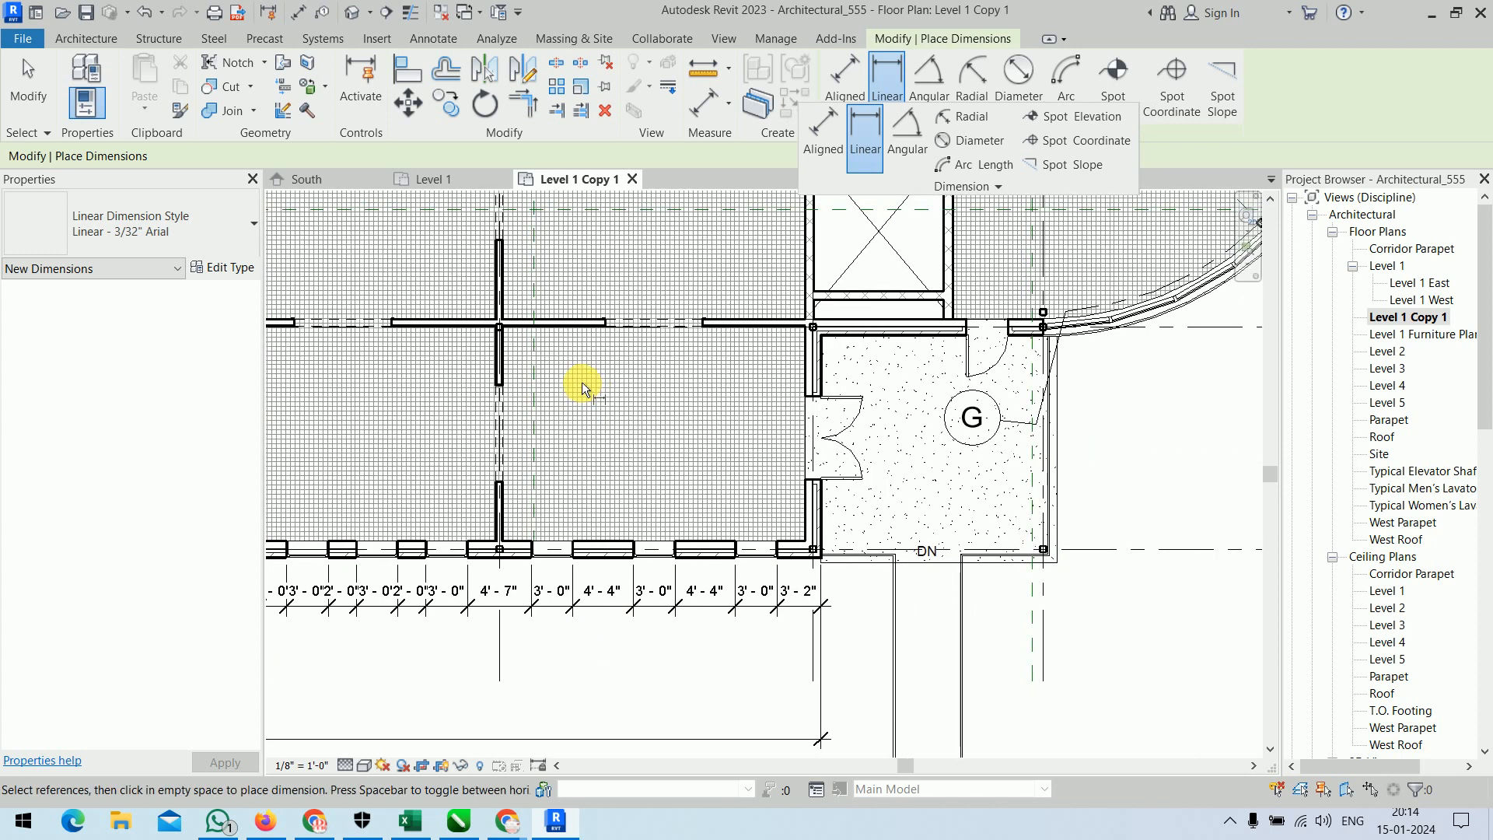
pyautogui.scroll(1, 582, 376)
pyautogui.click(490, 319)
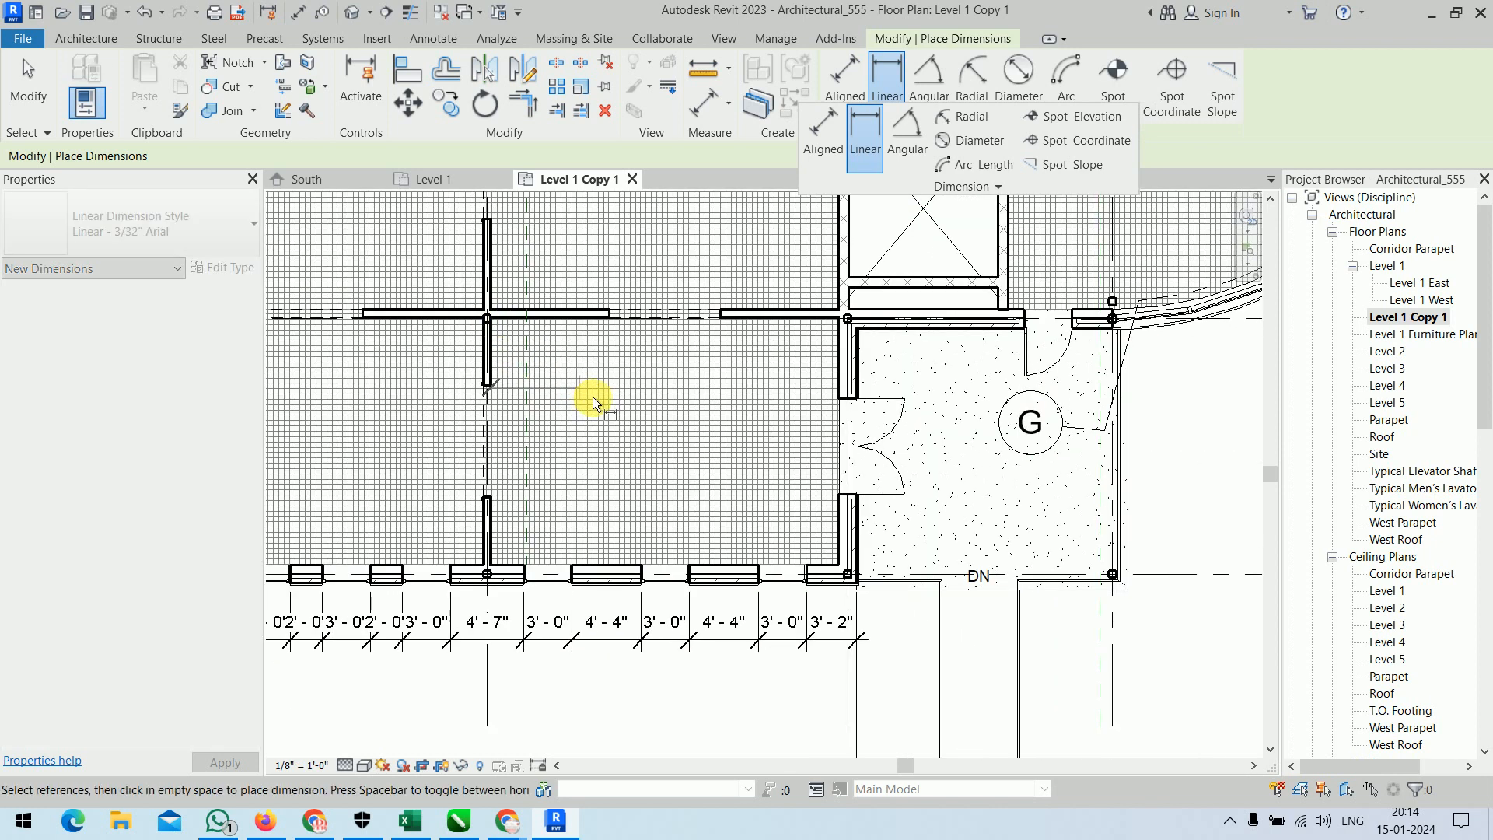
pyautogui.click(838, 566)
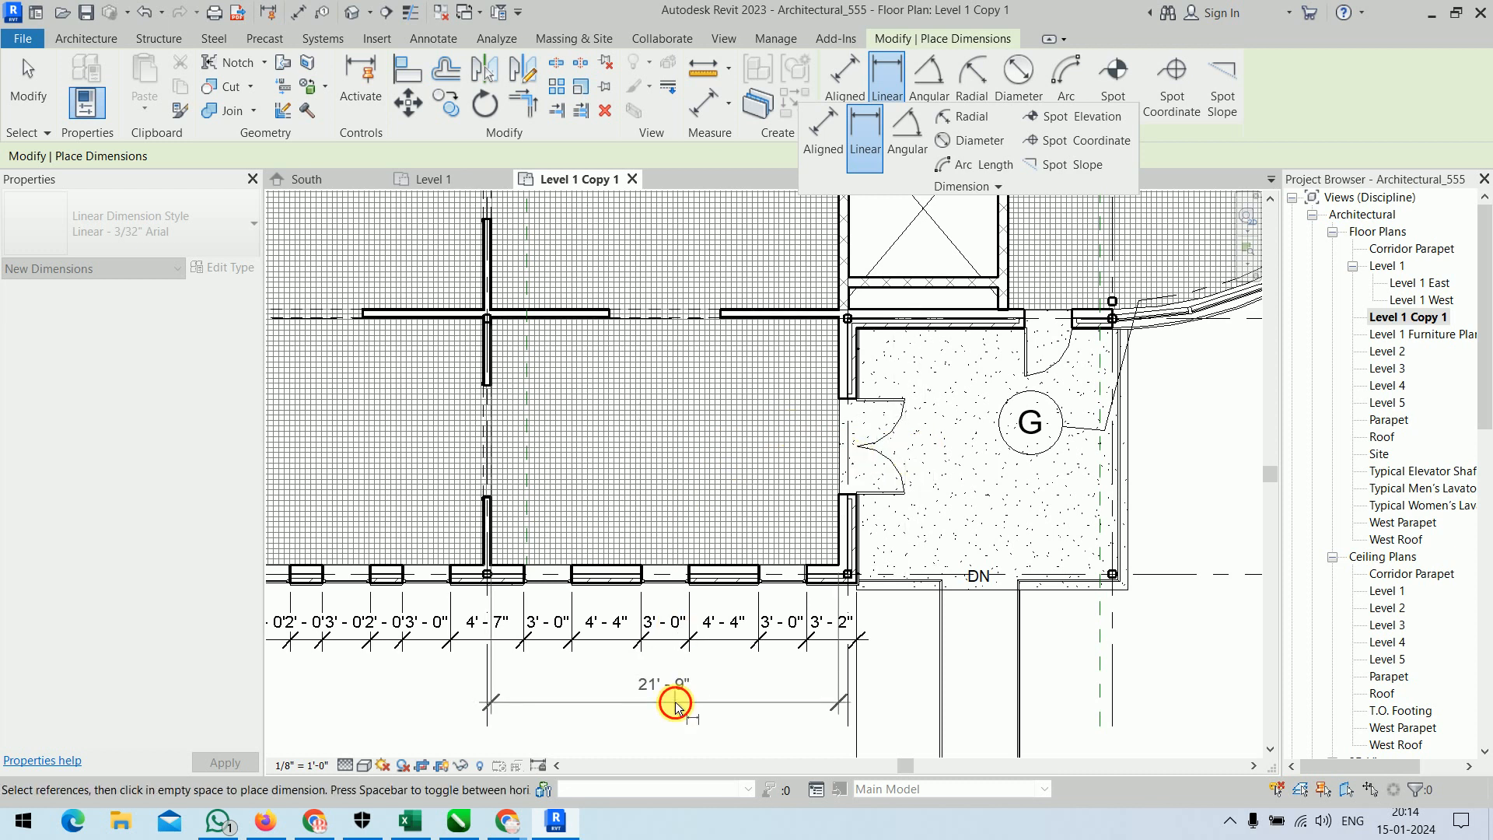
pyautogui.click(674, 701)
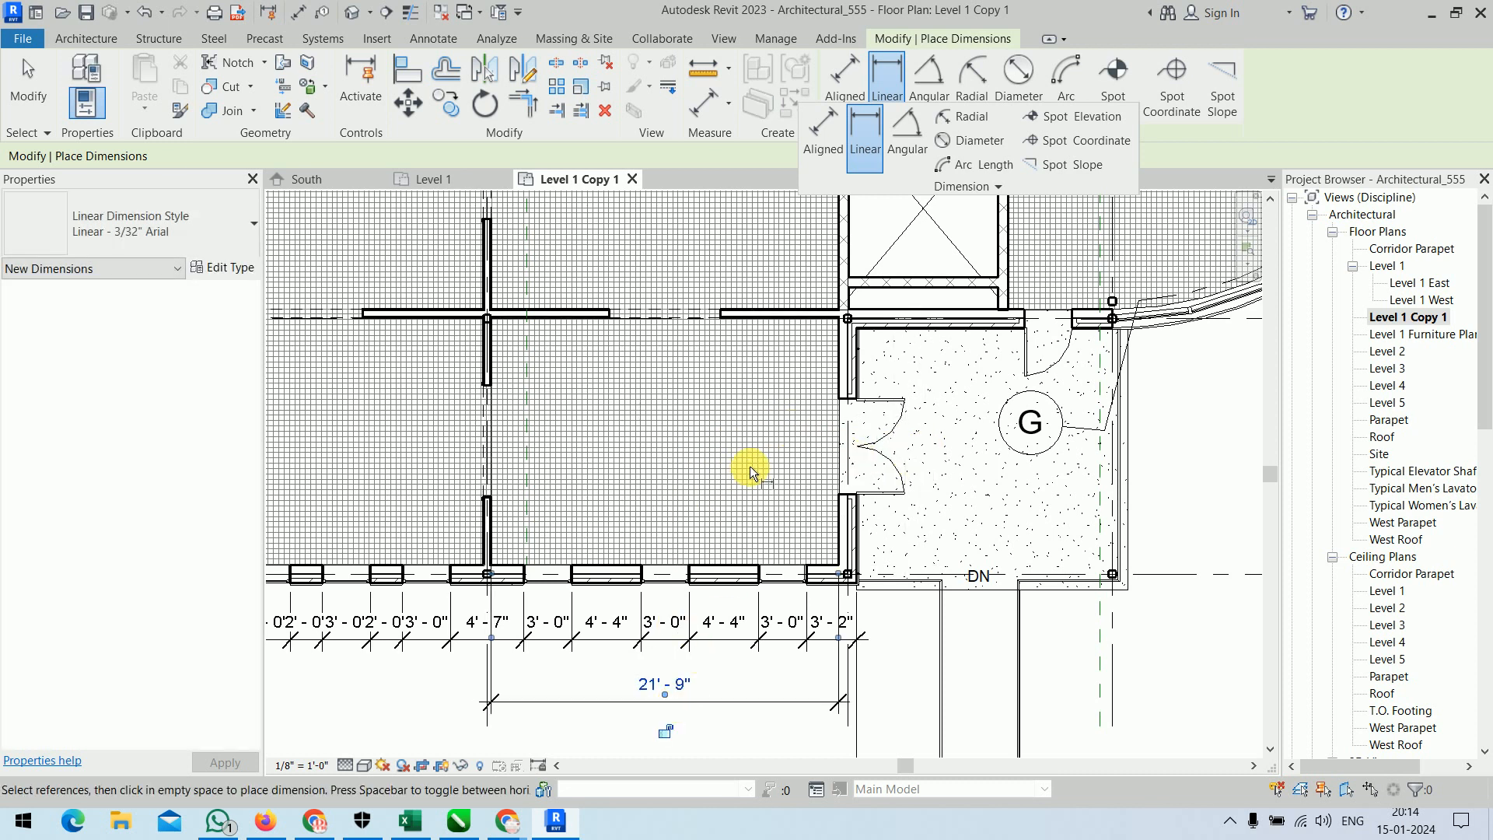
# Place an angular dimension between the two wall faces at the porch's inner corner, beside the double door.
pyautogui.moveTo(1011, 519); pyautogui.dragTo(691, 536, button='middle')
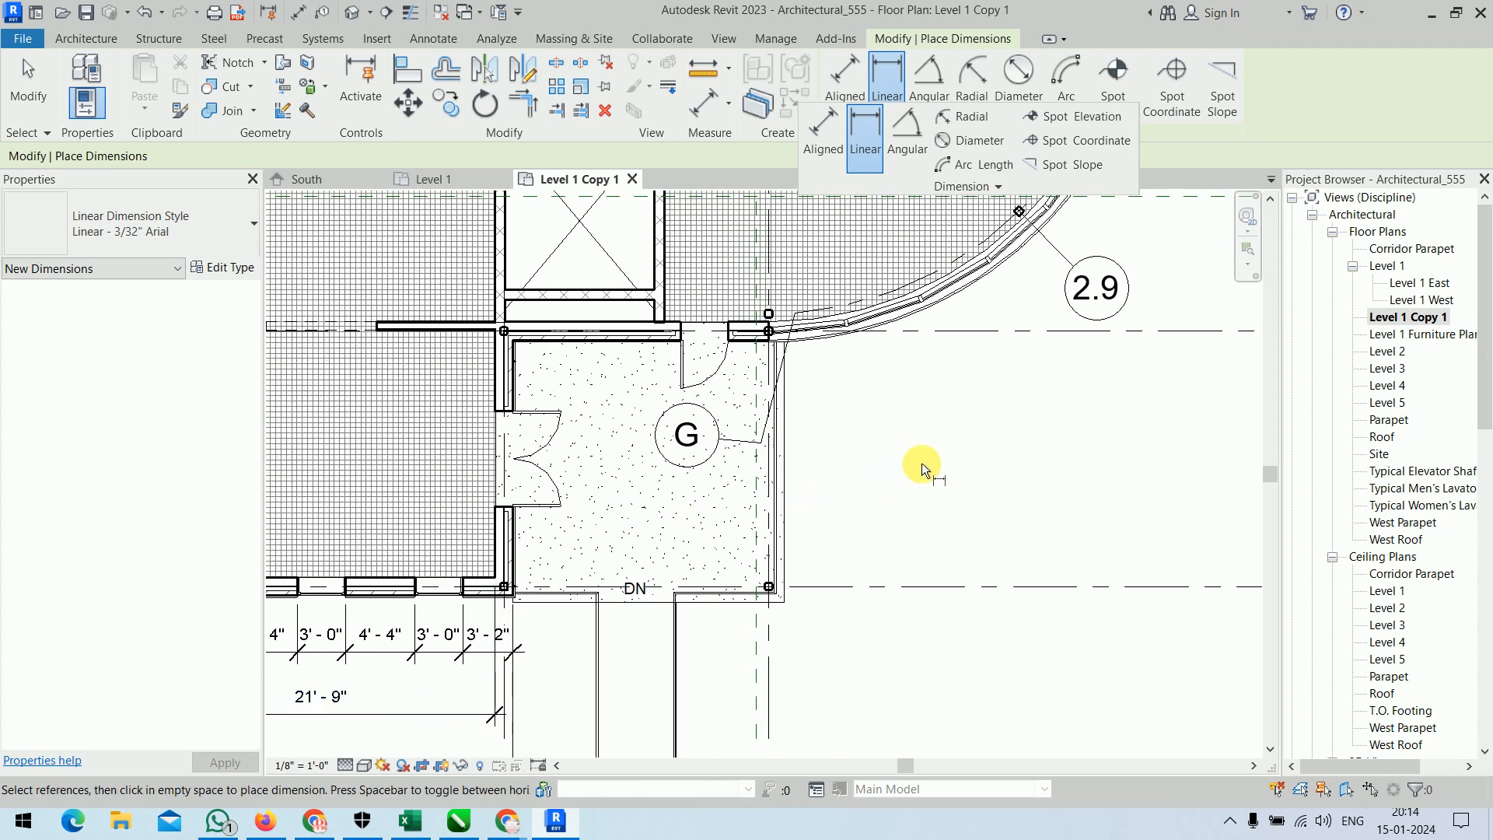
pyautogui.click(906, 136)
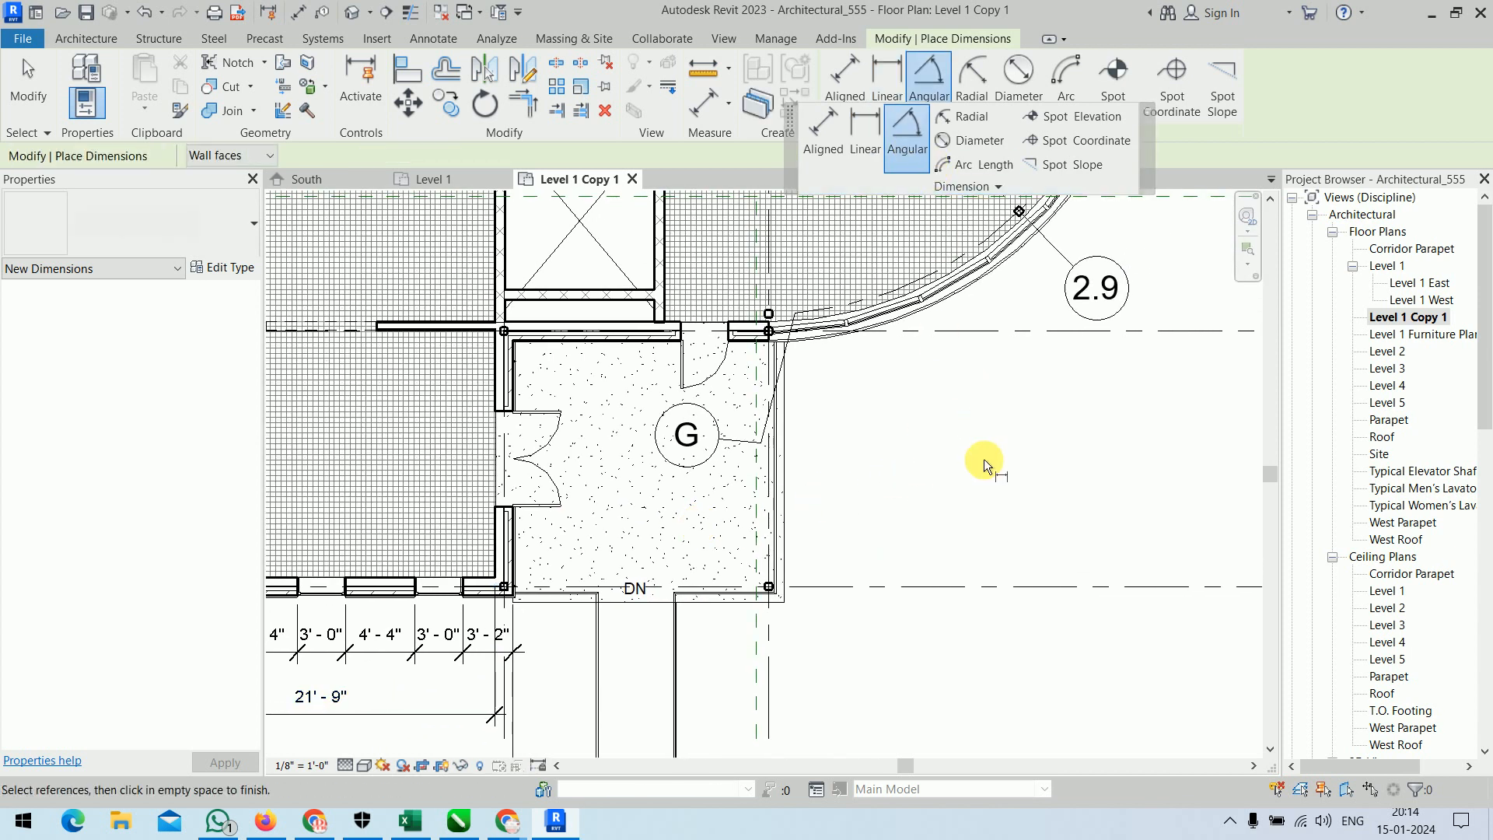
pyautogui.scroll(3, 499, 353)
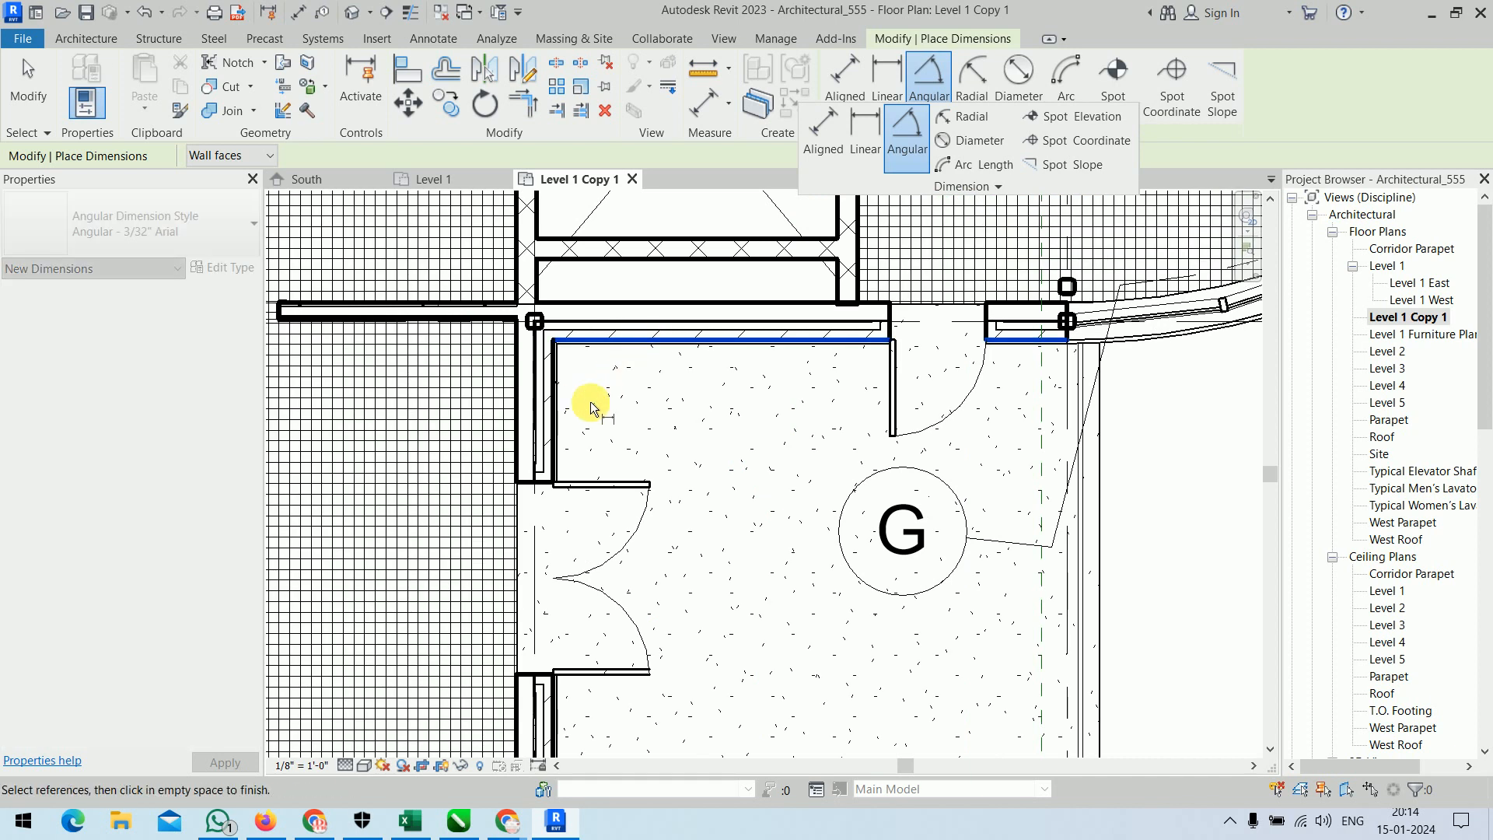
pyautogui.click(553, 423)
pyautogui.click(632, 422)
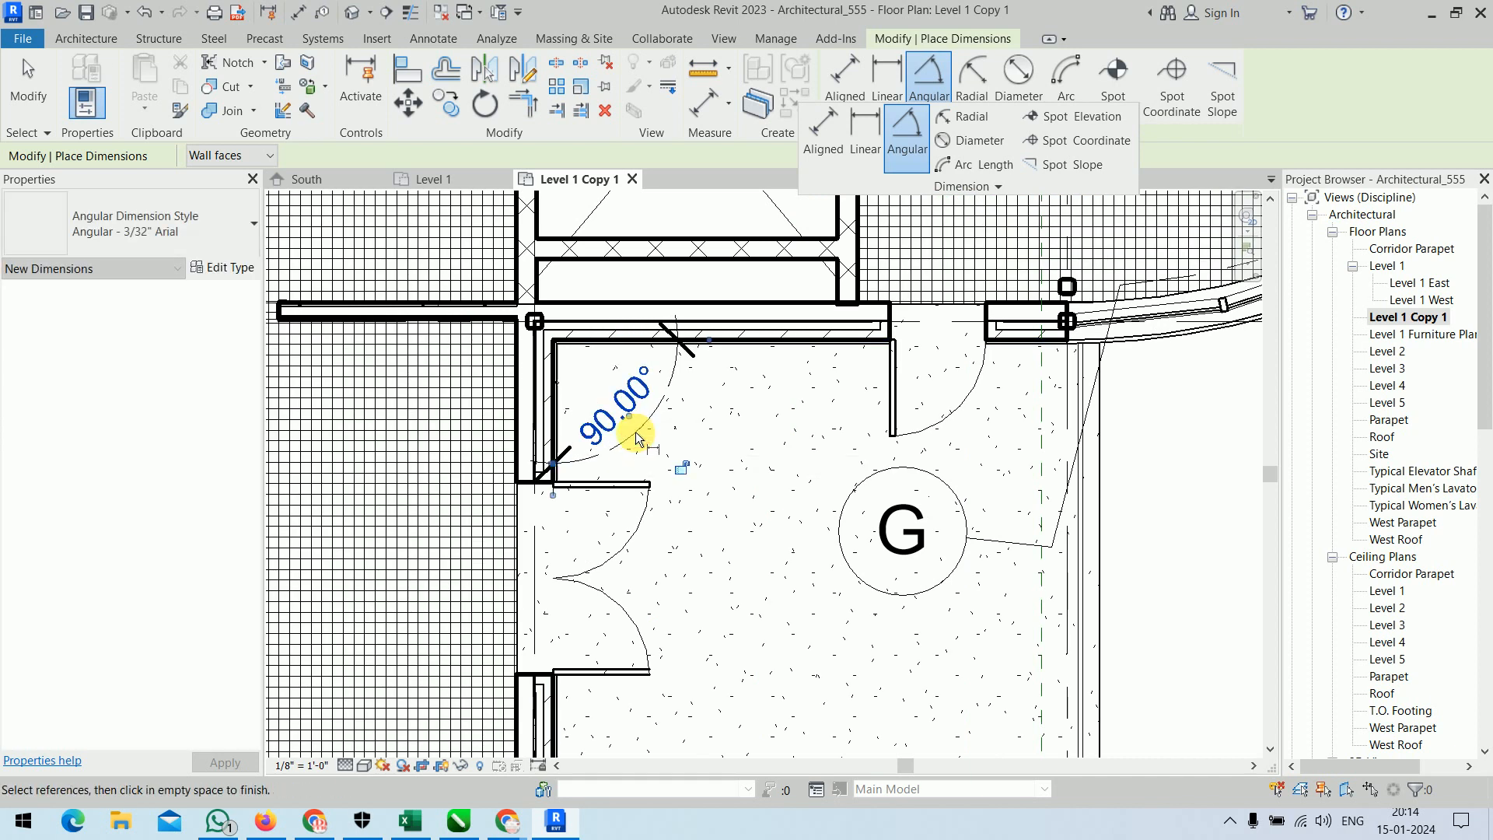
# Place a radial dimension on the curved exterior wall between grids 2 and 4, running across the stair.
pyautogui.scroll(-5, 764, 517)
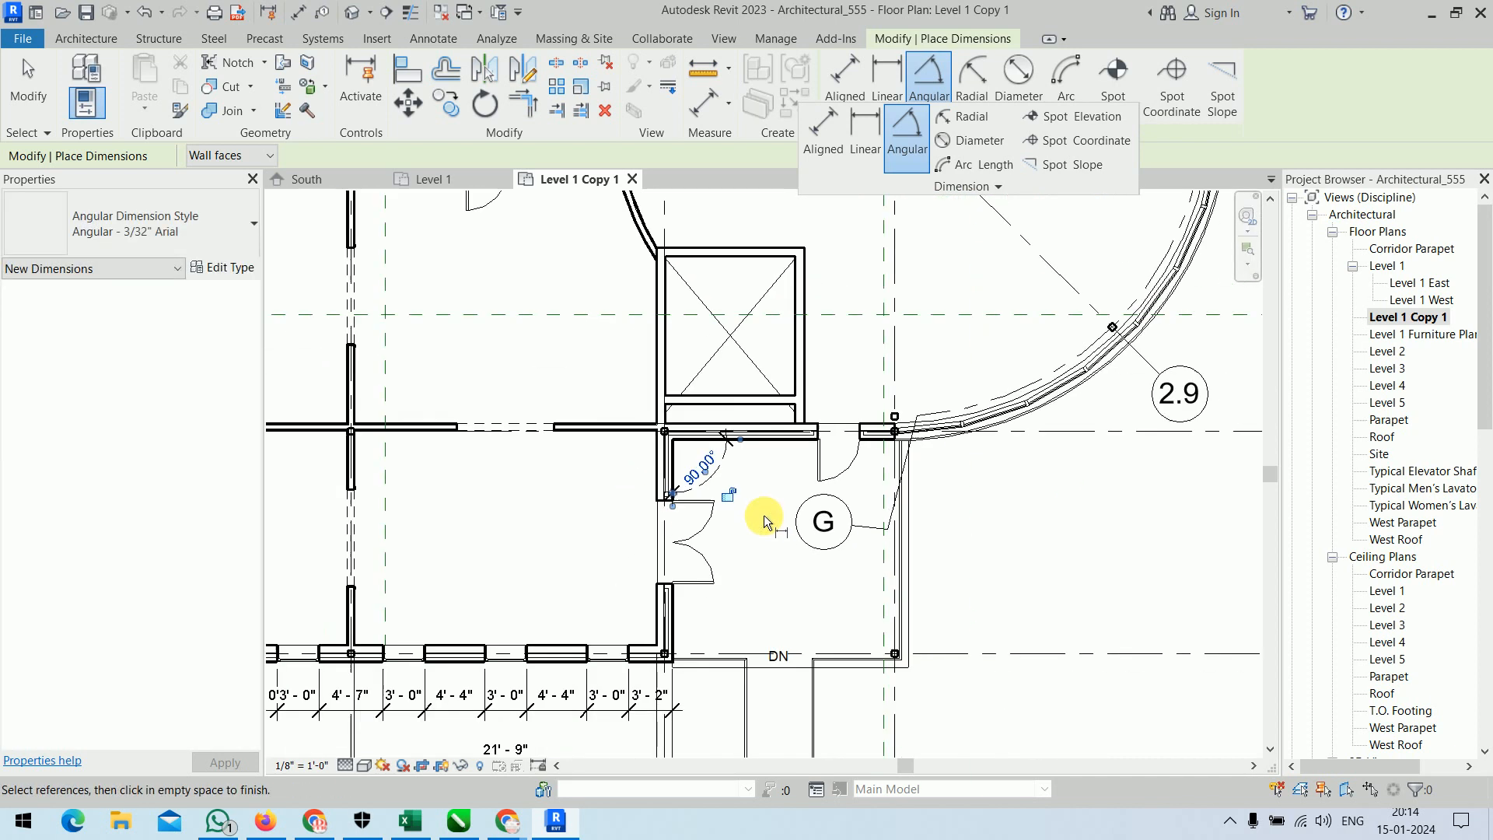
pyautogui.moveTo(767, 516); pyautogui.dragTo(847, 705, button='middle')
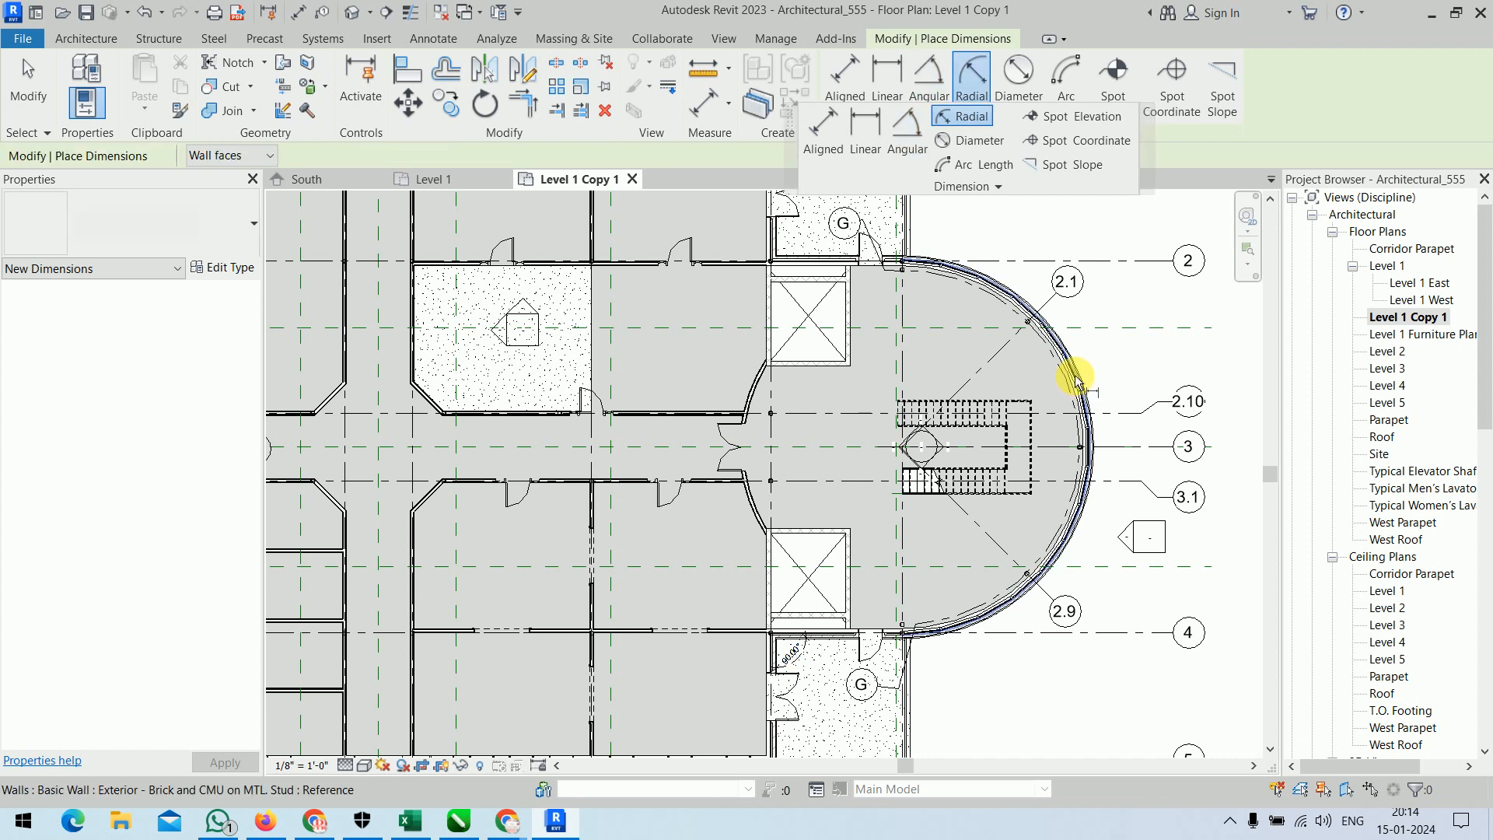
pyautogui.click(1075, 378)
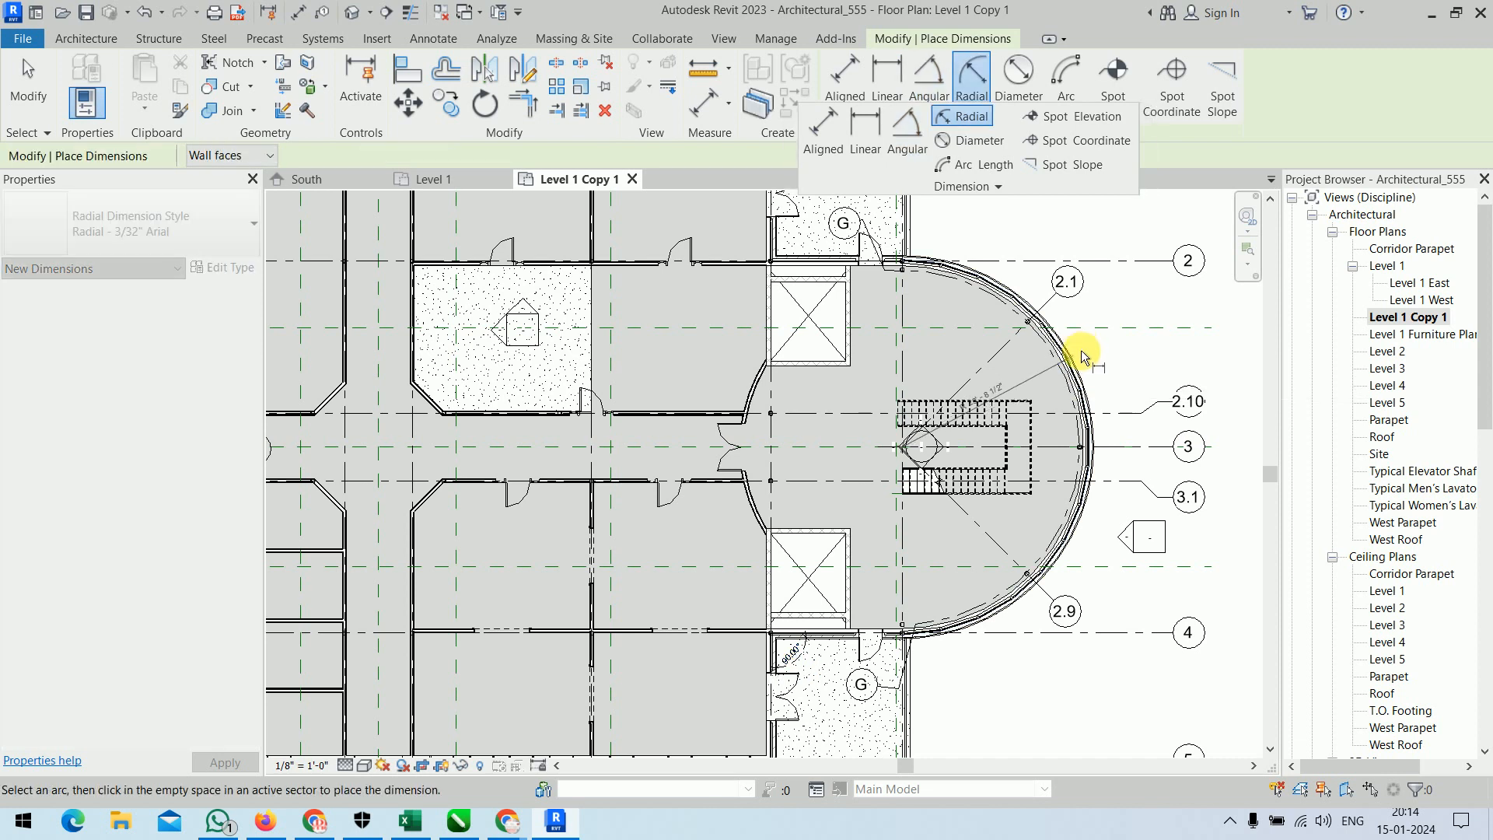
pyautogui.scroll(5, 1048, 398)
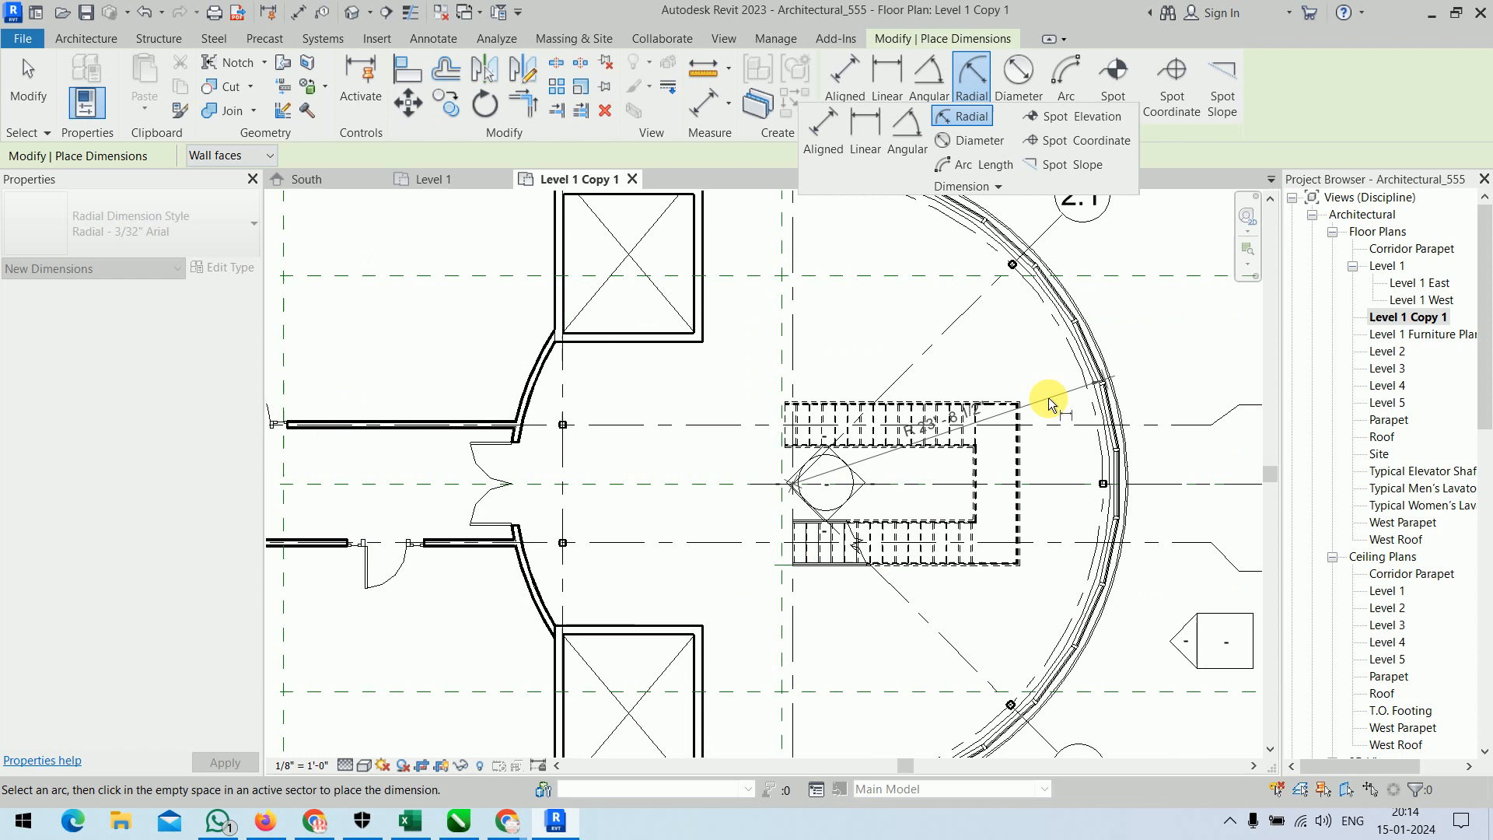
pyautogui.click(1036, 347)
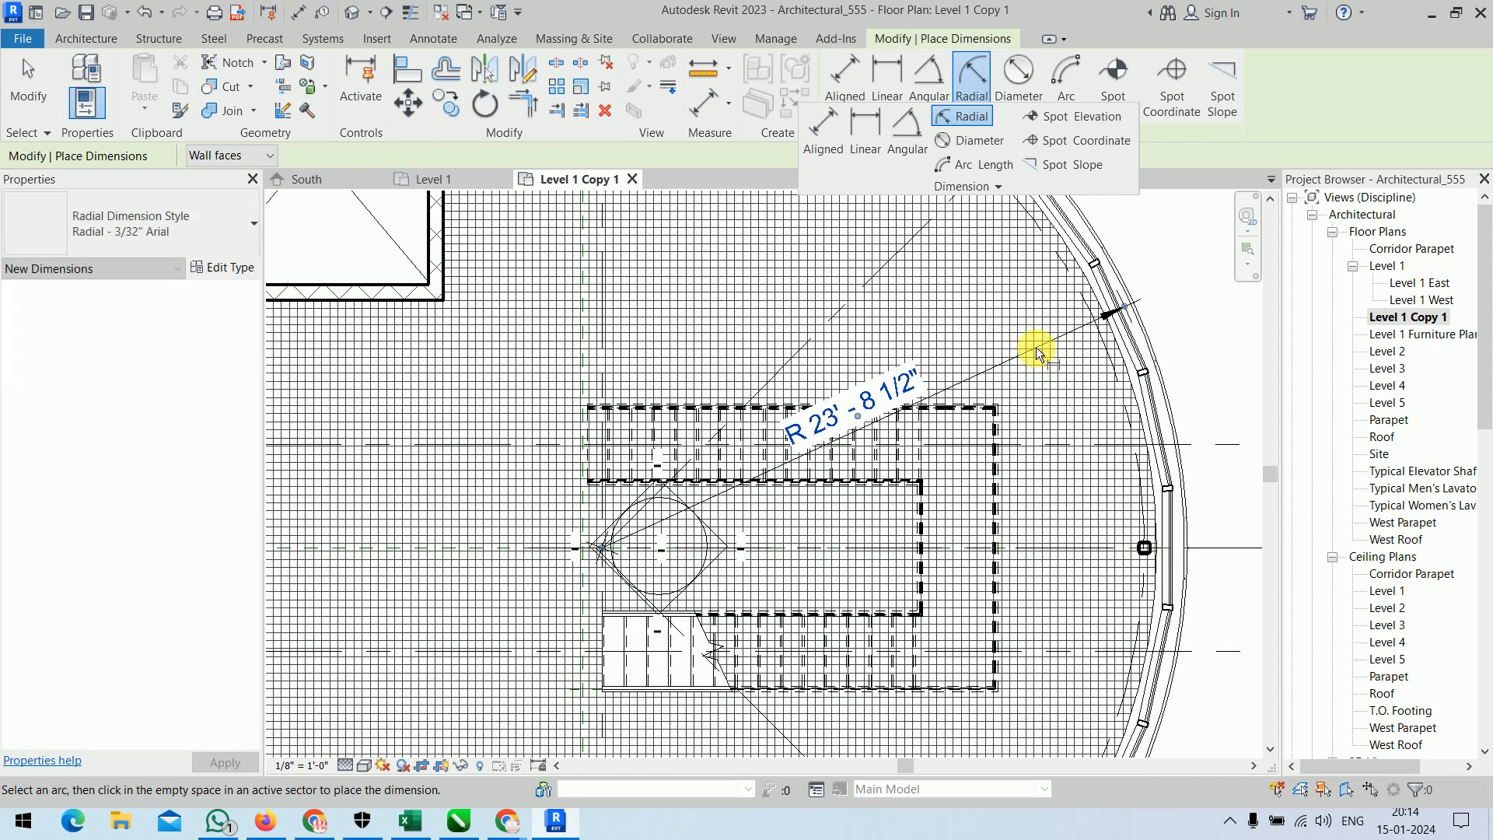
# Place a diameter dimension on the curved exterior wall, just below the arrow of the radial dimension.
pyautogui.moveTo(1065, 517); pyautogui.dragTo(893, 500, button='middle')
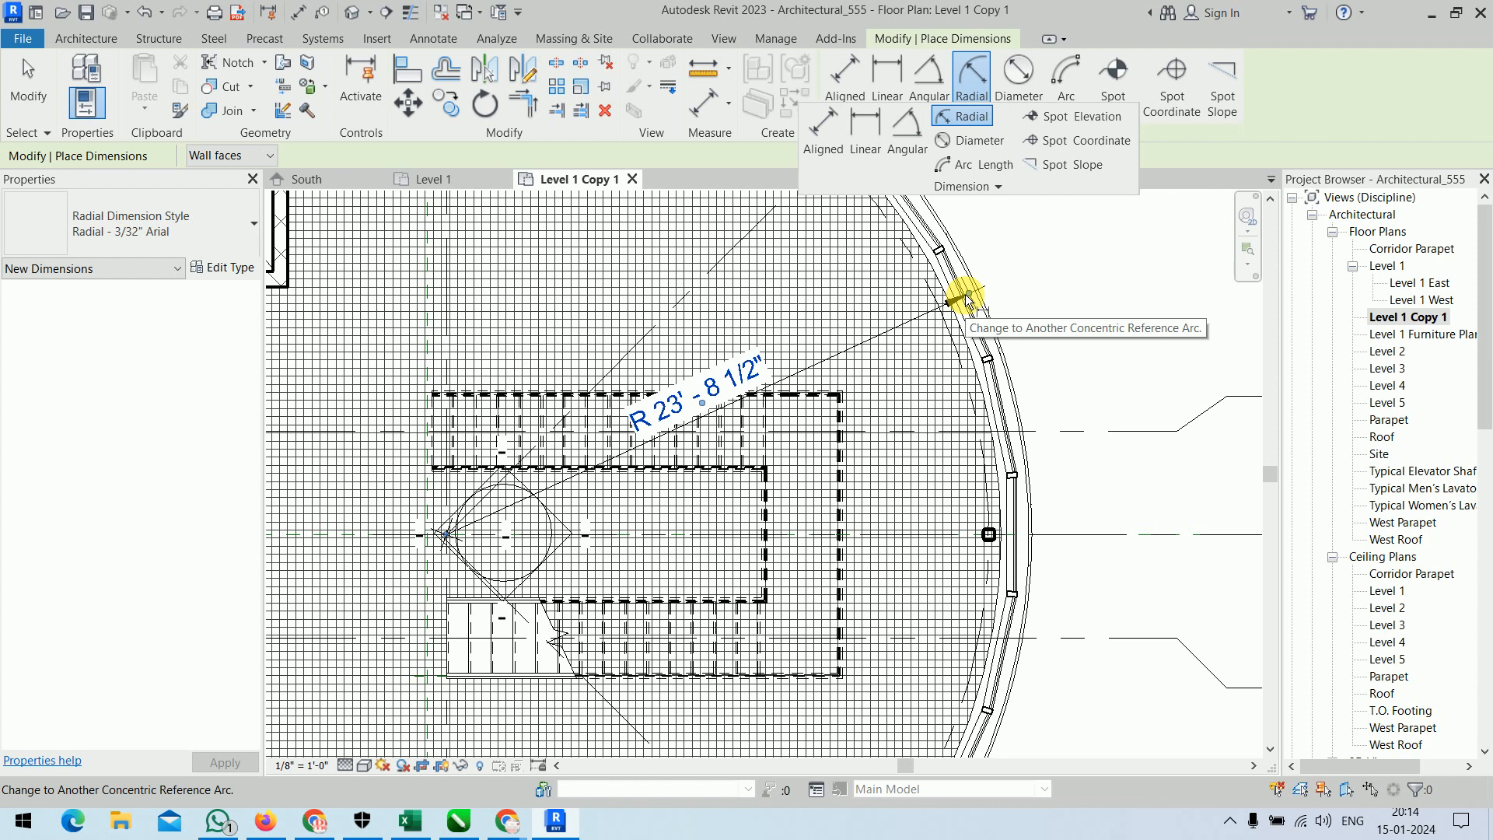
pyautogui.click(981, 142)
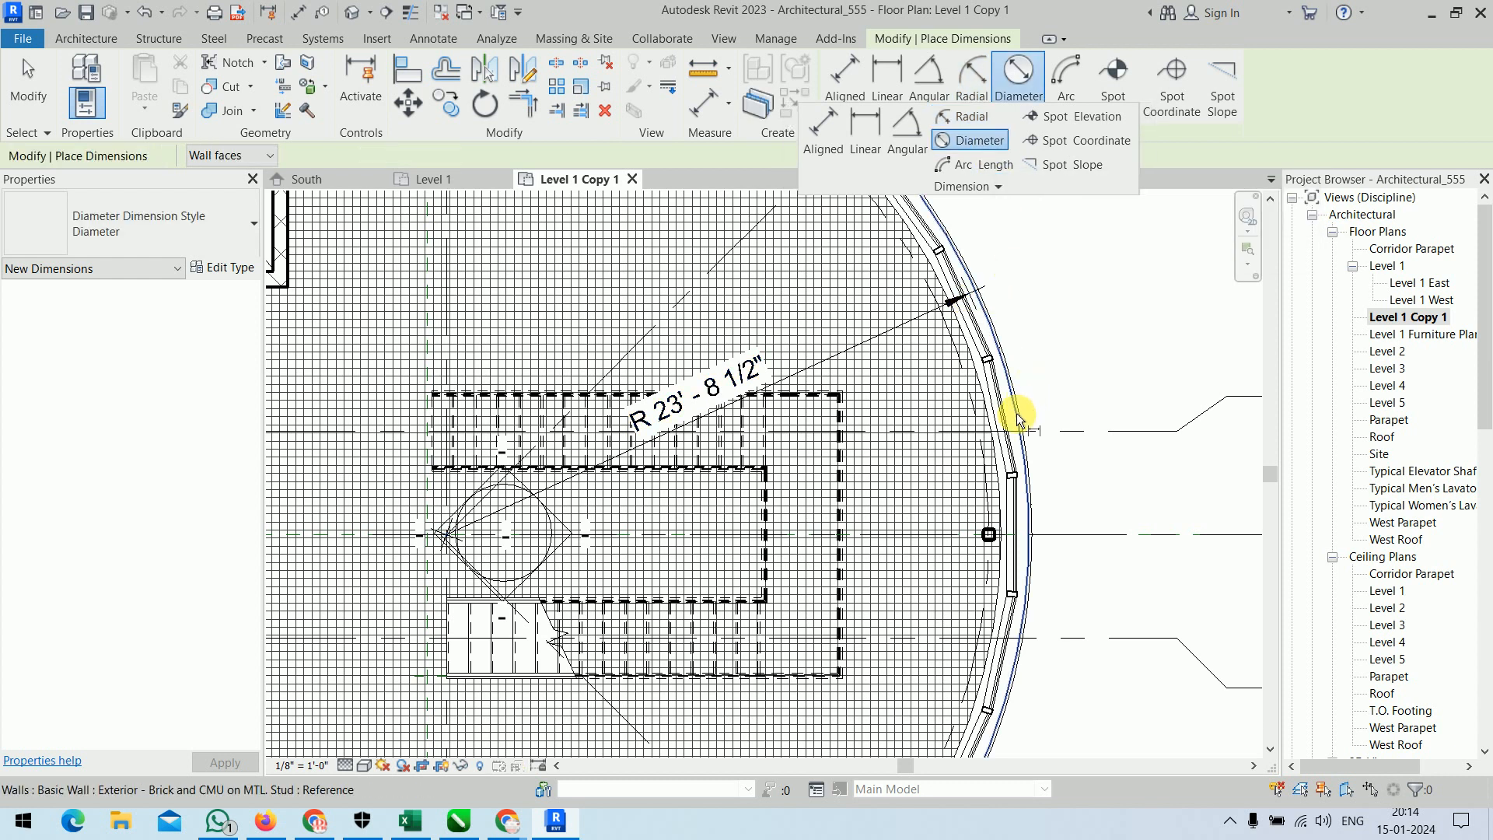
pyautogui.click(1018, 418)
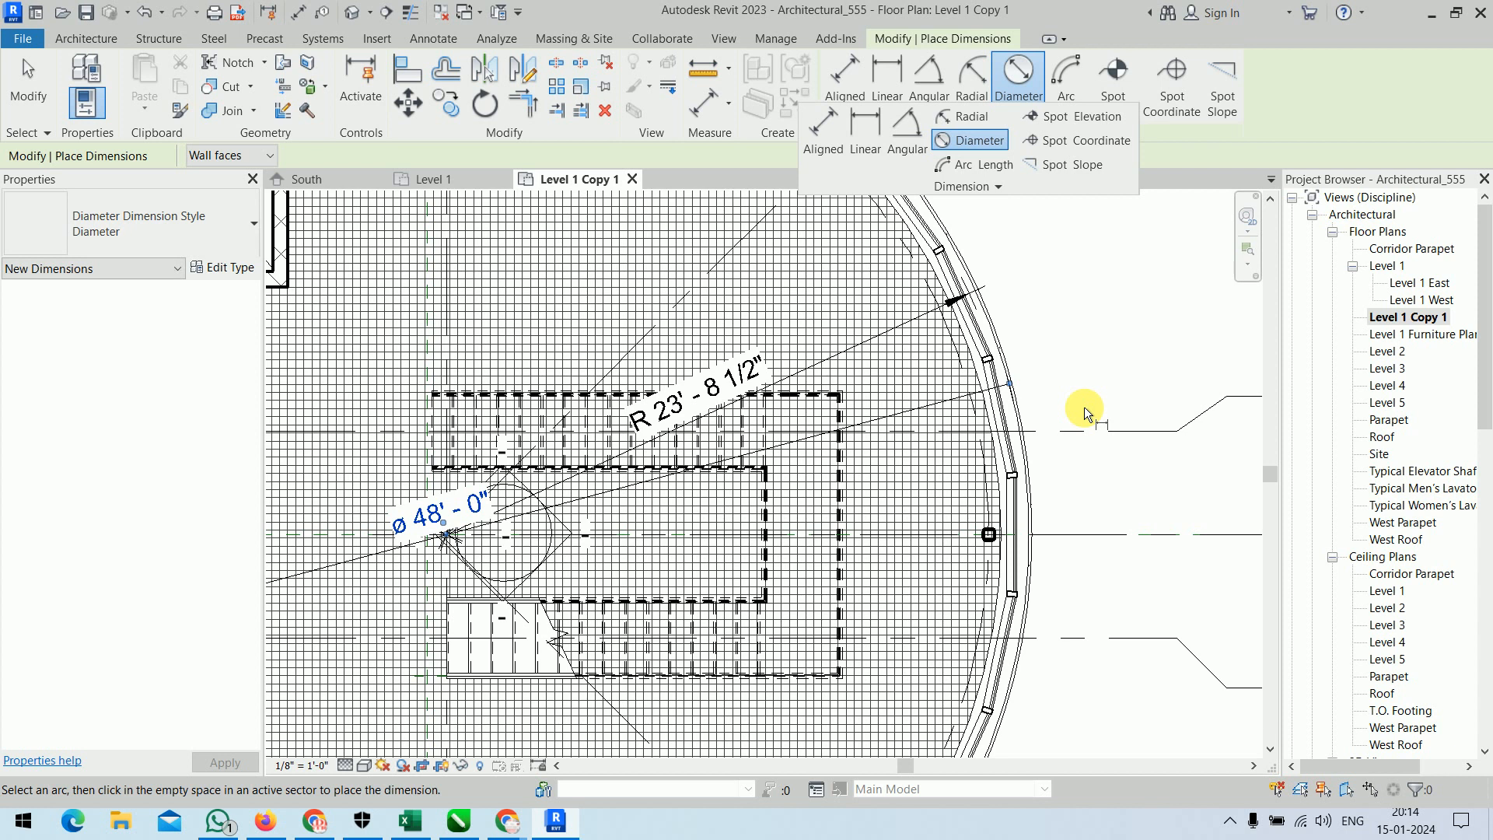
pyautogui.click(1000, 213)
pyautogui.click(981, 164)
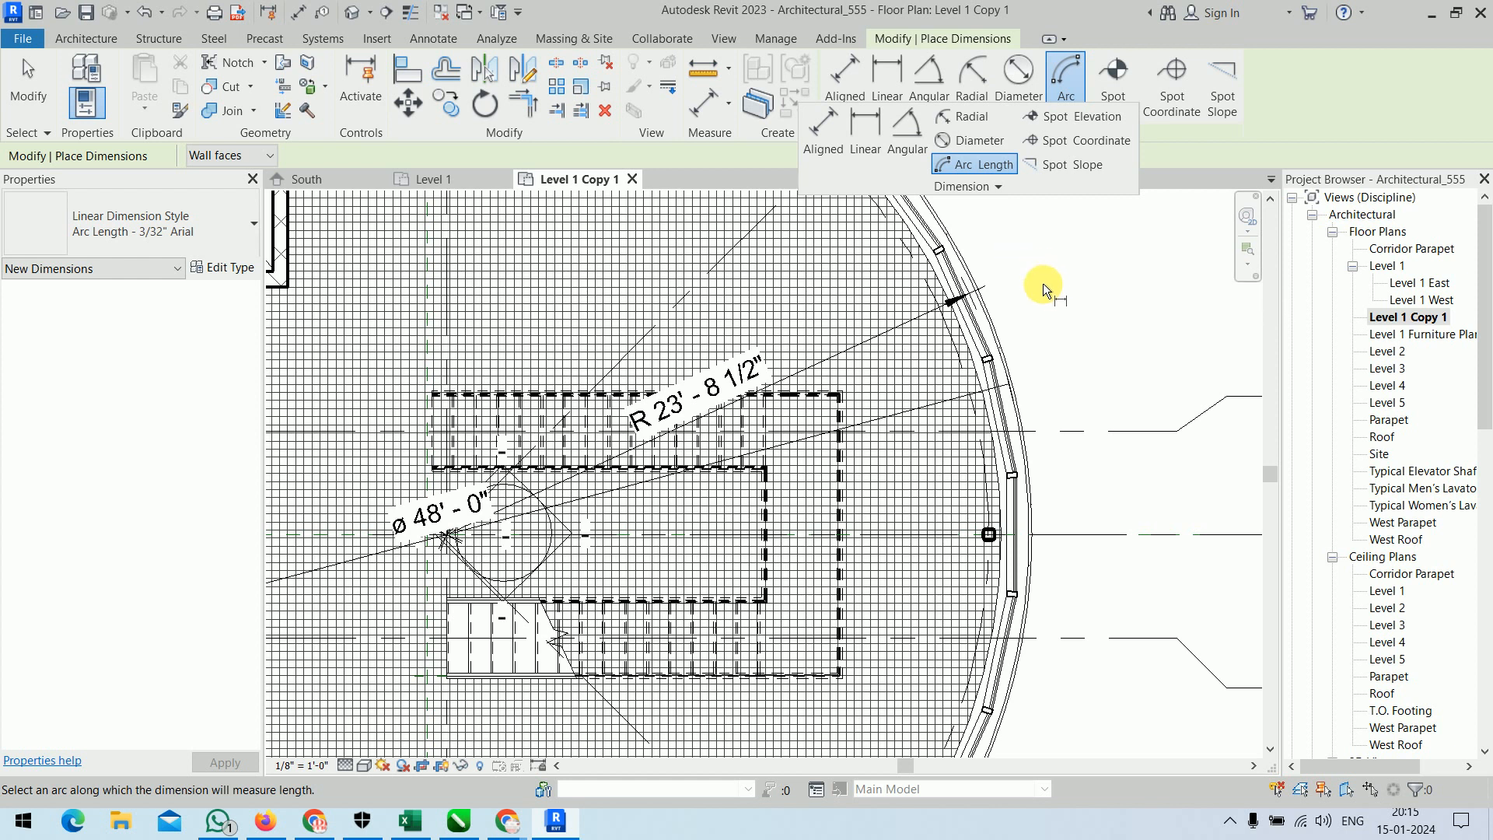
pyautogui.scroll(-2, 1042, 284)
pyautogui.moveTo(1051, 292); pyautogui.dragTo(969, 367, button='middle')
pyautogui.scroll(-3, 1035, 325)
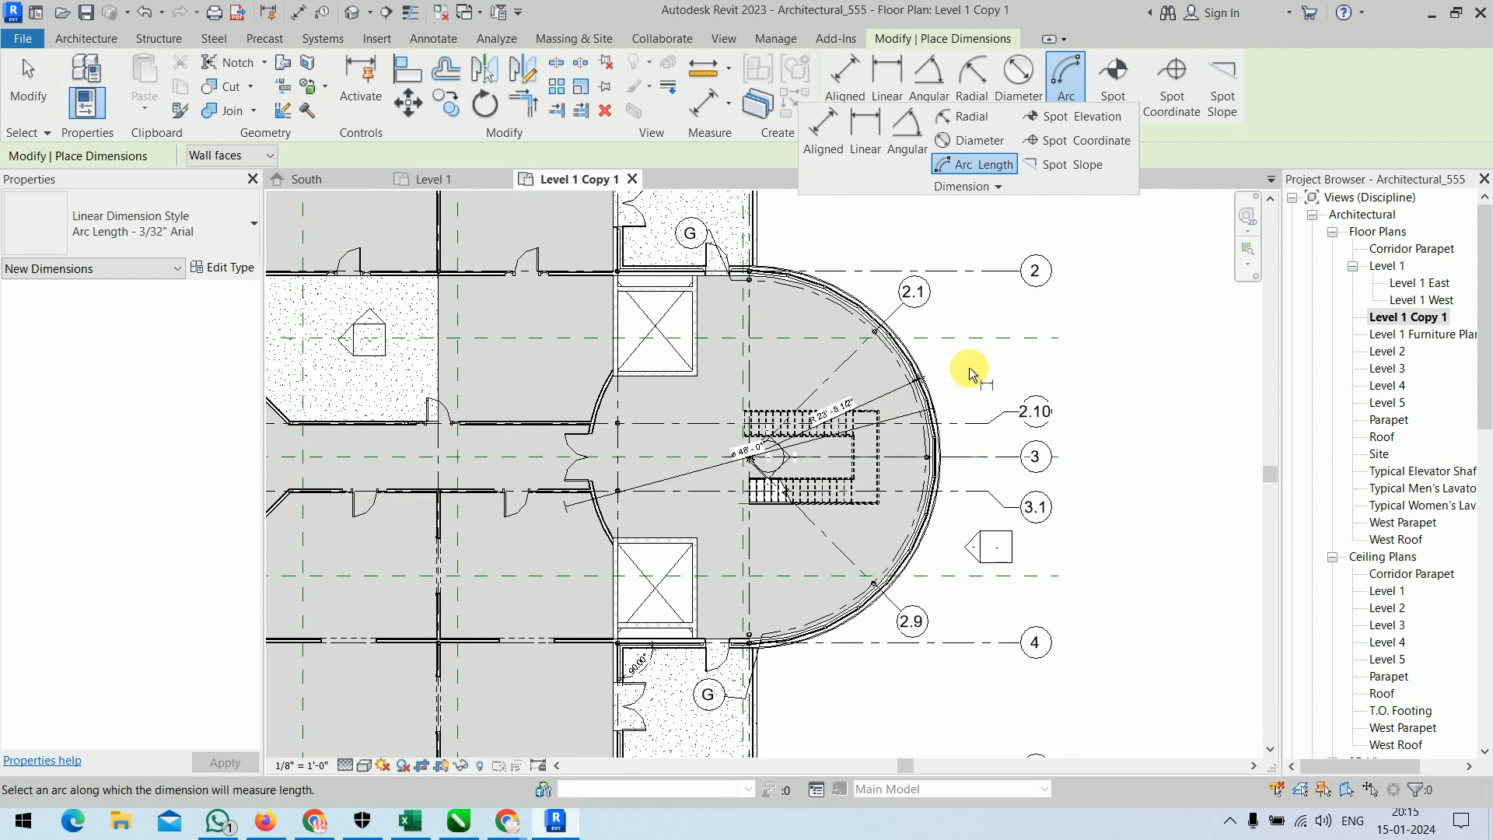
pyautogui.click(933, 396)
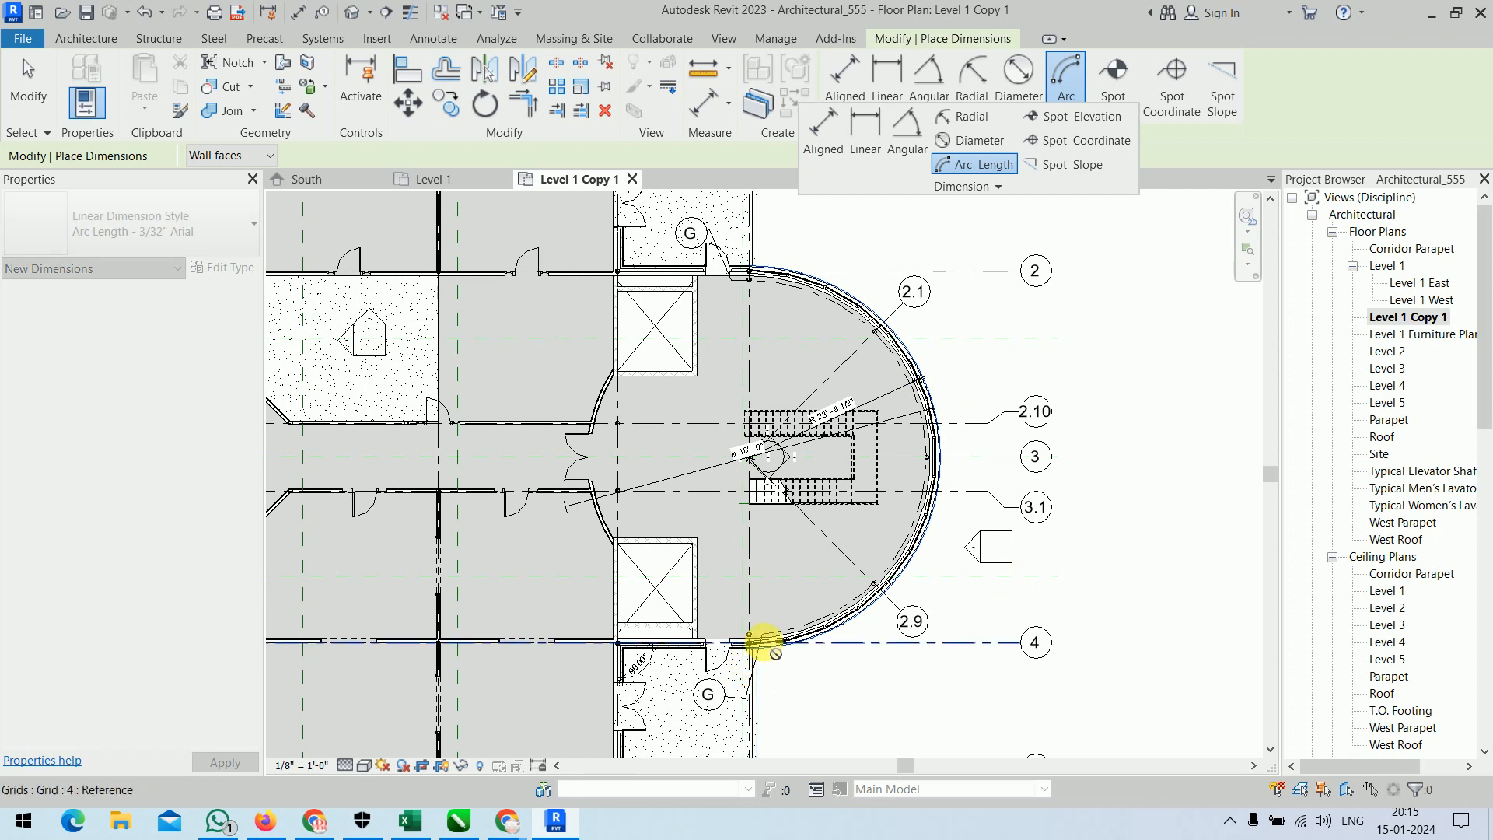
pyautogui.scroll(5, 727, 644)
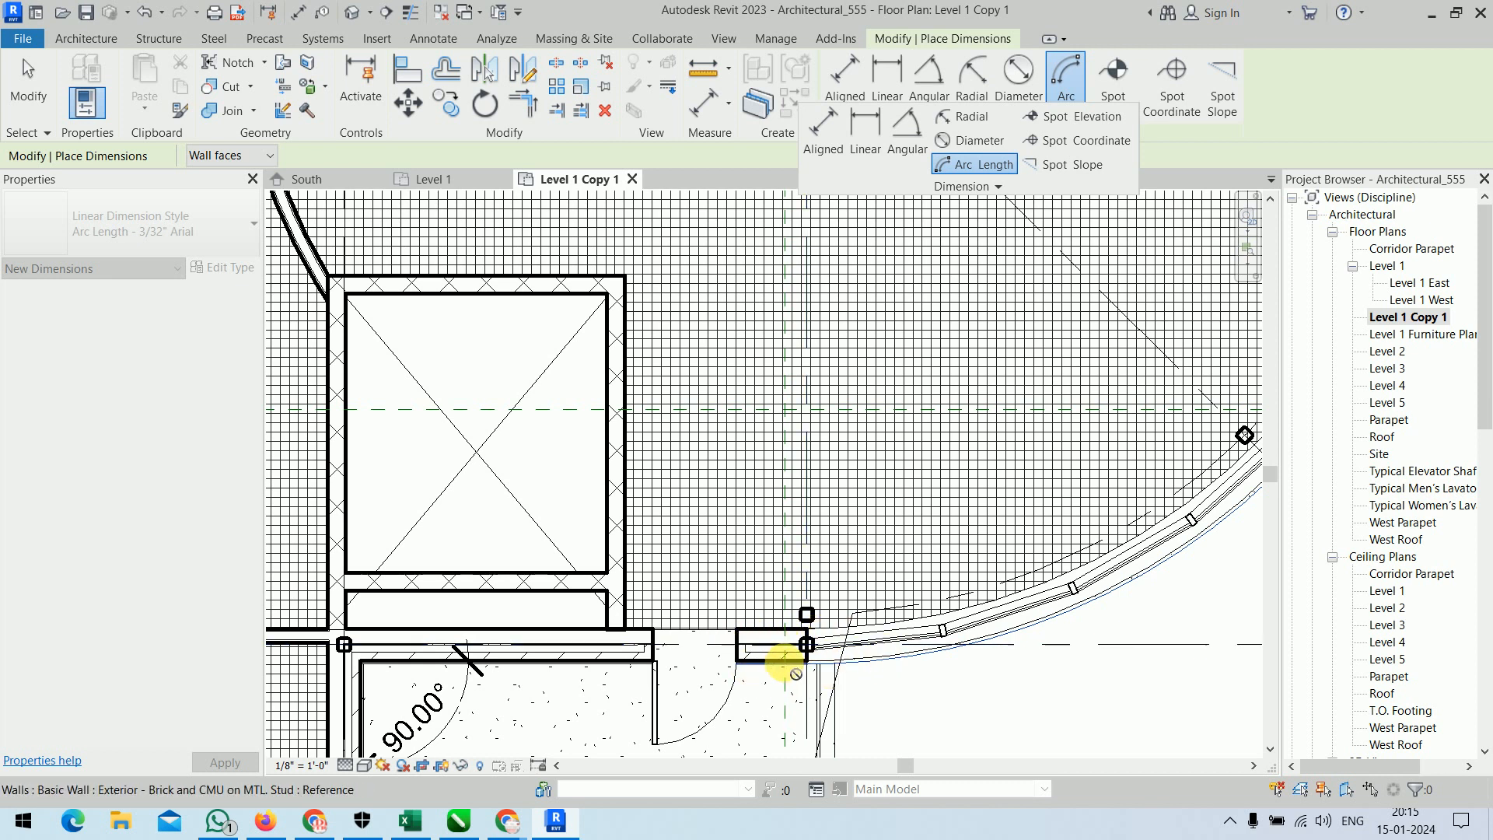
pyautogui.press('Escape')
pyautogui.scroll(-5, 894, 668)
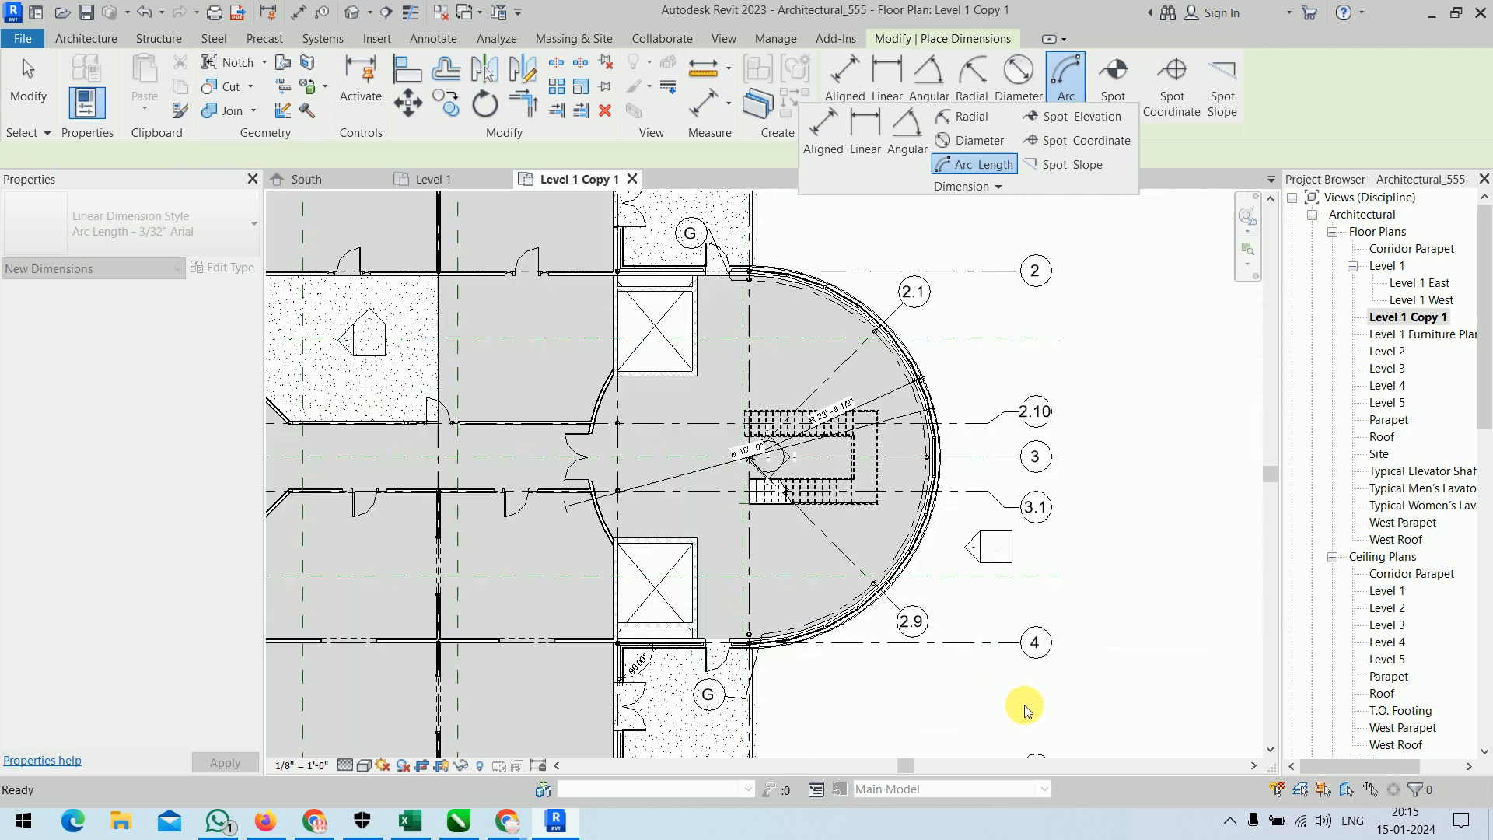
pyautogui.click(780, 648)
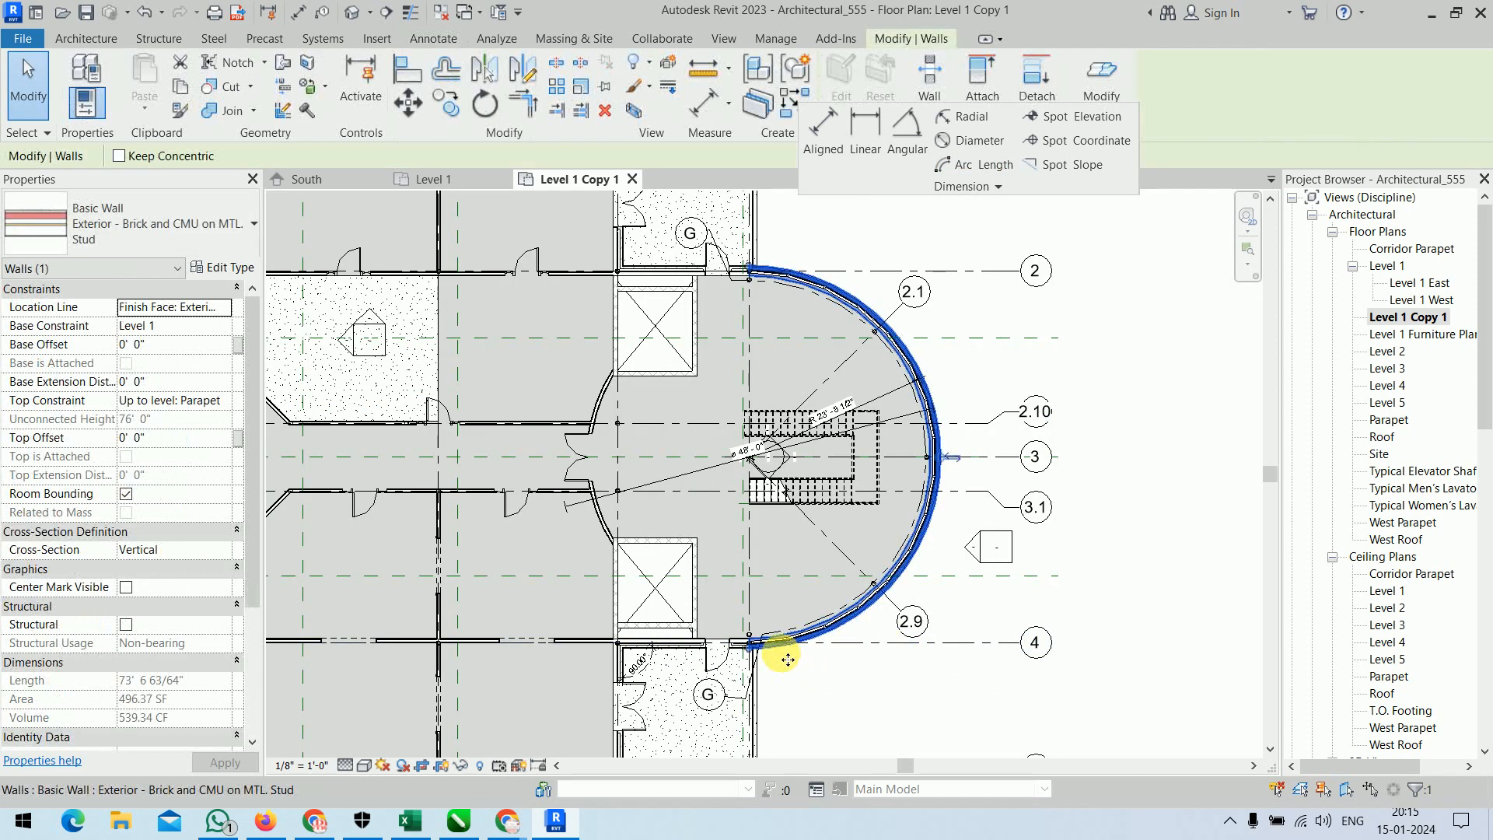
pyautogui.scroll(5, 769, 649)
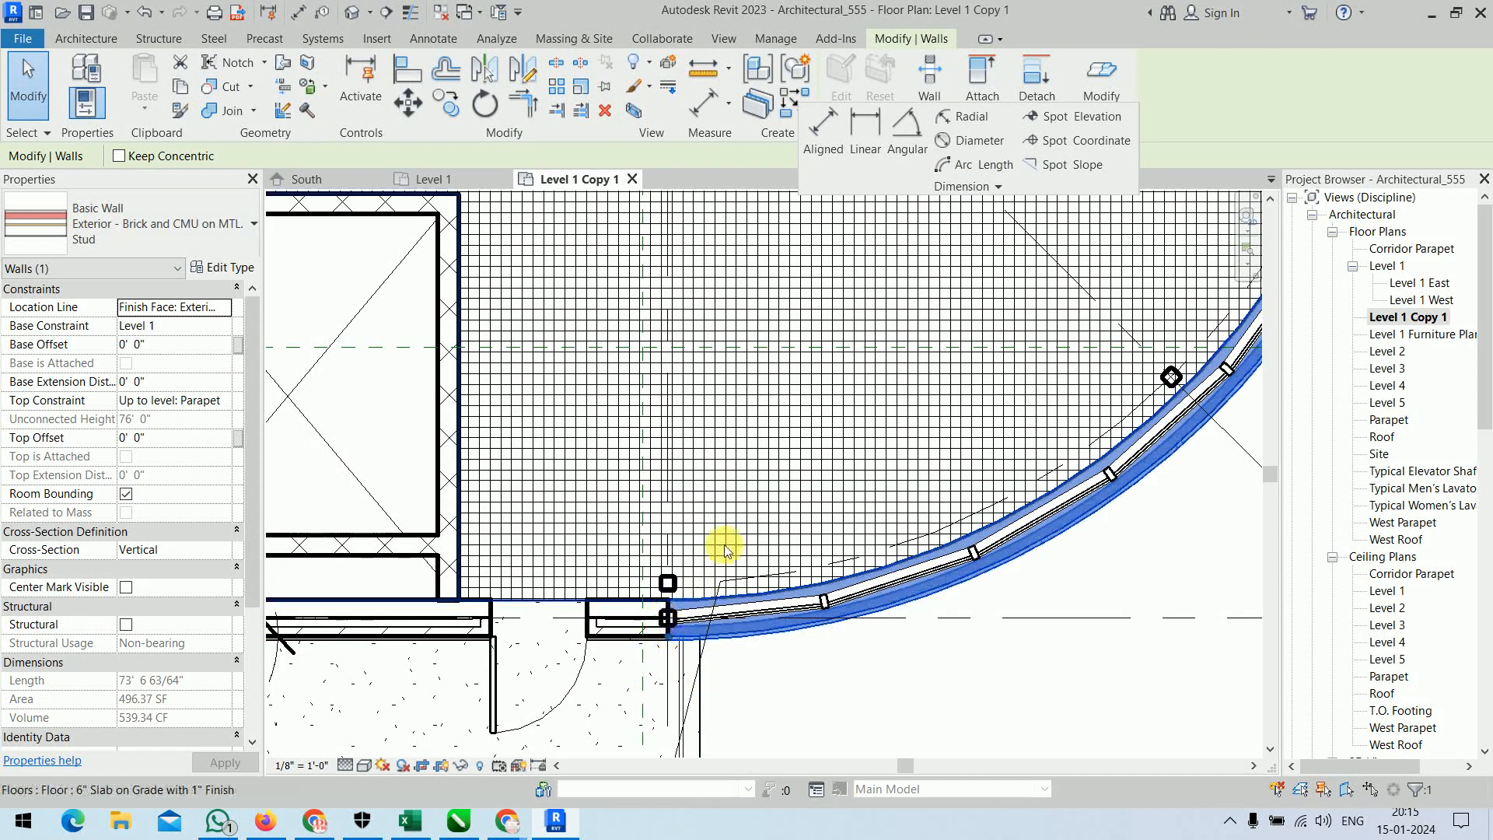
pyautogui.scroll(-3, 726, 546)
pyautogui.moveTo(840, 261); pyautogui.dragTo(805, 373, button='middle')
pyautogui.scroll(3, 671, 708)
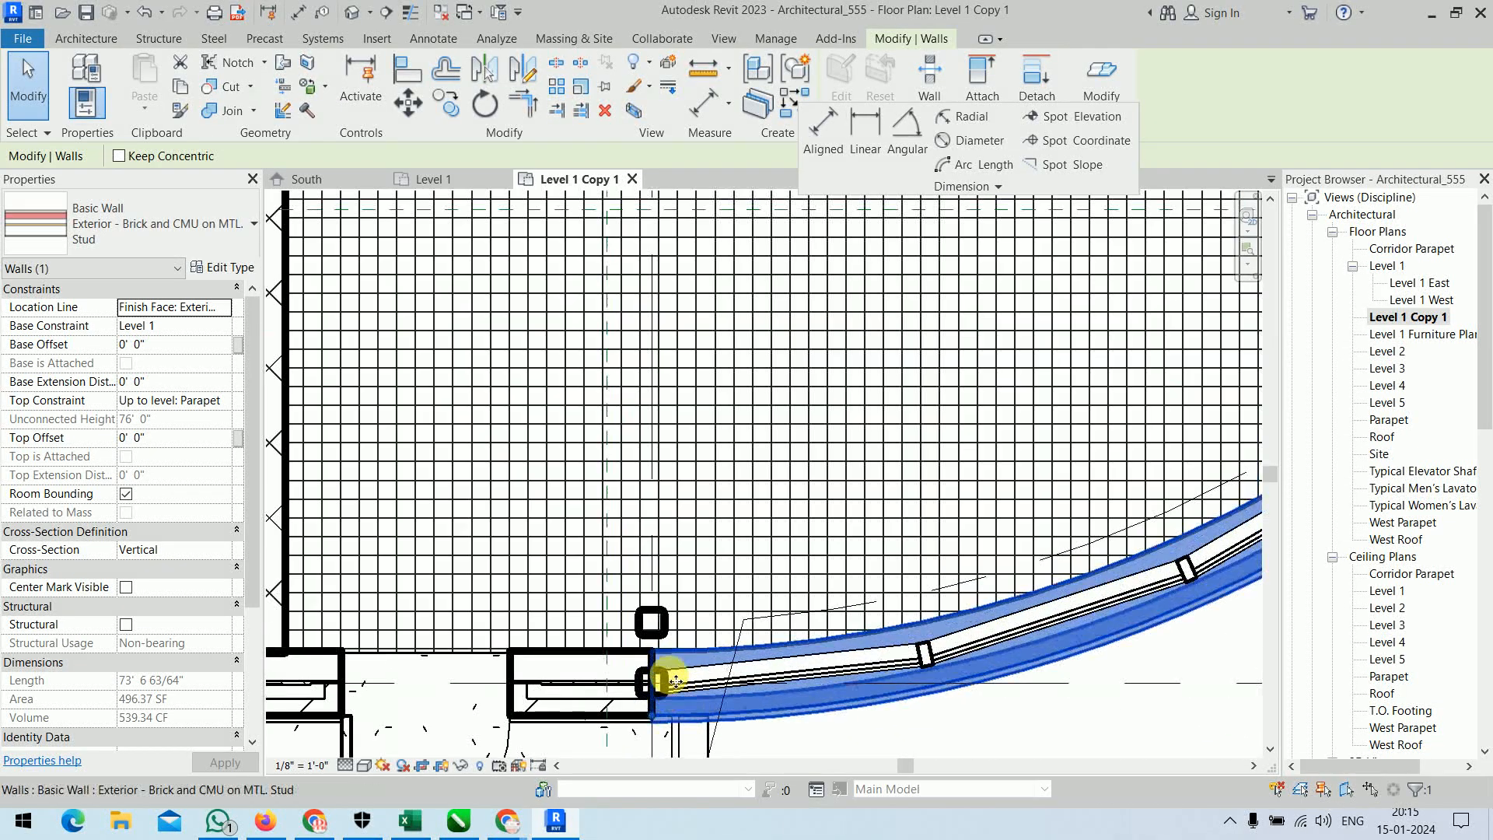
pyautogui.press('Escape')
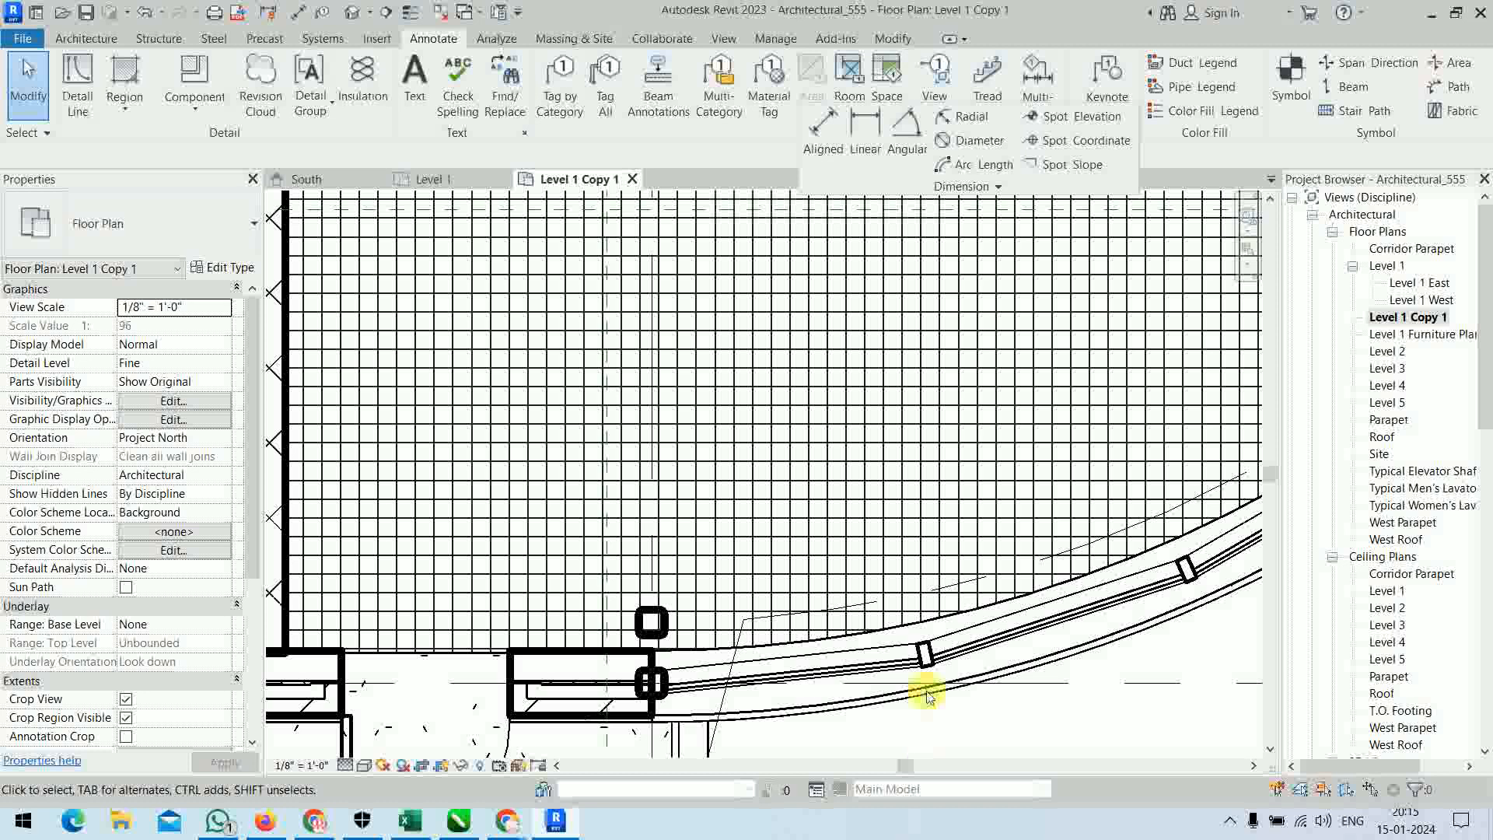
# Place an arc length dimension outside the curved exterior wall, measured between its ends at grids 4 and 2, and finish dimensioning.
pyautogui.click(983, 164)
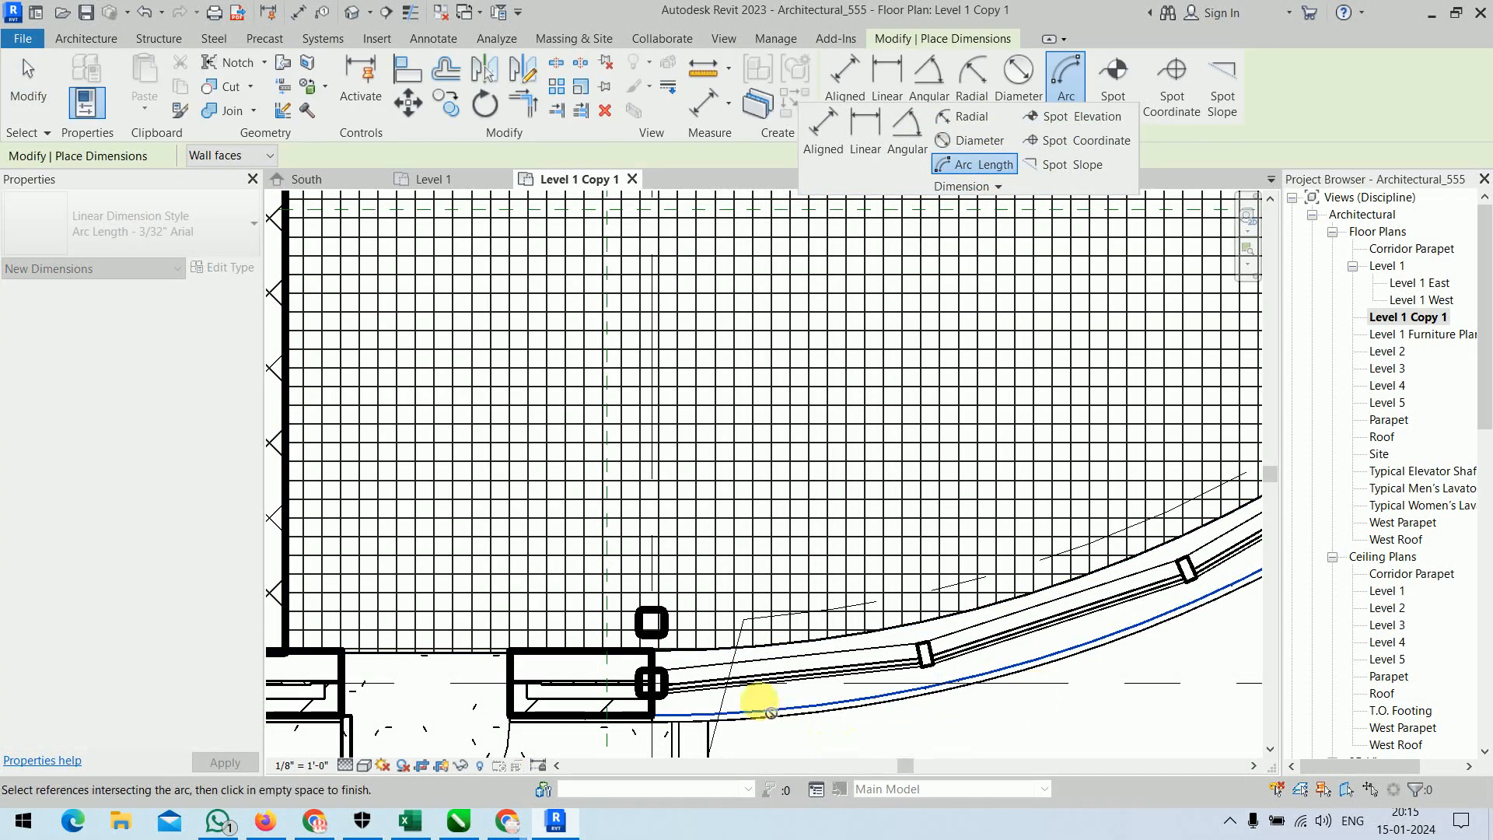
pyautogui.click(651, 684)
pyautogui.scroll(-4, 795, 558)
pyautogui.moveTo(793, 486); pyautogui.dragTo(714, 798, button='middle')
pyautogui.moveTo(719, 433); pyautogui.dragTo(709, 620, button='middle')
pyautogui.scroll(3, 610, 433)
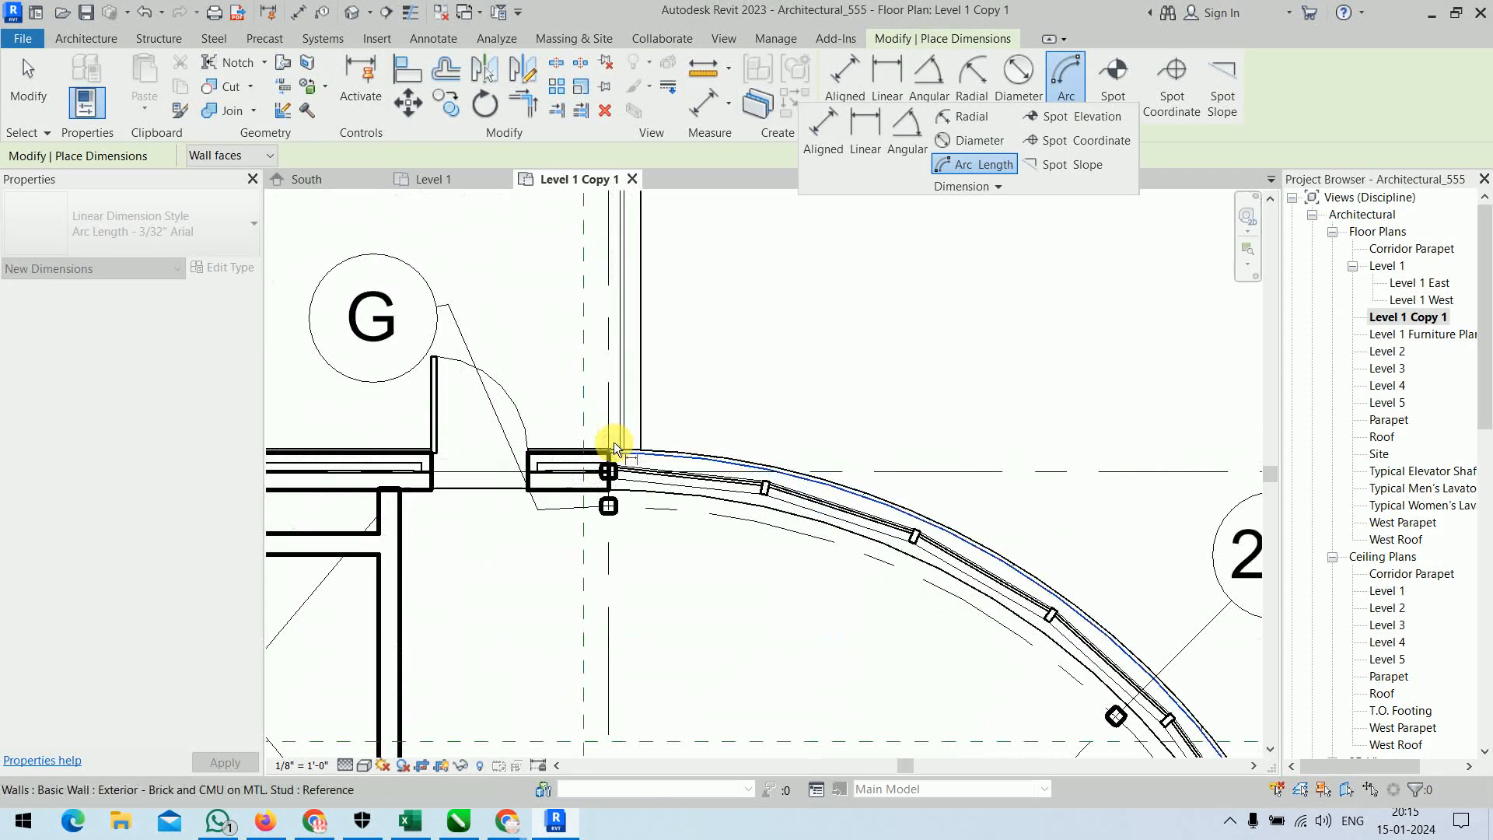
pyautogui.scroll(2, 609, 474)
pyautogui.click(605, 486)
pyautogui.scroll(-5, 633, 477)
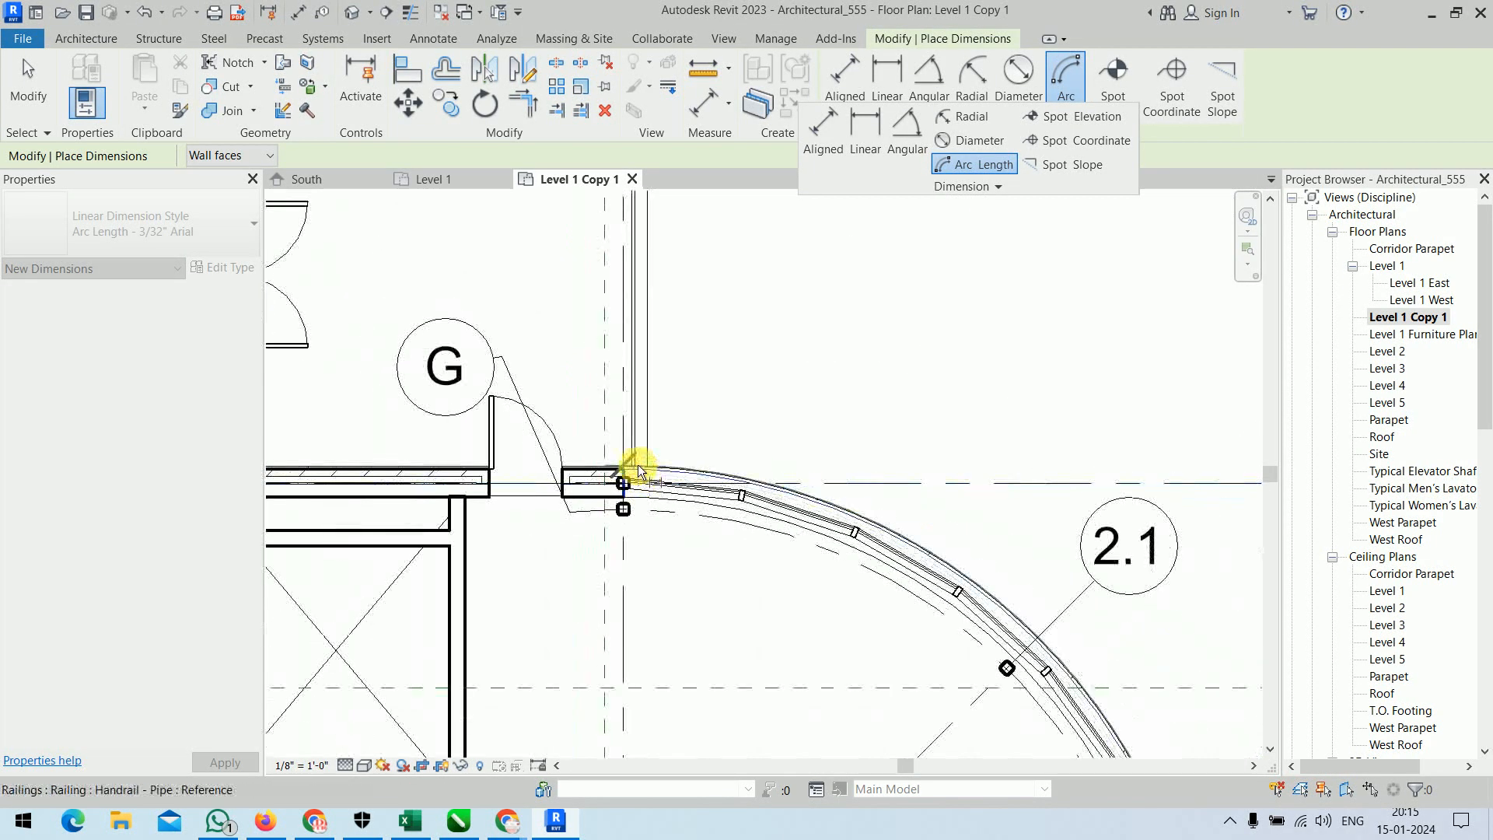
pyautogui.scroll(-2, 958, 577)
pyautogui.moveTo(950, 535); pyautogui.dragTo(872, 308, button='middle')
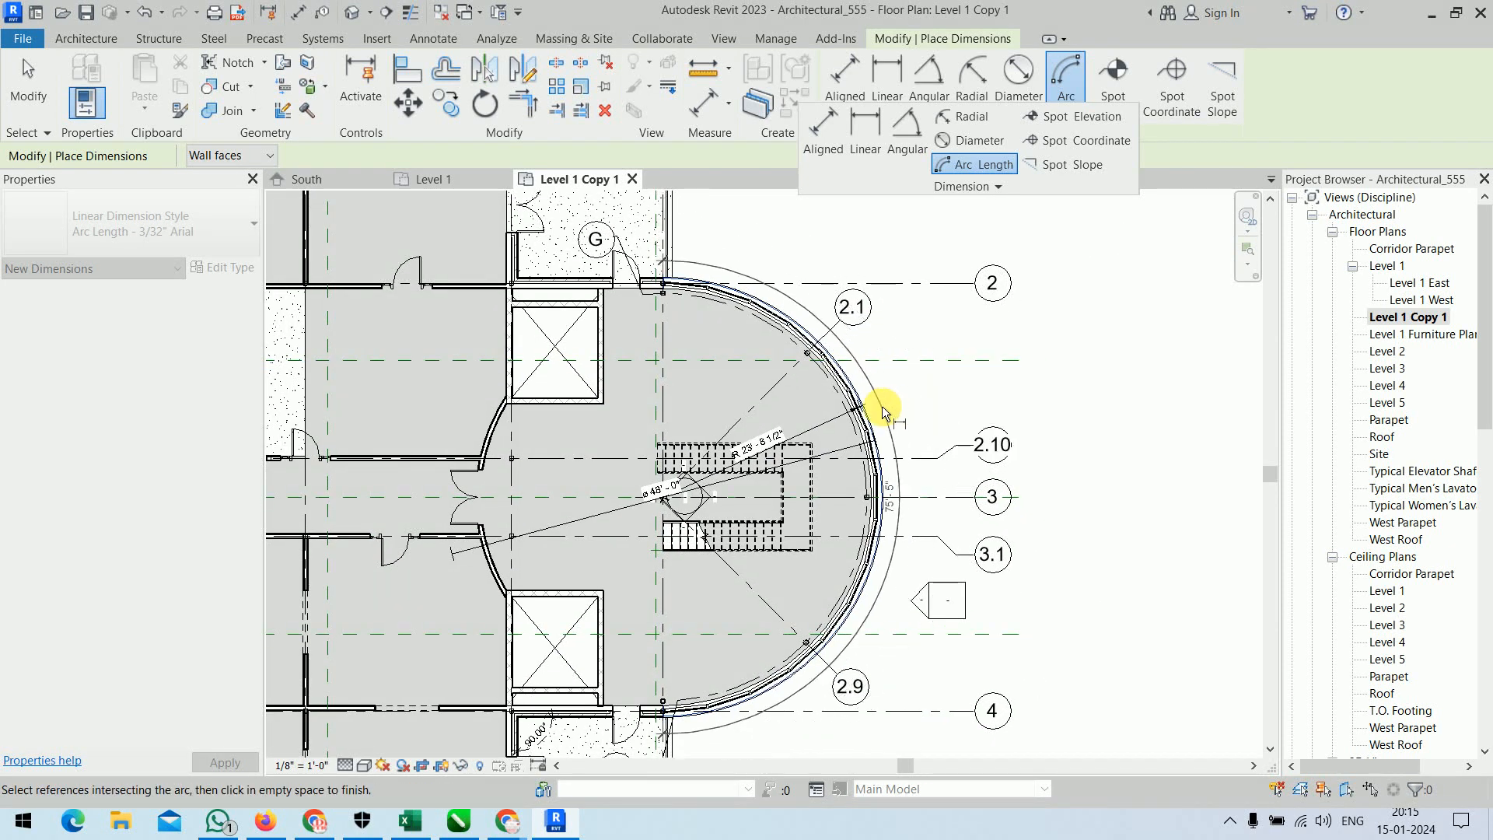
pyautogui.click(903, 403)
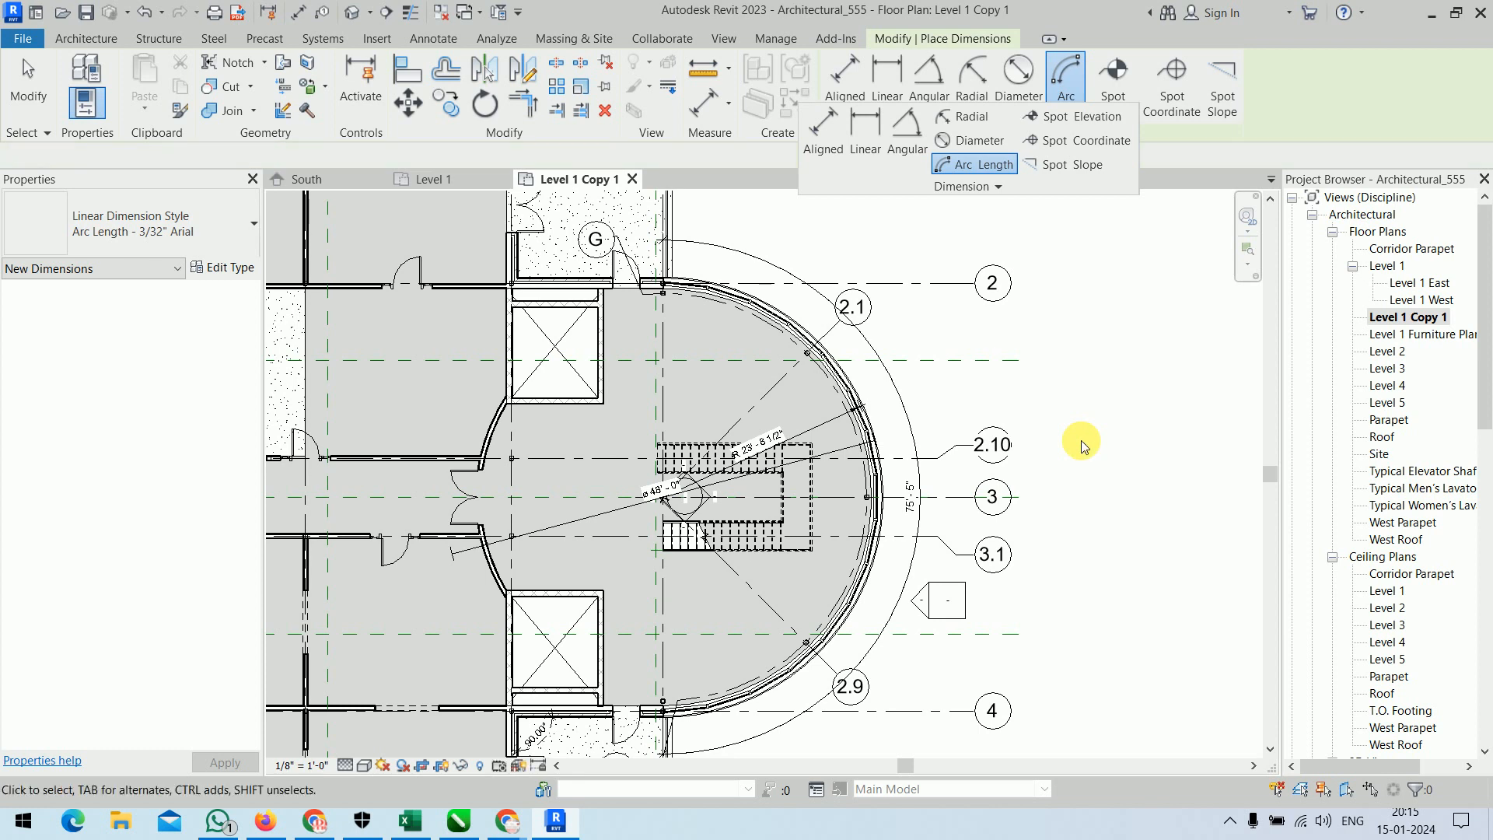
pyautogui.press('Escape')
pyautogui.press('Escape')
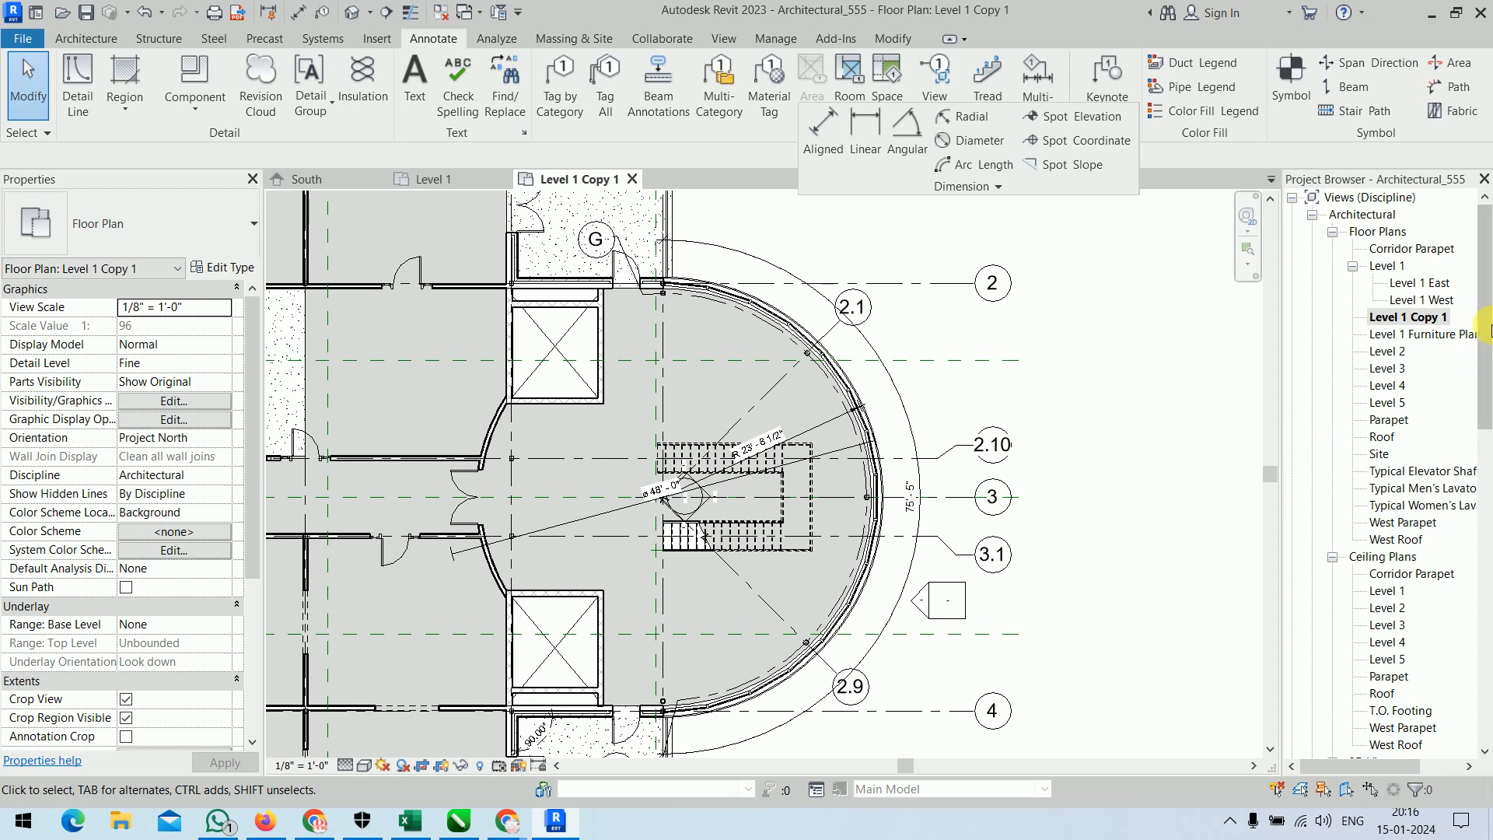
# Open the East Corridor Section view.
pyautogui.moveTo(1485, 311); pyautogui.dragTo(1487, 622)
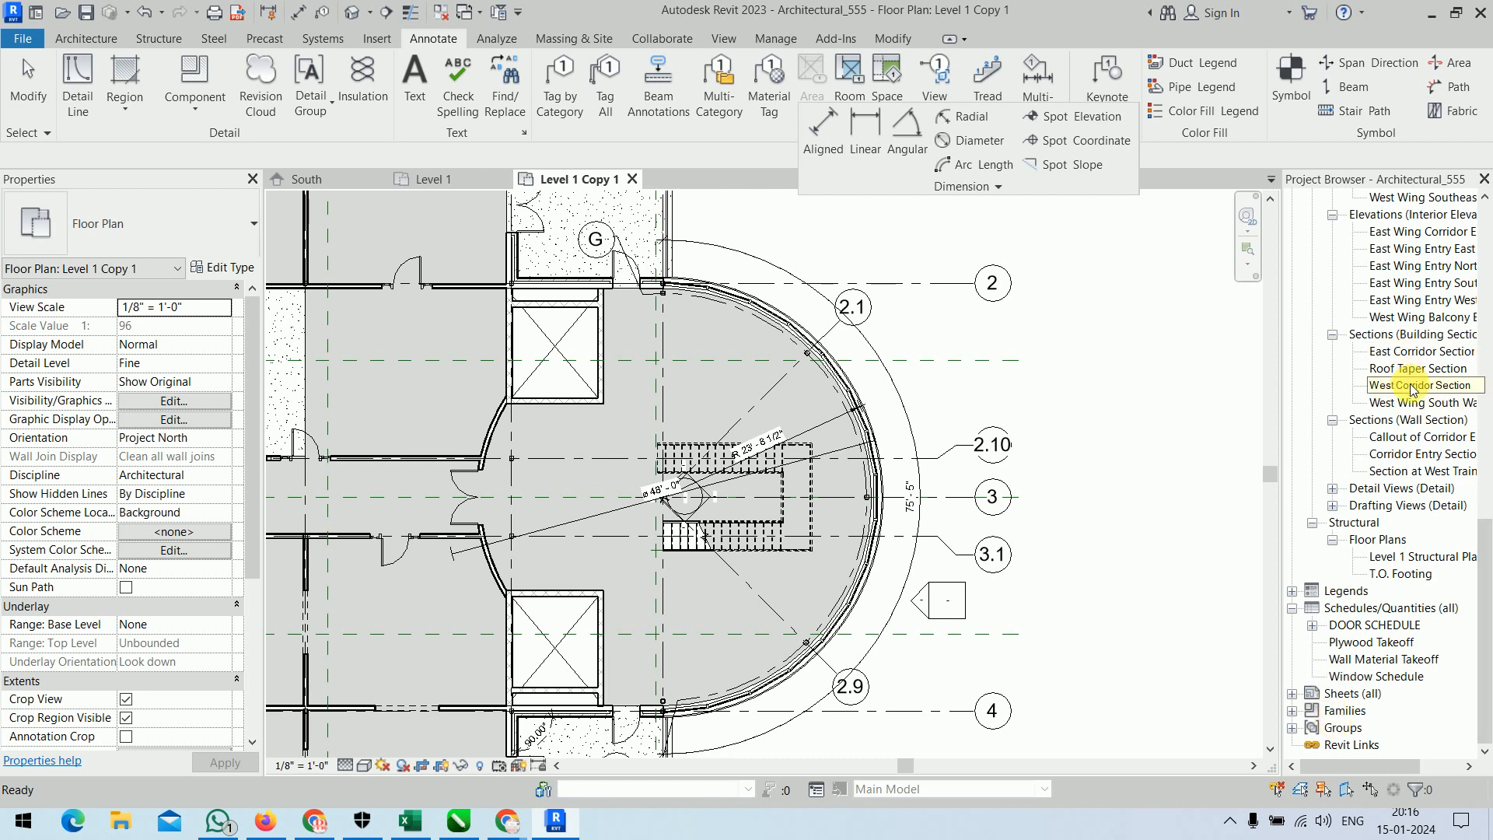
pyautogui.click(1400, 351)
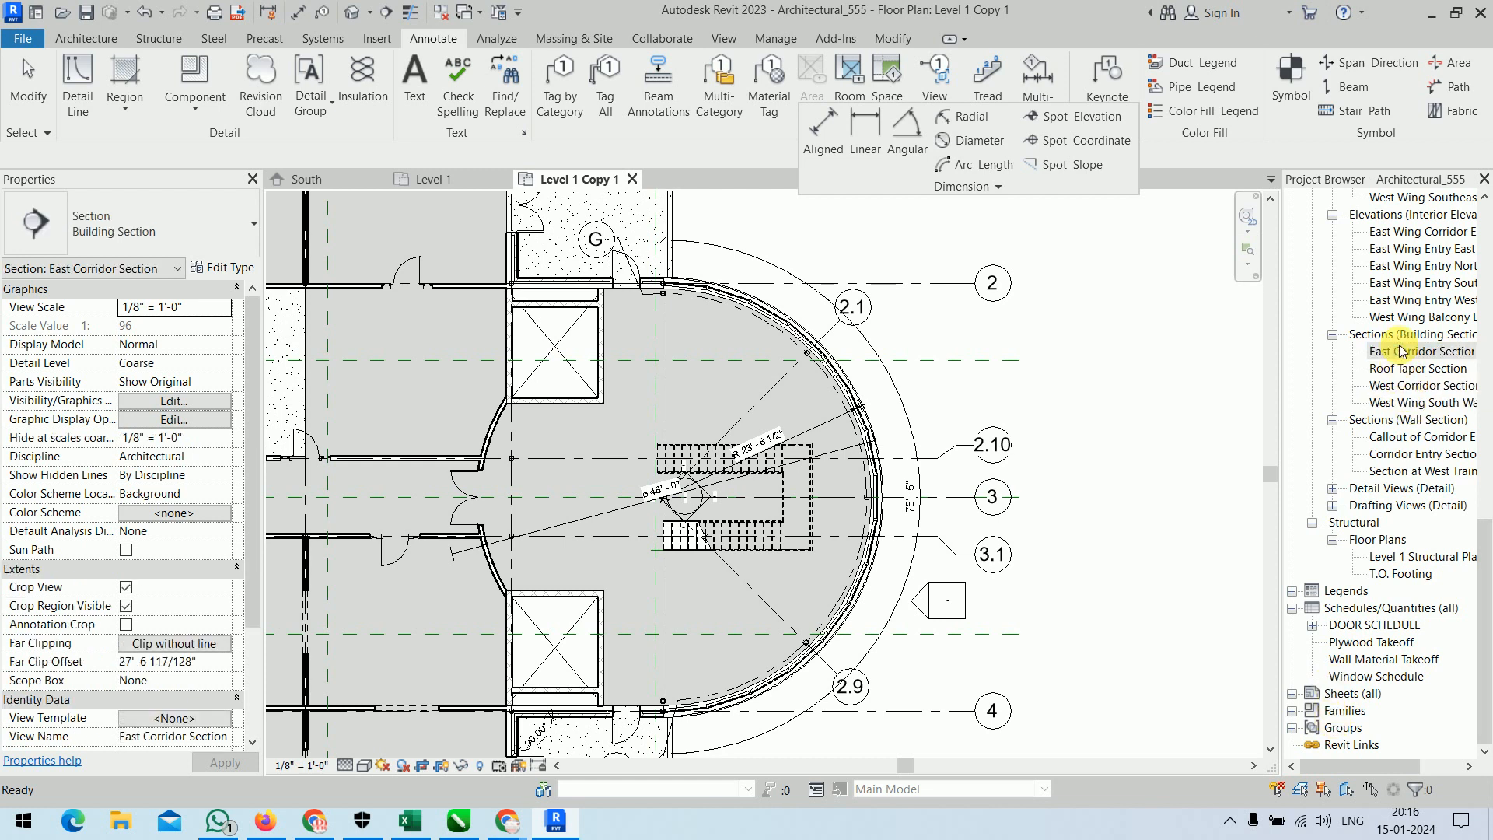
pyautogui.doubleClick(1401, 352)
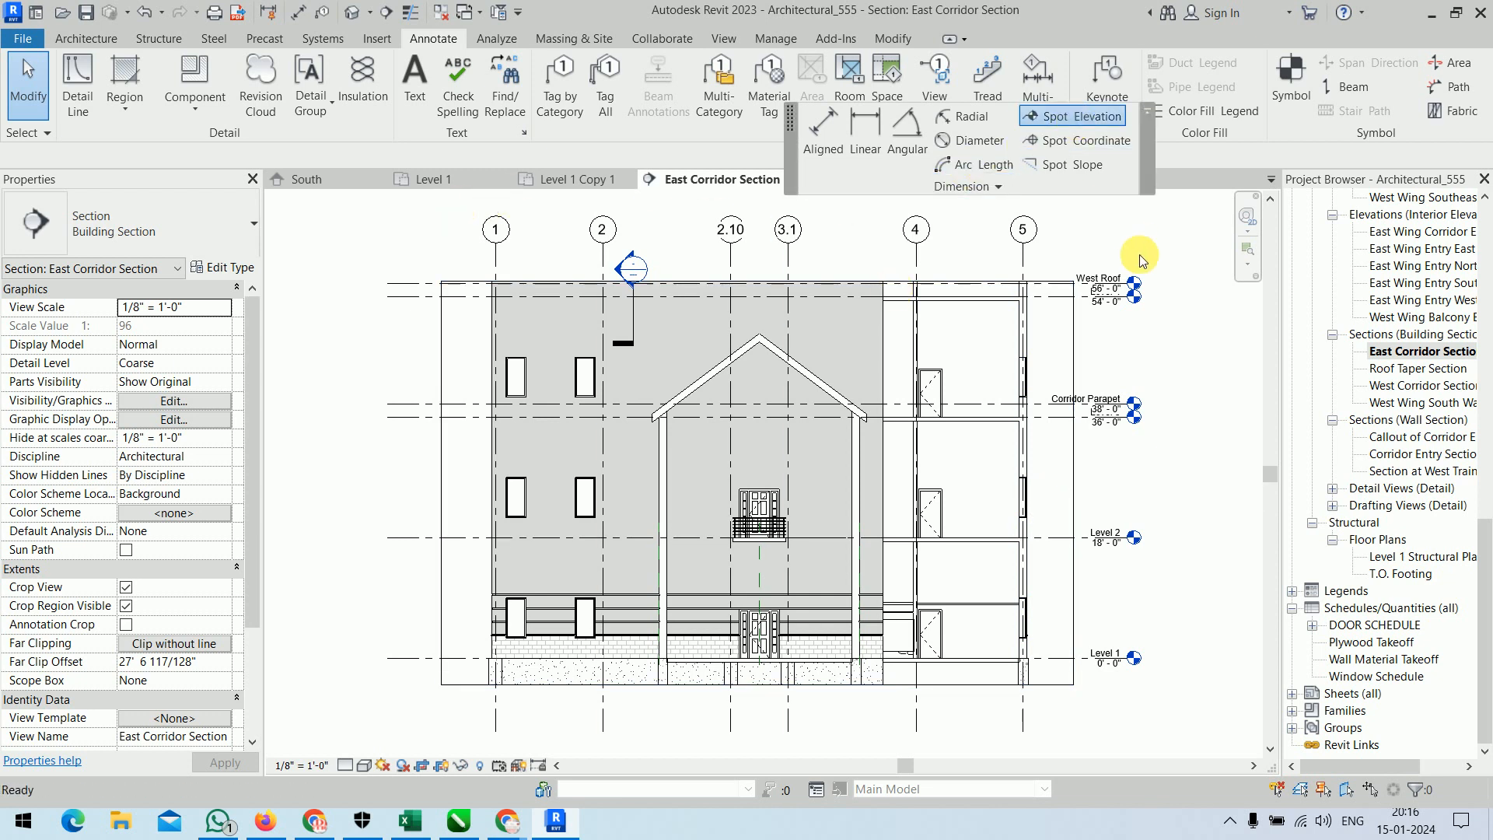
# Place a spot elevation on the underside of the roof at the supporting wall between grids 3.1 and 4, with its leader running towards grid 4.
pyautogui.scroll(5, 855, 435)
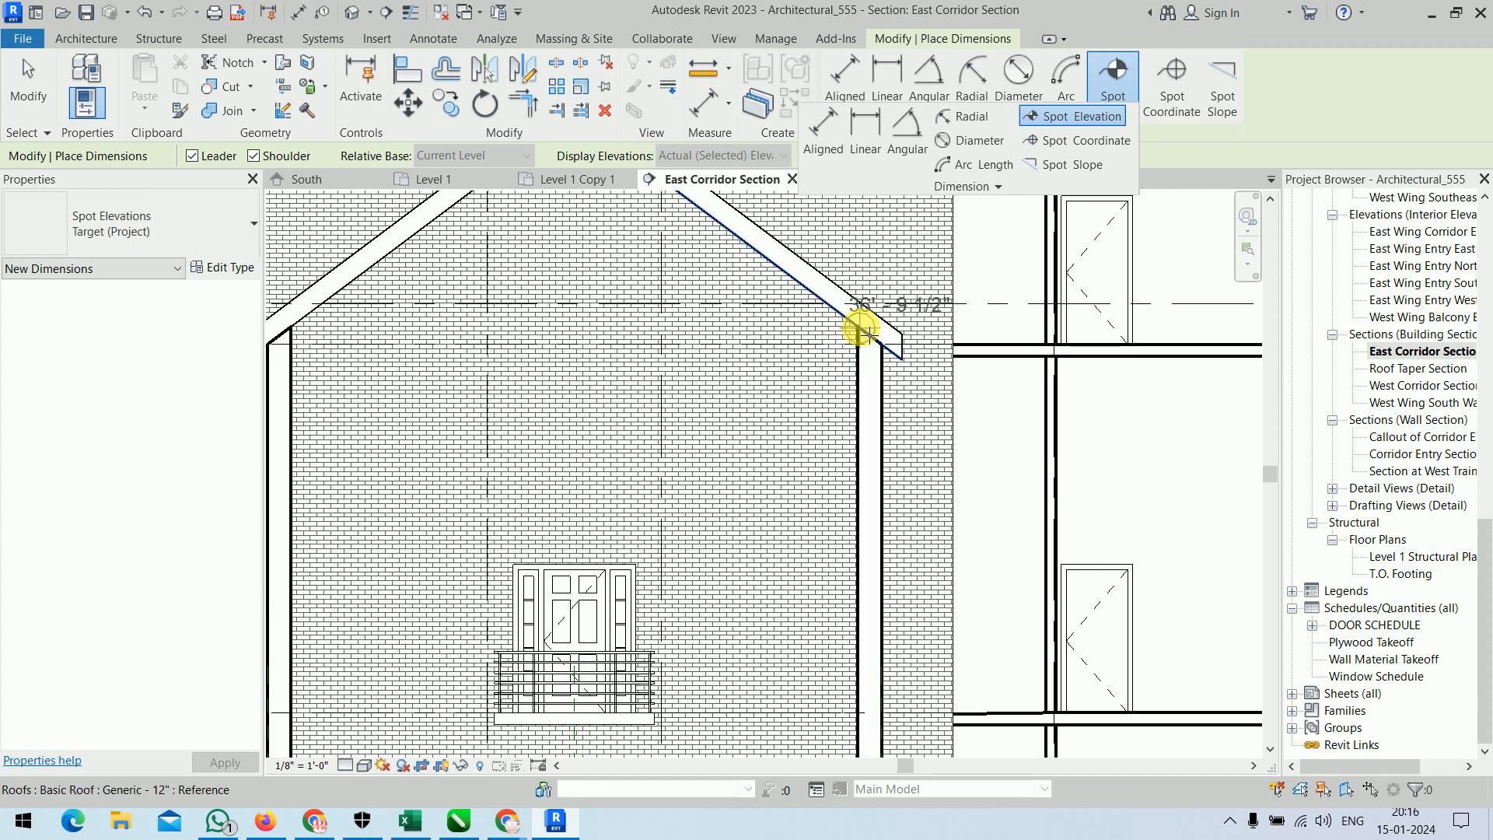
pyautogui.click(861, 327)
pyautogui.click(984, 257)
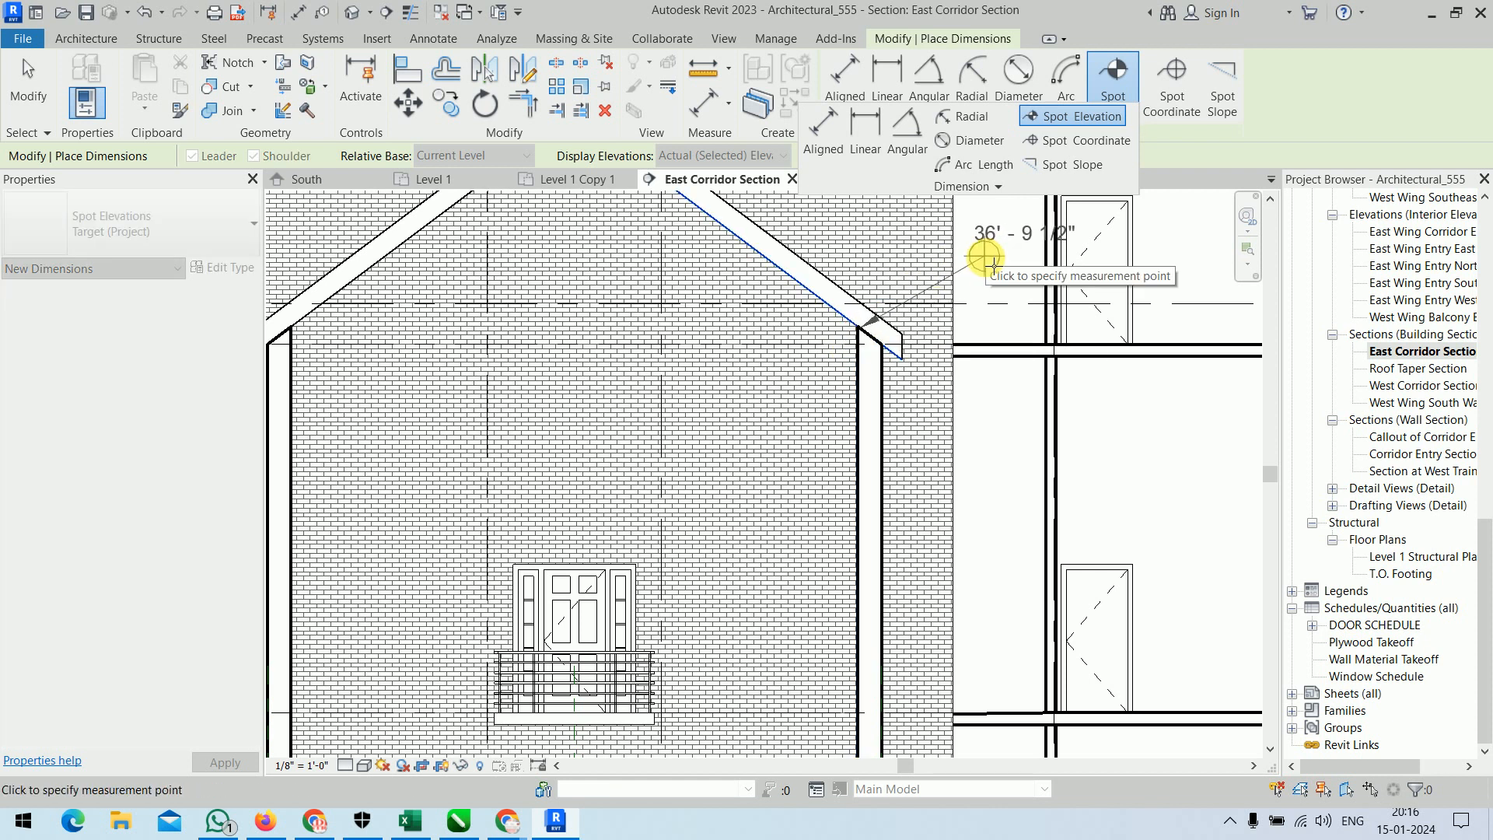
pyautogui.click(1172, 261)
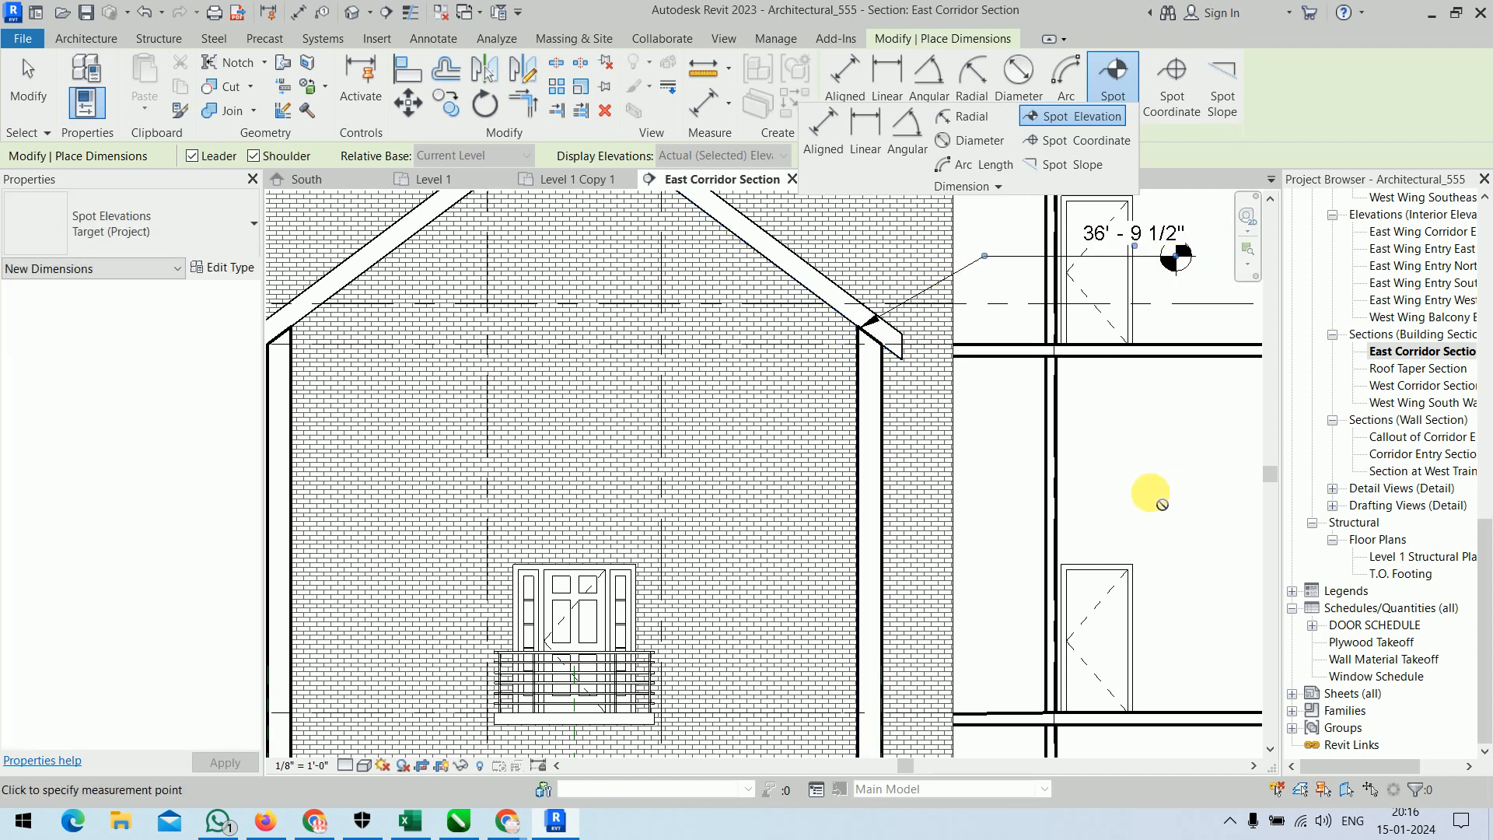
# Place a spot elevation with a leader on the peak of the gable roof.
pyautogui.scroll(-4, 1152, 495)
pyautogui.click(698, 507)
pyautogui.click(796, 356)
pyautogui.click(901, 357)
# Place a spot elevation on the upper corner of the Level 2 window beside grid 2, its marker outside the building beyond grid 1, and finish.
pyautogui.scroll(-2, 841, 587)
pyautogui.scroll(5, 841, 587)
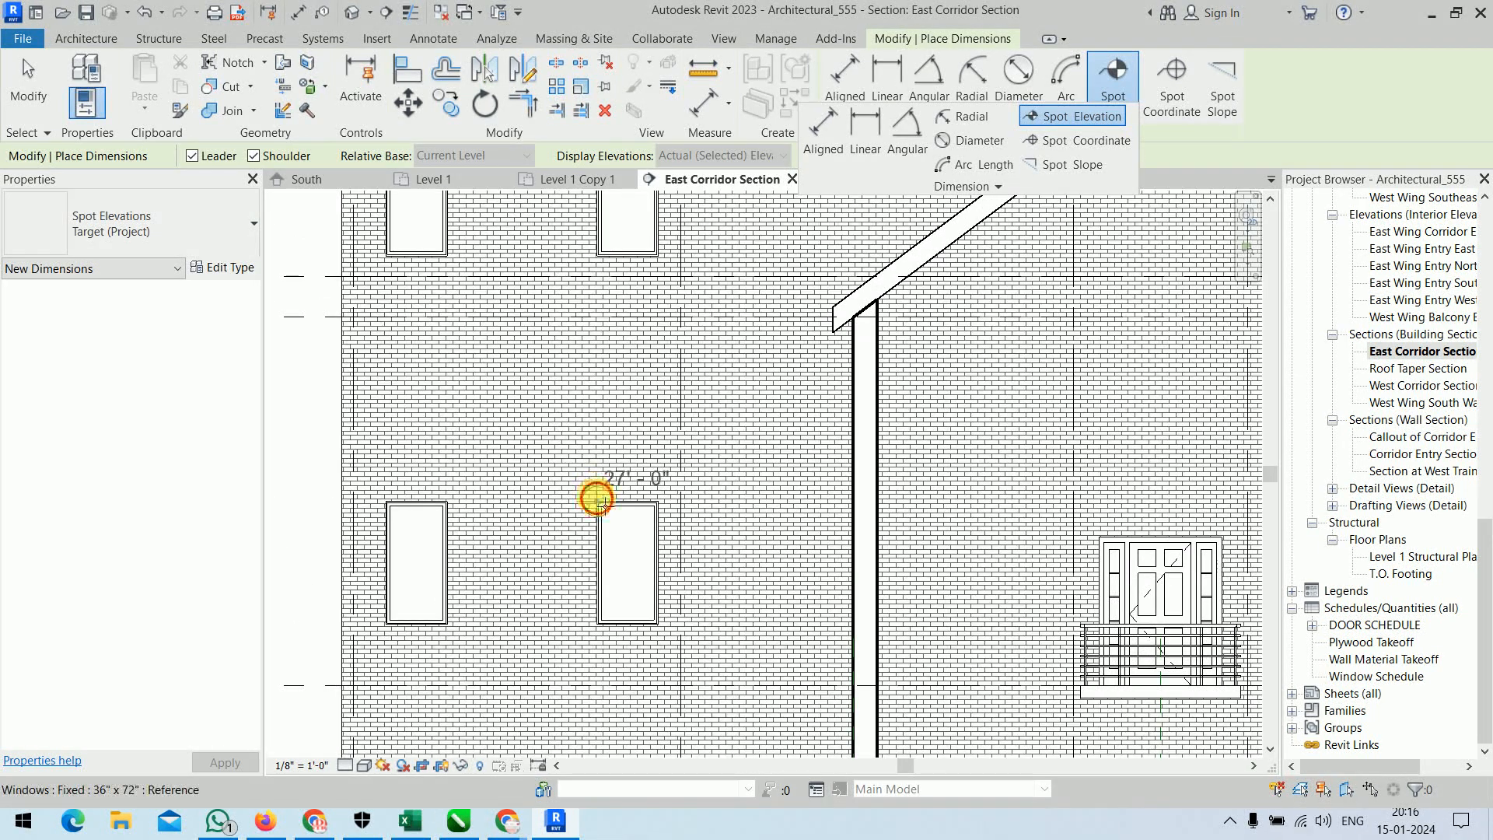
pyautogui.click(603, 503)
pyautogui.scroll(-3, 573, 420)
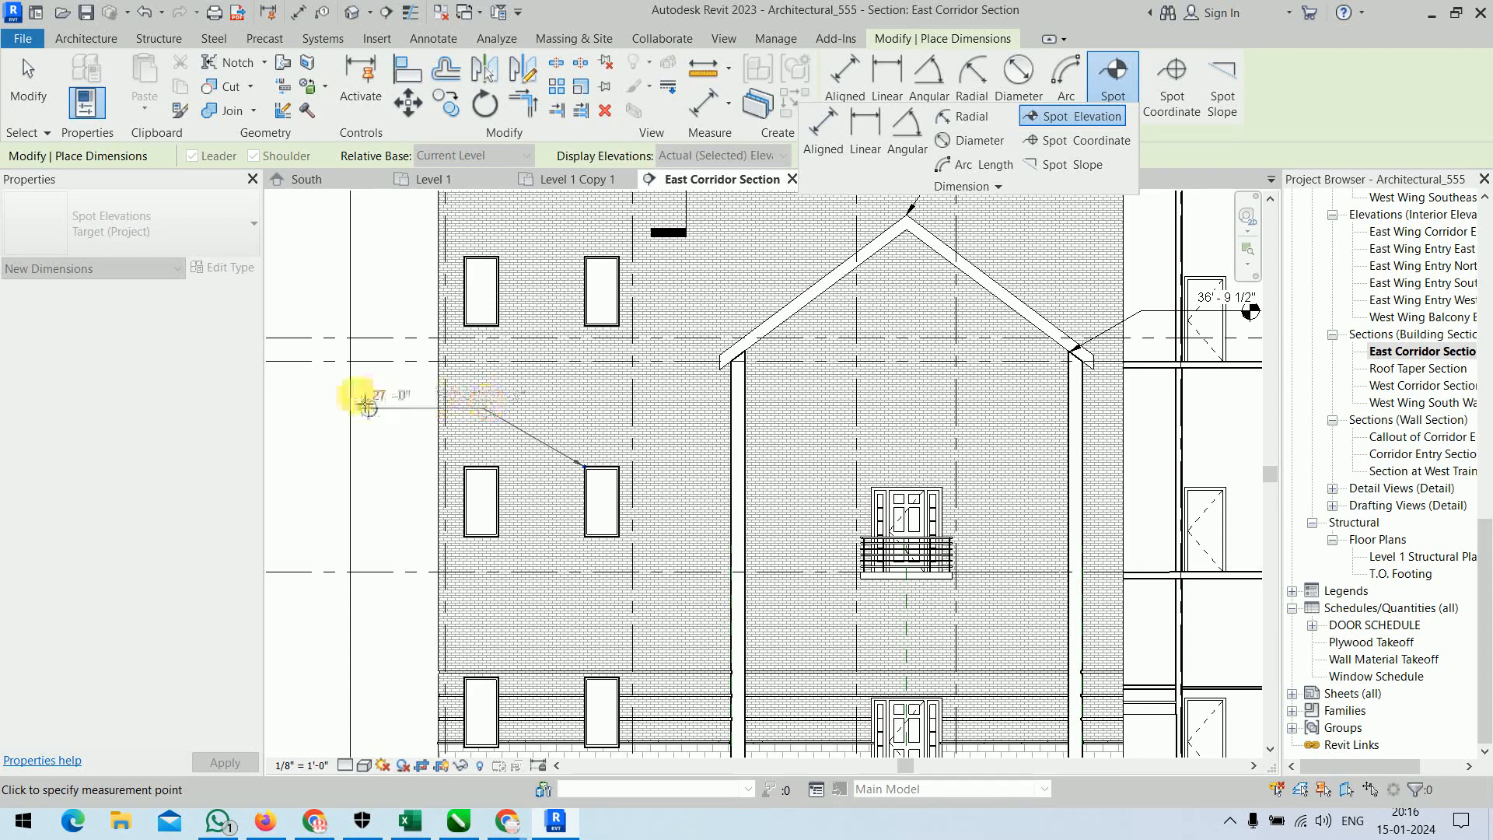
pyautogui.click(335, 405)
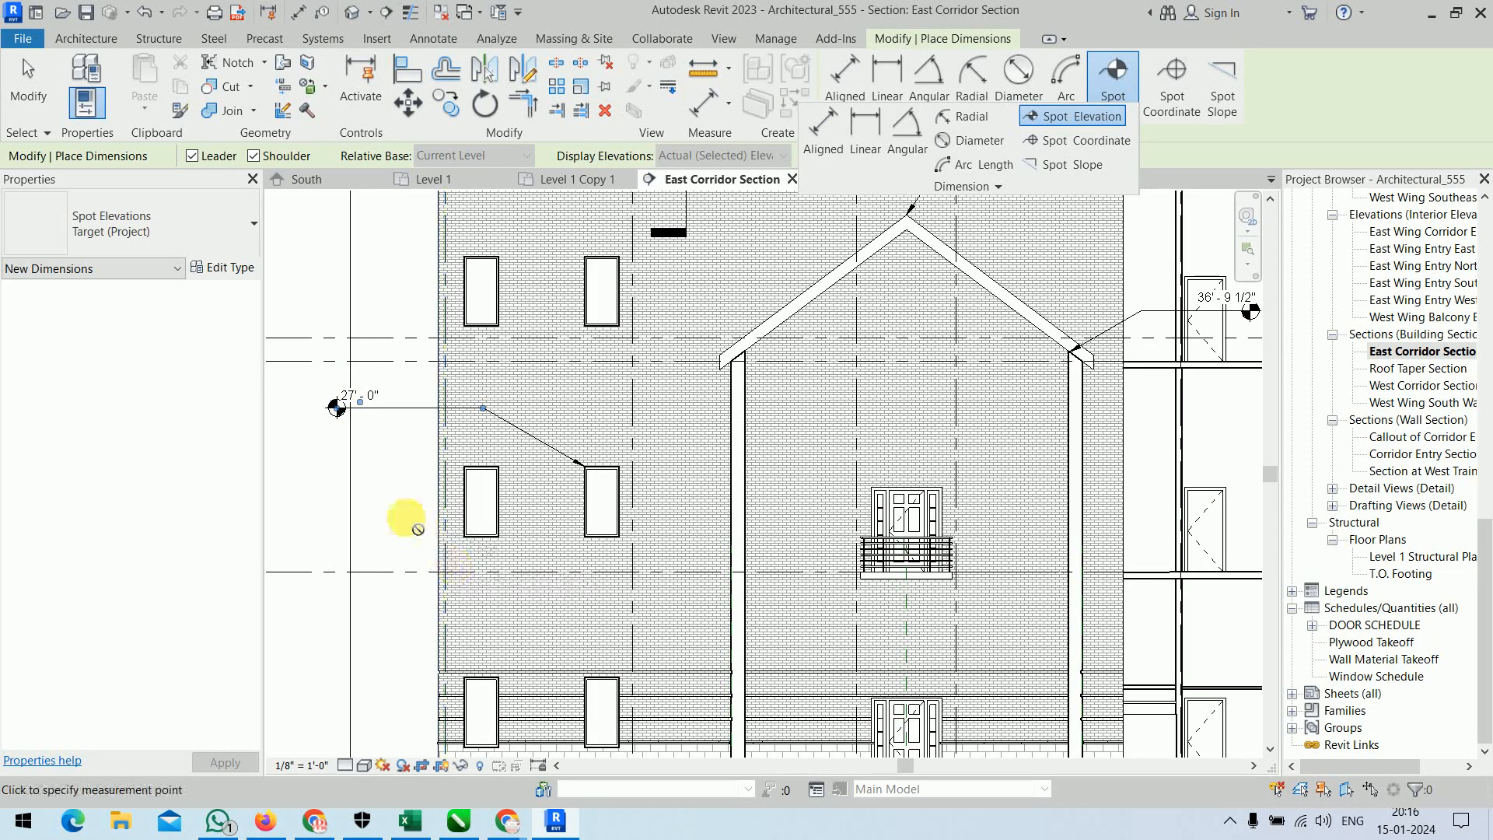
pyautogui.scroll(-2, 400, 516)
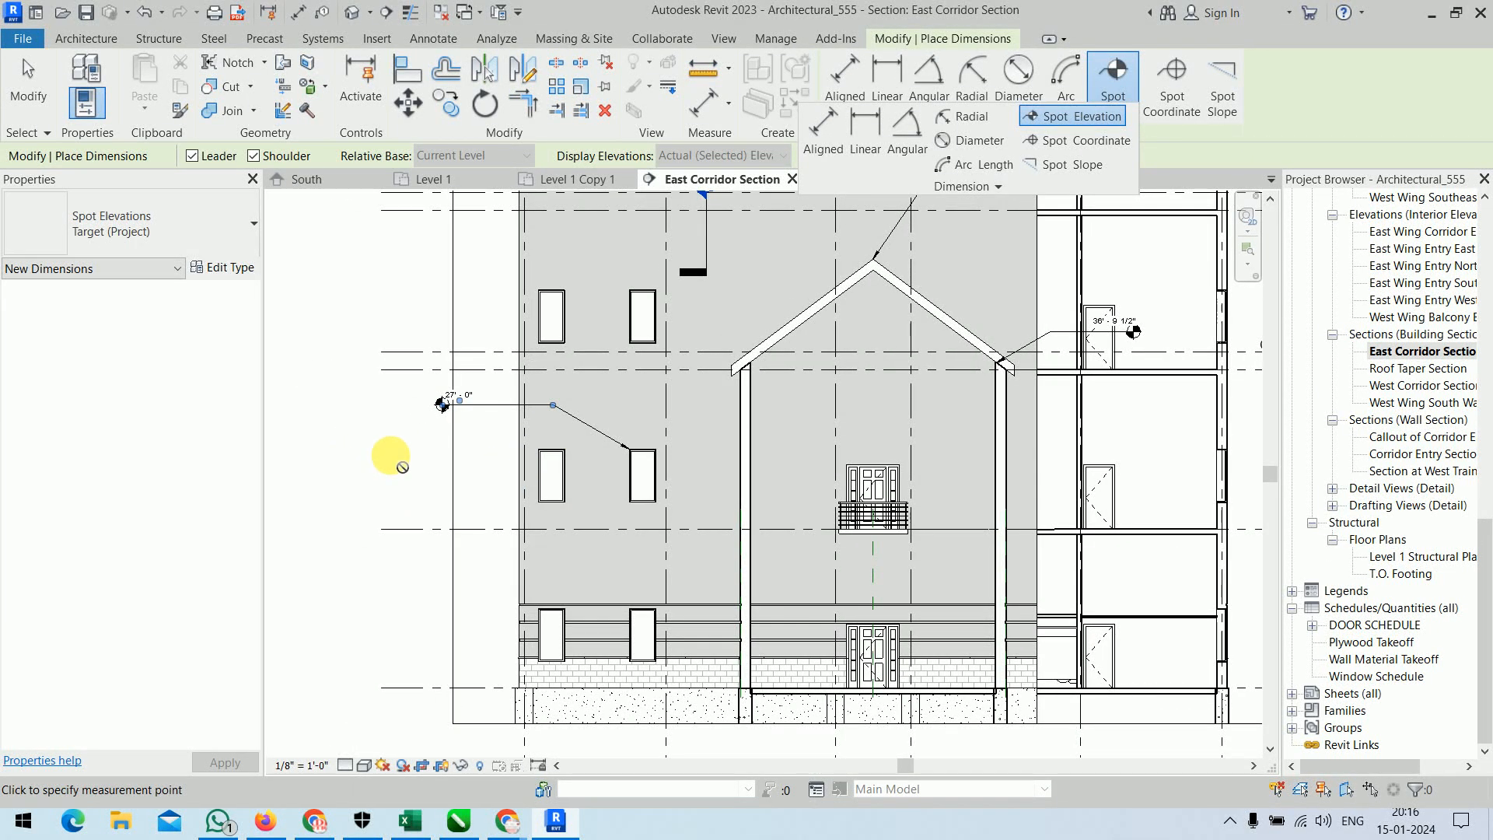
pyautogui.moveTo(1217, 359); pyautogui.dragTo(962, 336, button='middle')
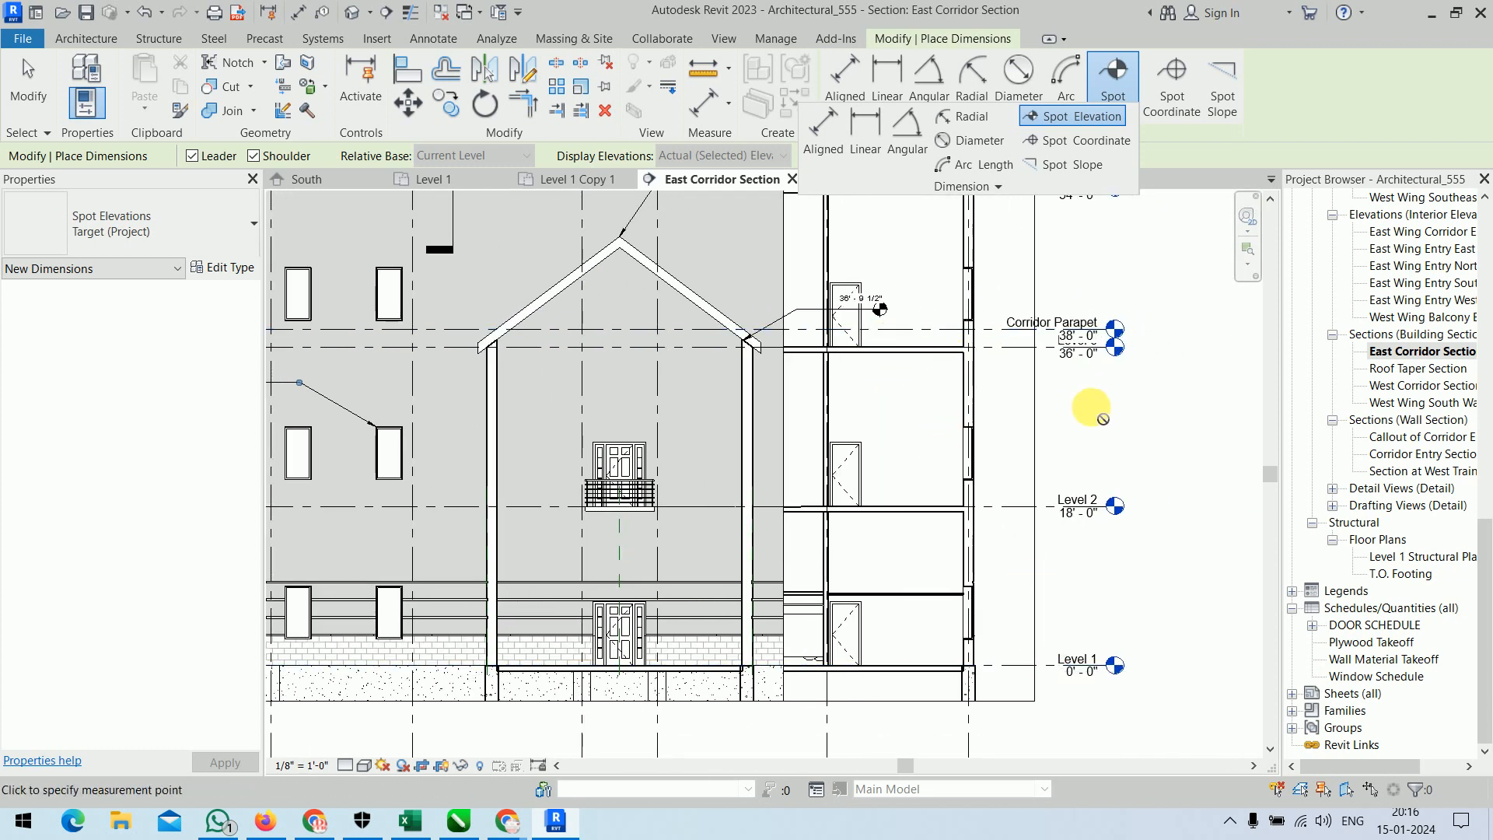
pyautogui.rightClick(1142, 246)
pyautogui.click(1154, 253)
pyautogui.rightClick(1138, 240)
pyautogui.click(1146, 245)
# Return to the Level 1 Copy 1 floor plan and place a spot coordinate on the corridor wall corner at grid B, its text above grid 1.
pyautogui.scroll(5, 1167, 246)
pyautogui.click(564, 180)
pyautogui.scroll(-6, 789, 395)
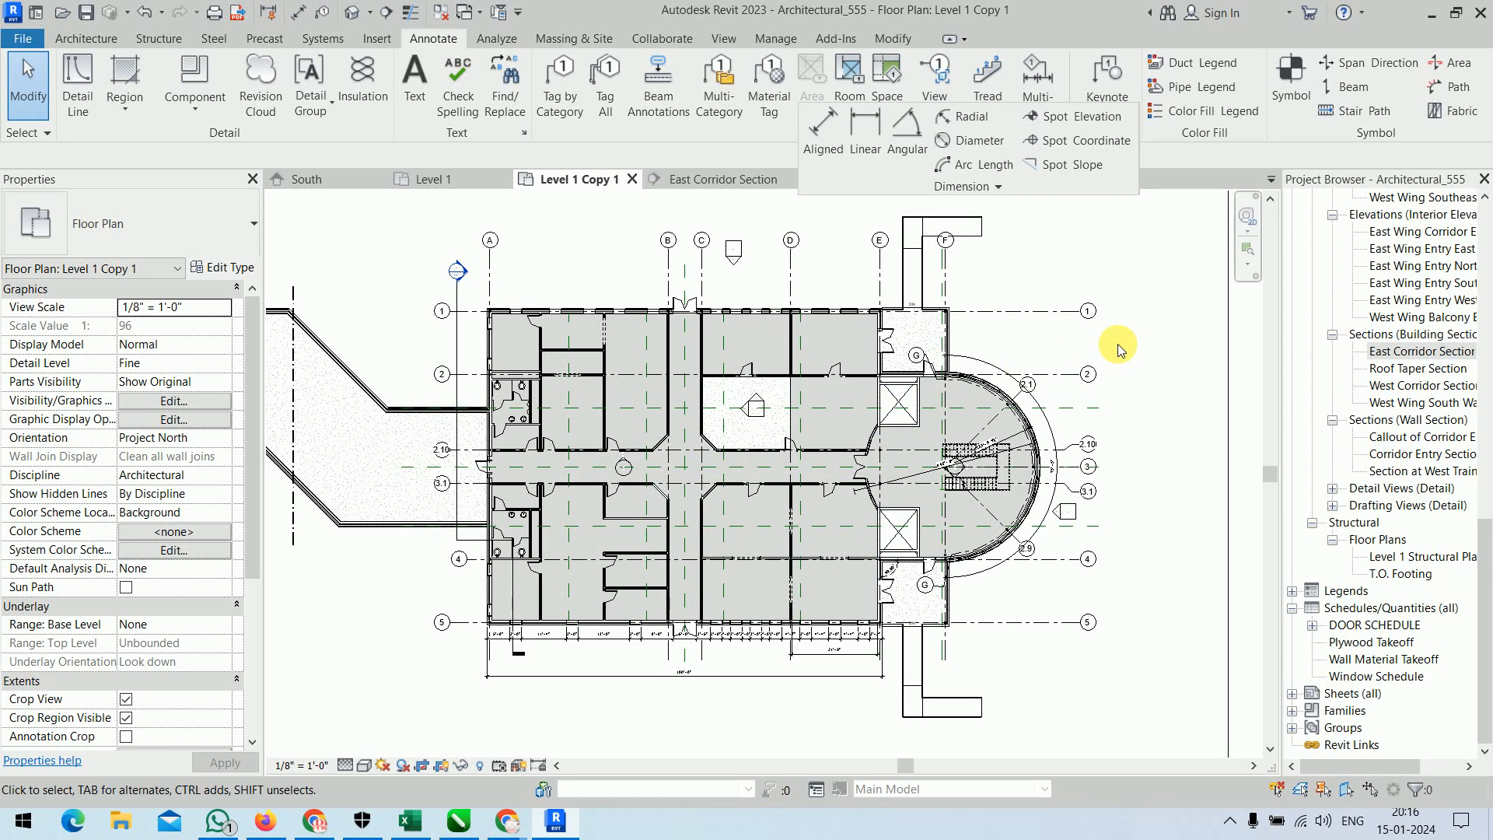
pyautogui.click(1085, 140)
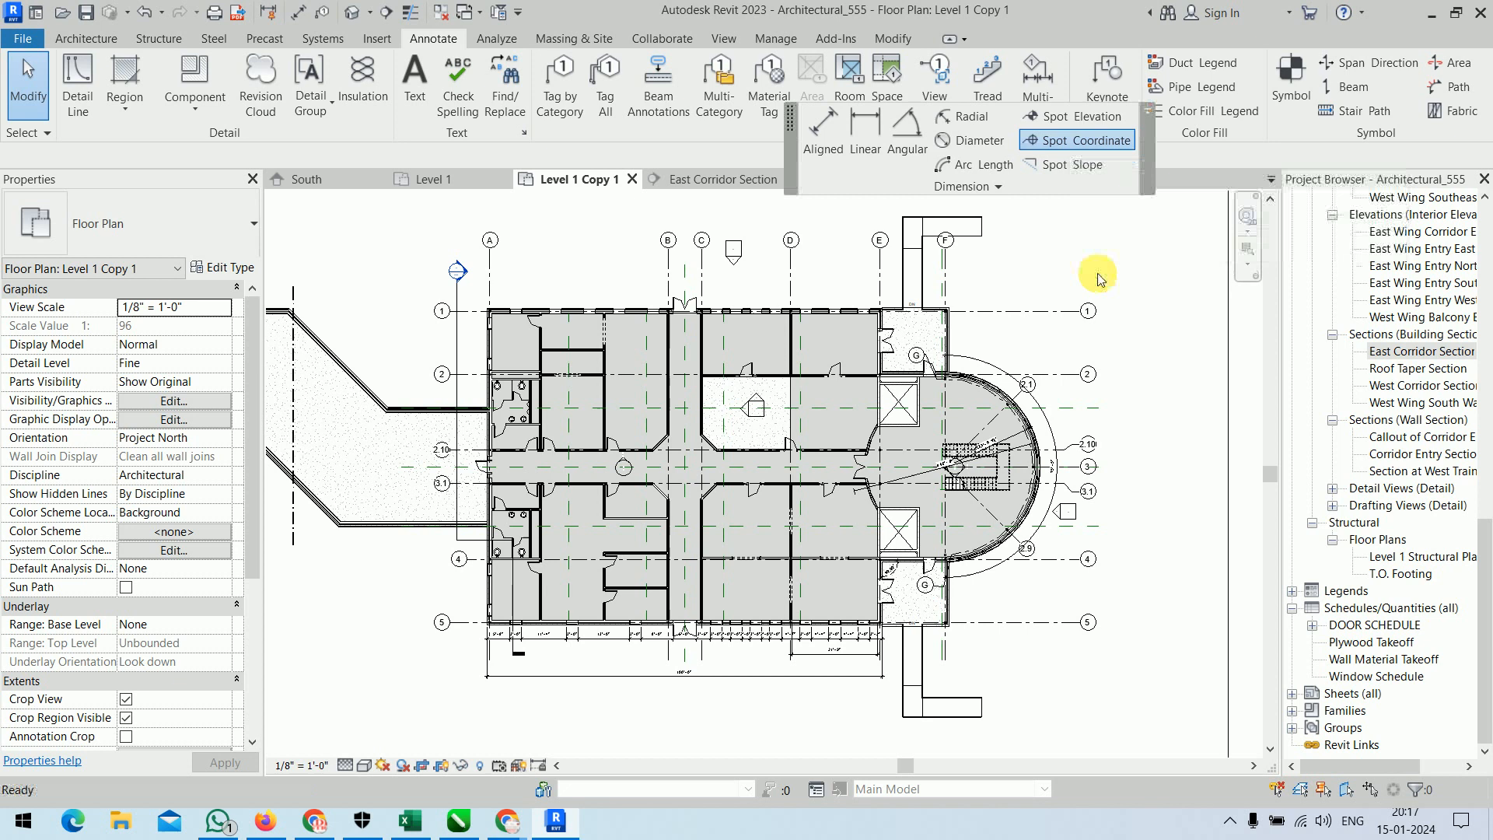
pyautogui.click(670, 438)
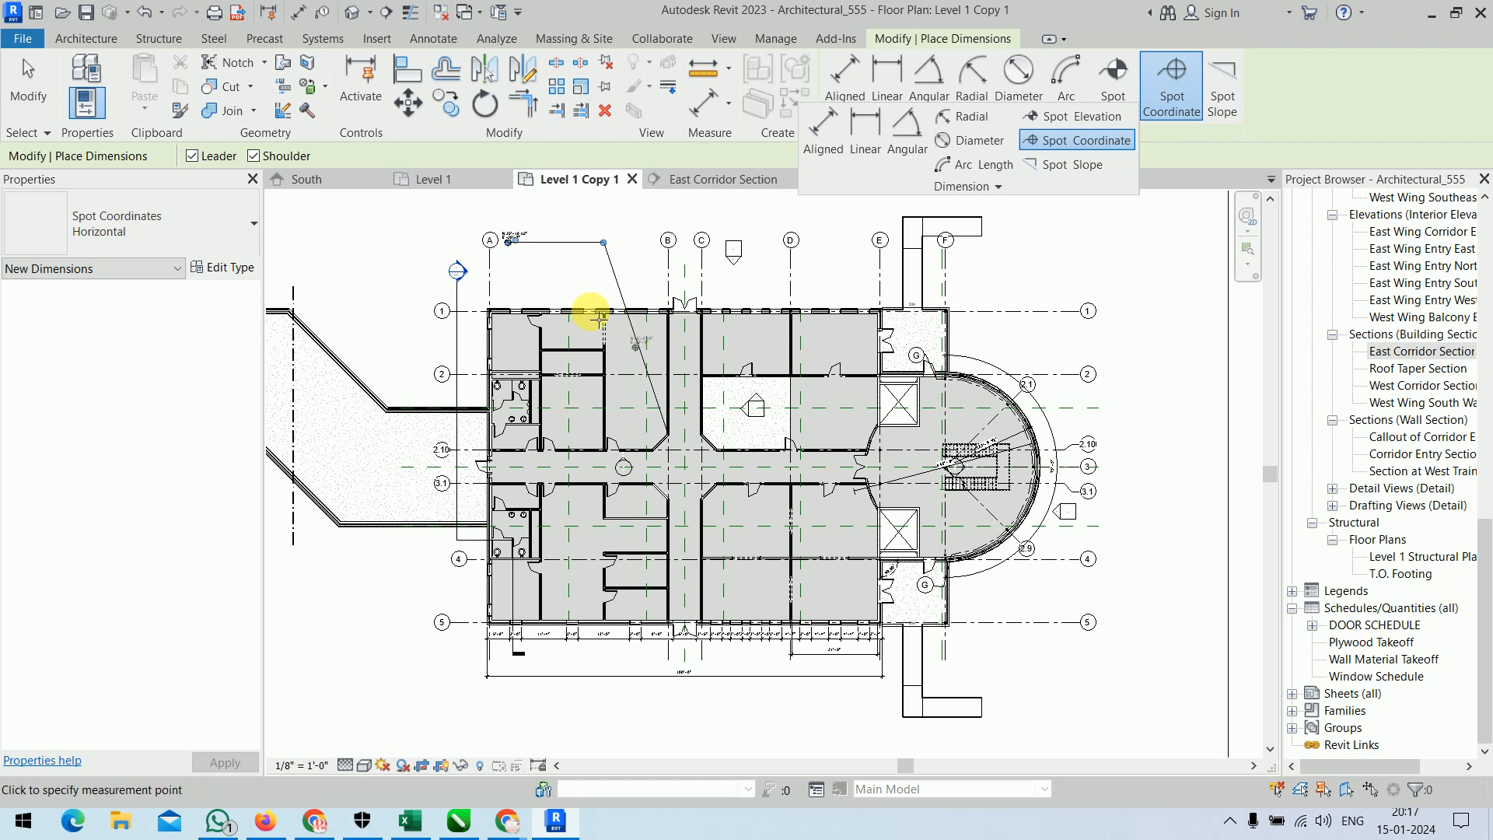
# Place a spot coordinate on the interior wall corner near grid 2 above the restrooms, with its text inside the adjoining corner room.
pyautogui.scroll(4, 497, 248)
pyautogui.scroll(3, 579, 482)
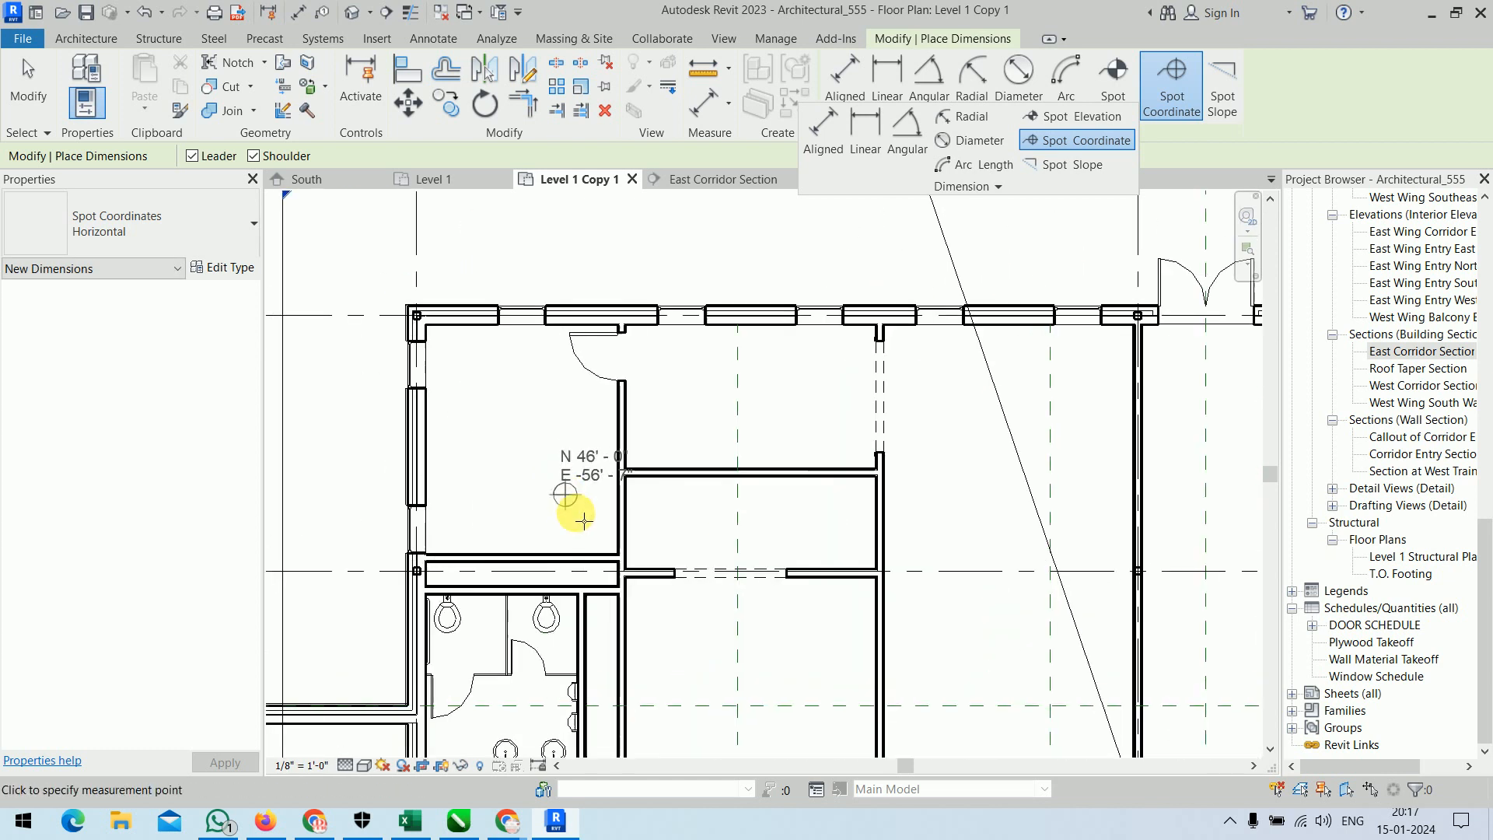
pyautogui.click(622, 566)
pyautogui.click(587, 490)
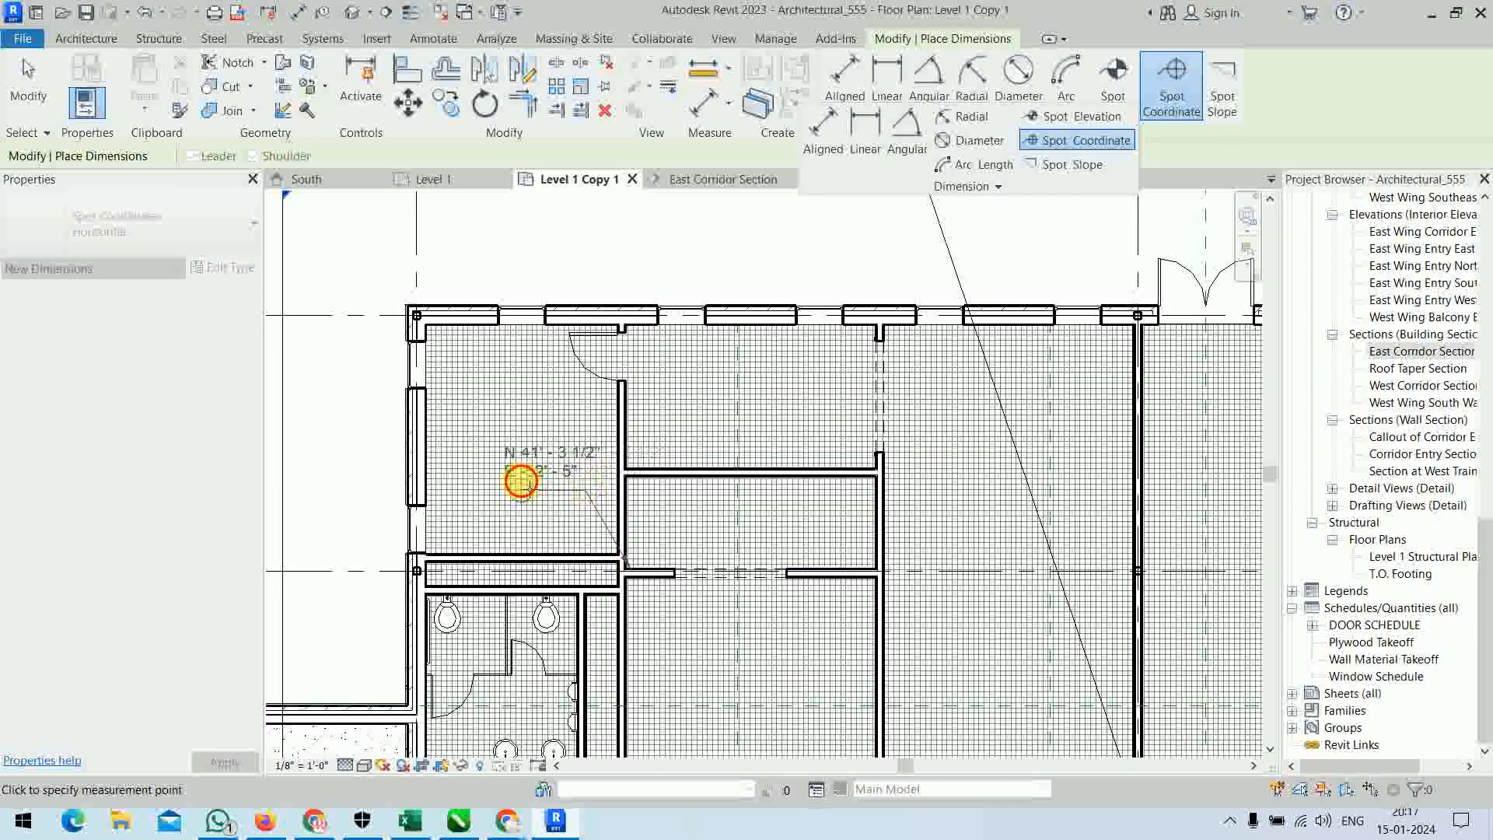
pyautogui.click(519, 490)
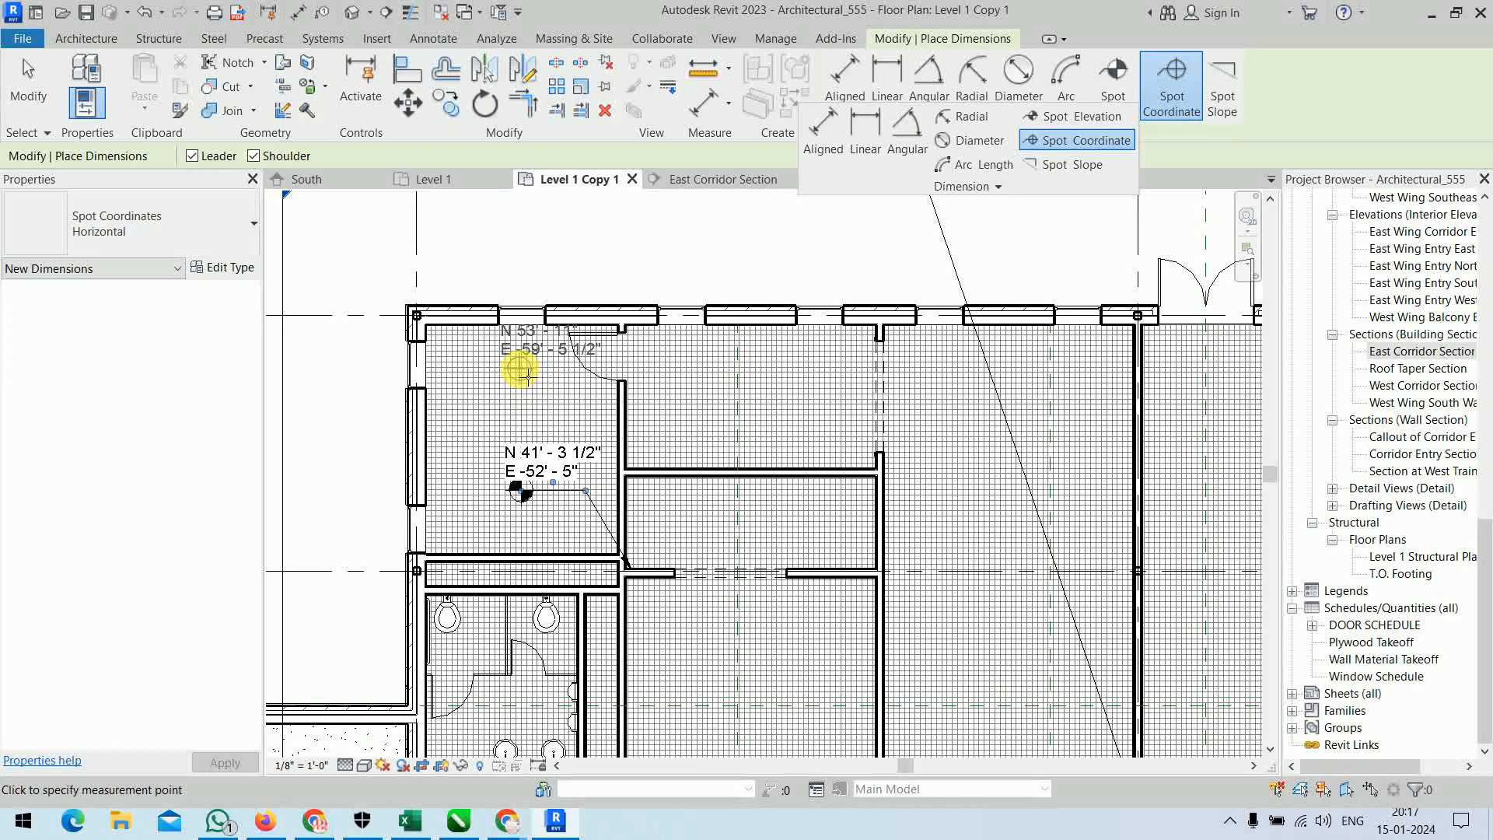
# Place a spot coordinate on the partition wall junction near grid 2, with its text inside the large room beside the corridor, and finish.
pyautogui.scroll(6, 682, 391)
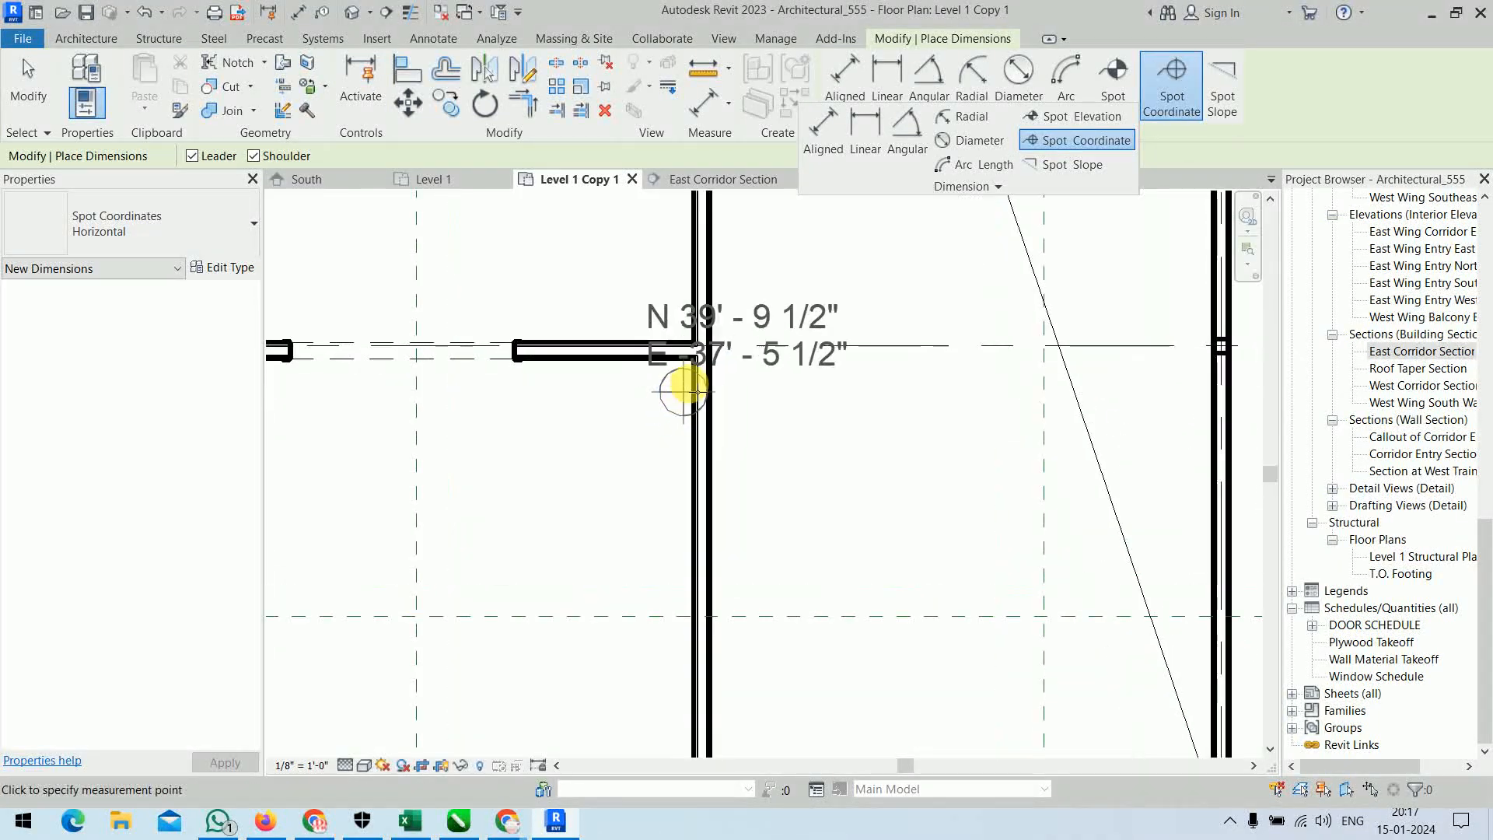
pyautogui.click(696, 358)
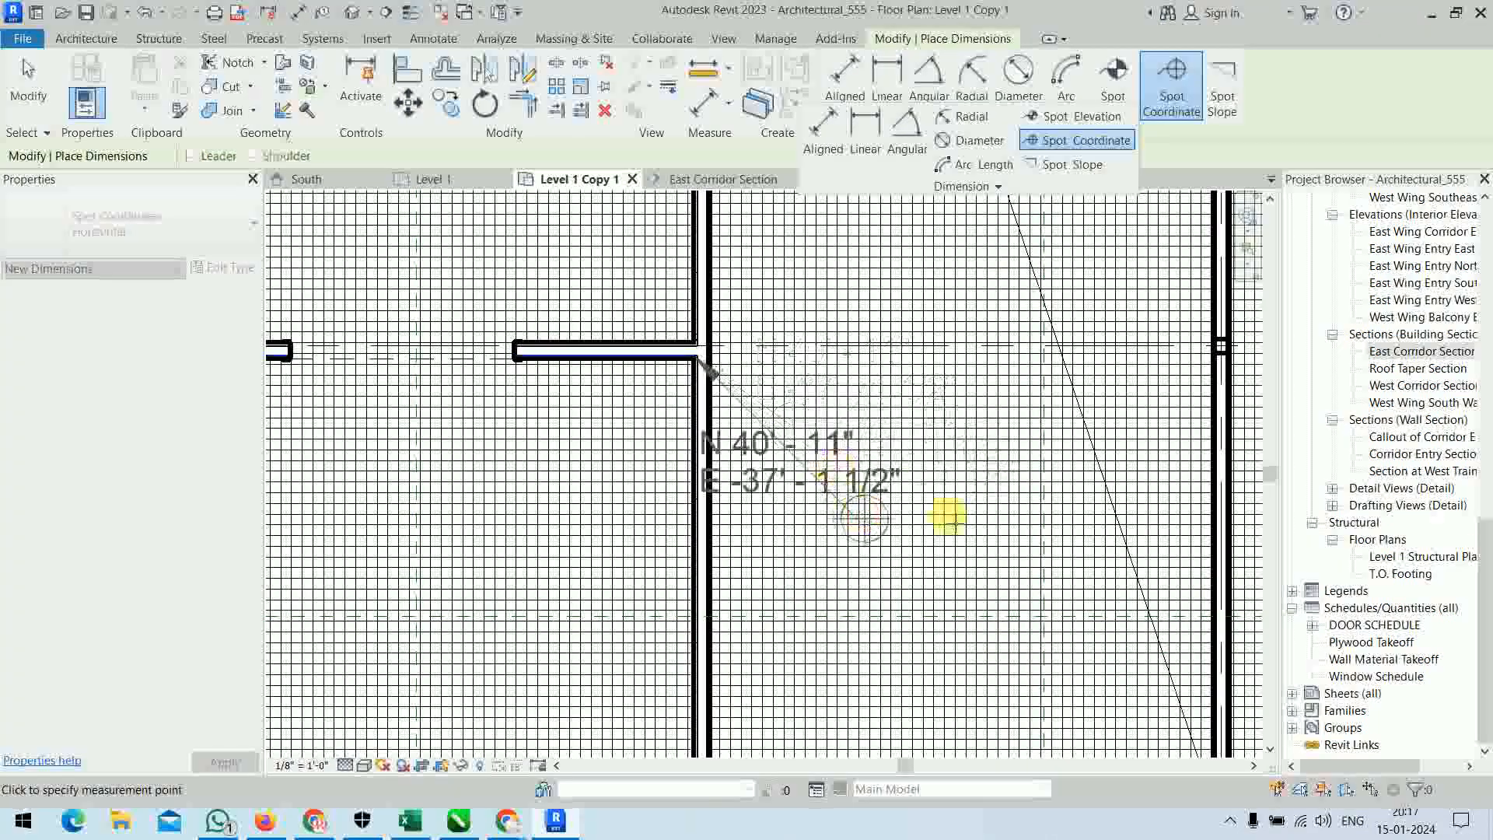
pyautogui.click(997, 520)
pyautogui.scroll(-4, 828, 293)
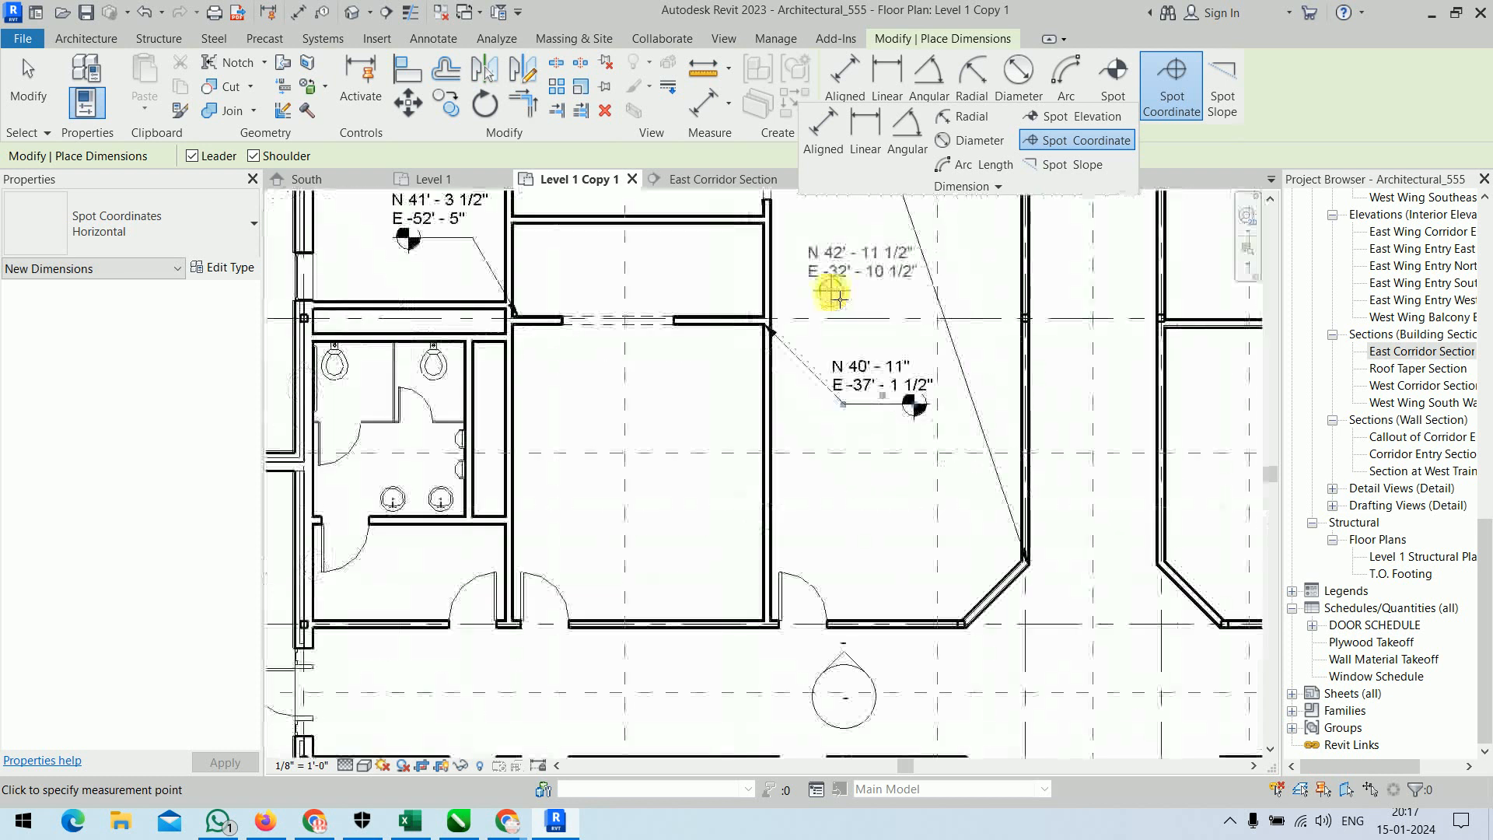
pyautogui.scroll(-5, 833, 294)
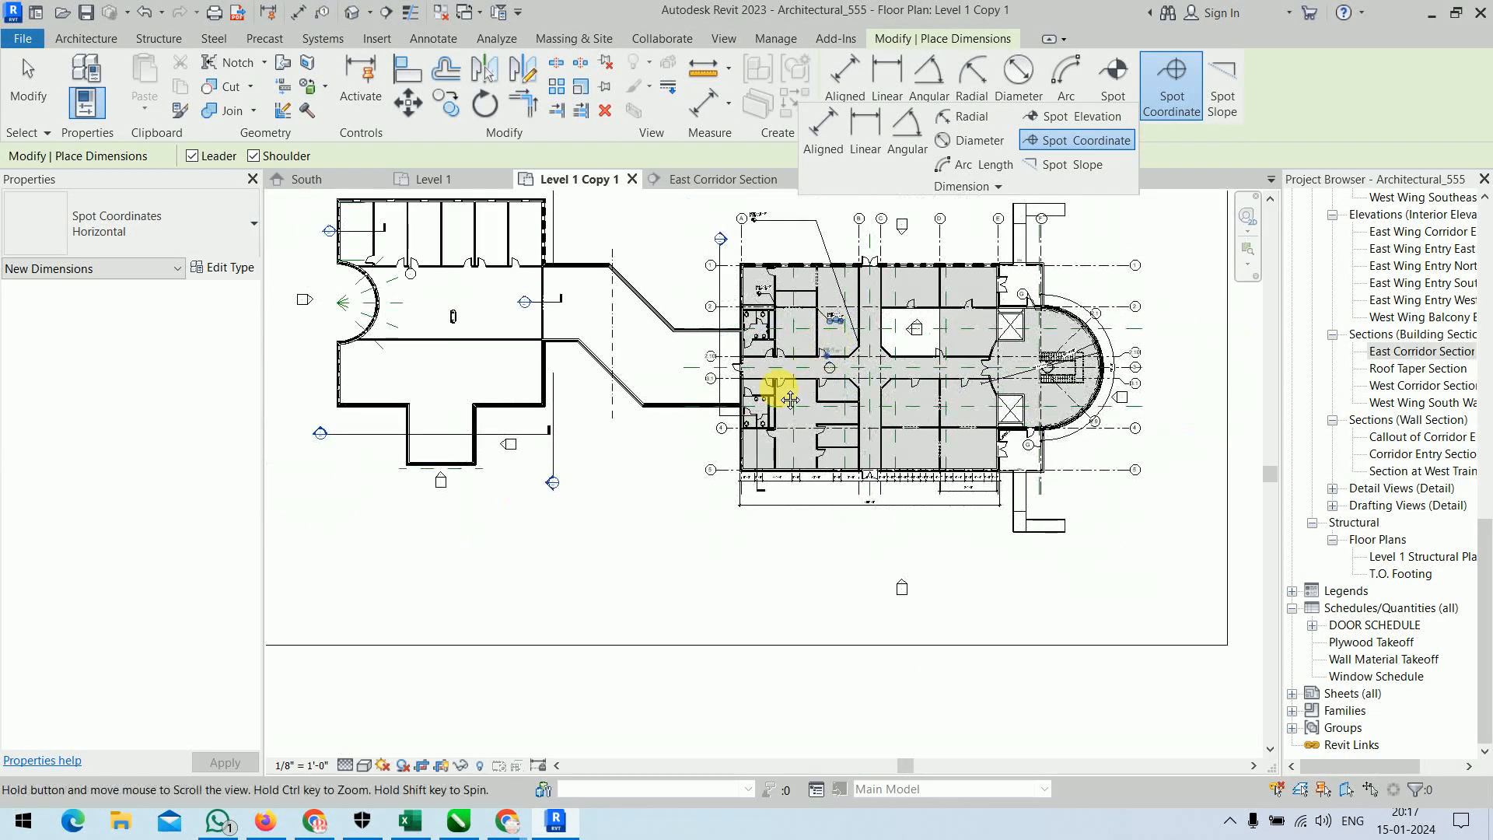
pyautogui.rightClick(1076, 347)
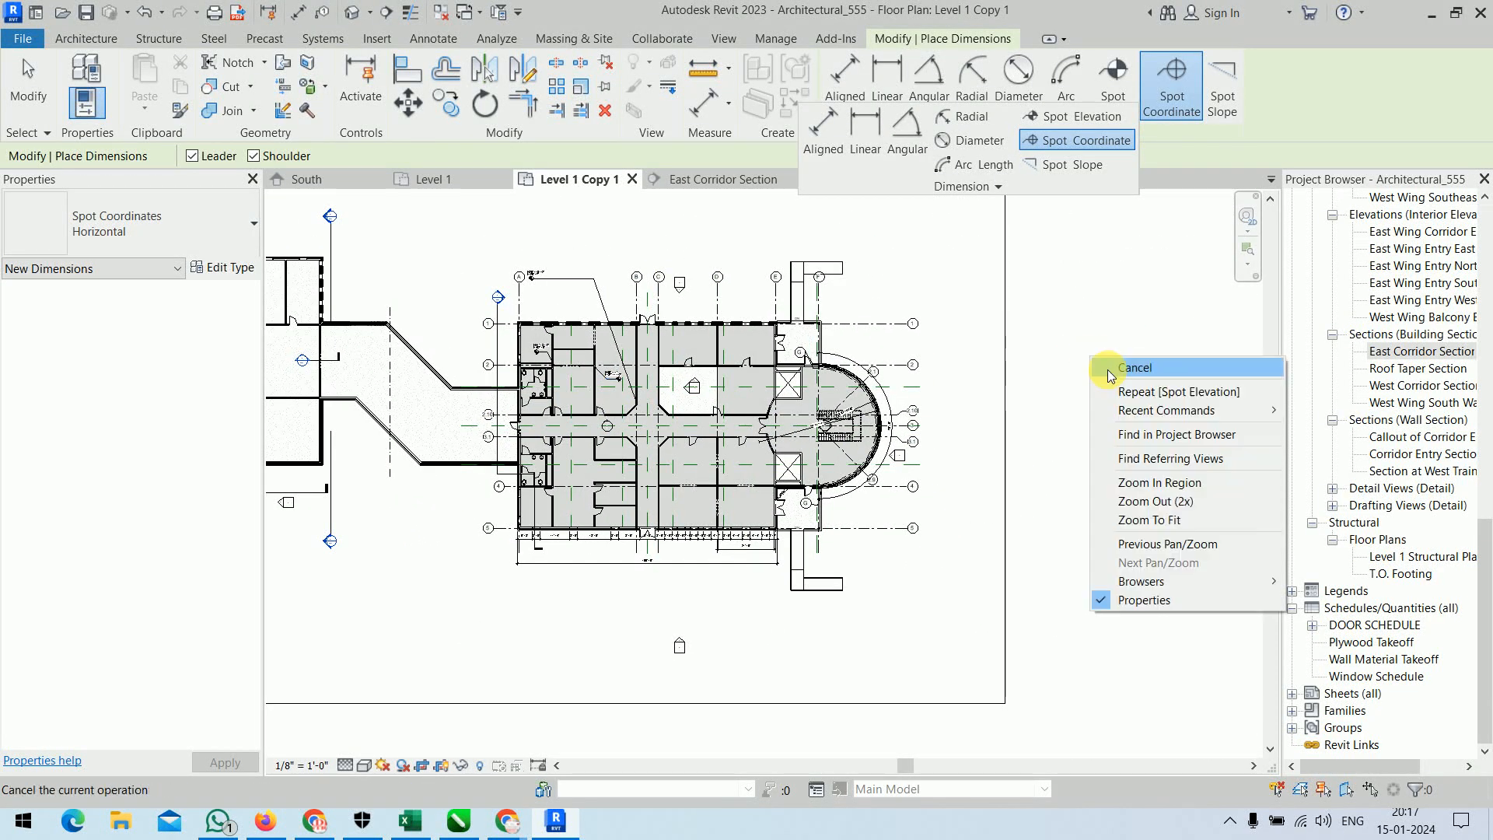
pyautogui.click(1120, 367)
# Draw a wall section along grid 3.1 through the lower stair flight in the semicircular end, running from before the first riser to beyond the landing.
pyautogui.scroll(6, 954, 461)
pyautogui.moveTo(836, 420); pyautogui.dragTo(913, 516, button='middle')
pyautogui.scroll(2, 685, 498)
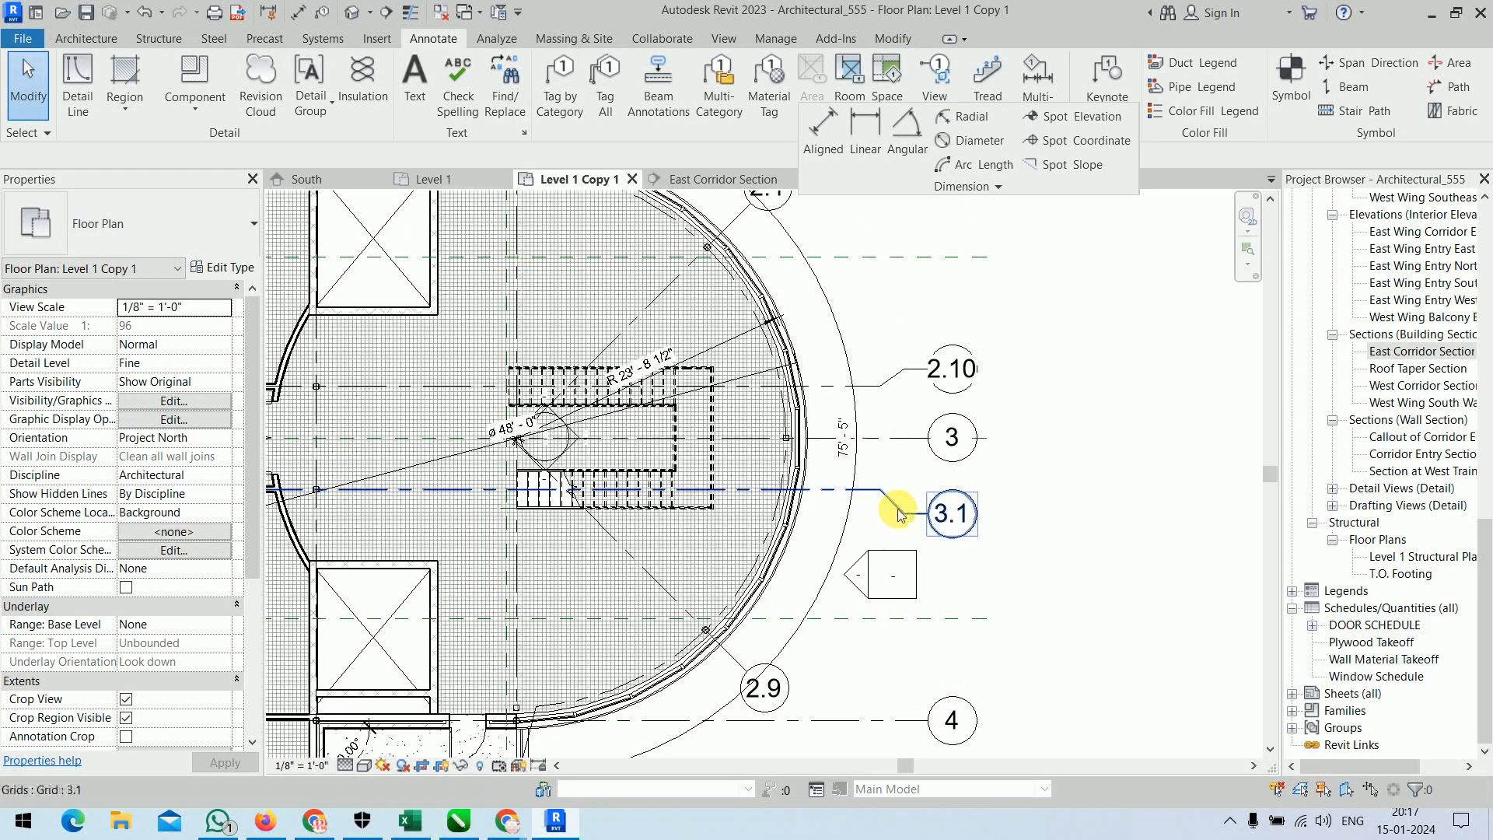
pyautogui.scroll(1, 684, 497)
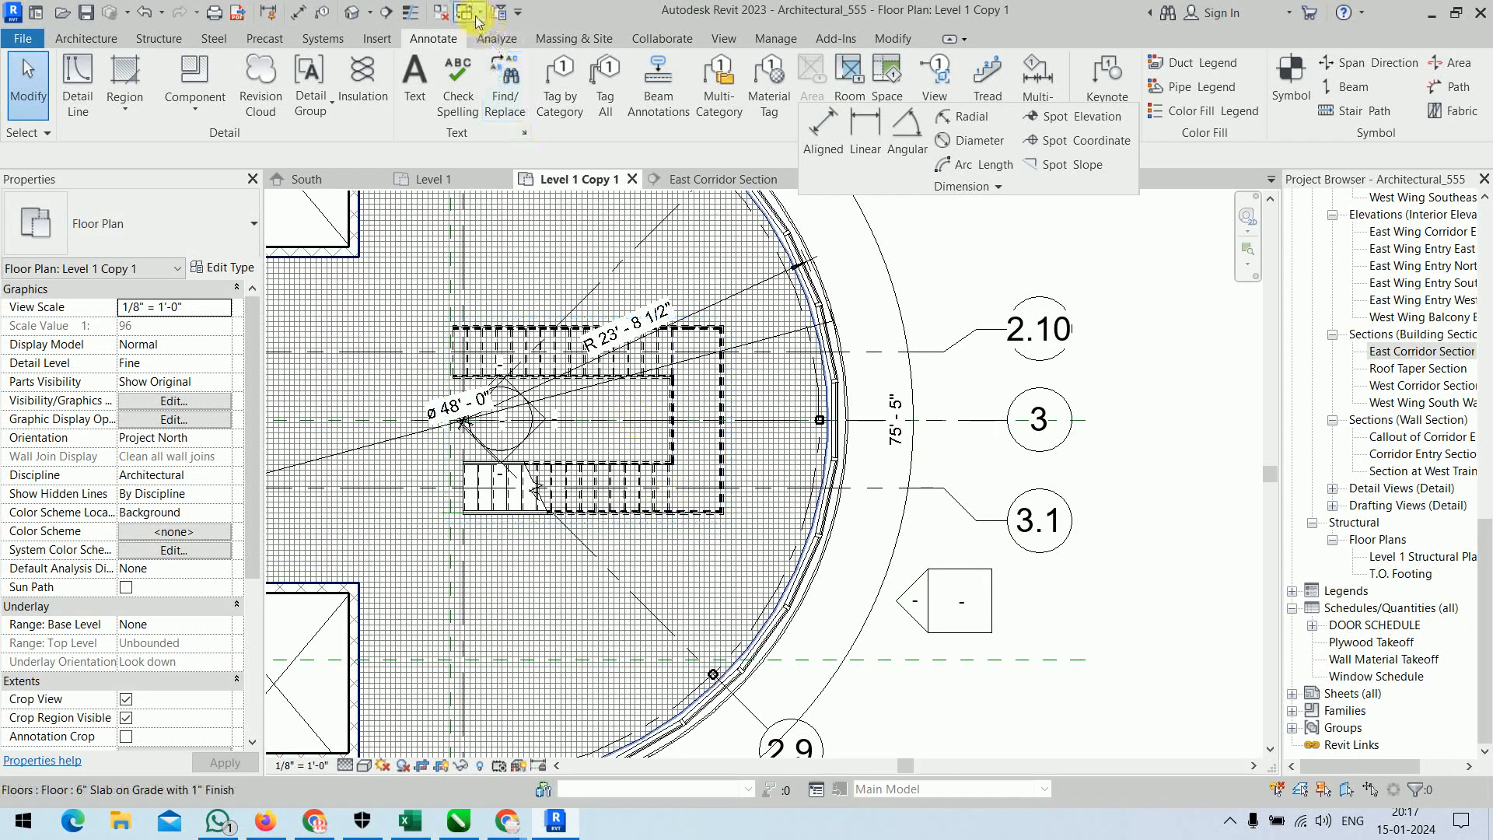
pyautogui.click(385, 13)
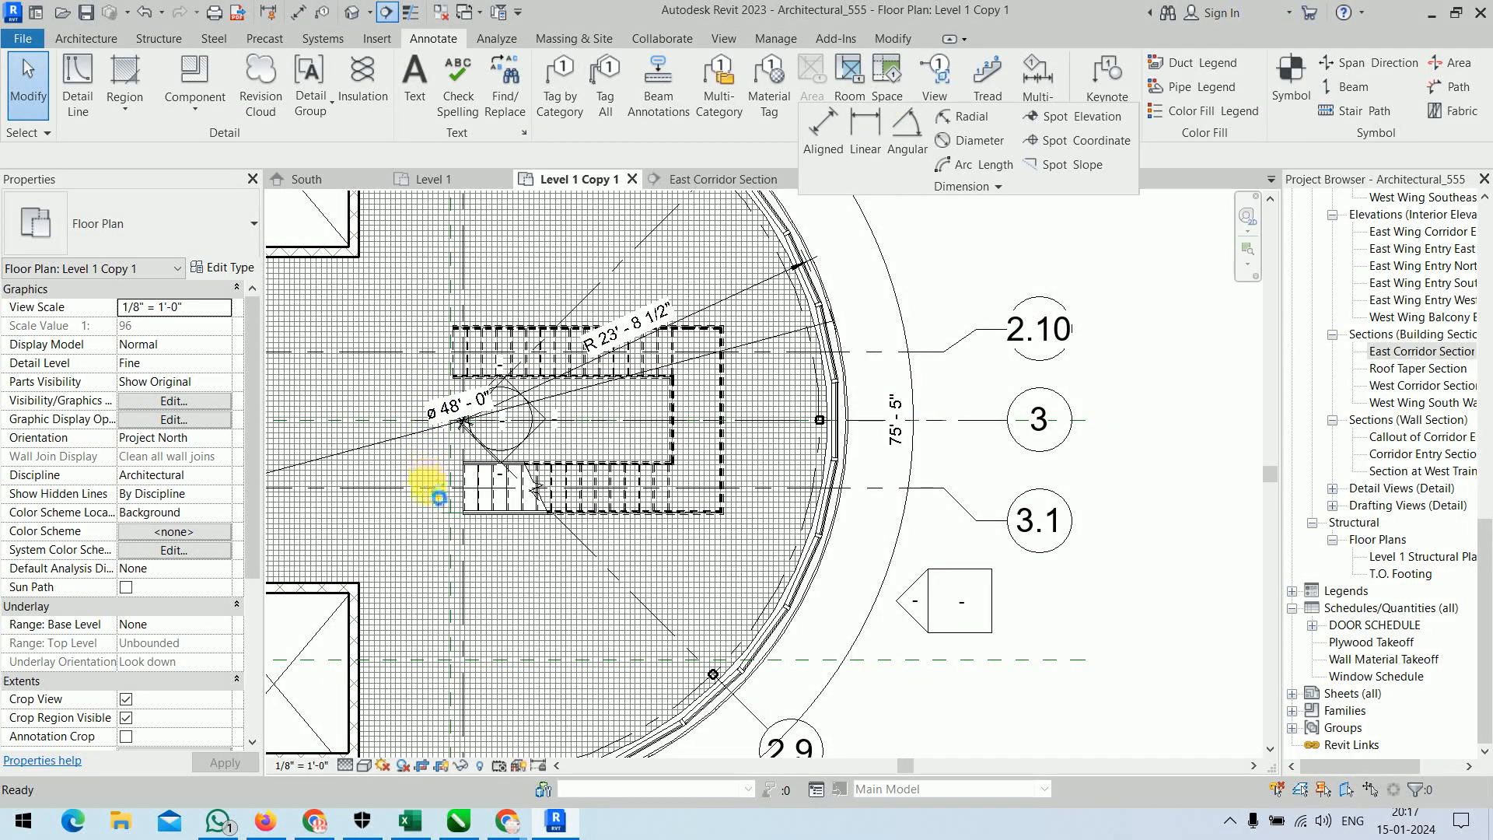
pyautogui.scroll(2, 433, 498)
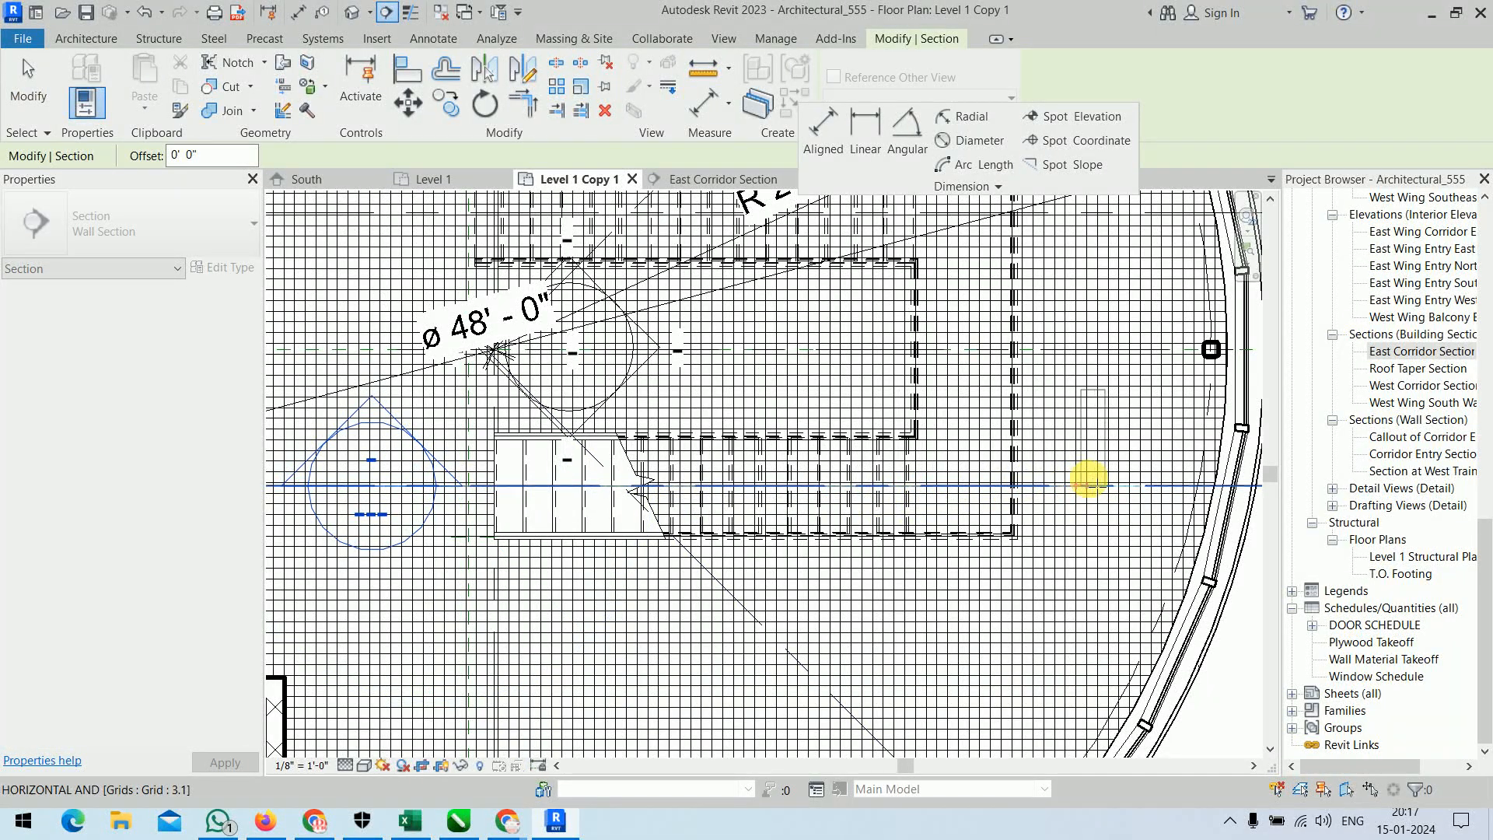
pyautogui.click(1104, 483)
pyautogui.scroll(-3, 1042, 486)
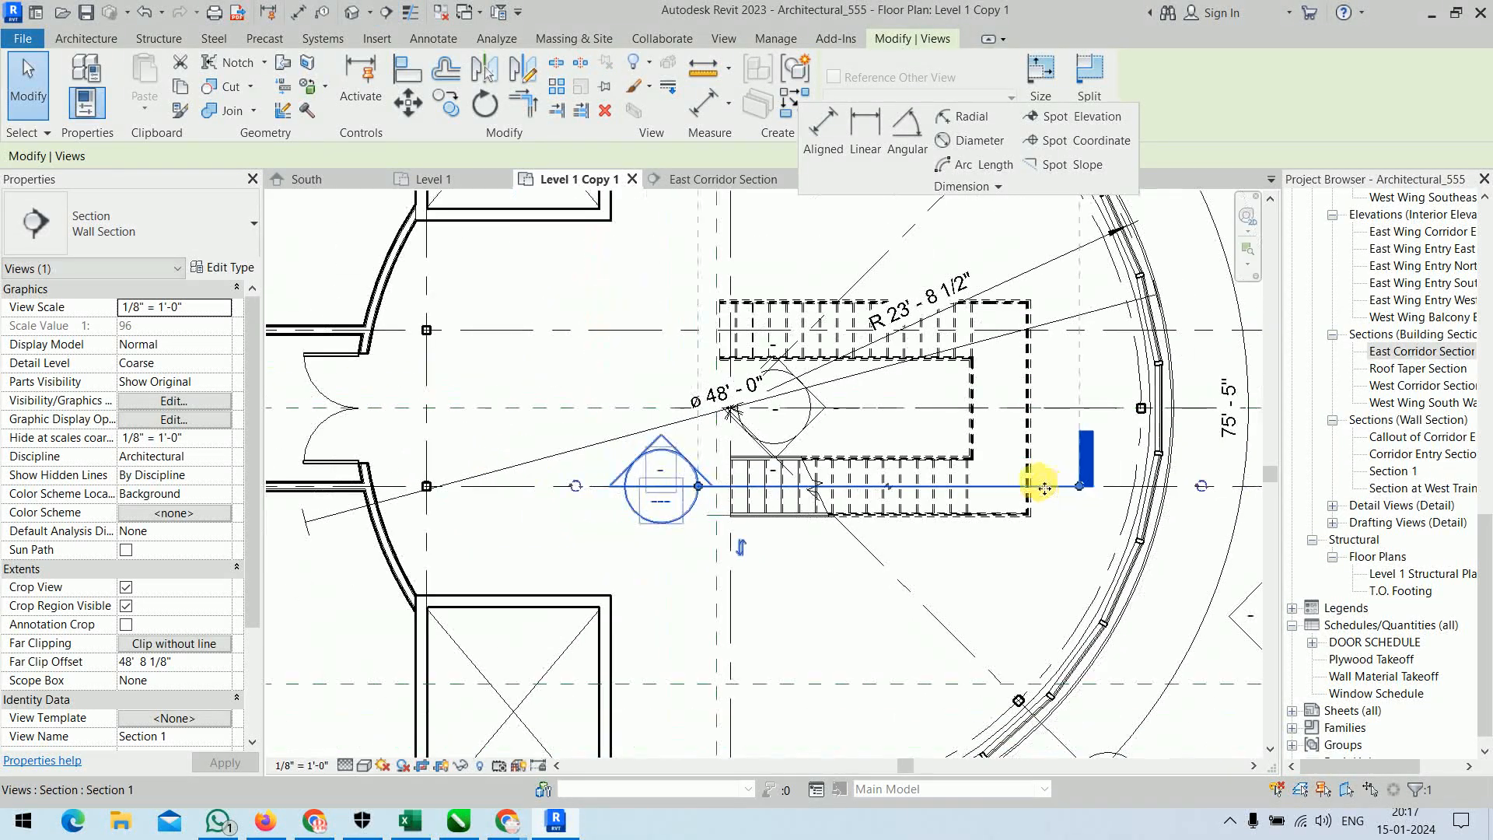
# Pull the new section's far clip in to about 4' 8" so its depth ends within the stair.
pyautogui.scroll(-4, 994, 520)
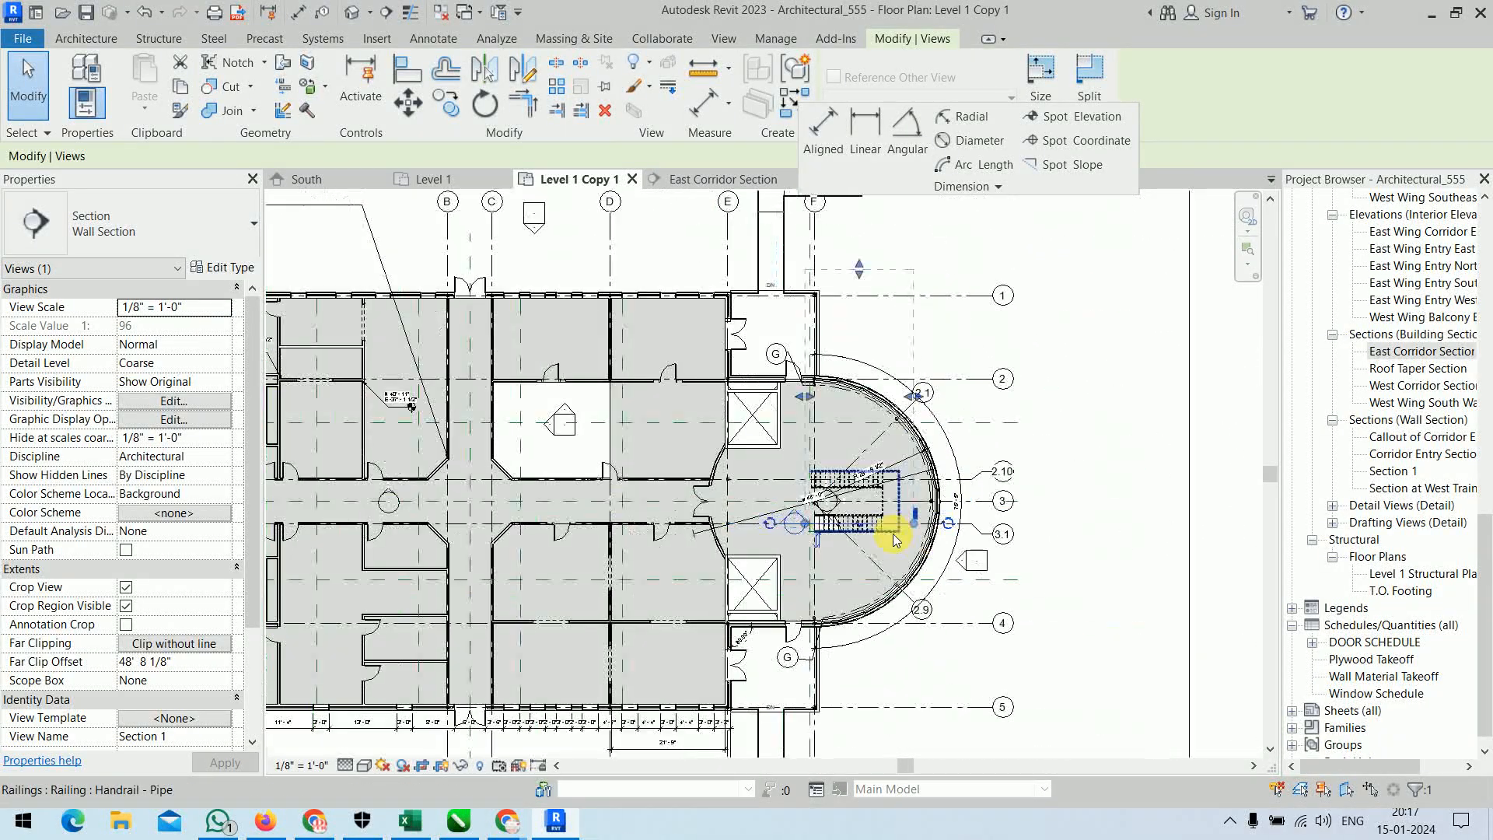
pyautogui.moveTo(859, 271); pyautogui.dragTo(855, 498)
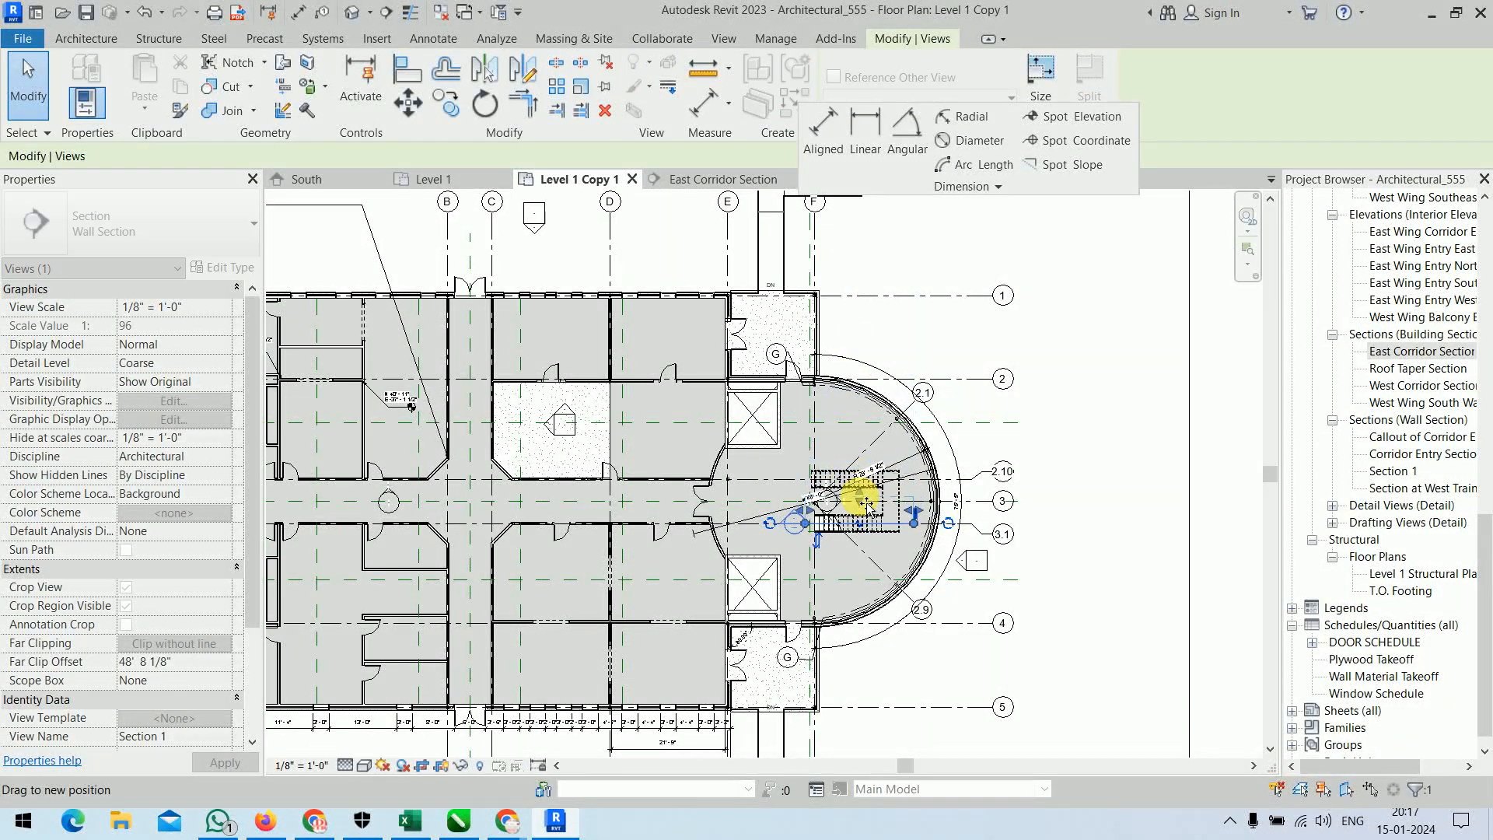
pyautogui.scroll(3, 877, 546)
pyautogui.scroll(3, 877, 547)
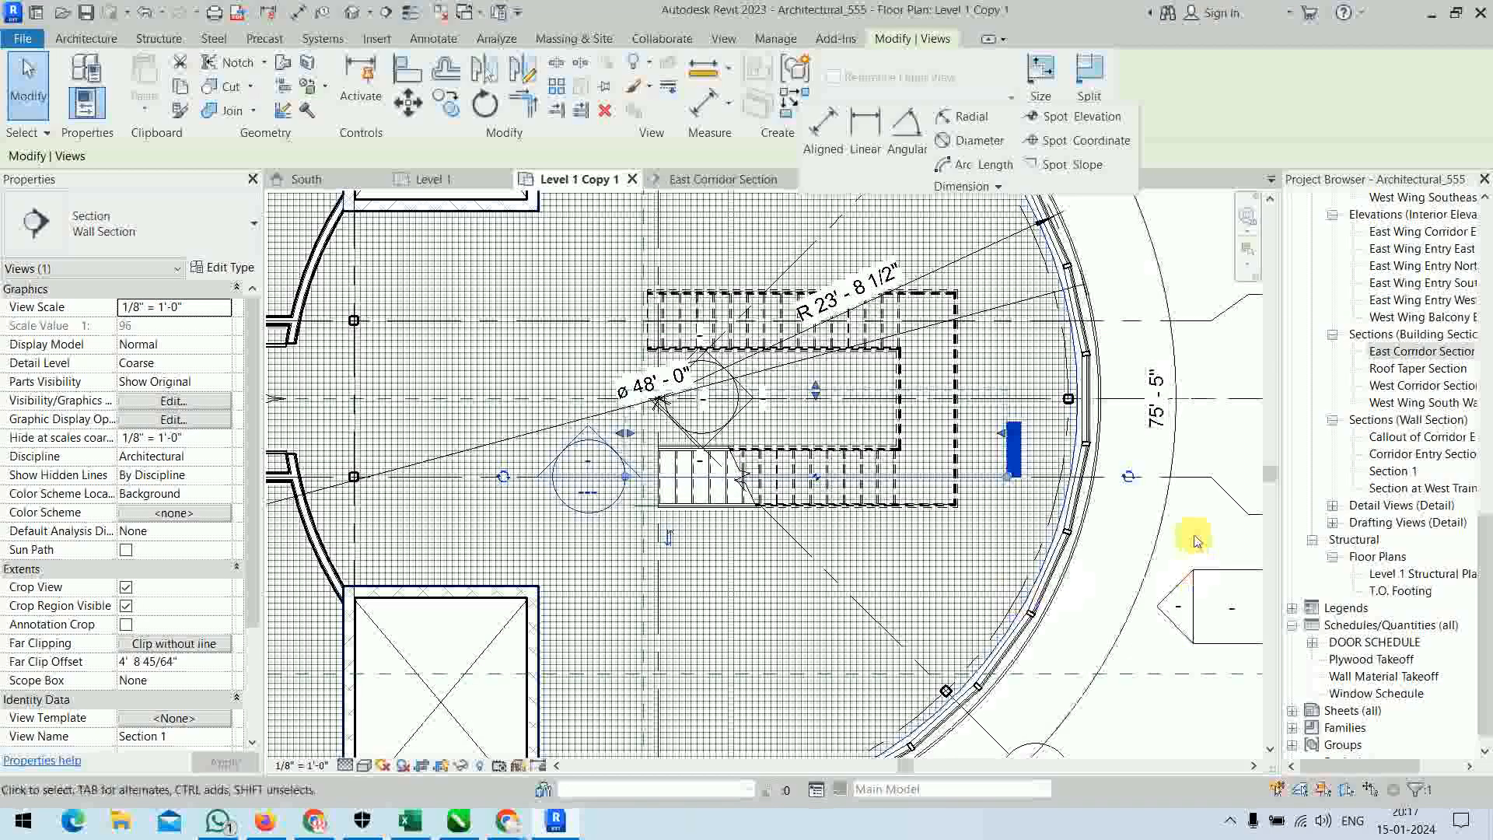
pyautogui.press('Escape')
# Open the view of the new section through the stair.
pyautogui.click(923, 478)
pyautogui.rightClick(924, 478)
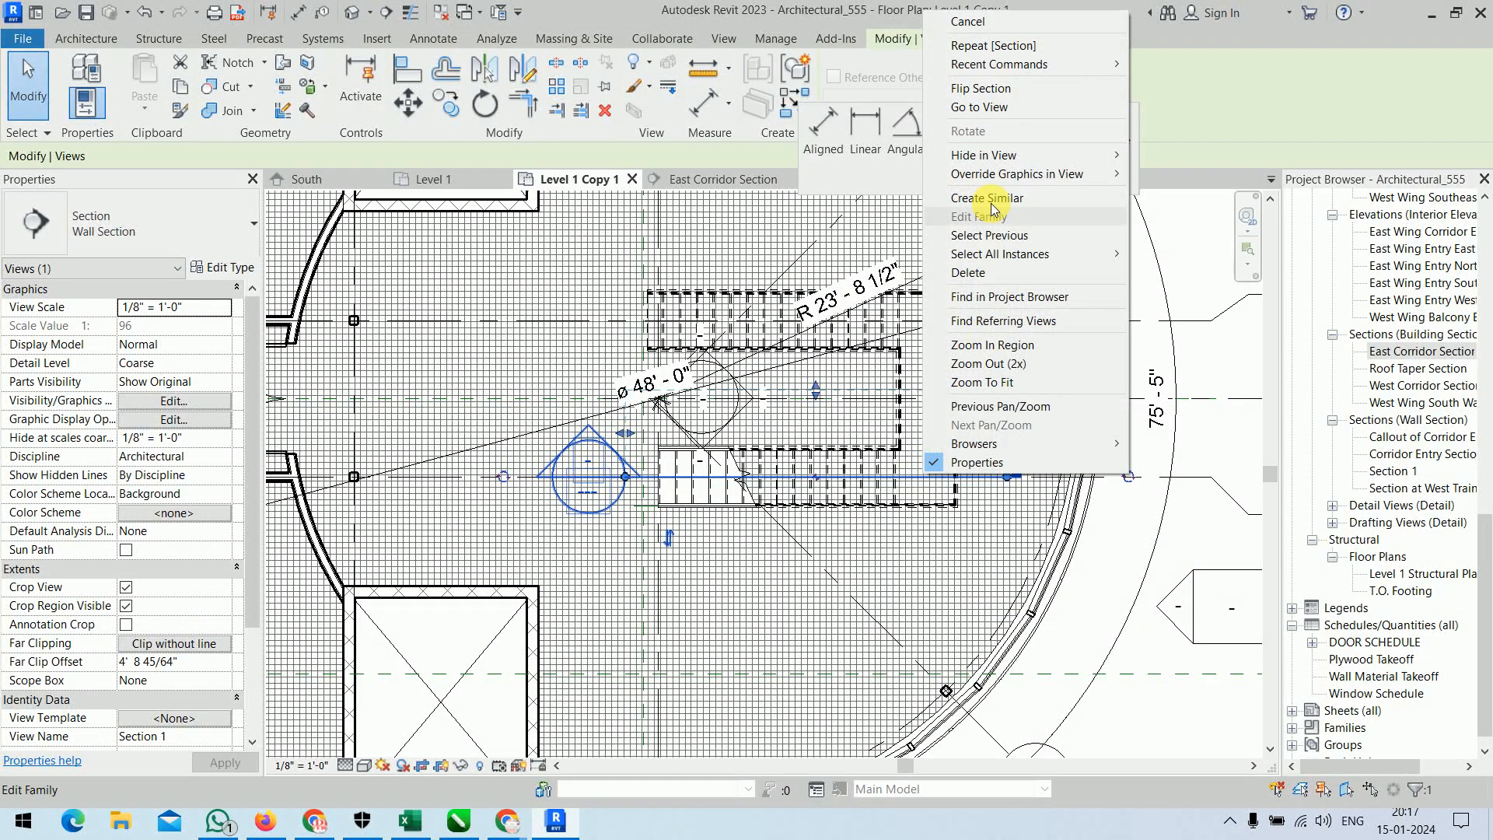
pyautogui.click(989, 186)
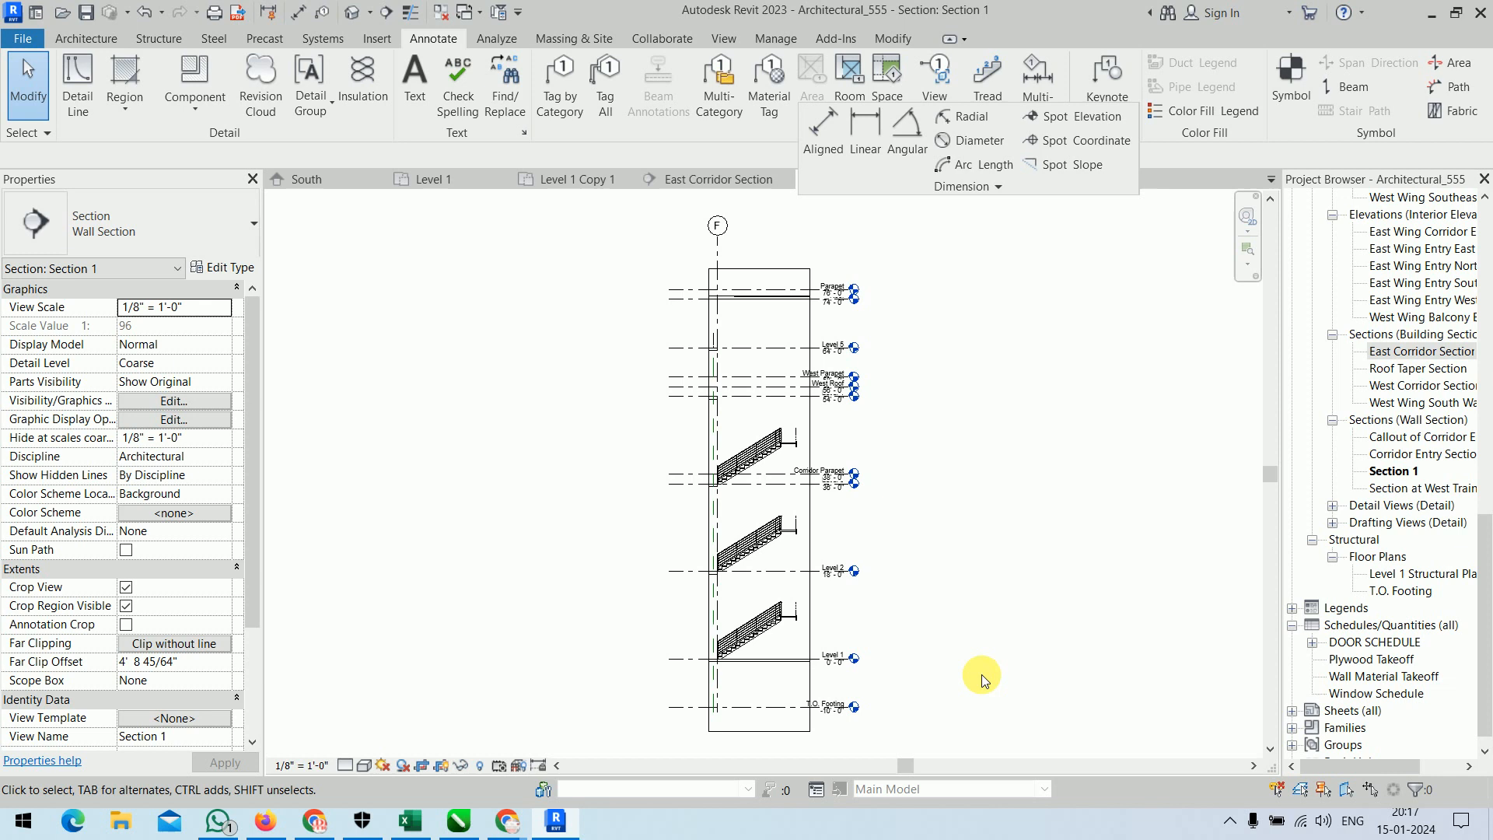
# Place a spot slope with the arrow representation on the underside of the Level 1 stair flight and finish.
pyautogui.scroll(3, 786, 624)
pyautogui.scroll(4, 786, 624)
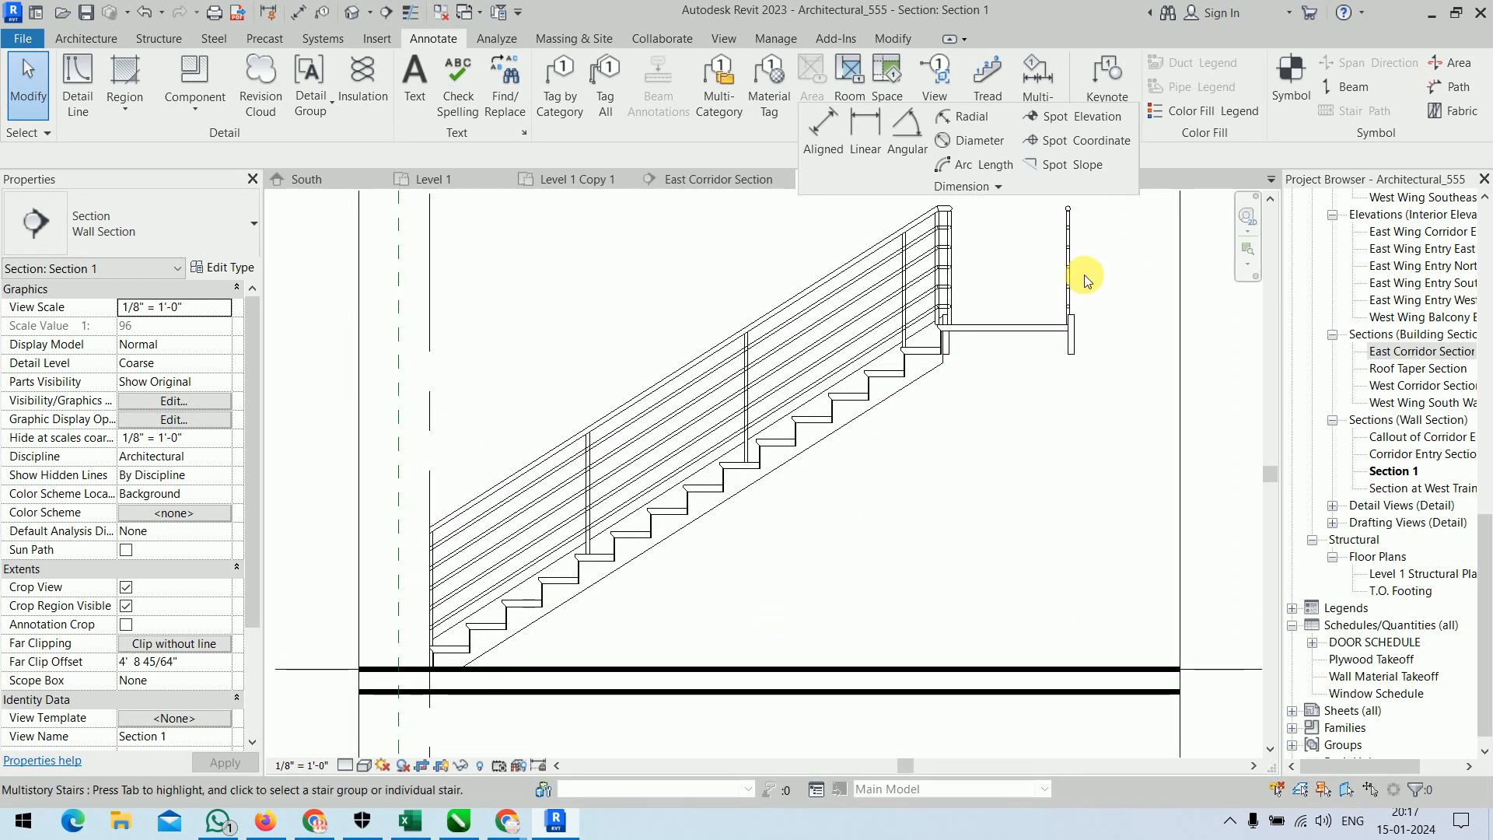
pyautogui.click(1066, 165)
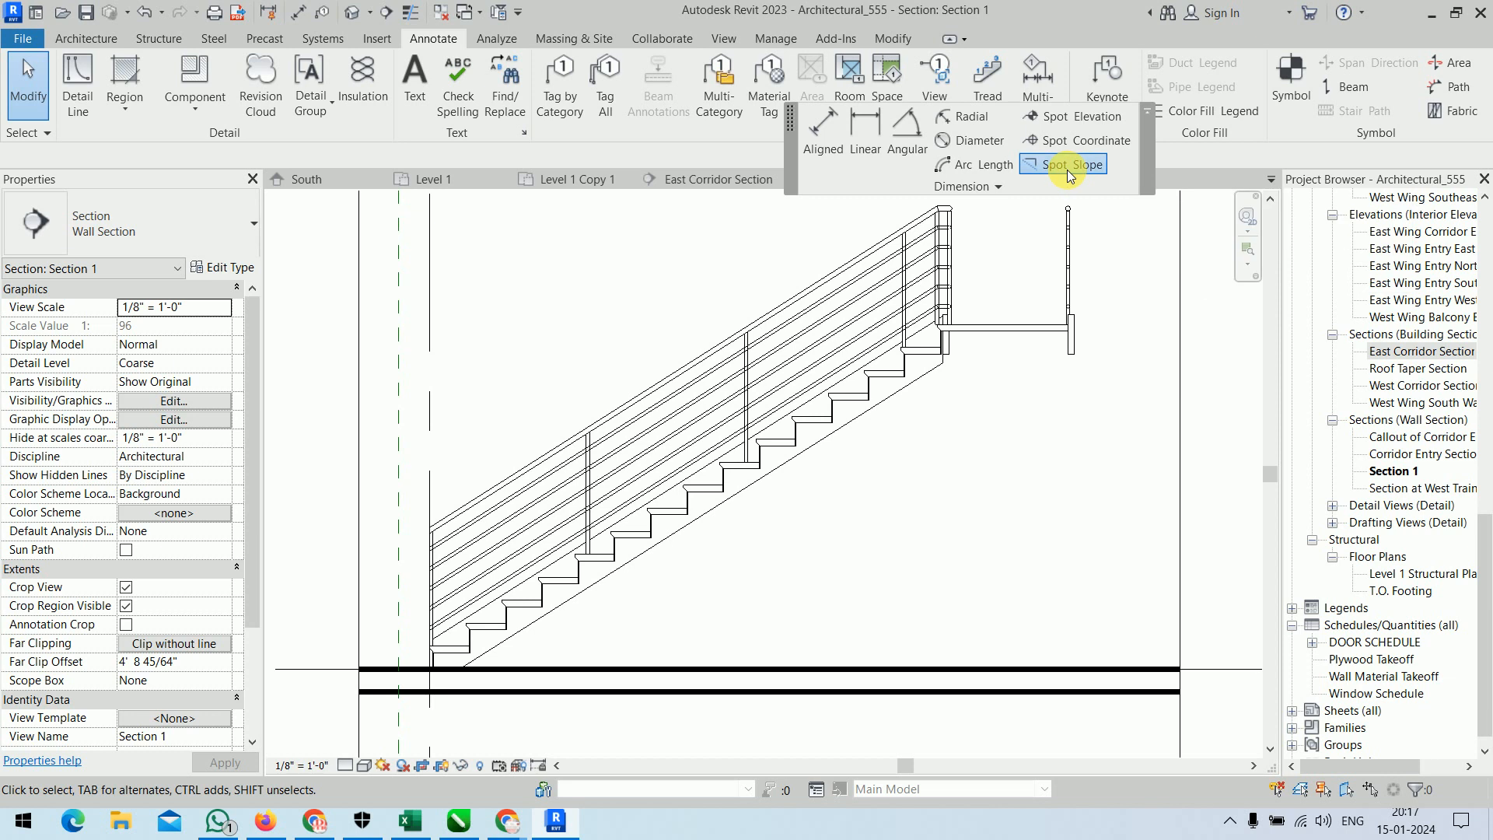
pyautogui.click(789, 479)
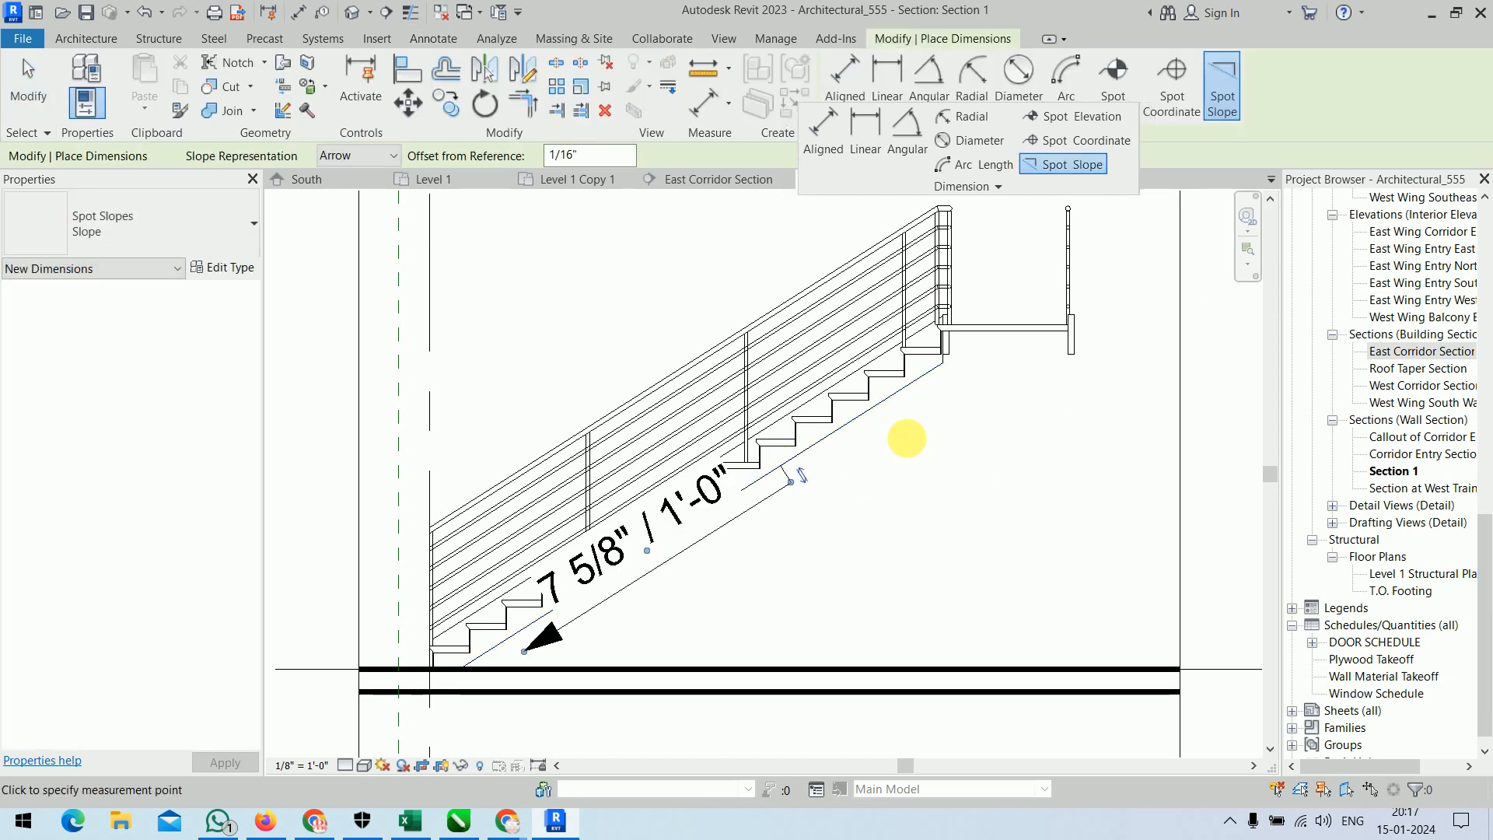
pyautogui.rightClick(908, 439)
pyautogui.click(933, 449)
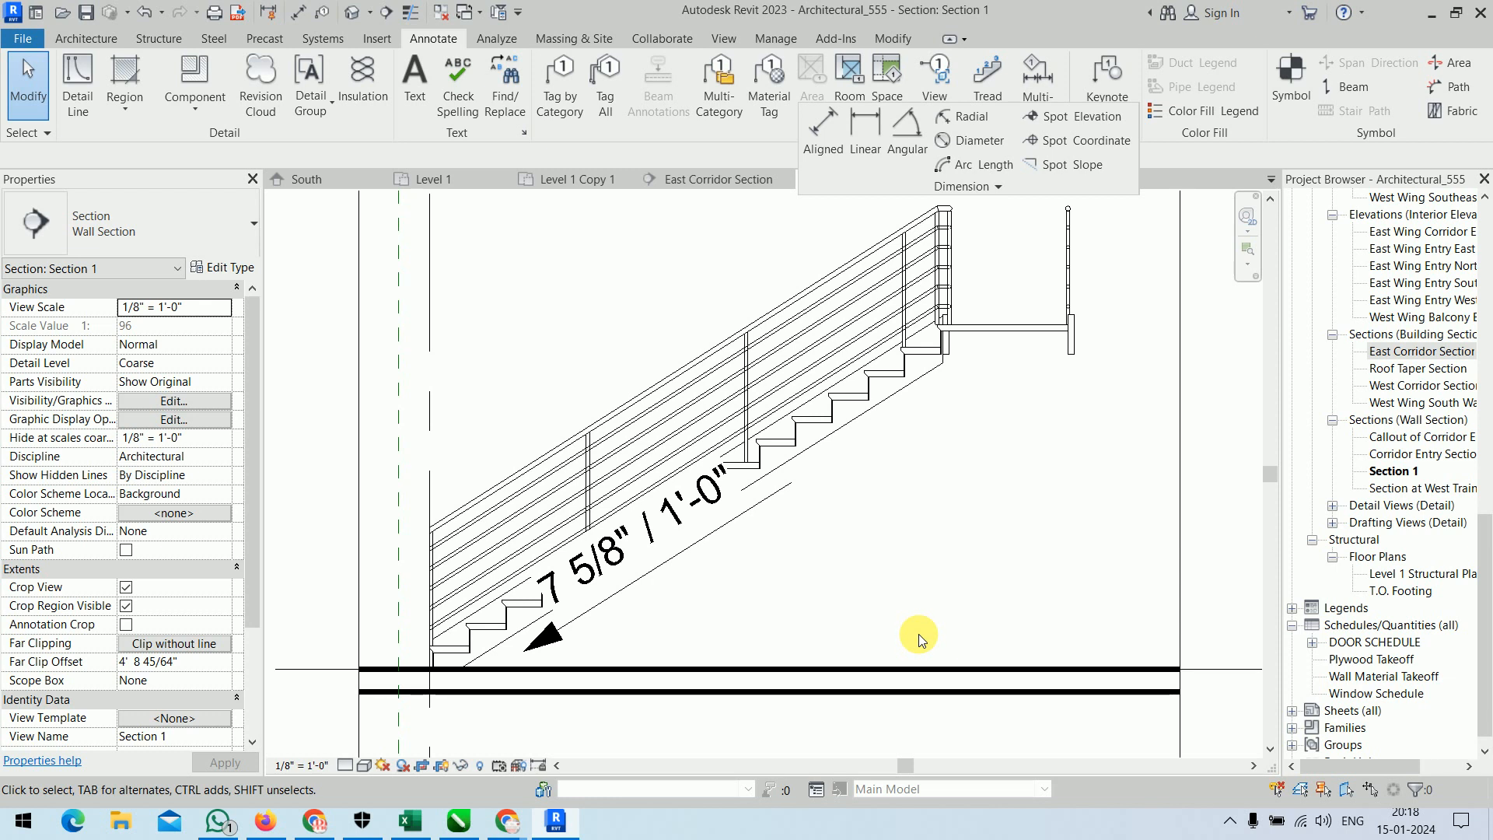
# Change the spot slope type's primary units format to Degrees with 0 decimal places and the ° unit symbol.
pyautogui.click(760, 511)
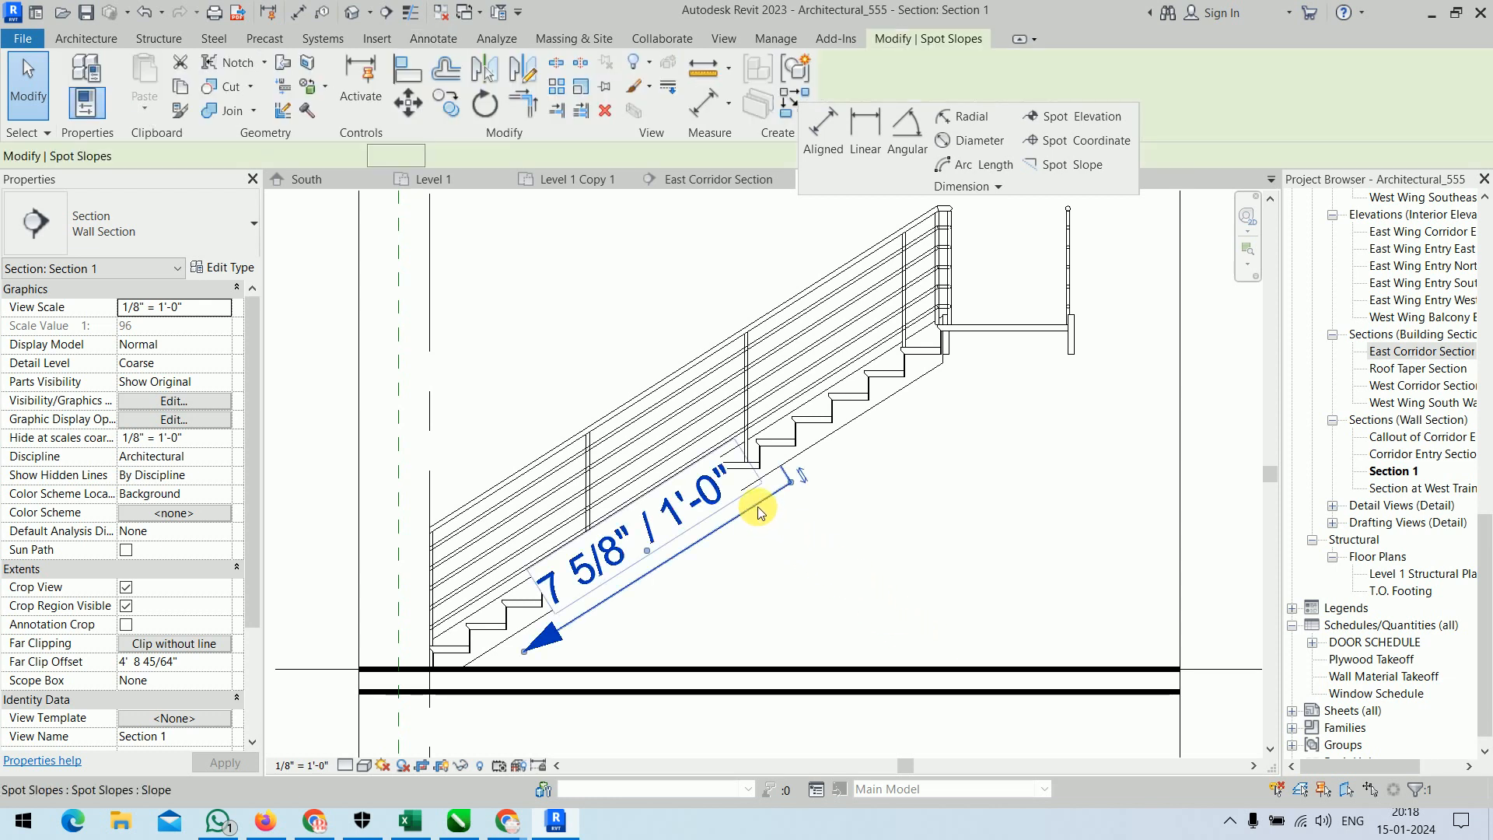
pyautogui.click(233, 269)
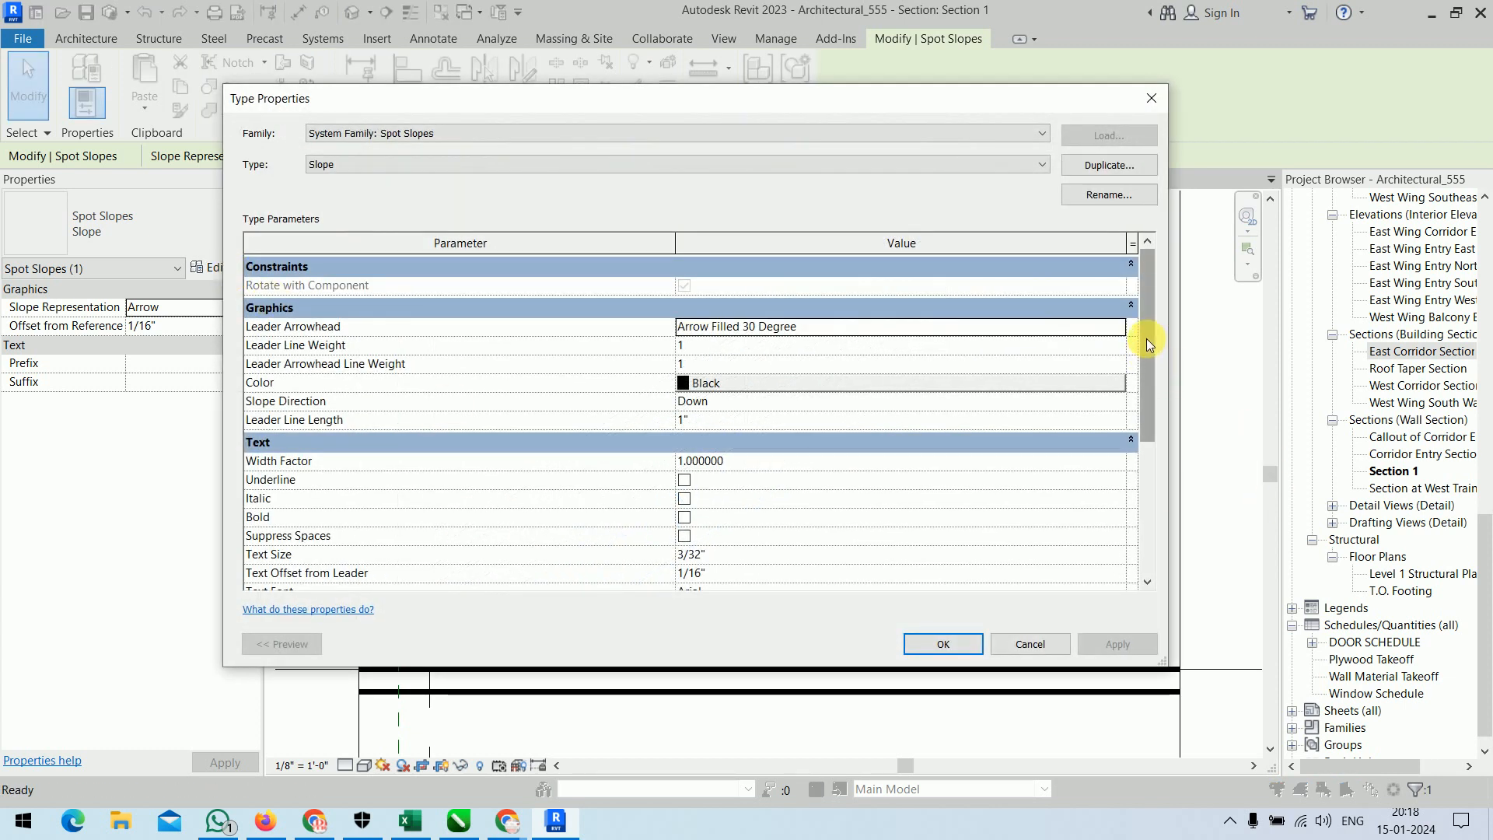
pyautogui.moveTo(1147, 340); pyautogui.dragTo(1152, 448)
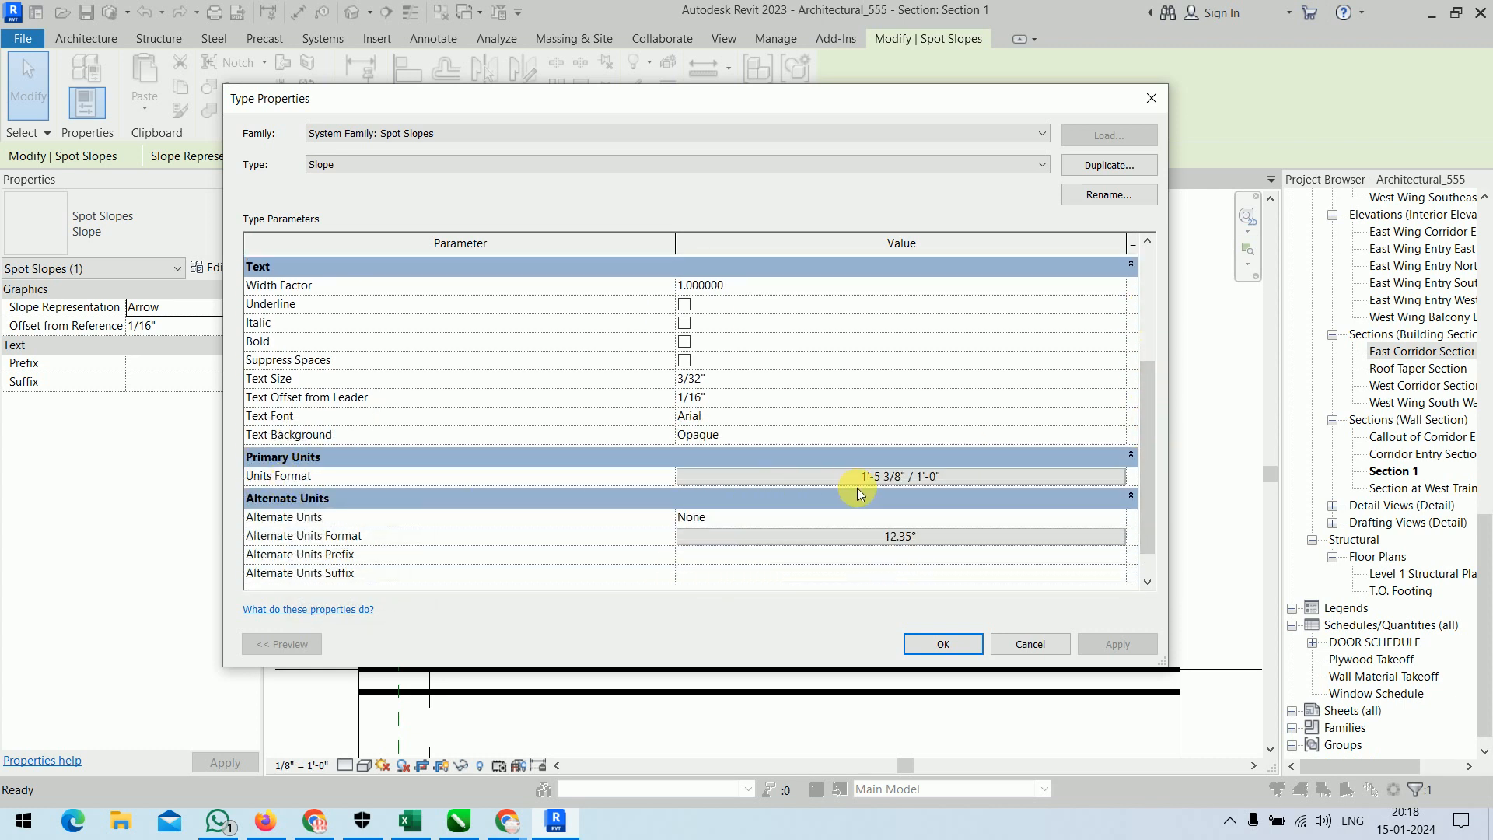
pyautogui.click(902, 478)
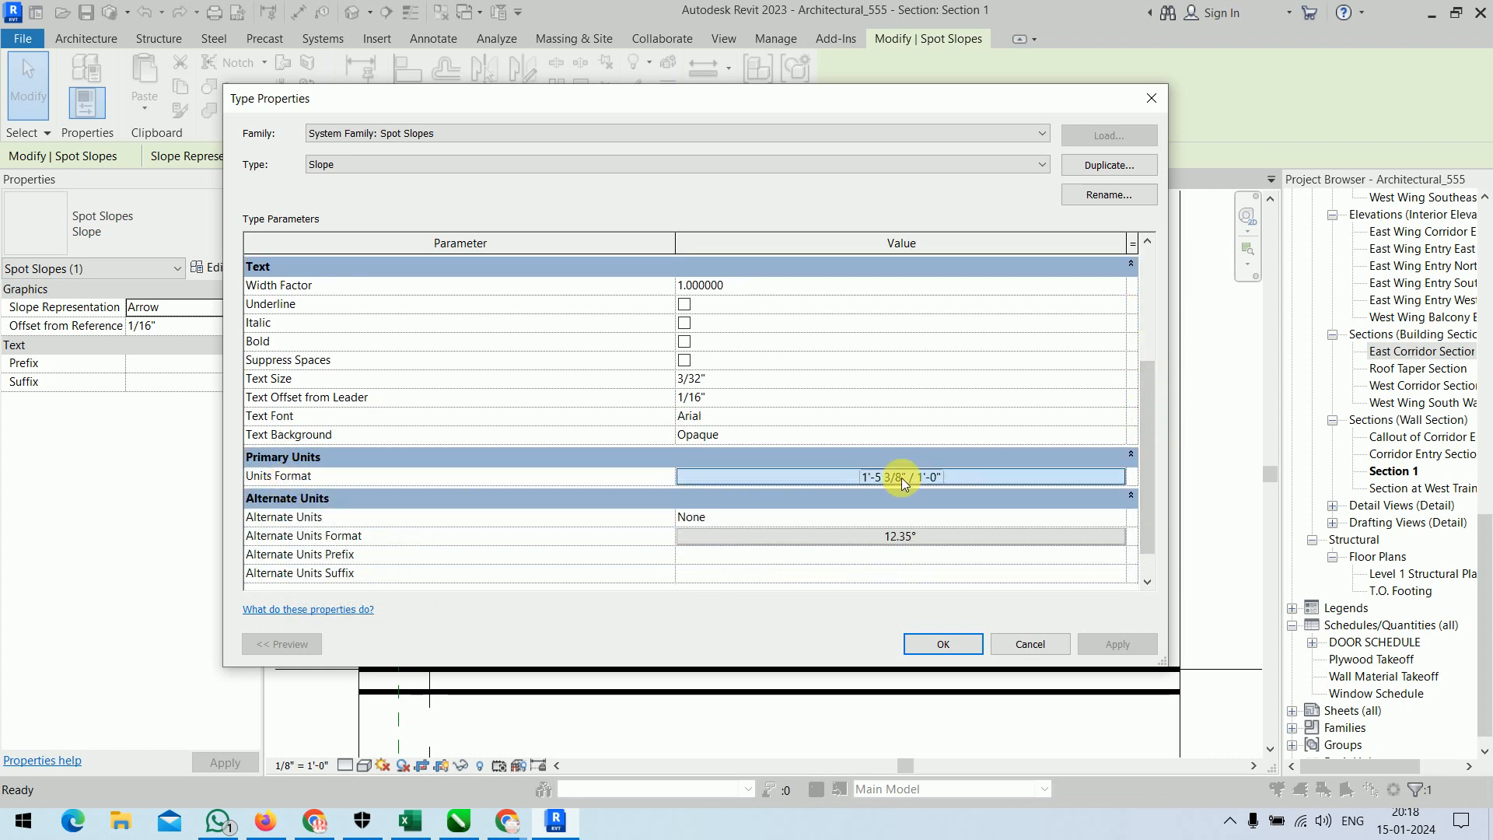
pyautogui.click(939, 178)
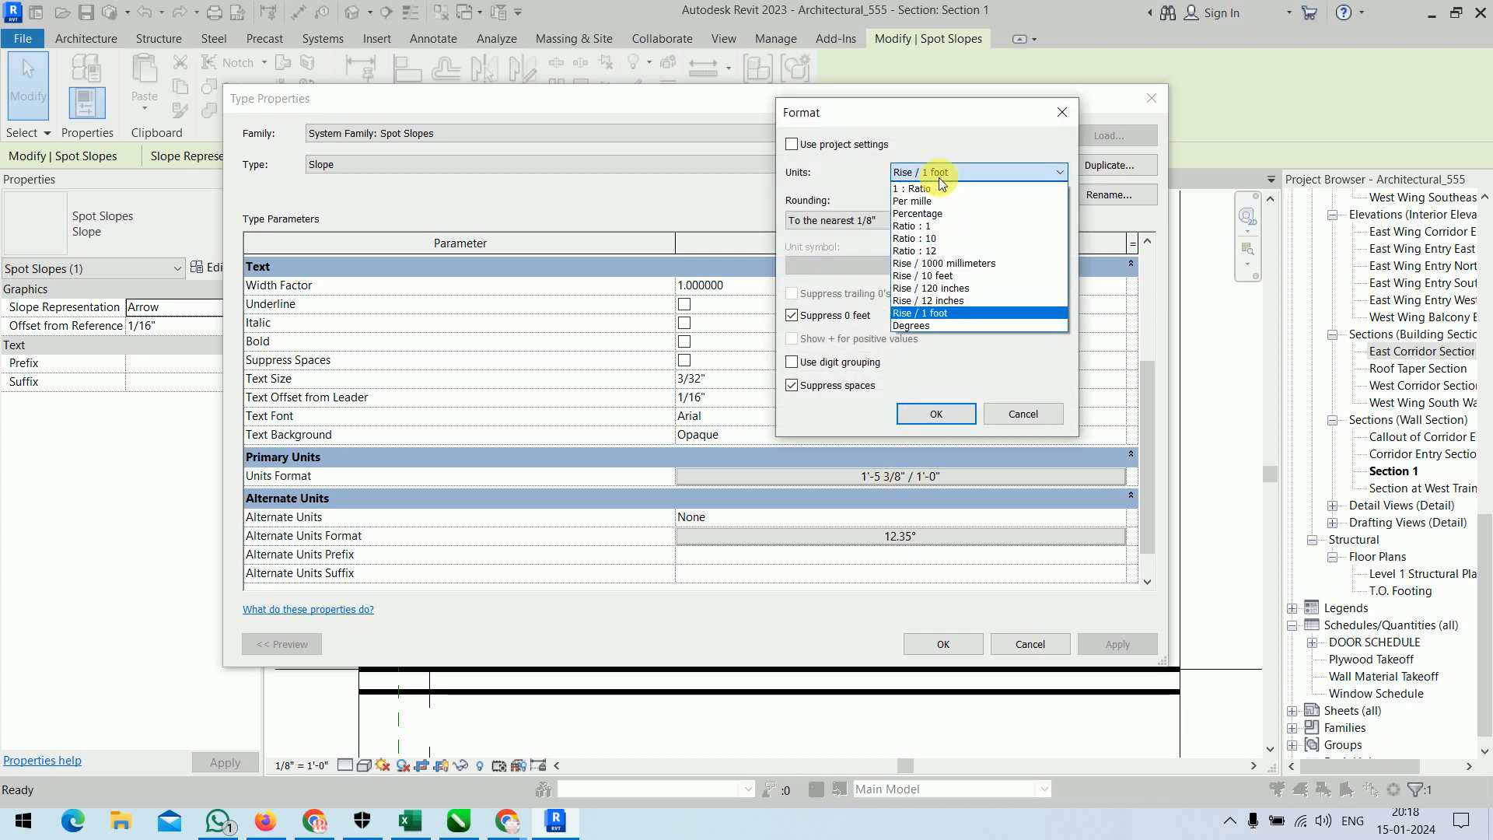
pyautogui.click(958, 328)
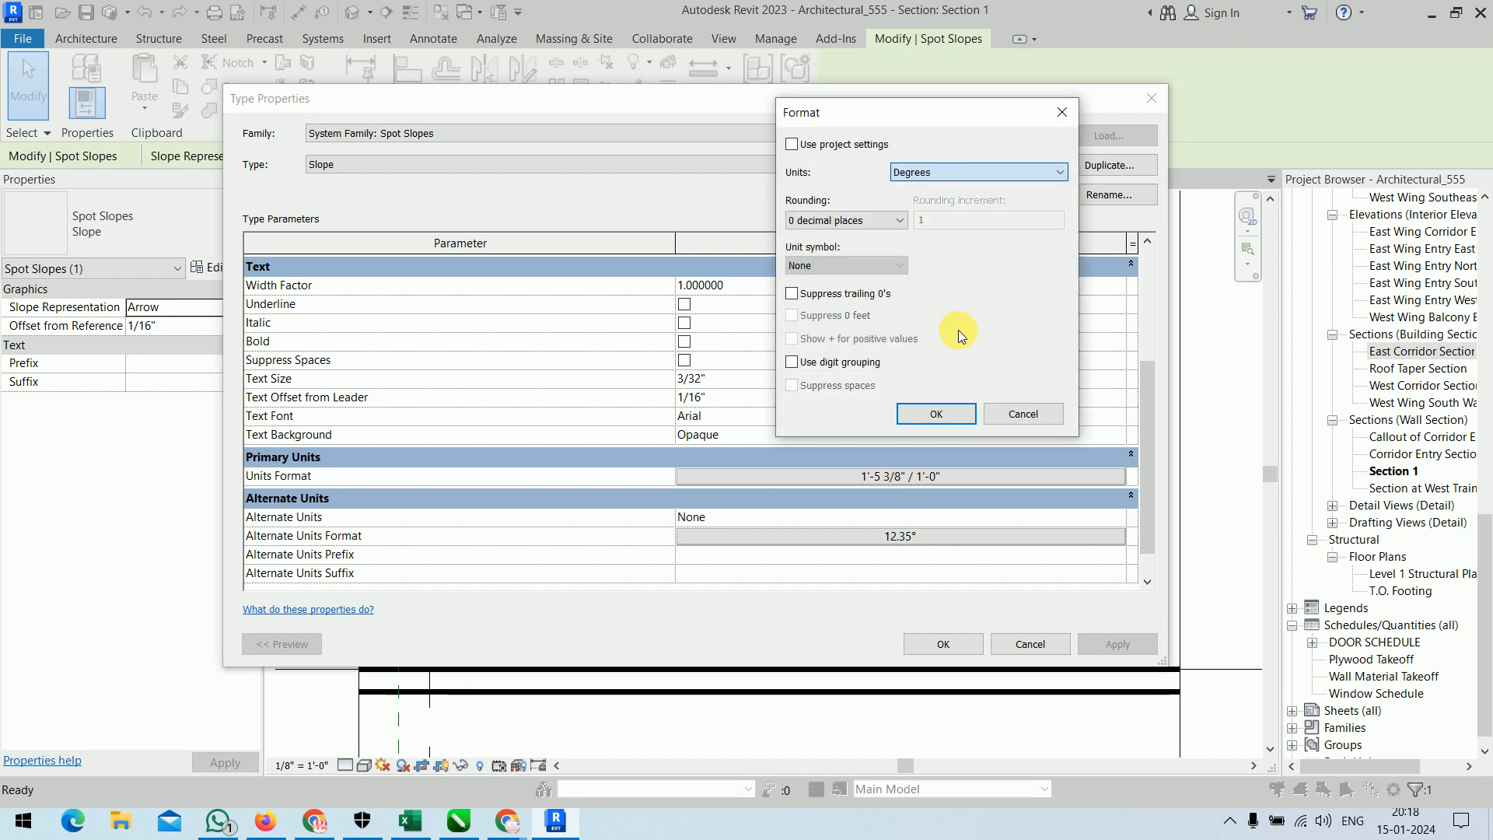
pyautogui.click(866, 268)
pyautogui.click(848, 296)
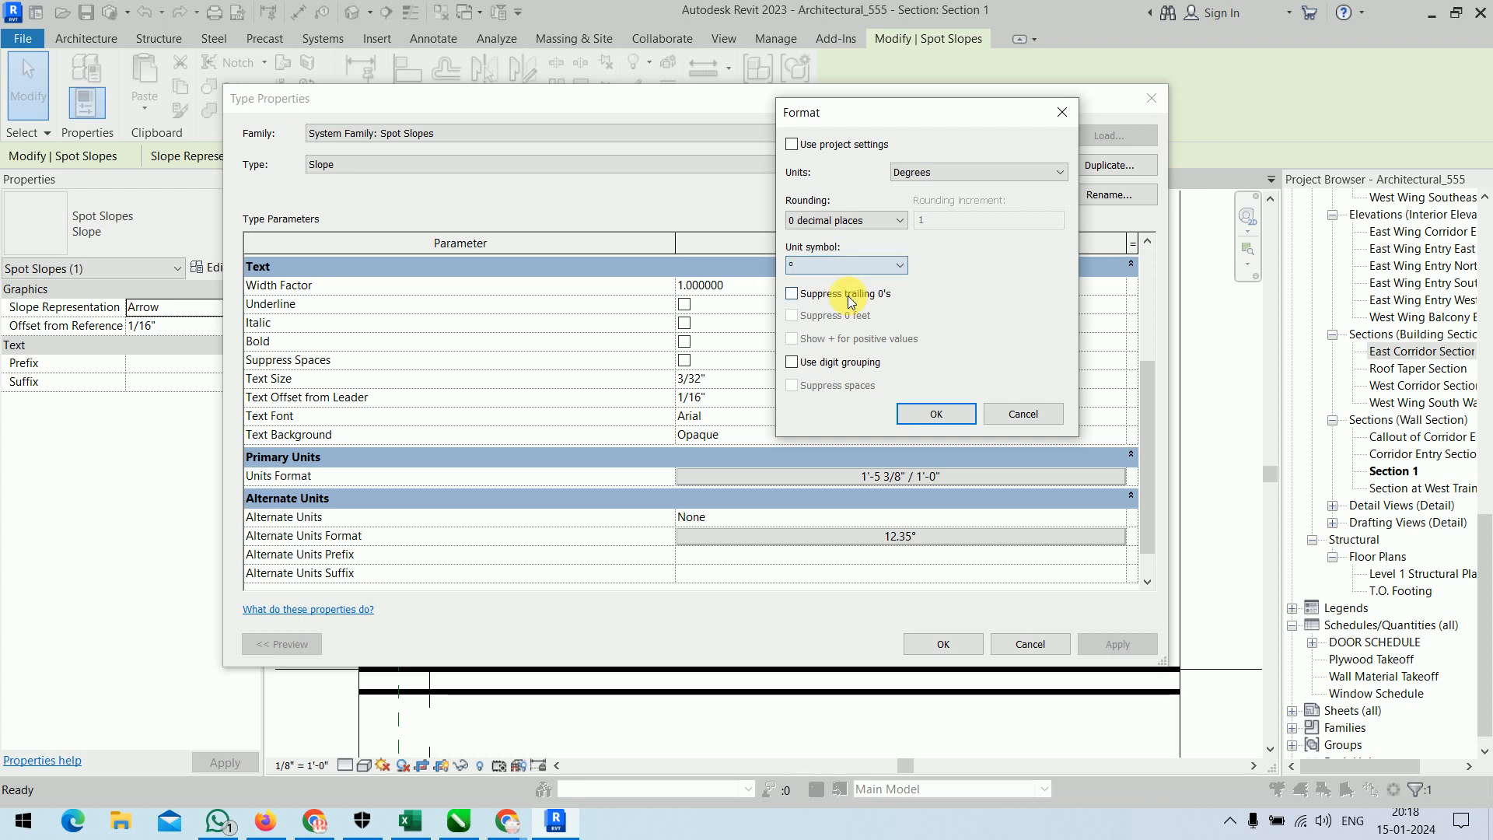
pyautogui.click(933, 413)
pyautogui.click(954, 641)
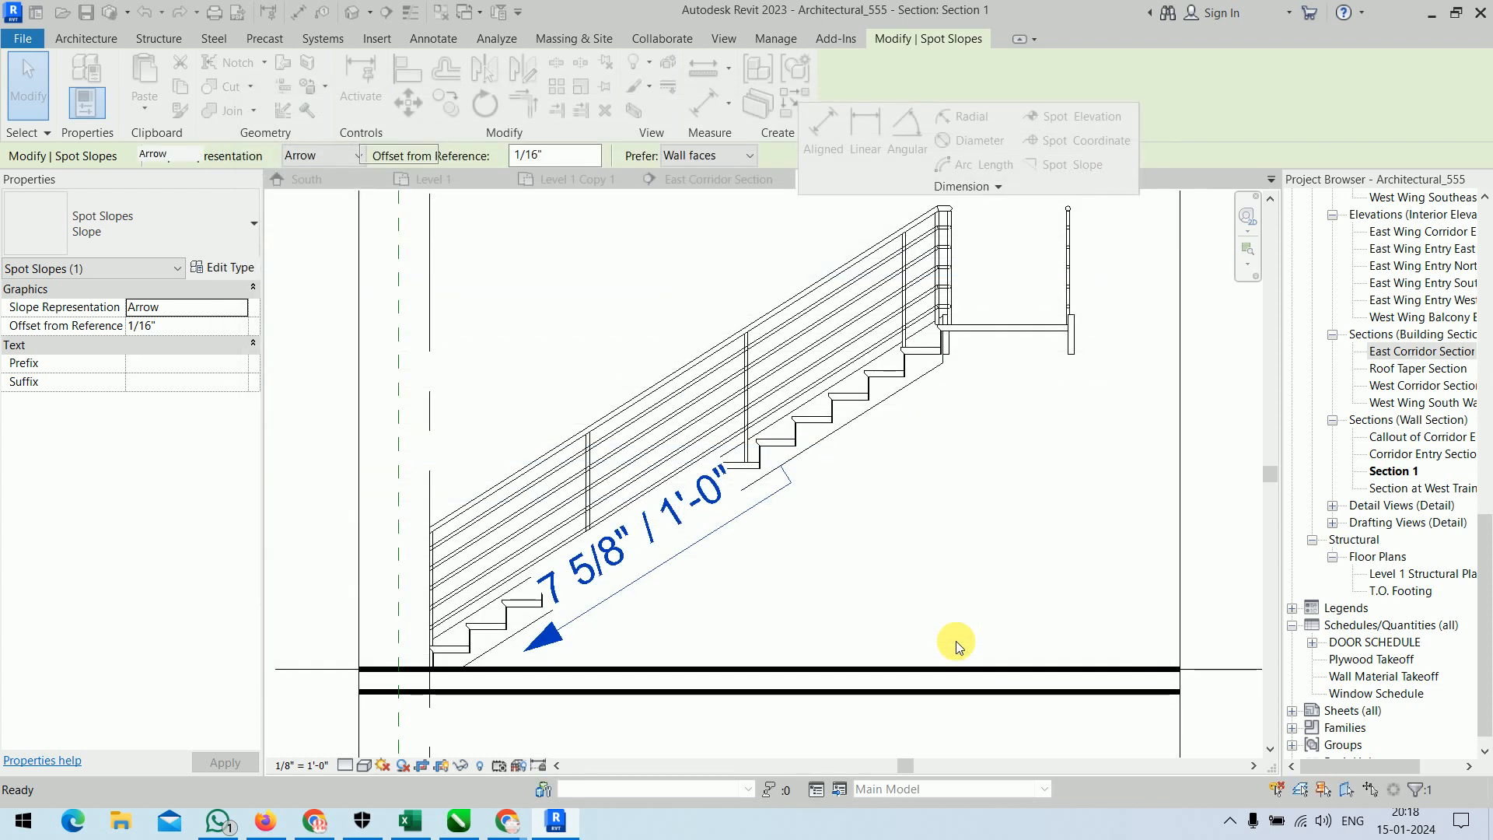
pyautogui.click(951, 558)
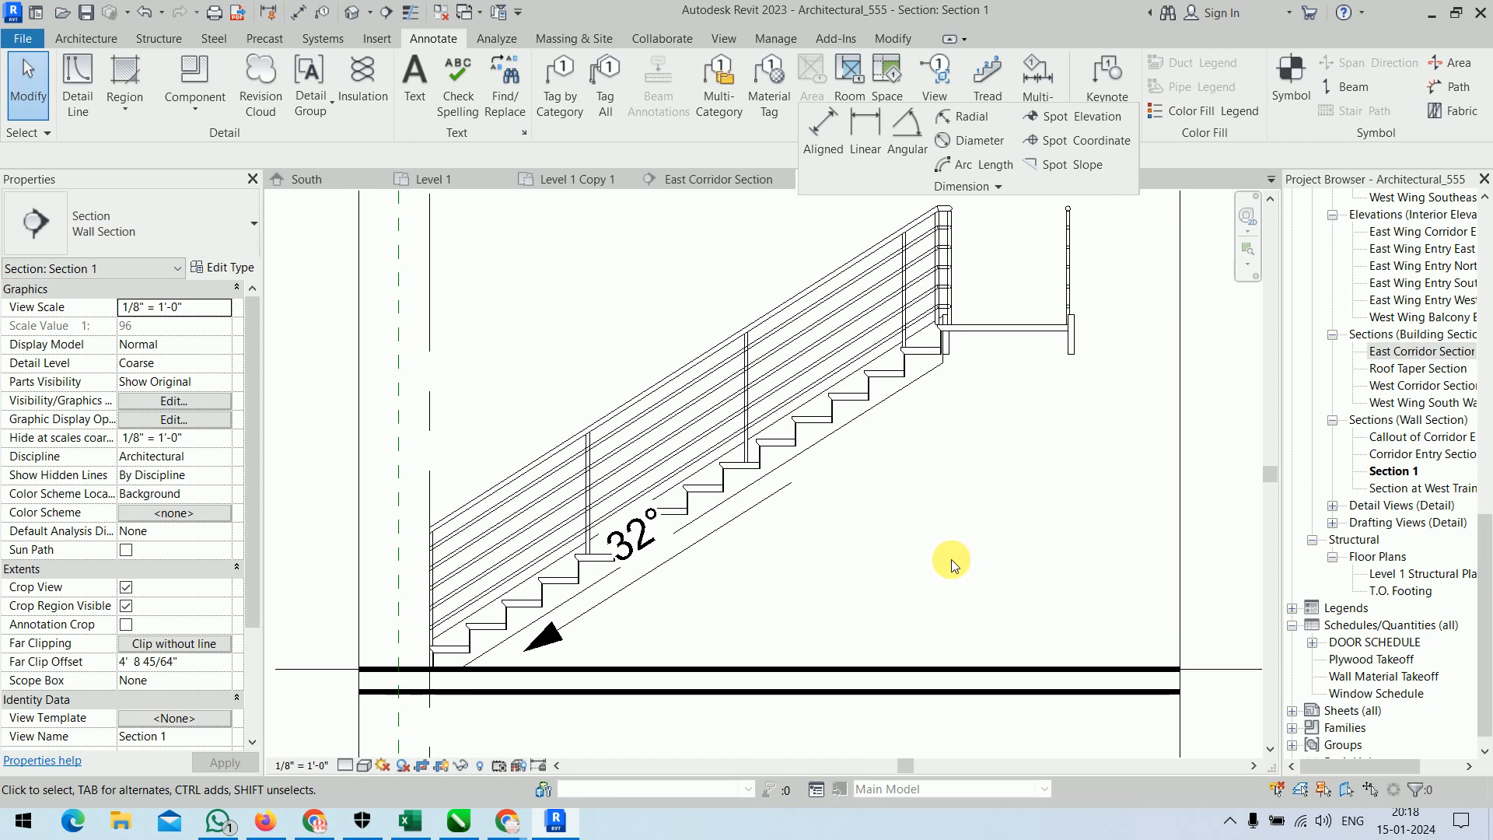
# Review the spot coordinate in the room beside the corridor on Level 1 Copy 1 and the spot elevations in the East Corridor Section.
pyautogui.click(433, 179)
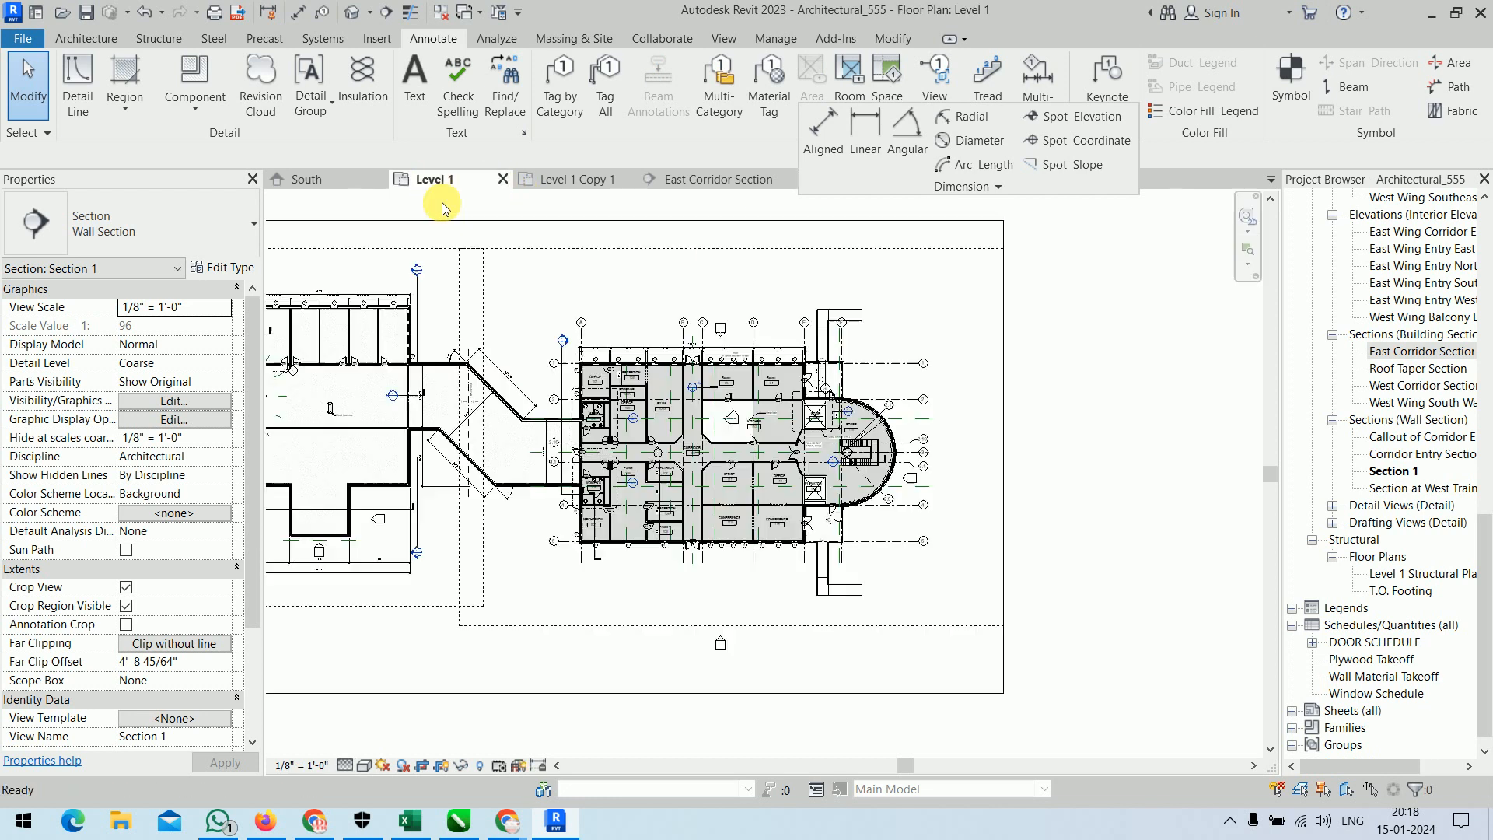
pyautogui.click(571, 179)
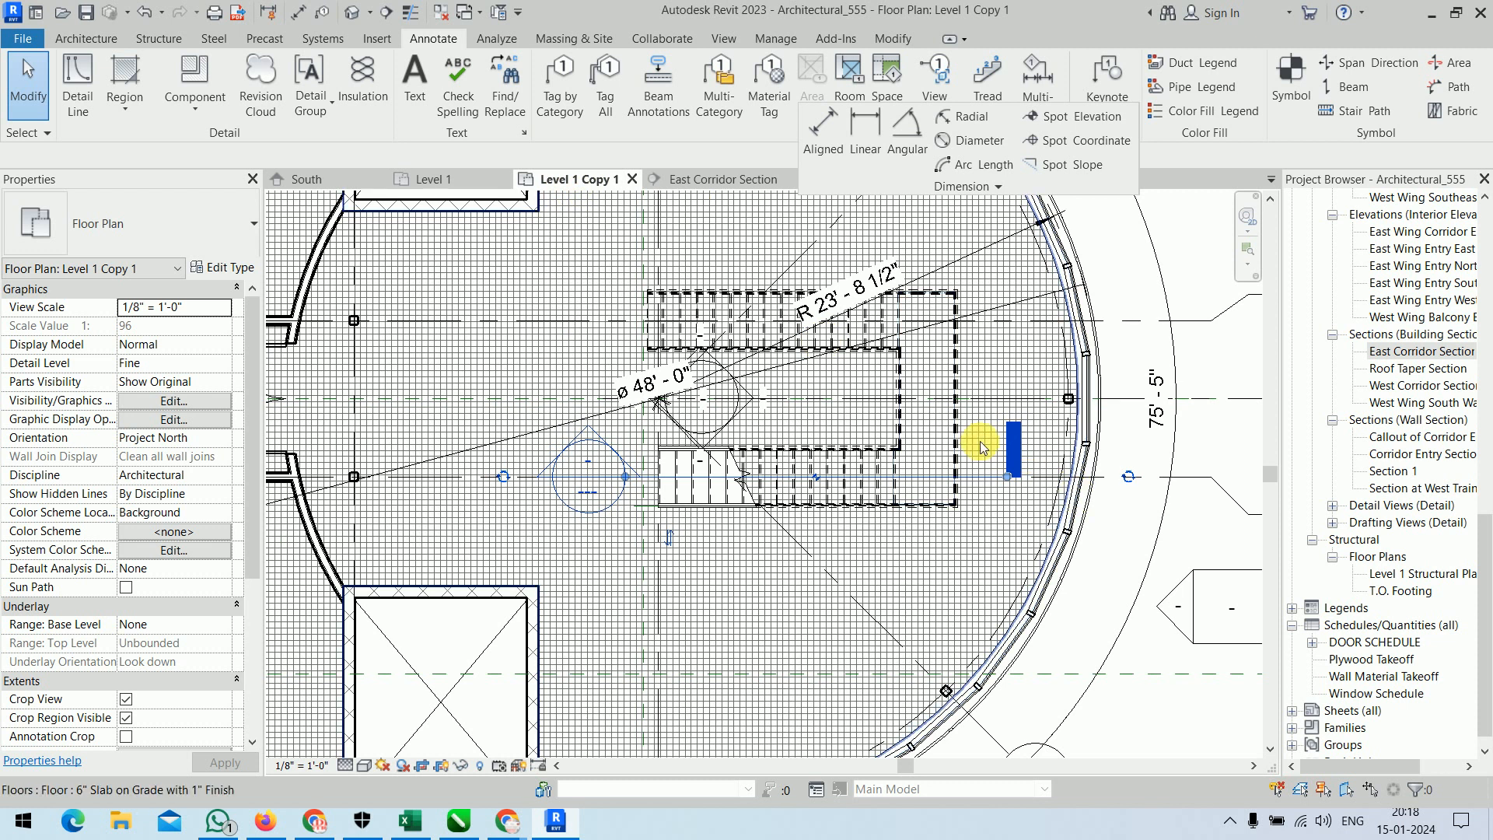
pyautogui.scroll(-4, 952, 350)
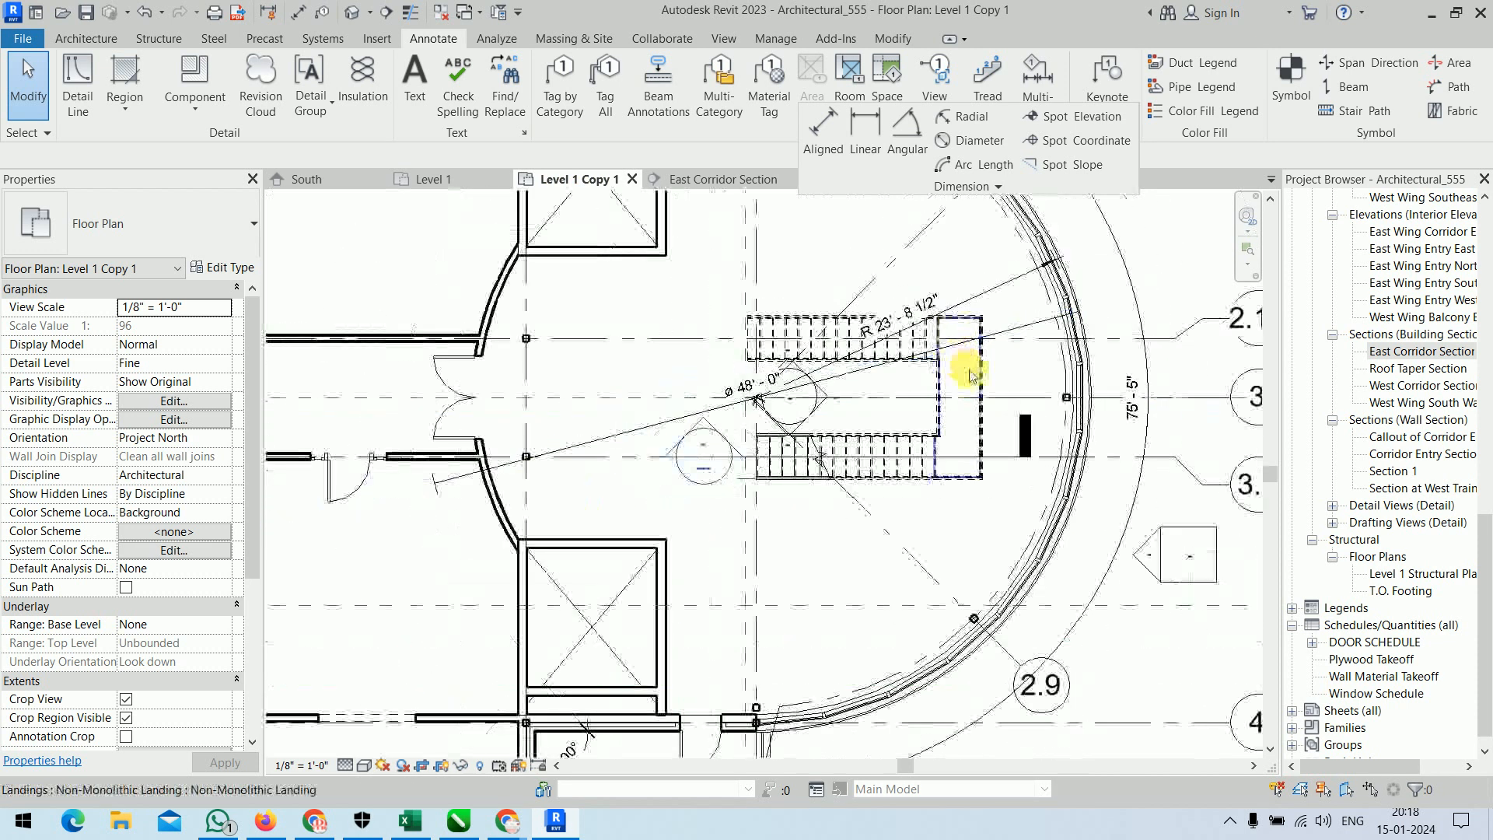
pyautogui.scroll(-3, 582, 486)
pyautogui.moveTo(479, 553); pyautogui.dragTo(769, 661, button='middle')
pyautogui.scroll(6, 633, 487)
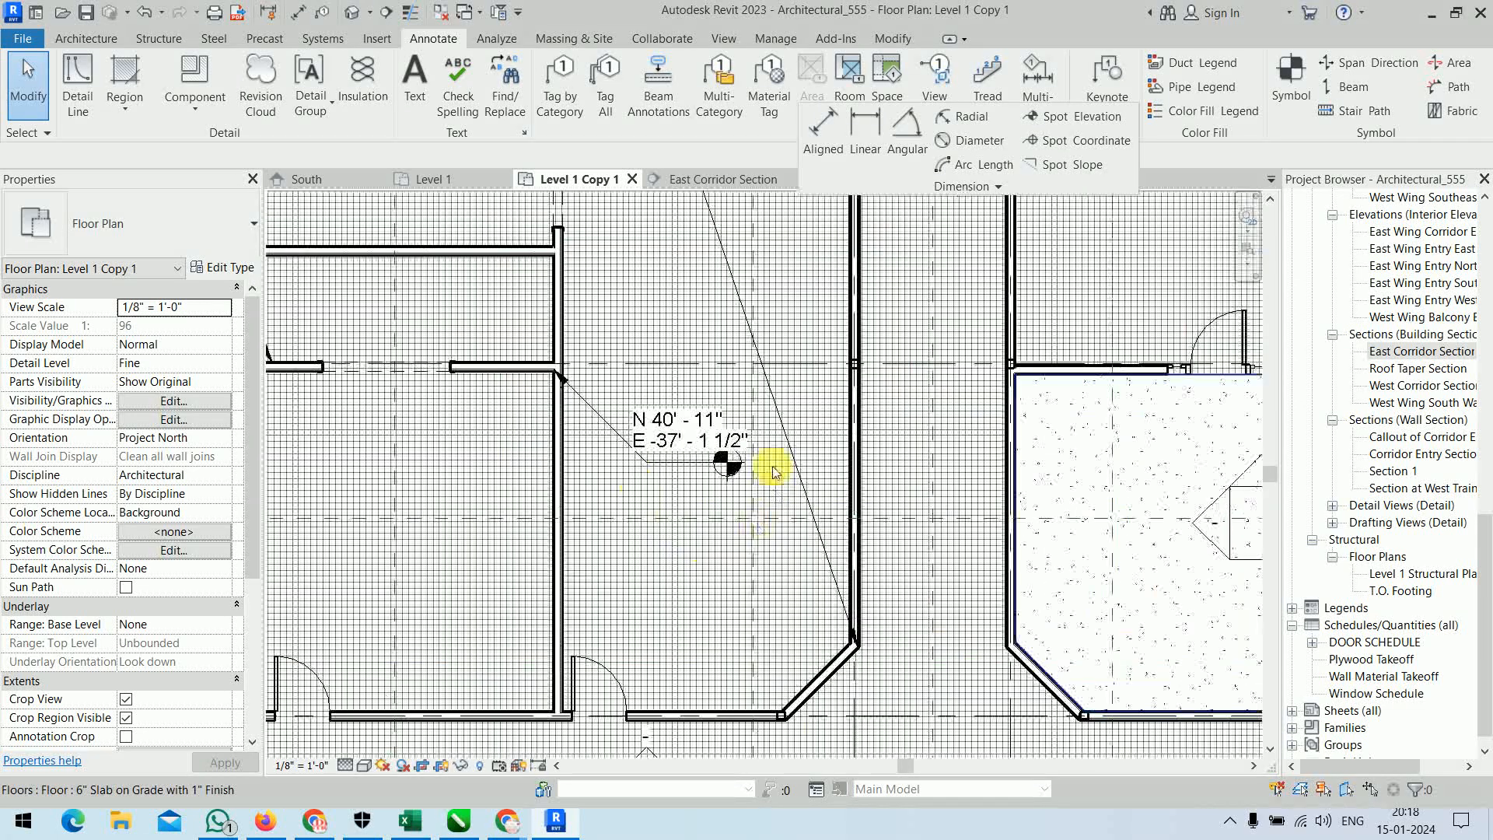
pyautogui.scroll(4, 709, 435)
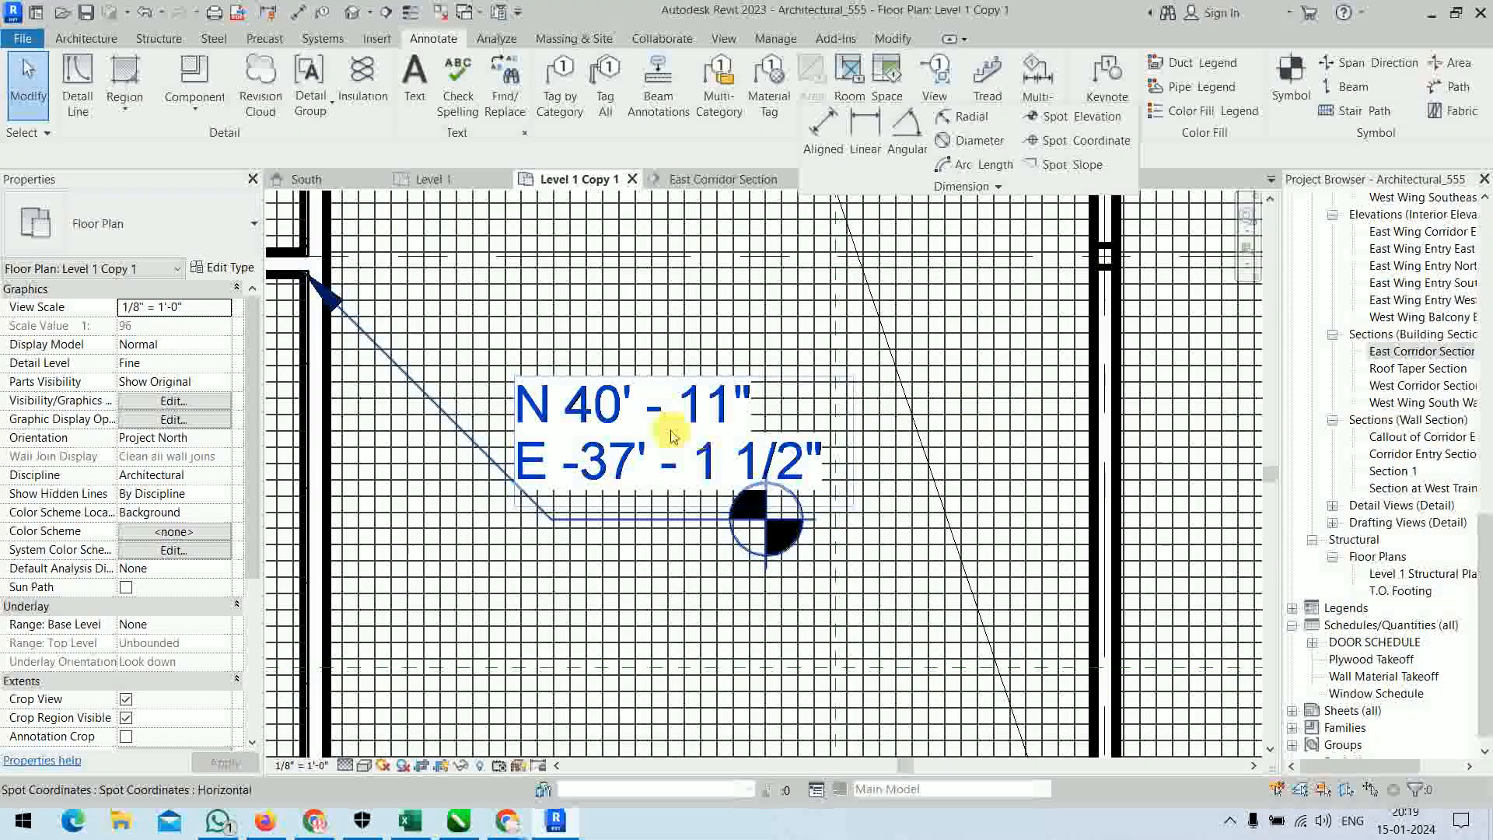
pyautogui.click(735, 180)
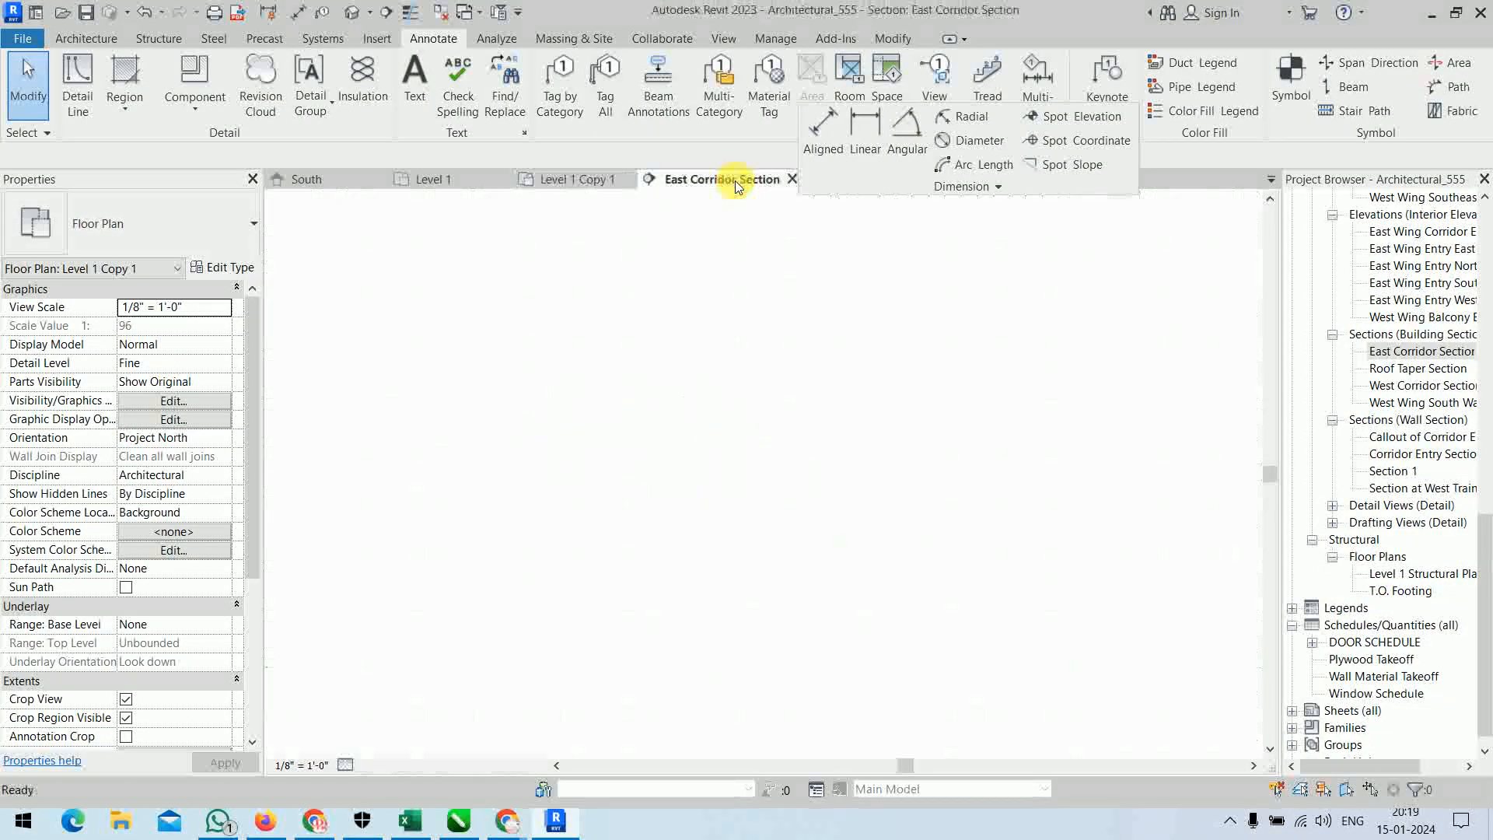
pyautogui.moveTo(651, 461); pyautogui.dragTo(758, 655, button='middle')
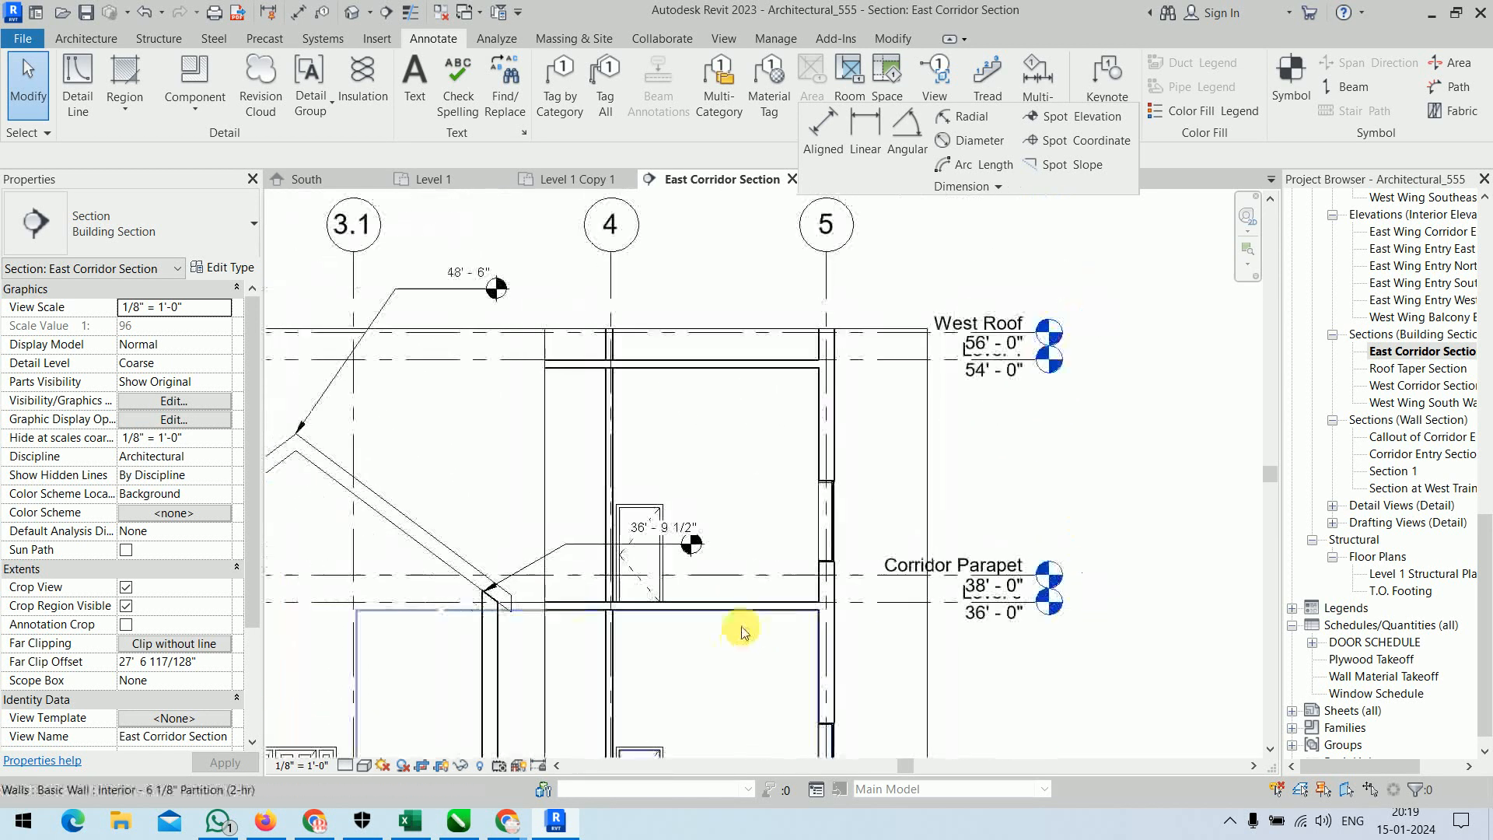
# Move the floating dimension tools further aside and switch to the Section 1 view at the Level 1 stair flight.
pyautogui.scroll(-3, 742, 603)
pyautogui.moveTo(754, 600); pyautogui.dragTo(685, 505, button='middle')
pyautogui.moveTo(909, 188); pyautogui.dragTo(1067, 179)
pyautogui.click(879, 182)
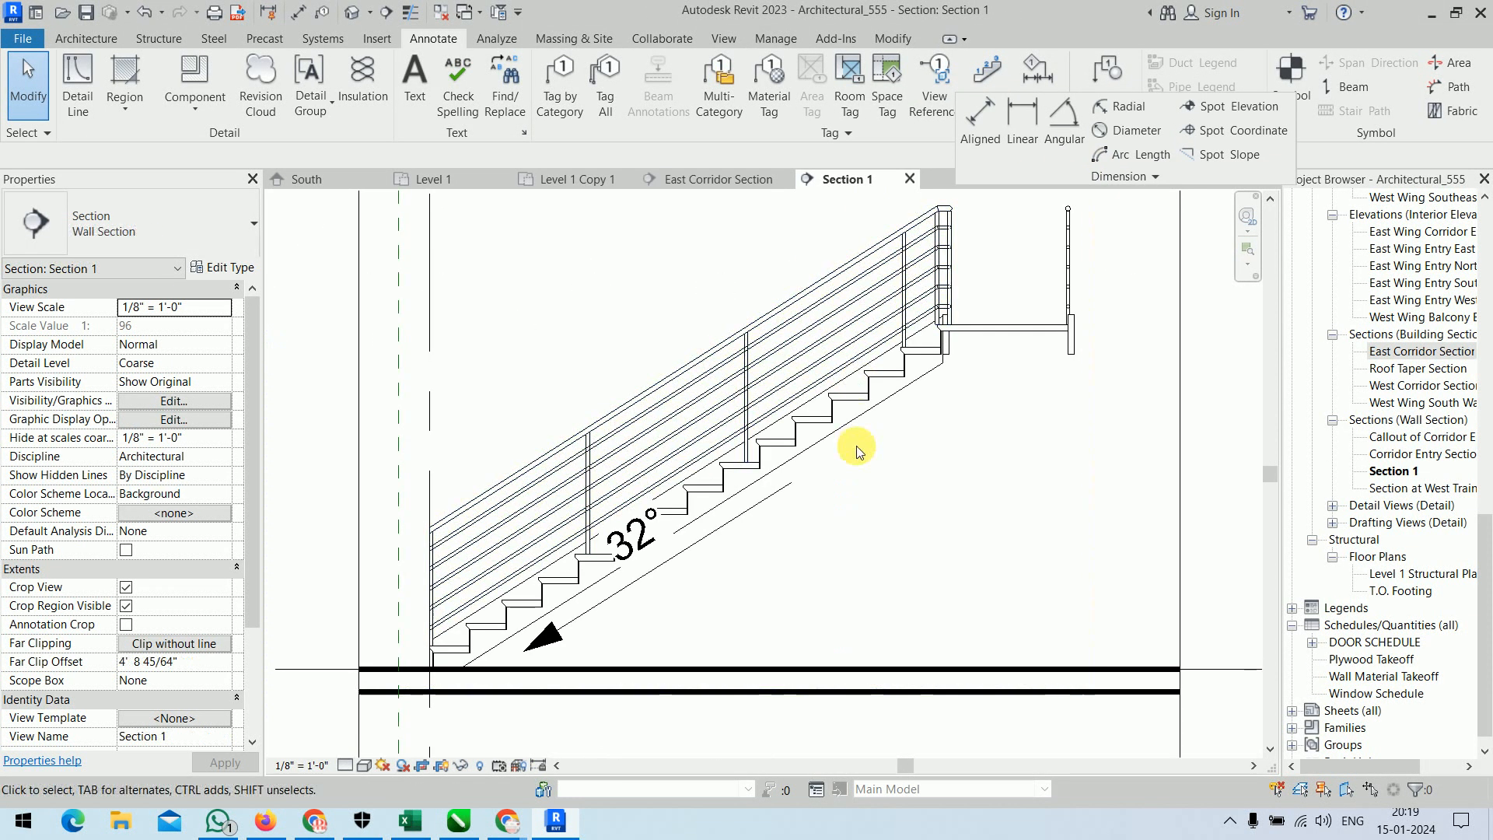
pyautogui.scroll(3, 651, 486)
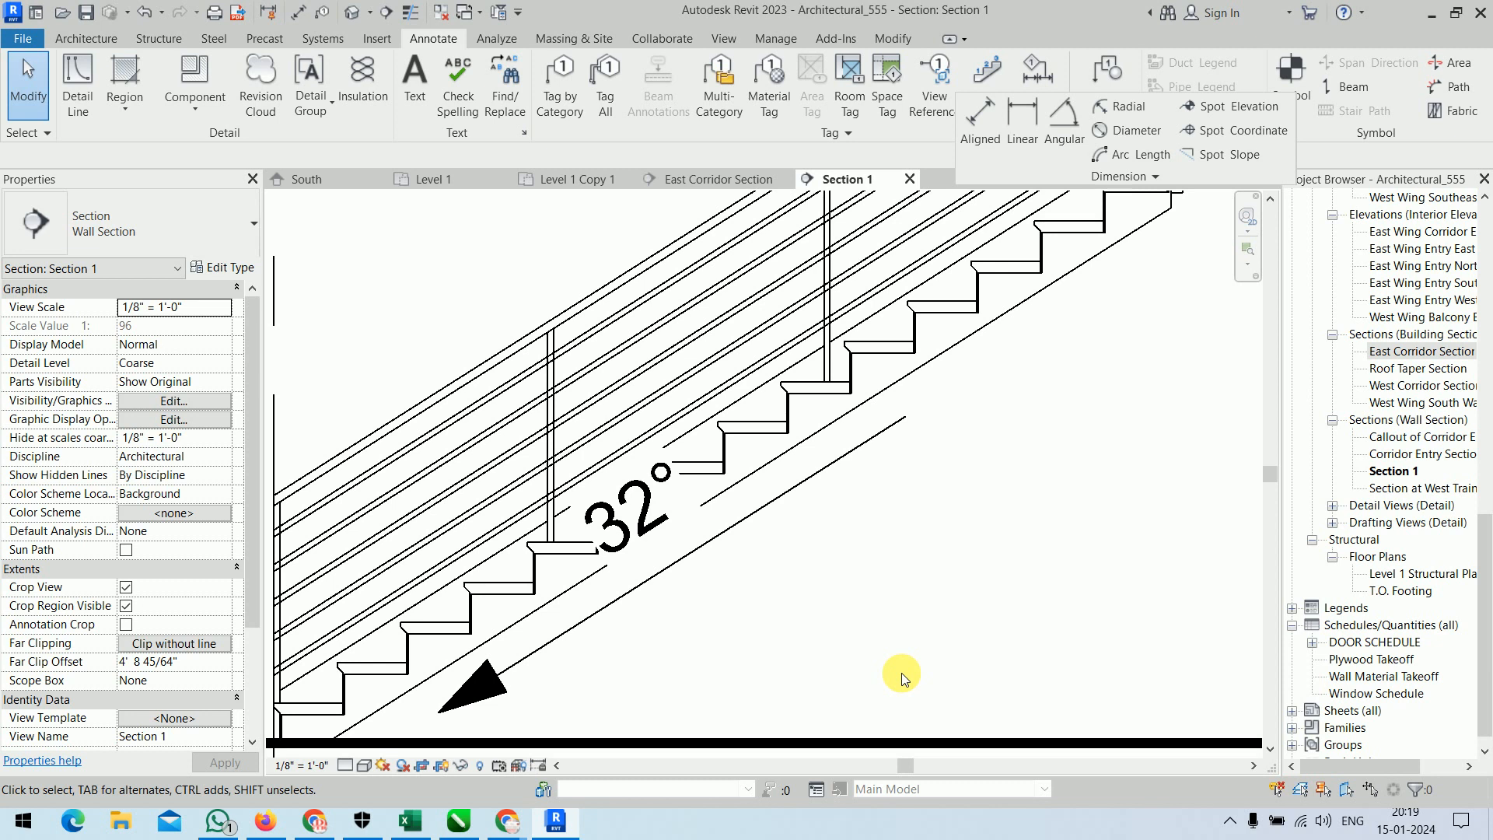
# Set the text background of the stair's spot slope type to Transparent.
pyautogui.click(691, 514)
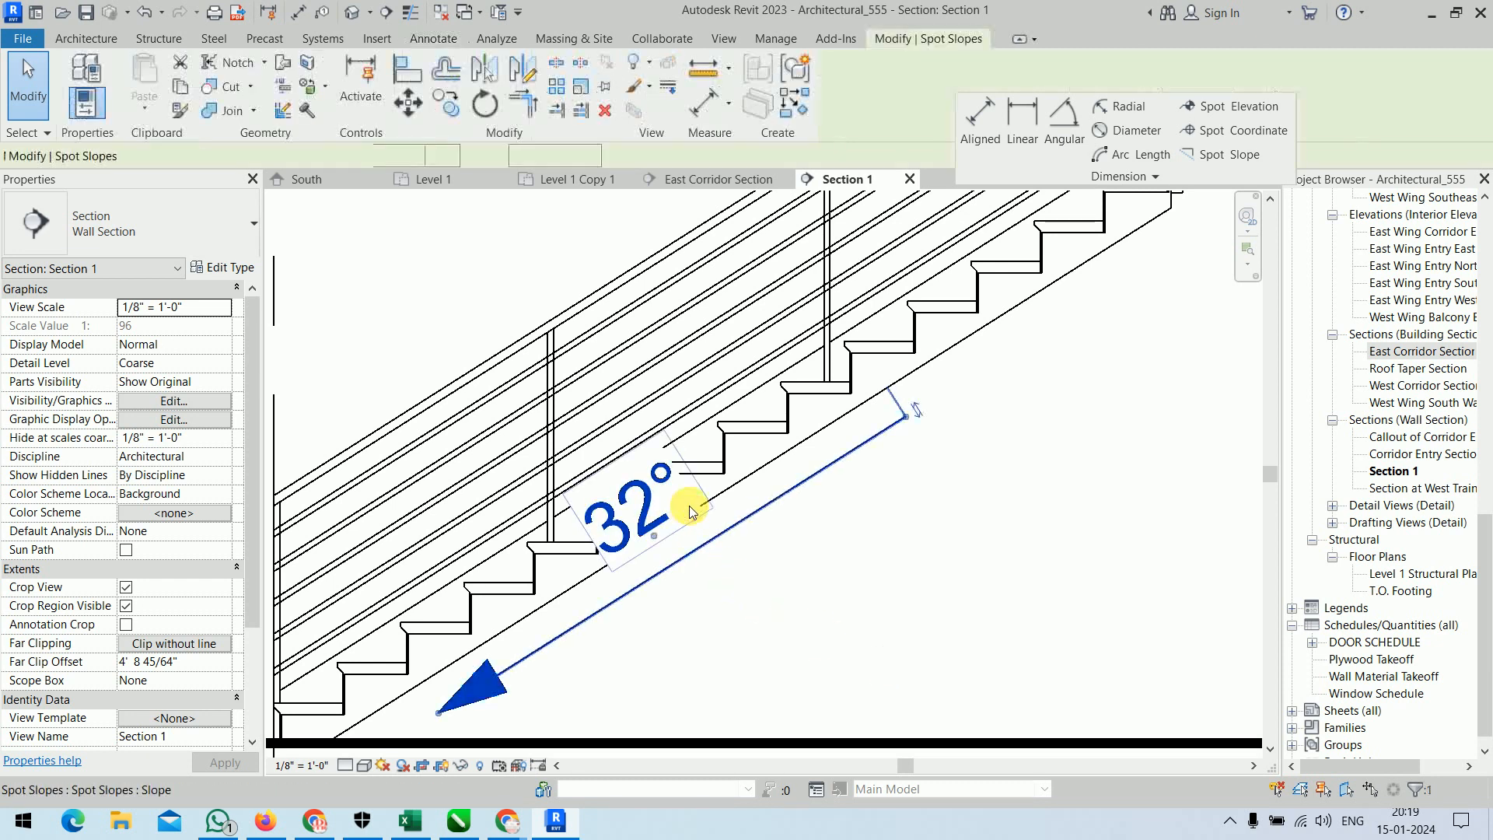
pyautogui.click(231, 268)
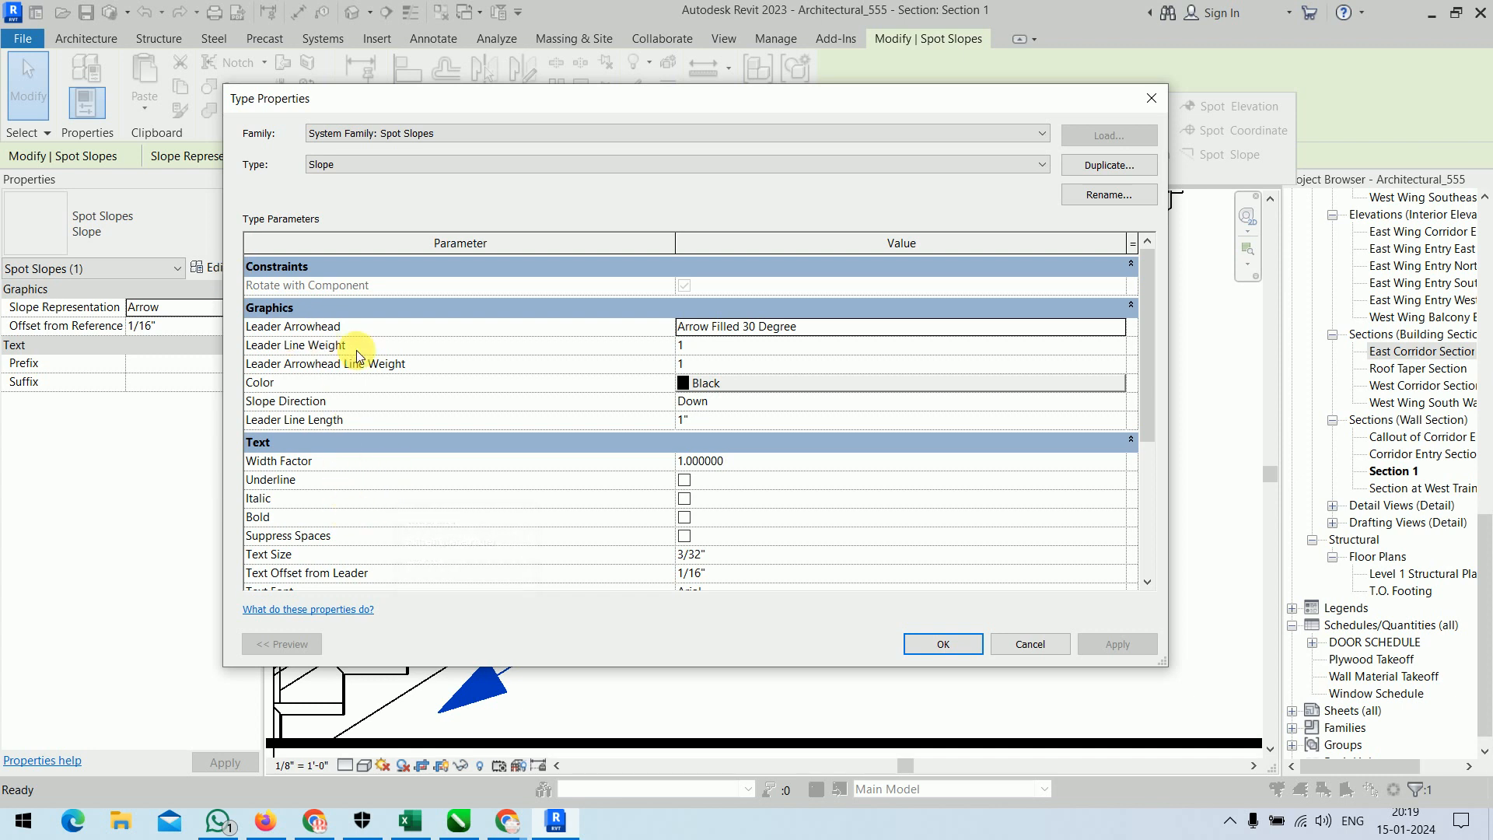
pyautogui.scroll(-3, 396, 428)
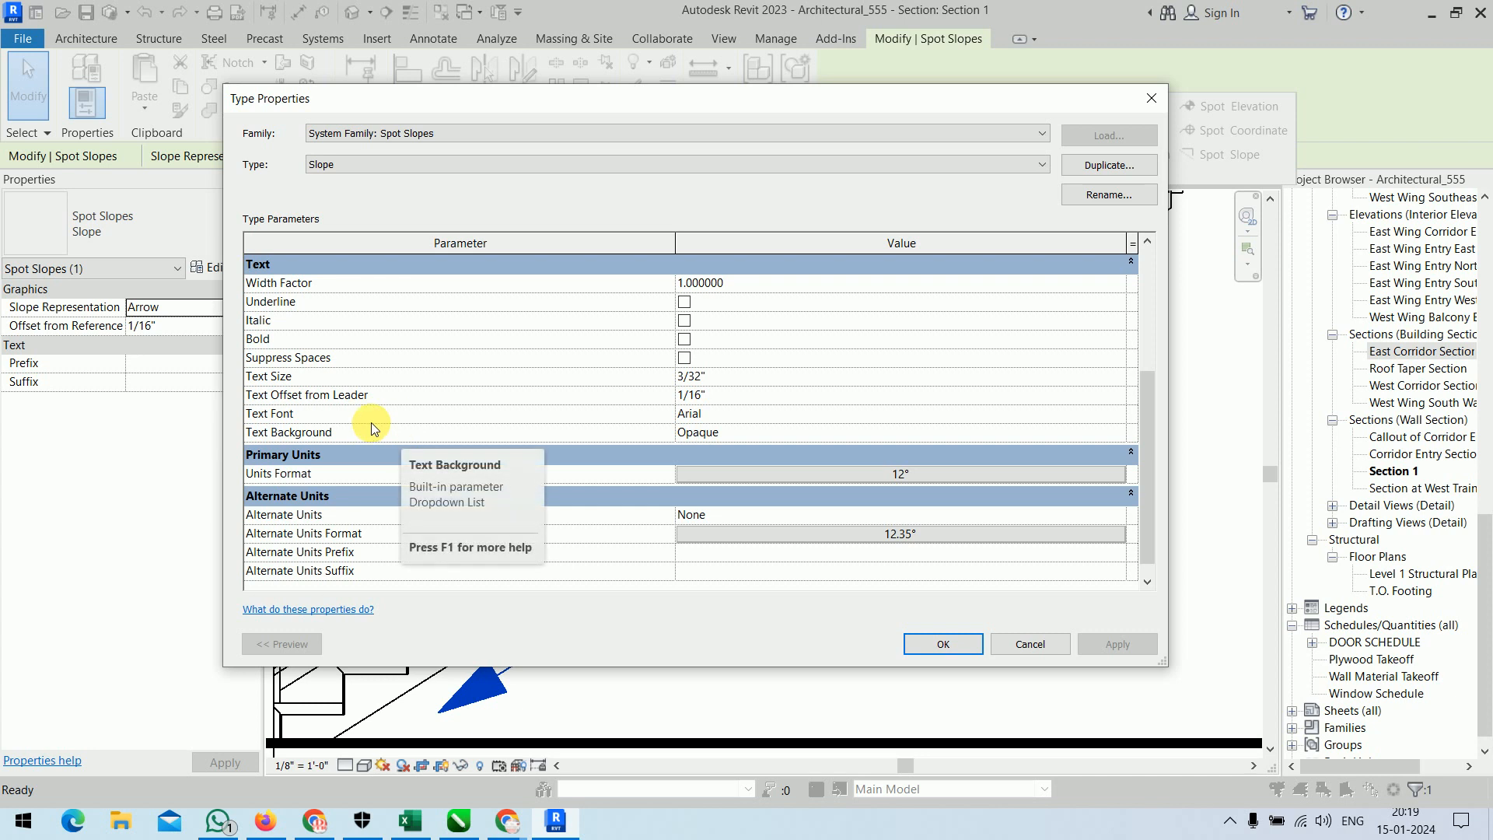
pyautogui.click(758, 437)
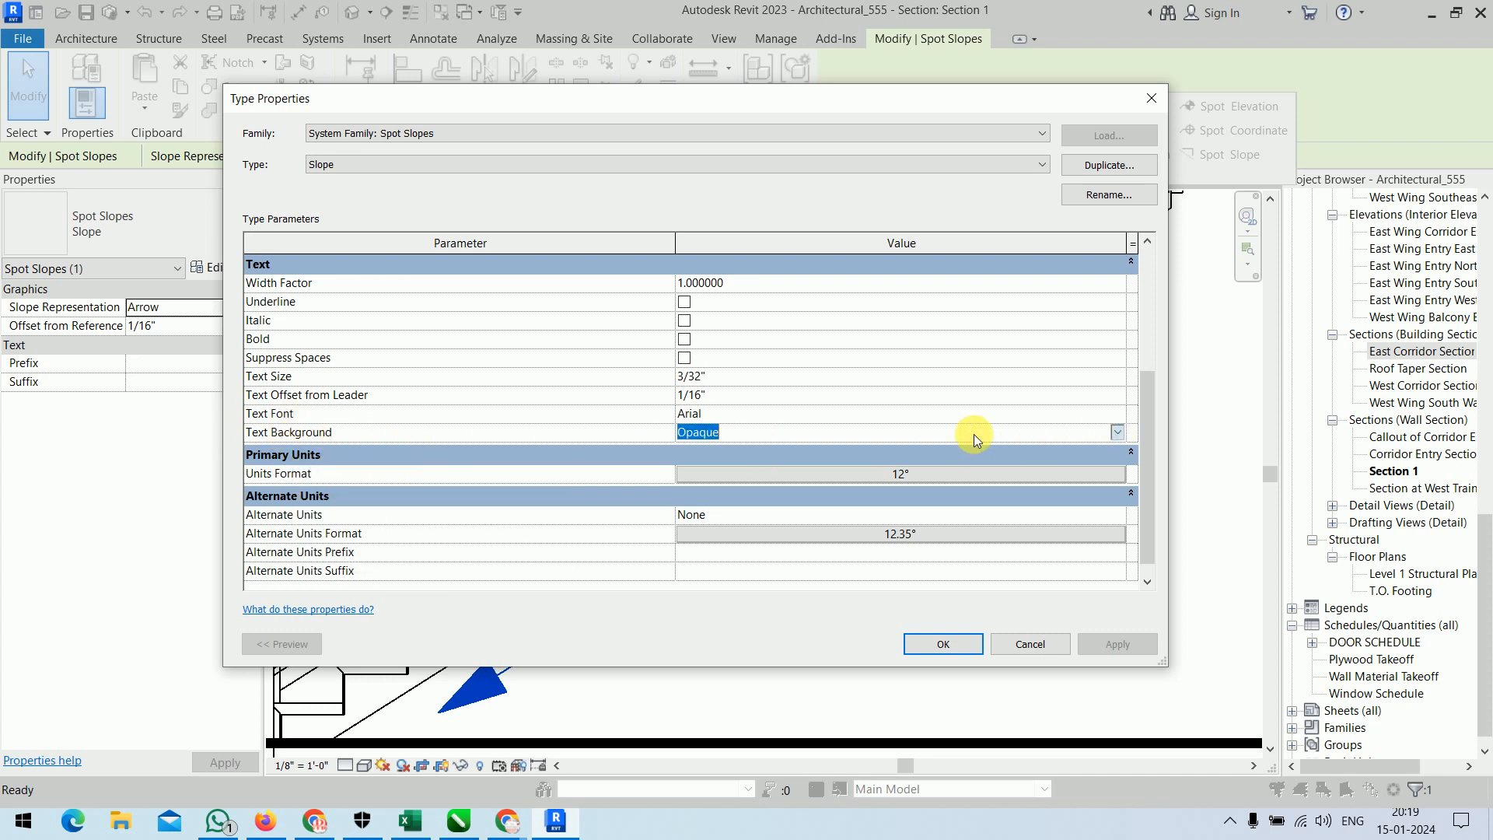
pyautogui.click(747, 434)
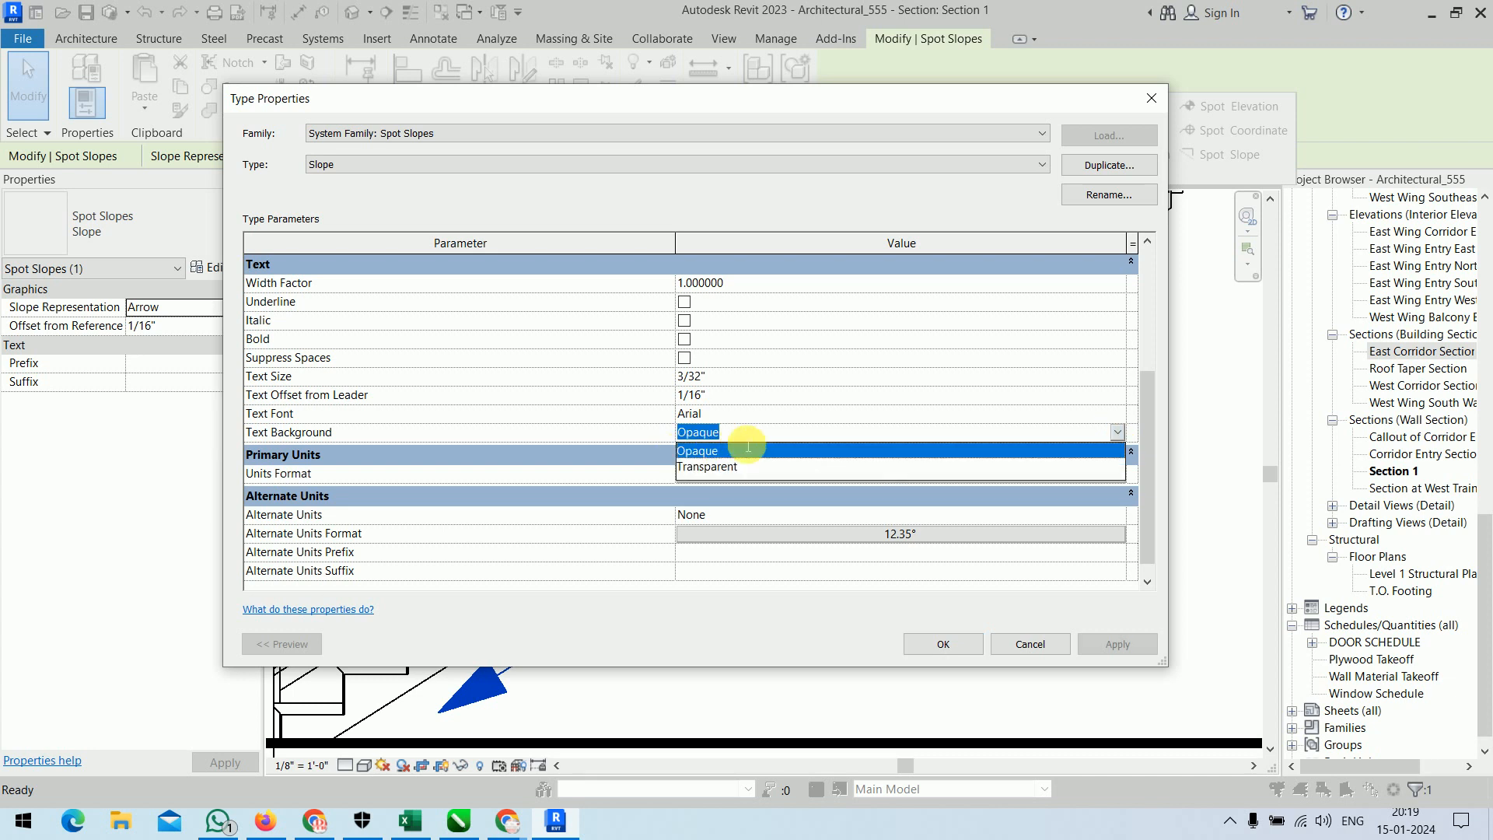
pyautogui.click(728, 468)
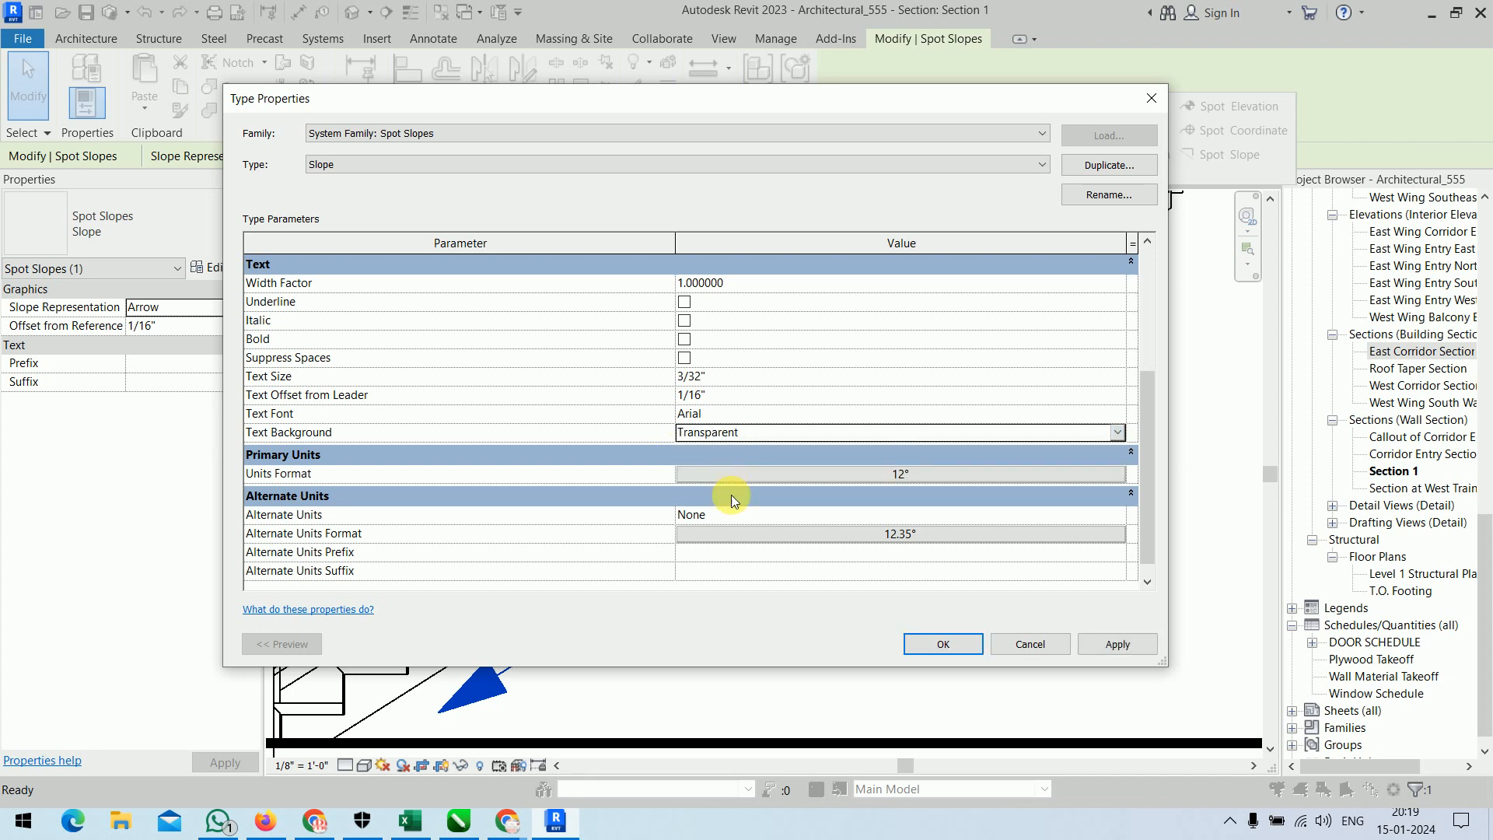
pyautogui.click(941, 646)
pyautogui.click(941, 646)
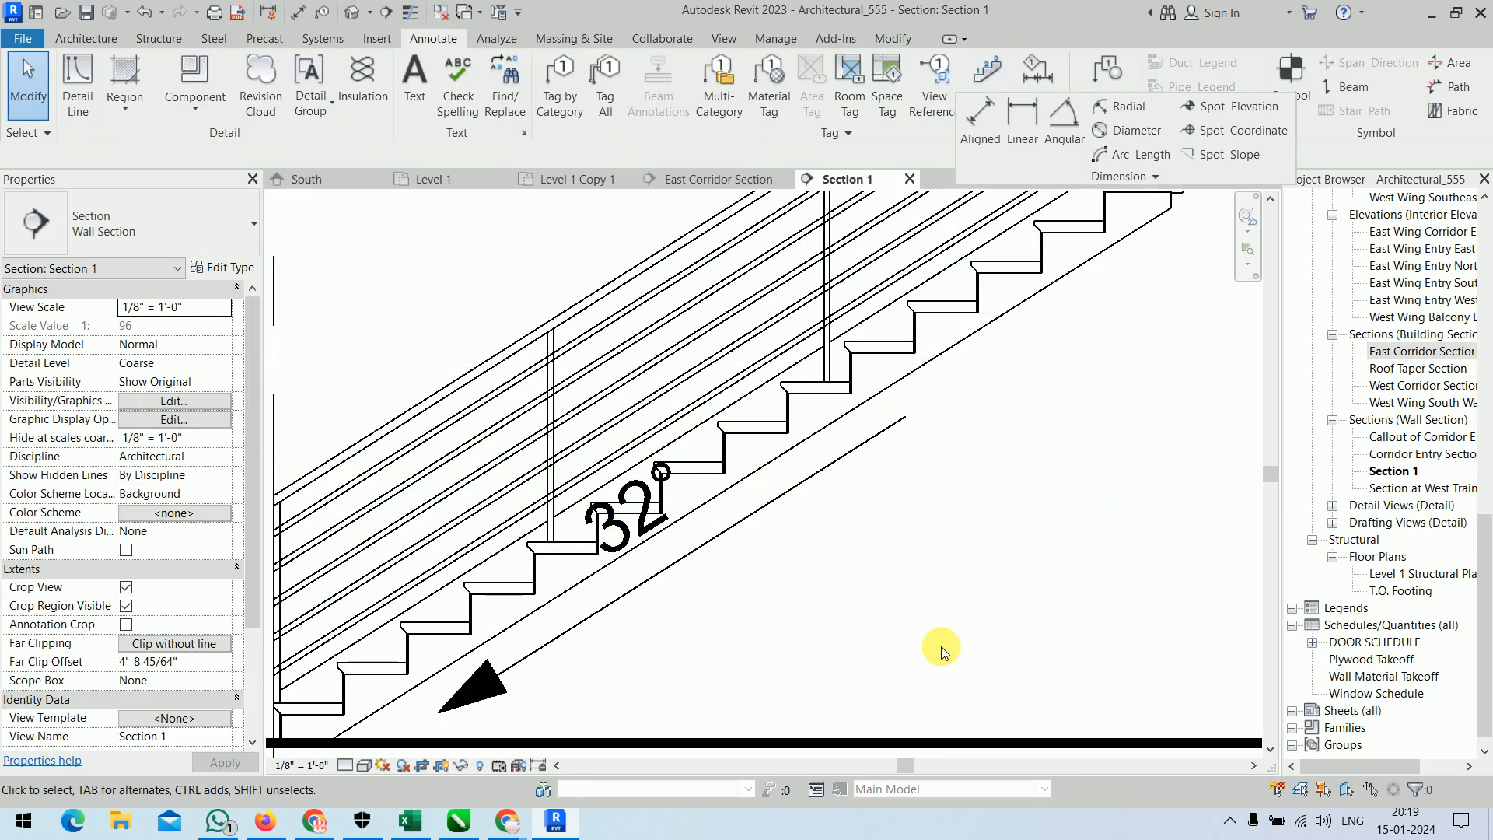
# Move the spot slope's text off the stair to the clear area below its arrow.
pyautogui.click(644, 513)
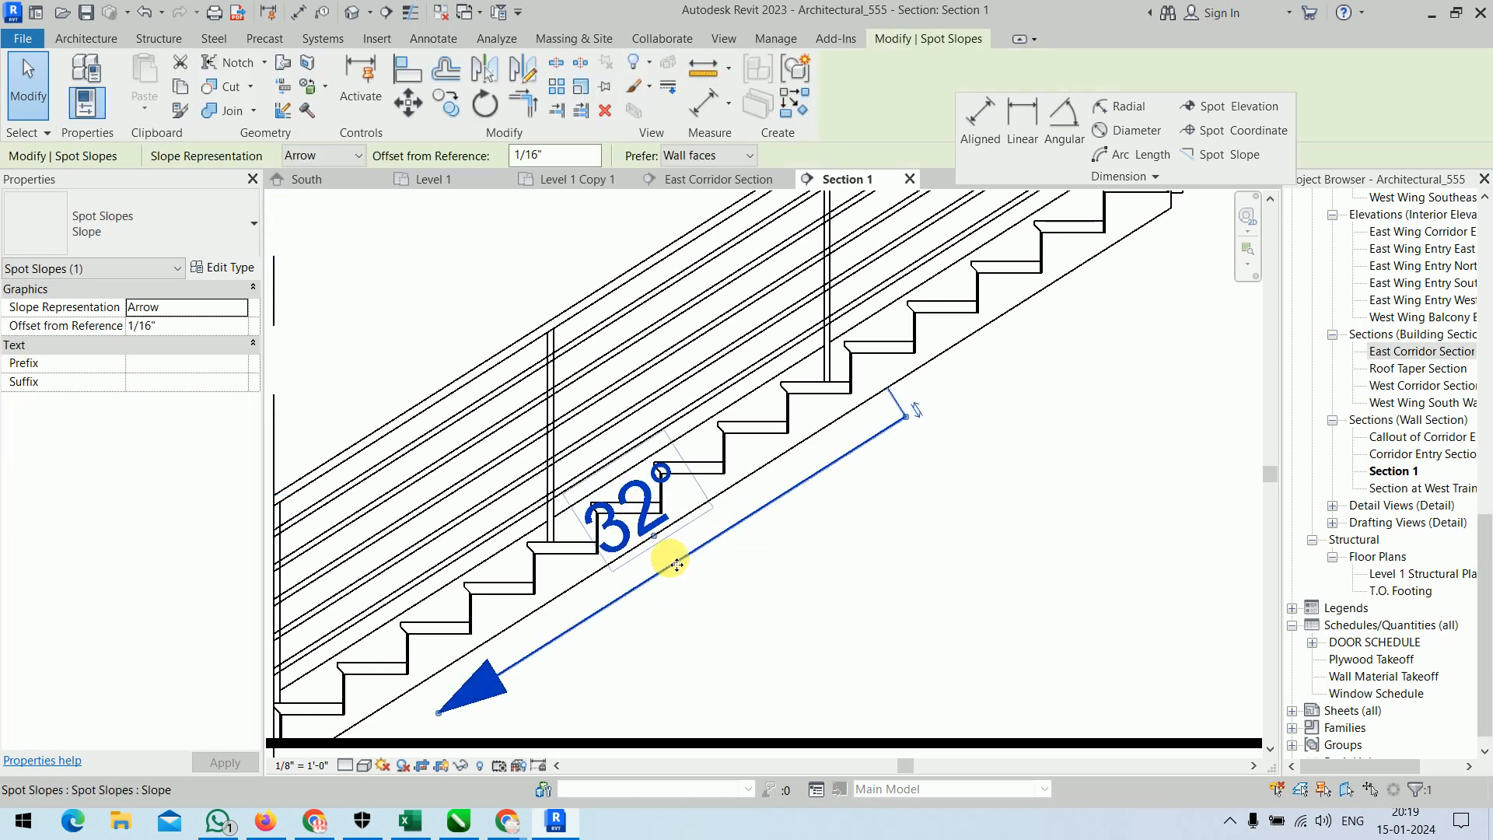
pyautogui.moveTo(656, 537); pyautogui.dragTo(763, 614)
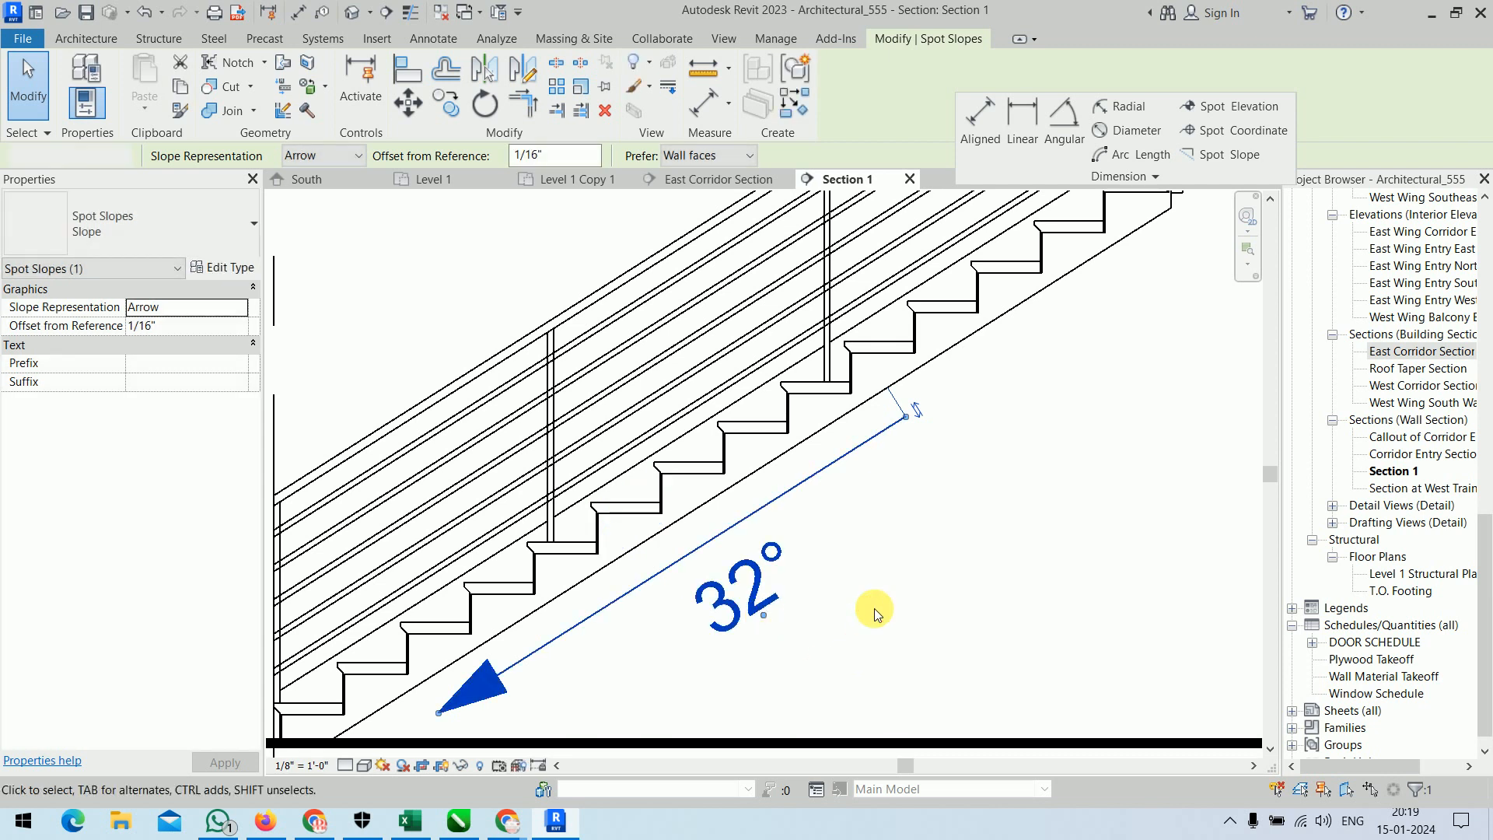
pyautogui.click(874, 608)
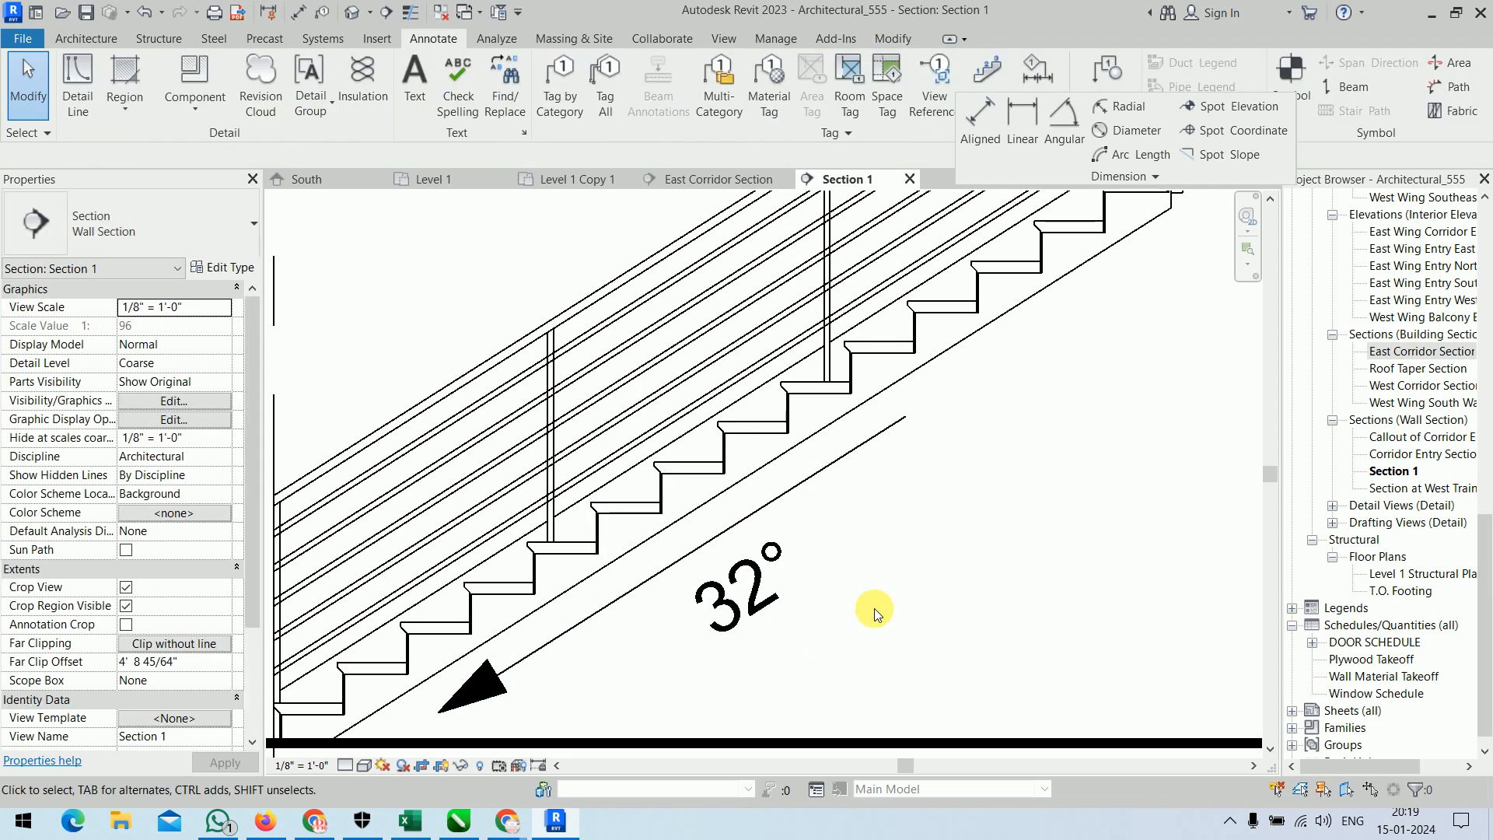
# Return the floating dimension tools to their docked place in the ribbon.
pyautogui.scroll(-6, 874, 608)
pyautogui.moveTo(863, 610); pyautogui.dragTo(771, 540, button='middle')
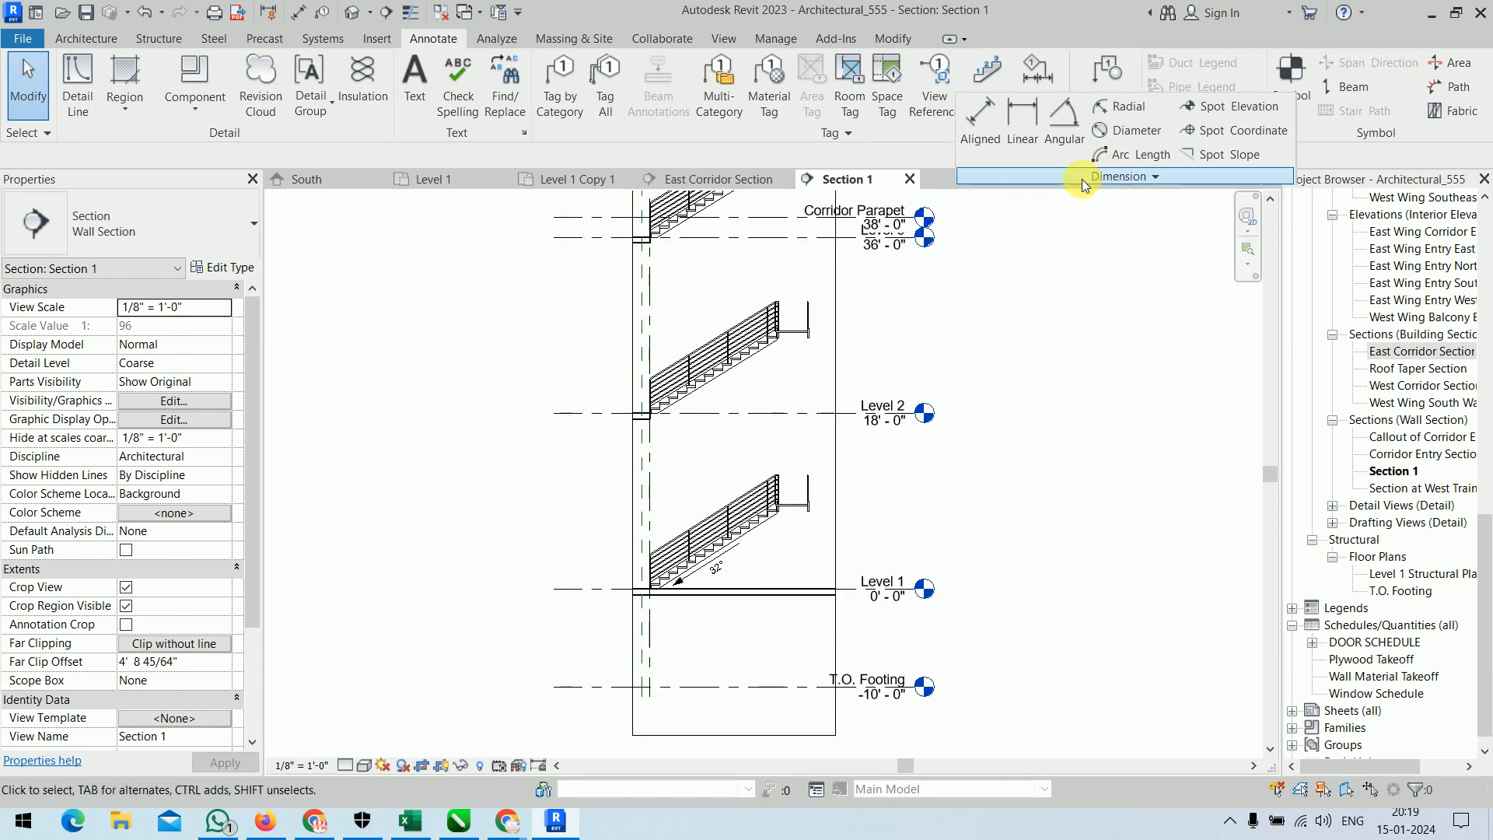
pyautogui.click(1305, 104)
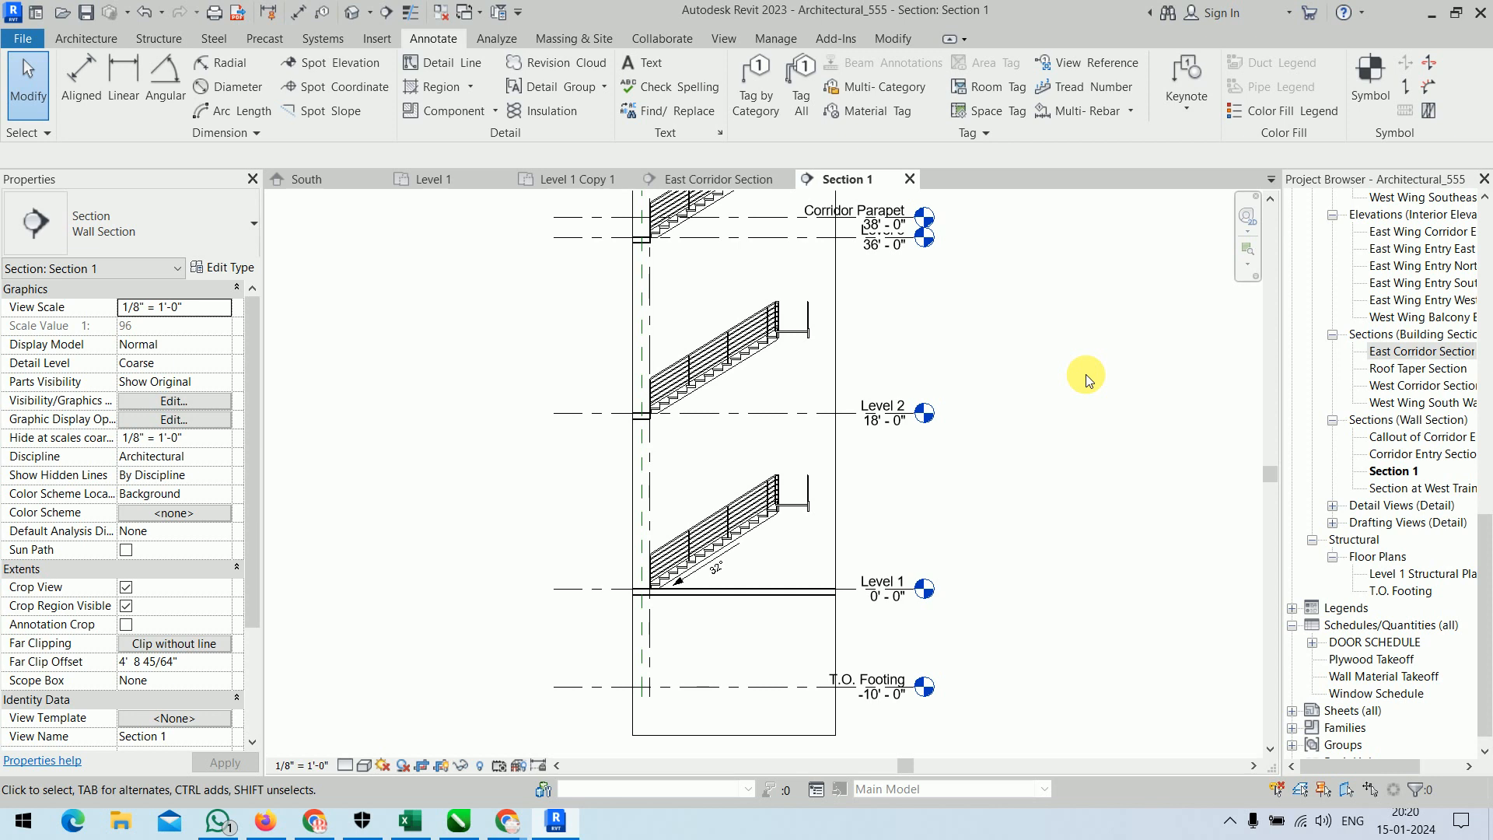
pyautogui.scroll(3, 1142, 497)
pyautogui.scroll(-3, 1120, 486)
pyautogui.scroll(-3, 1117, 484)
pyautogui.scroll(1, 1011, 528)
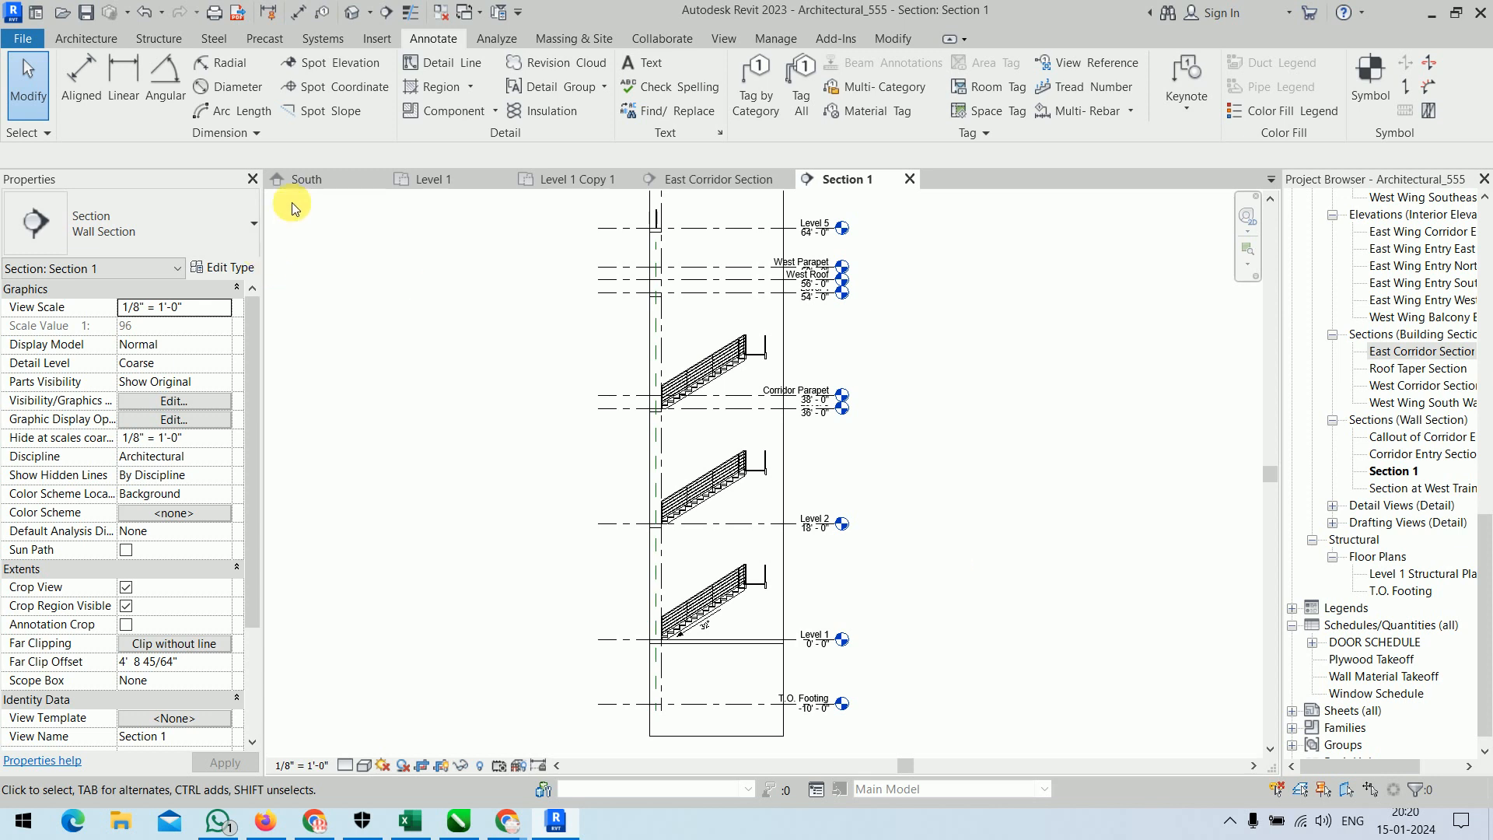
# Review the dimensions and spot coordinates placed across the east wing in the Level 1 Copy 1 plan.
pyautogui.click(587, 180)
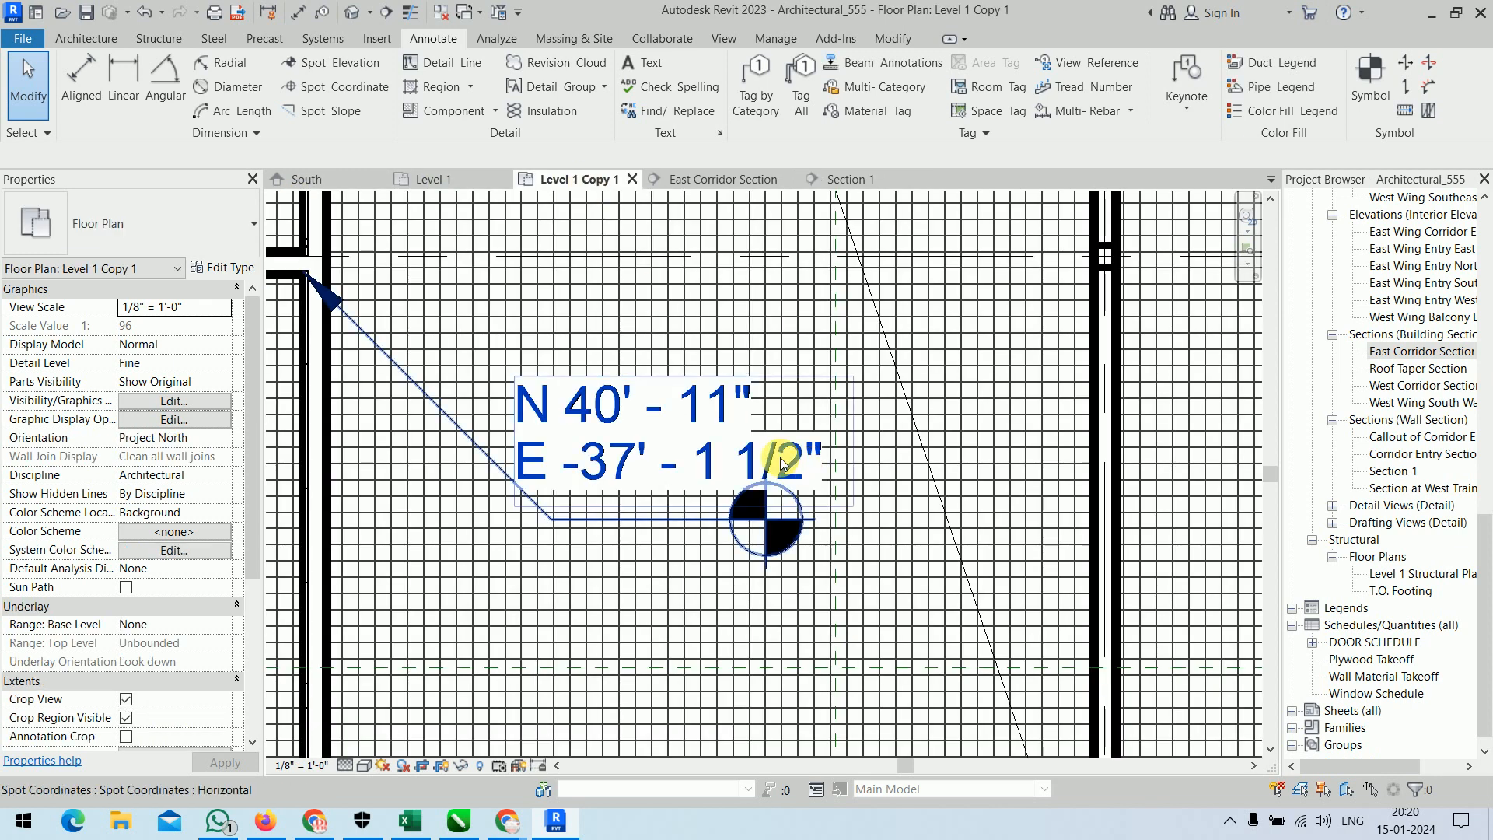
pyautogui.scroll(-6, 778, 476)
pyautogui.scroll(-3, 777, 482)
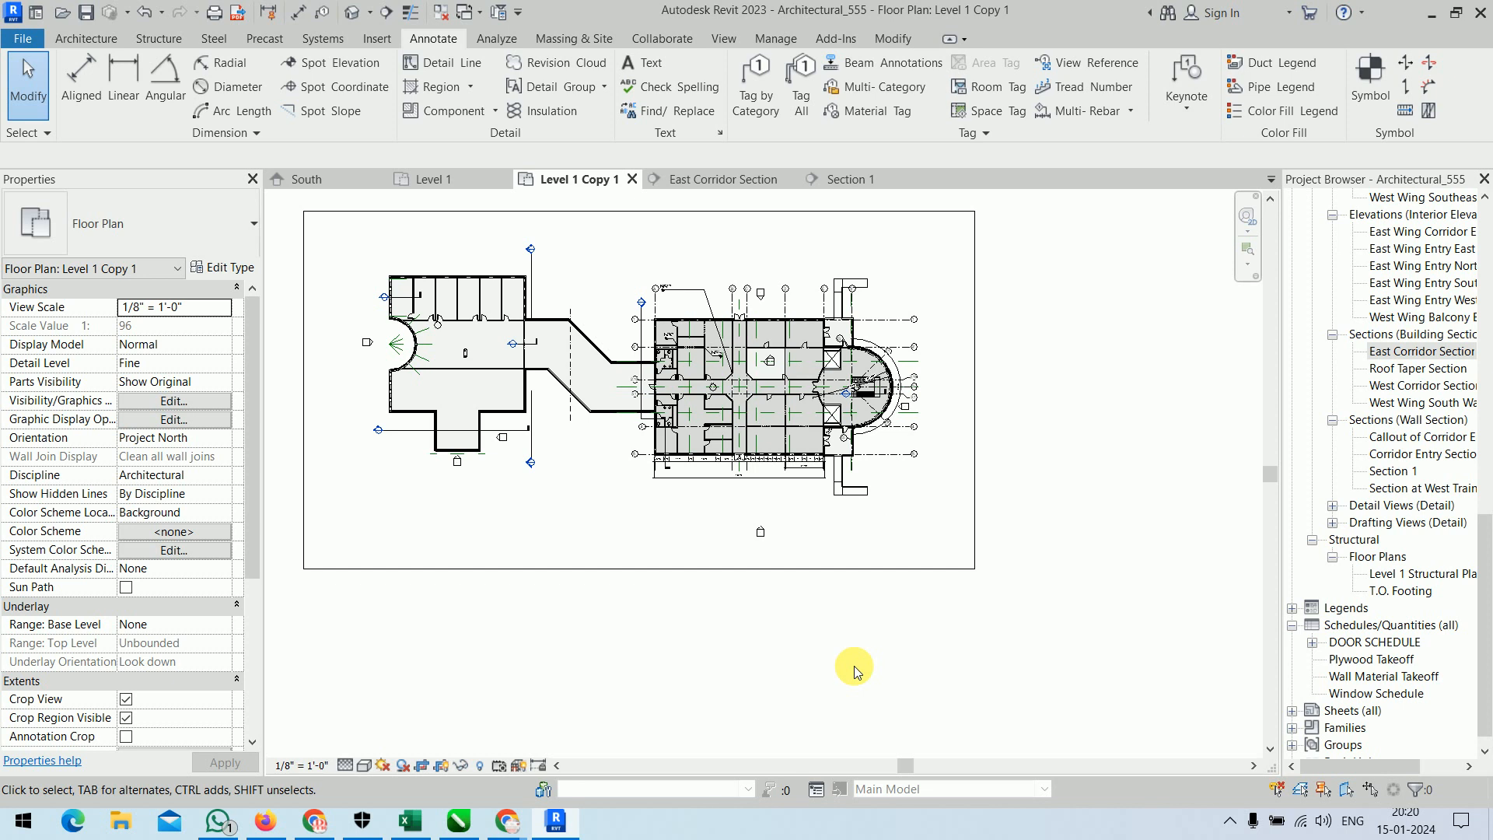
pyautogui.scroll(5, 742, 482)
pyautogui.moveTo(734, 473); pyautogui.dragTo(795, 568, button='middle')
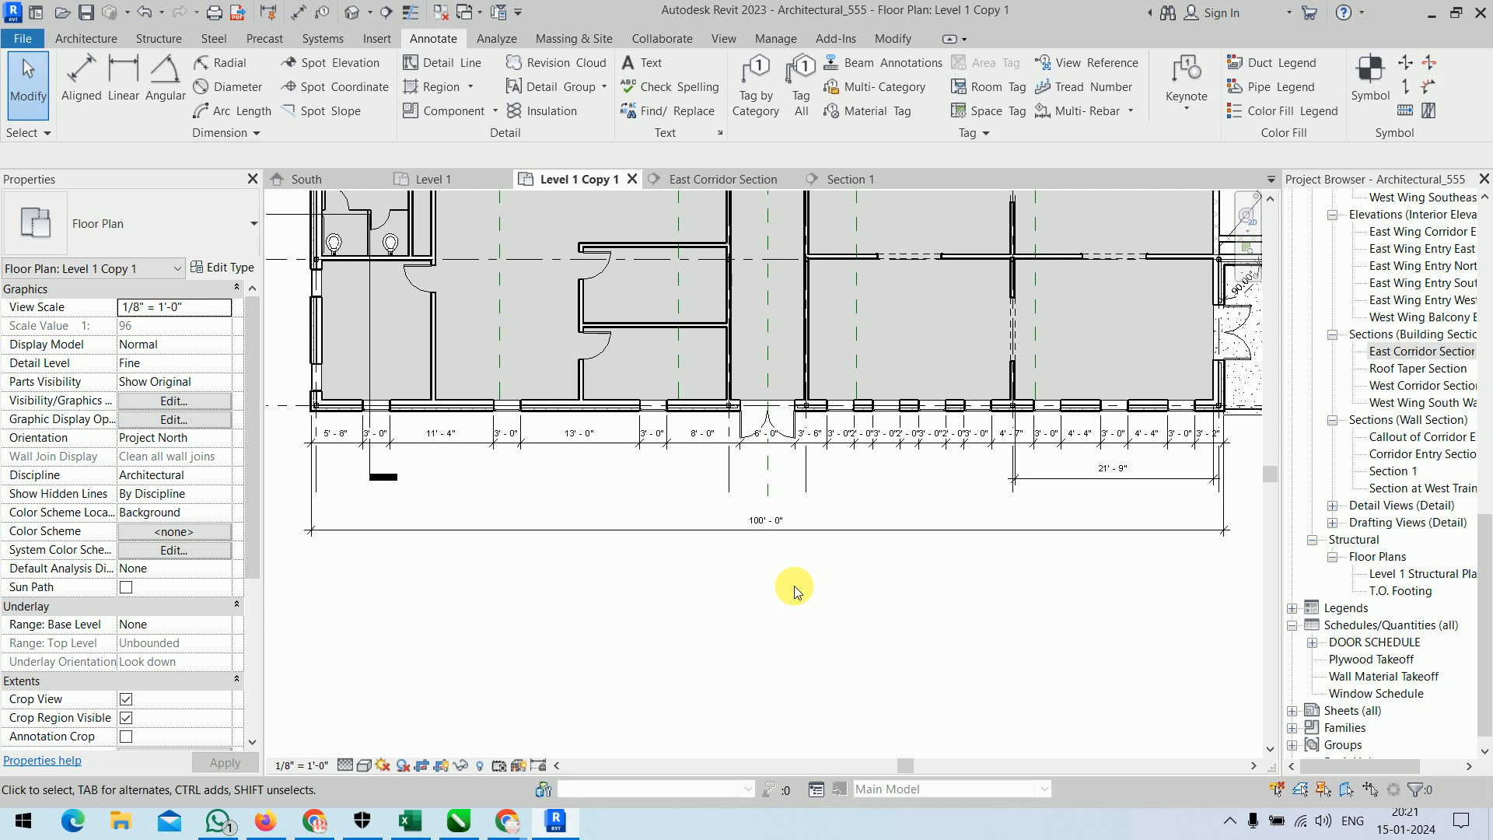
pyautogui.scroll(-5, 798, 593)
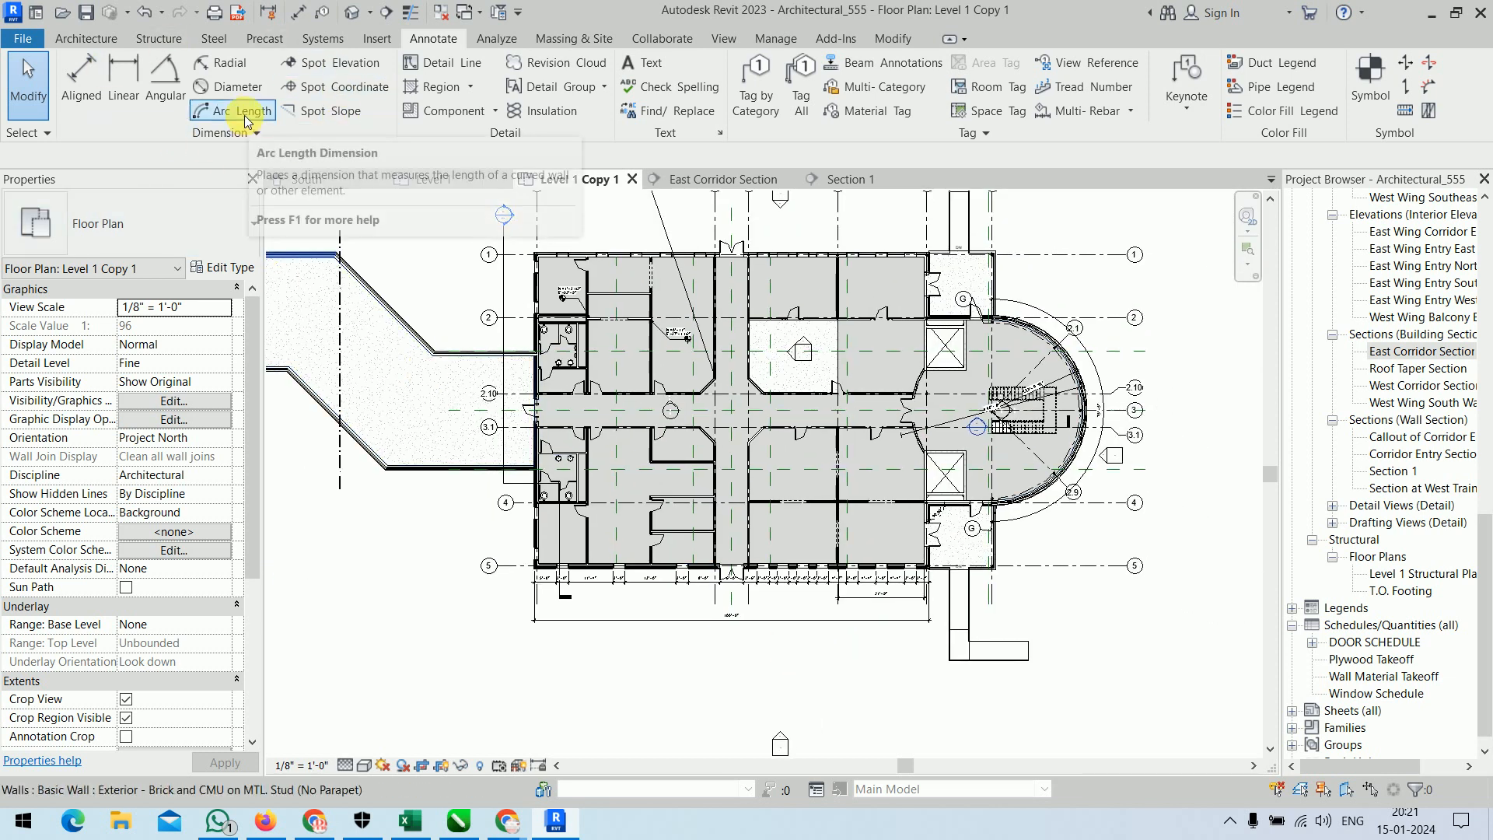
pyautogui.moveTo(760, 226); pyautogui.dragTo(591, 342, button='middle')
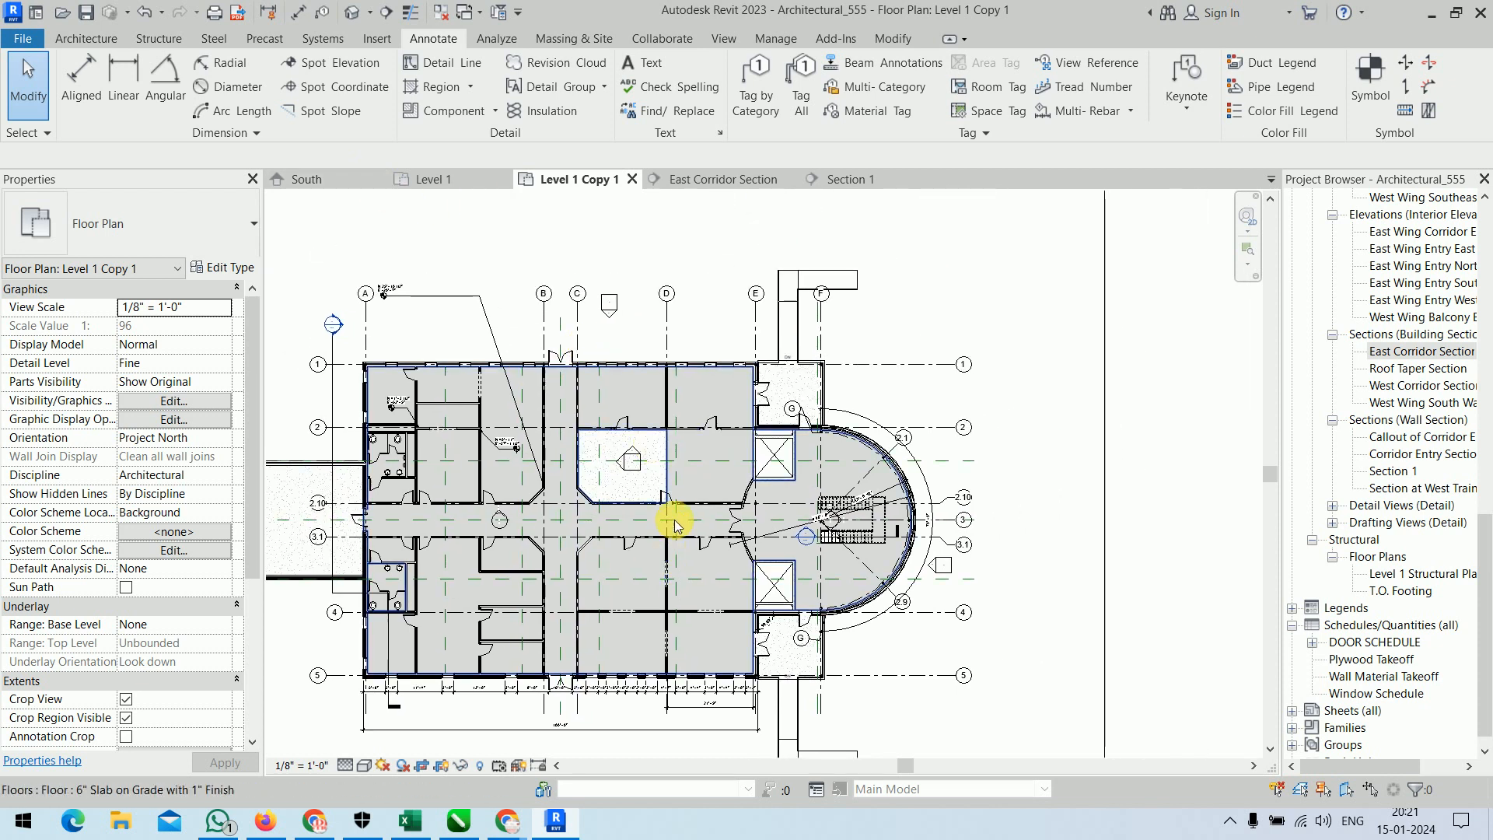
pyautogui.moveTo(674, 494); pyautogui.dragTo(695, 445, button='middle')
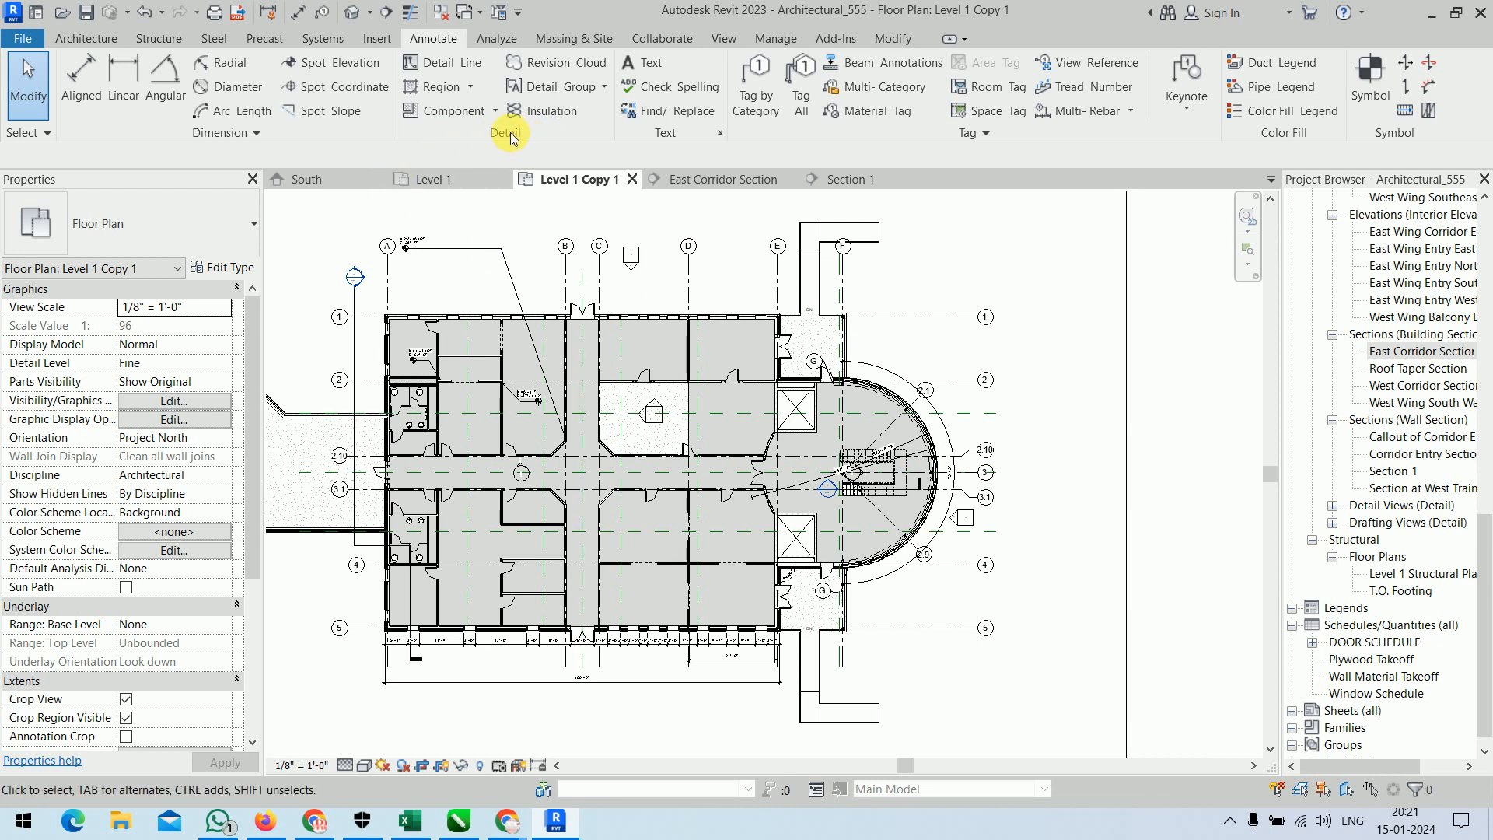
# Float the detail tools and sketch a rectangular revision cloud around the north entrance and the rooms from grid B to past grid D.
pyautogui.moveTo(510, 137); pyautogui.dragTo(970, 227)
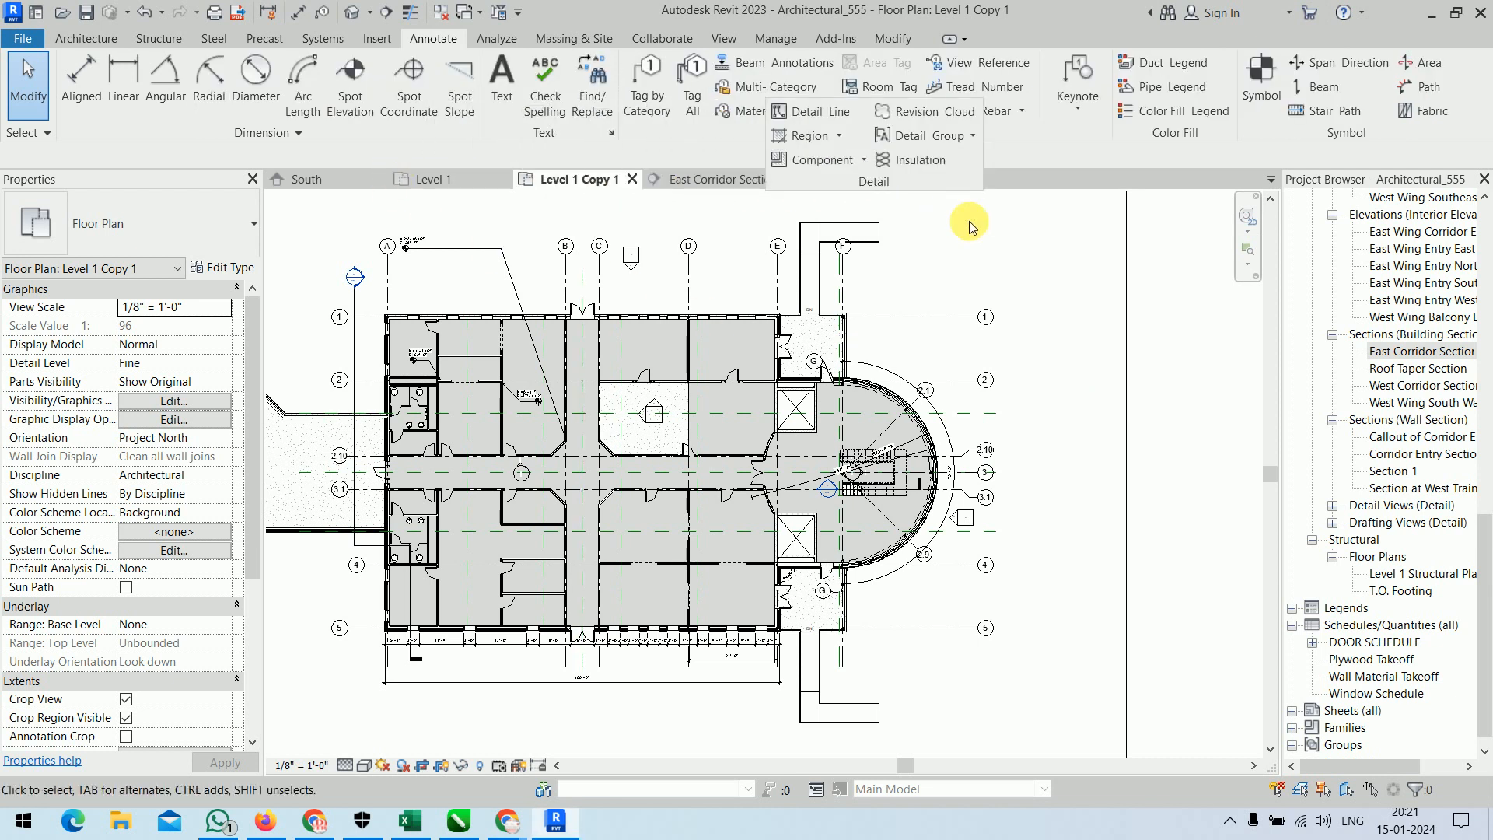
pyautogui.click(912, 116)
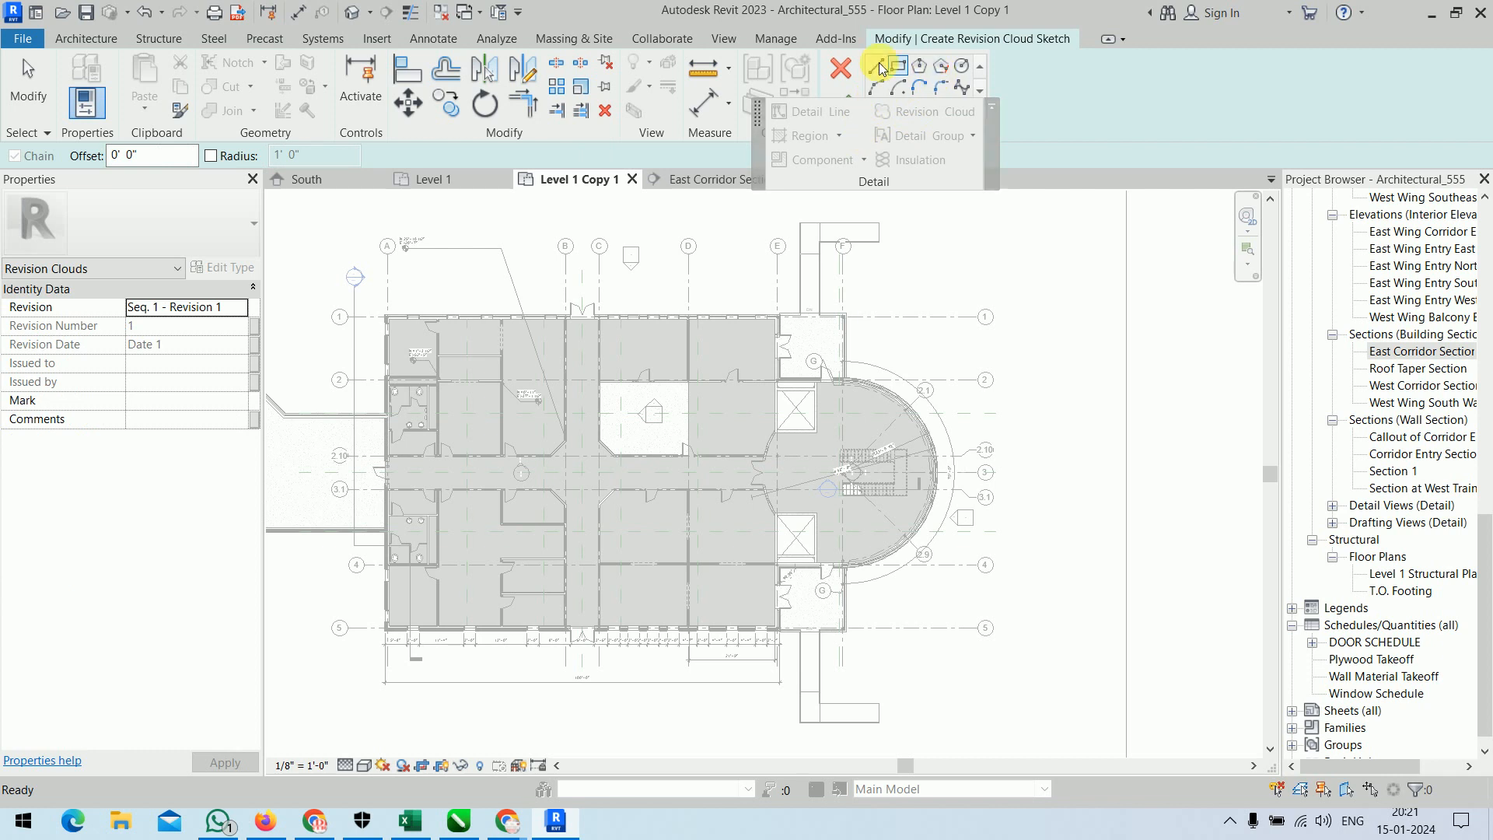
pyautogui.click(543, 297)
pyautogui.click(727, 413)
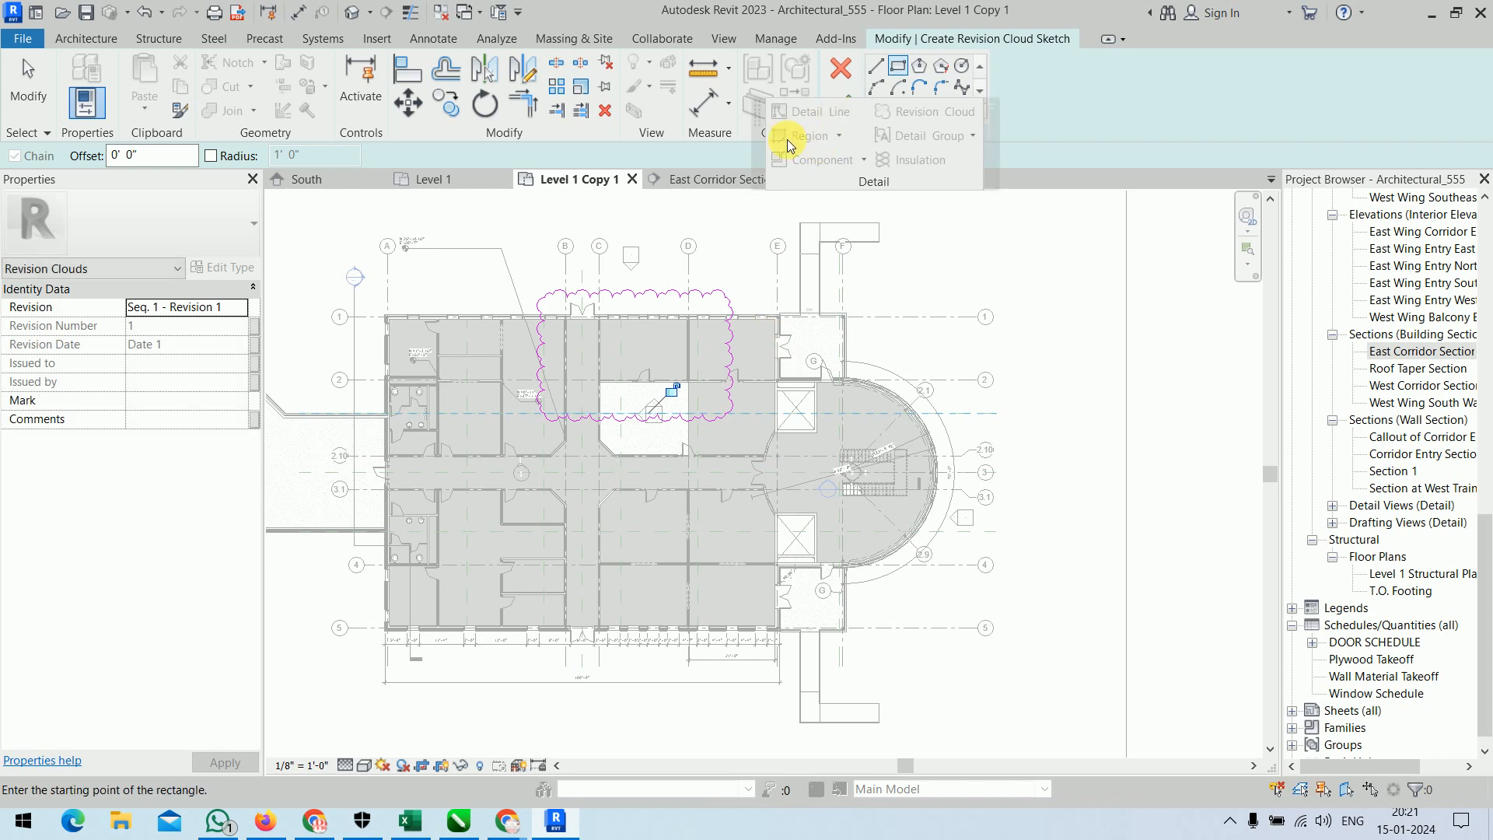
pyautogui.moveTo(862, 192); pyautogui.dragTo(997, 194)
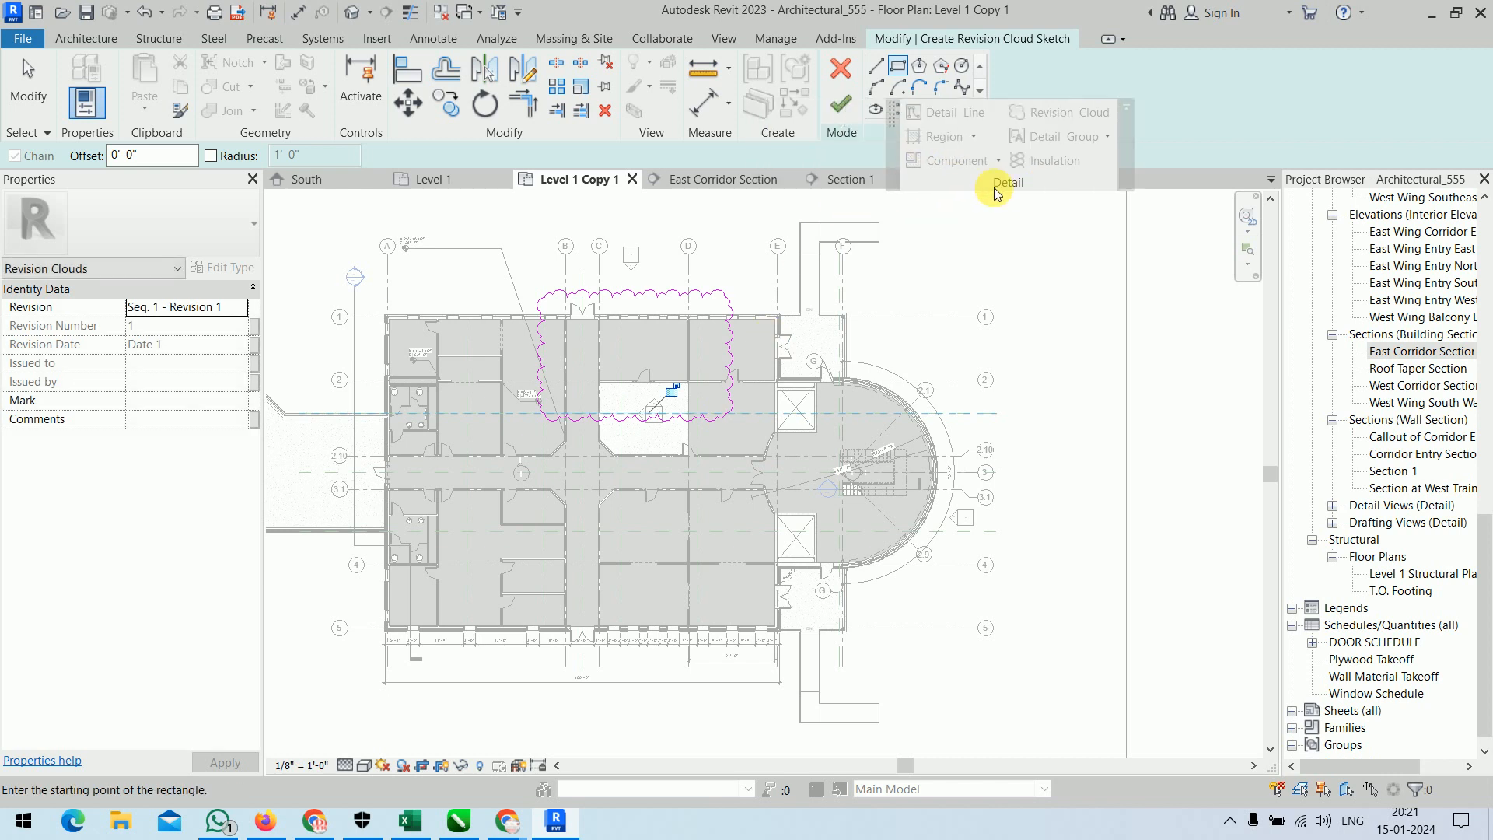
pyautogui.click(841, 103)
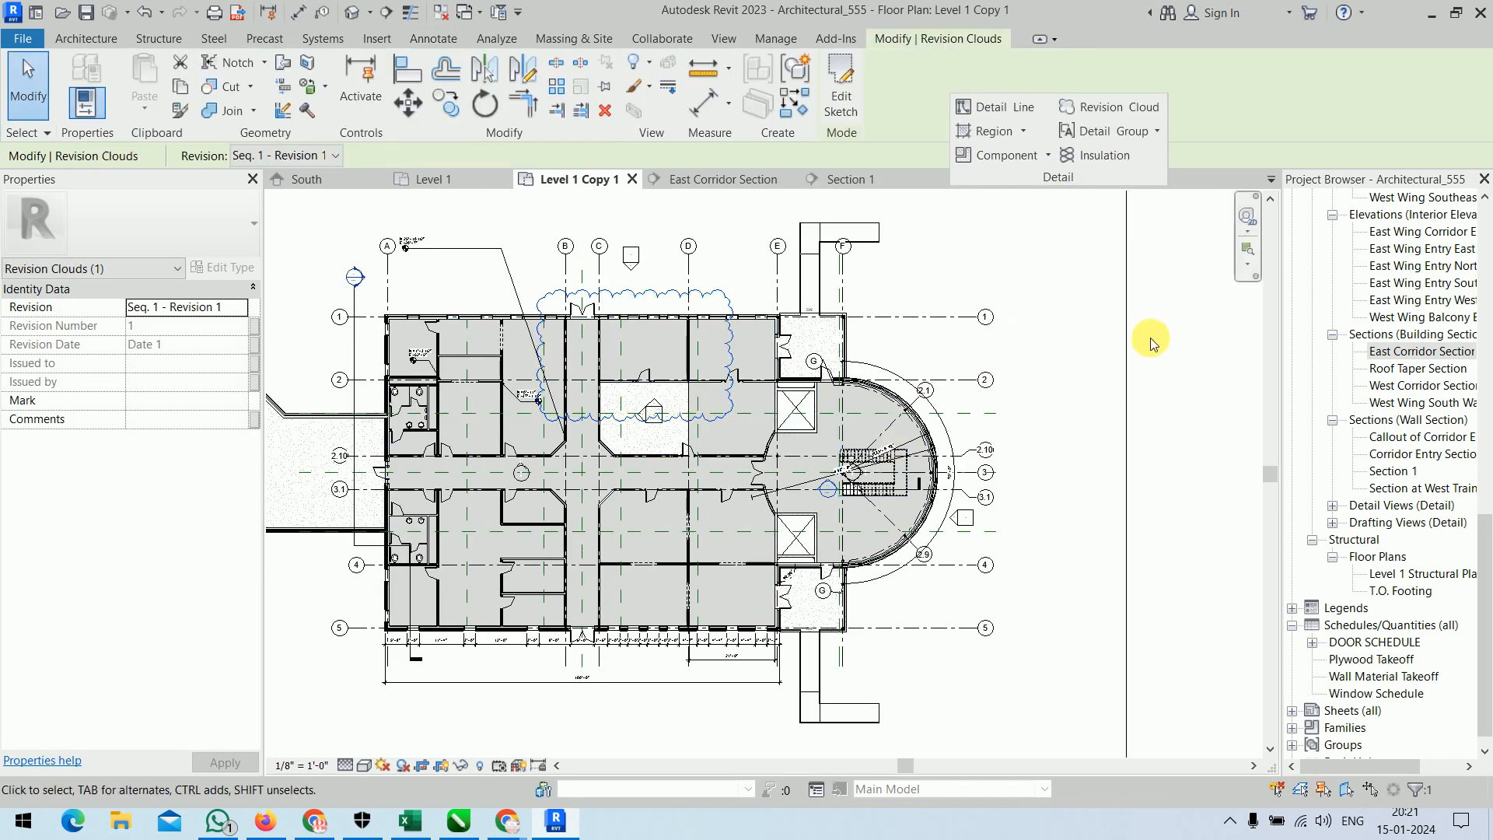
pyautogui.click(1158, 425)
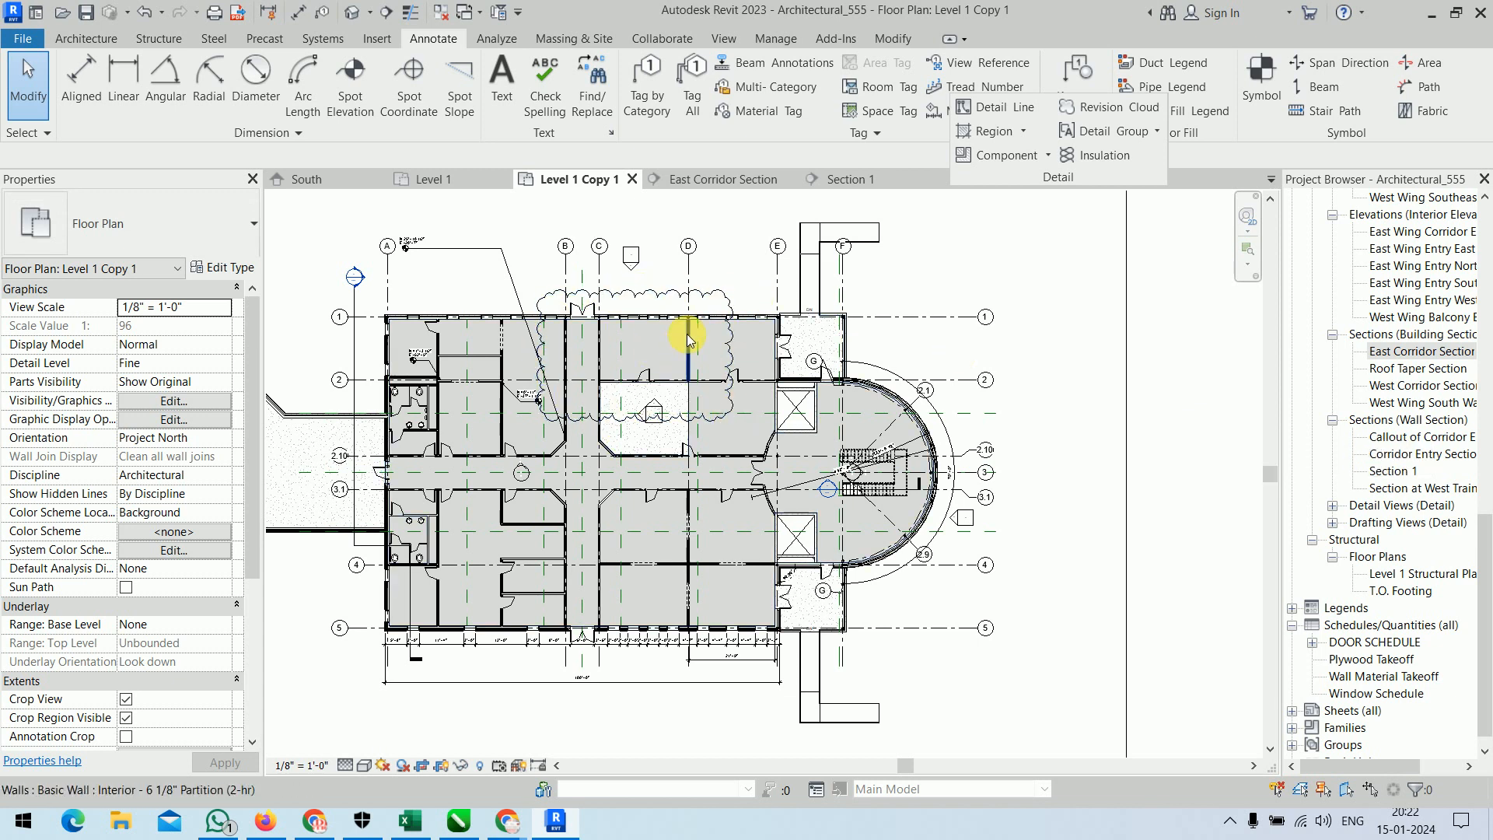
# Place a 3/32" Arial text note without a leader and with placeholder text, just above the revision cloud near grid D.
pyautogui.scroll(2, 692, 303)
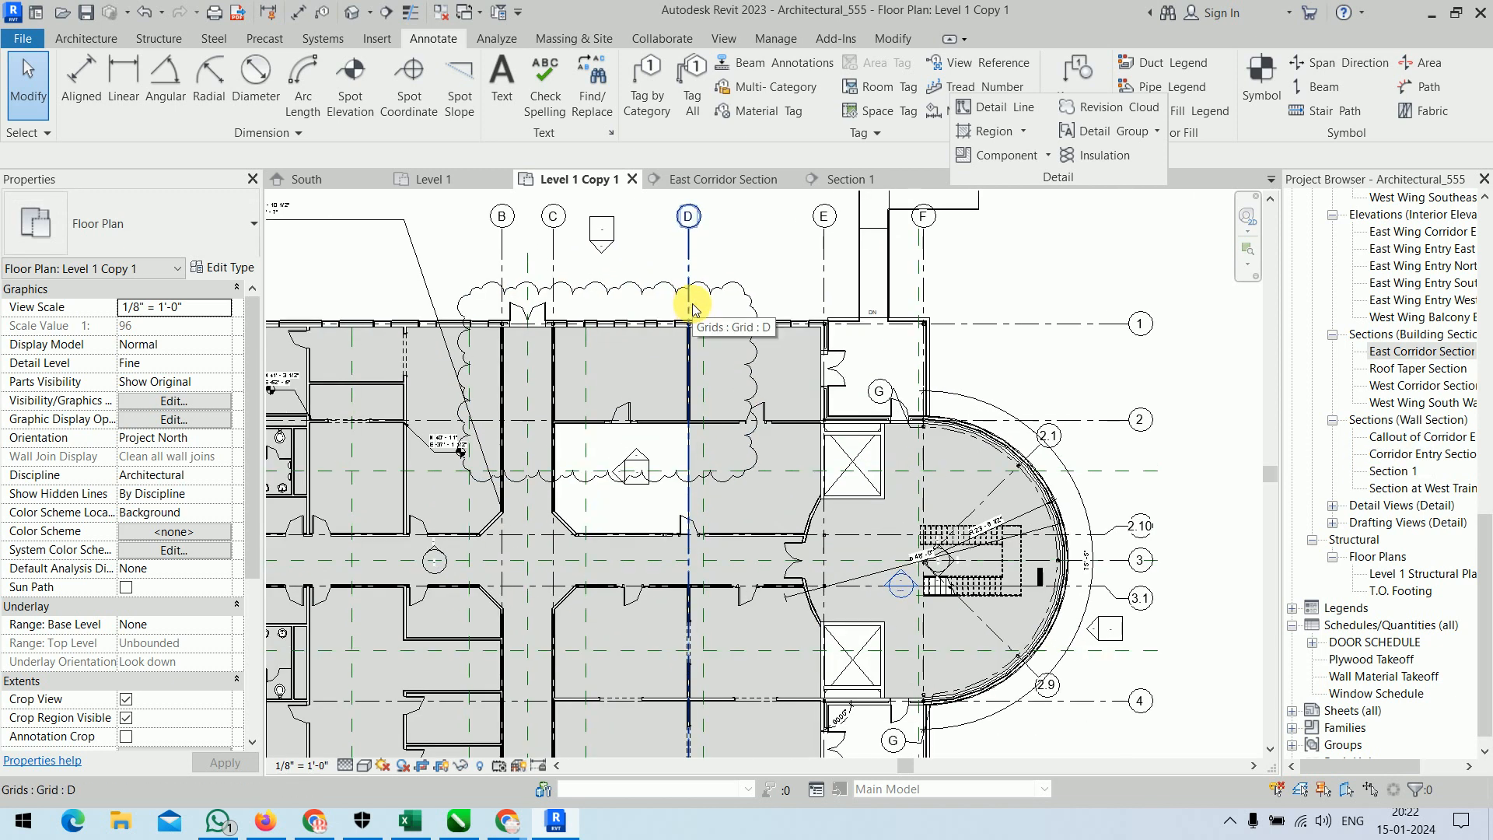
pyautogui.moveTo(692, 303); pyautogui.dragTo(670, 365, button='middle')
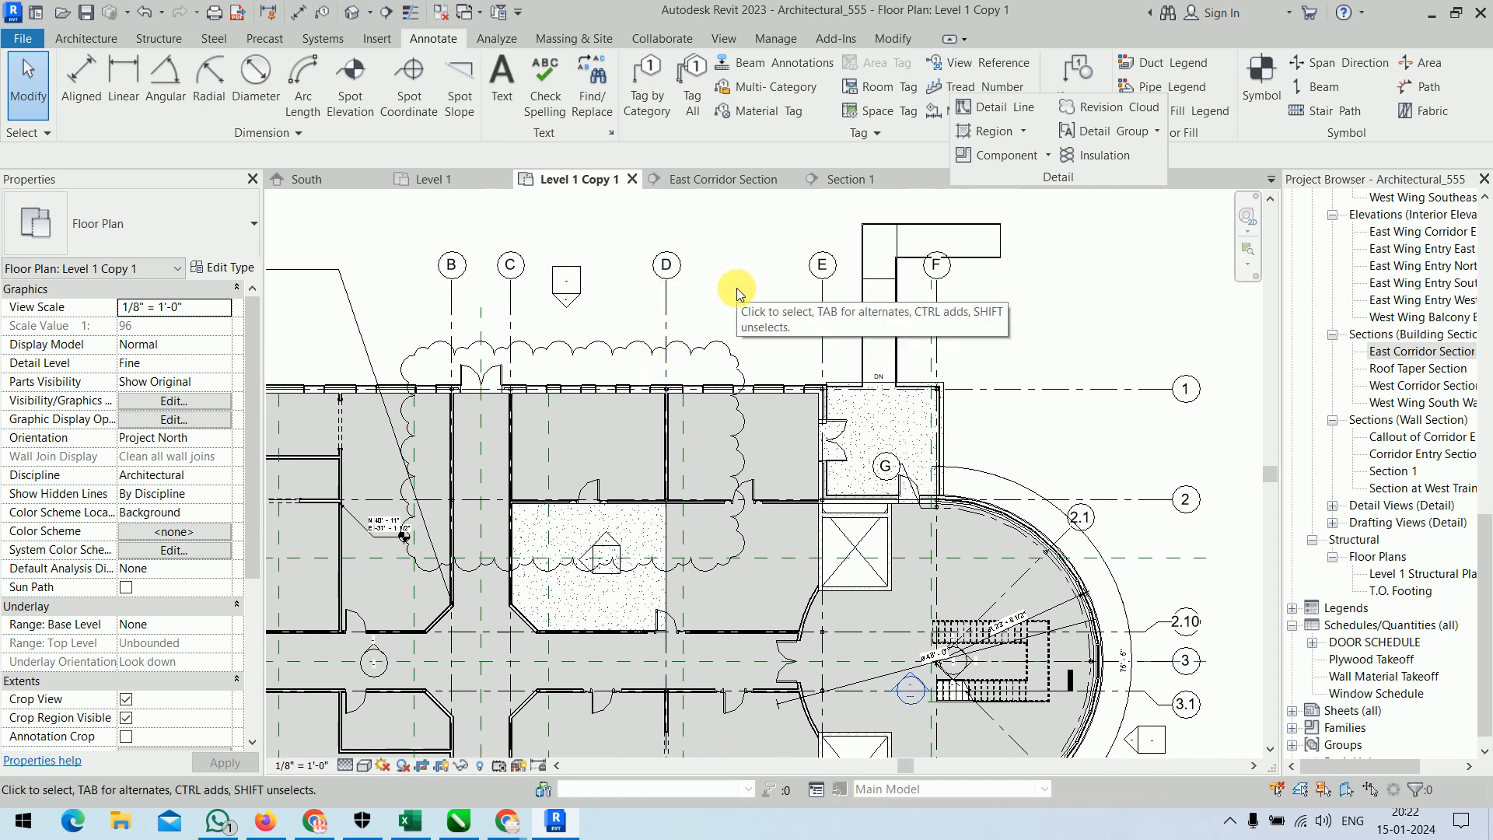
pyautogui.click(501, 77)
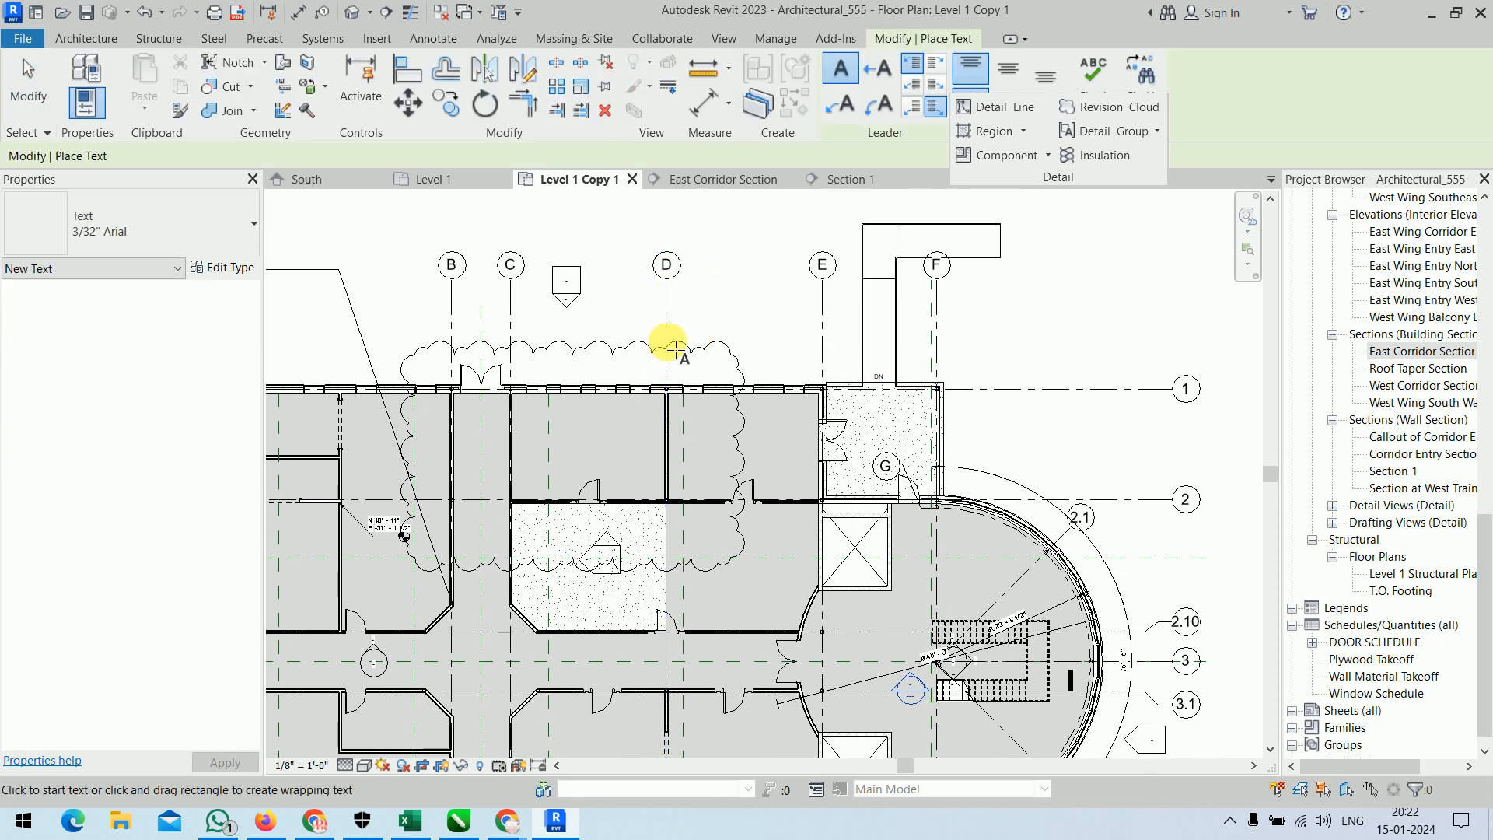
pyautogui.click(614, 322)
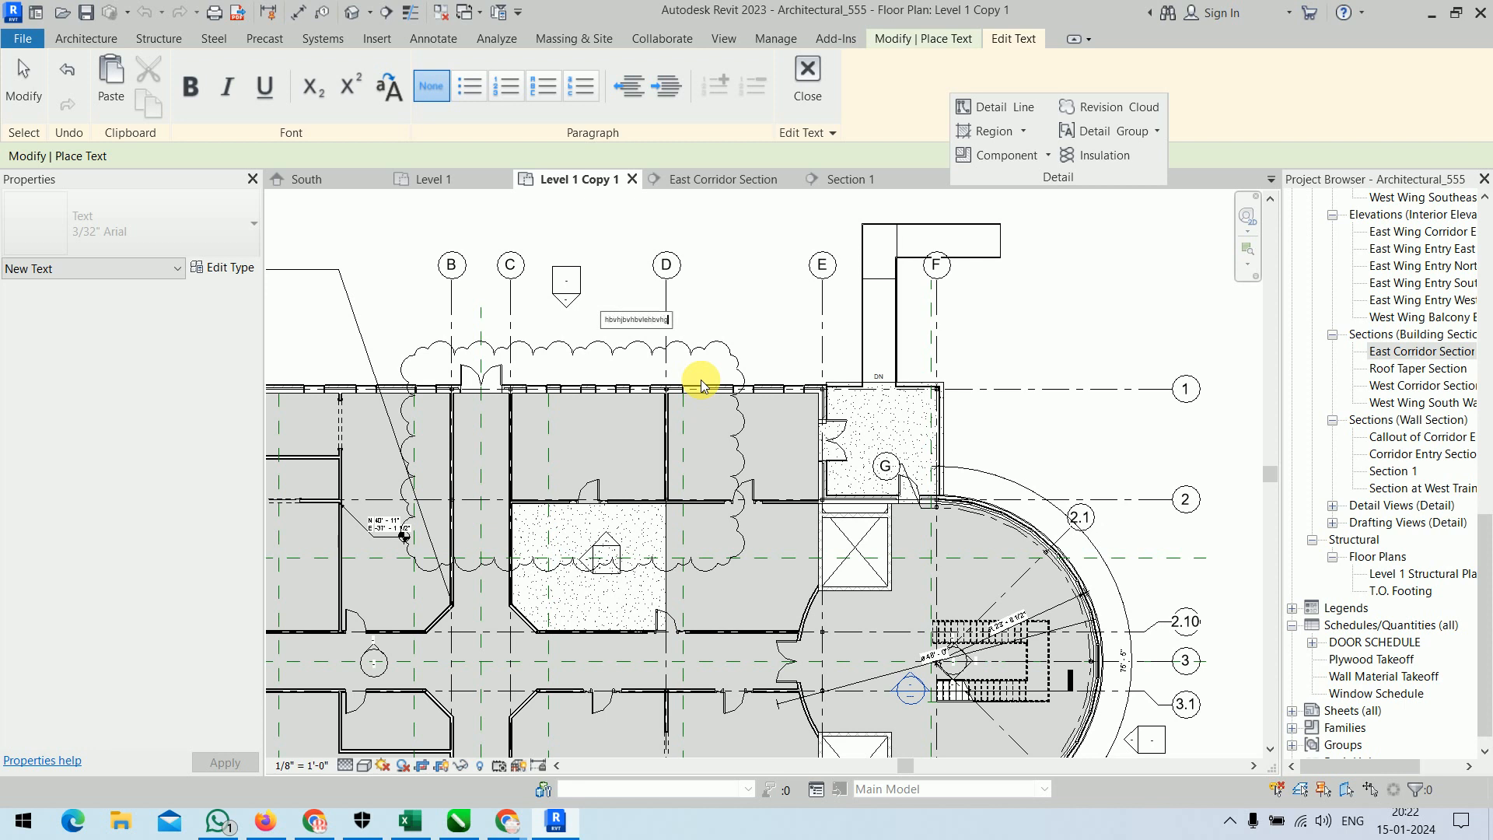
pyautogui.hotkey('ctrl', 'a')
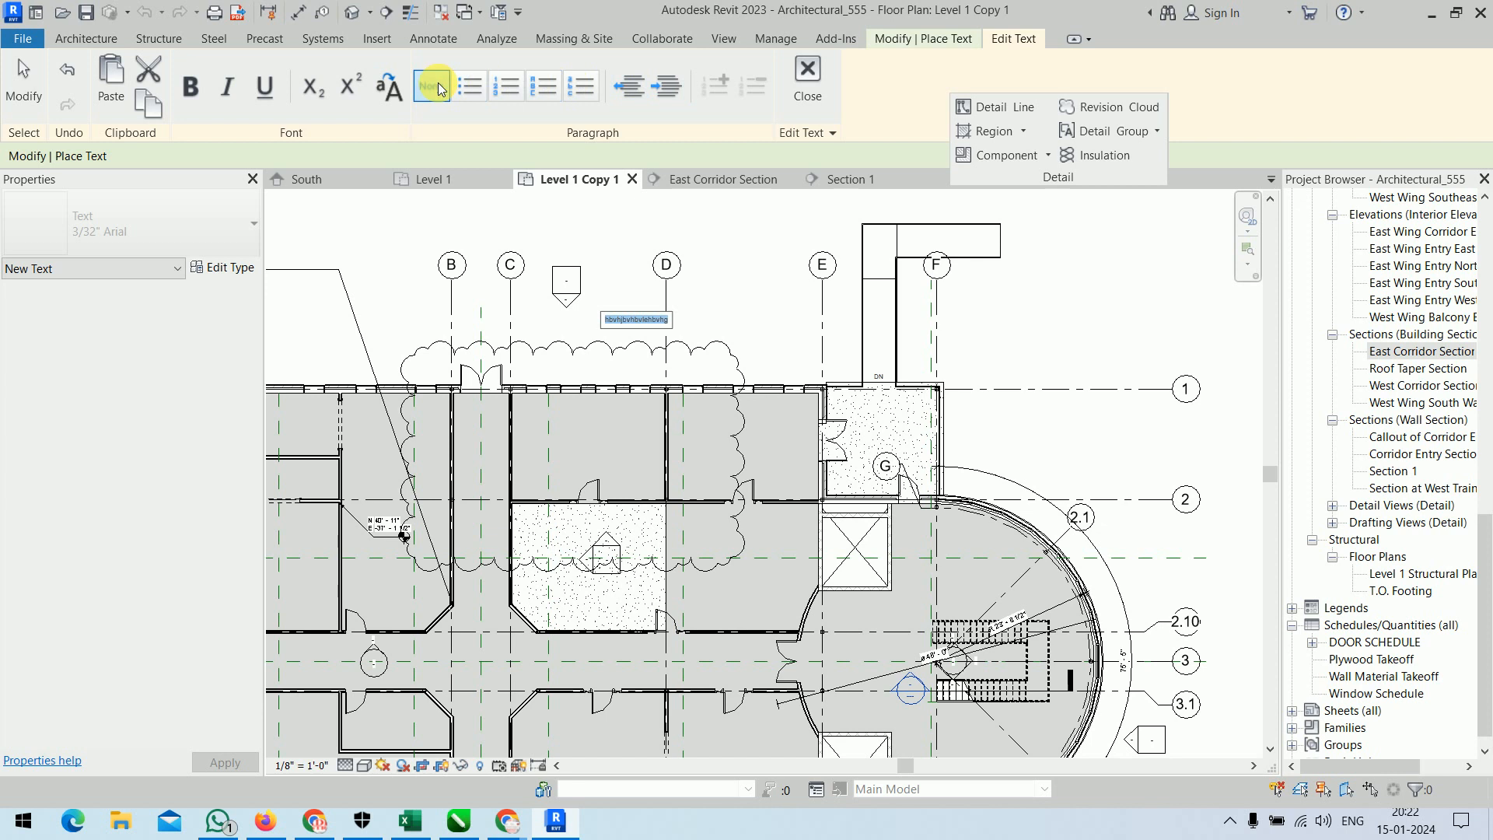
pyautogui.click(807, 77)
pyautogui.rightClick(750, 220)
pyautogui.click(793, 228)
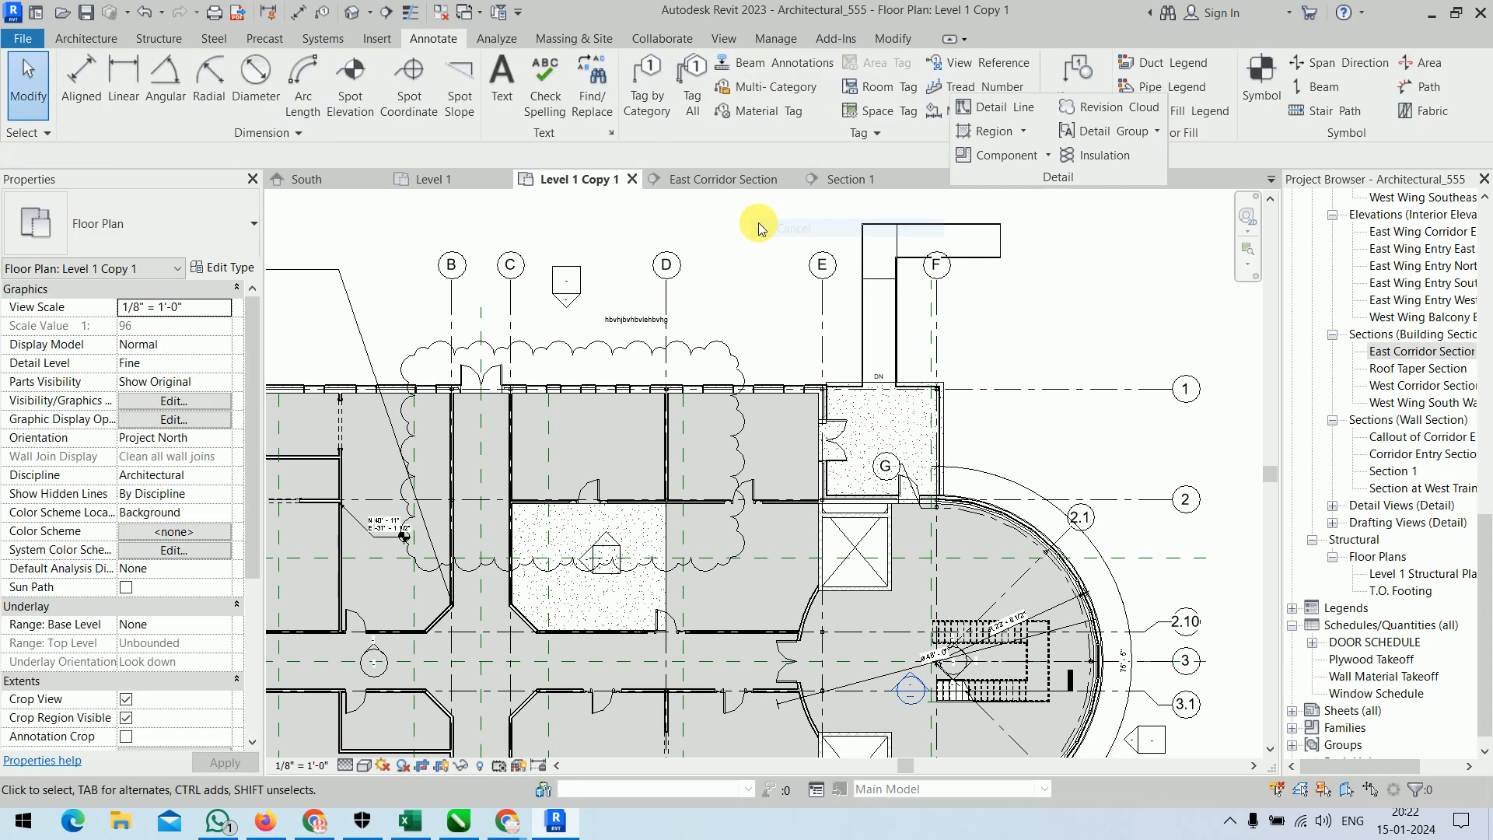
# Duplicate the type of the text note above the revision cloud as h and set its text size to 1".
pyautogui.click(650, 322)
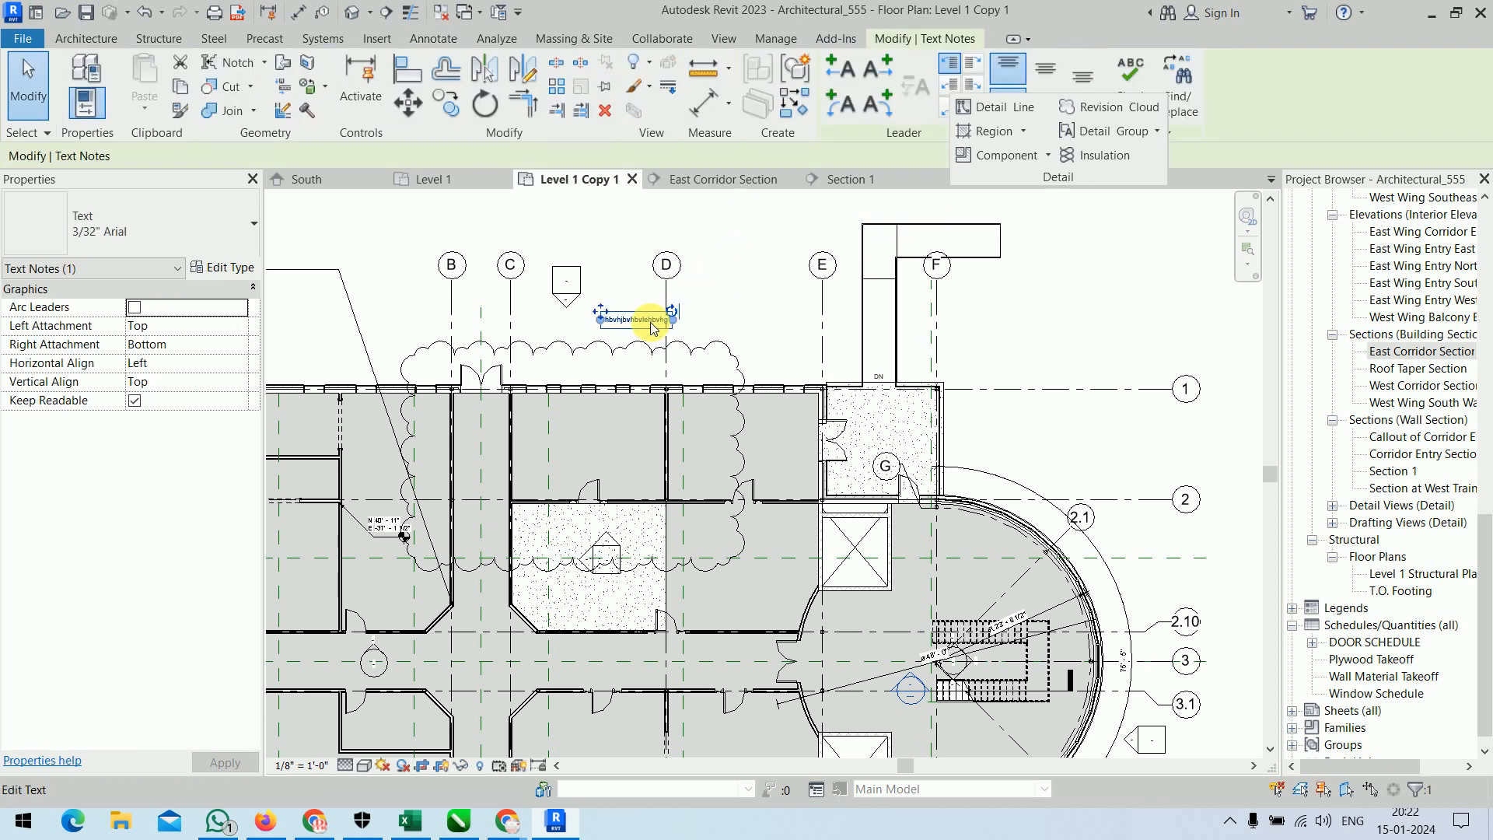
pyautogui.click(223, 266)
pyautogui.click(1085, 165)
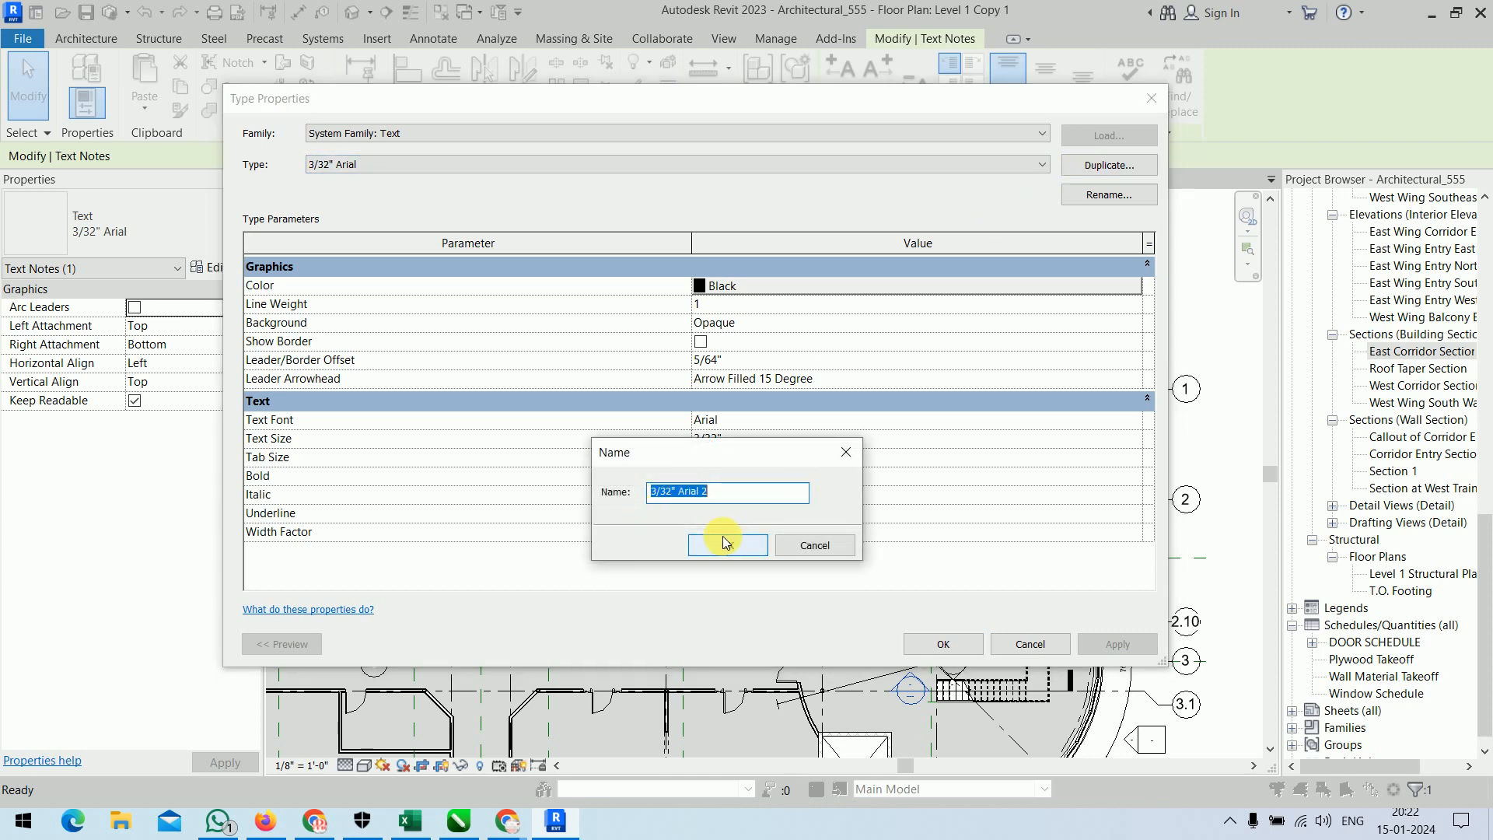
pyautogui.write('h')
pyautogui.click(721, 538)
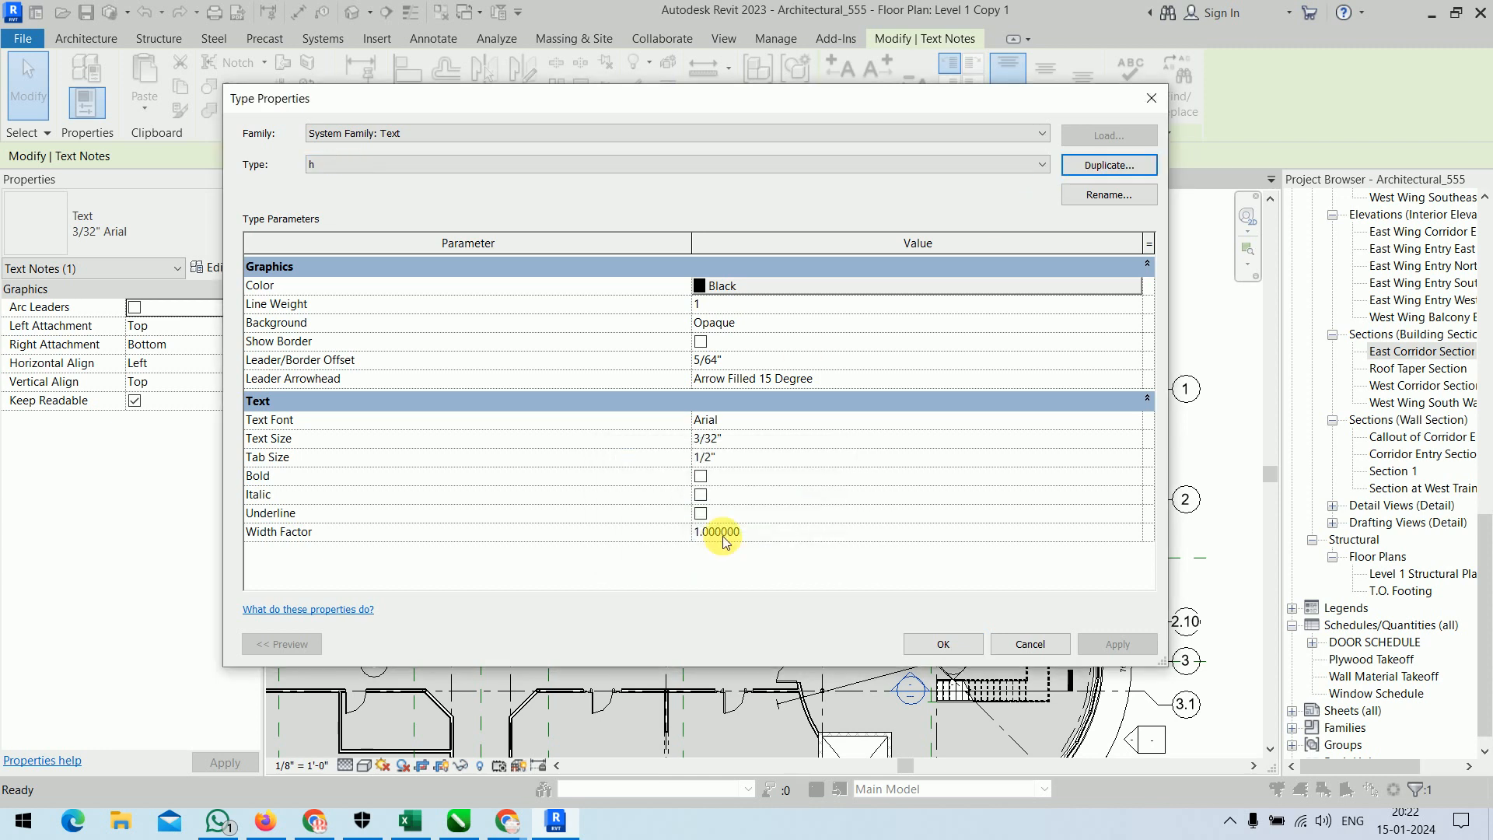
pyautogui.click(787, 440)
pyautogui.click(1124, 440)
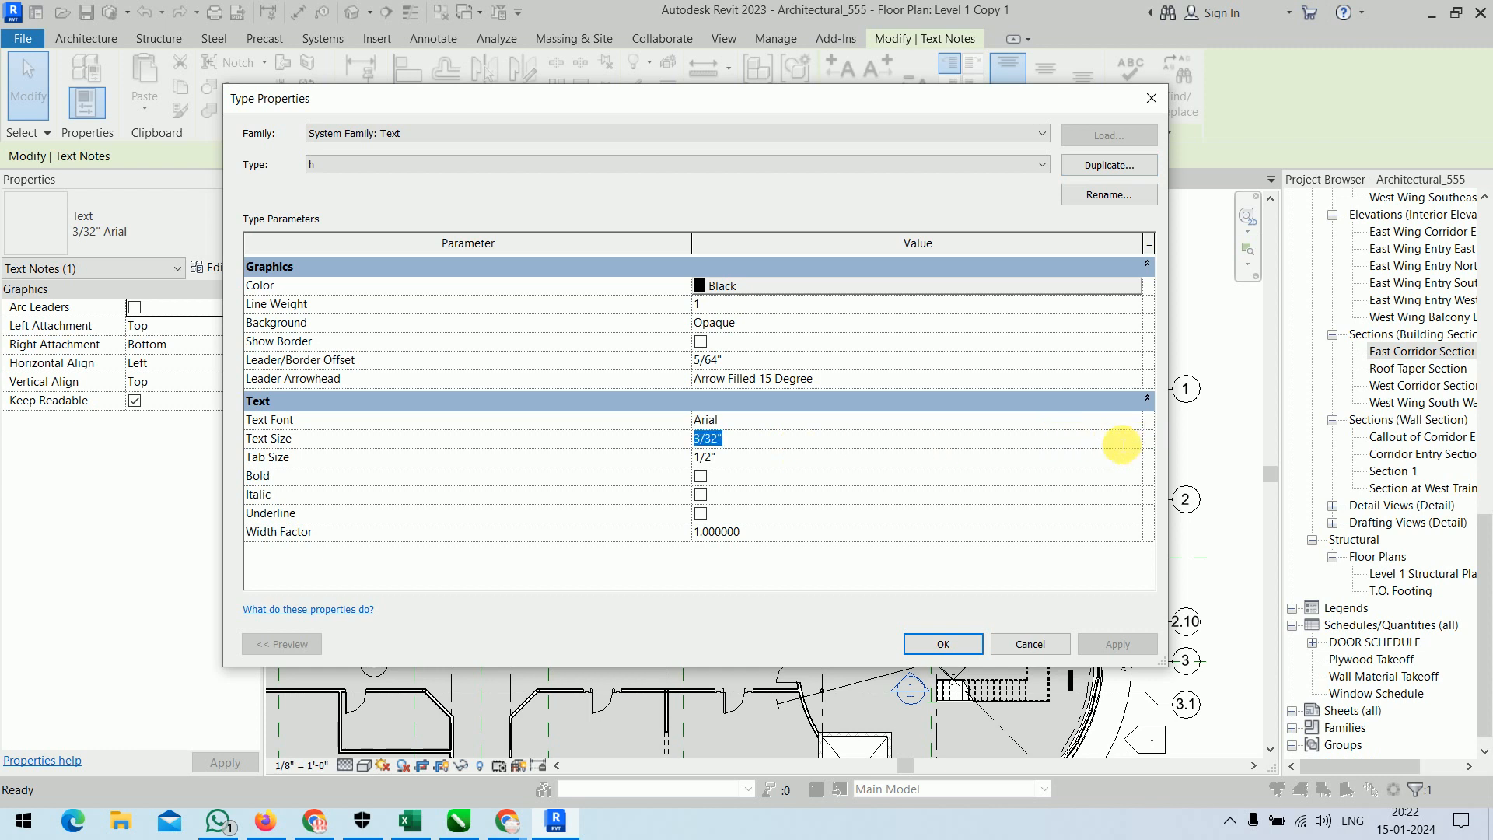
pyautogui.write('1"')
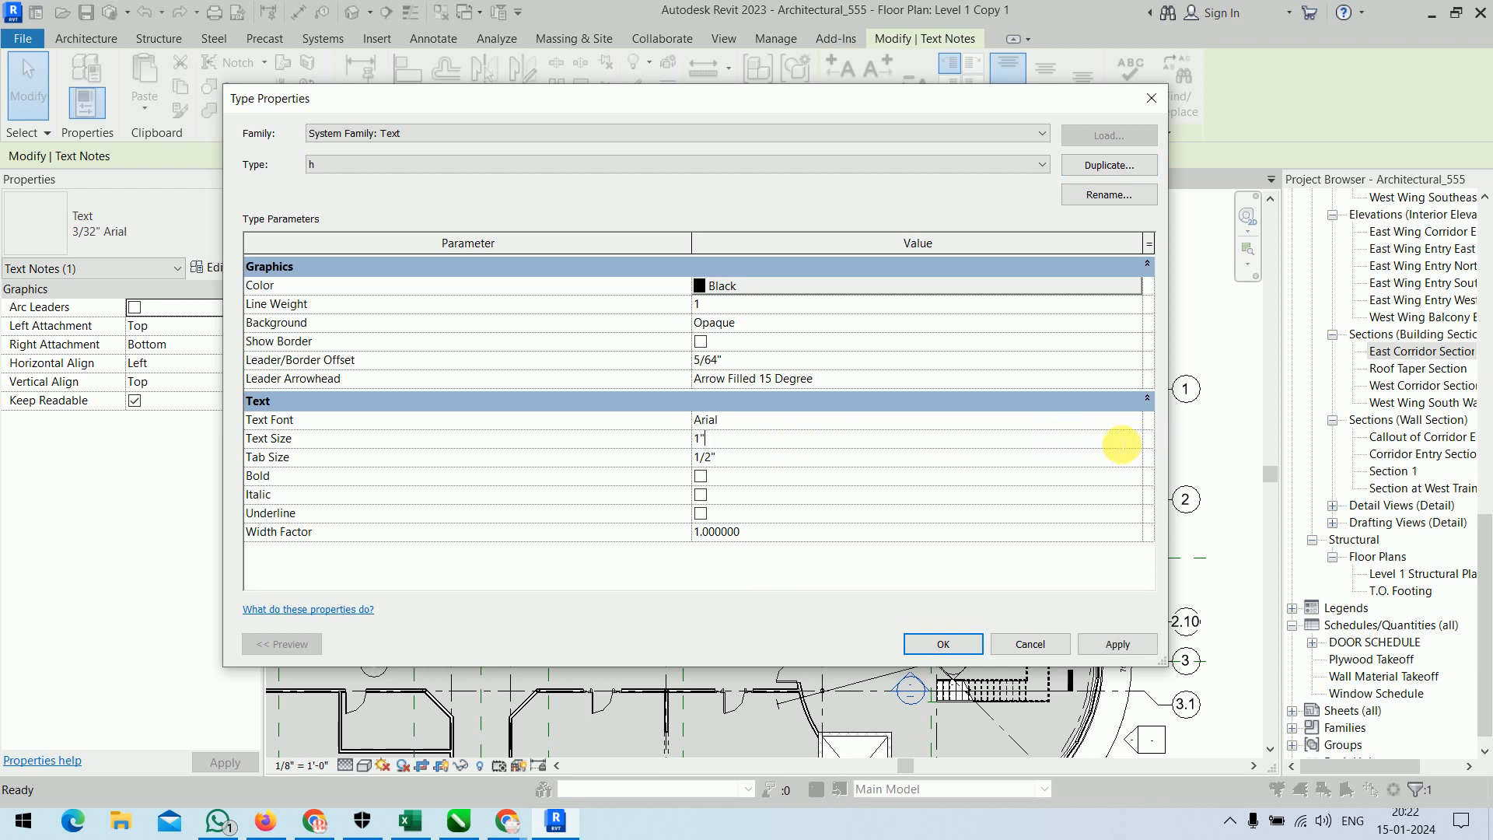
# Set the font of text type h to Times New Roman and apply the type changes to the note.
pyautogui.click(1132, 420)
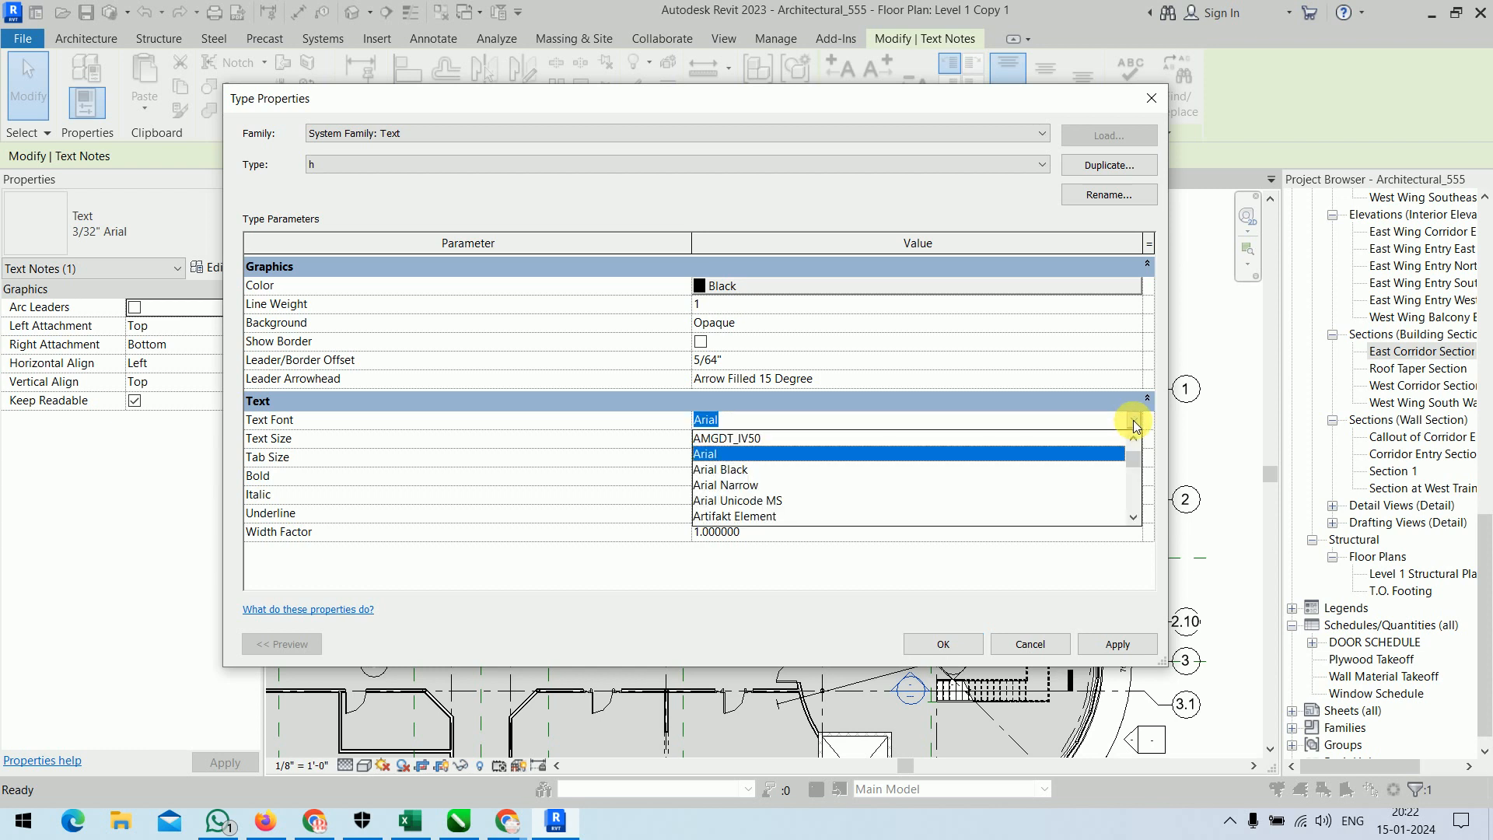
pyautogui.write('Times New Roman')
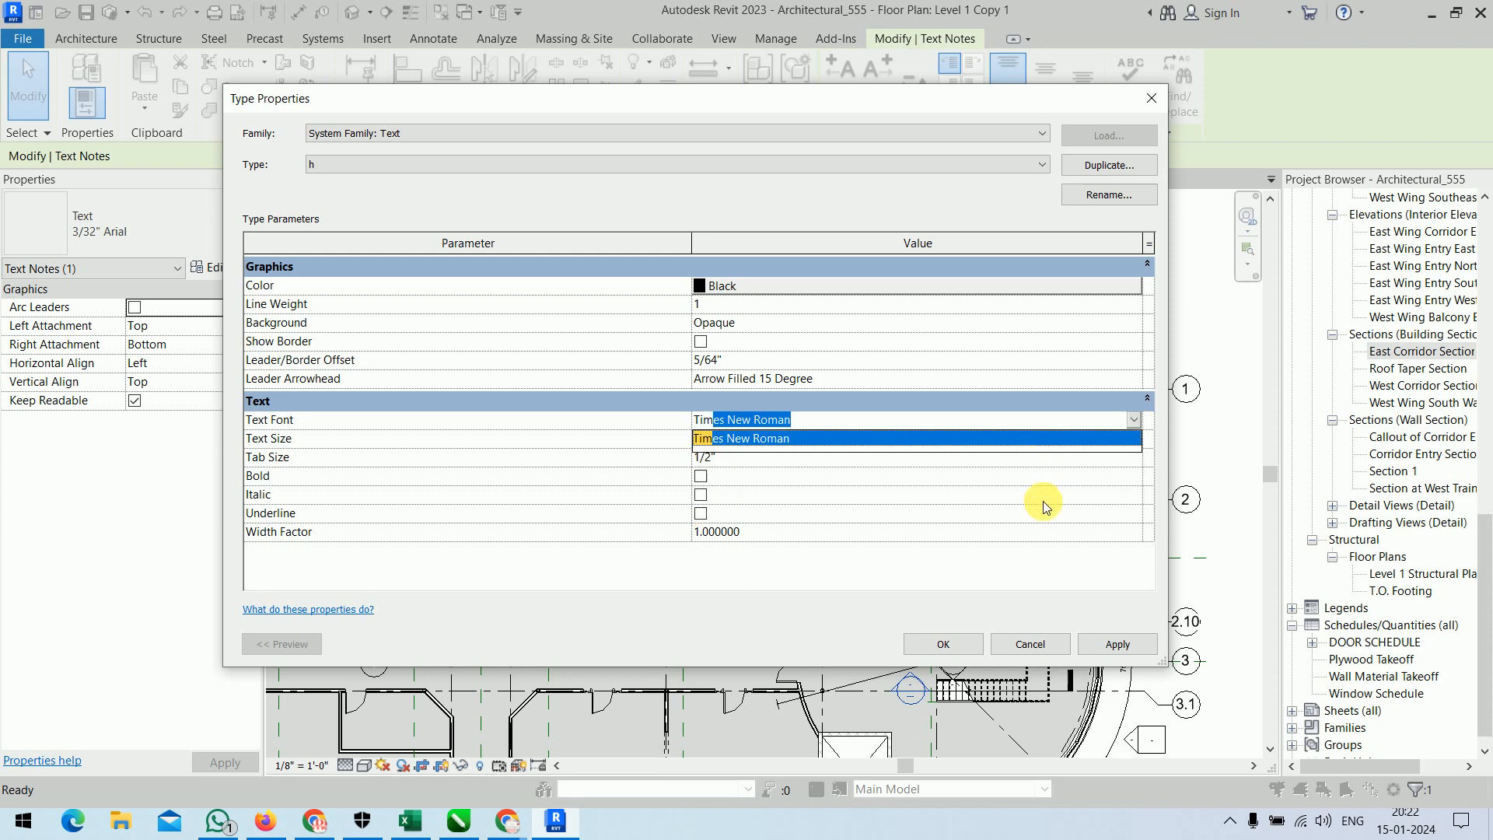
pyautogui.click(849, 440)
pyautogui.click(799, 461)
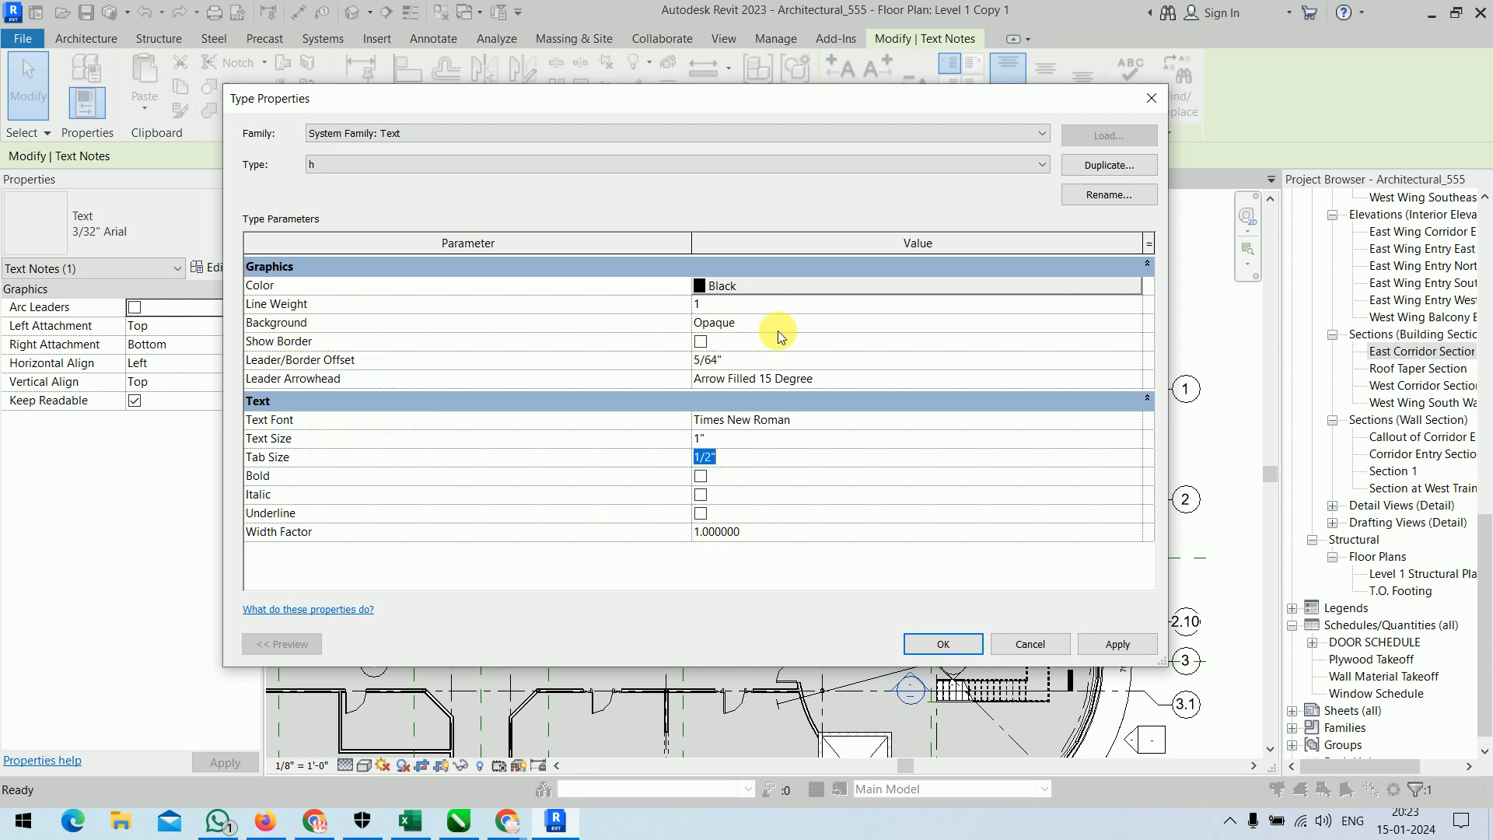
pyautogui.click(944, 644)
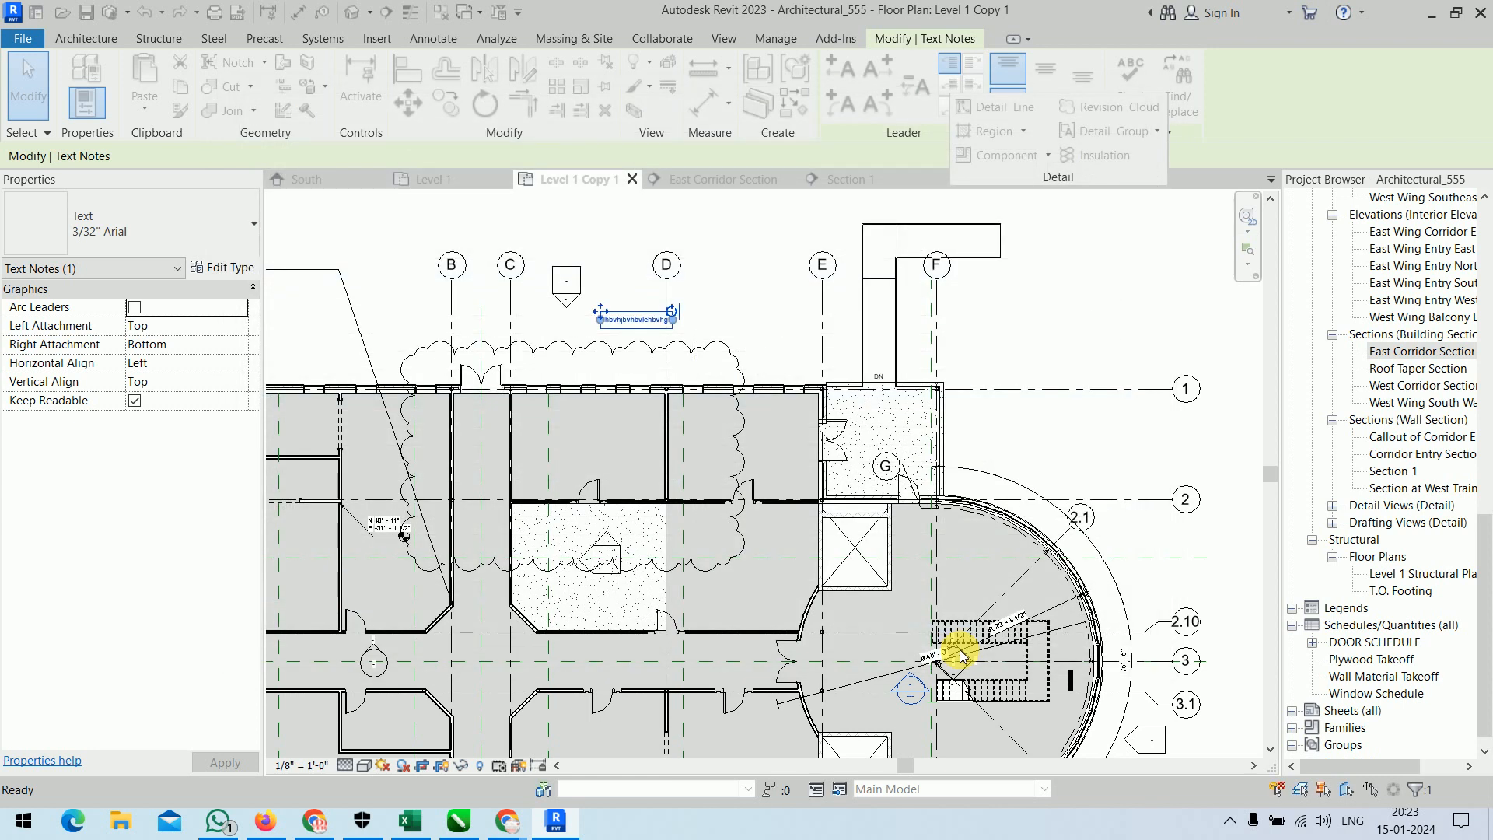
pyautogui.scroll(-2, 680, 314)
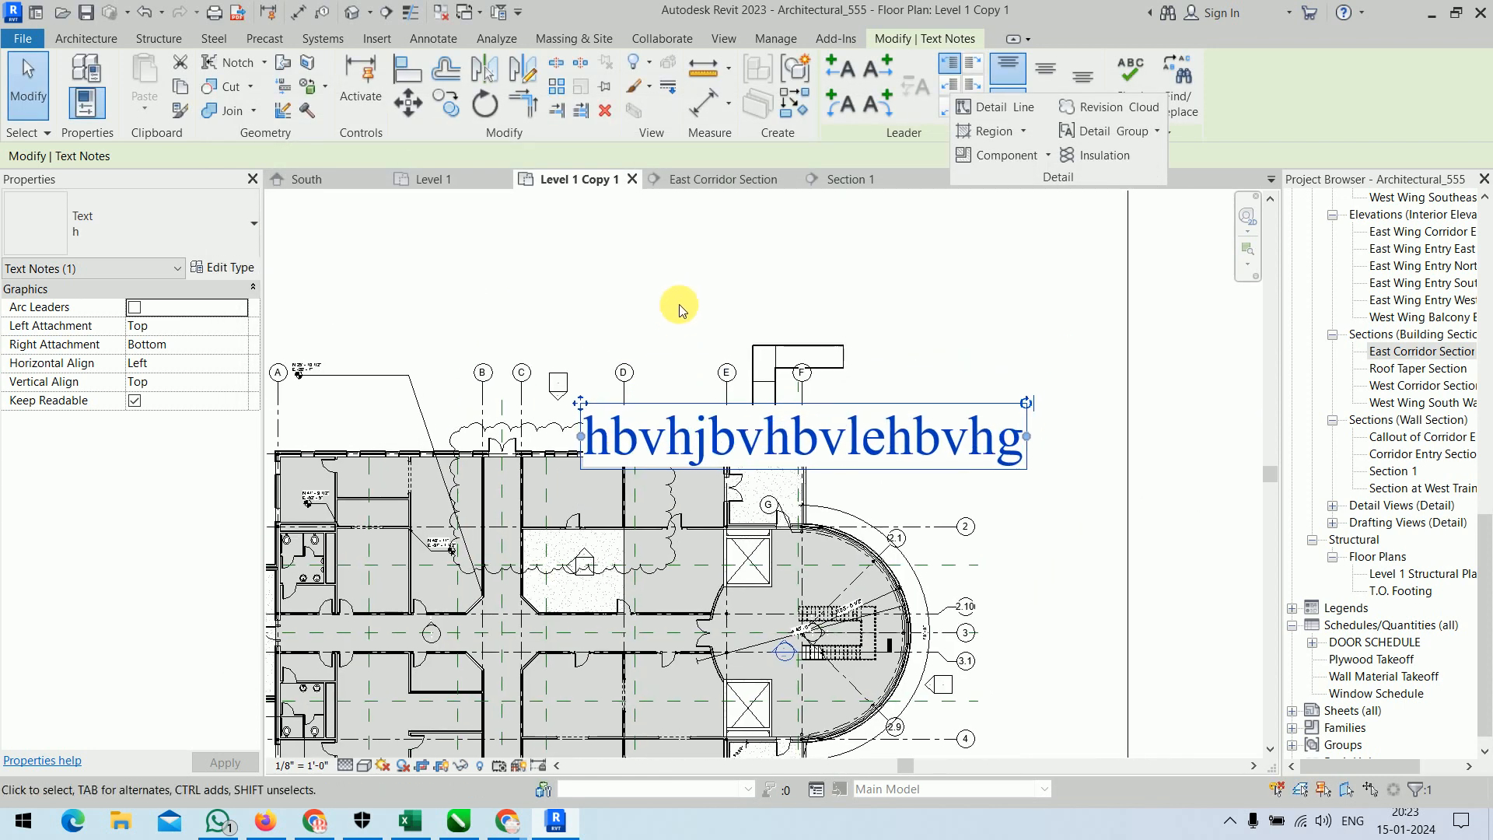
# Move the enlarged text note up clear of the building's north wall and rotate it counterclockwise to slope upward.
pyautogui.click(679, 297)
pyautogui.click(692, 430)
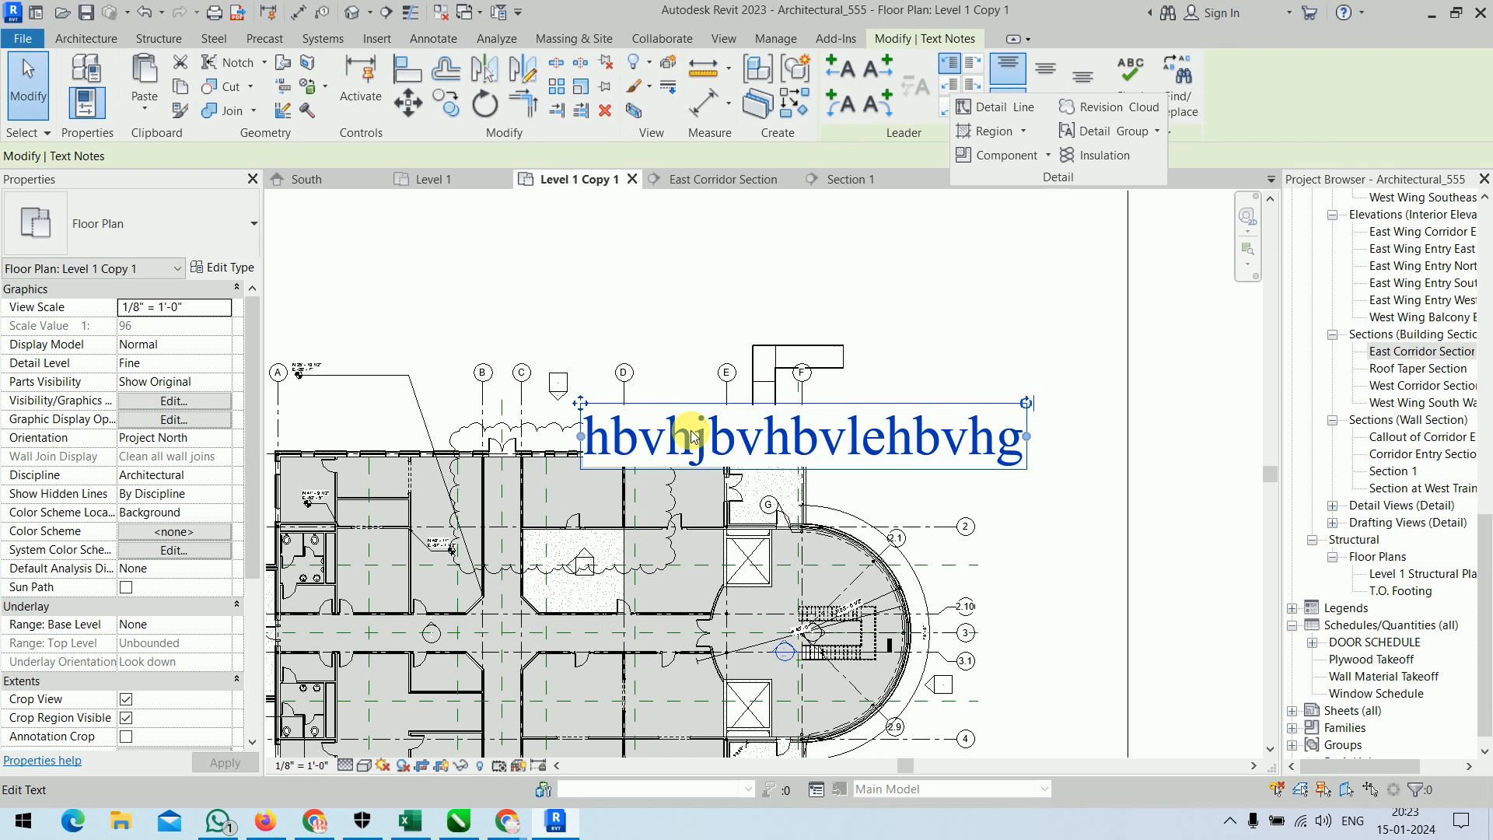
pyautogui.moveTo(579, 404); pyautogui.dragTo(576, 323)
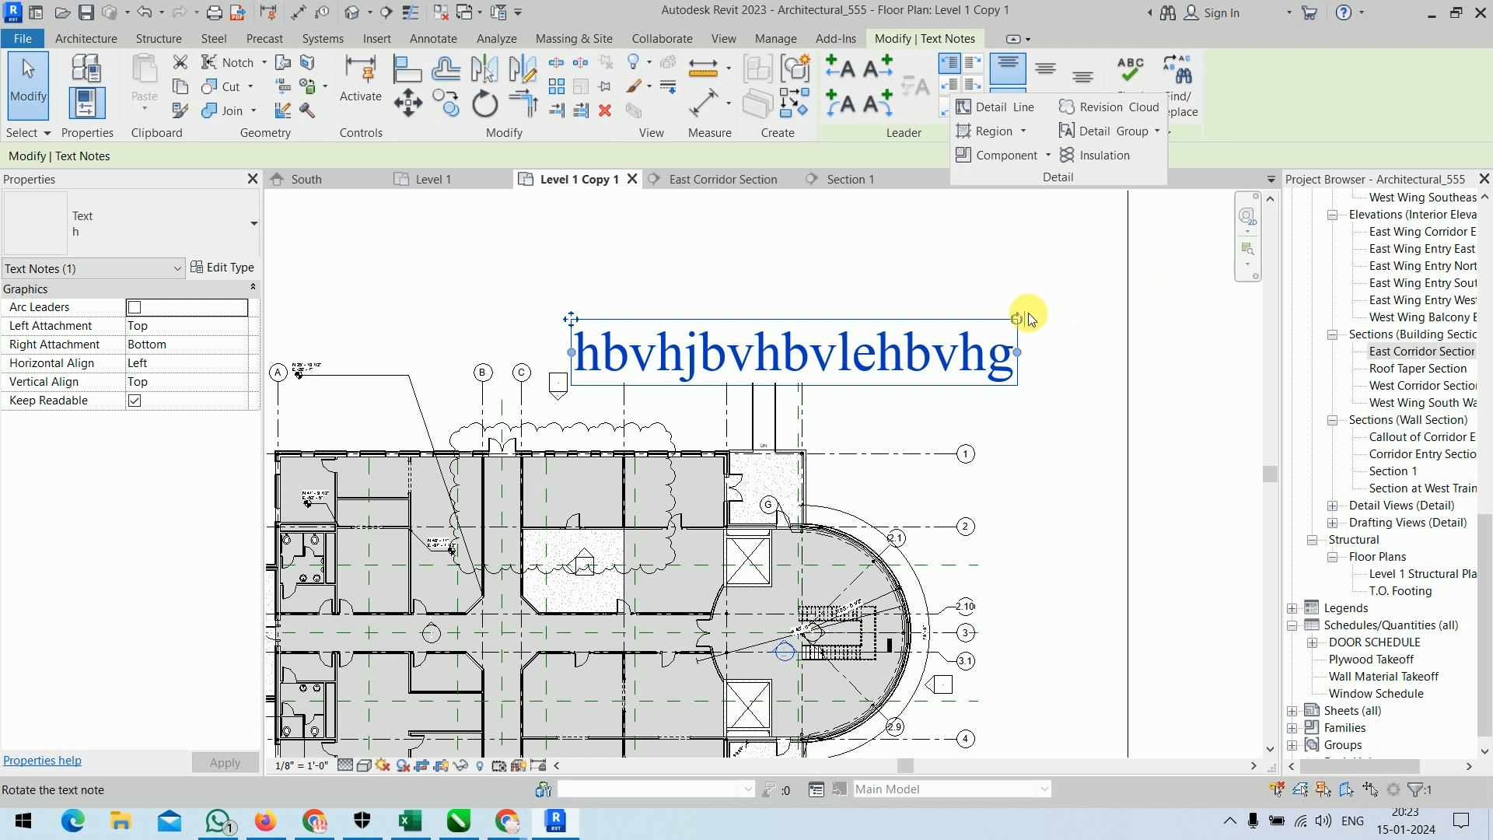
pyautogui.moveTo(1017, 319); pyautogui.dragTo(994, 250)
pyautogui.click(1083, 379)
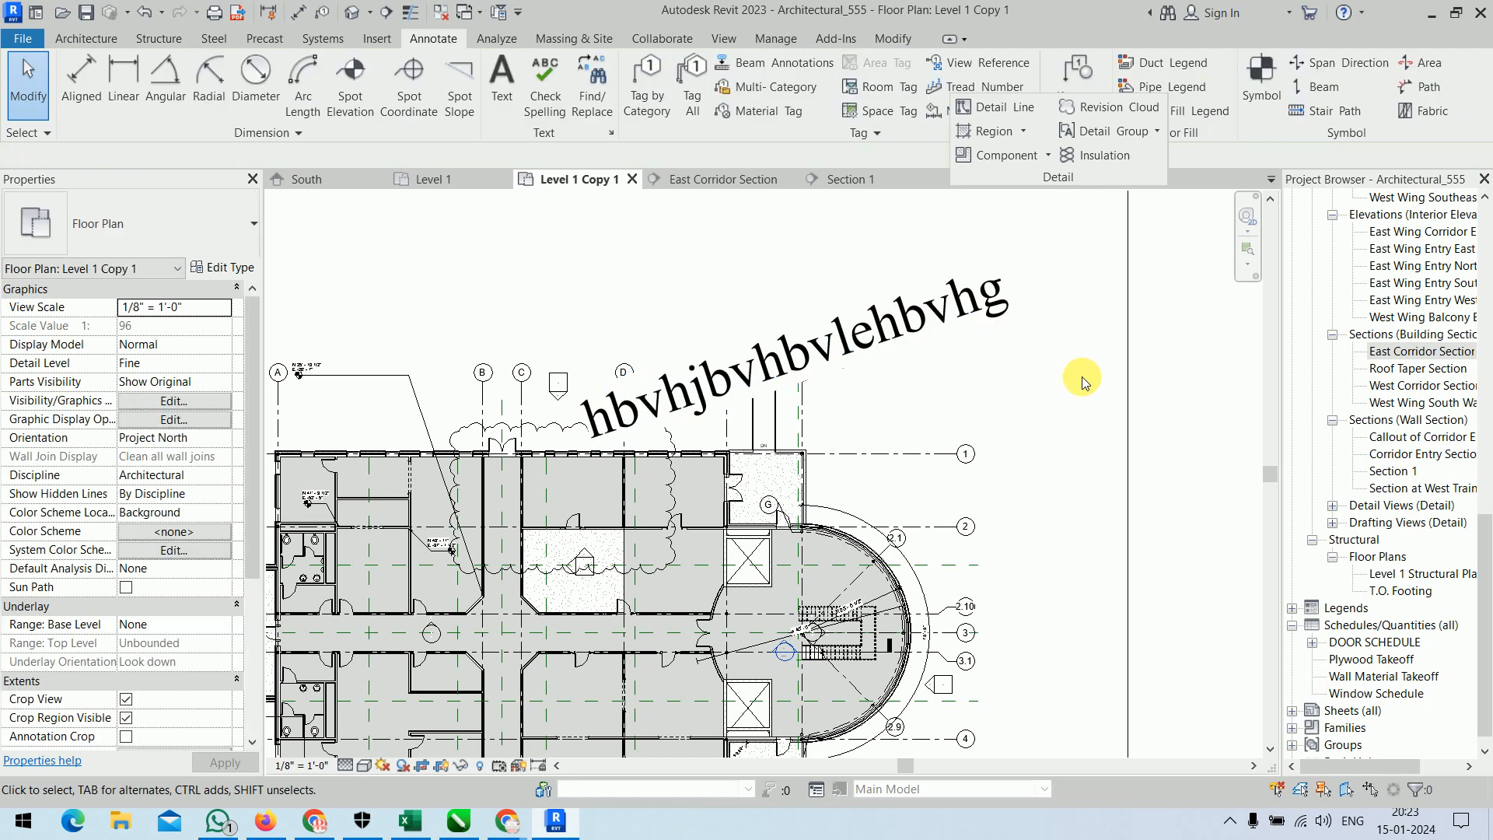
# Make the whole note text bold and bulleted, and try increasing and decreasing its indent.
pyautogui.click(988, 313)
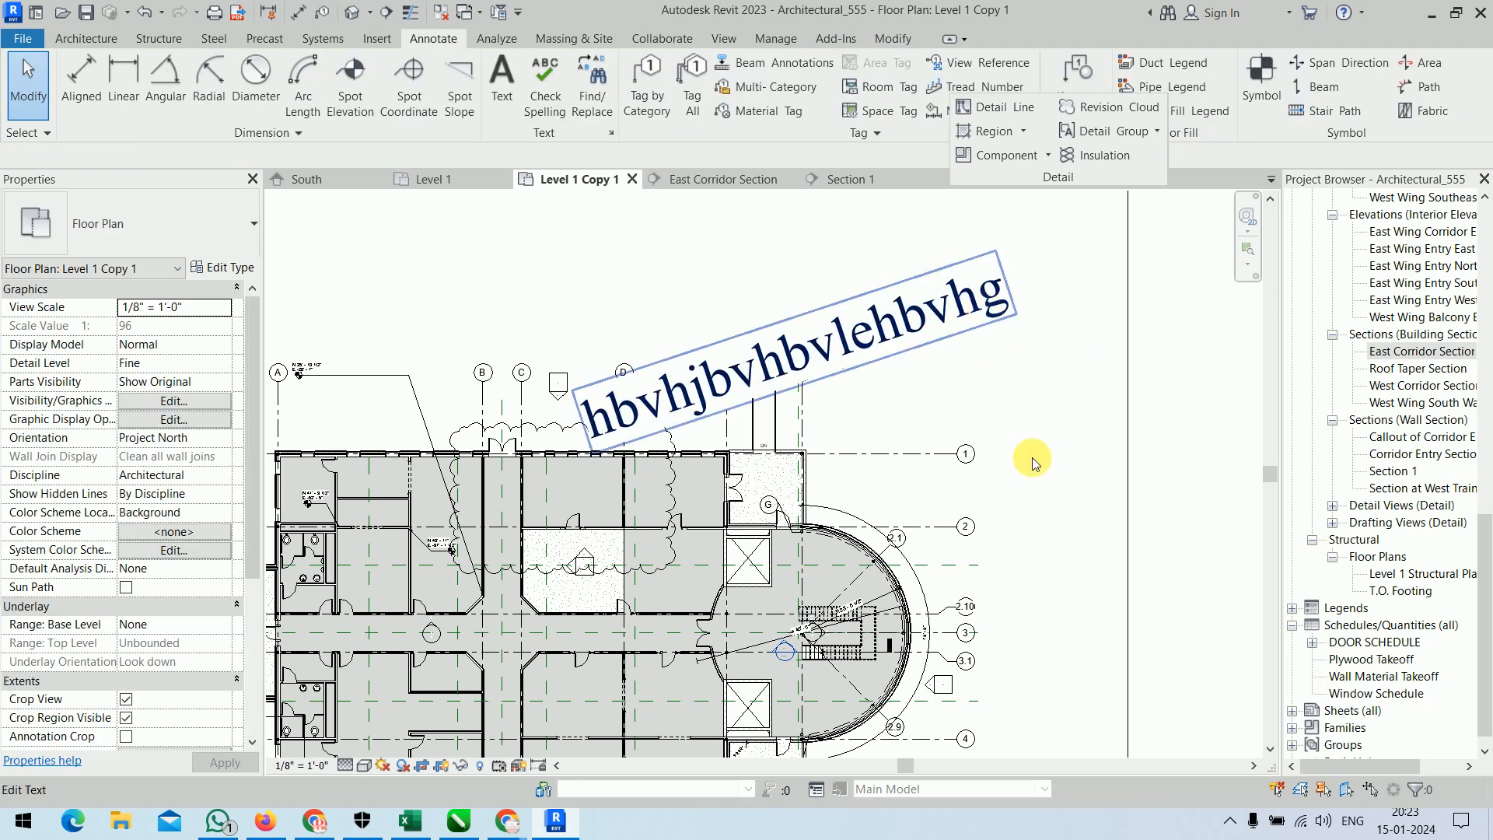
pyautogui.click(919, 310)
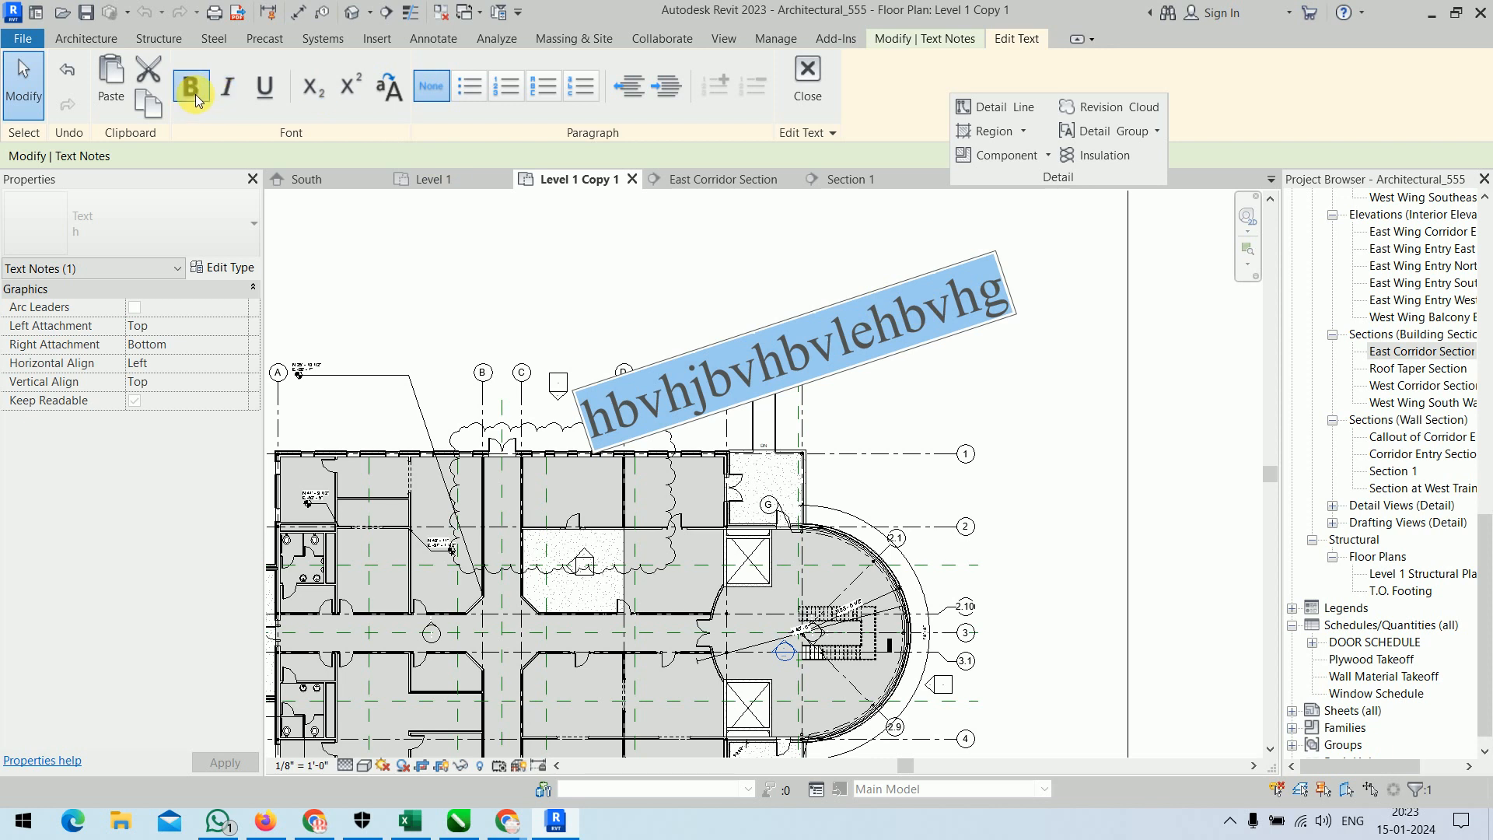
pyautogui.click(190, 87)
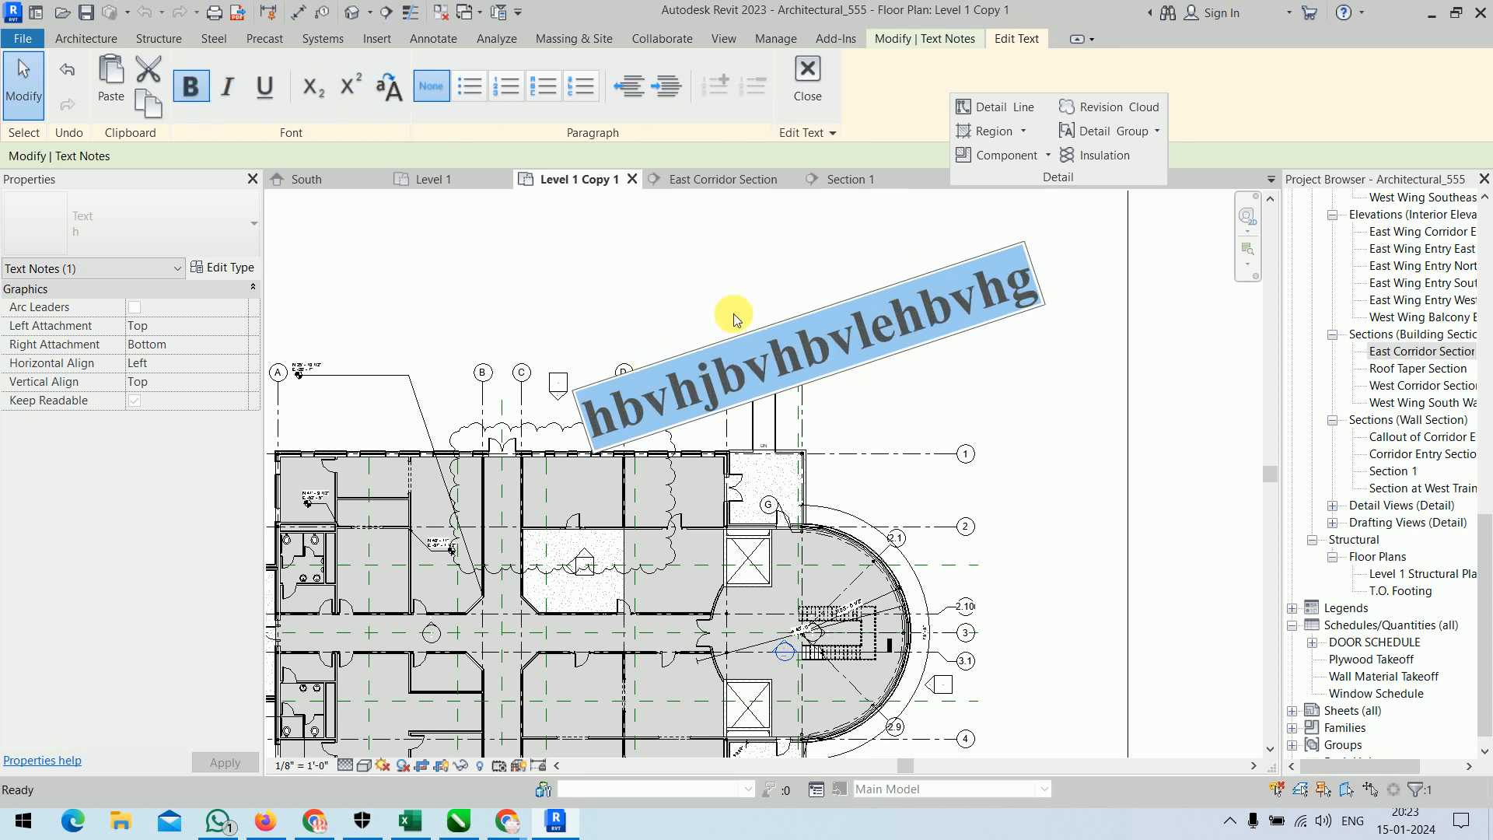
pyautogui.click(466, 90)
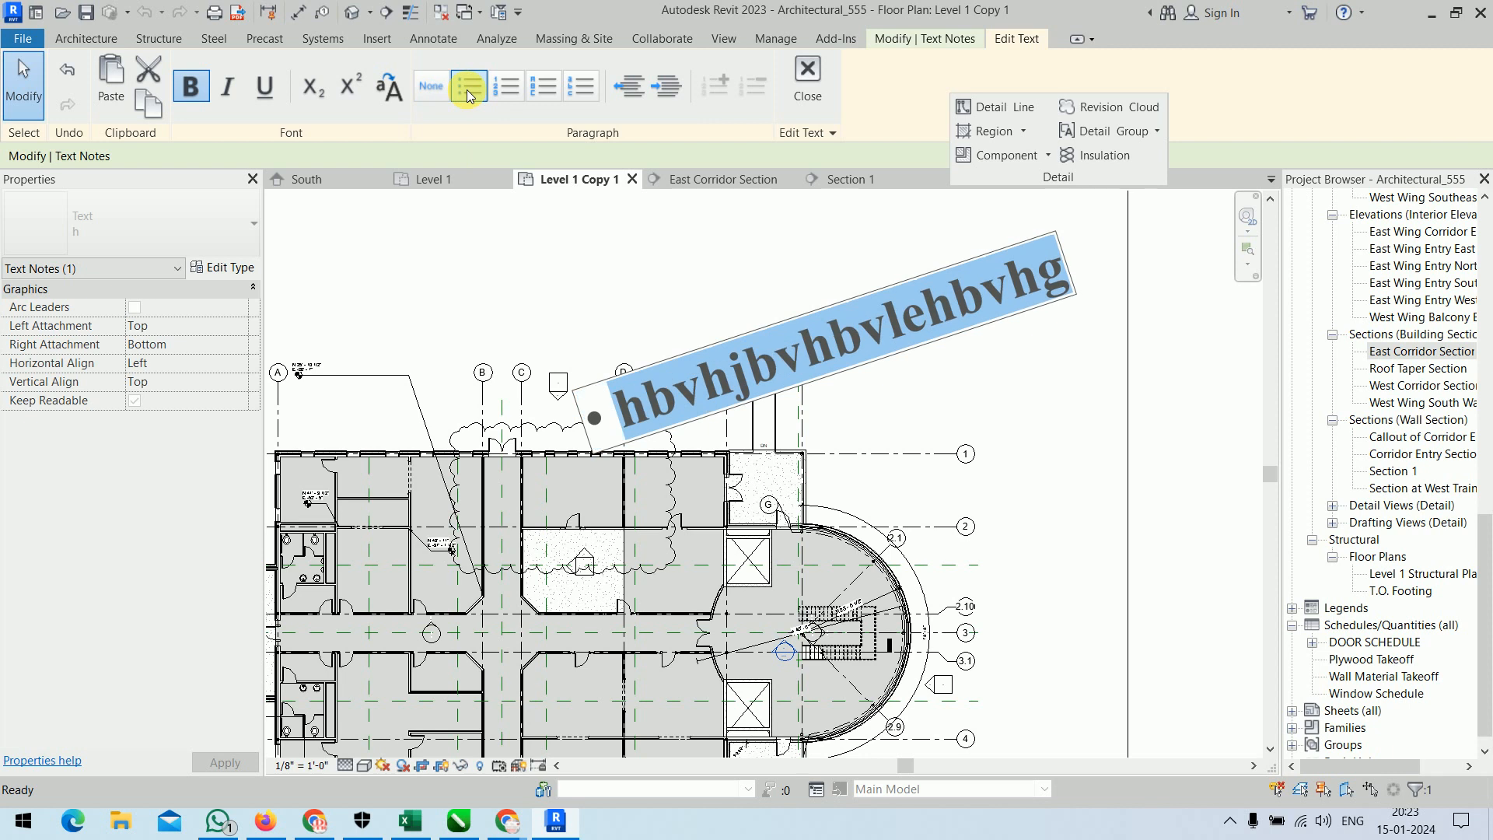
pyautogui.click(670, 90)
pyautogui.click(624, 91)
# Replace the note's placeholder text with "floor plan in revit foundation".
pyautogui.press('BackSpace')
pyautogui.write('floor')
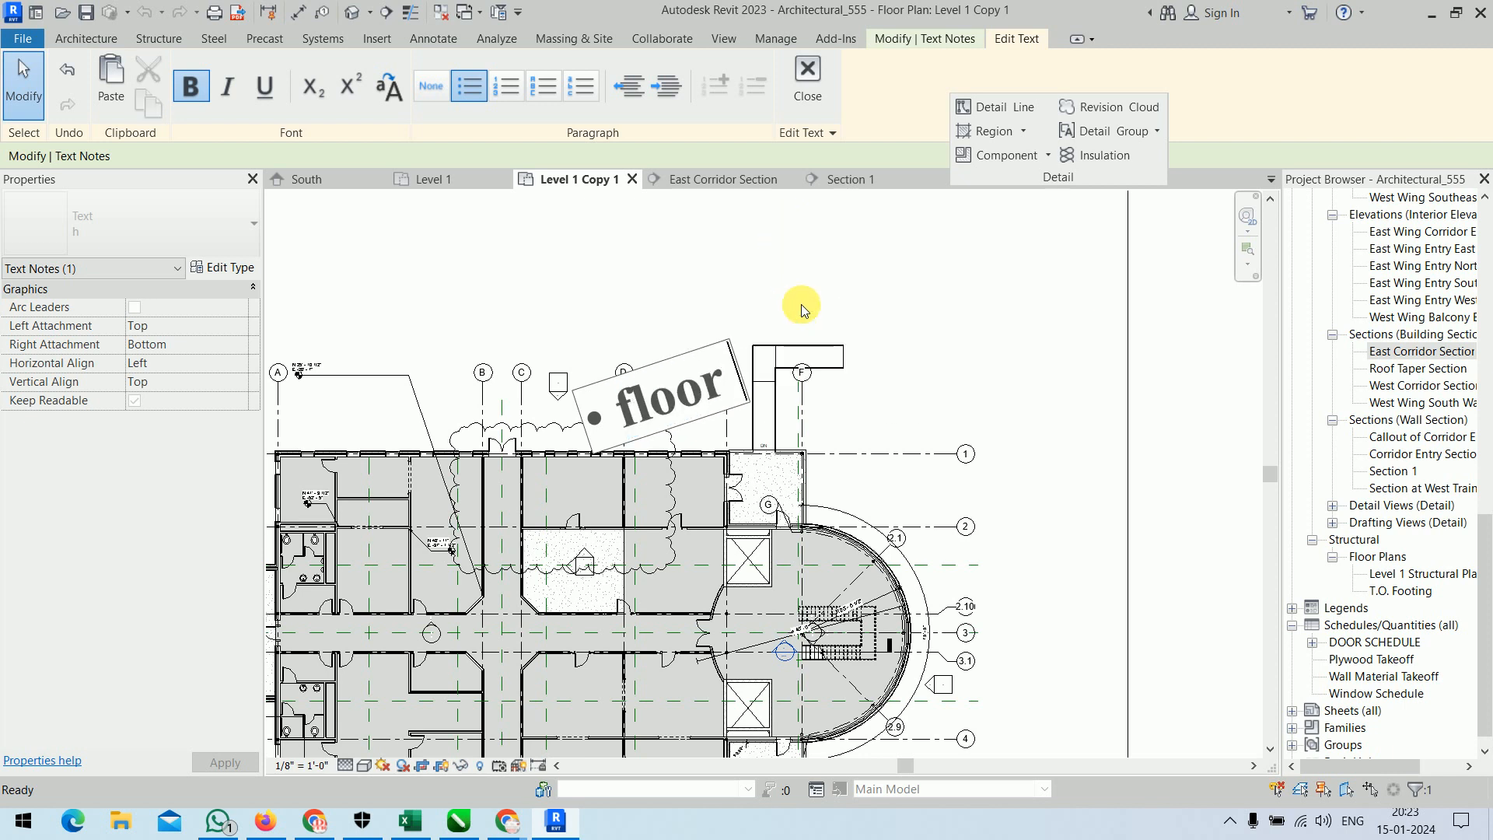
pyautogui.write(' plan inn')
pyautogui.press('BackSpace')
pyautogui.write('revit foundation')
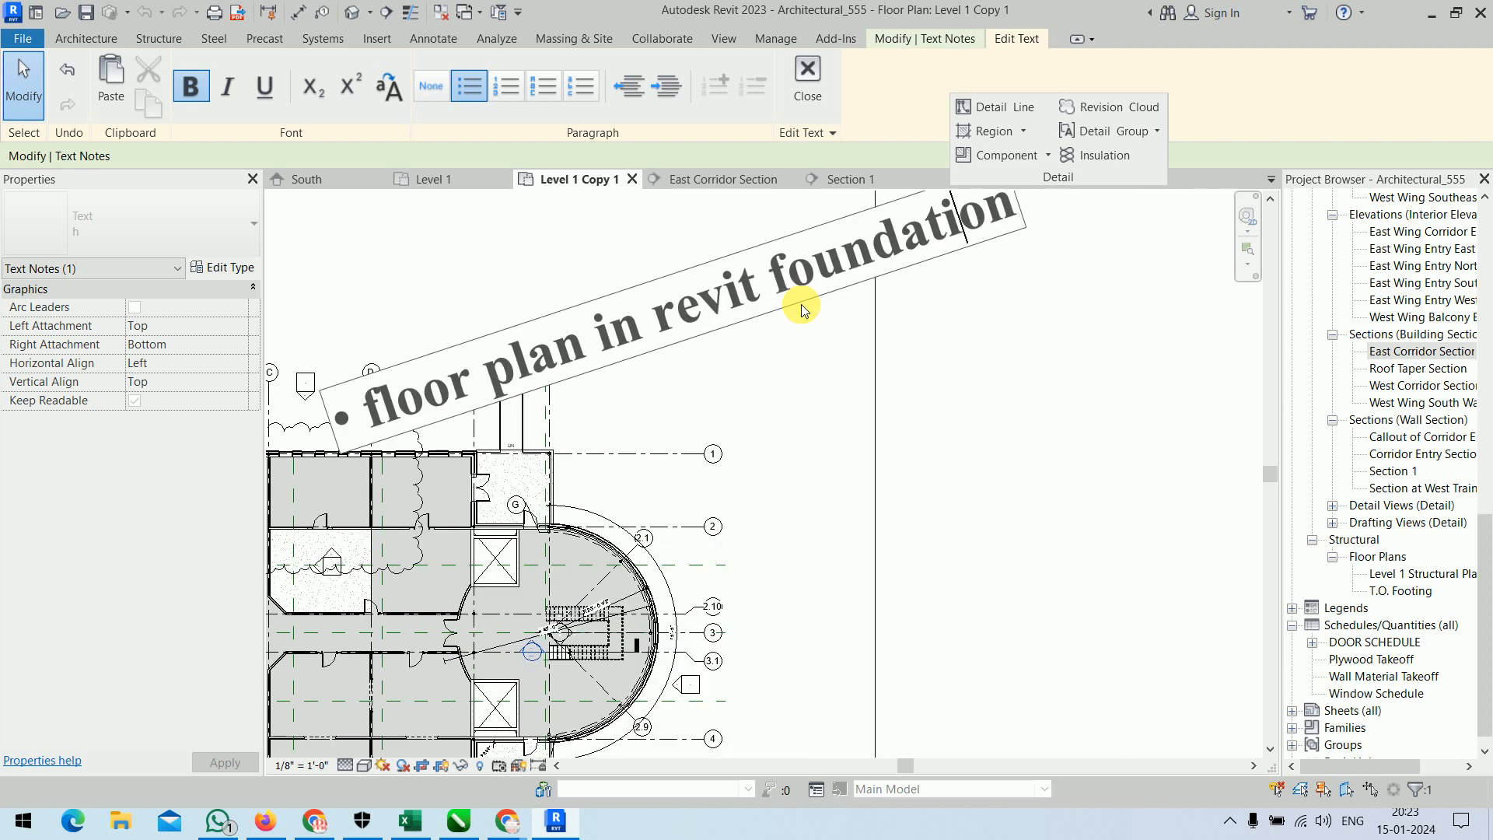
# Misspell two words in the note so it reads "floor plen in revit foondation", and finish the text edit.
pyautogui.hotkey('shift', 'Left')
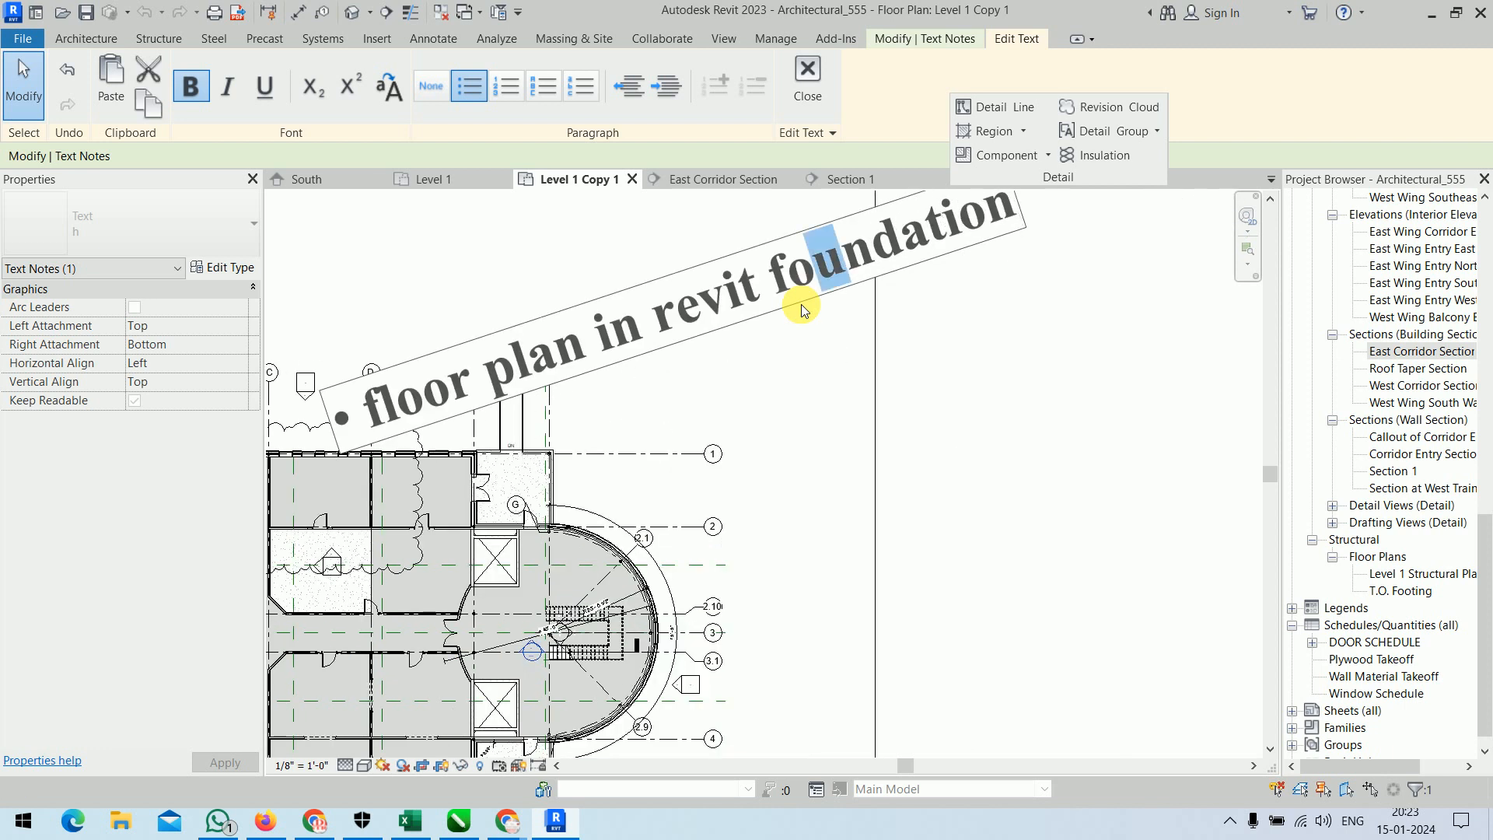
pyautogui.write('o')
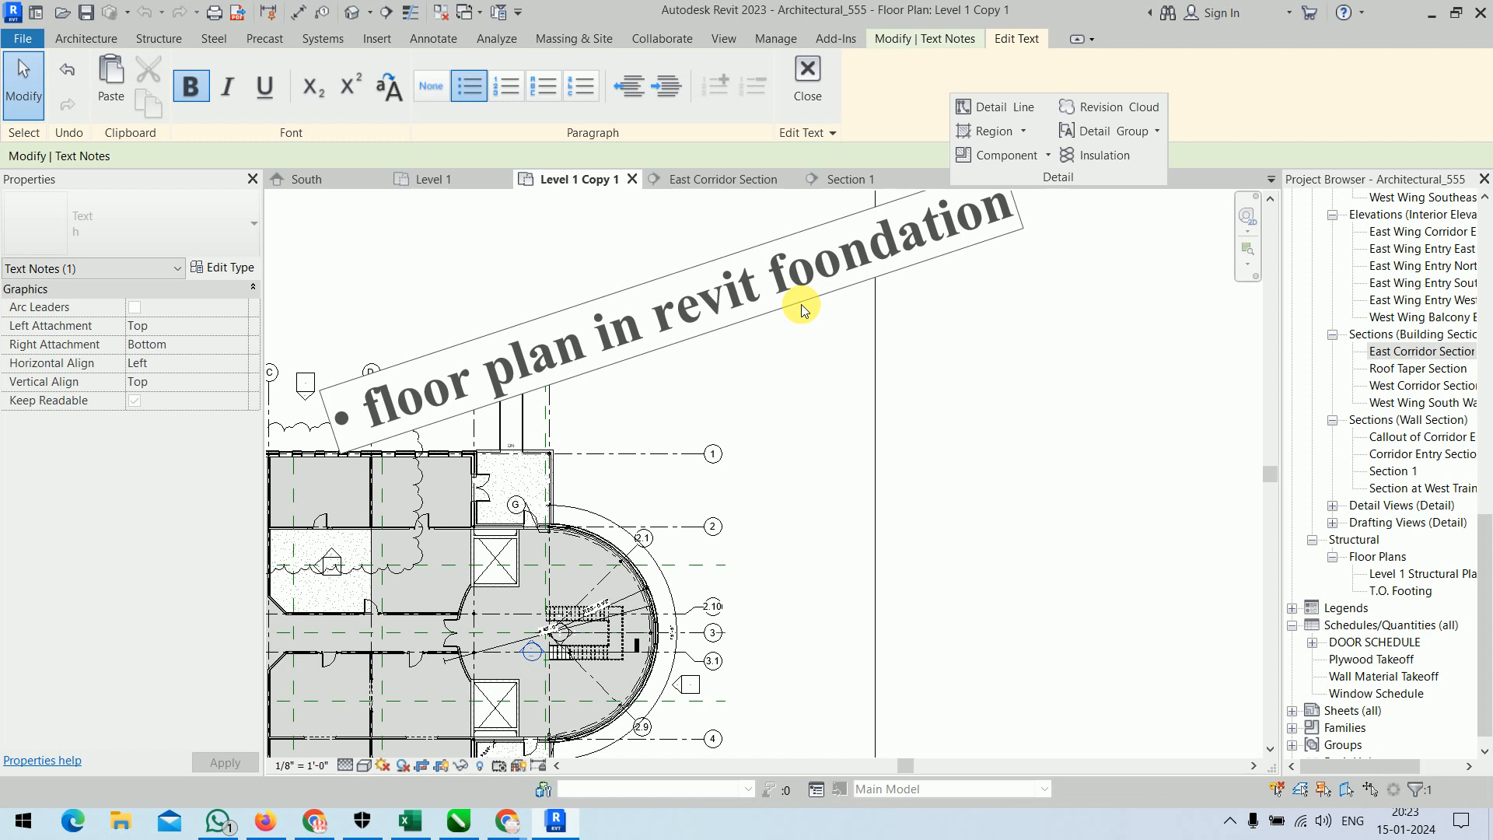
pyautogui.hotkey('shift', 'Left')
pyautogui.write('e')
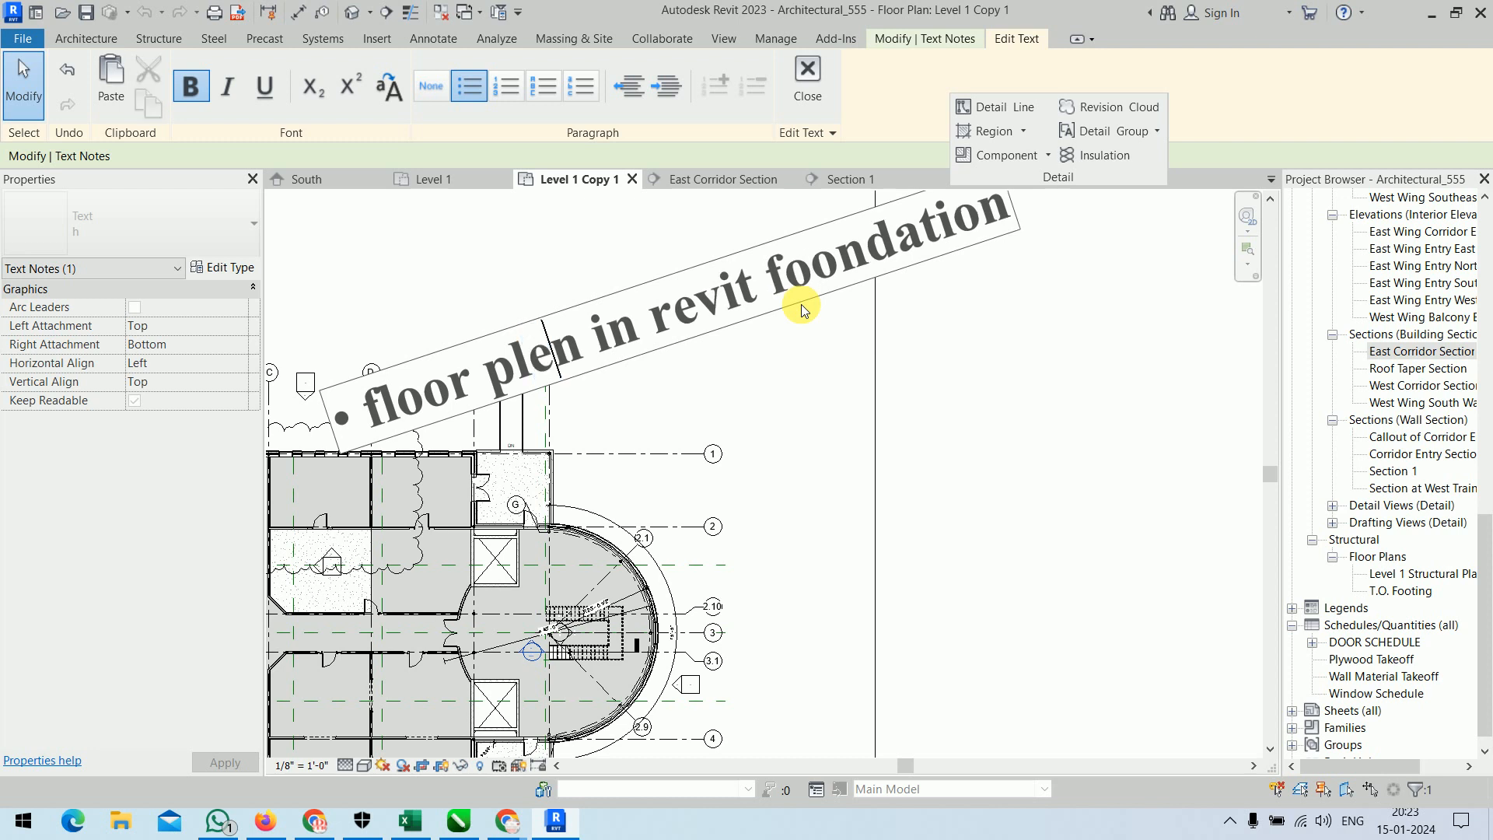
pyautogui.click(807, 77)
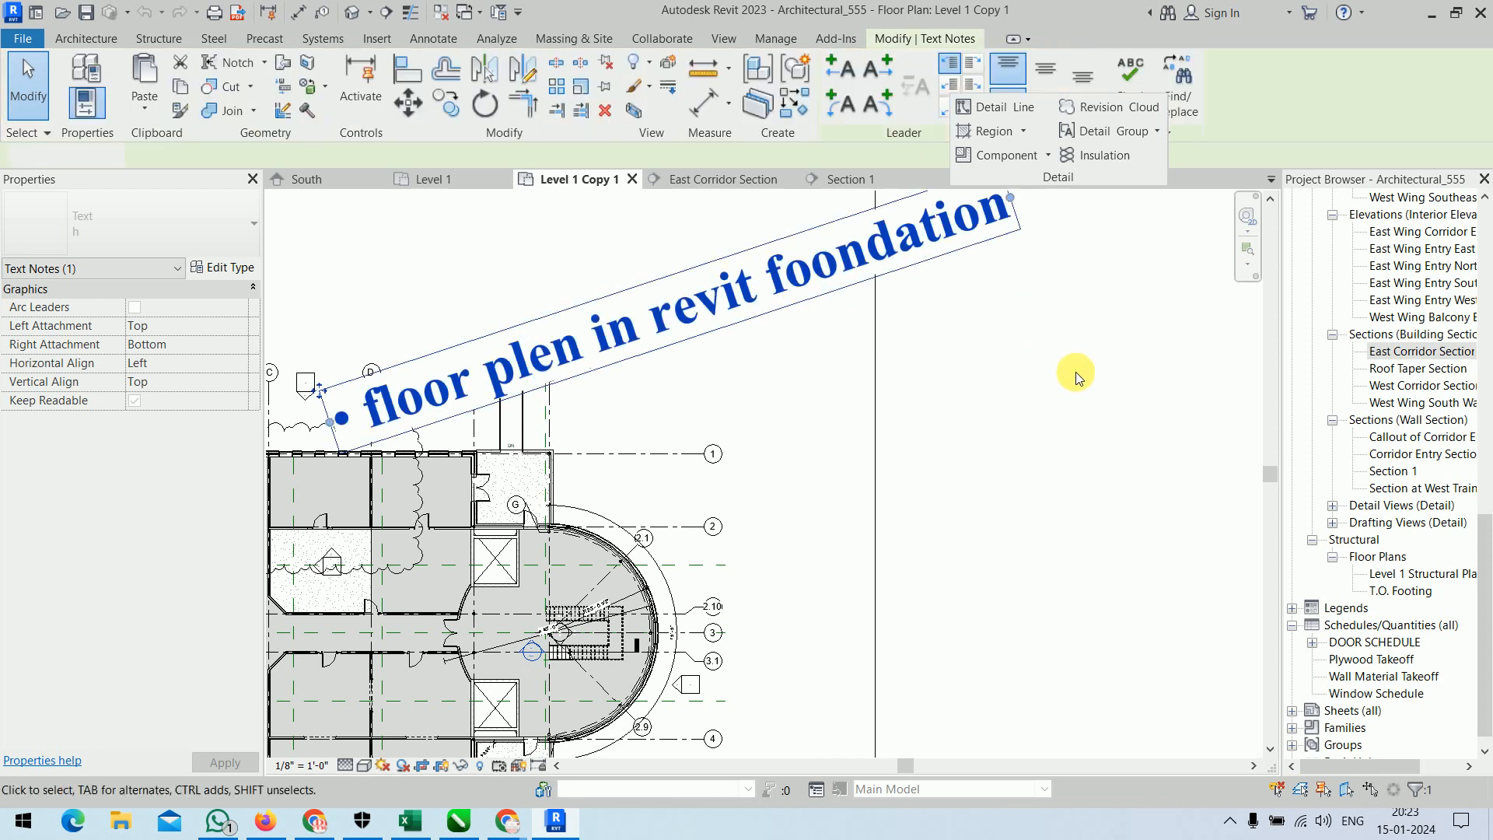
pyautogui.click(1076, 378)
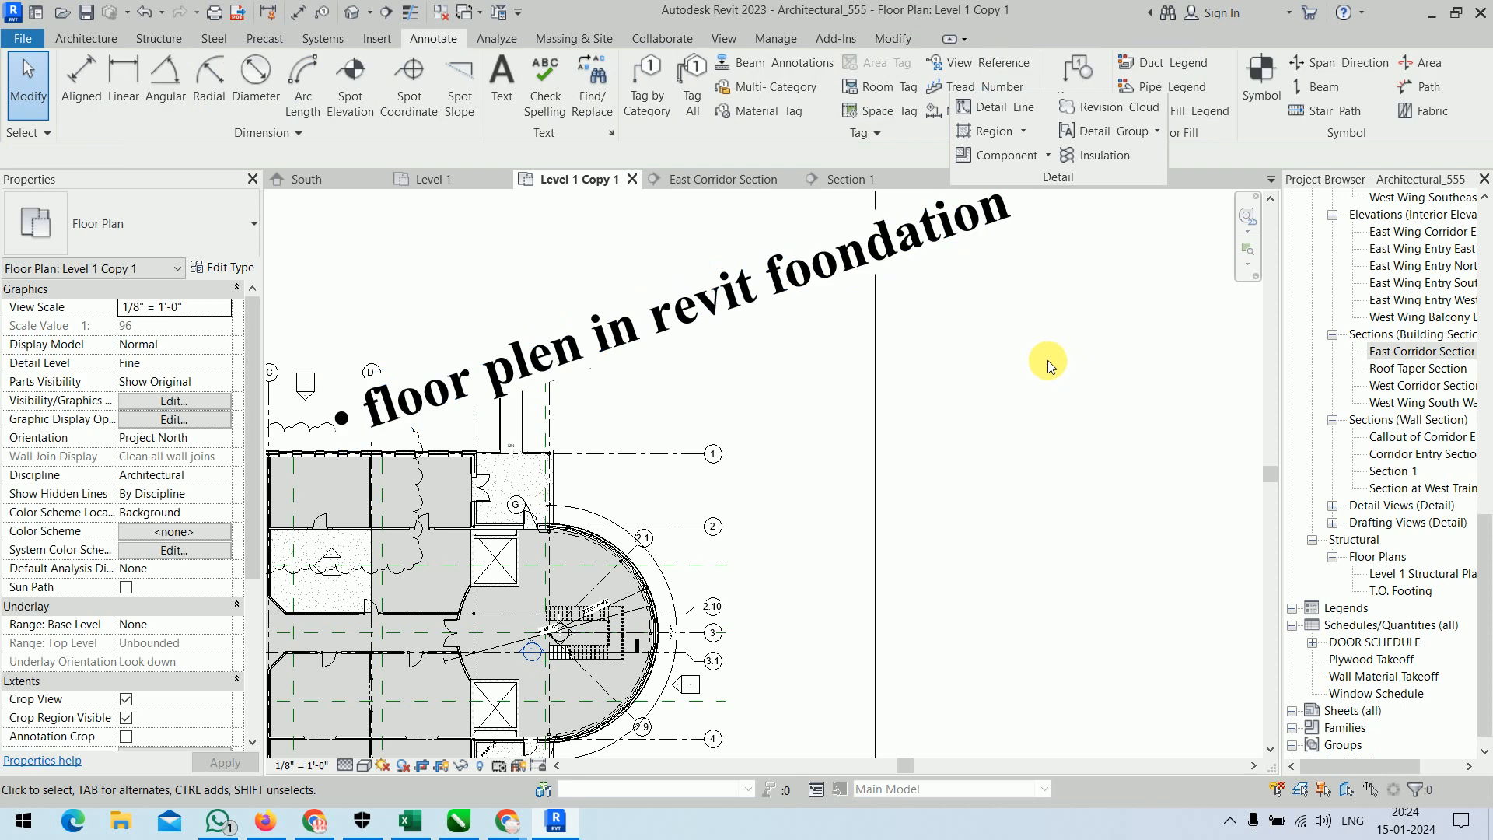
# Check the spelling of the text note, replacing "plen" with "plan", "revit" with "Revit" and "foondation" with "foundation".
pyautogui.scroll(-2, 1056, 364)
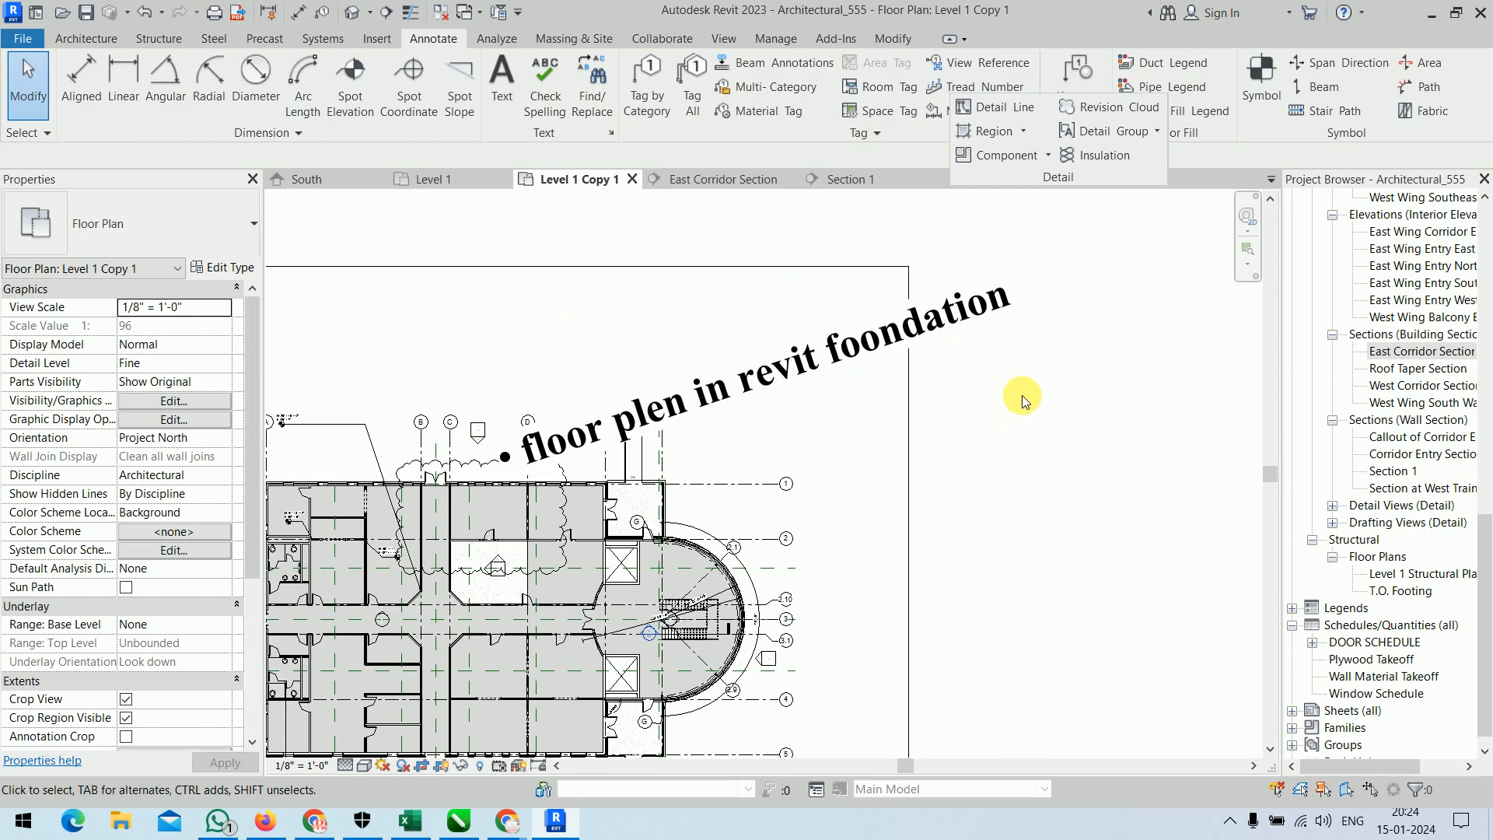
pyautogui.click(562, 114)
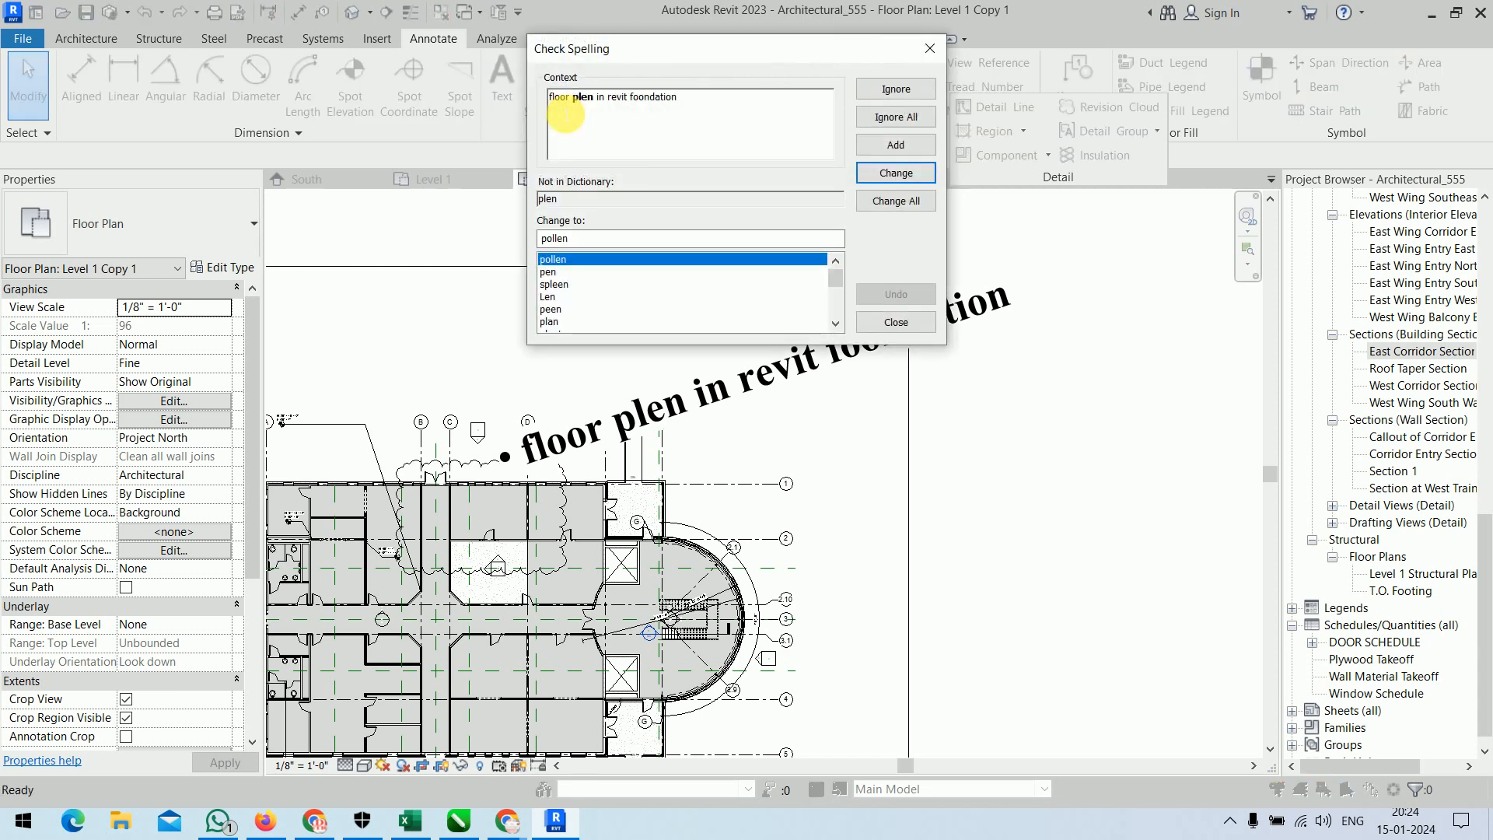
pyautogui.moveTo(636, 55); pyautogui.dragTo(330, 80)
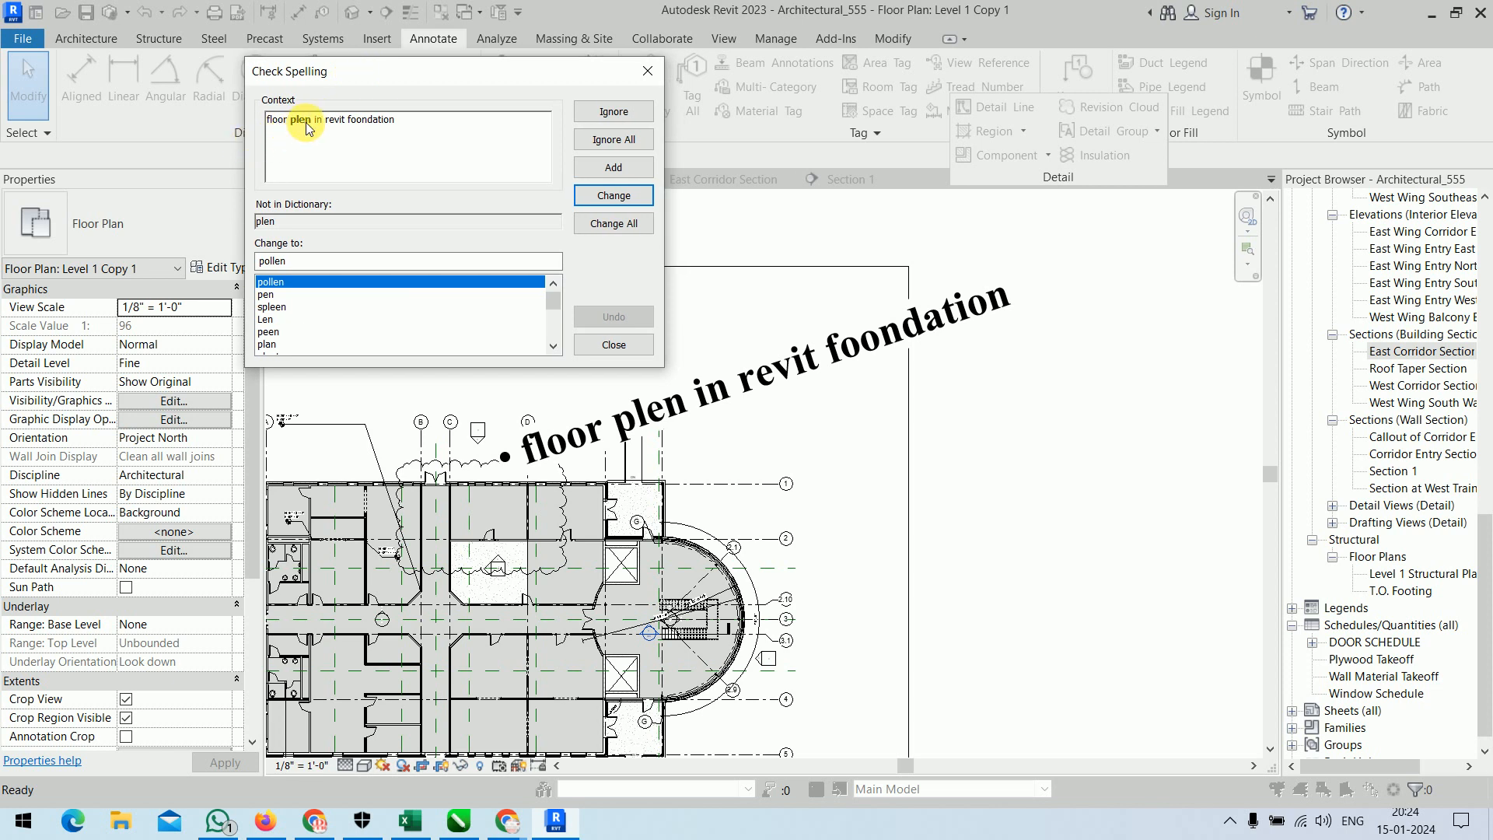
pyautogui.scroll(-1, 348, 327)
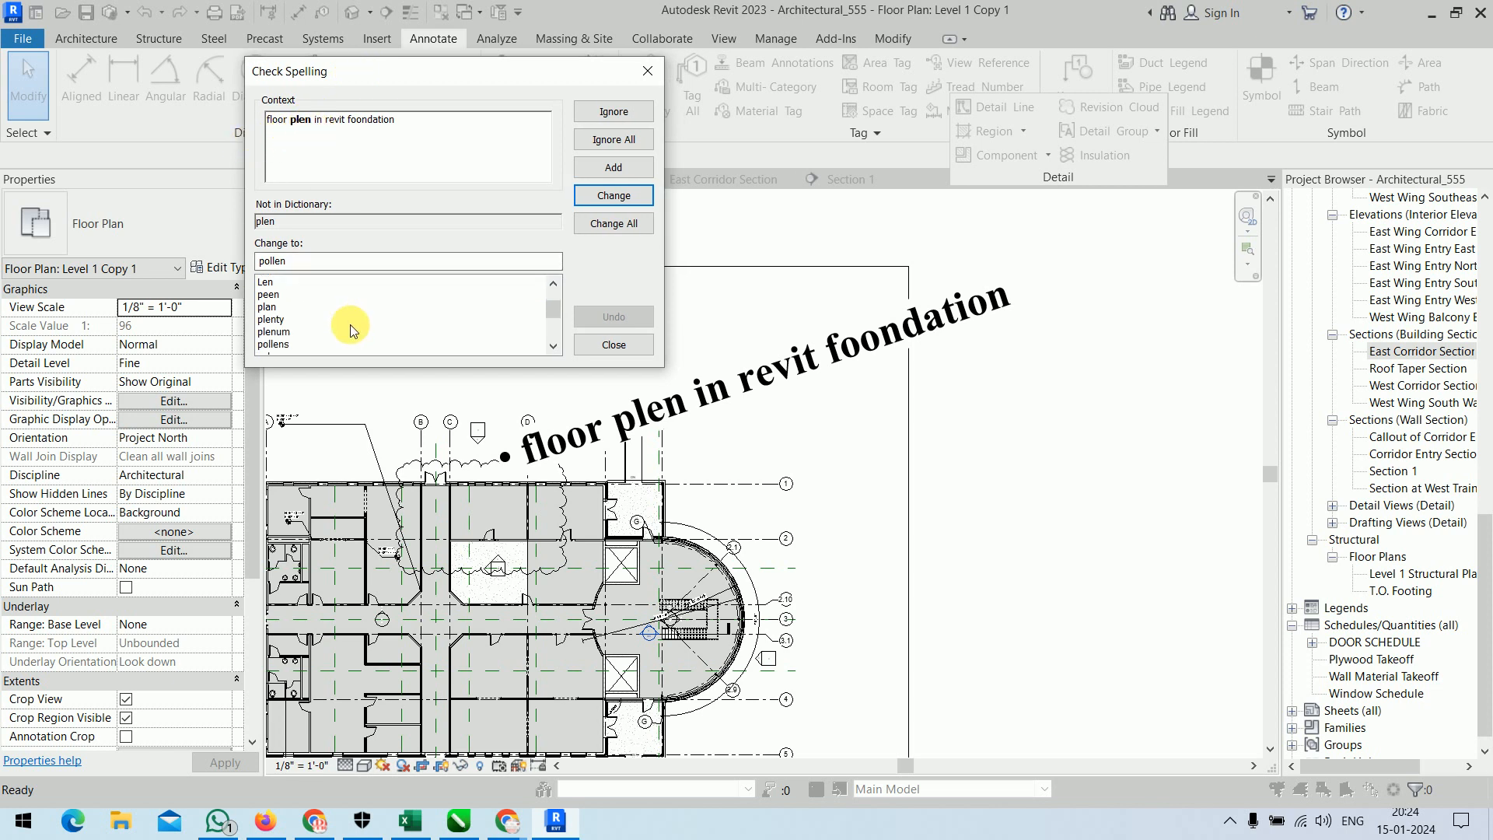
pyautogui.scroll(-2, 325, 302)
pyautogui.scroll(3, 324, 302)
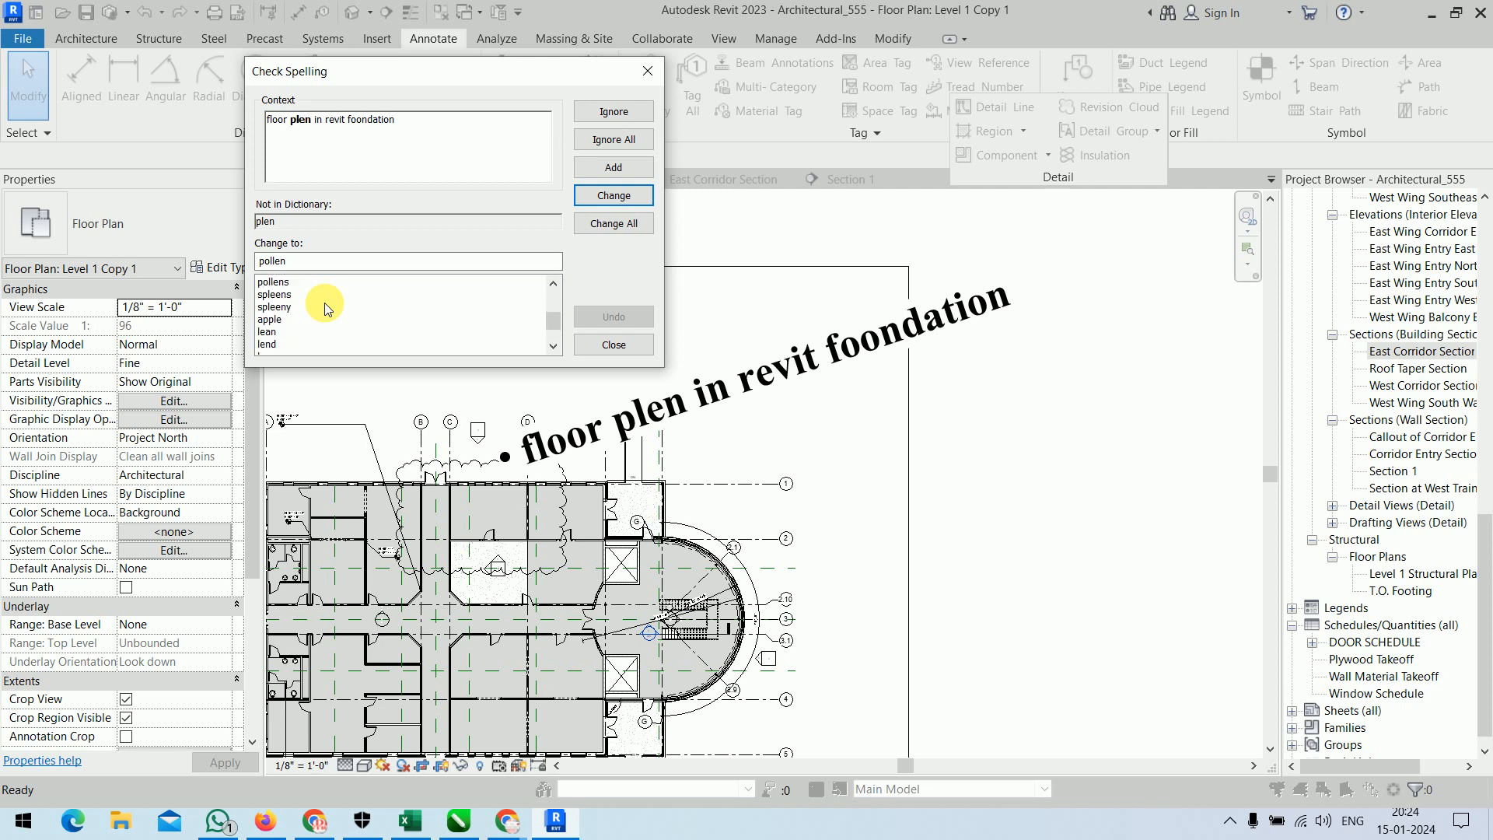
pyautogui.scroll(-1, 324, 301)
pyautogui.click(319, 307)
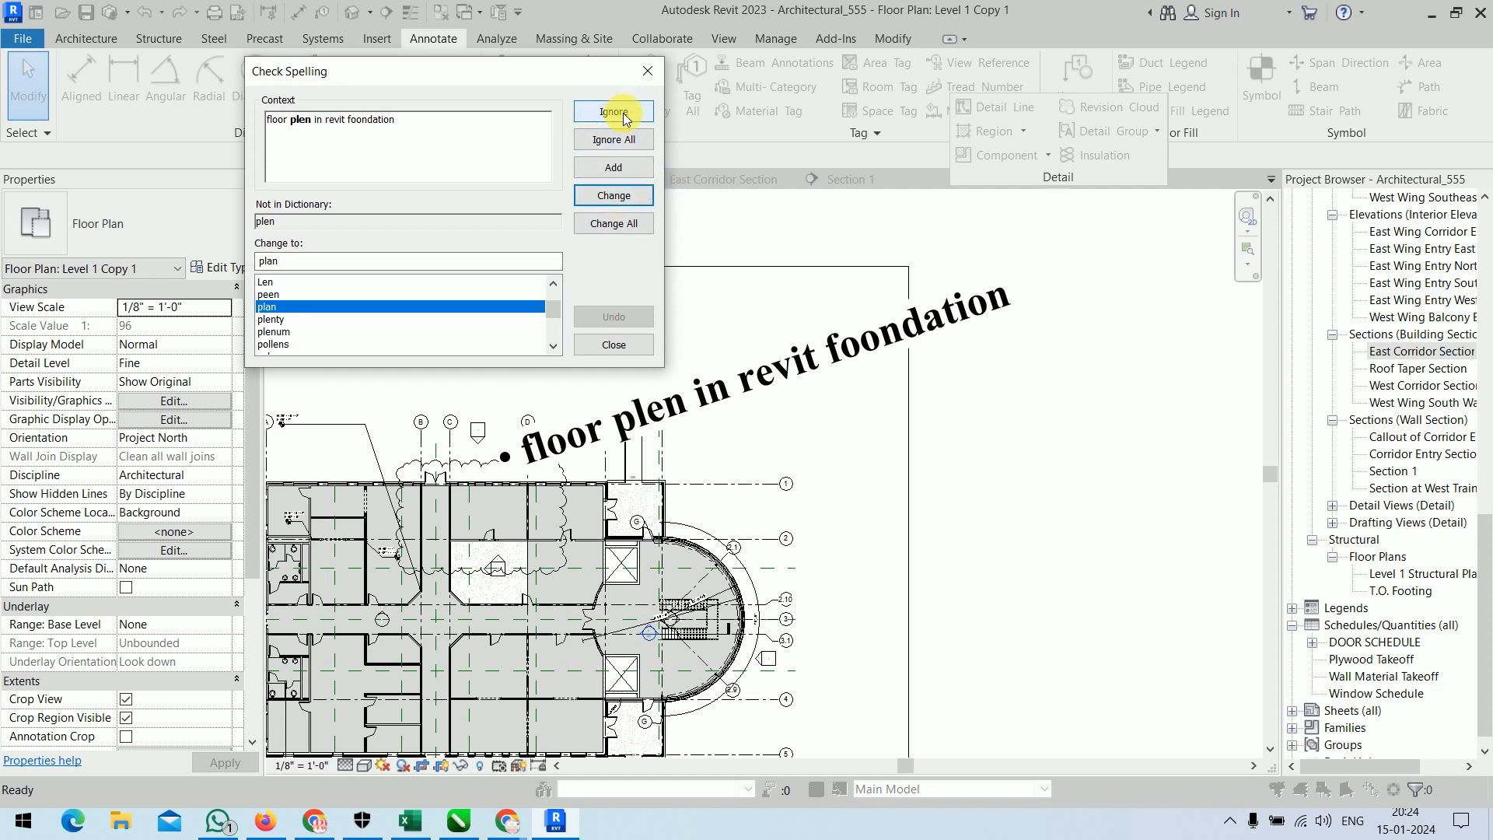
pyautogui.click(622, 199)
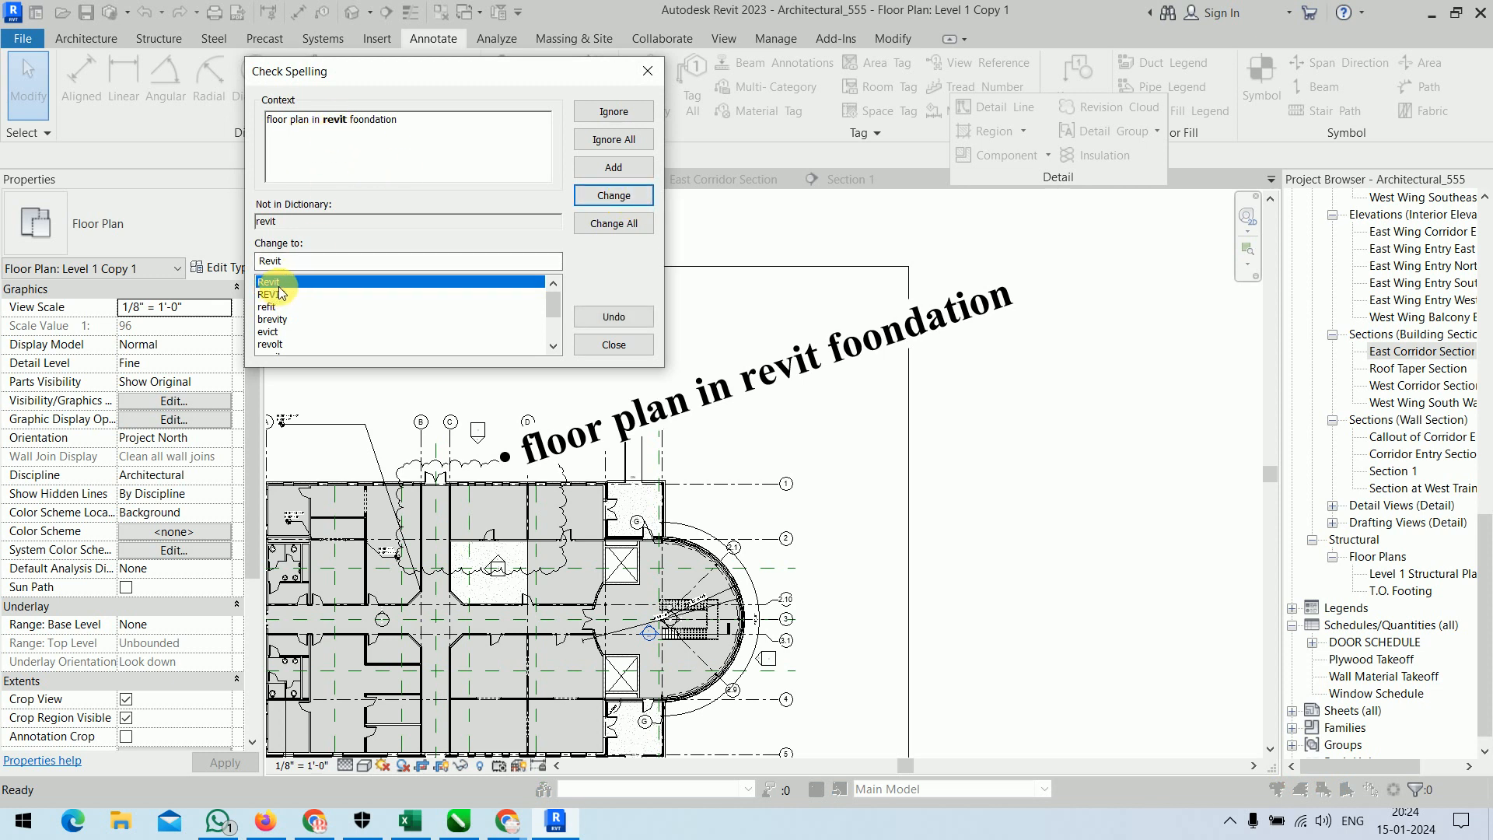
pyautogui.click(614, 196)
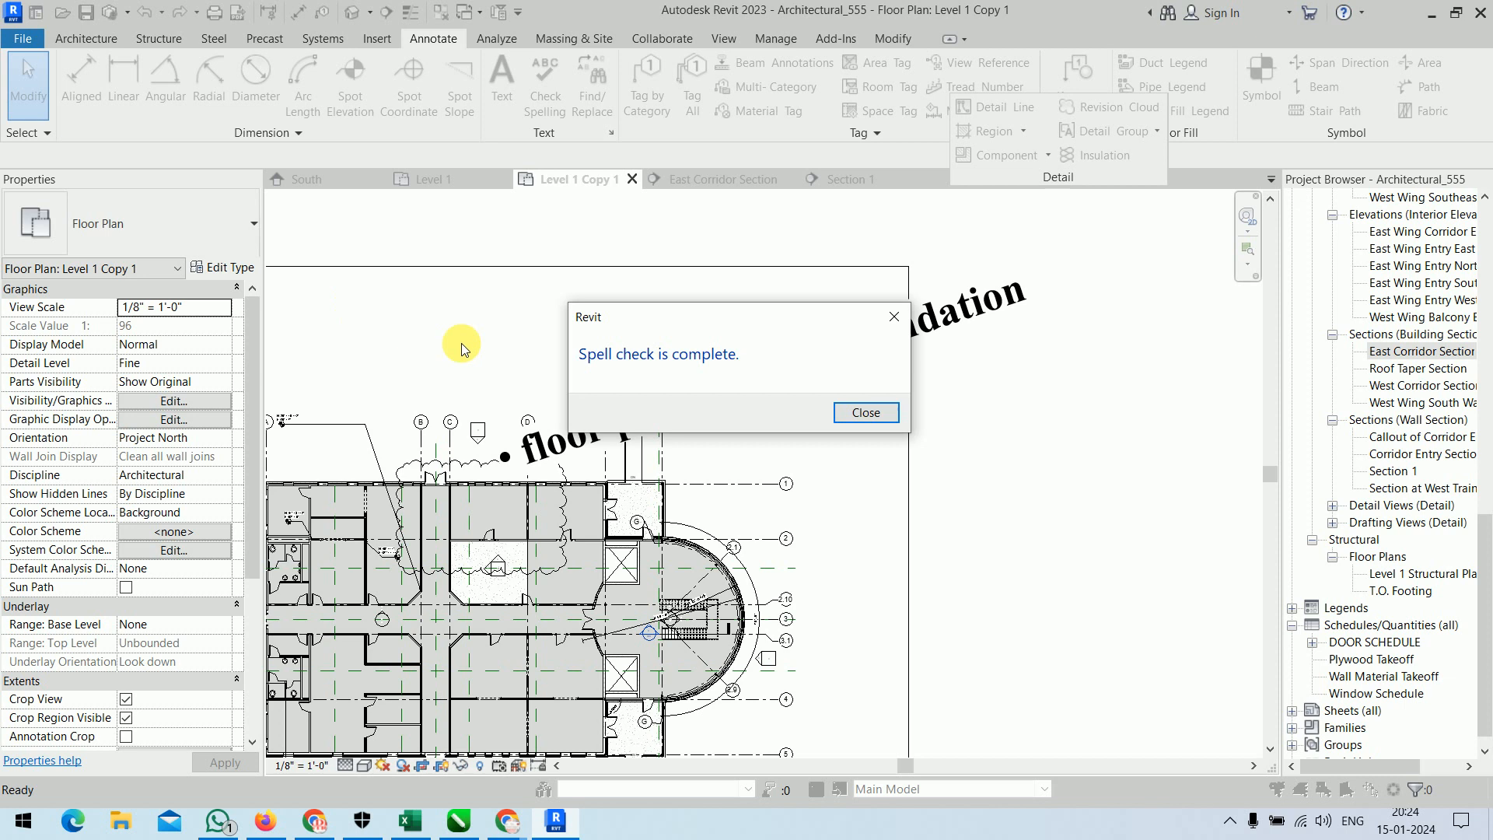
pyautogui.click(859, 412)
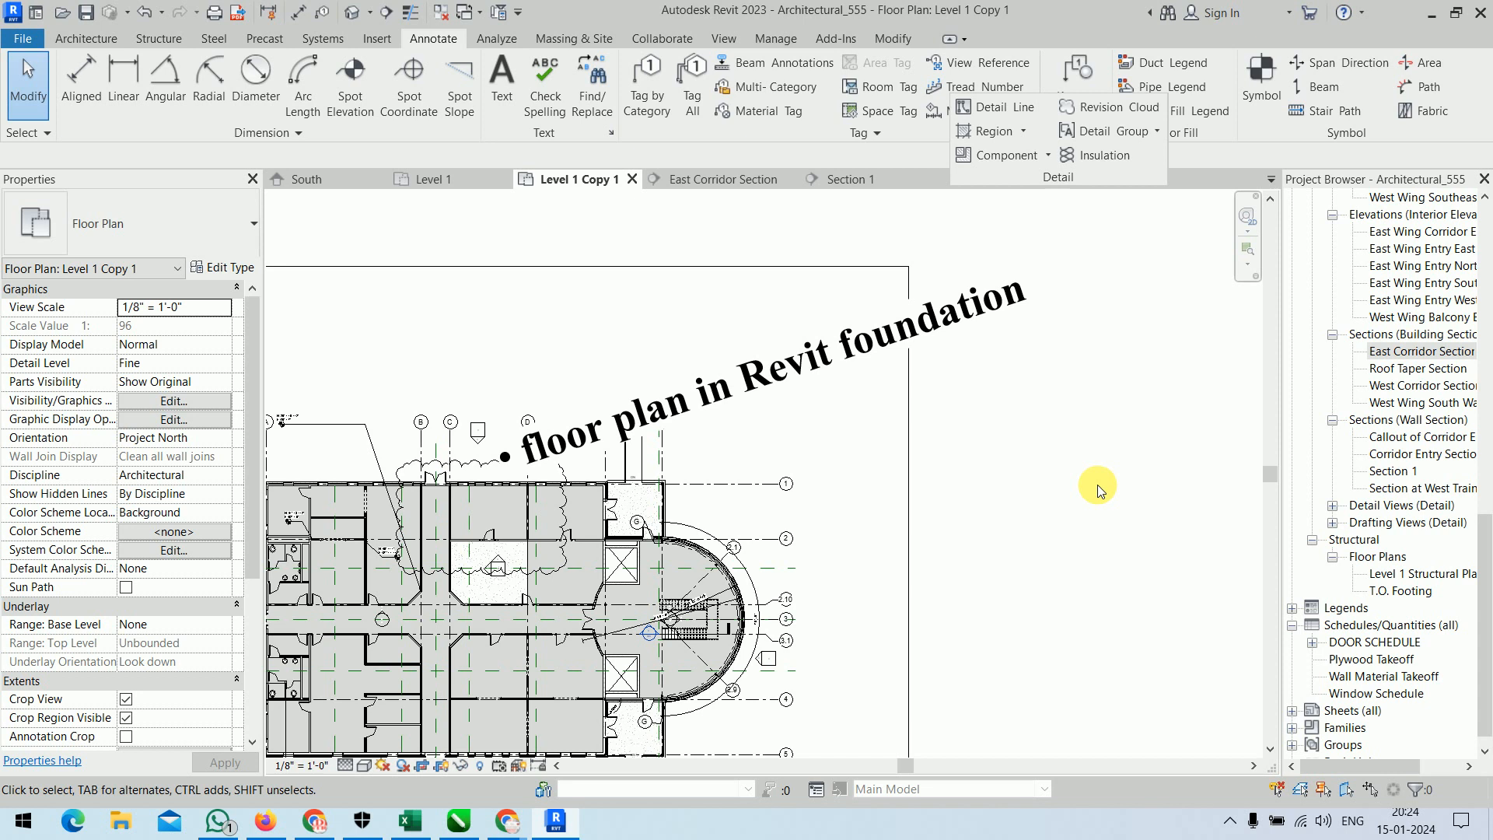
# Switch to the Section 1 view.
pyautogui.click(851, 178)
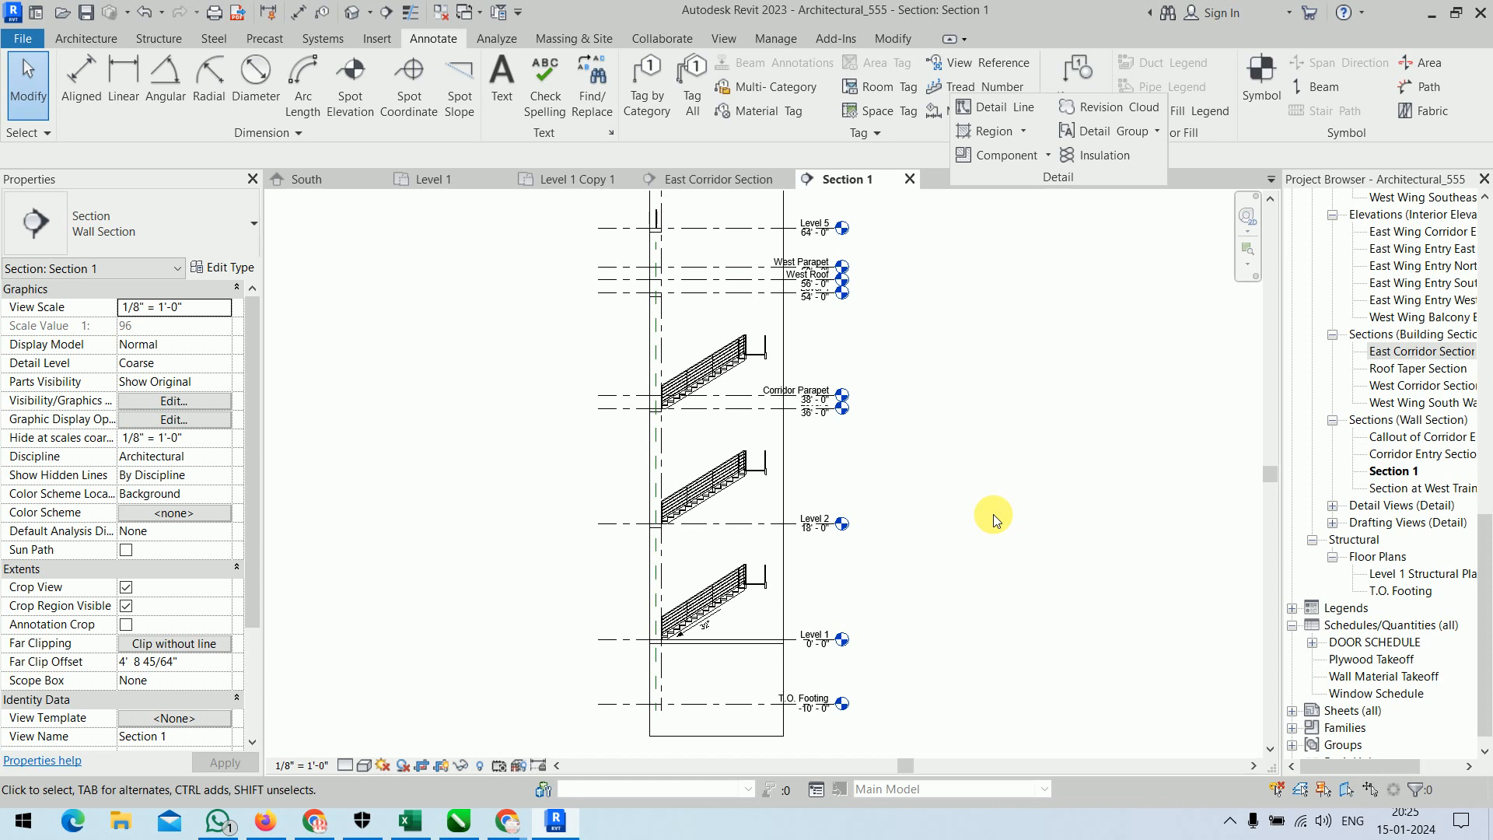
# Search the text notes of the entire project for "foundation" with Find/Replace.
pyautogui.click(604, 115)
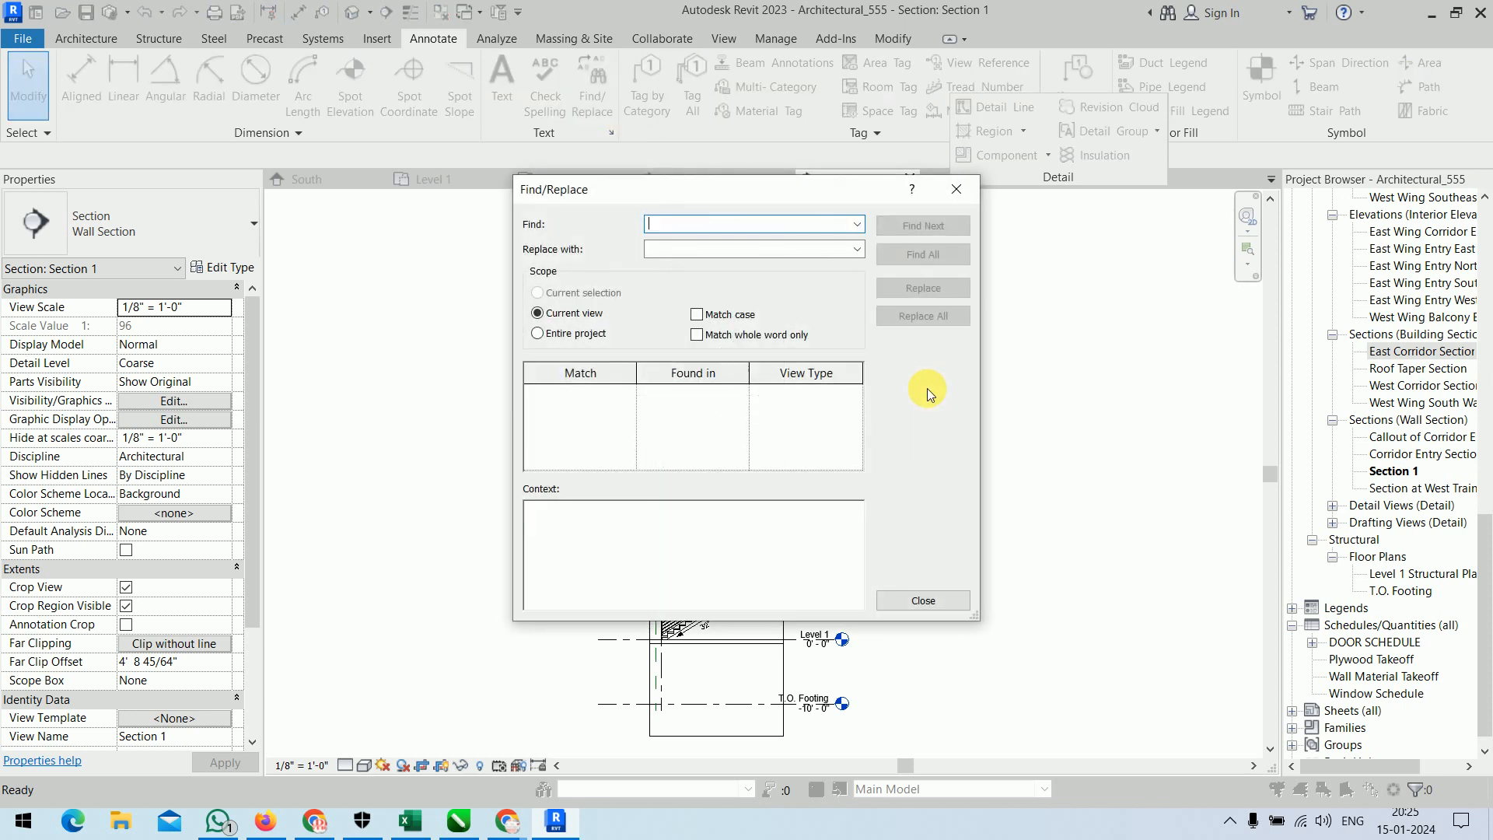
pyautogui.click(719, 229)
pyautogui.write('foundat')
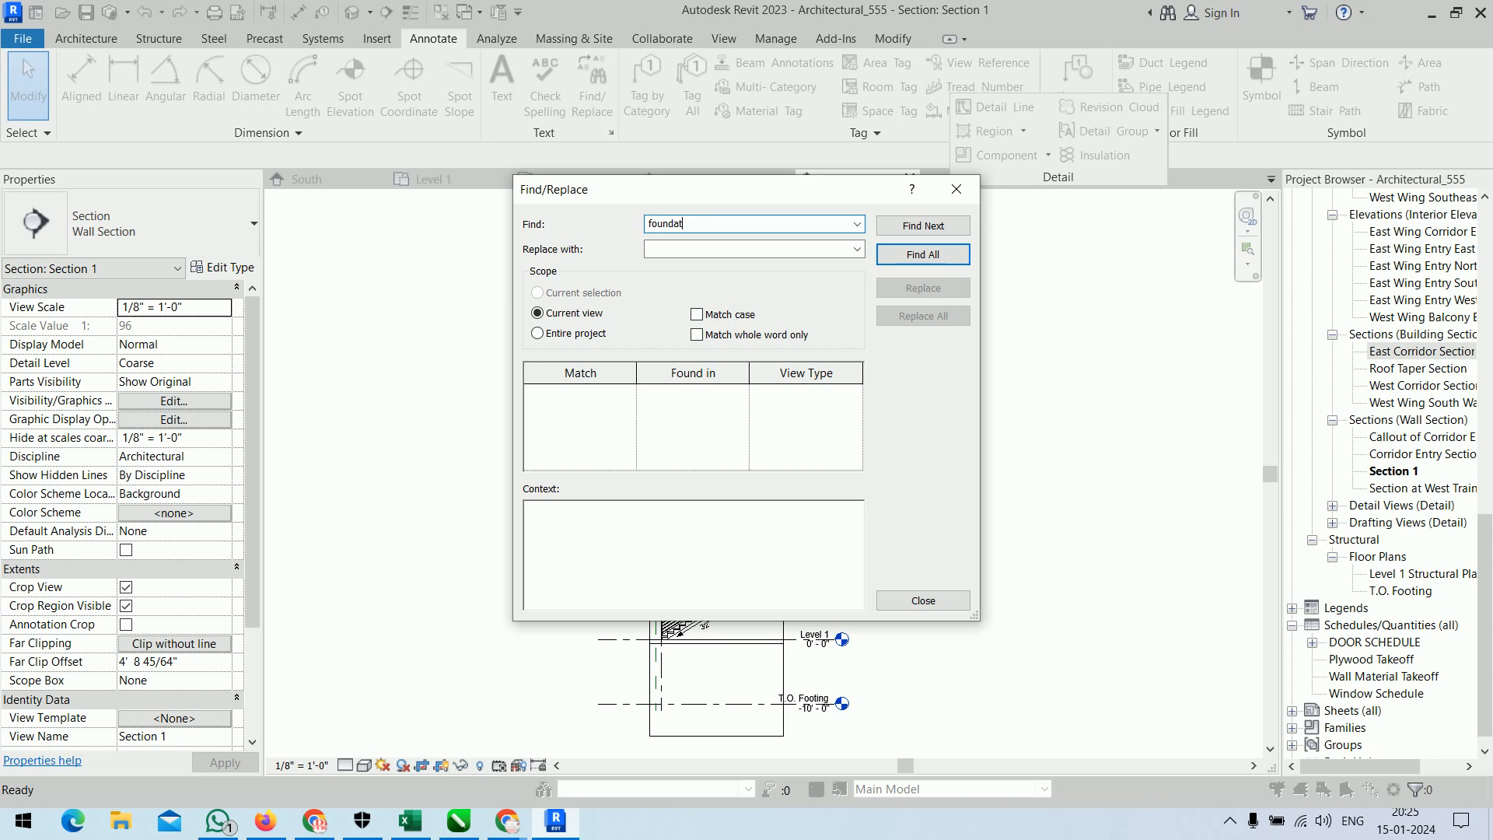
pyautogui.write('ion')
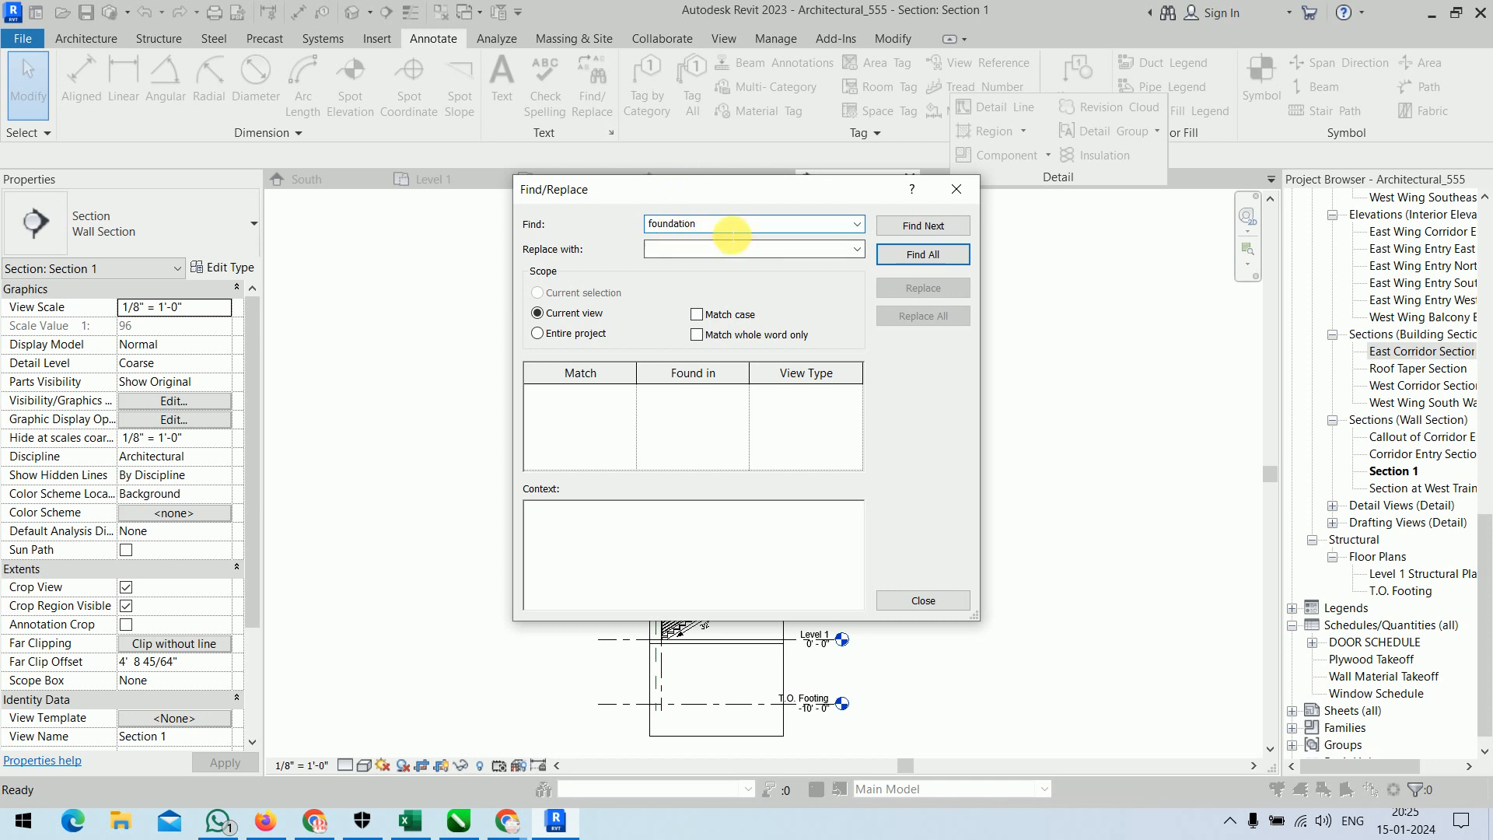
pyautogui.click(576, 333)
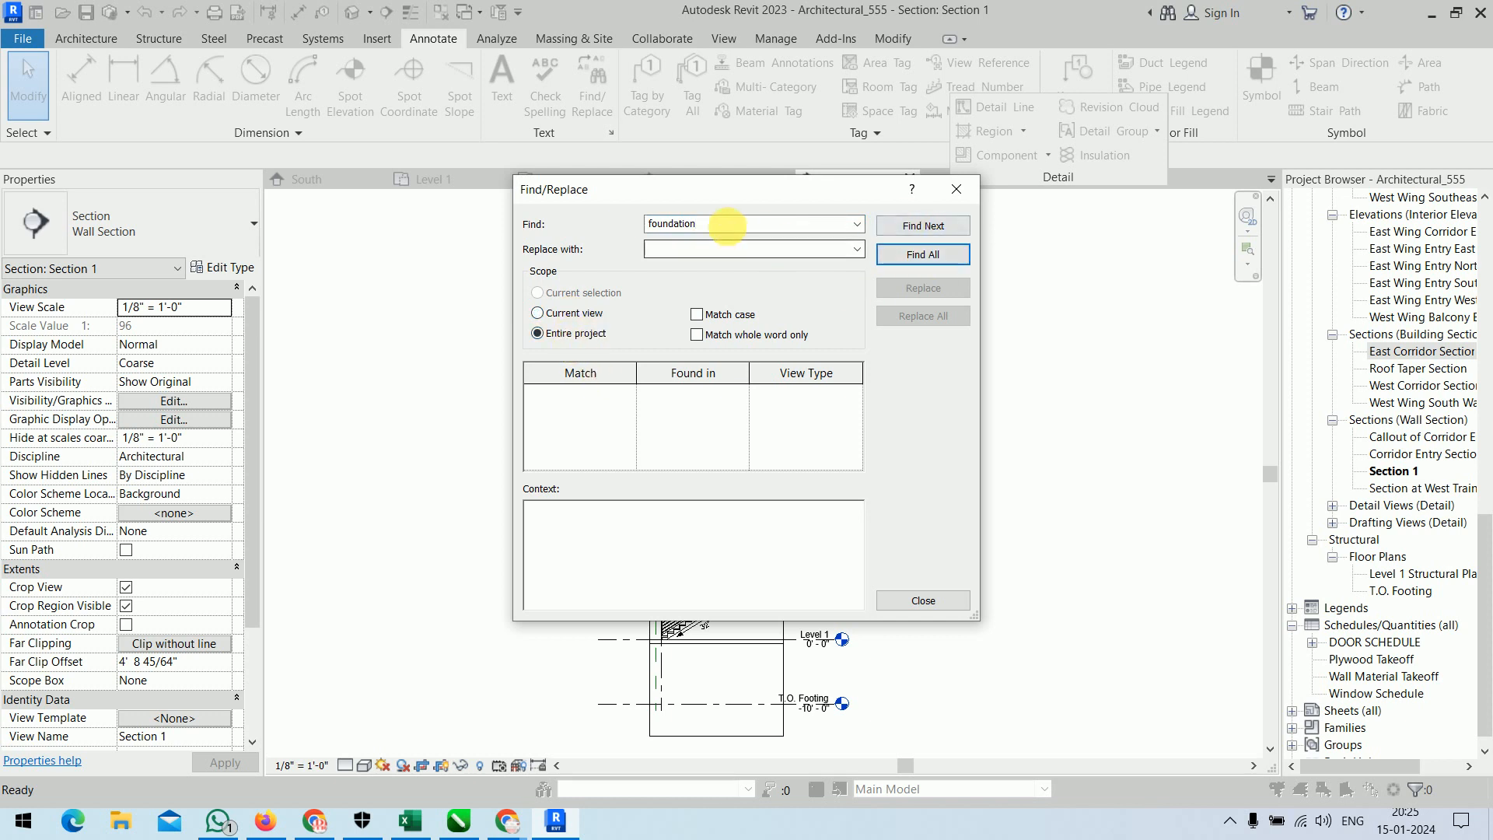
pyautogui.click(916, 225)
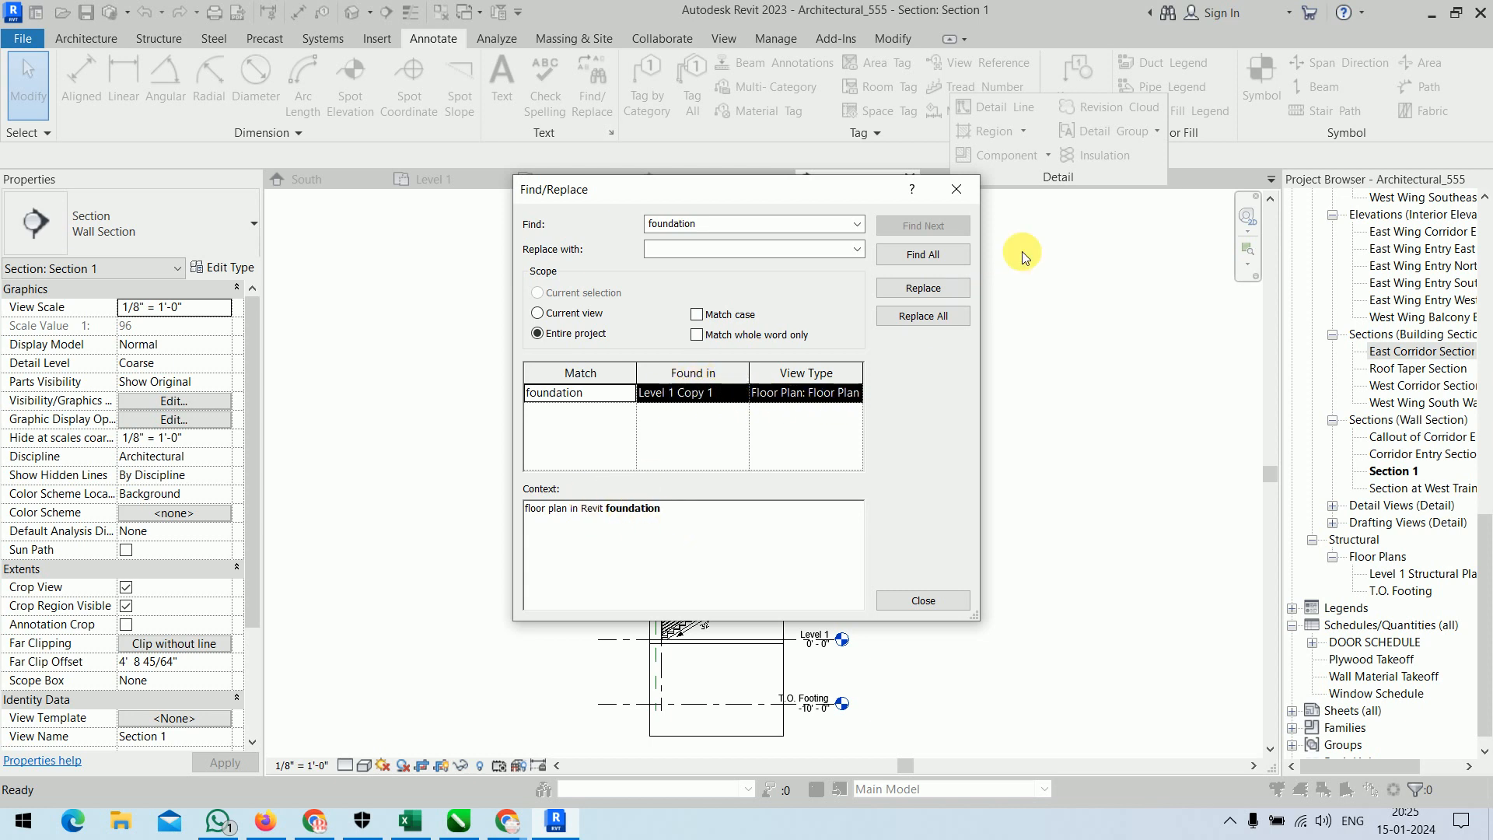
# Replace all matches of "foundation" with "Advance" and close Find/Replace.
pyautogui.click(943, 292)
pyautogui.click(723, 250)
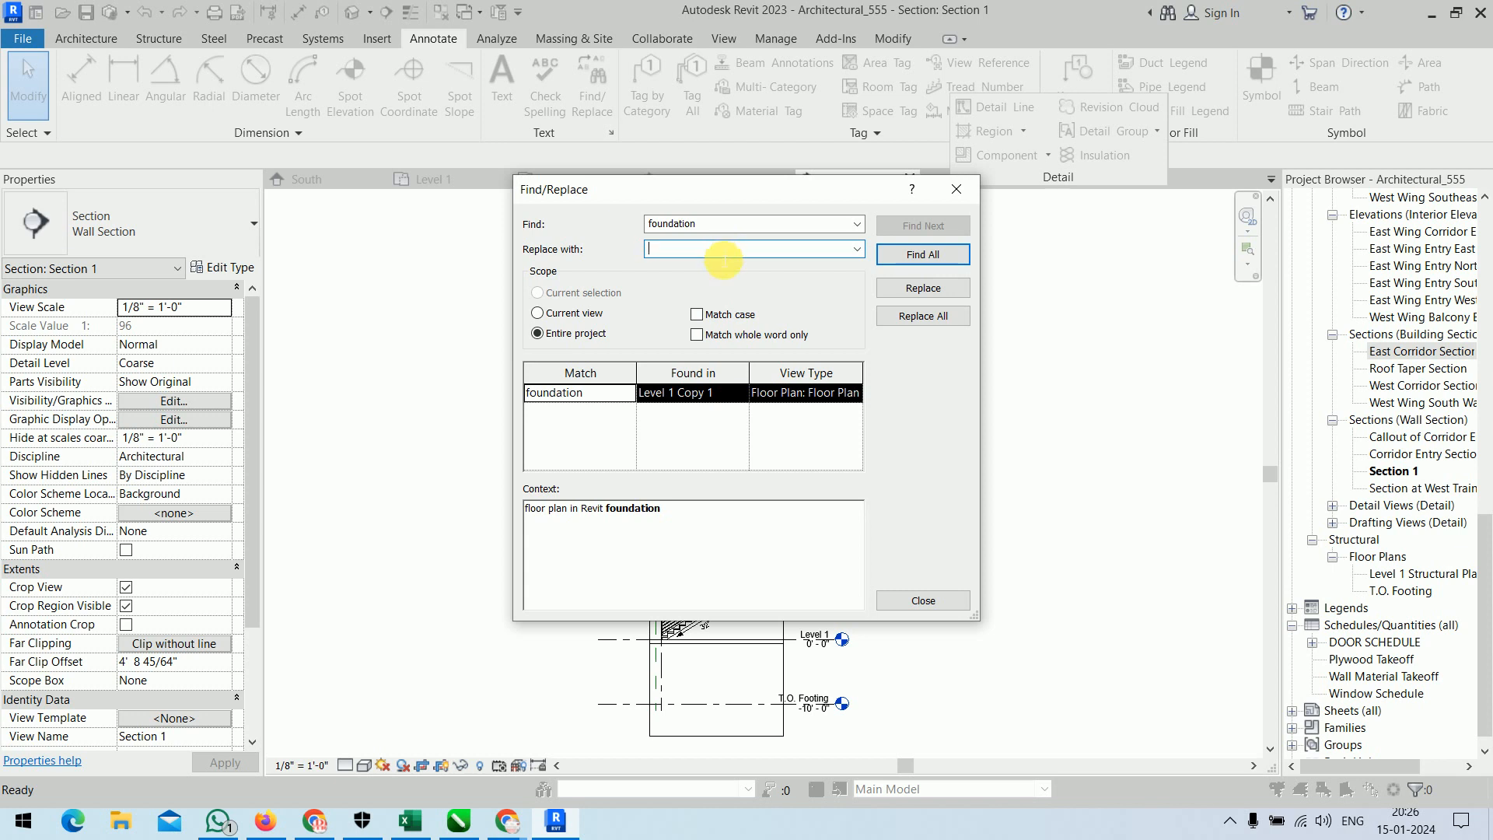
pyautogui.write('Advance')
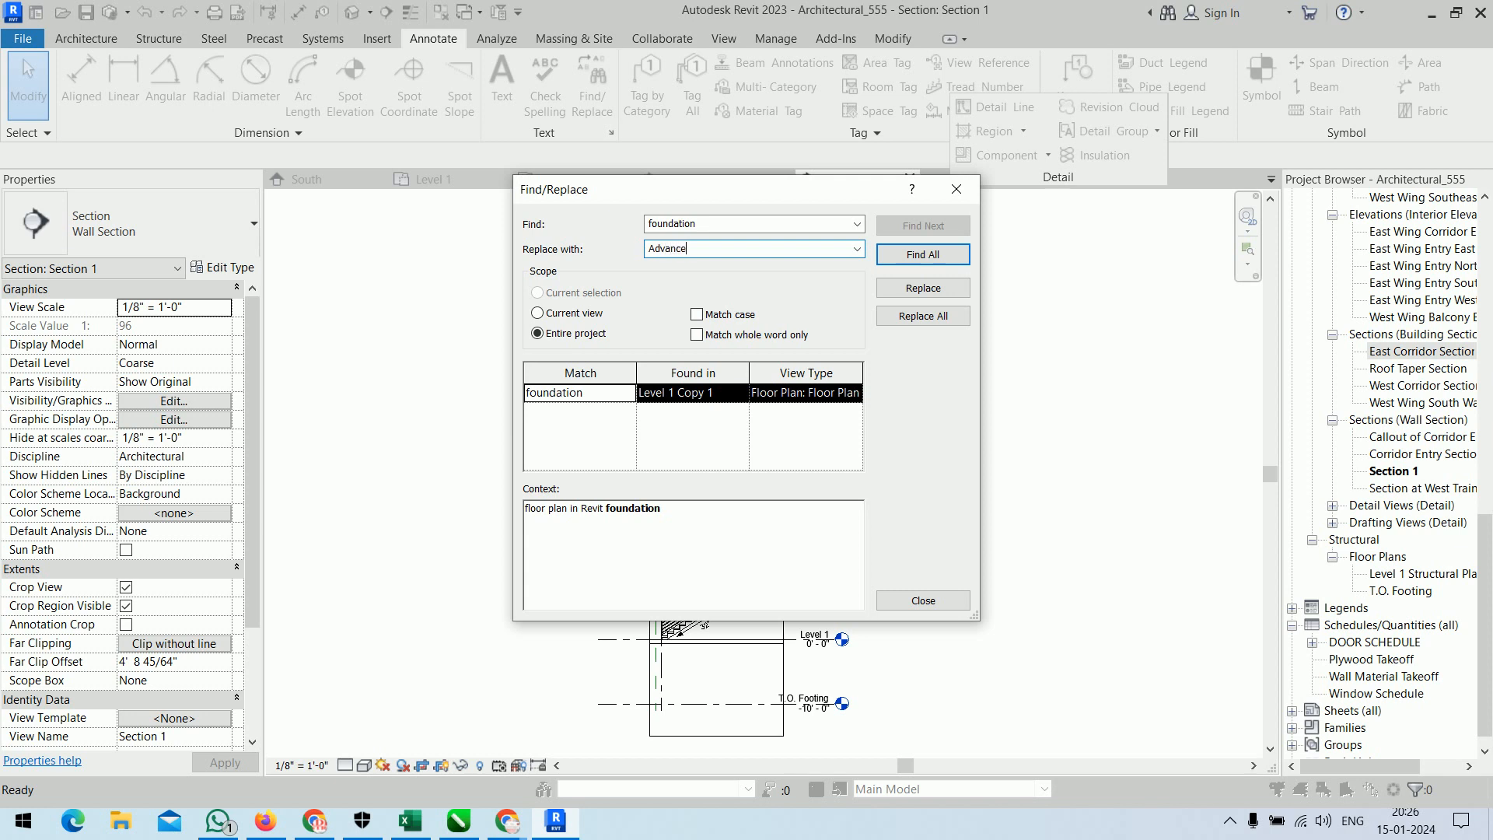
pyautogui.click(890, 317)
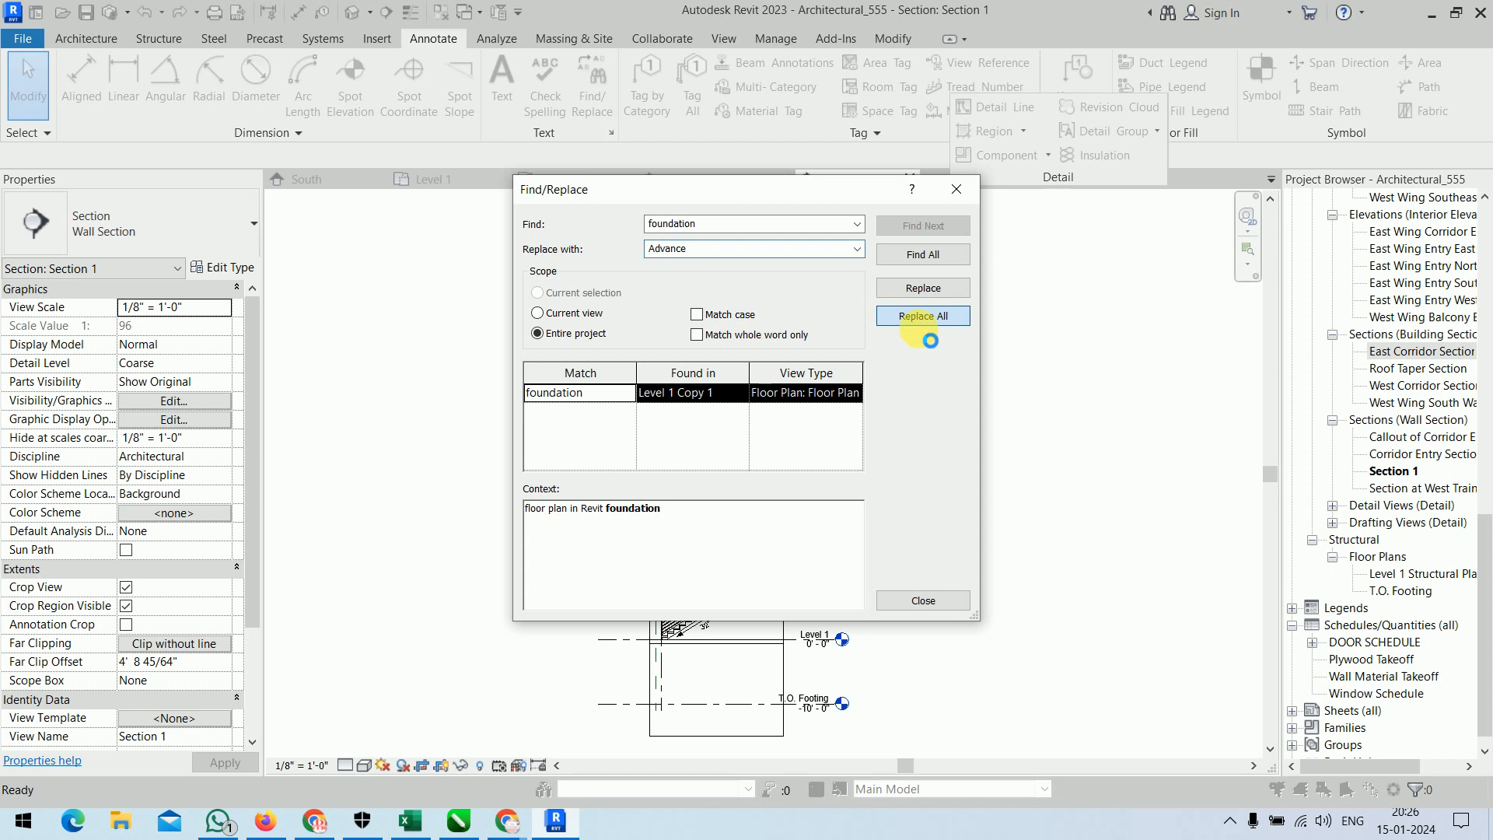
pyautogui.click(870, 415)
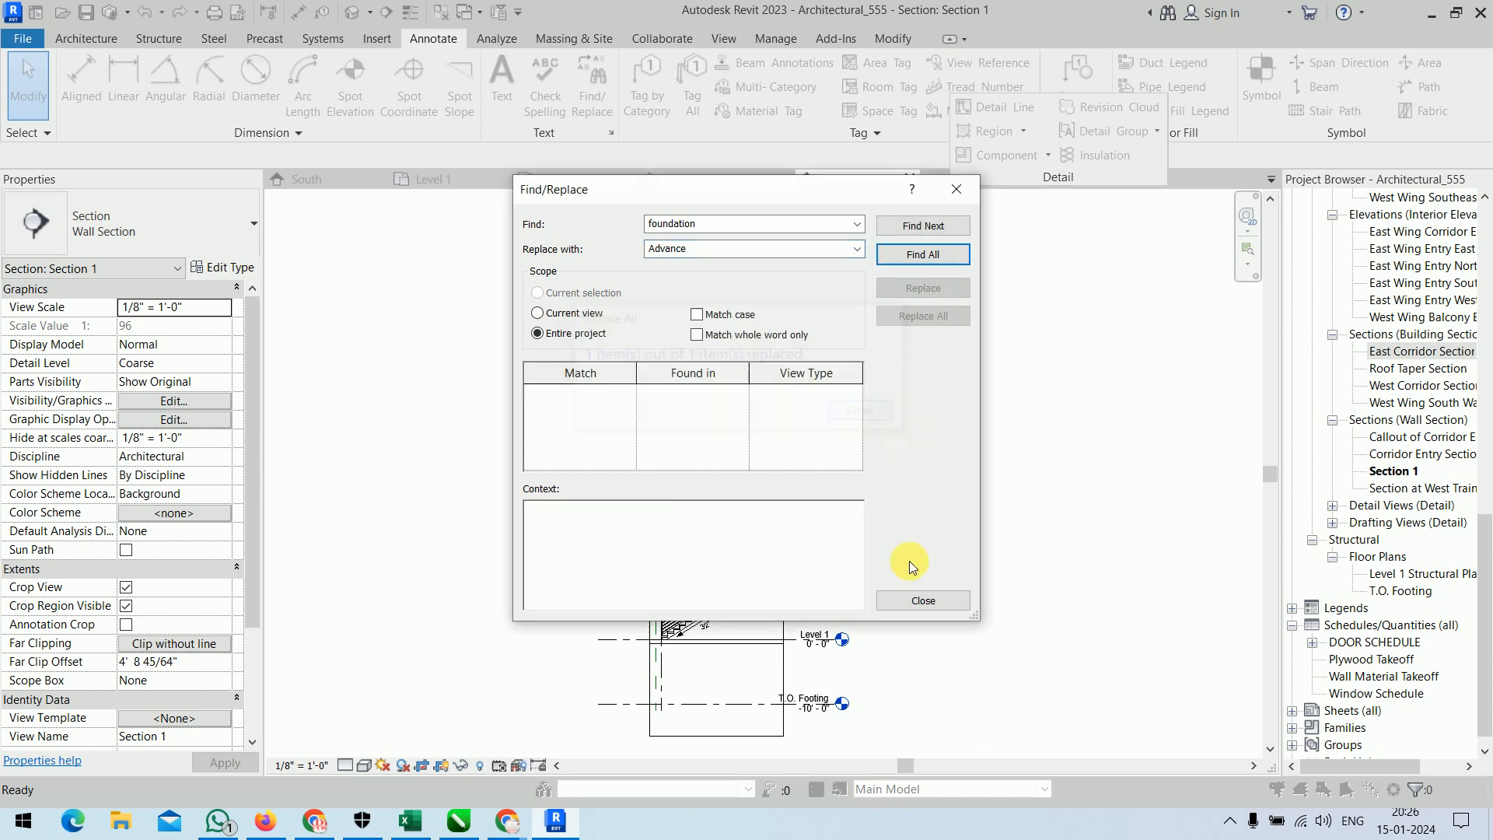
pyautogui.click(923, 599)
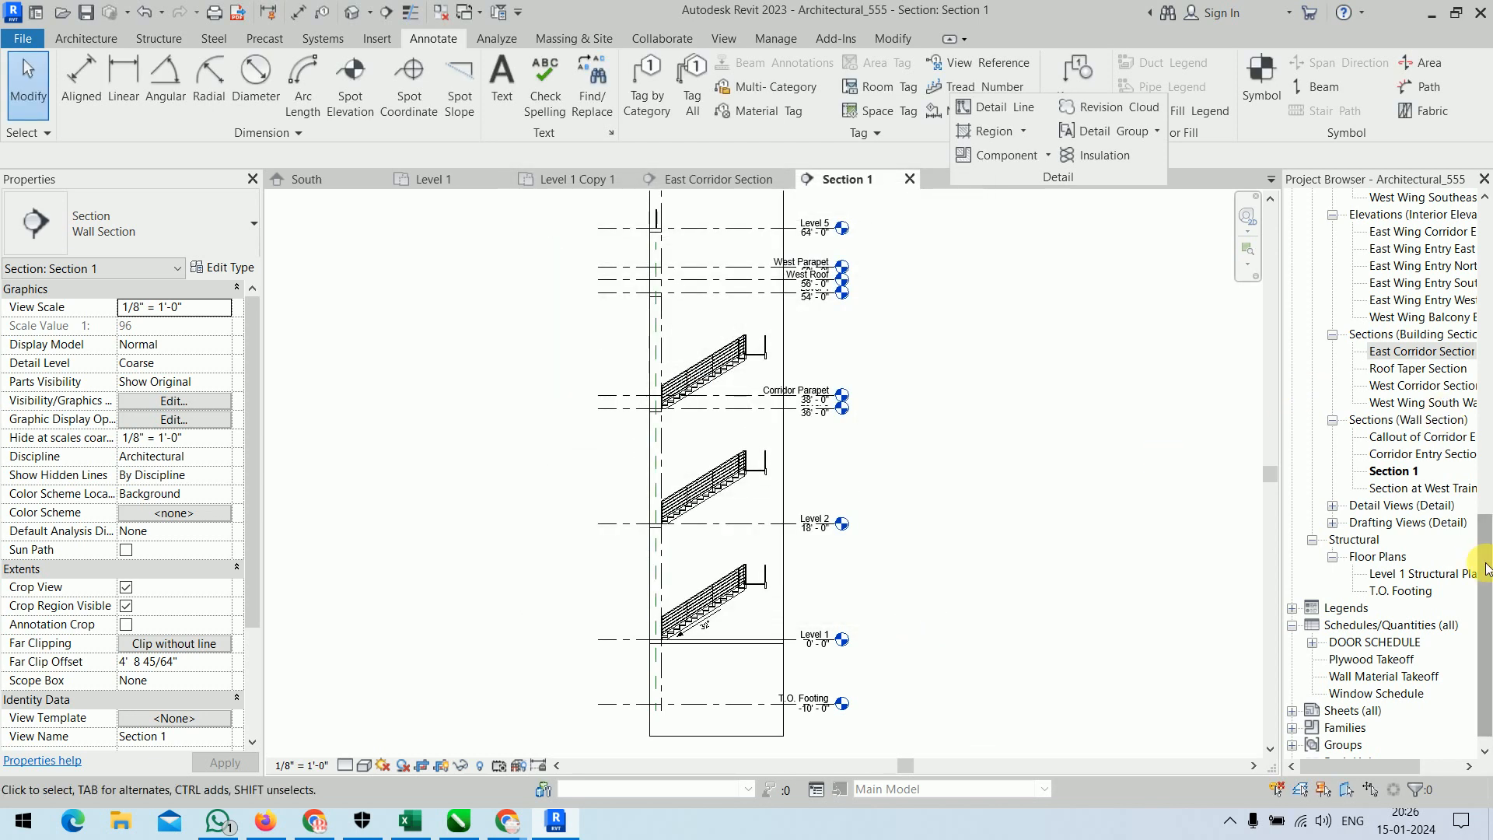
# In the Level 1 Copy 1 floor plan, draw a detail-line circle in the upper room between grids 1 and 2.
pyautogui.moveTo(1481, 583); pyautogui.dragTo(1480, 254)
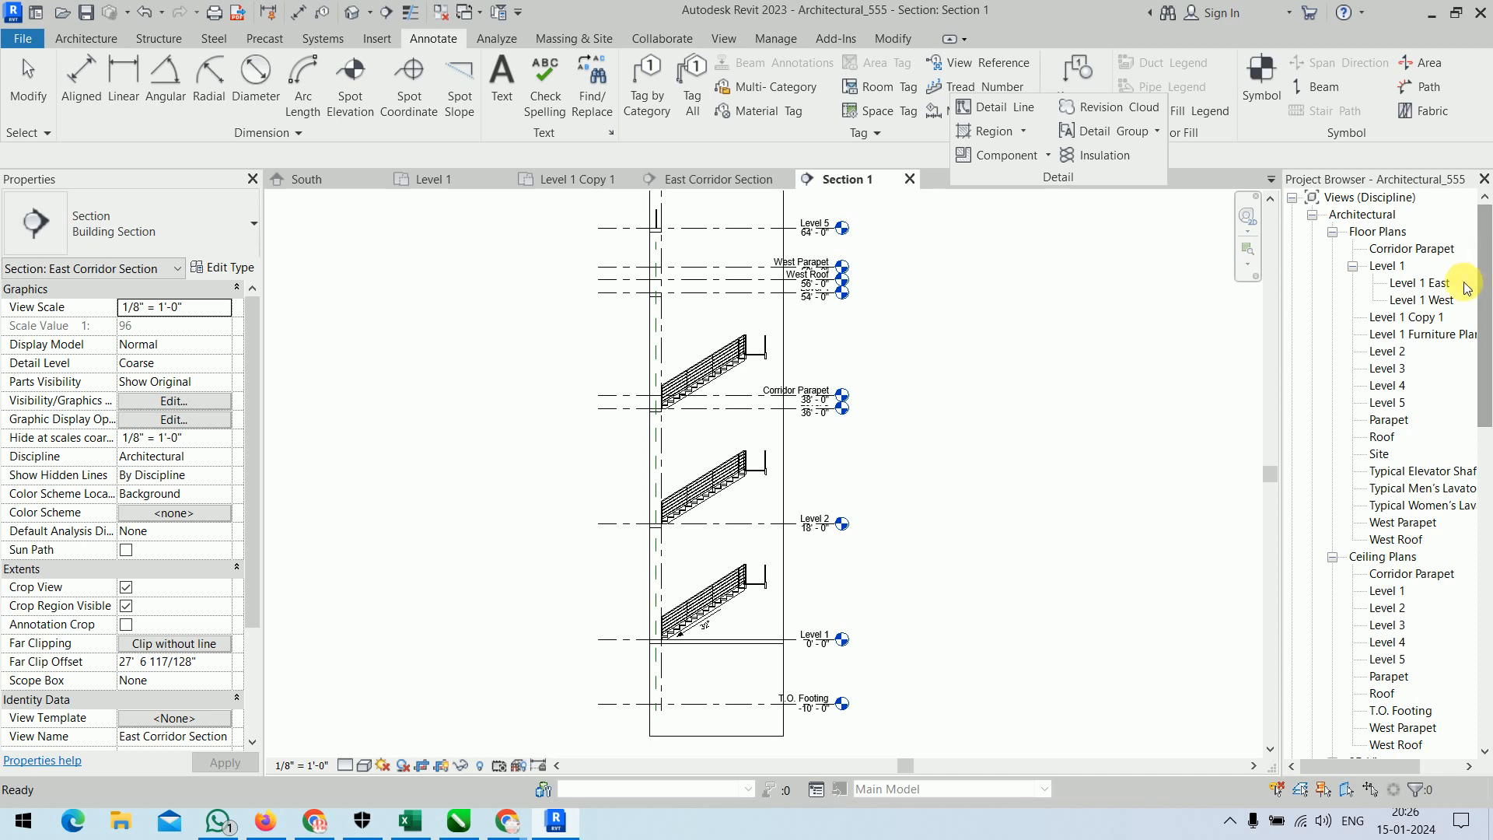
pyautogui.doubleClick(1436, 325)
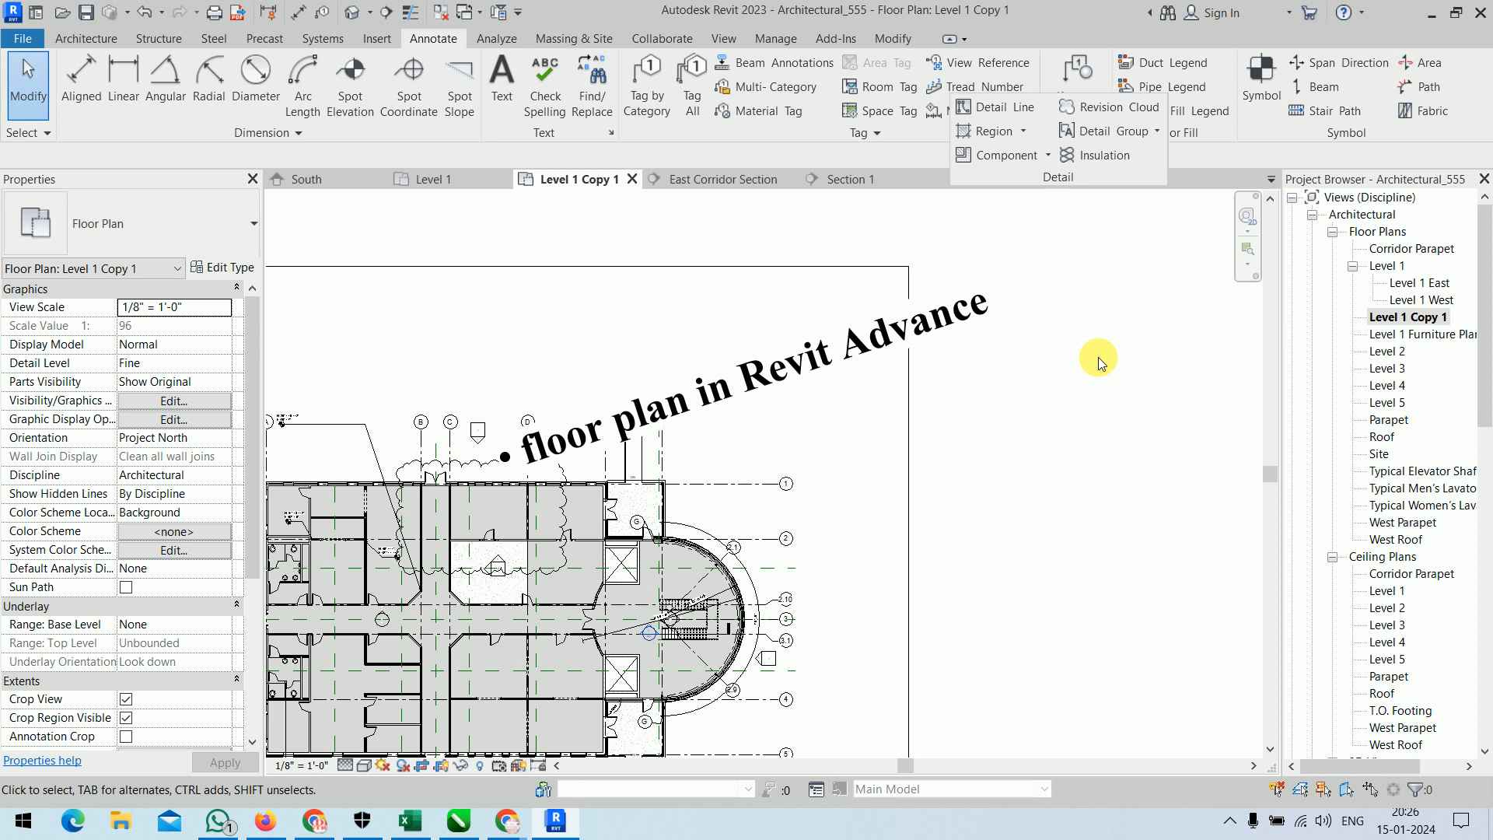
pyautogui.click(997, 111)
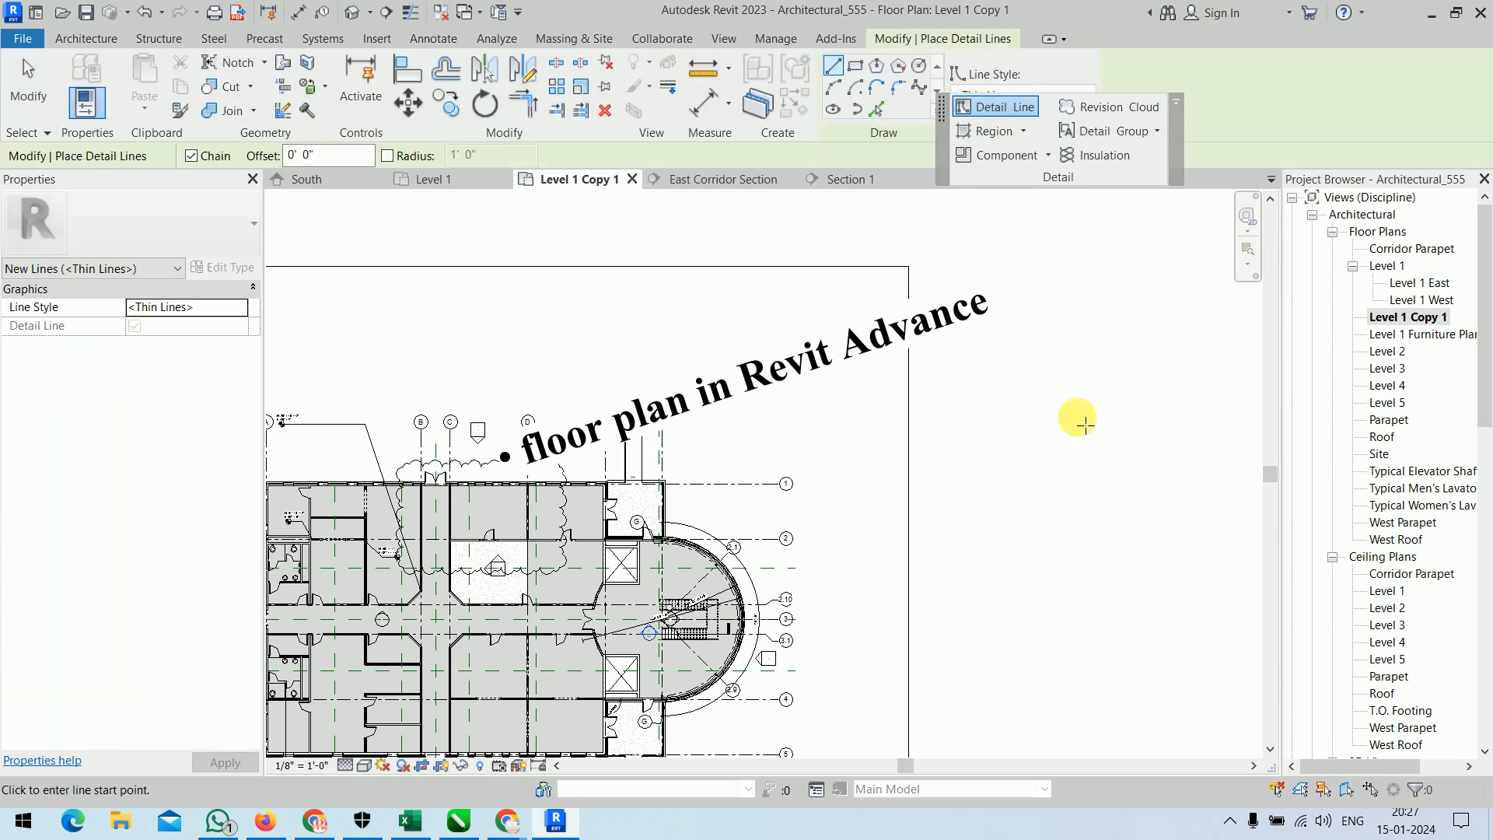
pyautogui.scroll(-4, 1022, 408)
pyautogui.moveTo(995, 453); pyautogui.dragTo(1018, 369, button='middle')
pyautogui.scroll(1, 624, 393)
pyautogui.scroll(5, 622, 389)
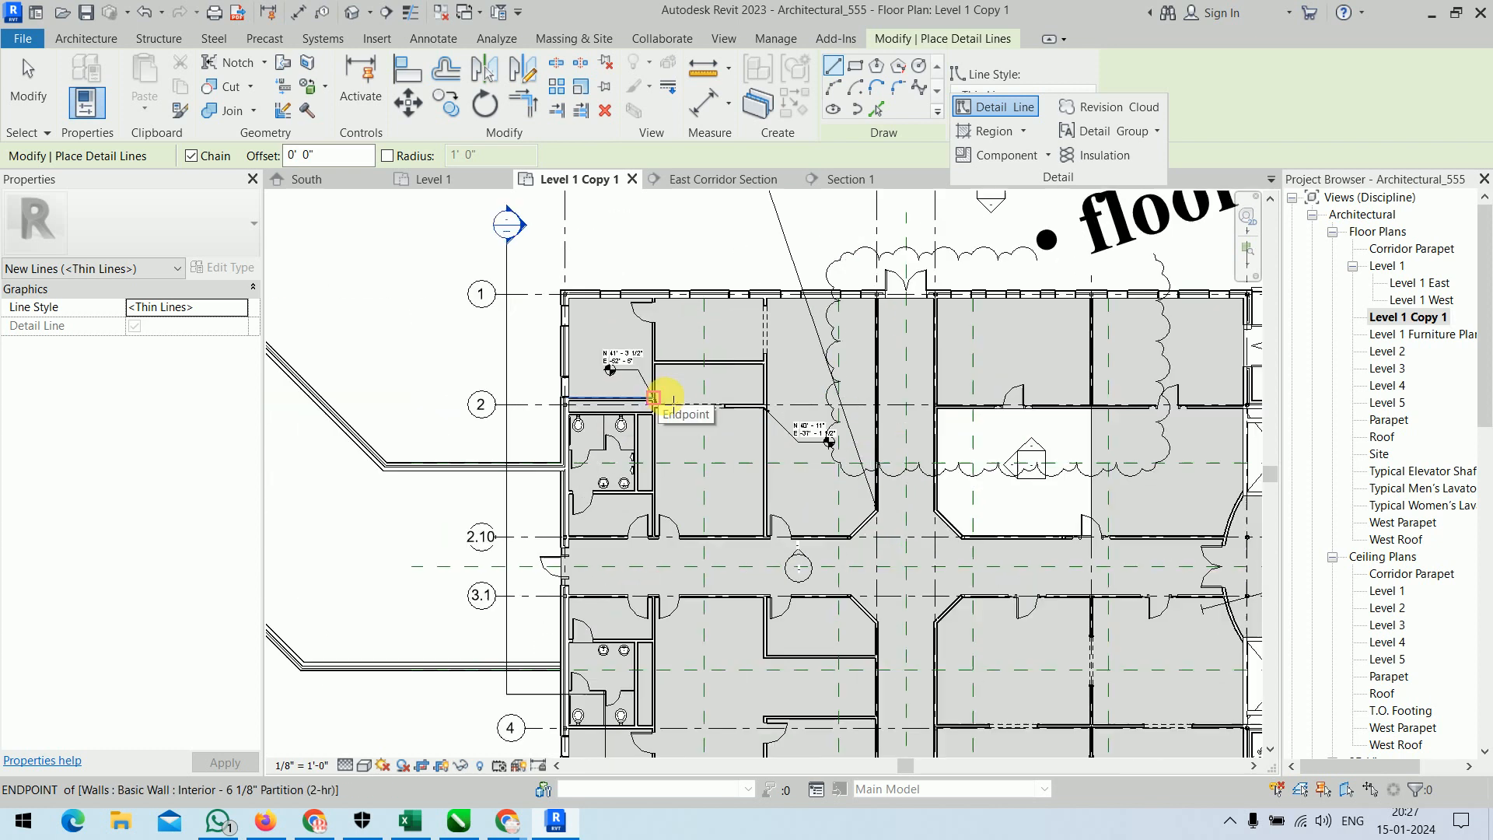
pyautogui.moveTo(763, 387); pyautogui.dragTo(772, 511, button='middle')
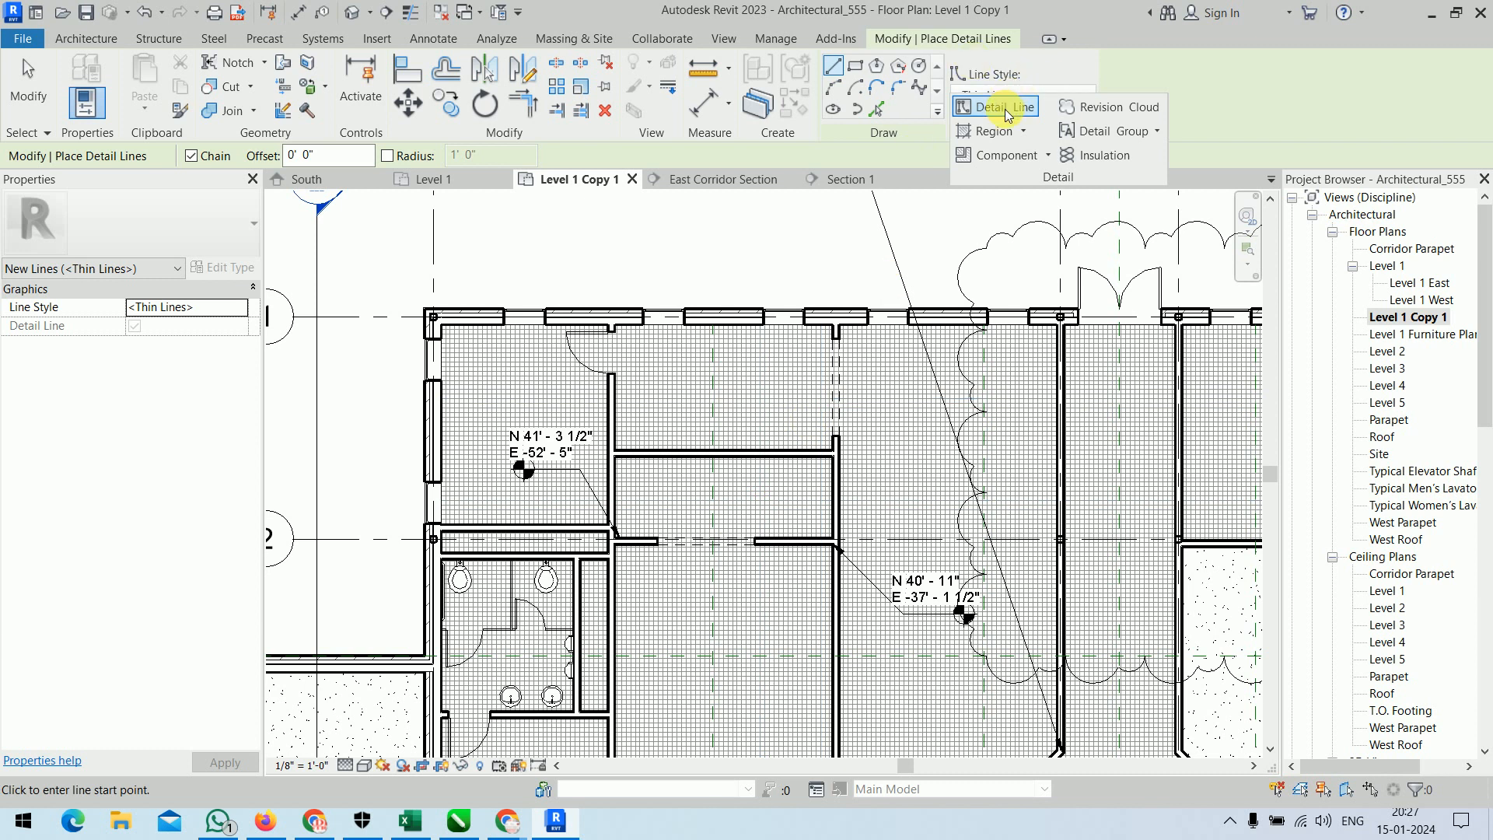
pyautogui.click(919, 66)
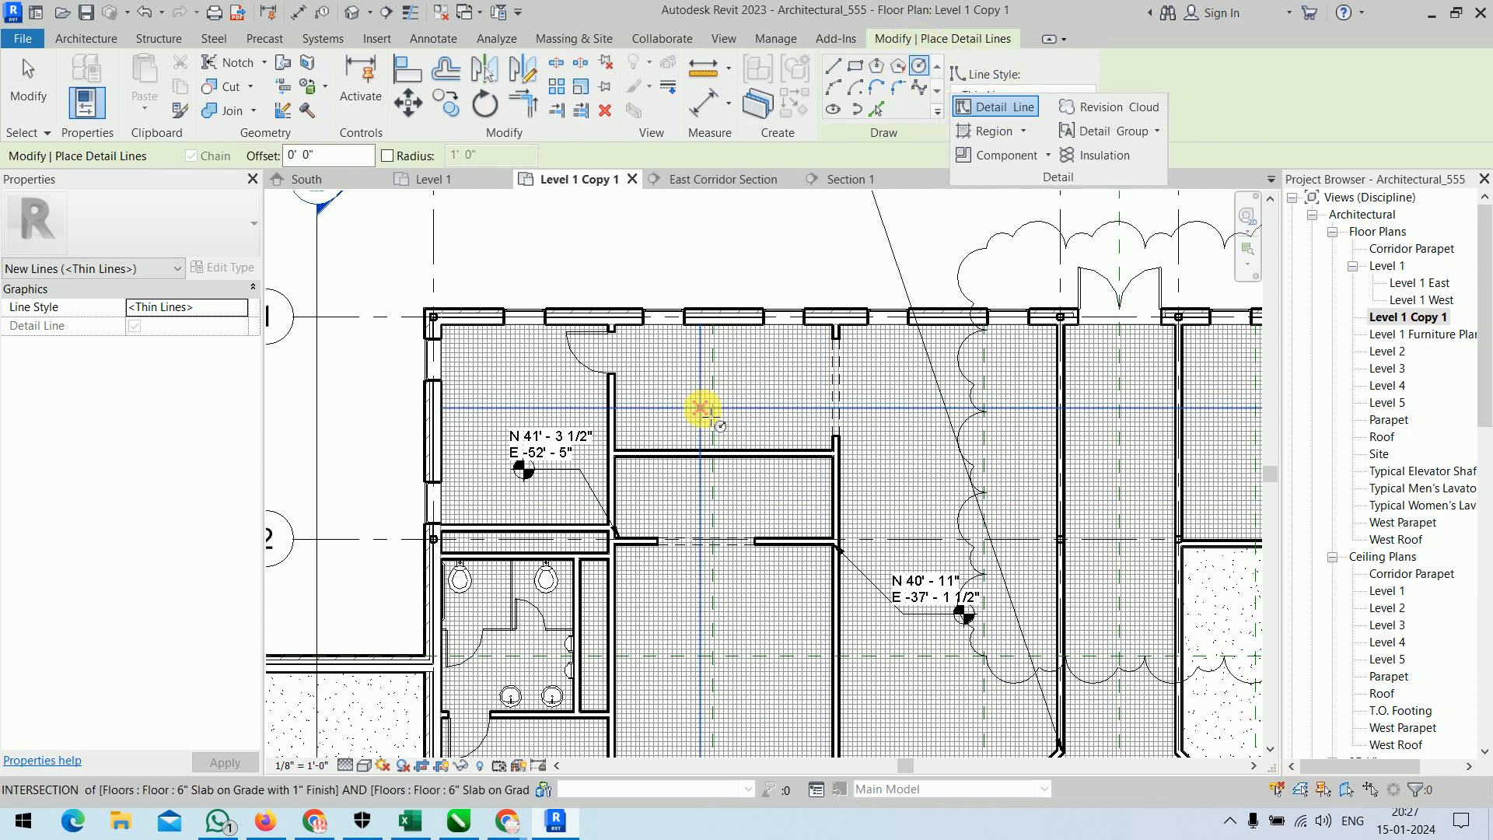
pyautogui.click(744, 407)
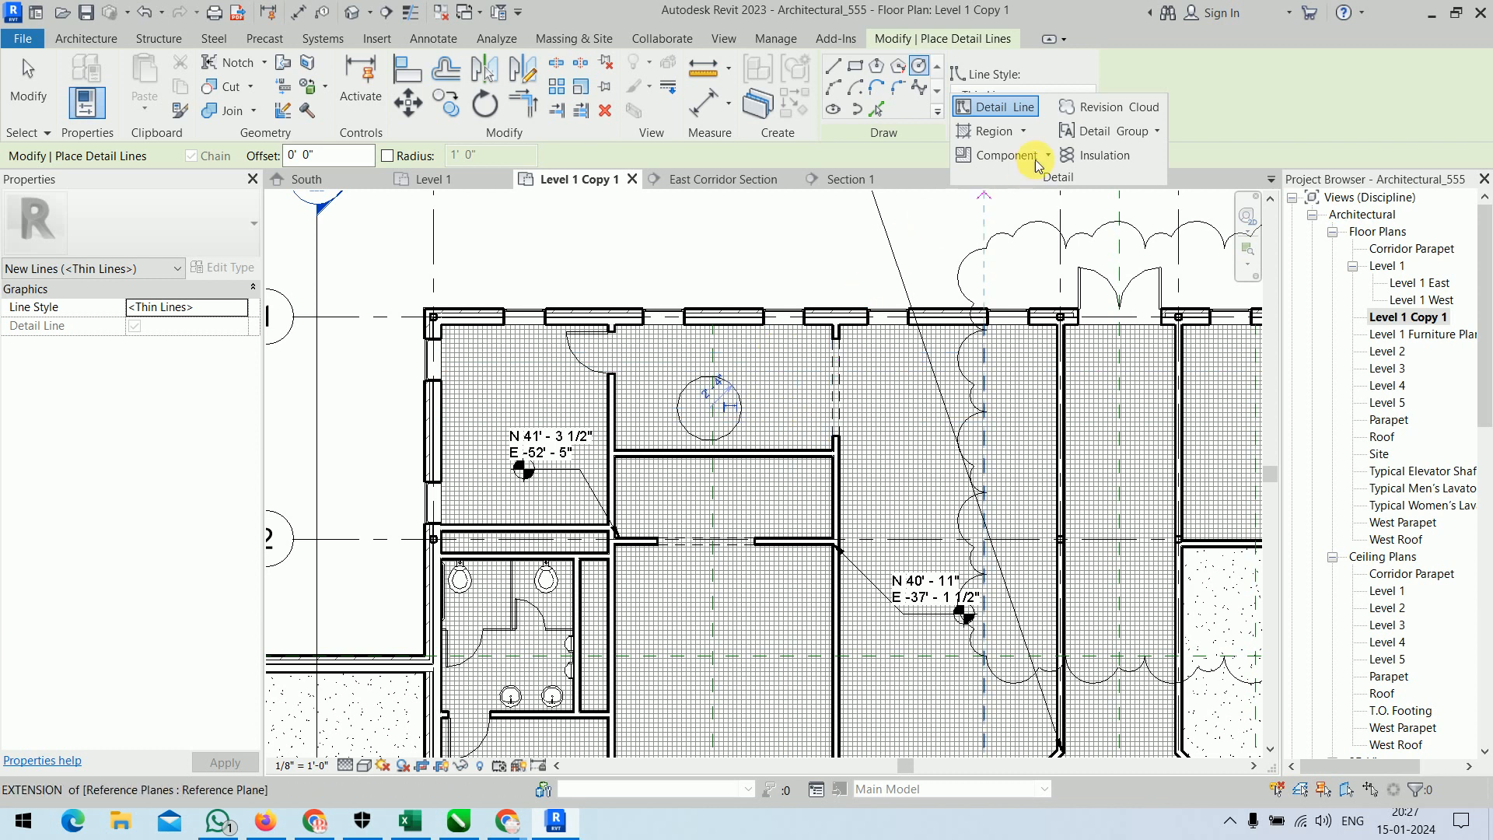
# Draw an L-shaped chain of straight detail lines in the room just below grid 2, and finish the command.
pyautogui.click(833, 67)
pyautogui.click(654, 730)
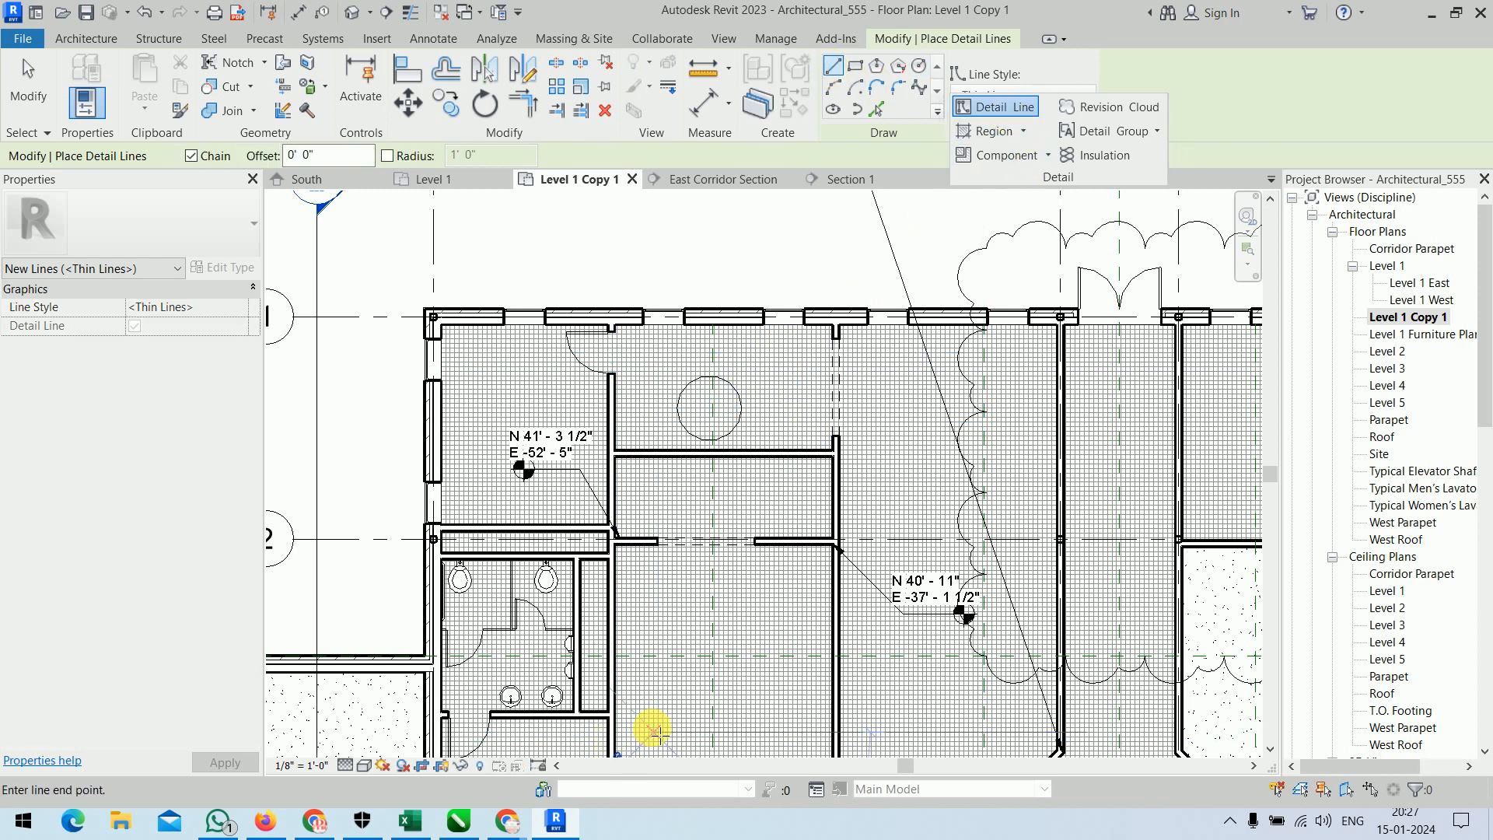
pyautogui.click(655, 621)
pyautogui.click(762, 621)
pyautogui.moveTo(773, 611); pyautogui.dragTo(769, 427, button='middle')
pyautogui.rightClick(785, 436)
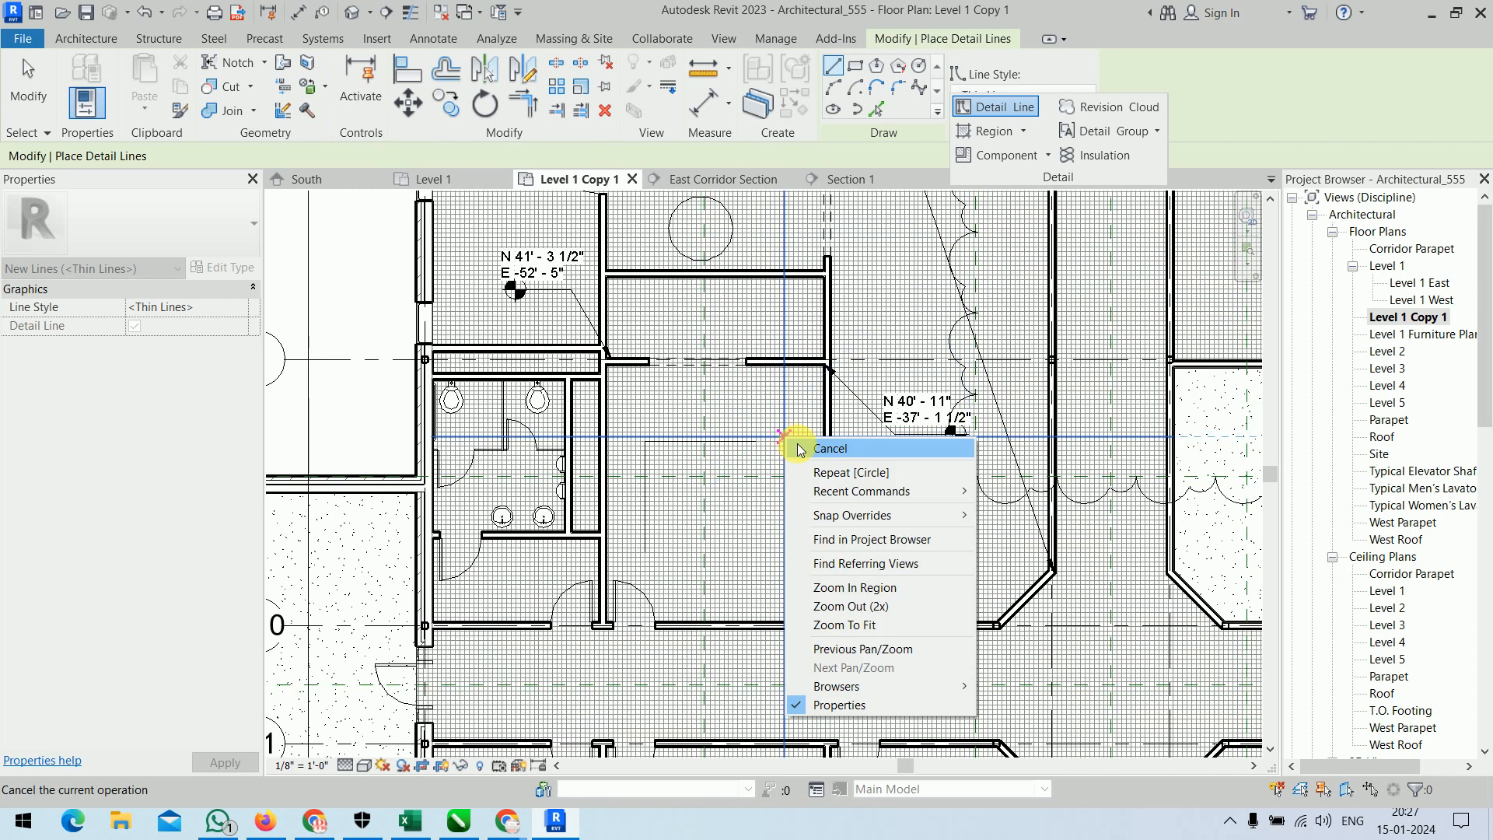
pyautogui.click(801, 449)
pyautogui.scroll(4, 683, 454)
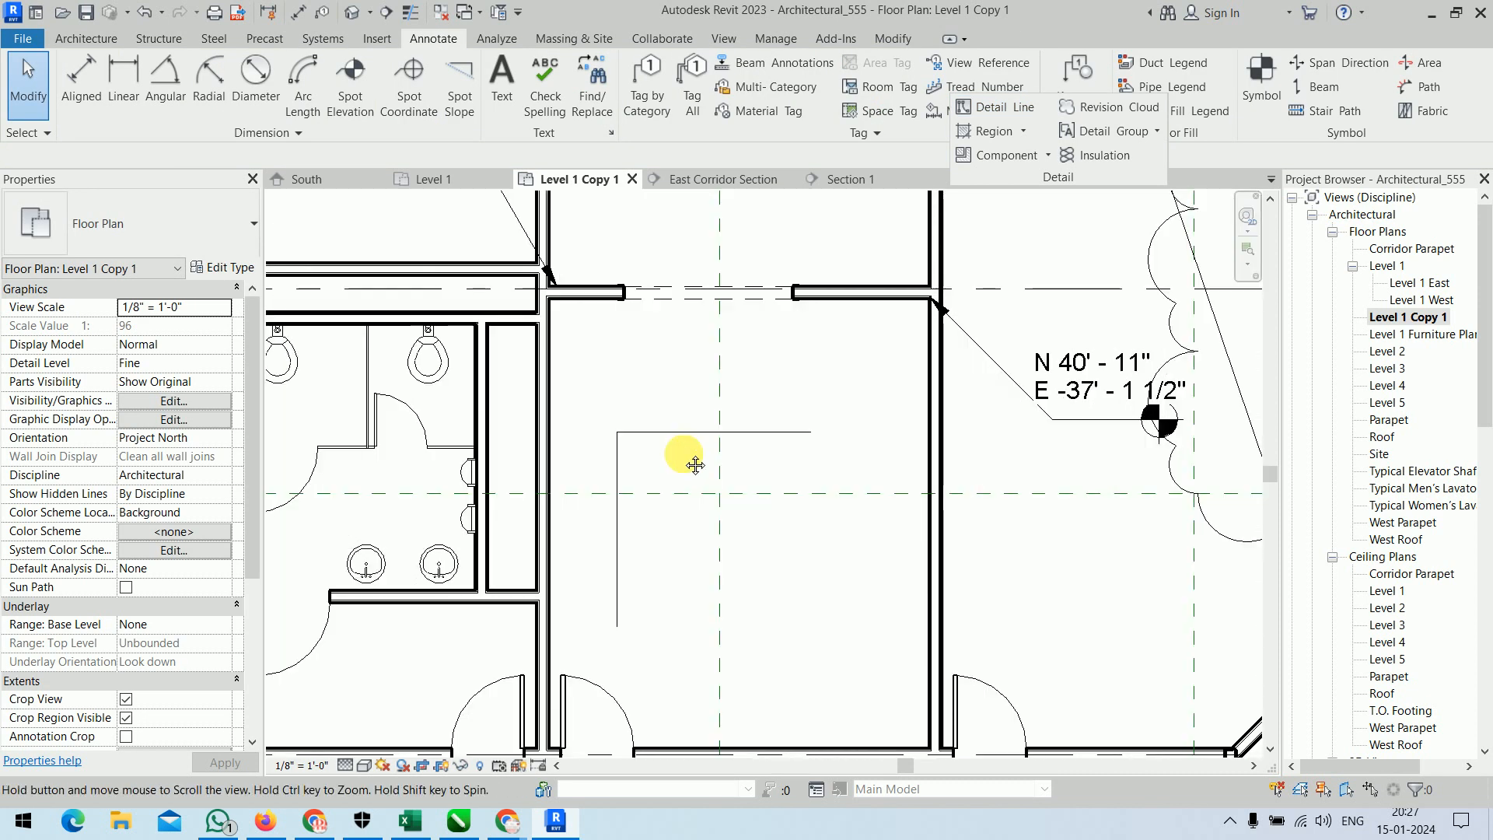
pyautogui.moveTo(694, 465)
pyautogui.mouseDown(button='middle')
pyautogui.moveTo(709, 673)
pyautogui.moveTo(695, 451)
pyautogui.mouseUp(button='middle')
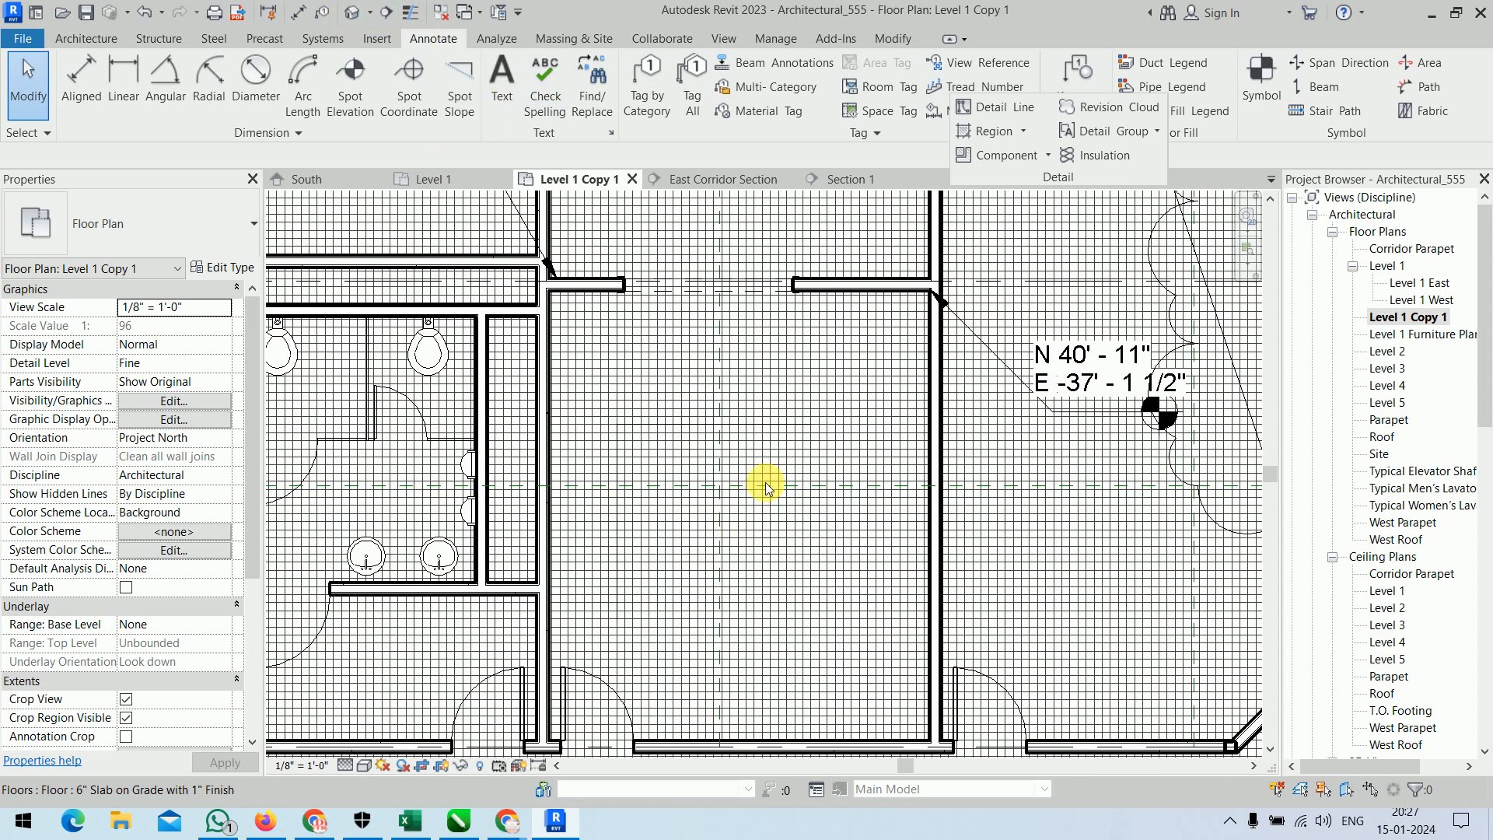
# Draw a stepped chain of four detail lines in the open area south of the building.
pyautogui.scroll(-4, 766, 488)
pyautogui.scroll(-4, 765, 488)
pyautogui.moveTo(780, 547); pyautogui.dragTo(743, 289, button='middle')
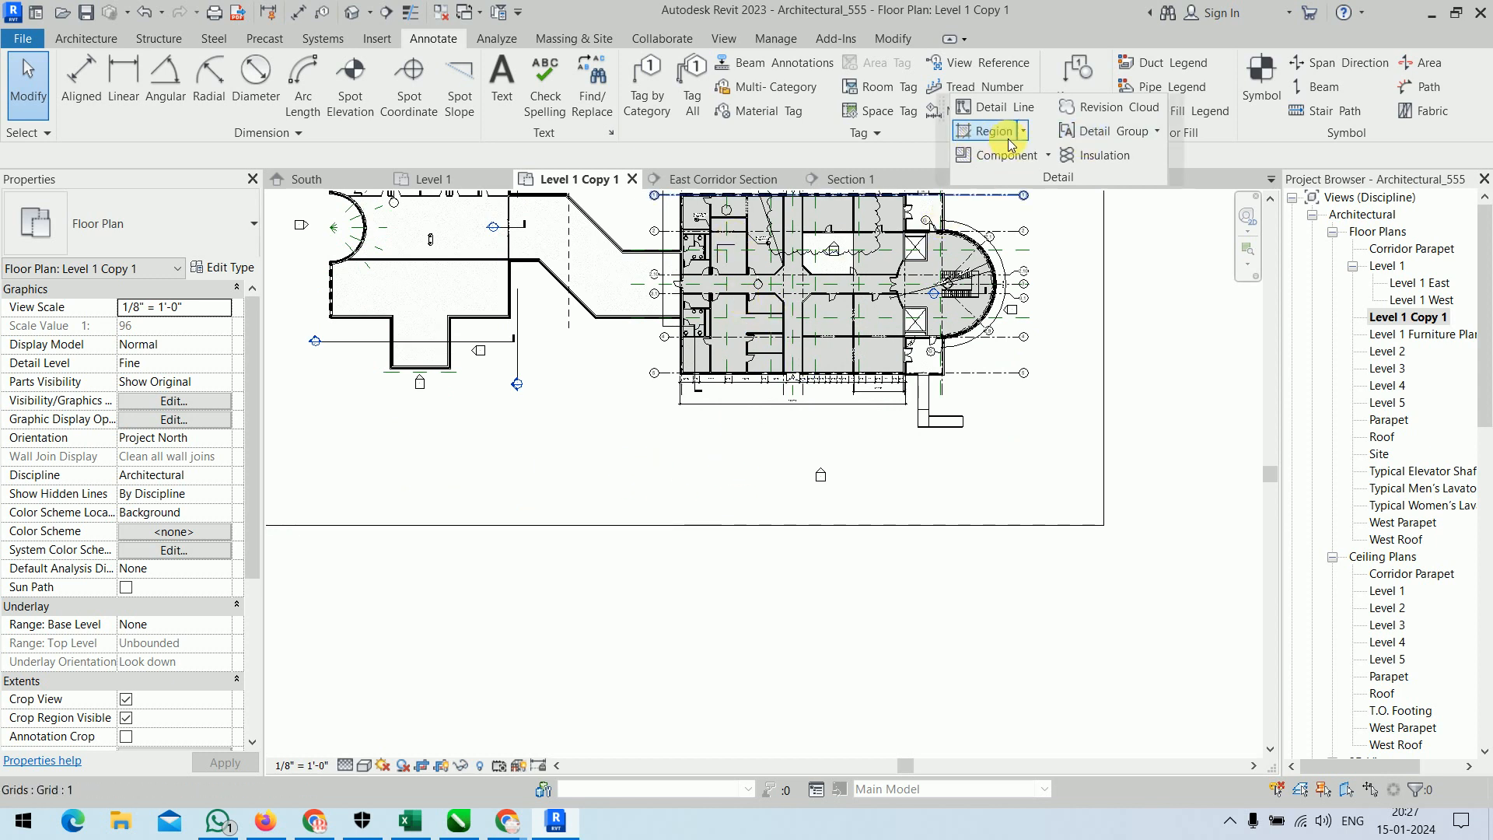
pyautogui.click(997, 106)
pyautogui.click(607, 500)
pyautogui.click(606, 423)
pyautogui.click(683, 422)
pyautogui.click(689, 476)
pyautogui.click(751, 475)
pyautogui.rightClick(774, 498)
pyautogui.click(777, 504)
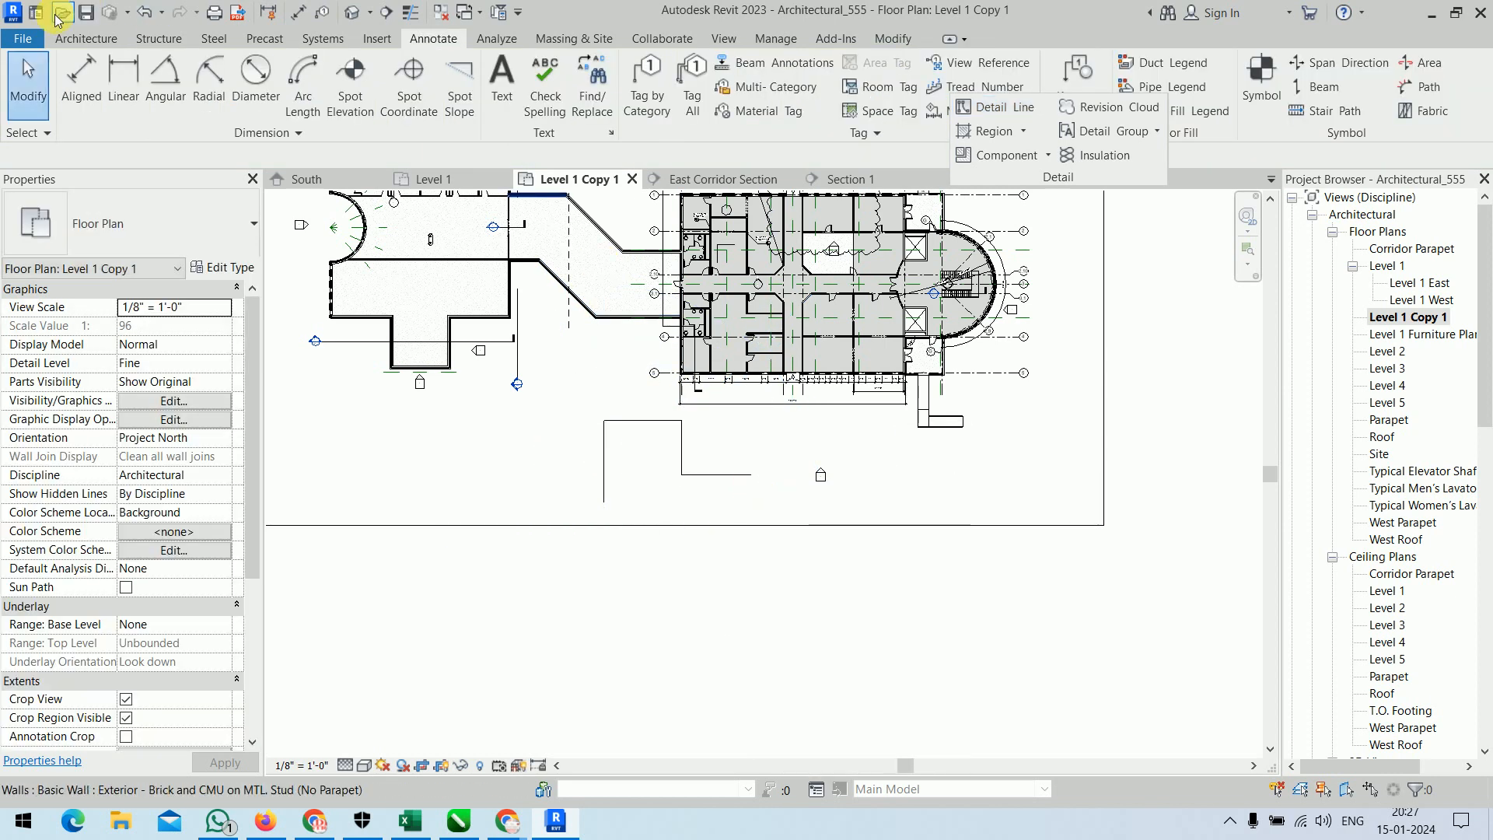
# Draw a stepped chain of four model lines south of the building's ramp, east of the stepped detail lines.
pyautogui.click(87, 39)
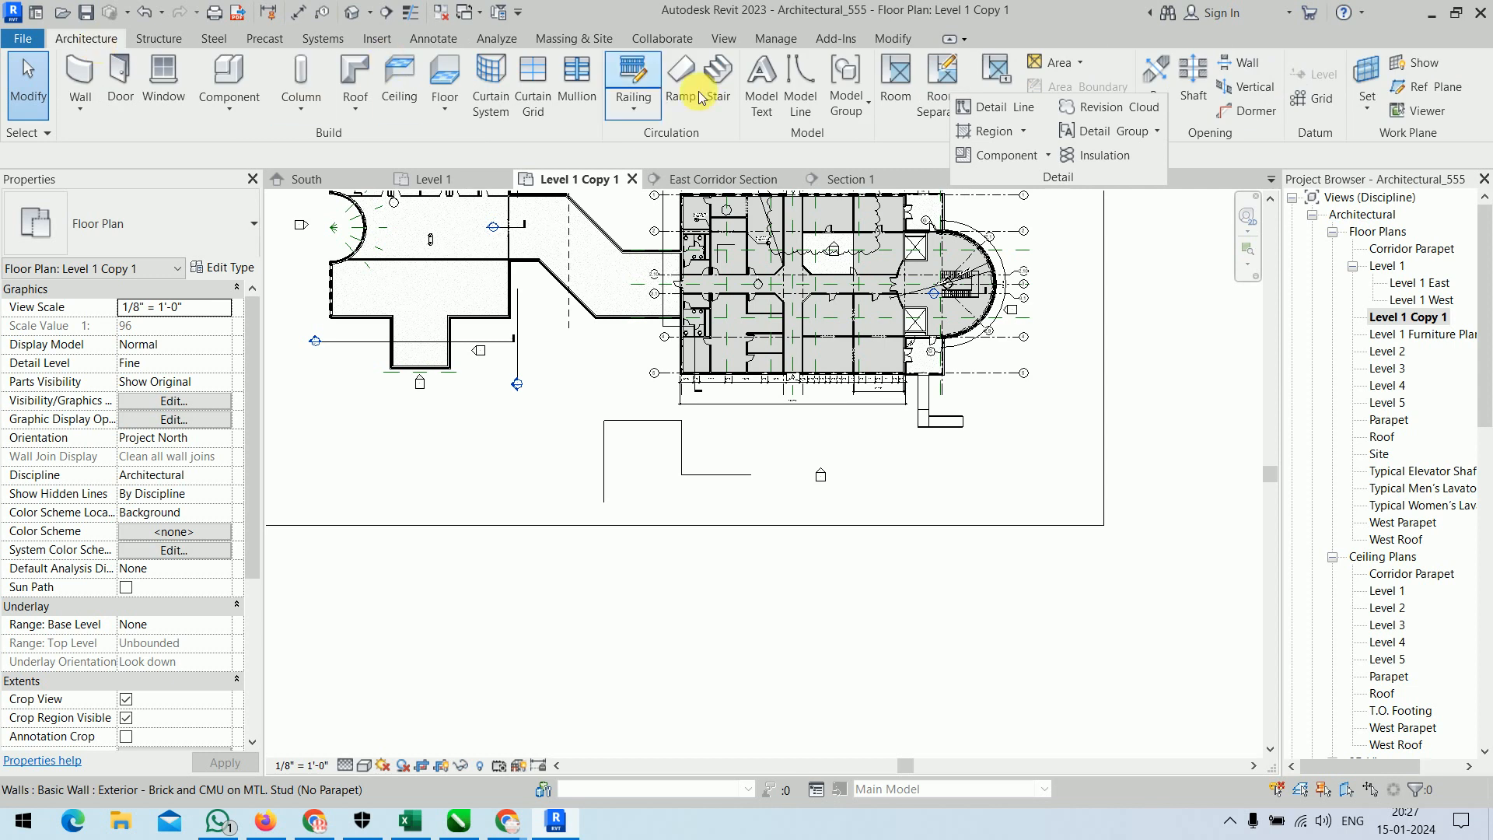
pyautogui.click(797, 109)
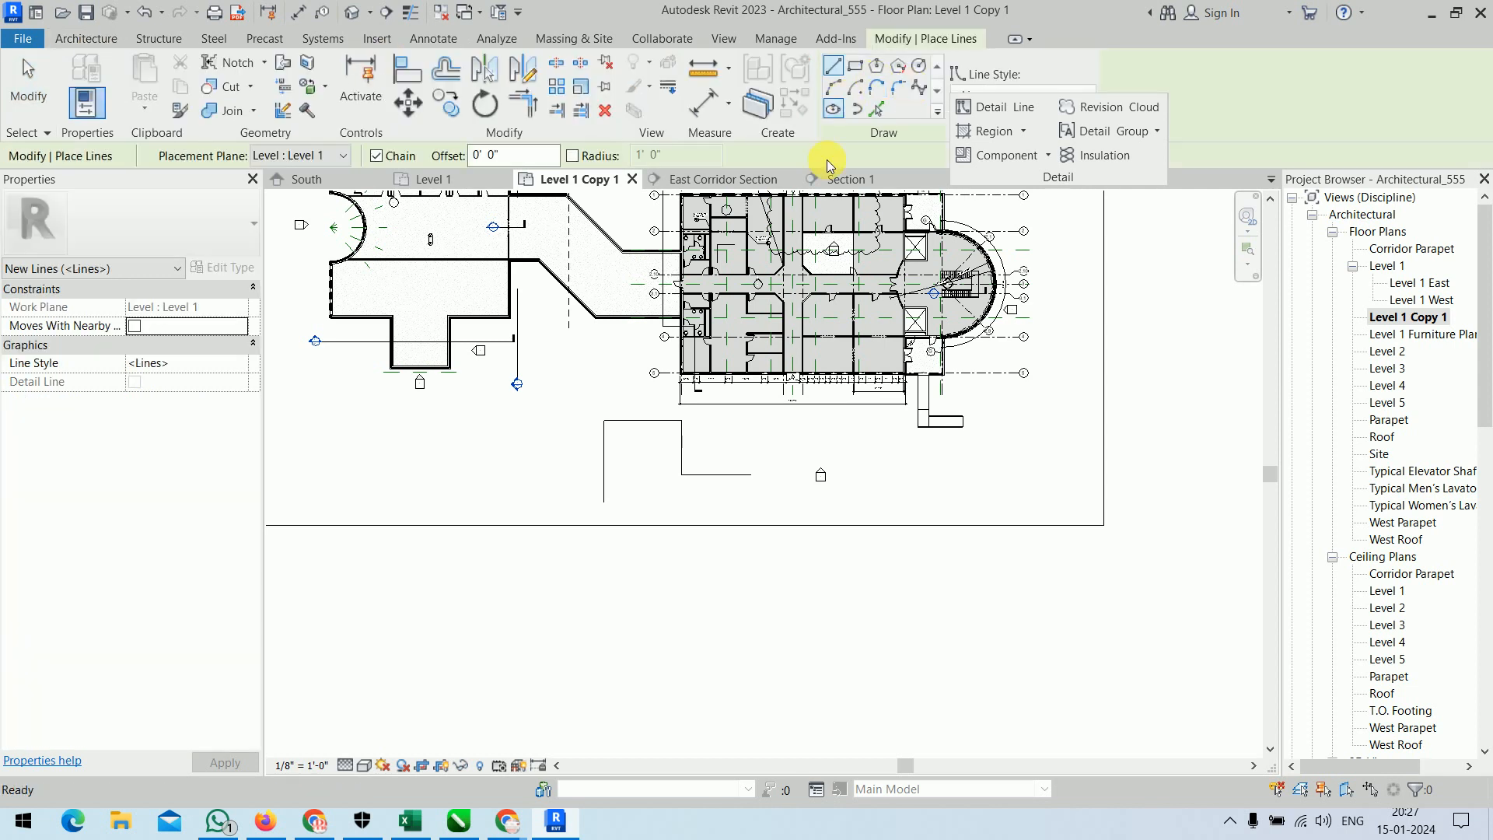
pyautogui.click(903, 511)
pyautogui.click(902, 439)
pyautogui.click(993, 439)
pyautogui.click(993, 474)
pyautogui.click(1038, 474)
pyautogui.rightClick(1059, 449)
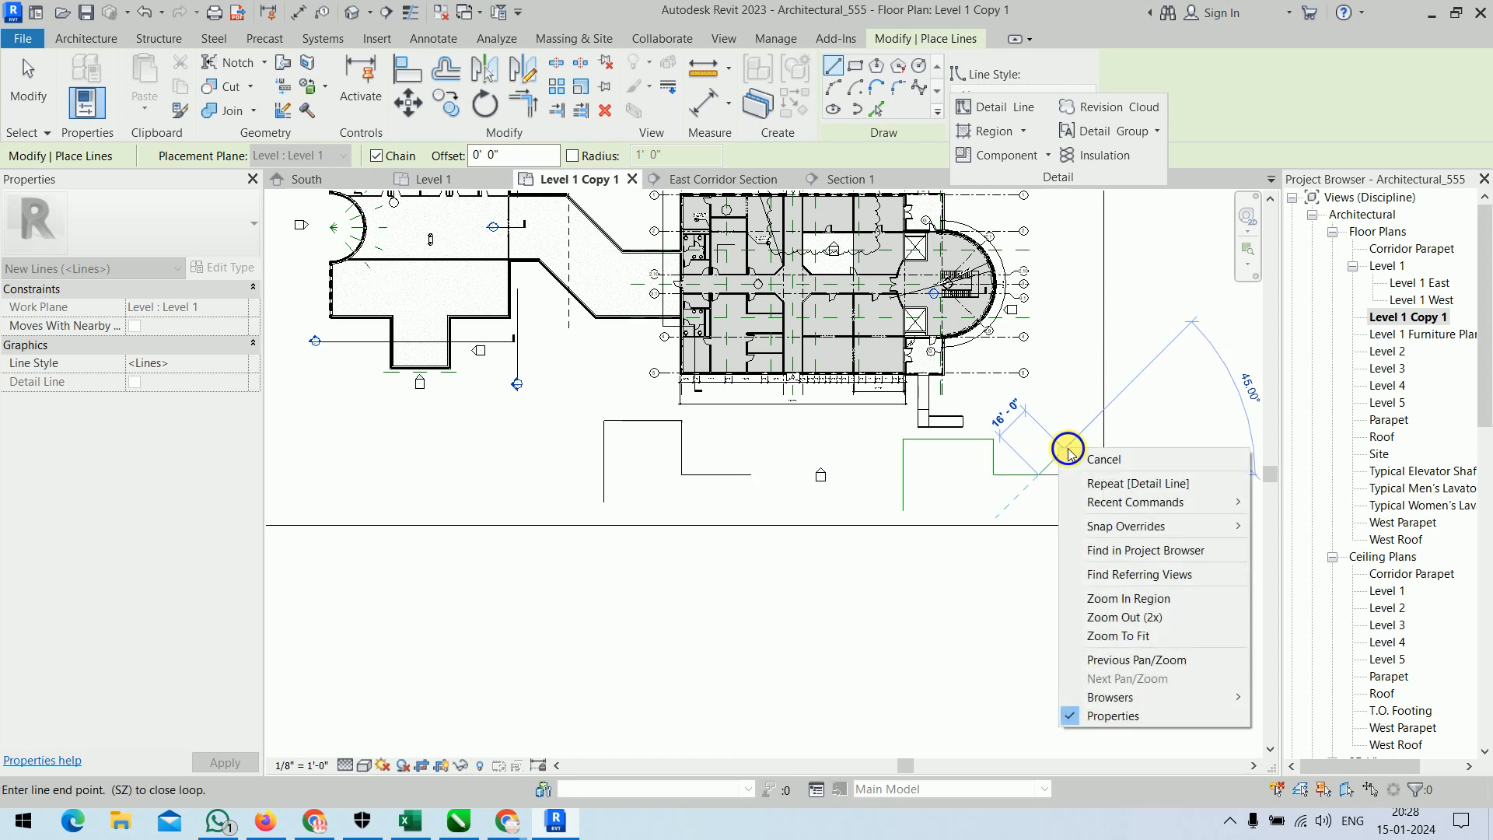
pyautogui.click(1084, 457)
pyautogui.rightClick(1077, 452)
pyautogui.click(1088, 465)
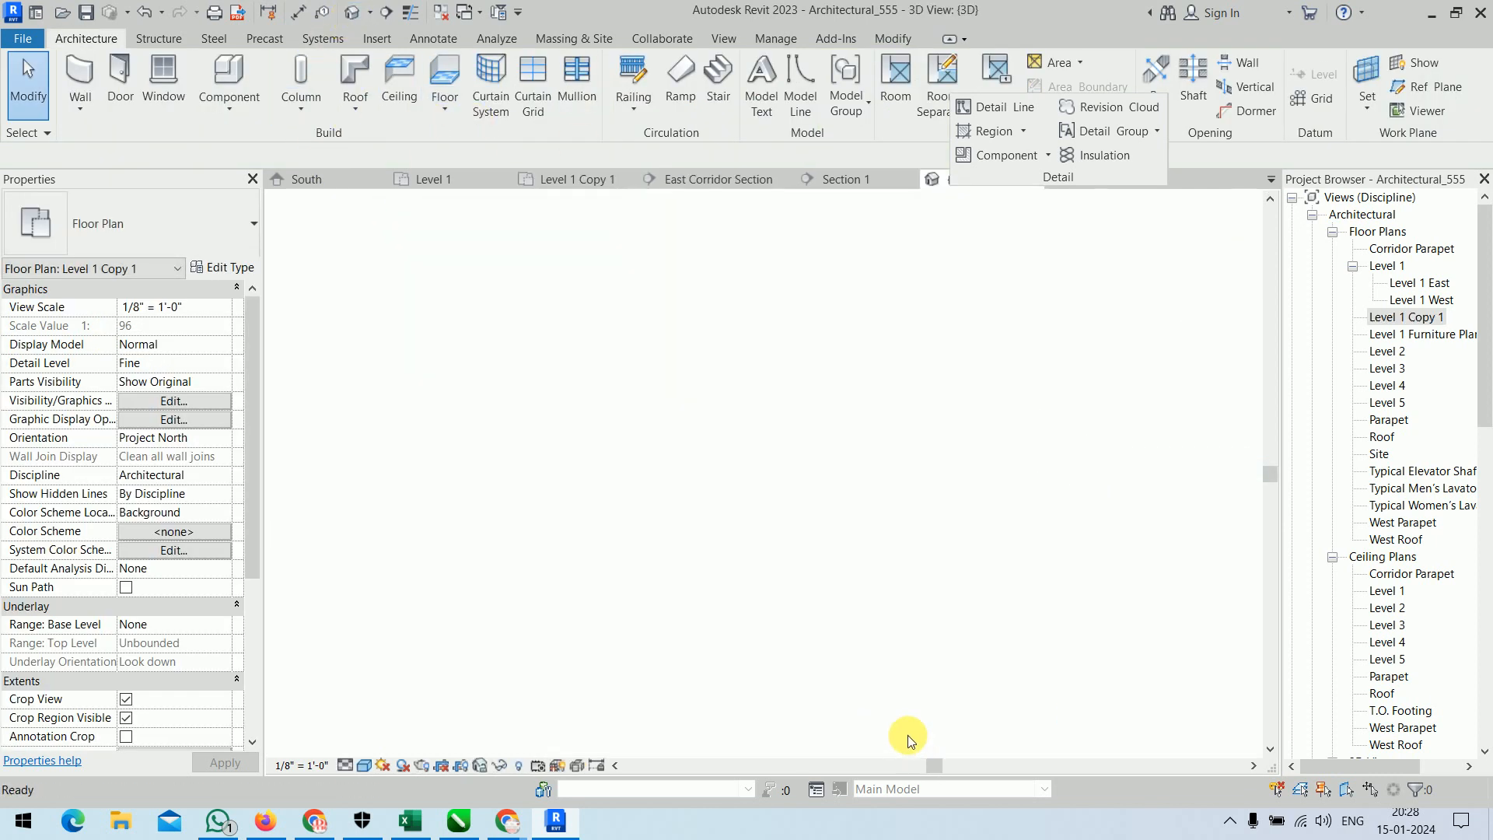
# Inspect in the 3D view which of the lines drawn beside the building appear.
pyautogui.scroll(5, 877, 740)
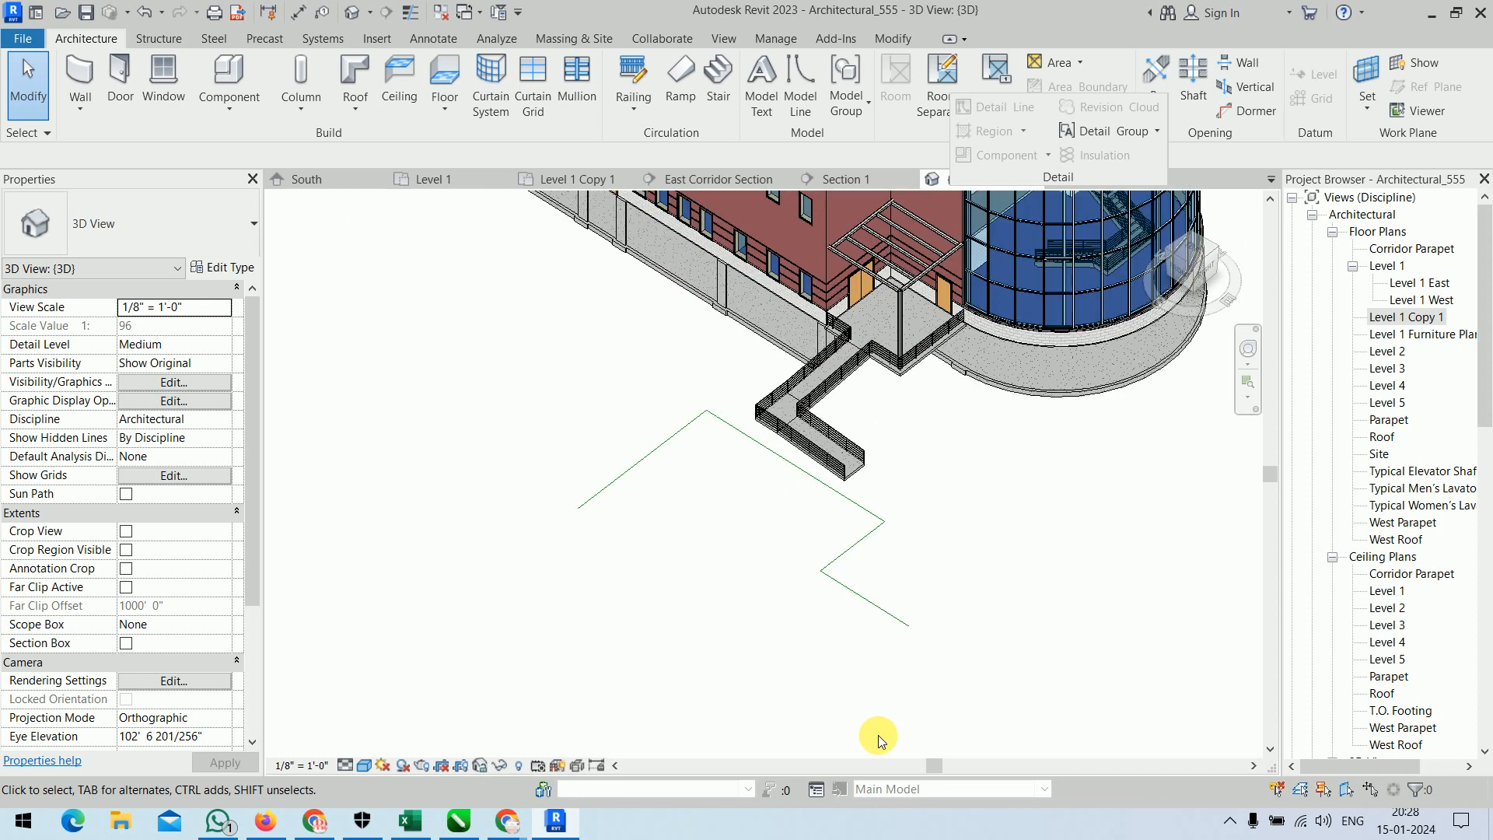
pyautogui.scroll(-3, 878, 740)
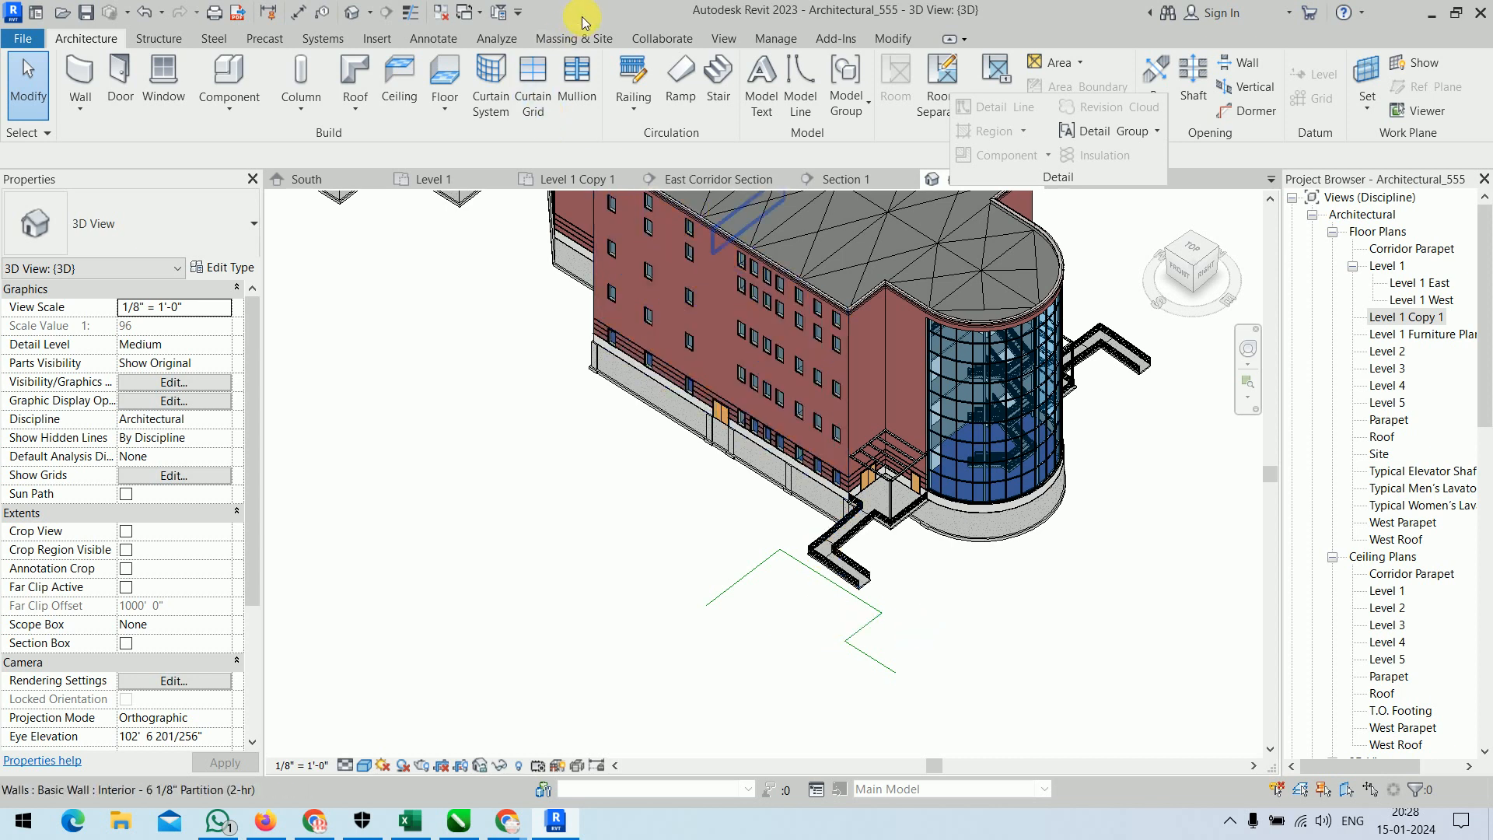
pyautogui.click(453, 43)
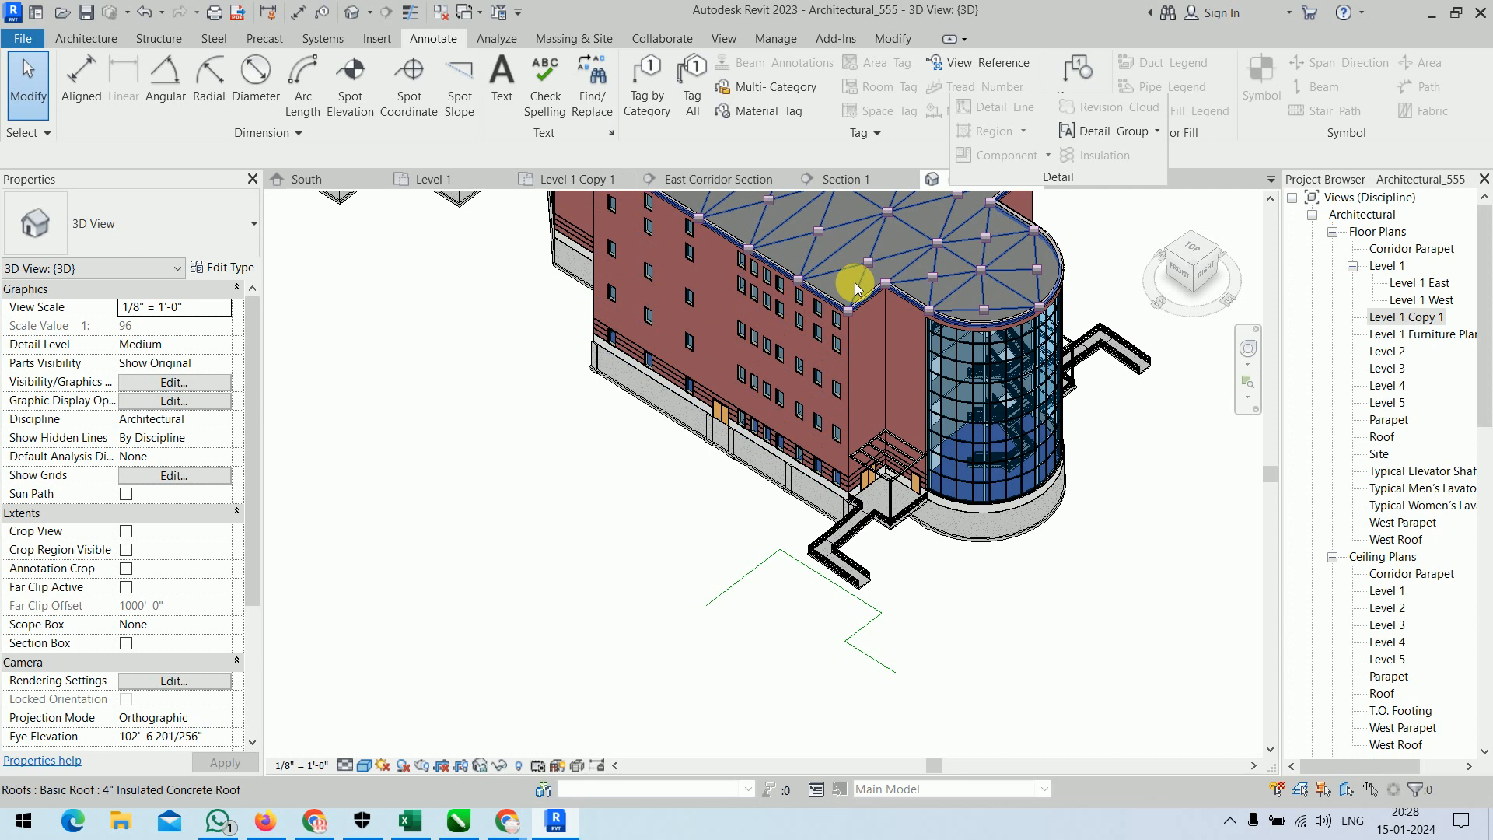
# Return to the Level 1 Copy 1 floor plan, at the corridor walls.
pyautogui.click(606, 184)
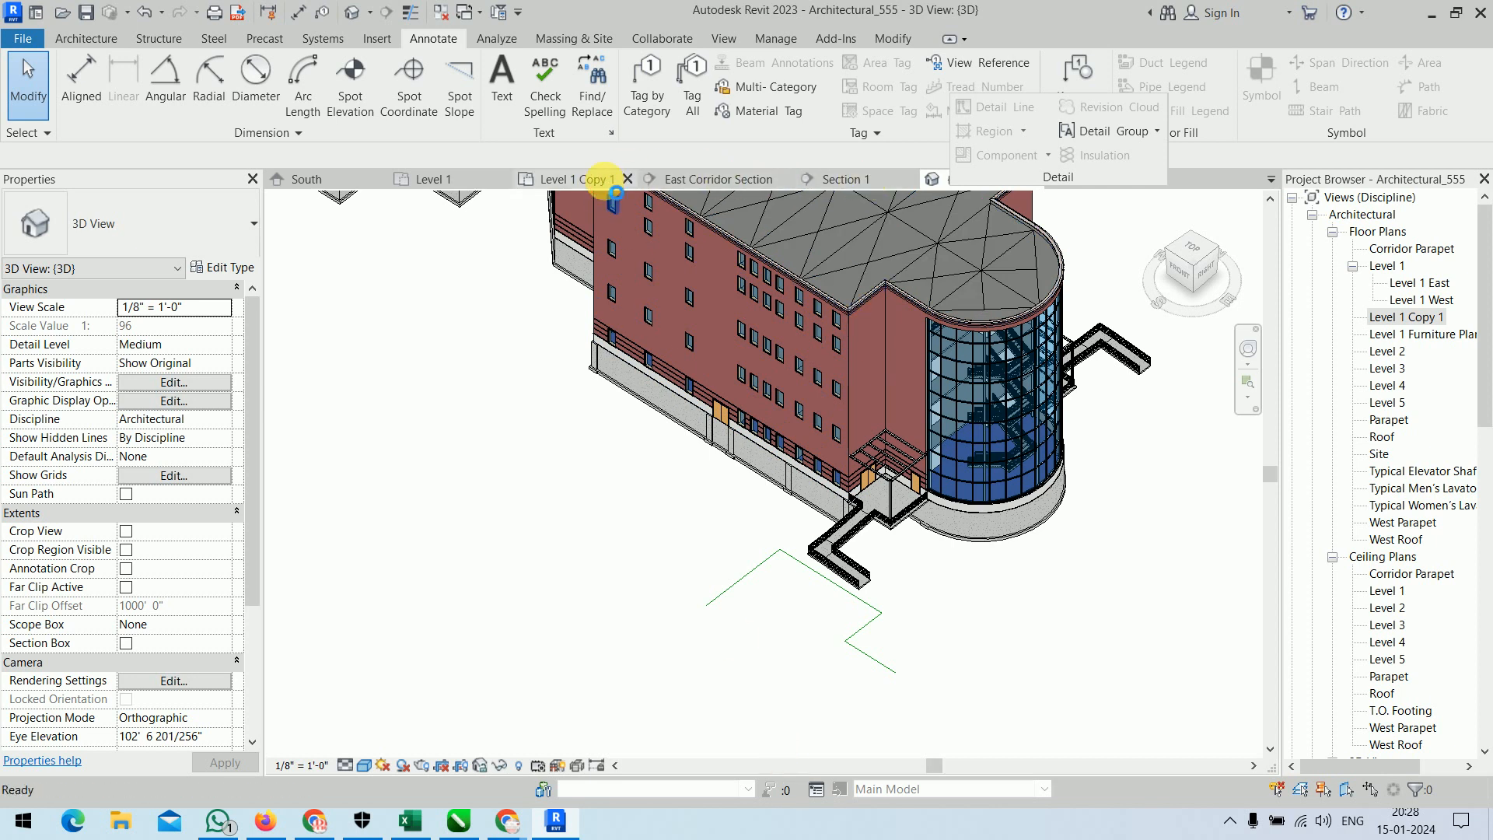
pyautogui.moveTo(762, 565); pyautogui.dragTo(651, 564, button='middle')
pyautogui.scroll(5, 533, 542)
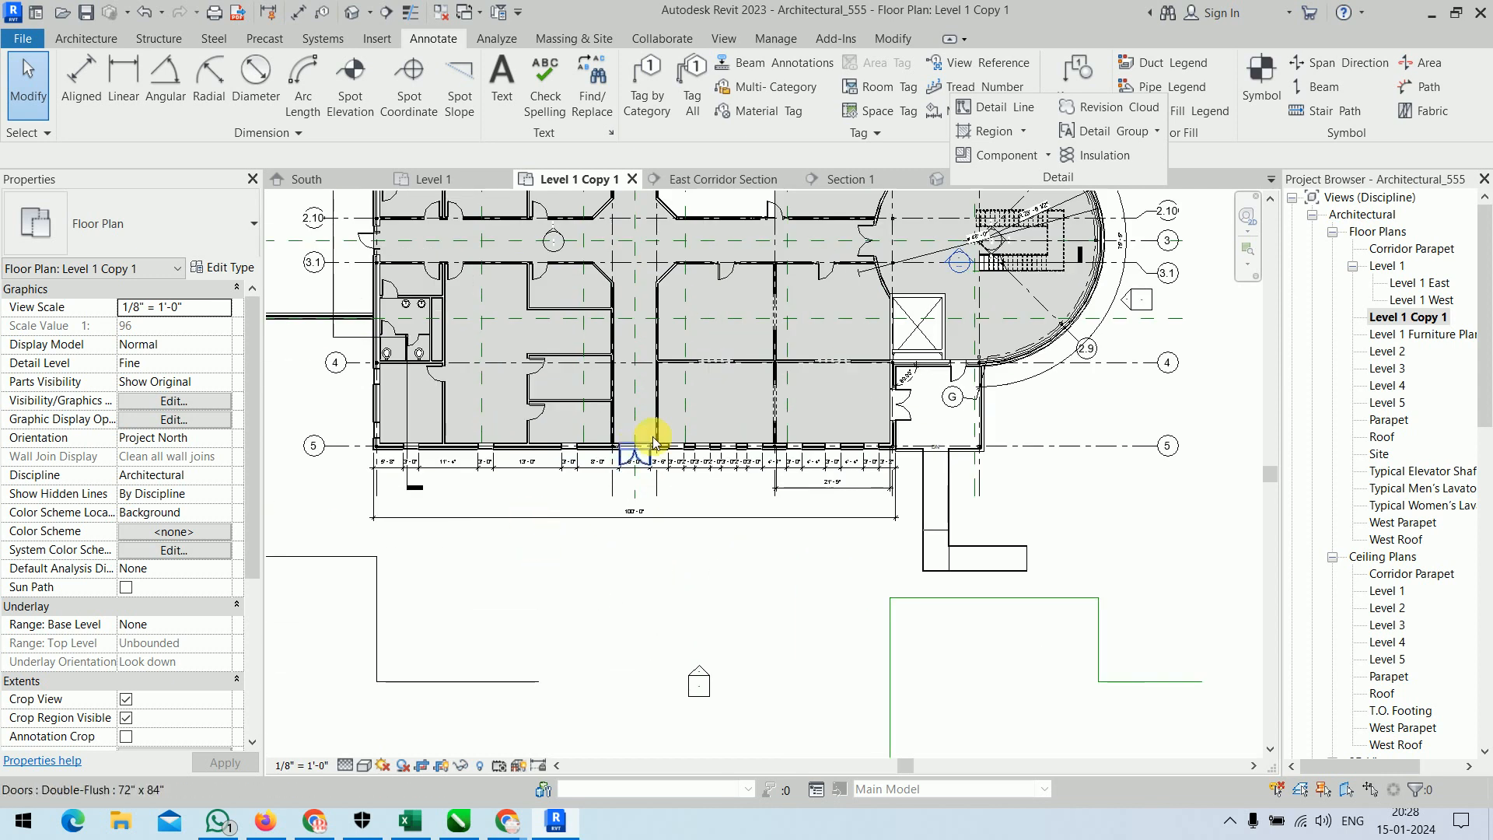
pyautogui.scroll(6, 652, 437)
pyautogui.scroll(-3, 799, 569)
pyautogui.moveTo(808, 524); pyautogui.dragTo(767, 583, button='middle')
pyautogui.moveTo(544, 408); pyautogui.dragTo(718, 542, button='middle')
pyautogui.click(386, 12)
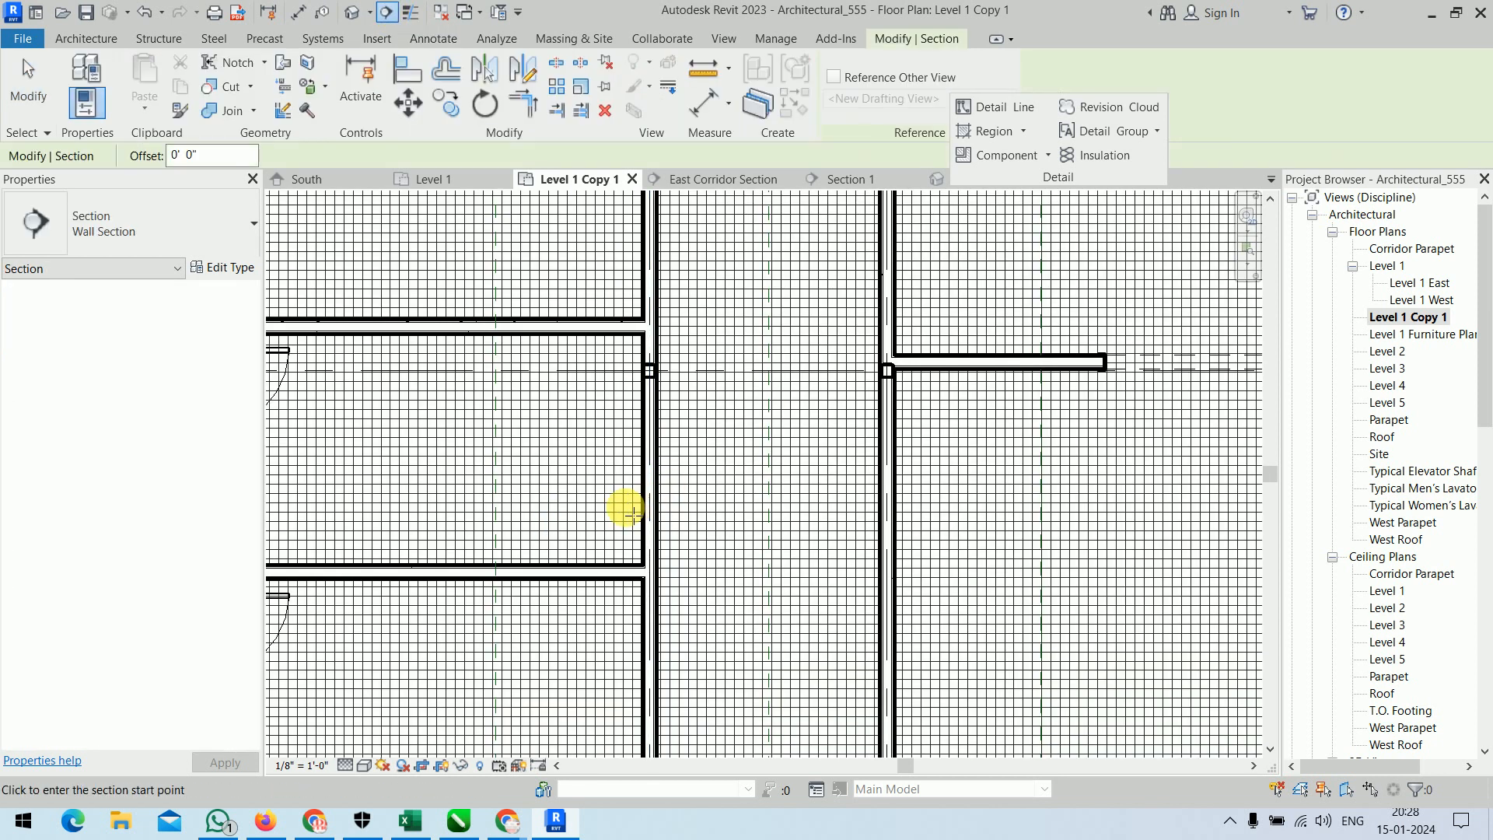
pyautogui.scroll(3, 635, 504)
pyautogui.click(626, 495)
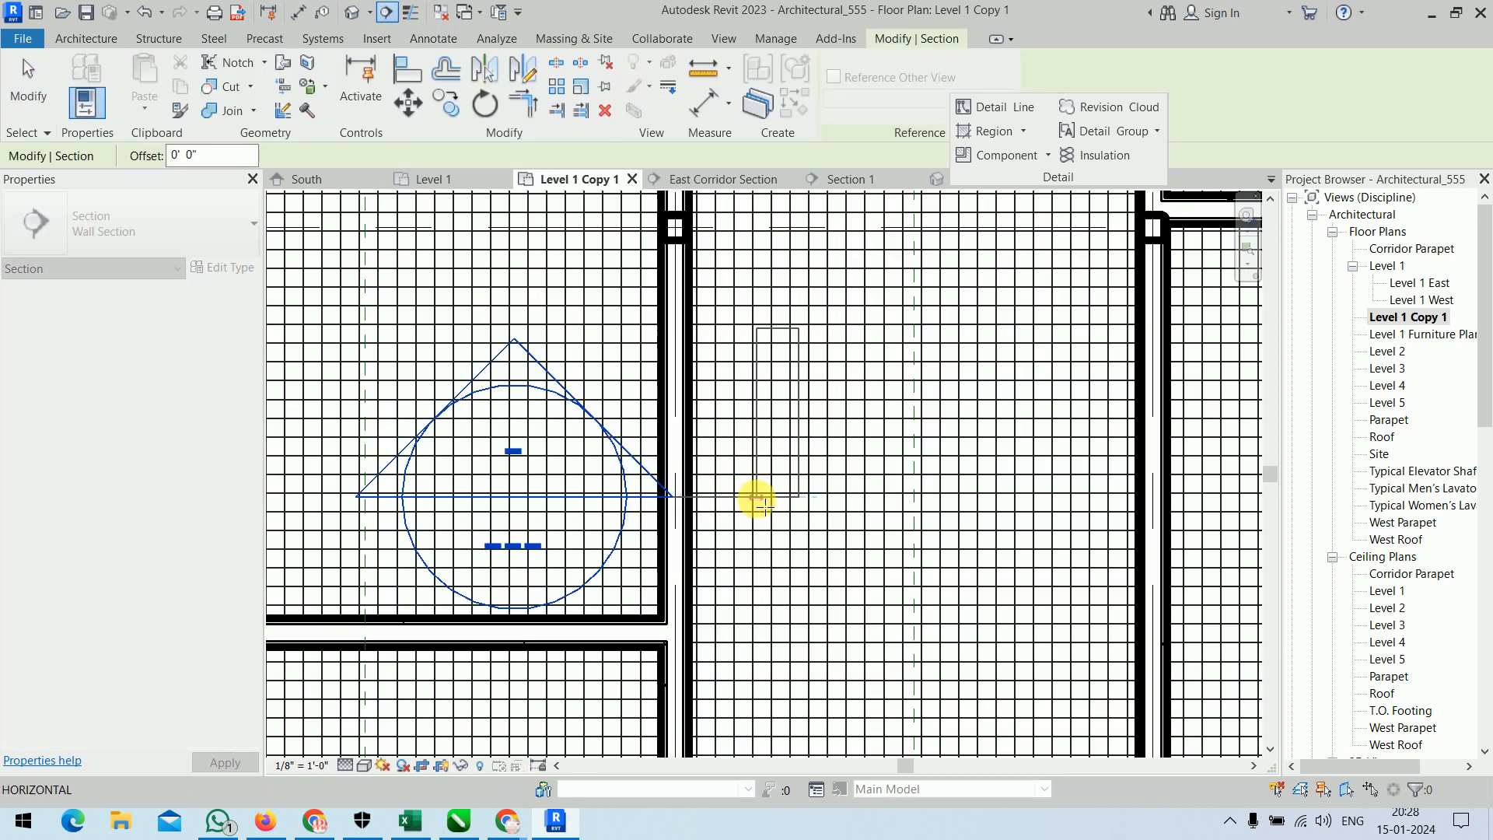
pyautogui.rightClick(751, 494)
pyautogui.click(770, 506)
# Place a horizontal wall section through the corridor's west partition wall, ending inside the corridor.
pyautogui.click(393, 10)
pyautogui.click(567, 506)
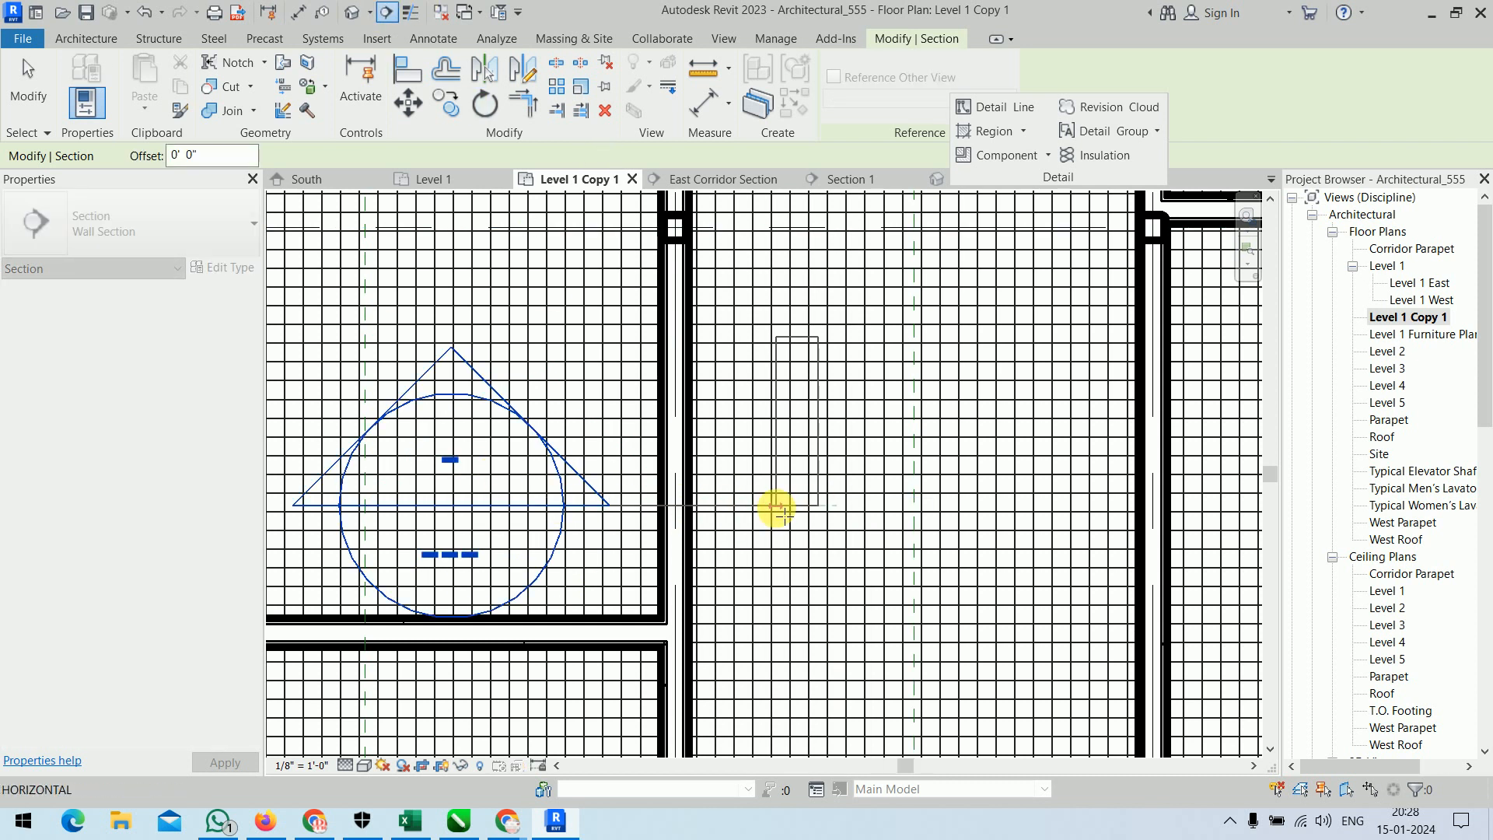
pyautogui.click(778, 507)
pyautogui.scroll(-3, 719, 436)
pyautogui.moveTo(701, 423); pyautogui.dragTo(703, 472)
pyautogui.rightClick(809, 537)
pyautogui.click(949, 140)
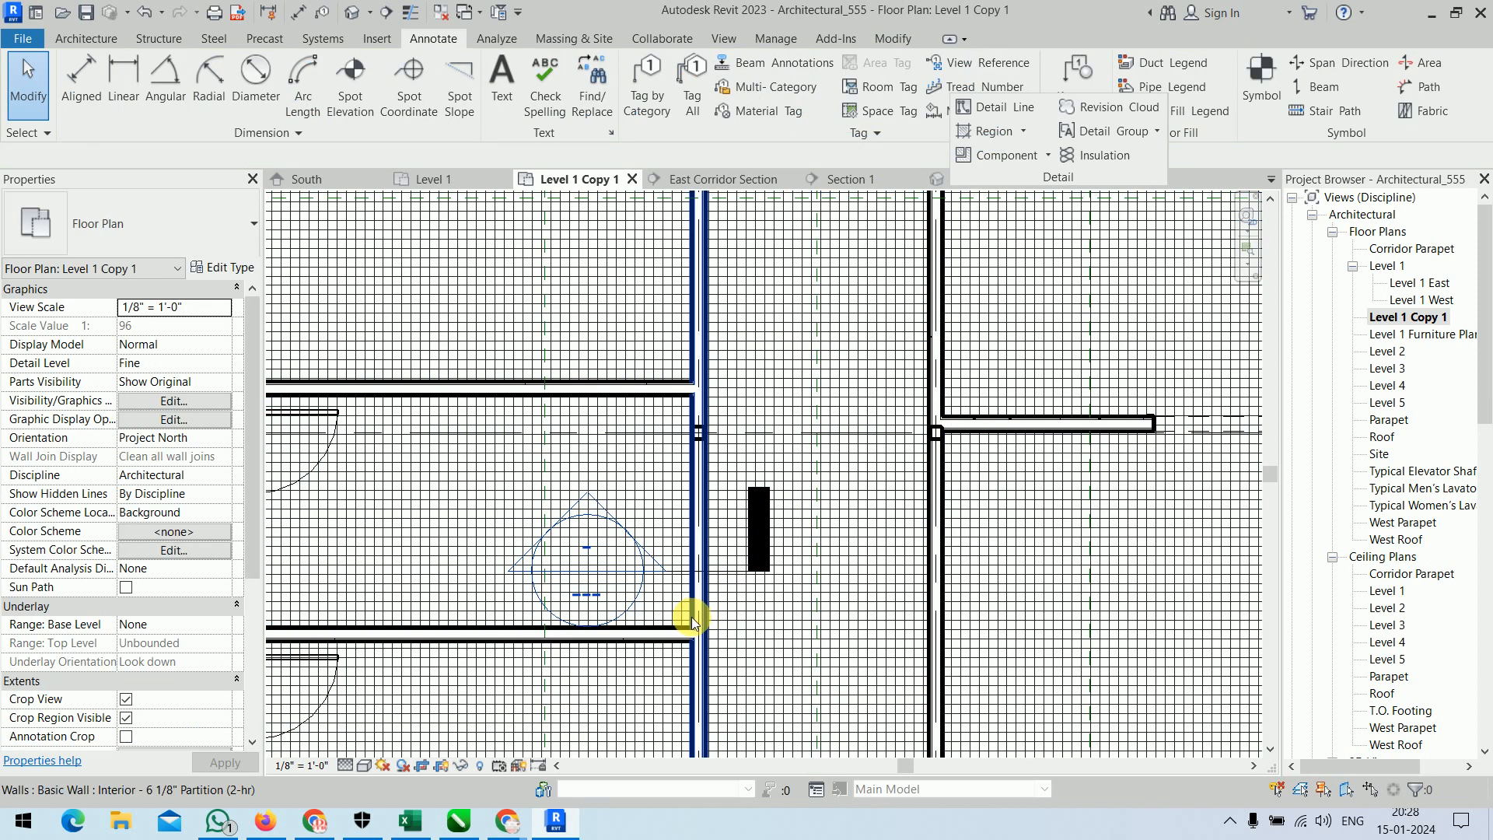
# Open the section view of the new wall section cut through the corridor's west partition wall.
pyautogui.scroll(4, 684, 572)
pyautogui.click(684, 572)
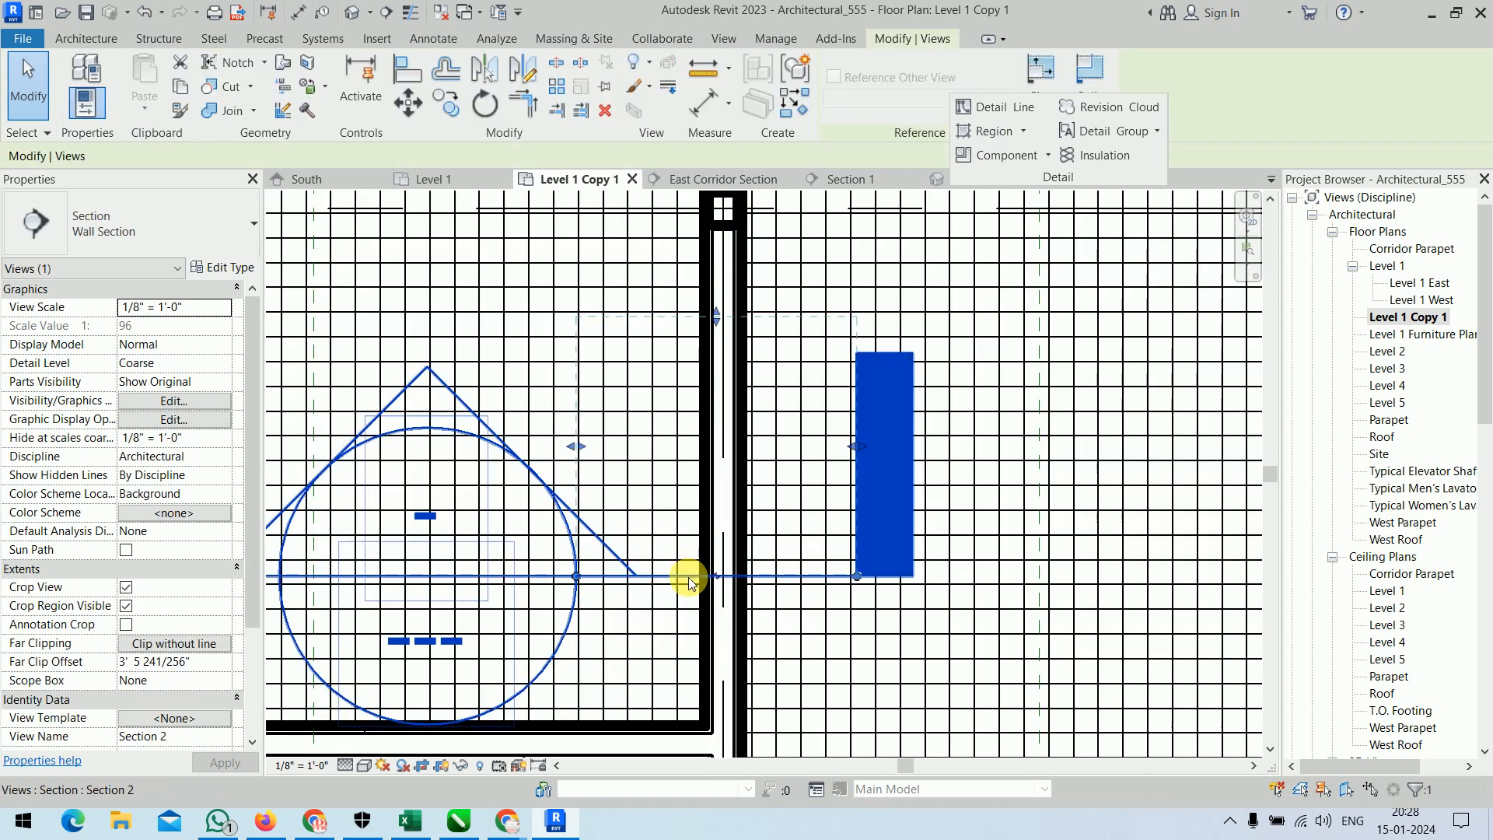
pyautogui.rightClick(689, 581)
pyautogui.click(768, 200)
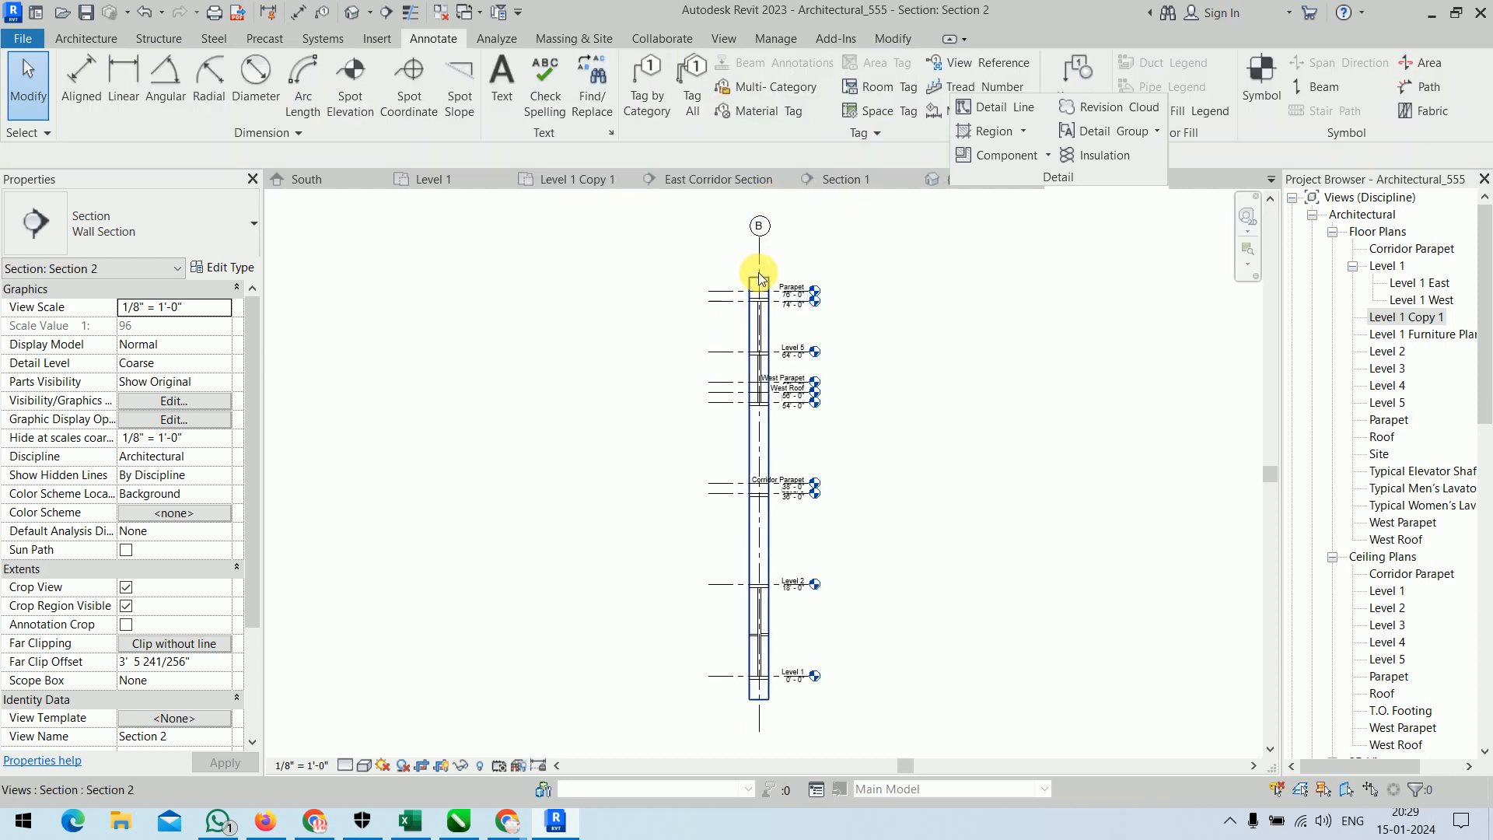
# Crop the section view to the storey between Level 1 and Level 2, from just above Level 2 to just below the Level 1 floor.
pyautogui.click(759, 289)
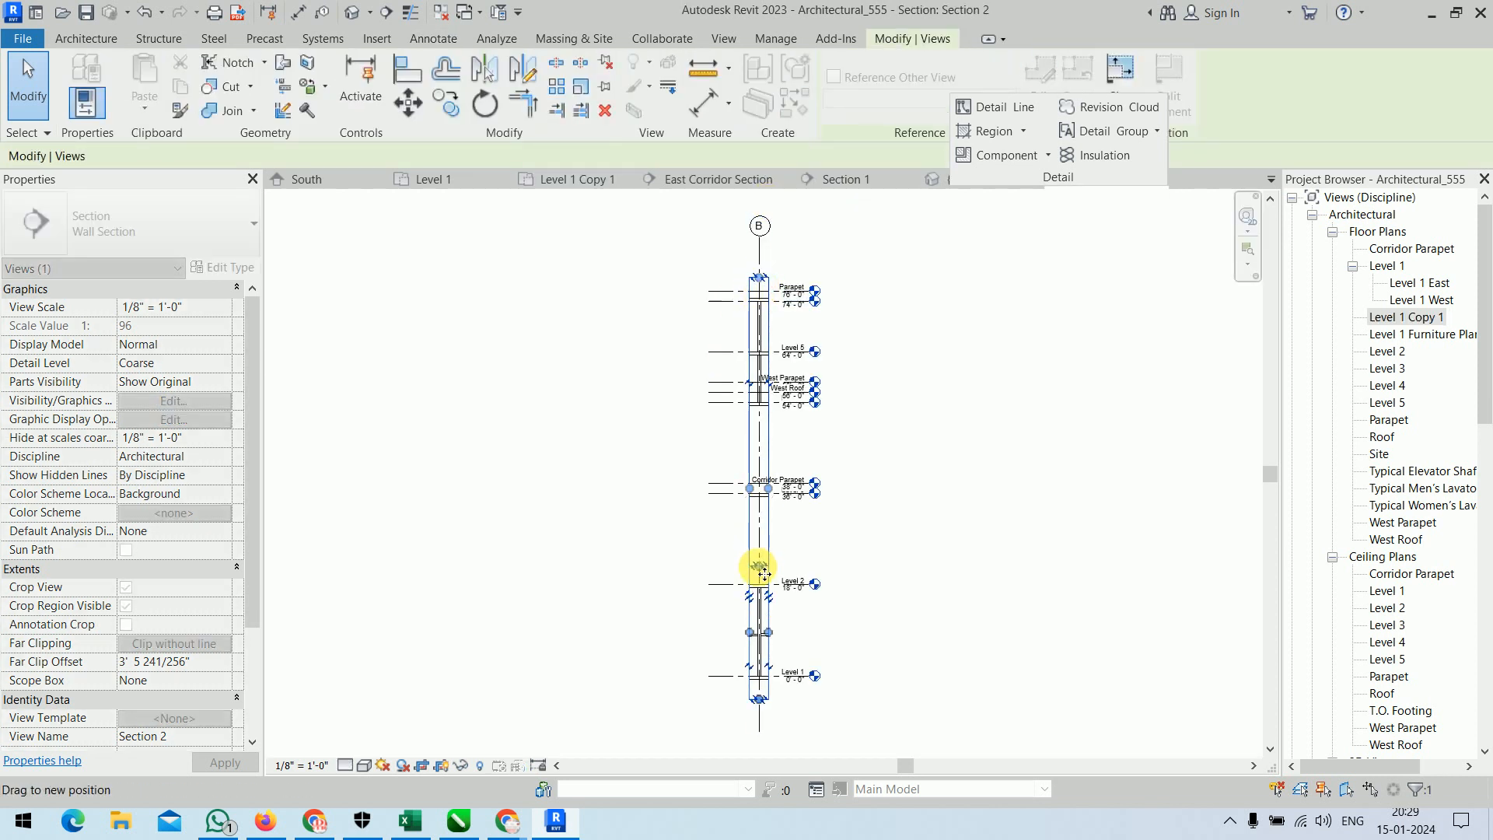
pyautogui.moveTo(758, 579); pyautogui.dragTo(758, 581)
pyautogui.scroll(4, 757, 691)
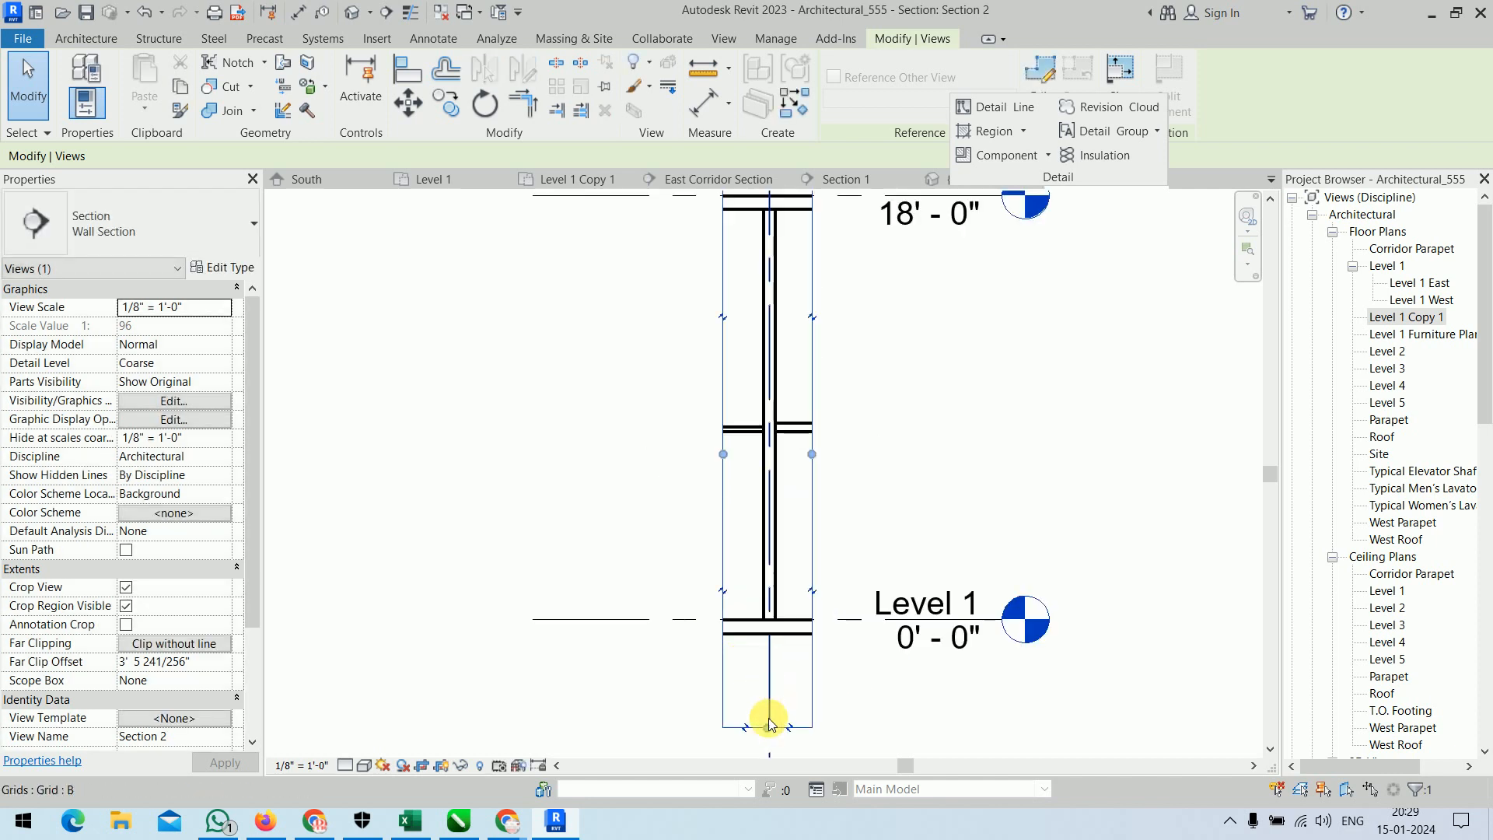
pyautogui.moveTo(767, 727); pyautogui.dragTo(763, 643)
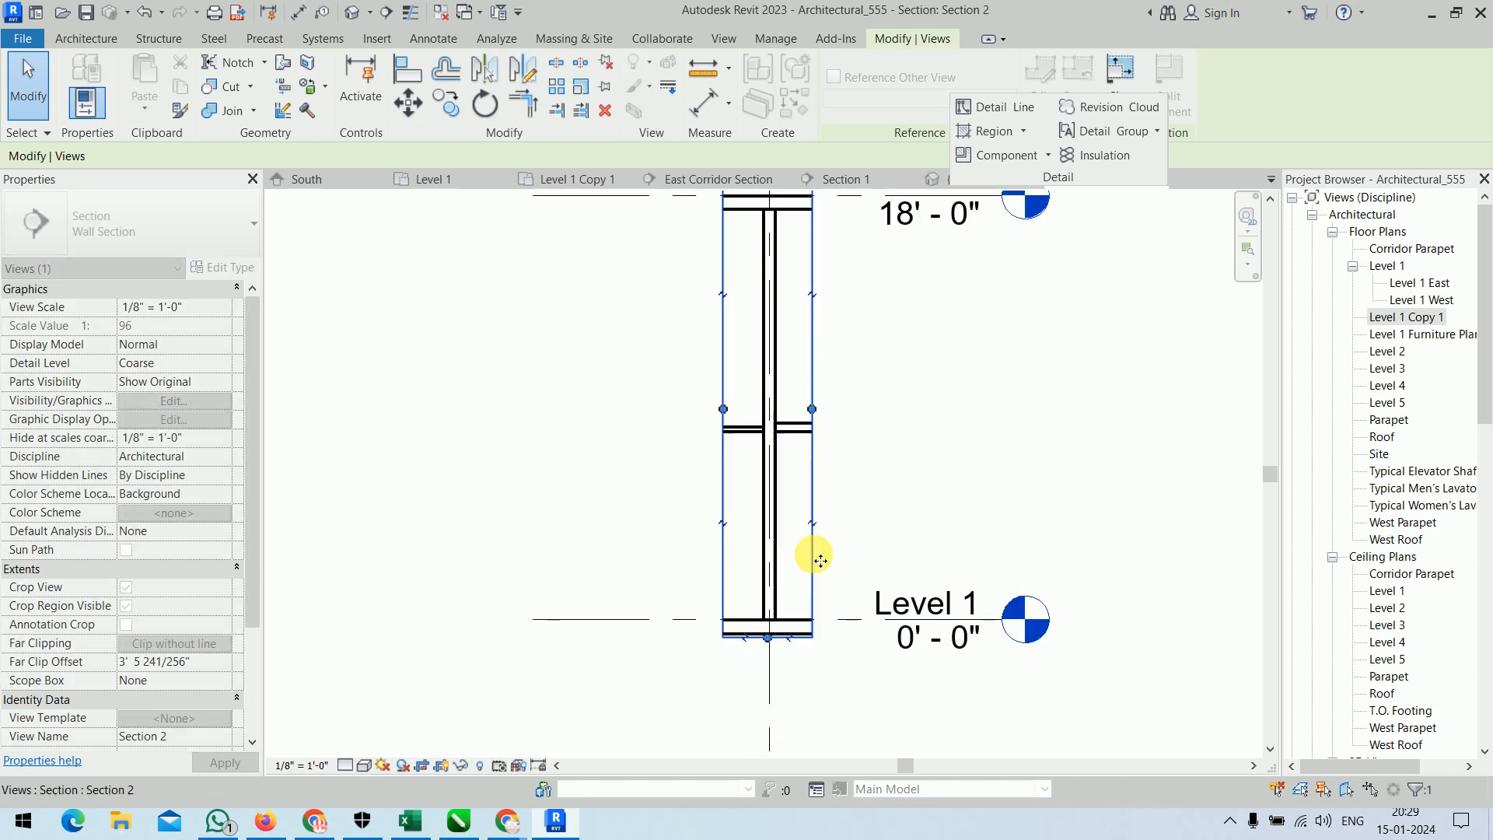
pyautogui.scroll(2, 813, 557)
pyautogui.moveTo(885, 488)
pyautogui.mouseDown(button='middle')
pyautogui.moveTo(851, 624)
pyautogui.moveTo(812, 600)
pyautogui.mouseUp(button='middle')
pyautogui.scroll(-1, 836, 608)
pyautogui.click(865, 504)
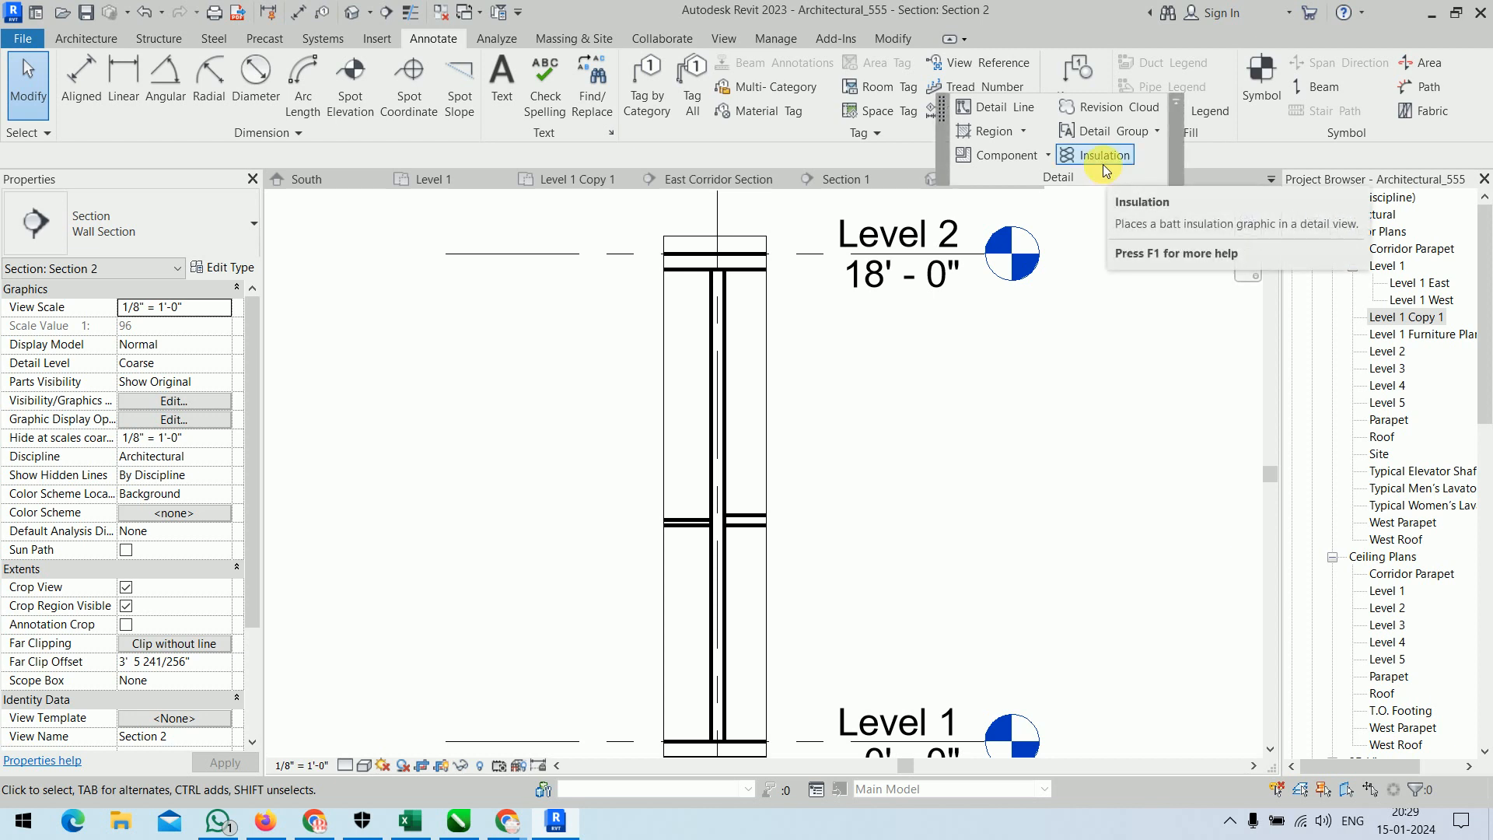
# Turn on thin line display for the partition wall and floor junction at Level 2.
pyautogui.scroll(5, 699, 451)
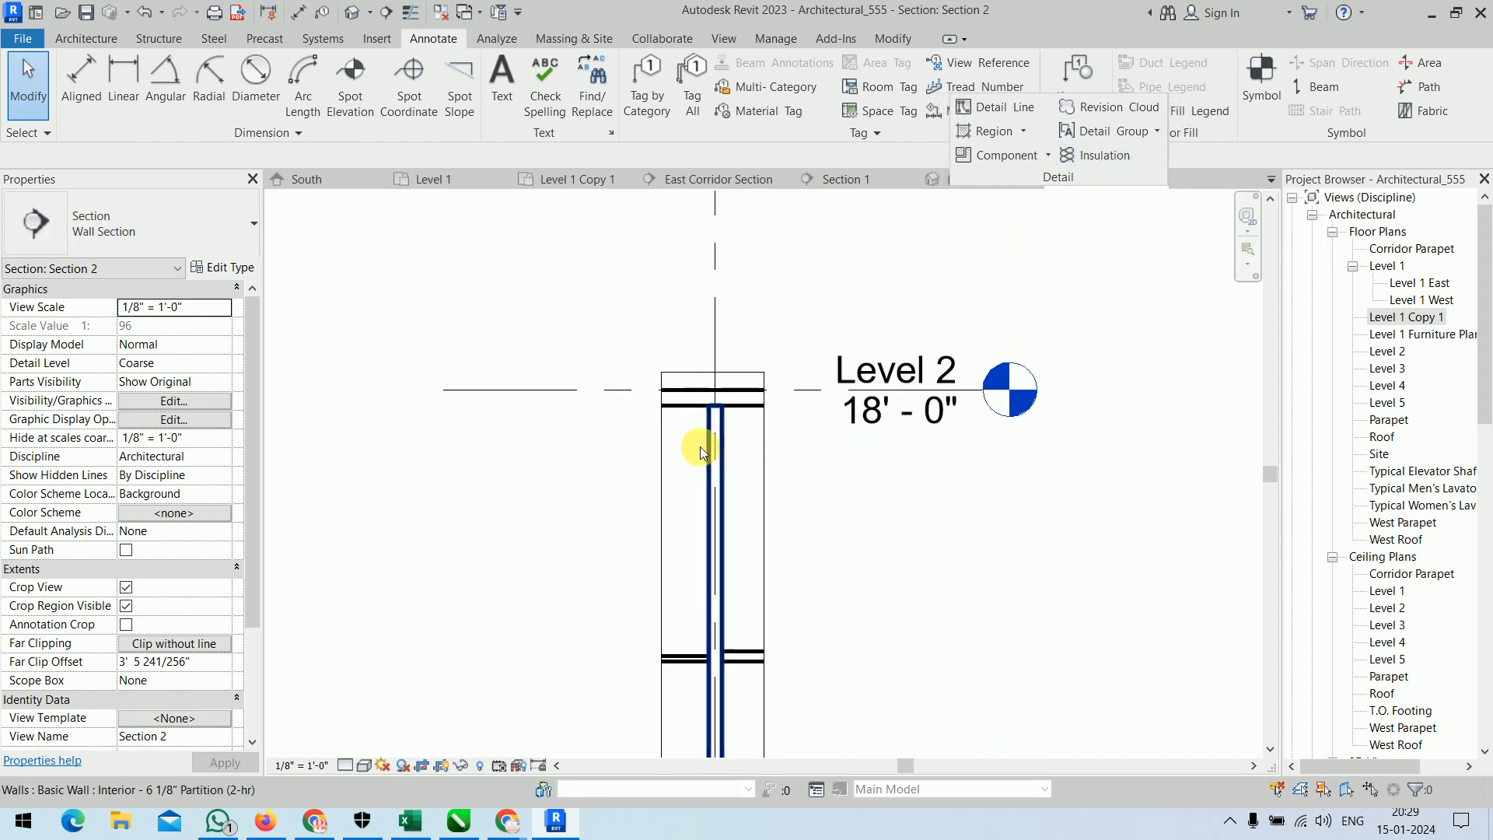
pyautogui.scroll(2, 708, 415)
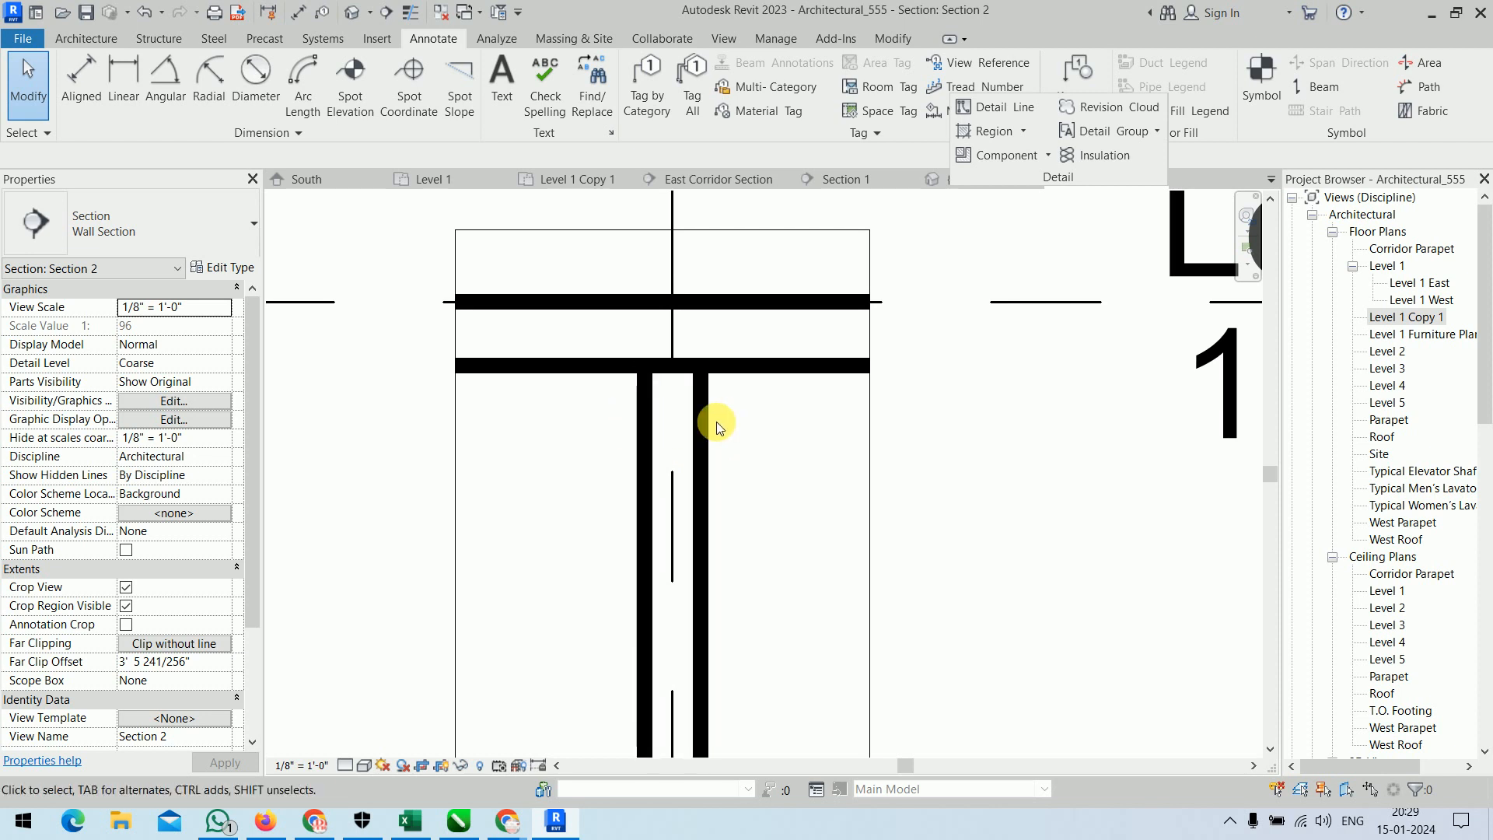
pyautogui.click(410, 12)
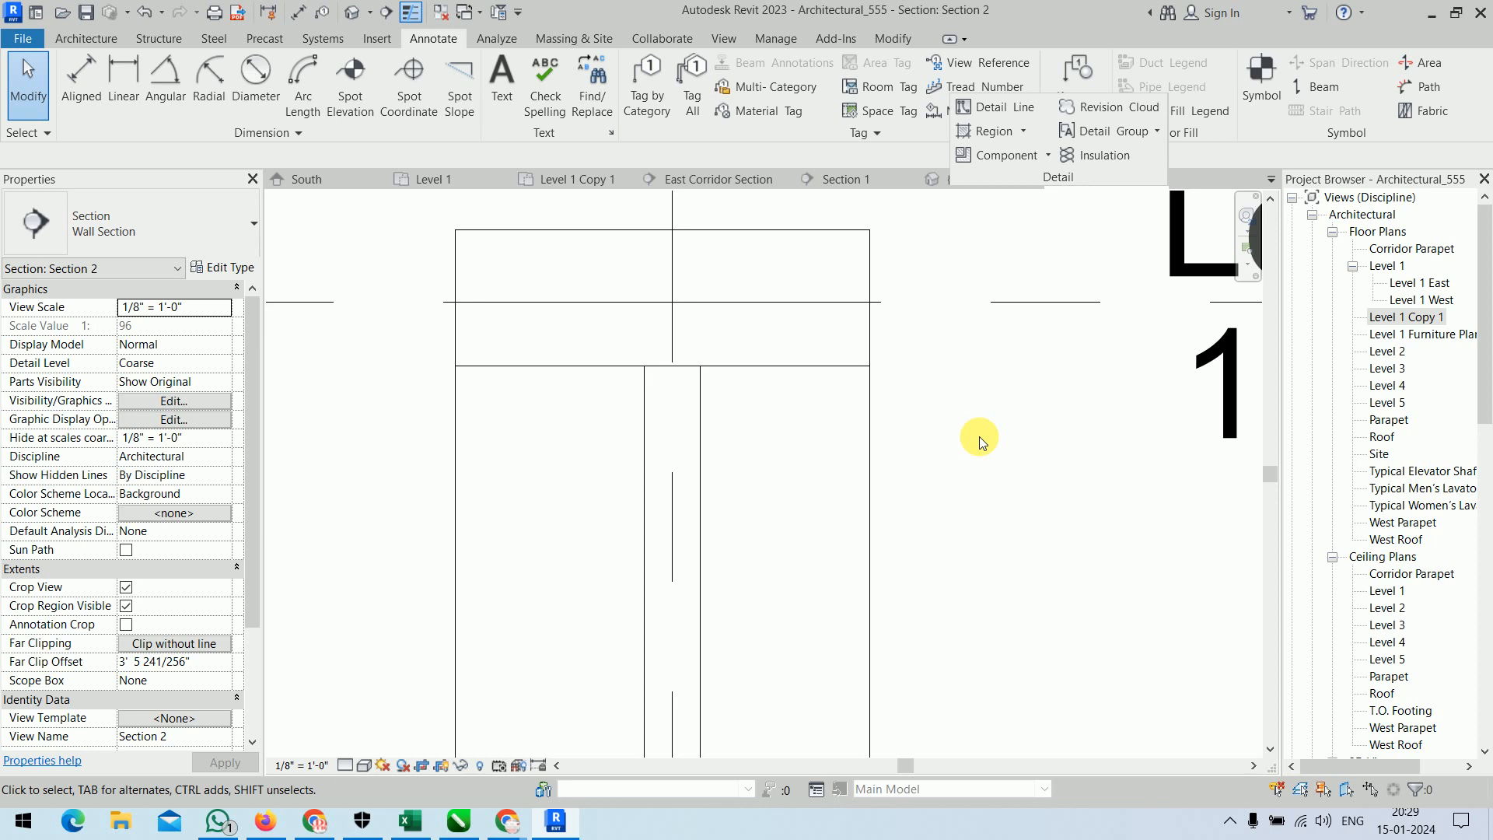
# Check the partition wall's thickness between its two faces with an aligned dimension, without placing it.
pyautogui.click(80, 78)
pyautogui.click(643, 489)
pyautogui.click(700, 497)
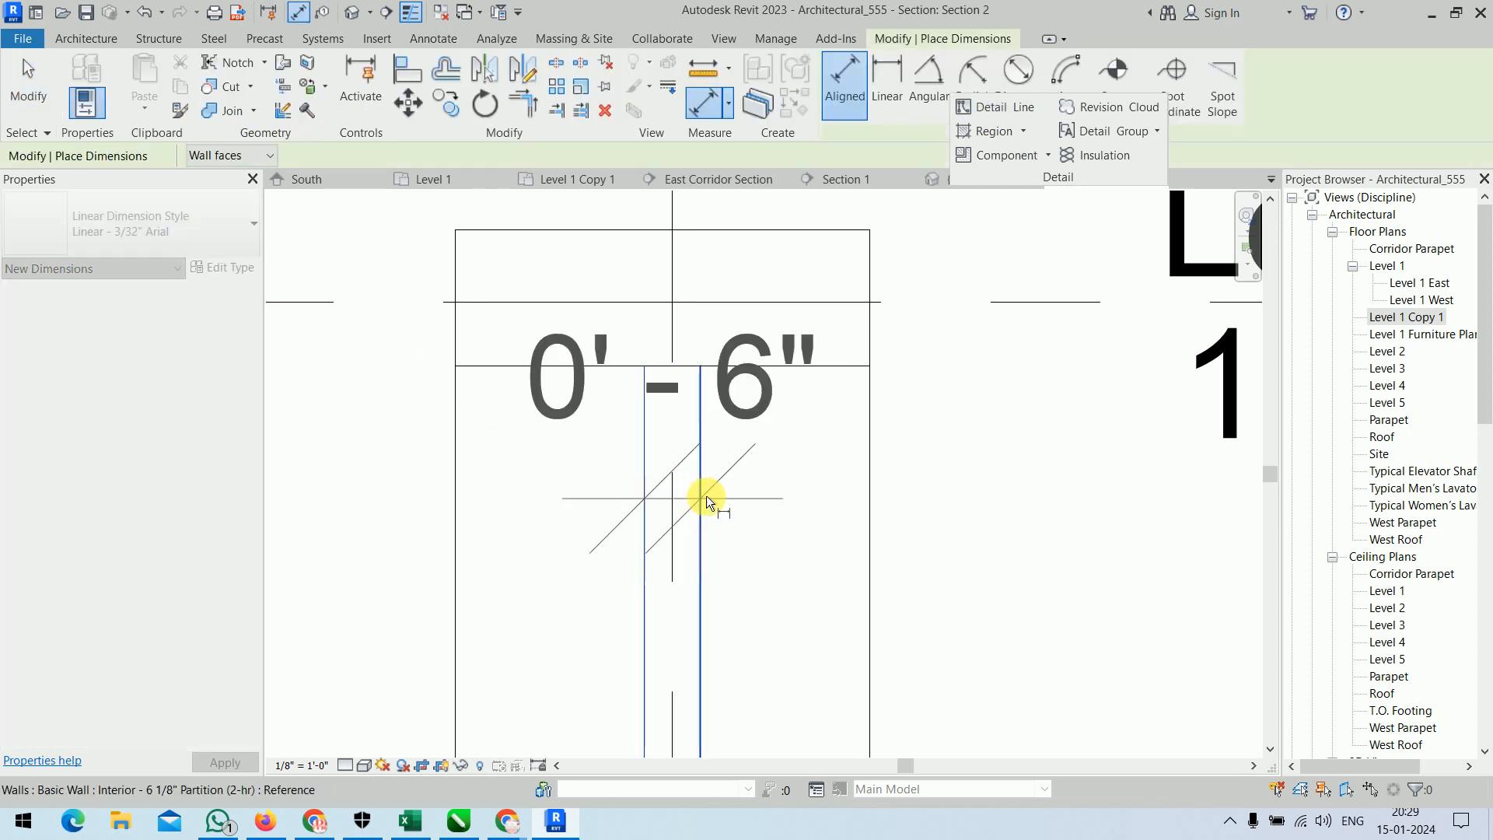
pyautogui.rightClick(756, 446)
pyautogui.click(790, 463)
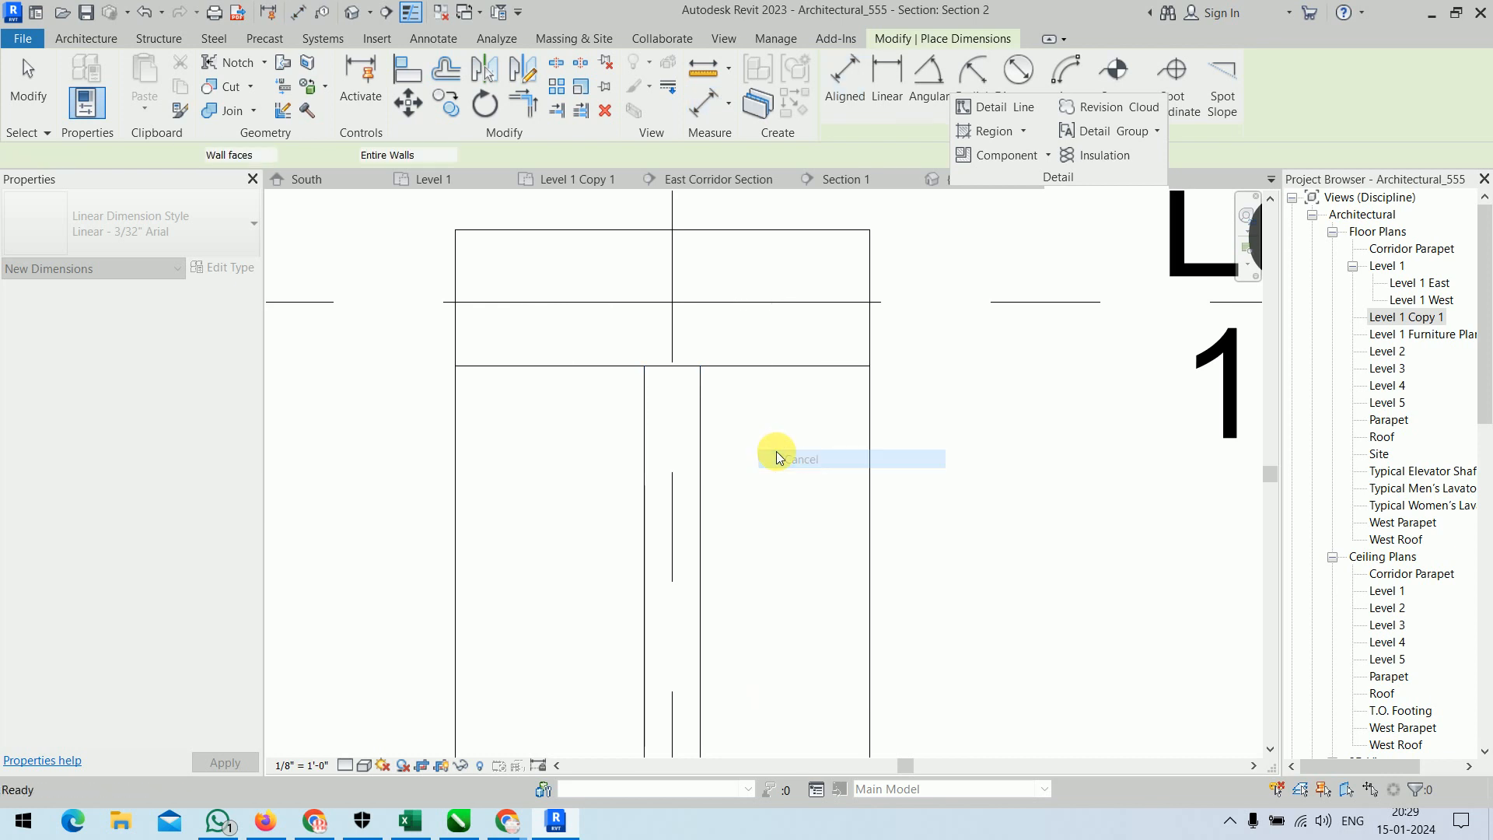
# Try batt insulation down the partition wall's left face using the to far side alignment.
pyautogui.click(1112, 155)
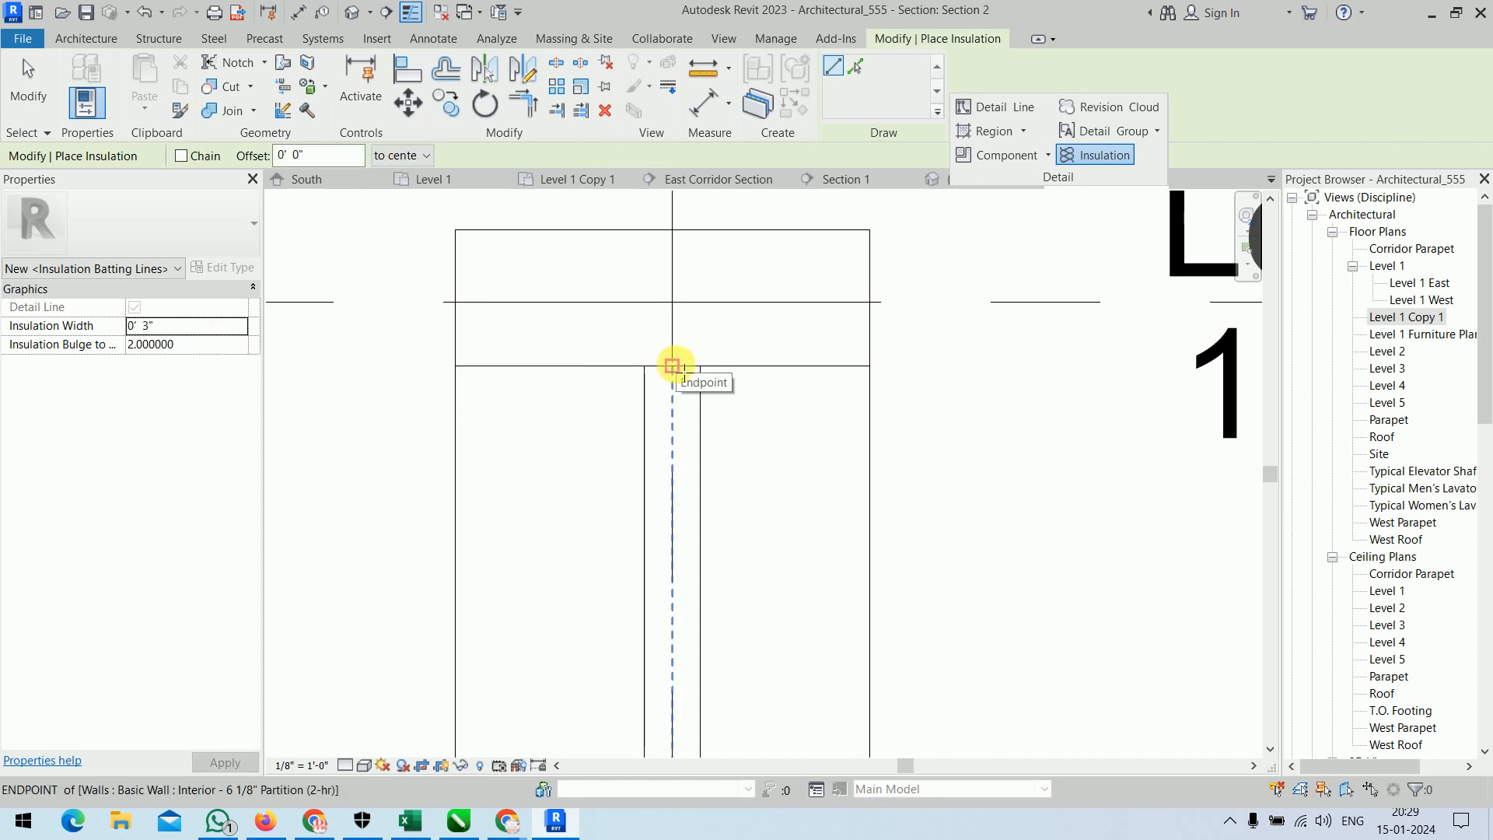
pyautogui.click(399, 154)
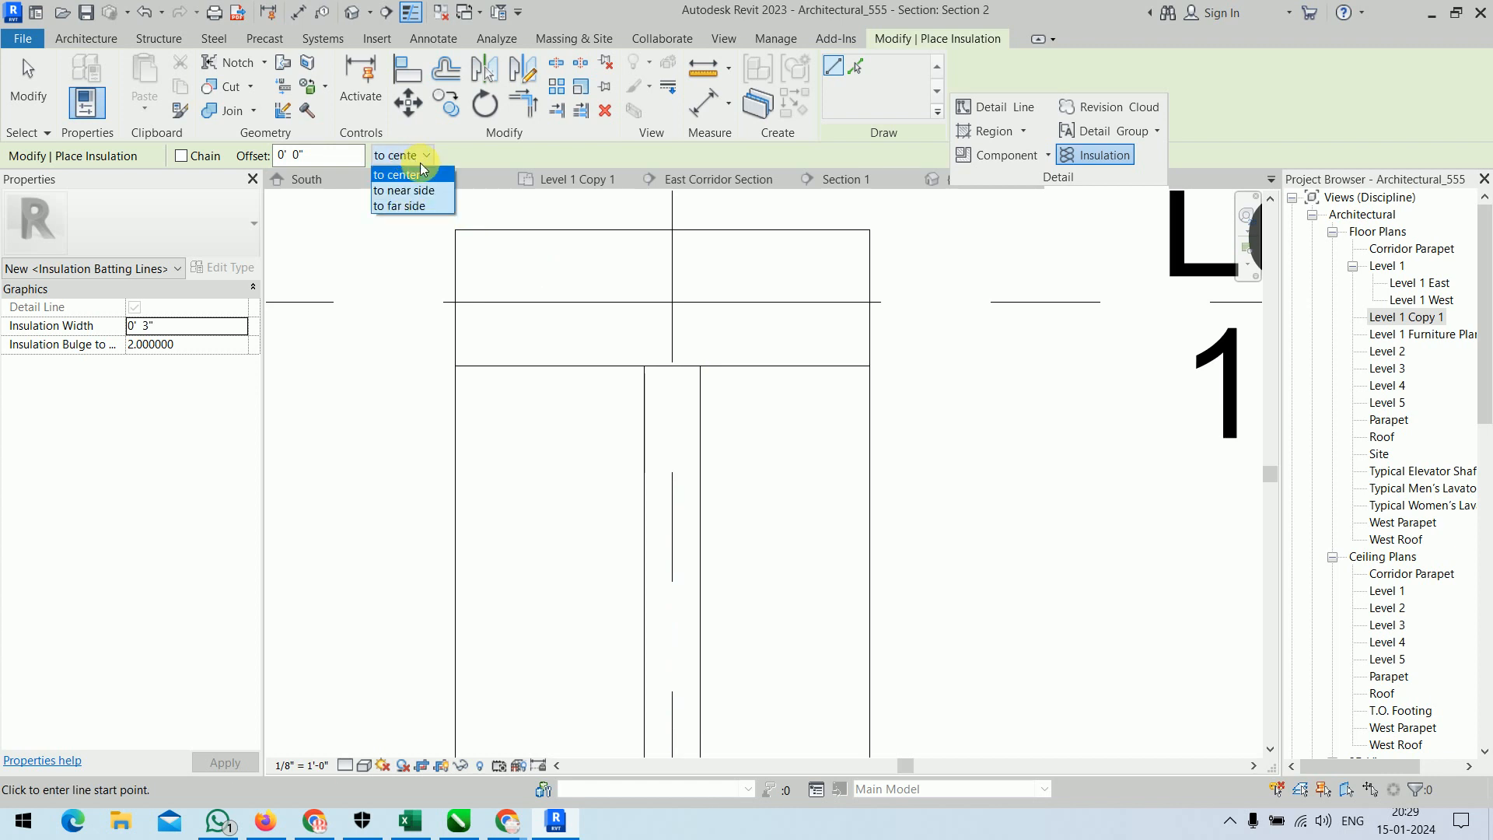
pyautogui.click(427, 206)
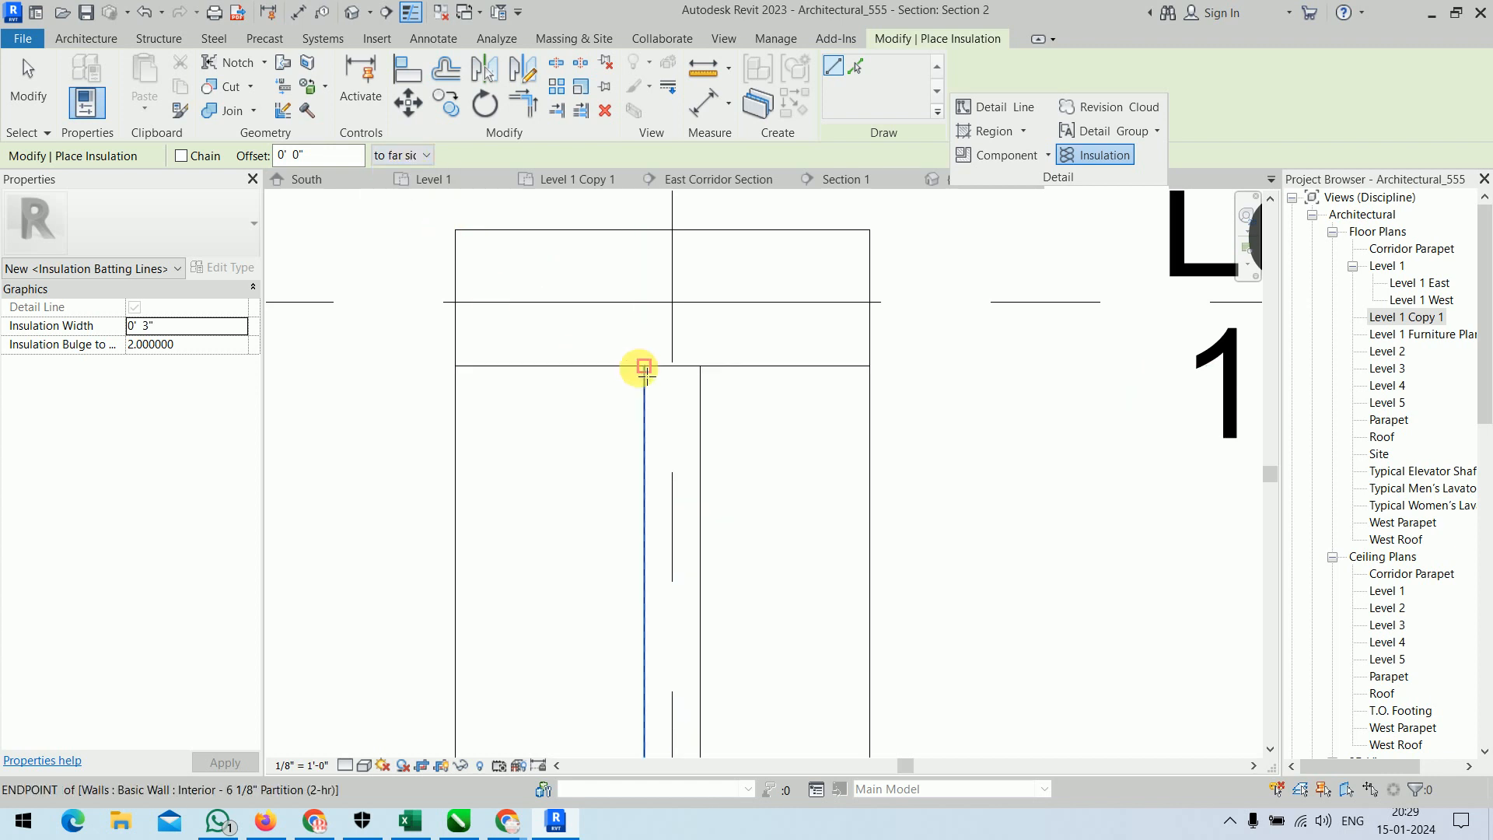
pyautogui.click(644, 367)
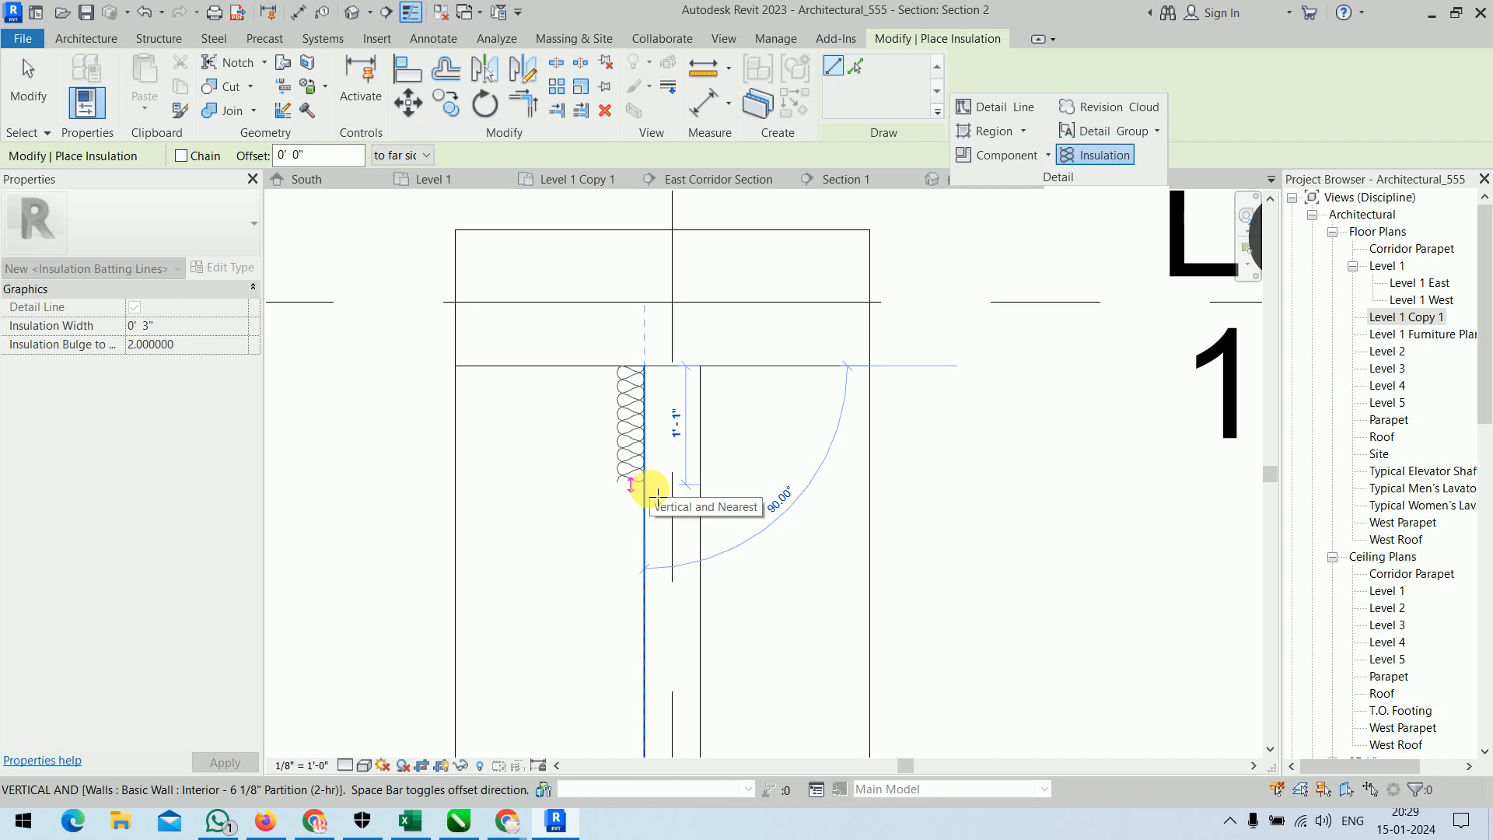
pyautogui.press('Escape')
# Try batt insulation down the partition wall's left face using the to near side alignment.
pyautogui.click(426, 156)
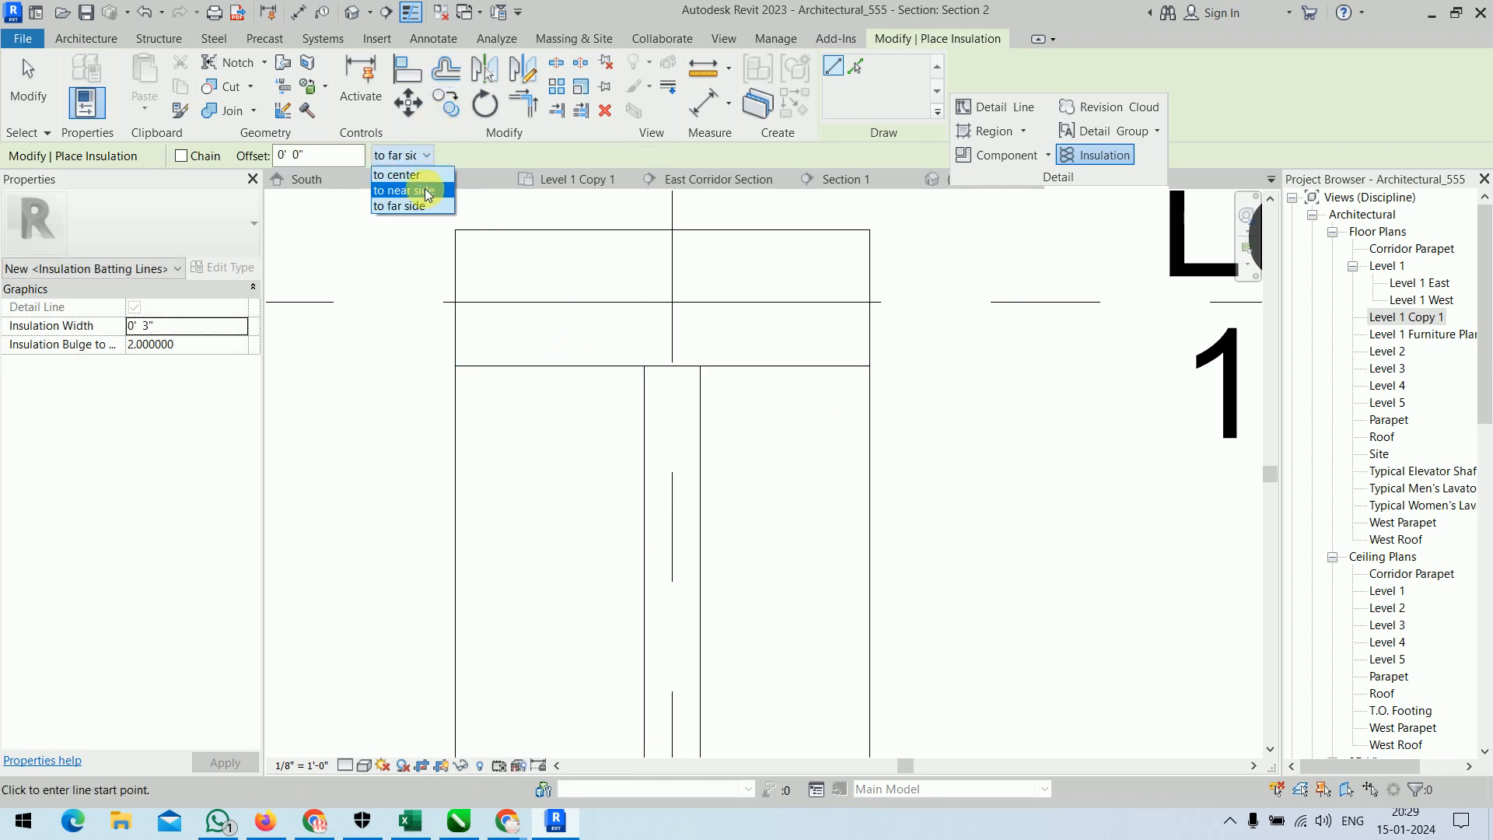
pyautogui.click(426, 191)
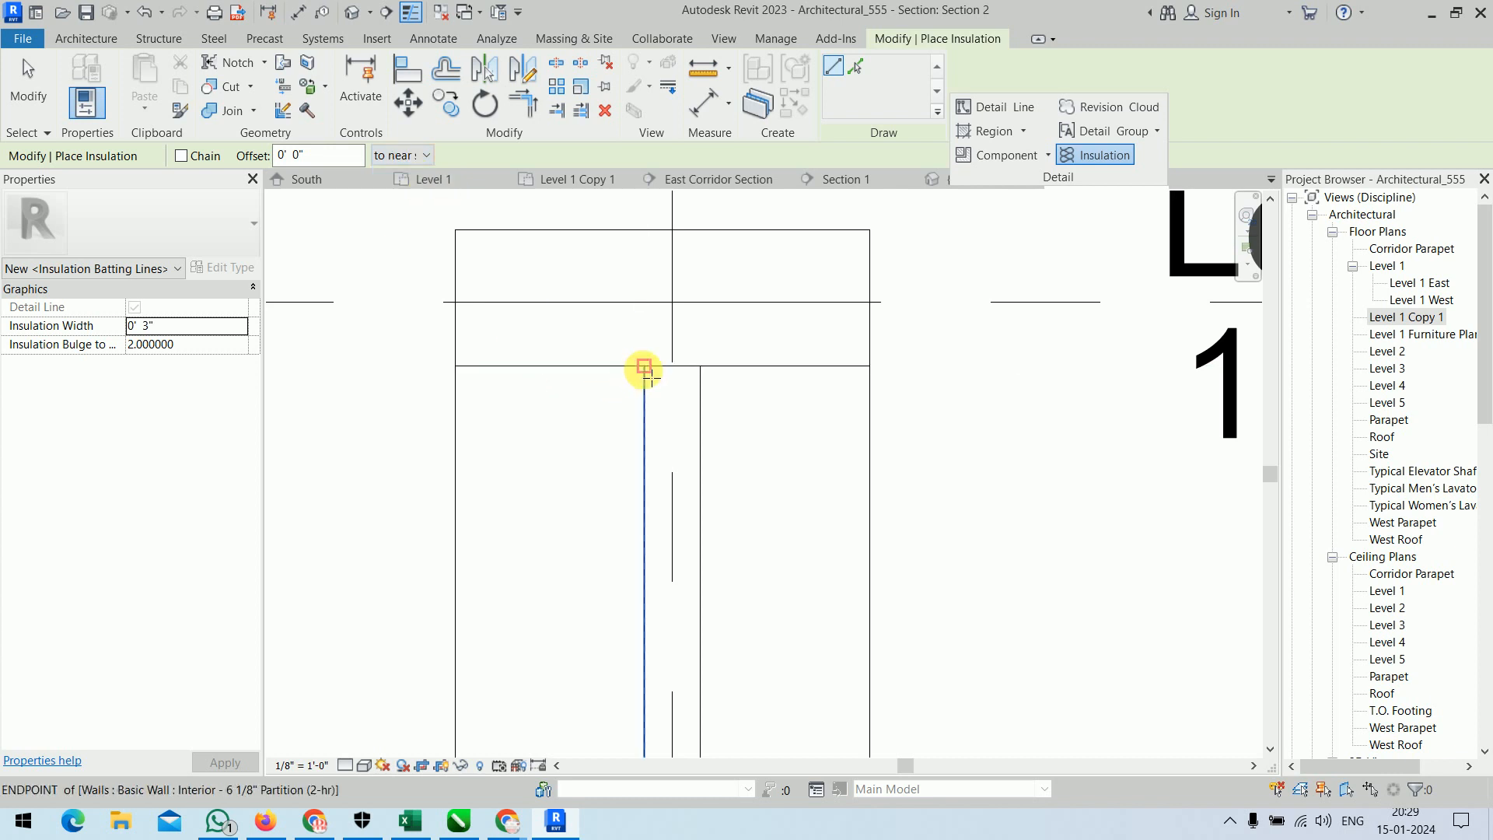
pyautogui.click(644, 367)
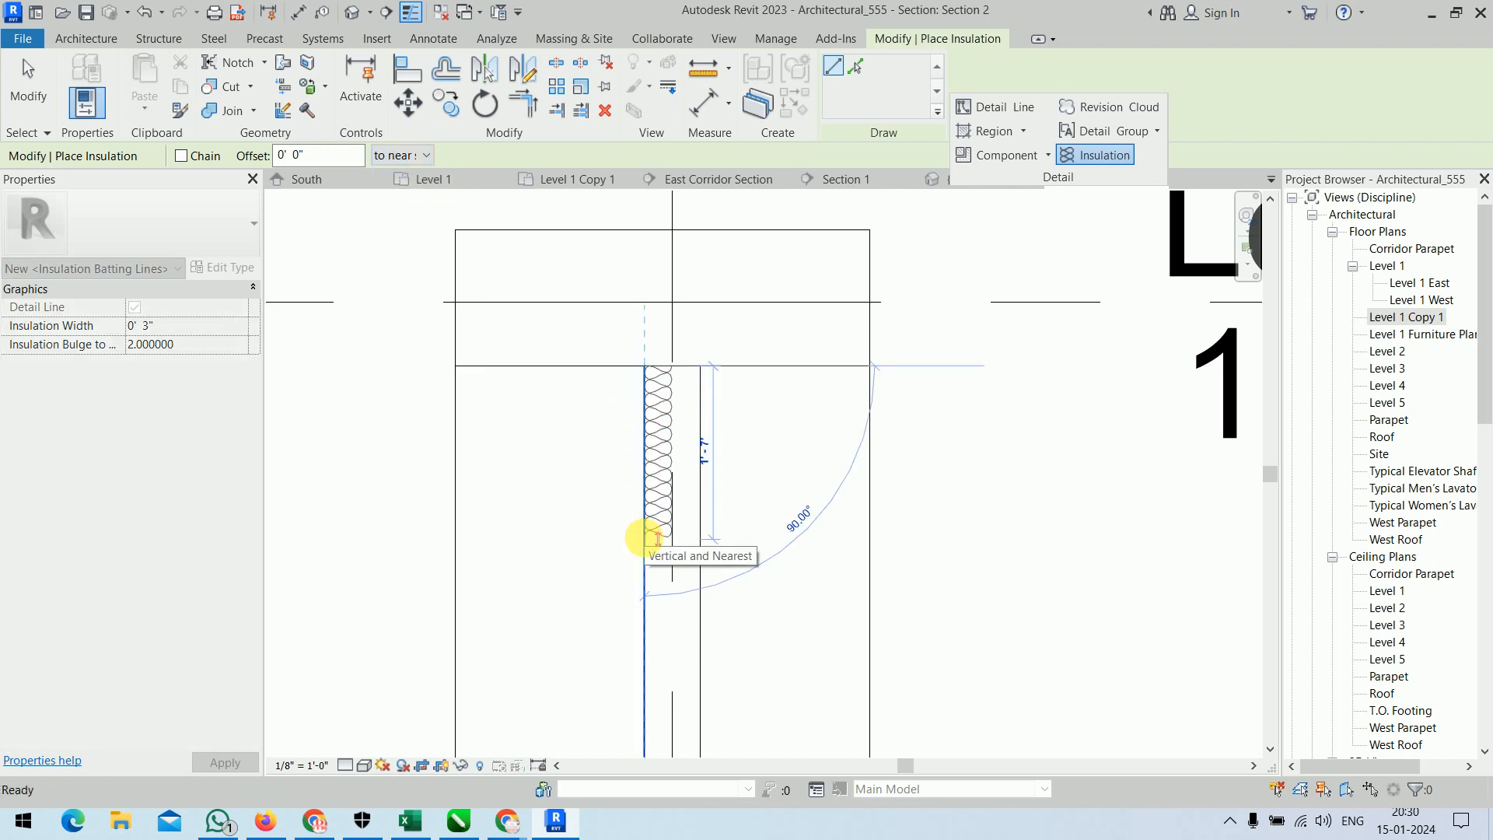
pyautogui.press('Escape')
# Place center-aligned batt insulation, 3" wide, along the wall's centerline from under the Level 2 floor down to Level 1.
pyautogui.click(426, 156)
pyautogui.click(398, 175)
pyautogui.click(672, 367)
pyautogui.scroll(-3, 685, 571)
pyautogui.moveTo(673, 657); pyautogui.dragTo(658, 157, button='middle')
pyautogui.moveTo(679, 715); pyautogui.dragTo(669, 197, button='middle')
pyautogui.scroll(2, 670, 317)
pyautogui.click(651, 330)
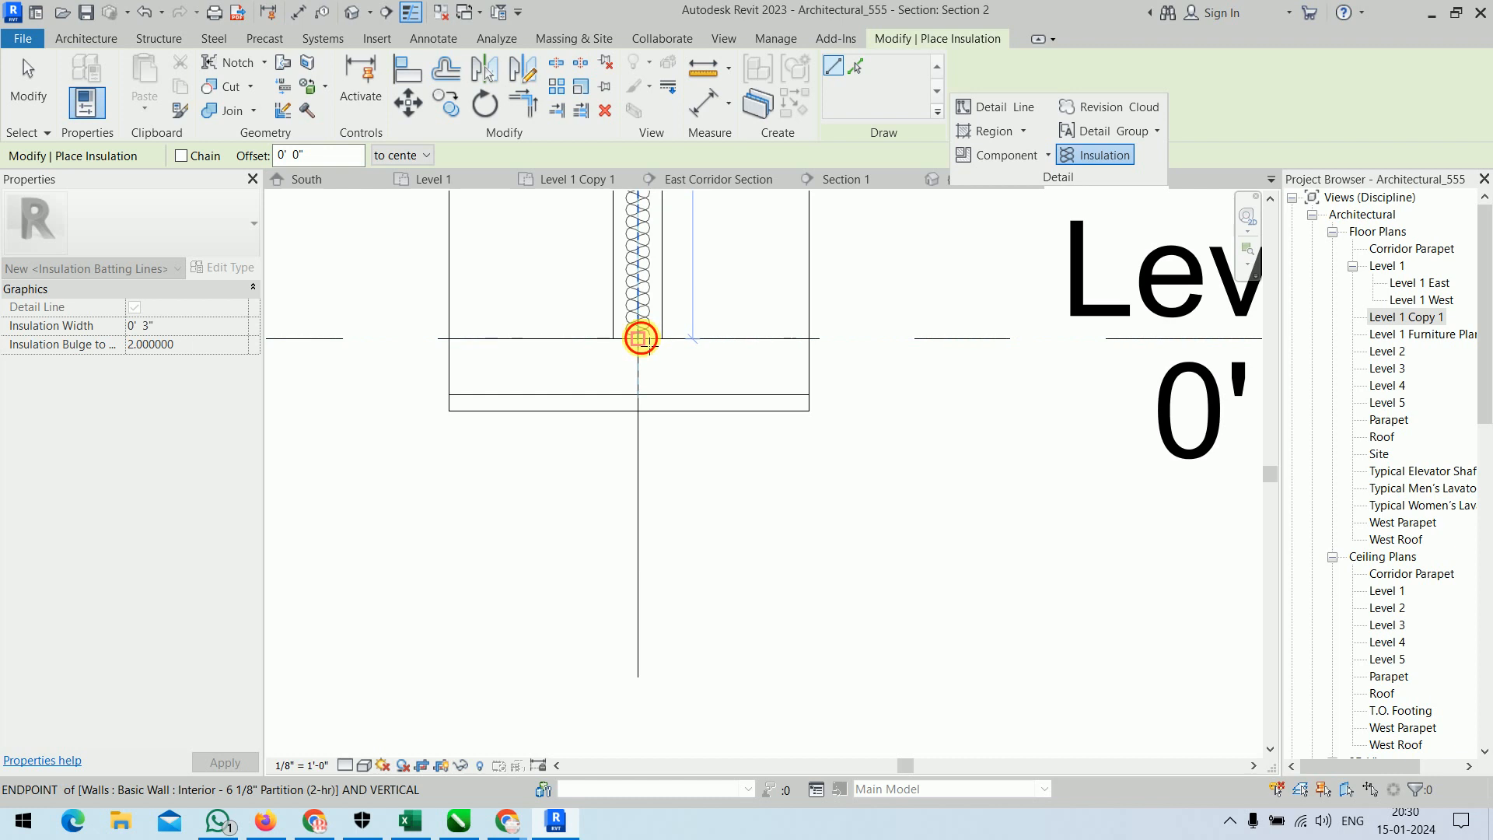
# Review the batt insulation inside the wall and undo its placement.
pyautogui.scroll(-3, 944, 344)
pyautogui.moveTo(900, 290); pyautogui.dragTo(855, 805, button='middle')
pyautogui.moveTo(828, 330); pyautogui.dragTo(816, 715, button='middle')
pyautogui.scroll(2, 733, 549)
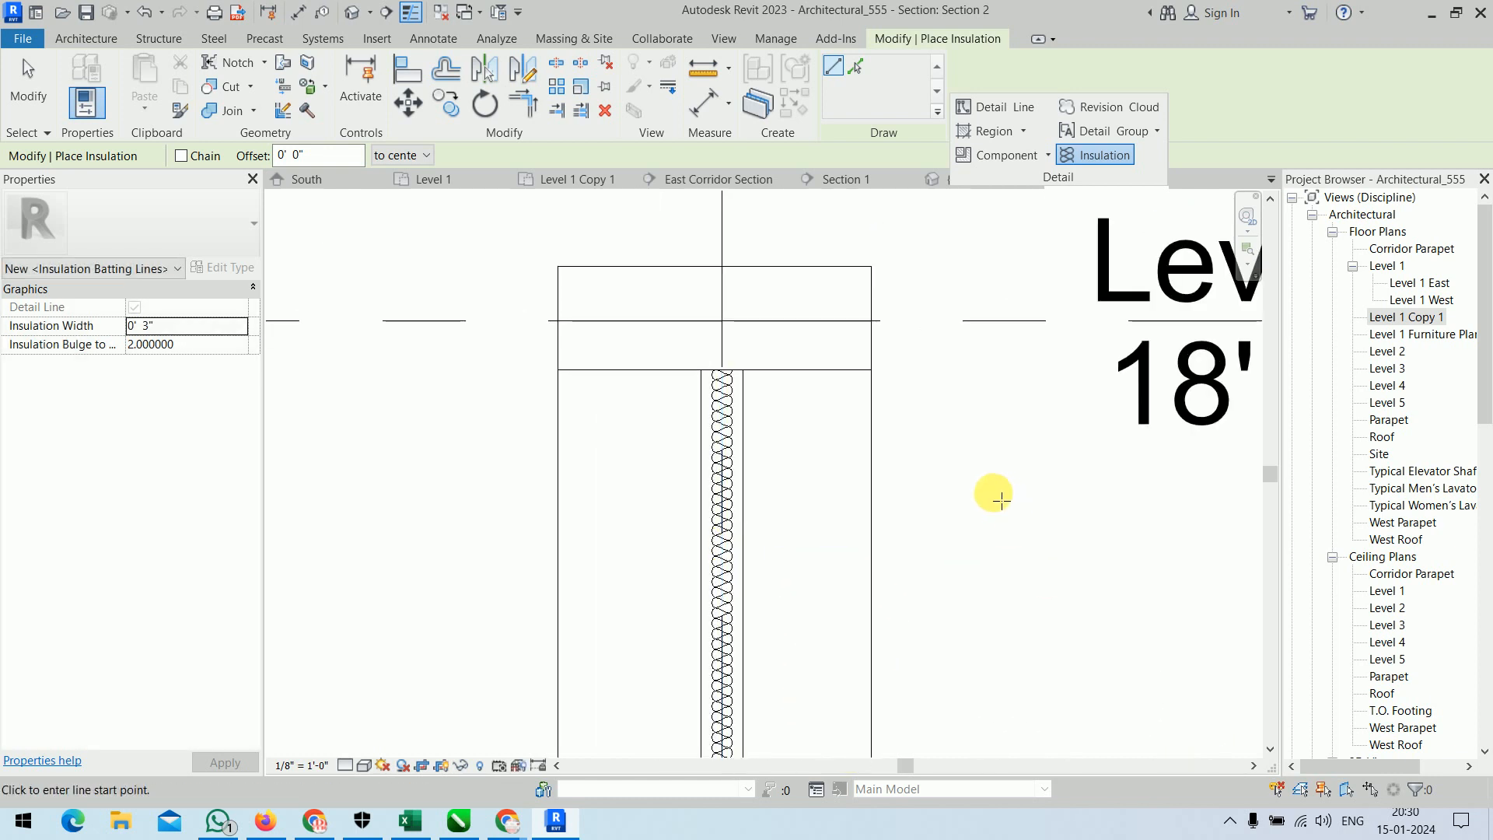
pyautogui.scroll(2, 1009, 503)
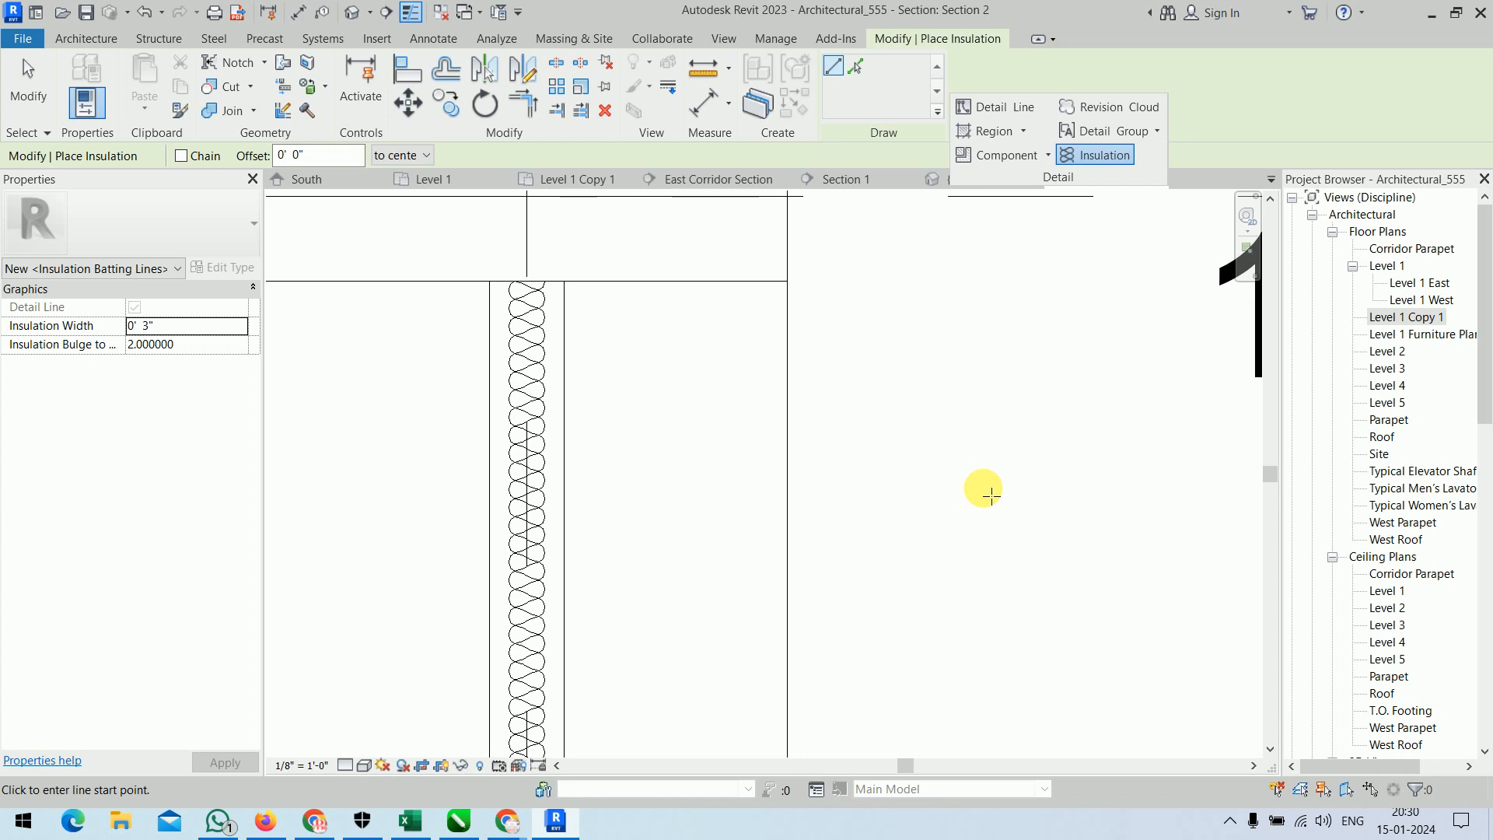
pyautogui.press('Escape')
pyautogui.press('Escape')
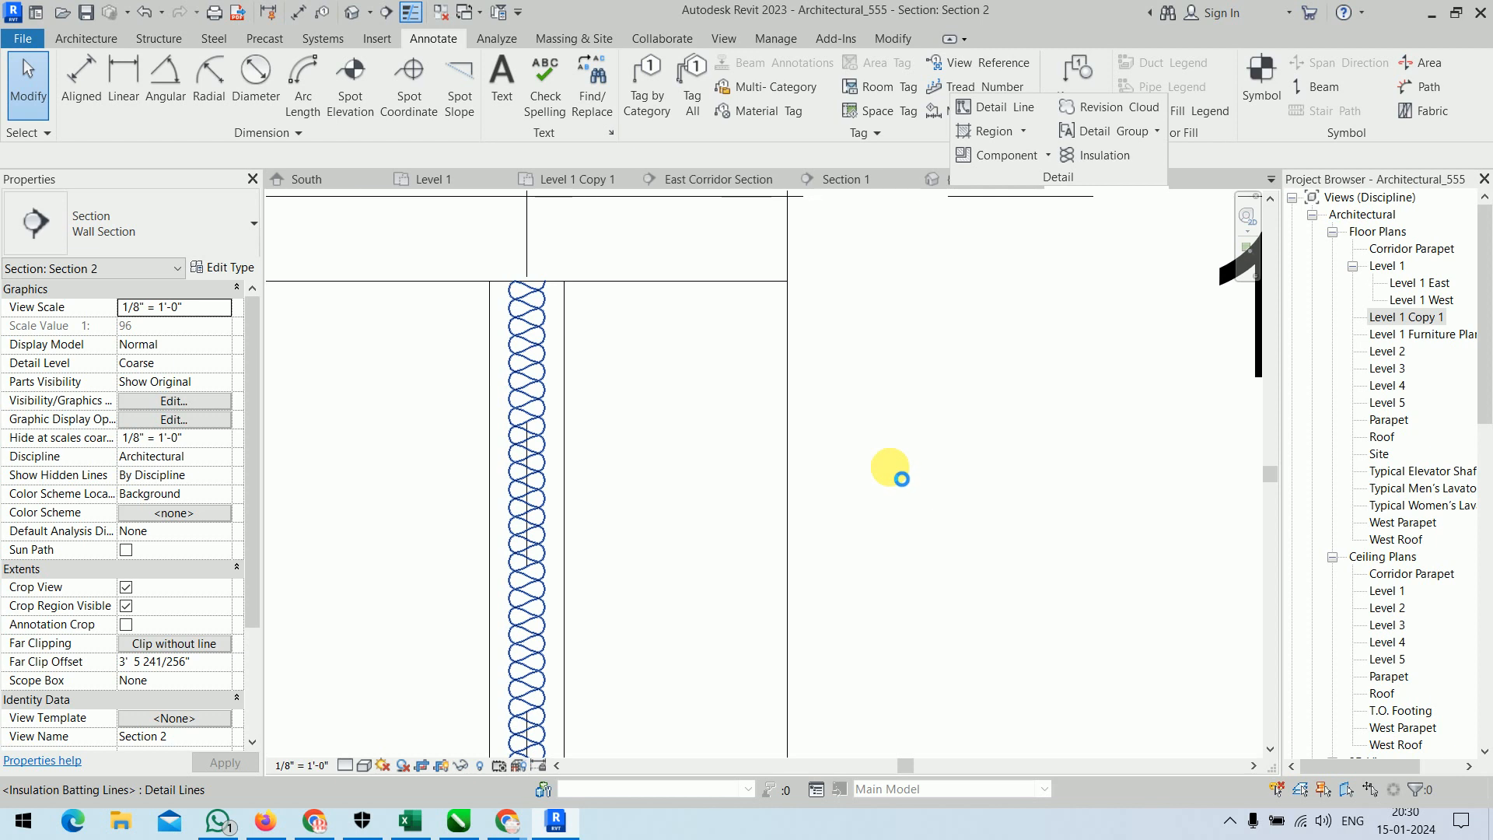
pyautogui.hotkey('ctrl', 'z')
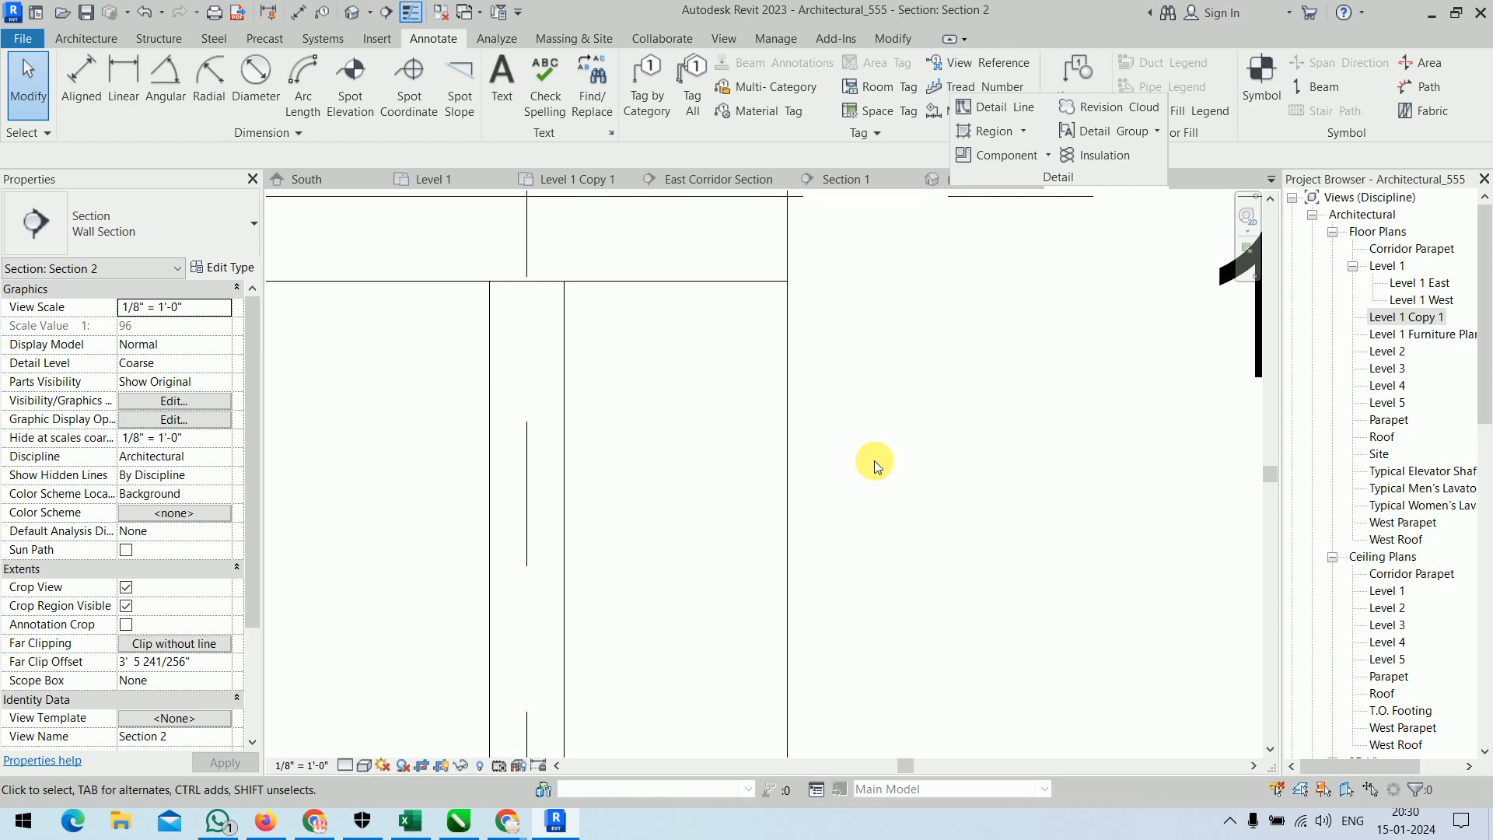
# Create a rectangular ROOF filled region across the wall's full thickness, extending about 2'-8 3/4" down from the underside of the Level 2 floor.
pyautogui.click(1024, 131)
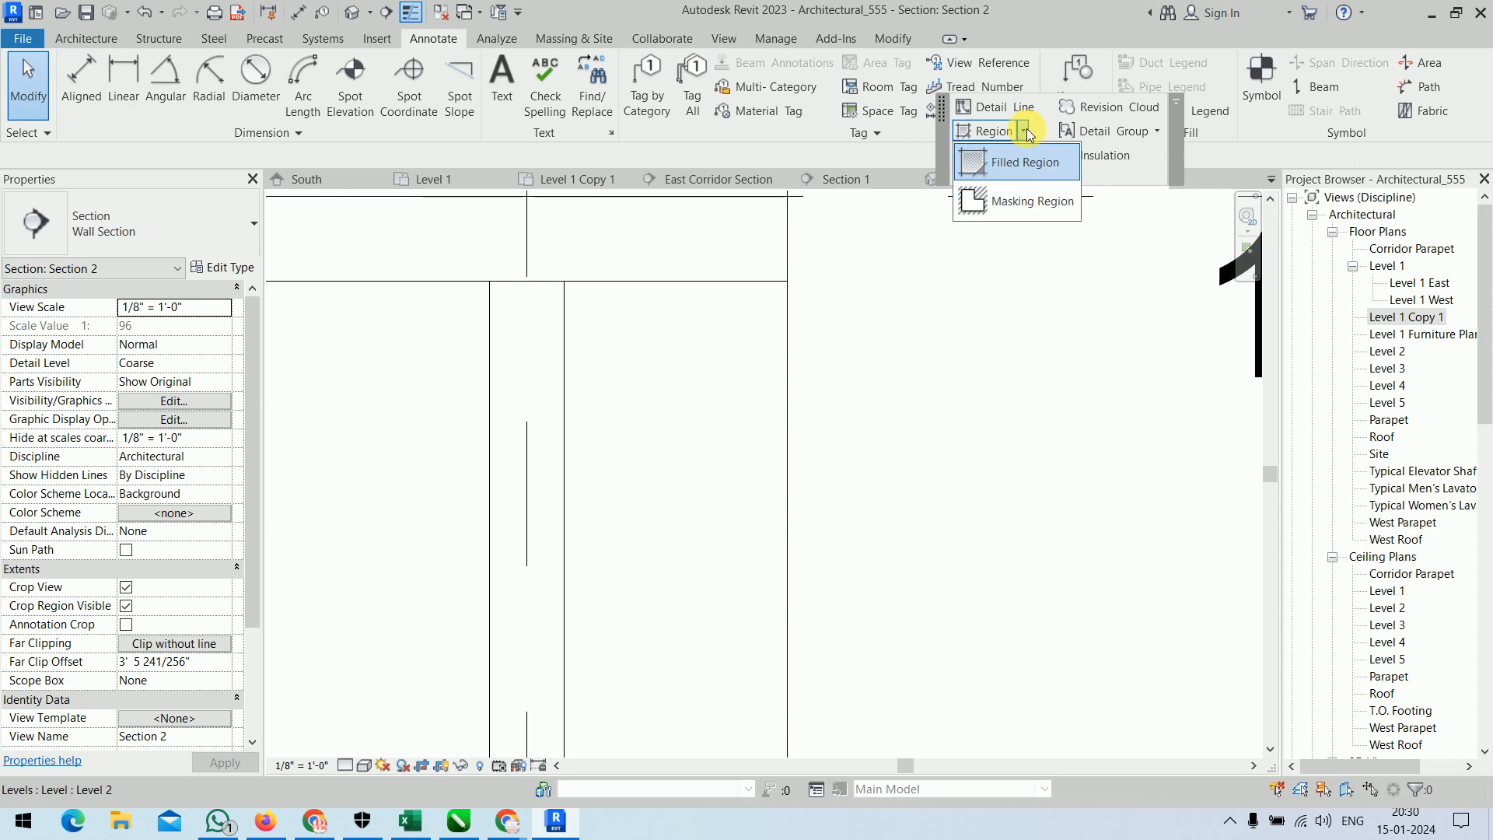
pyautogui.click(1015, 160)
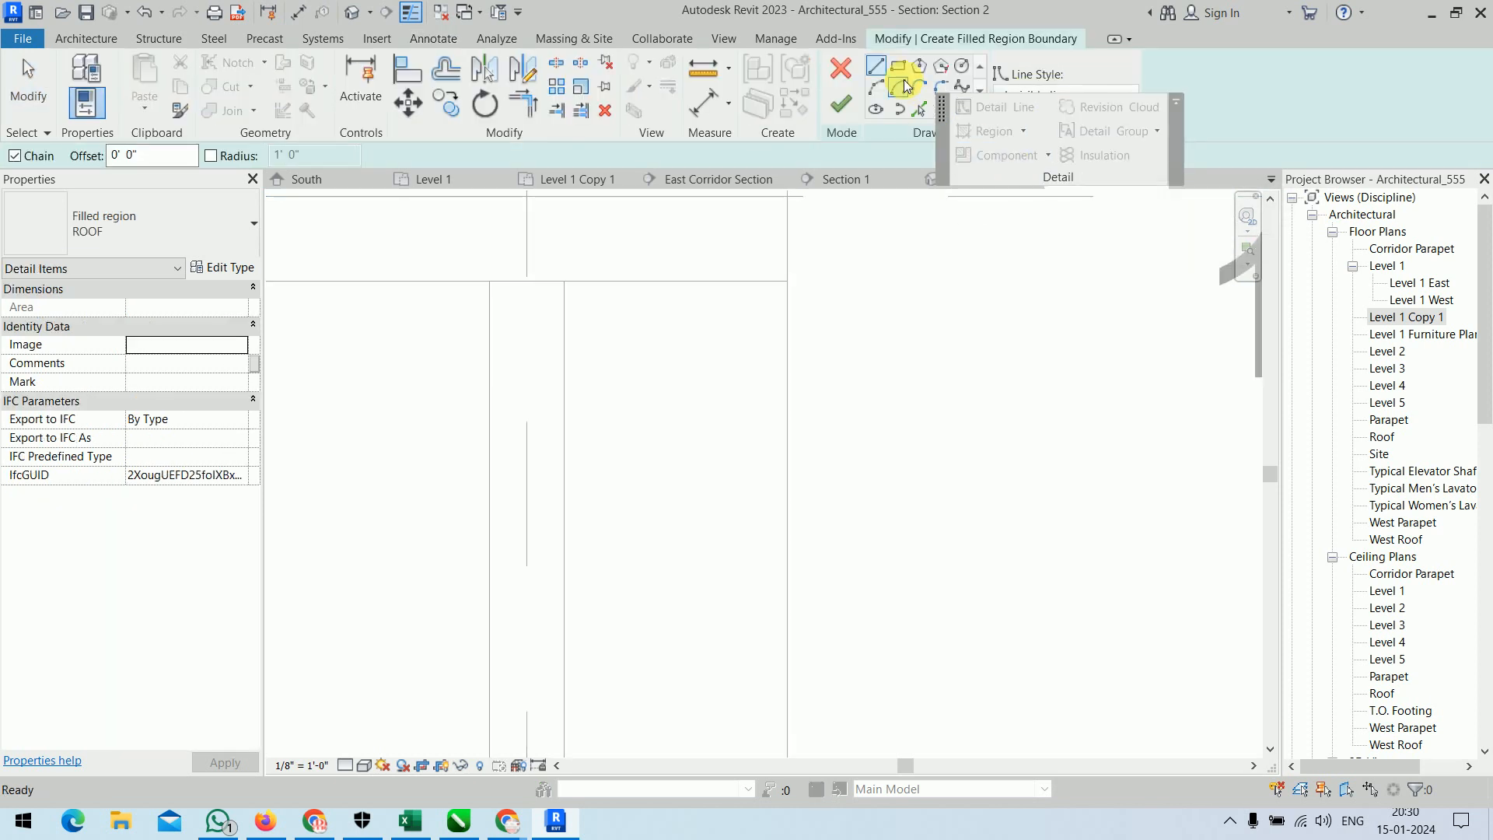
pyautogui.click(898, 67)
pyautogui.click(489, 281)
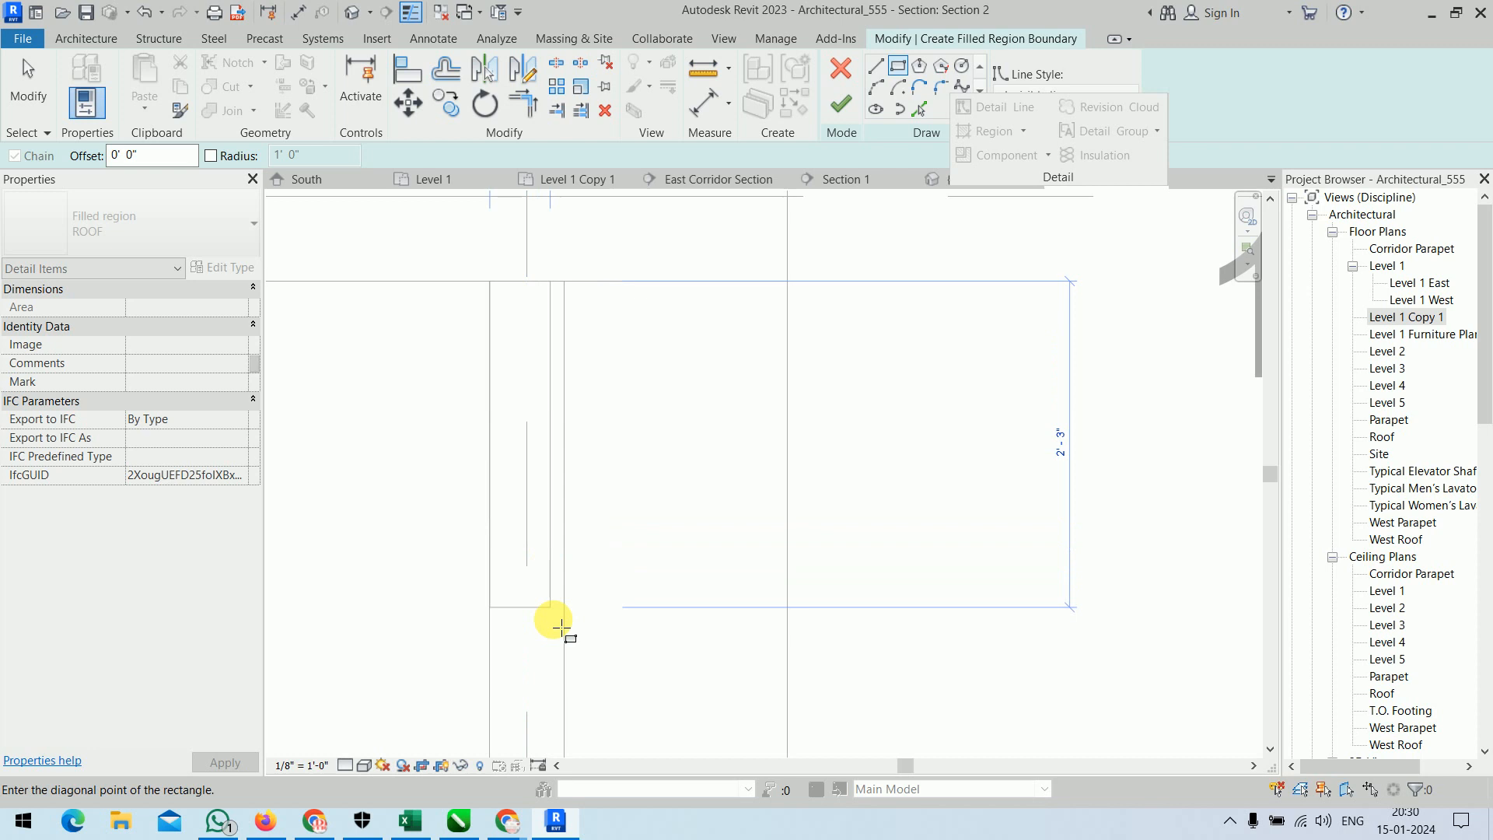
pyautogui.click(563, 676)
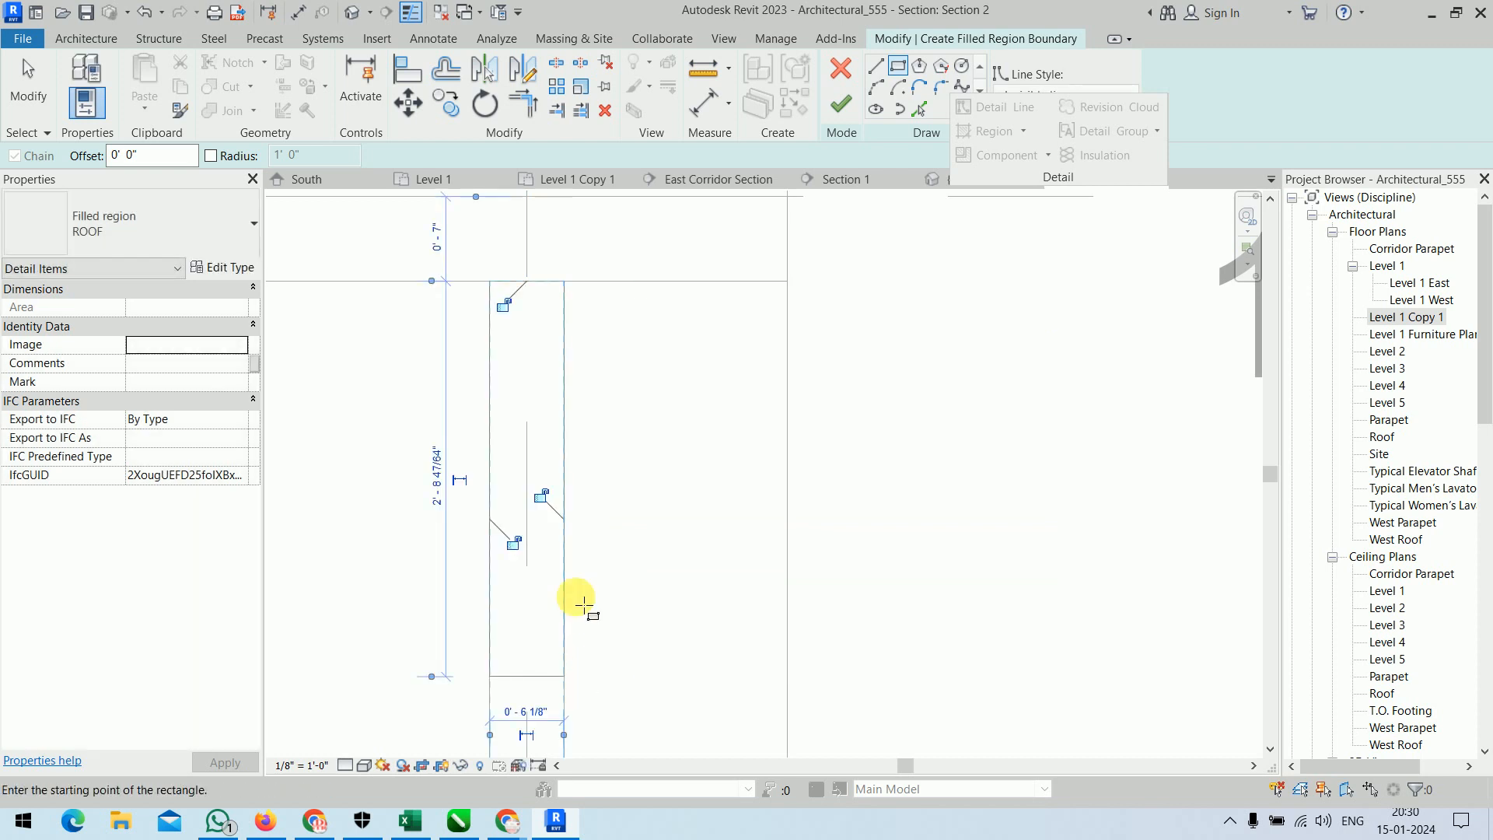
pyautogui.rightClick(876, 378)
pyautogui.click(900, 390)
pyautogui.rightClick(903, 391)
pyautogui.click(912, 399)
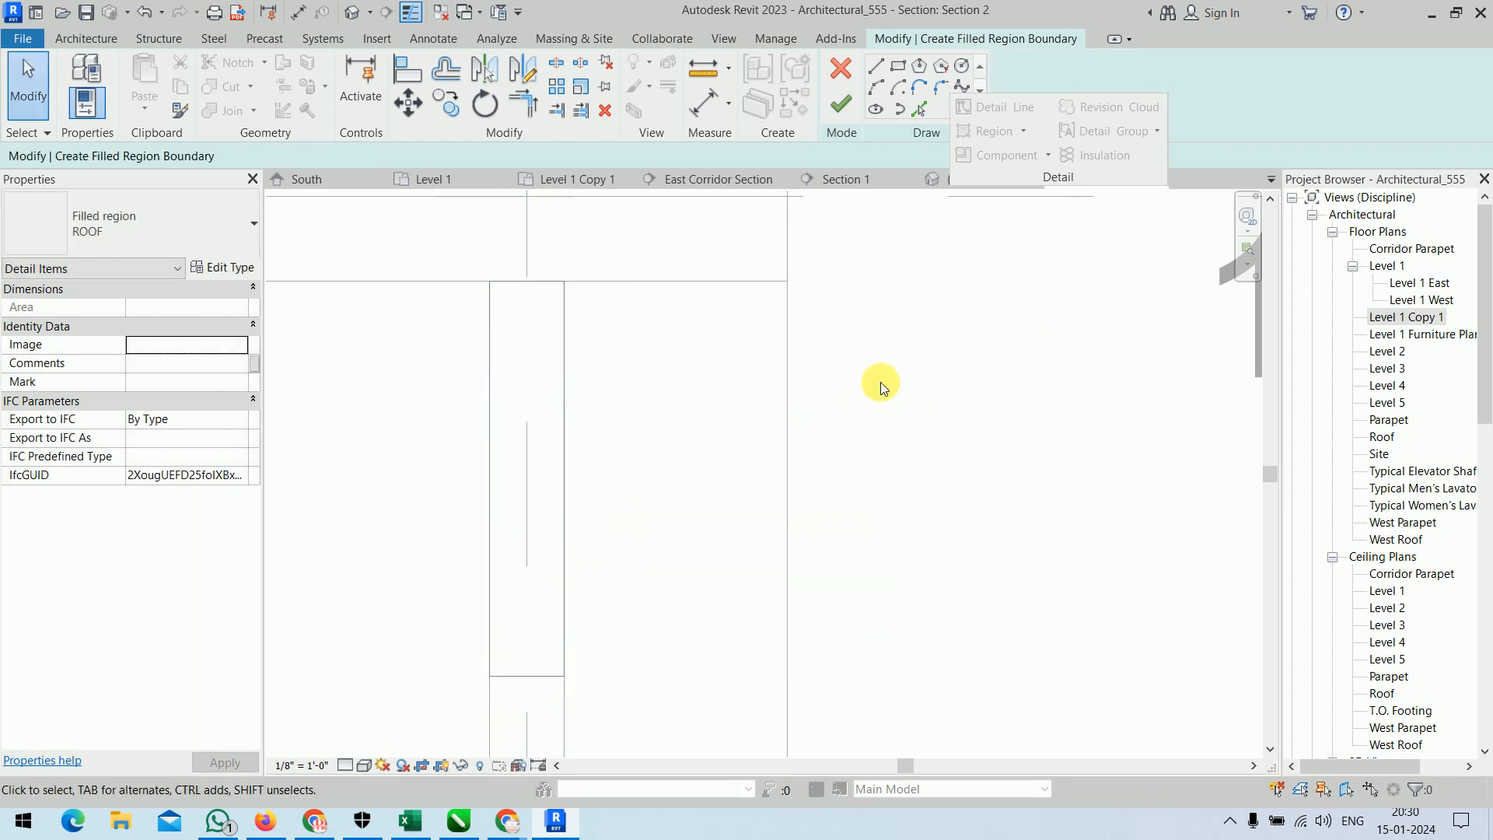
pyautogui.click(841, 104)
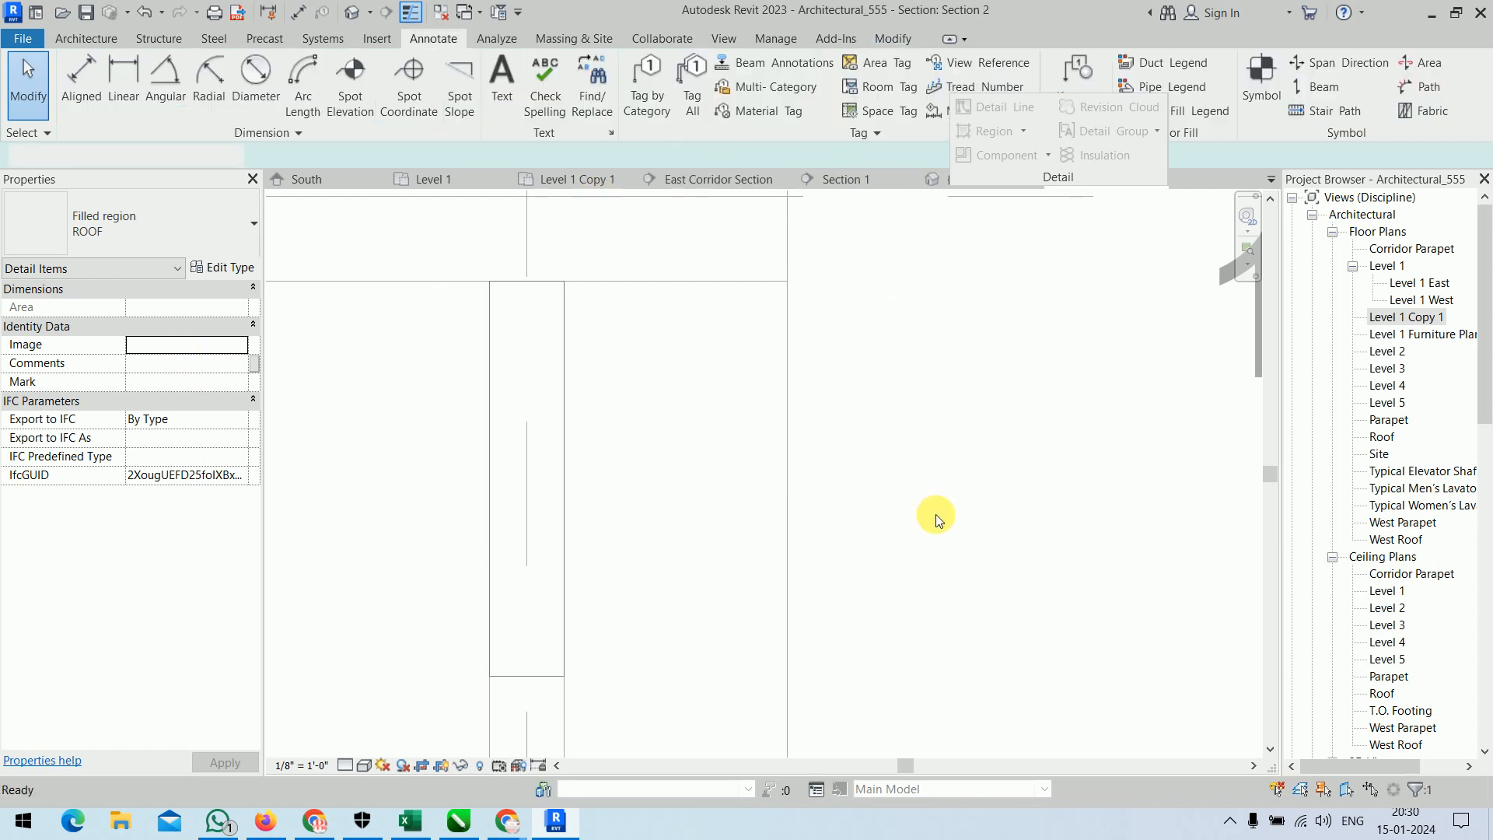
pyautogui.click(931, 474)
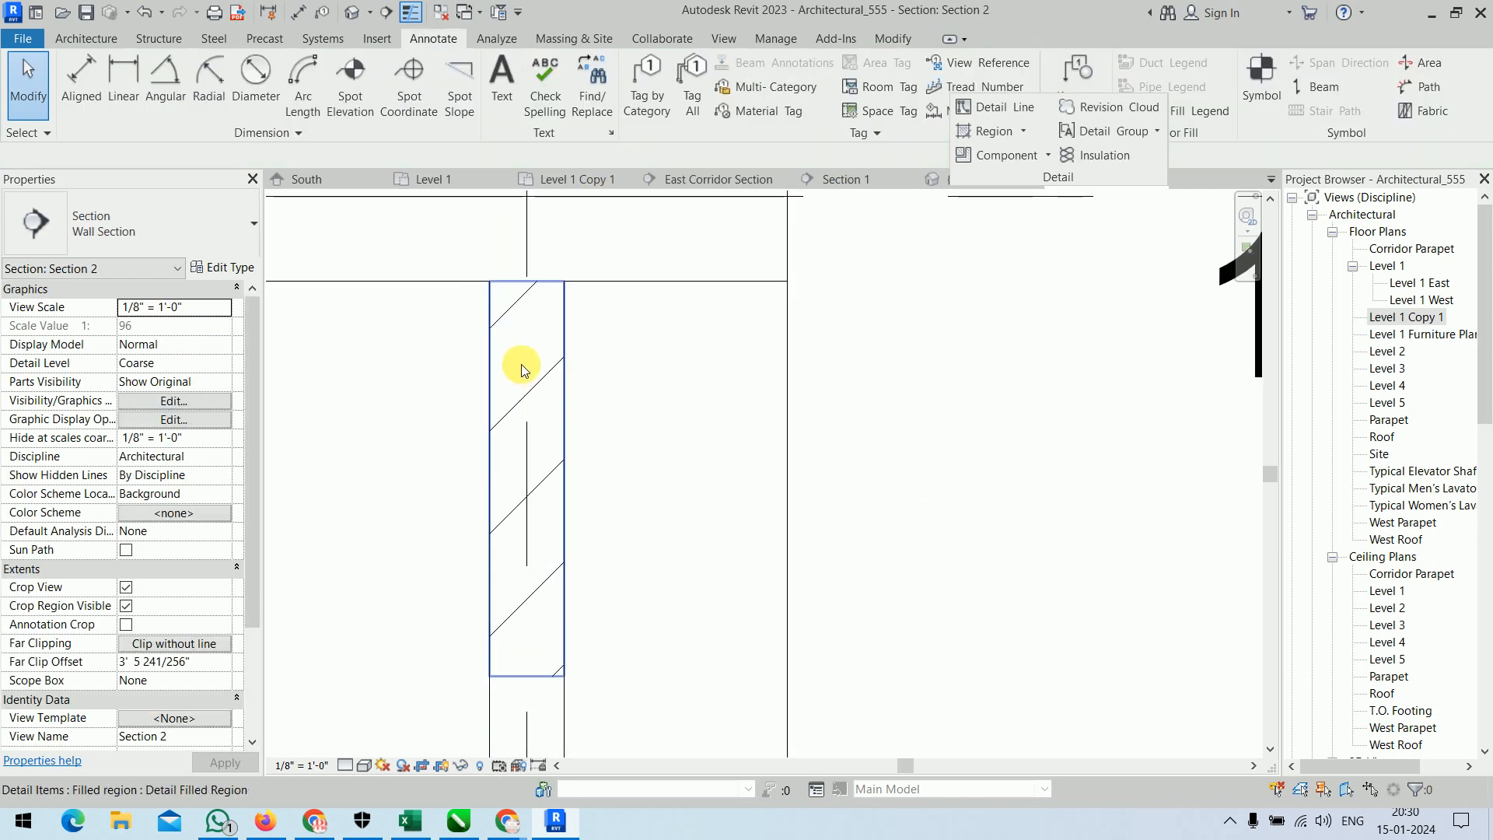
# Set the foreground fill pattern of the wall's ROOF filled region type to the Wood 2 drafting pattern.
pyautogui.click(512, 319)
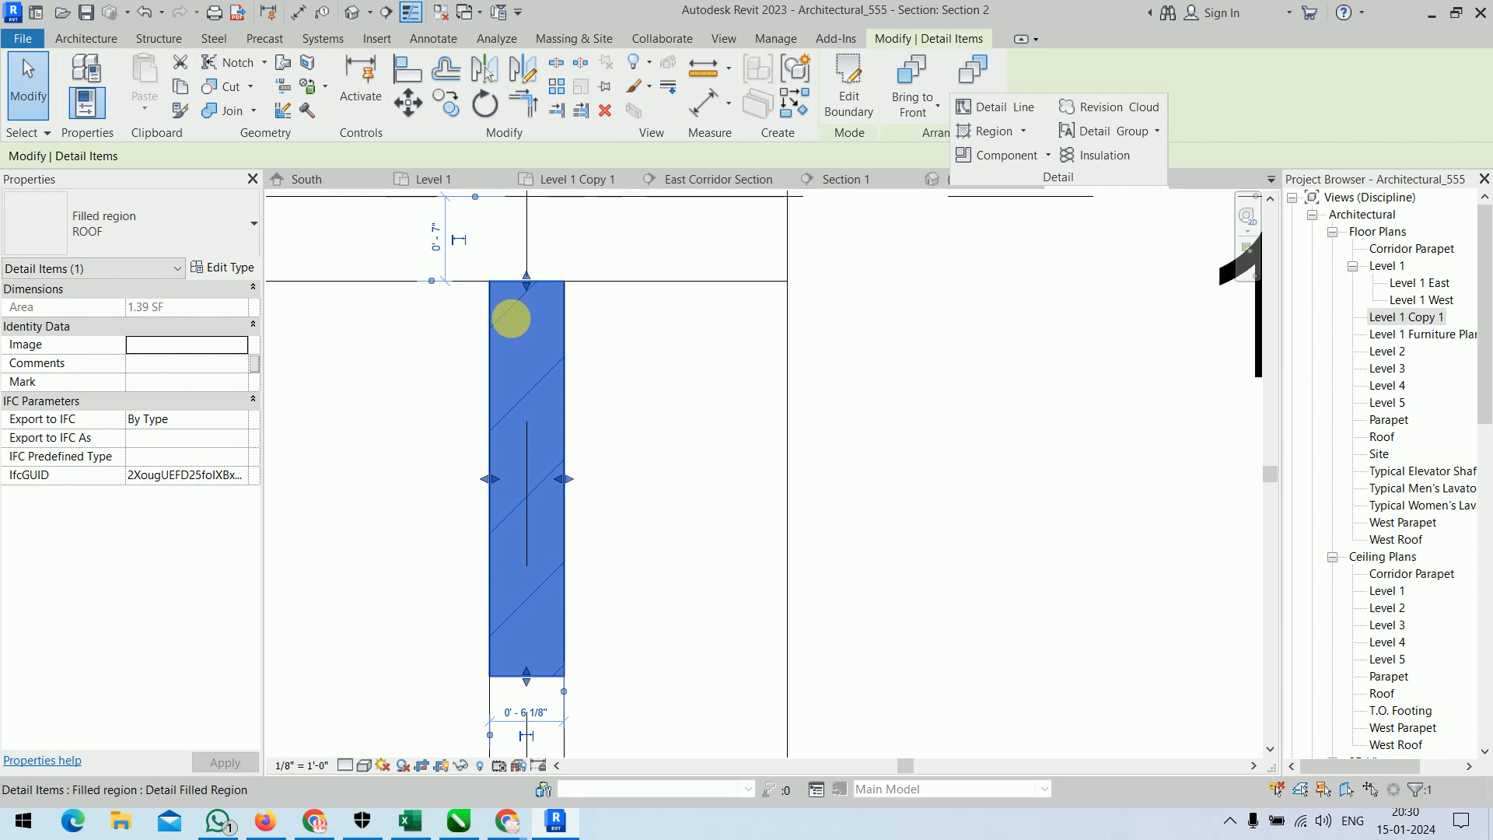
pyautogui.click(150, 227)
pyautogui.scroll(15, 156, 513)
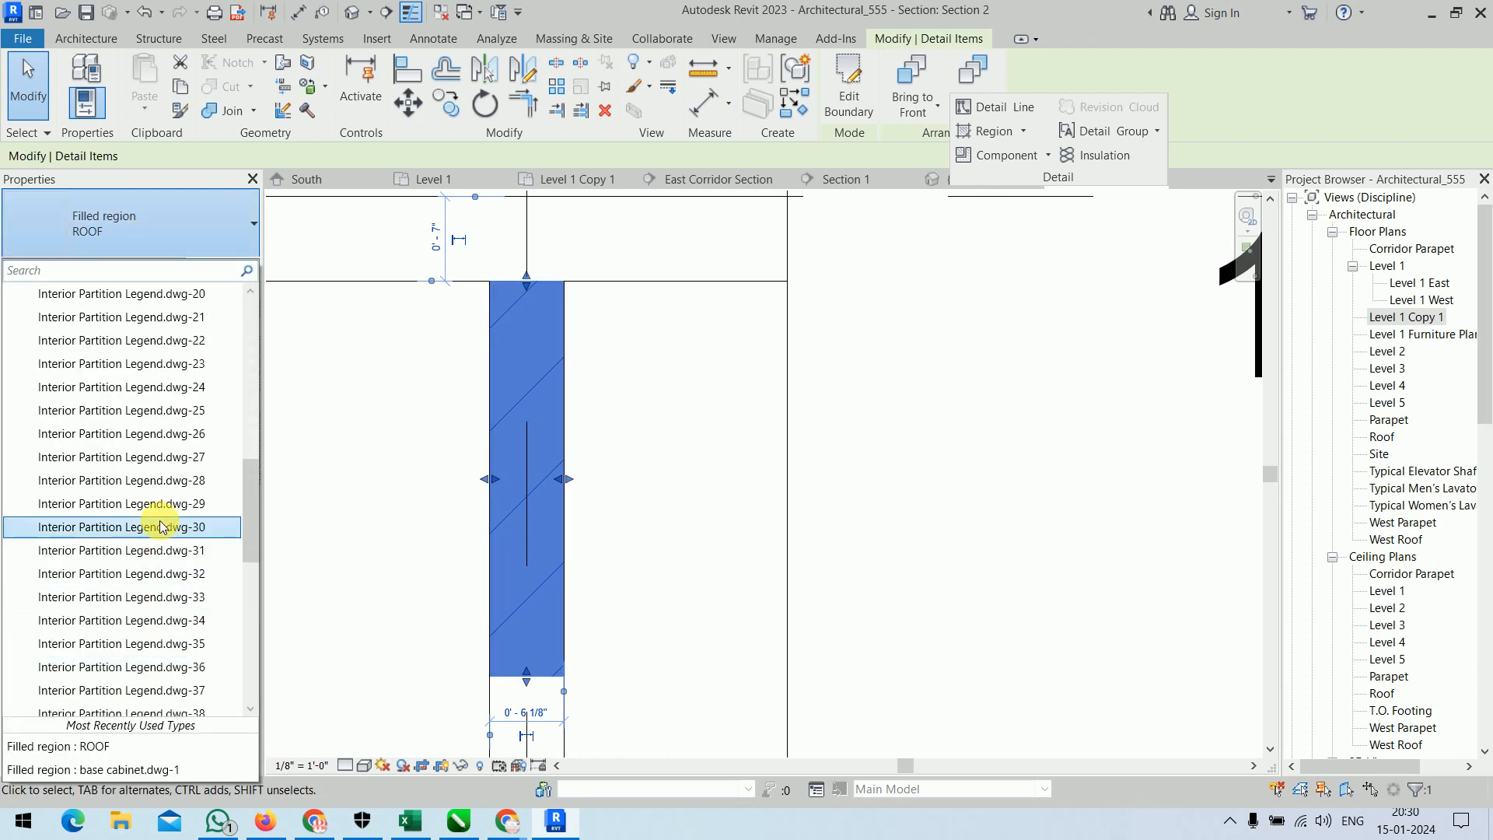
pyautogui.scroll(-15, 159, 525)
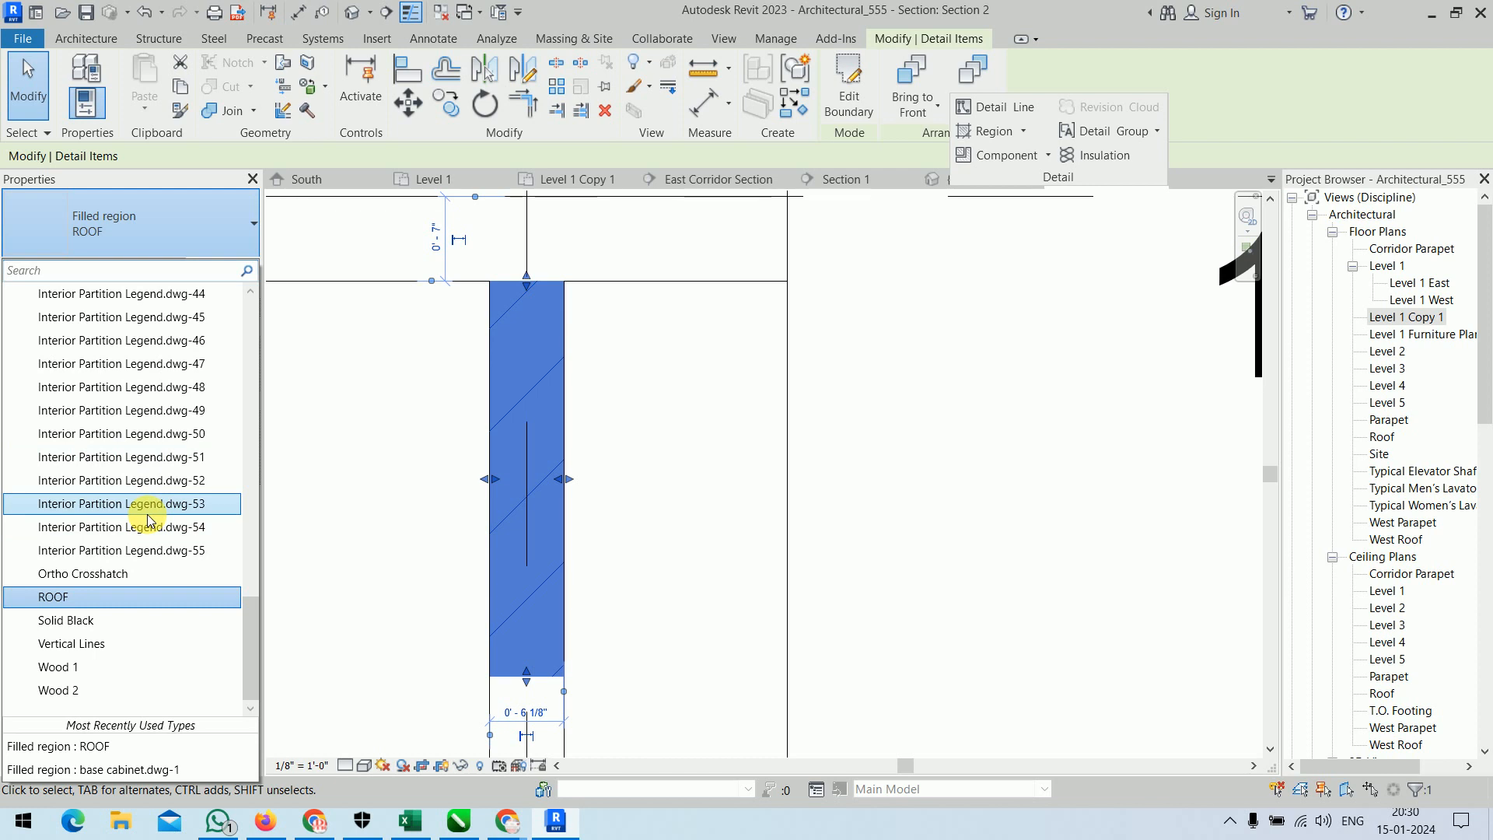
pyautogui.click(140, 227)
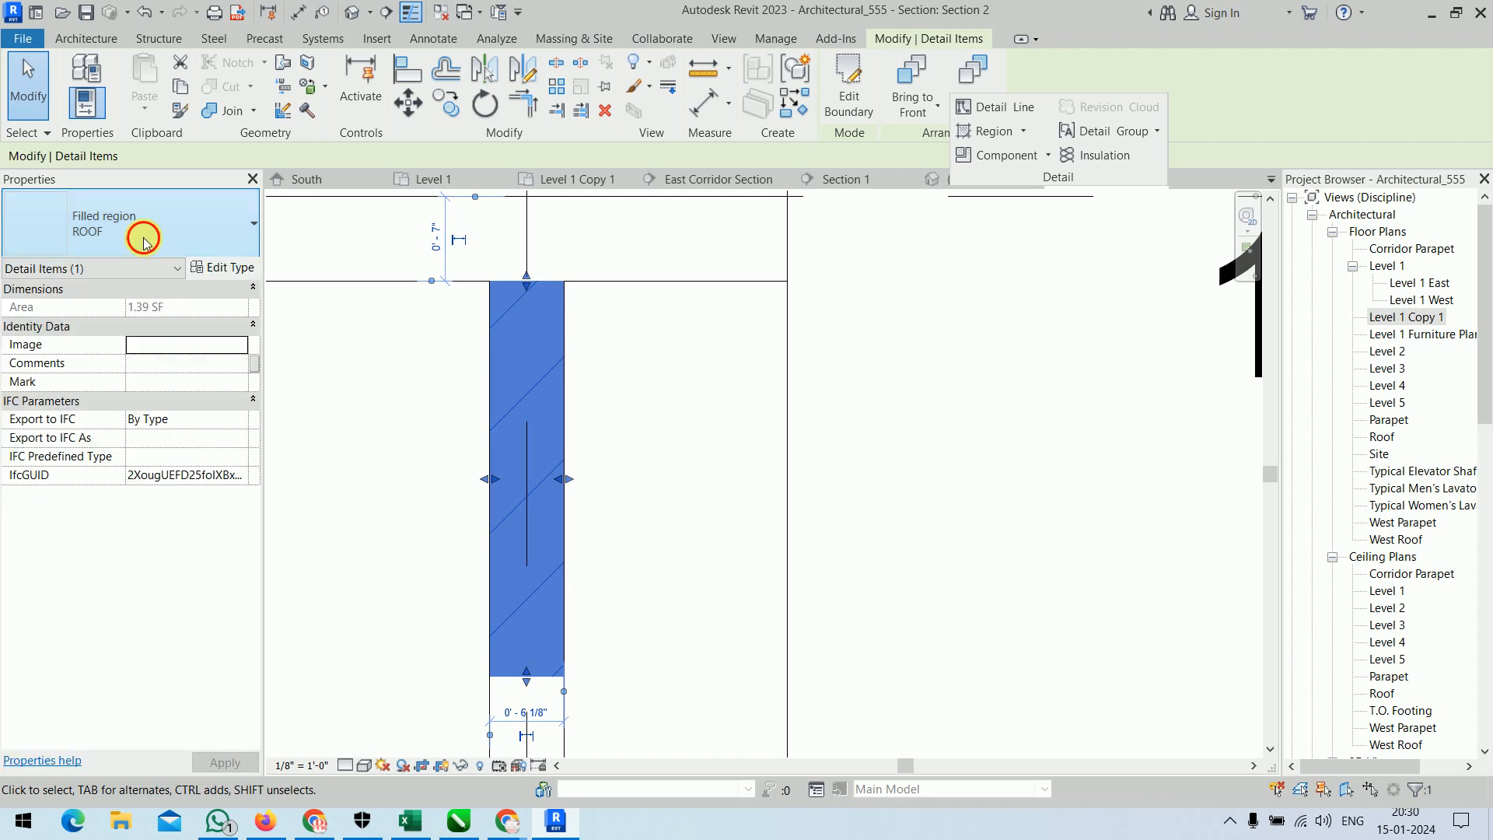
pyautogui.click(225, 270)
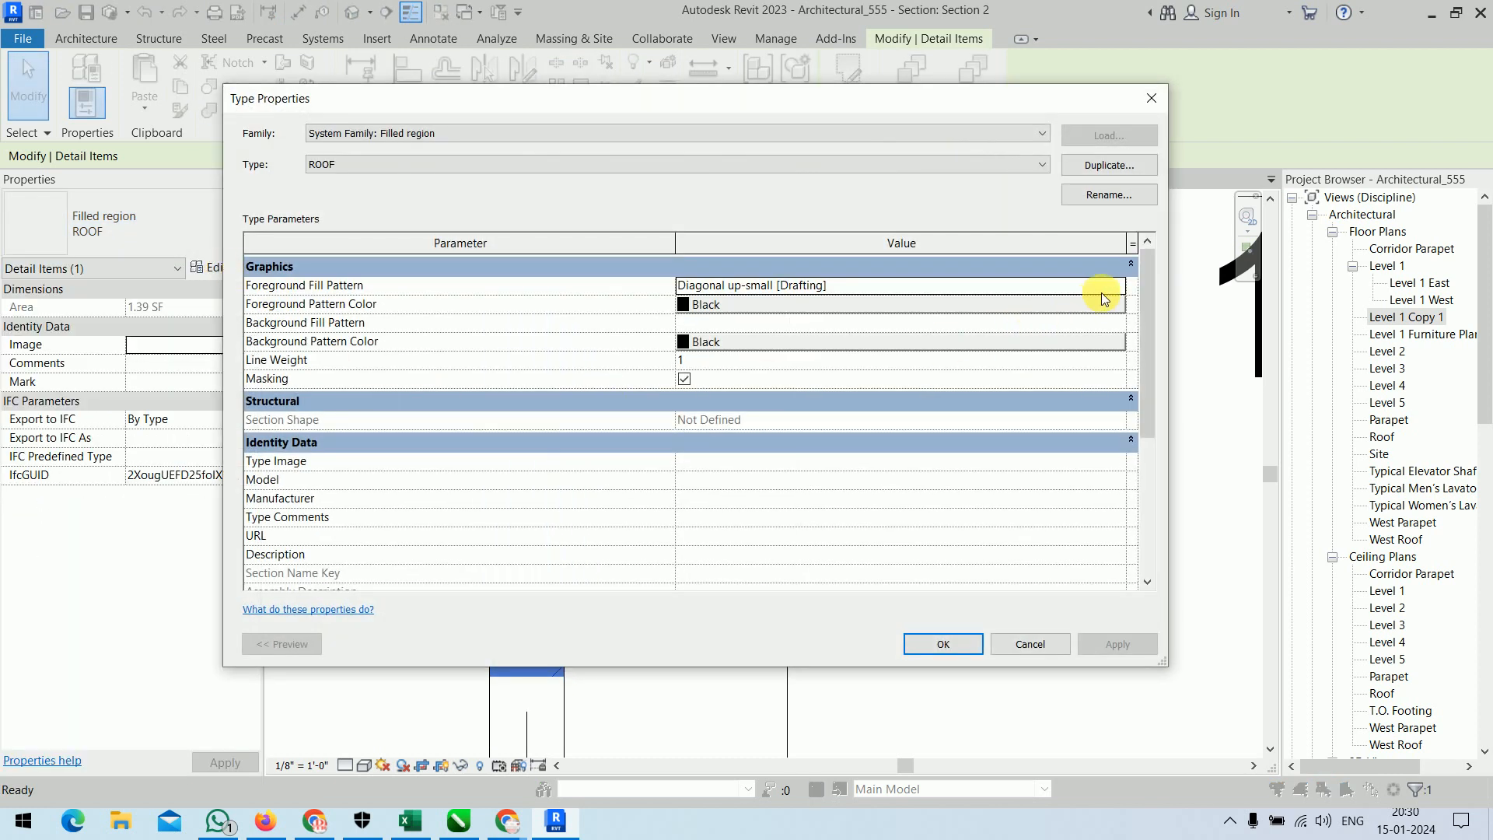
pyautogui.click(1116, 288)
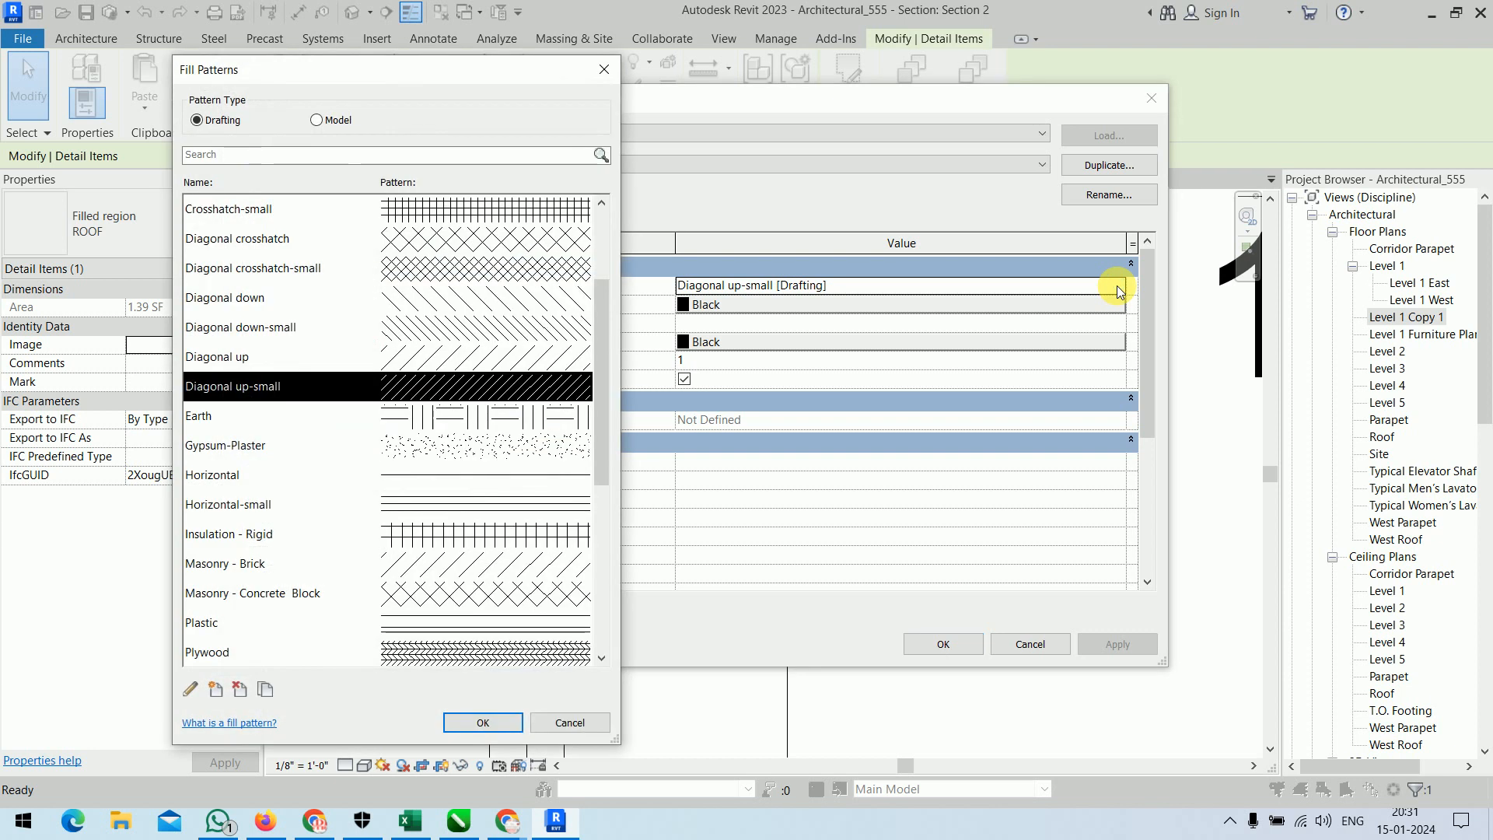
pyautogui.moveTo(599, 401); pyautogui.dragTo(591, 588)
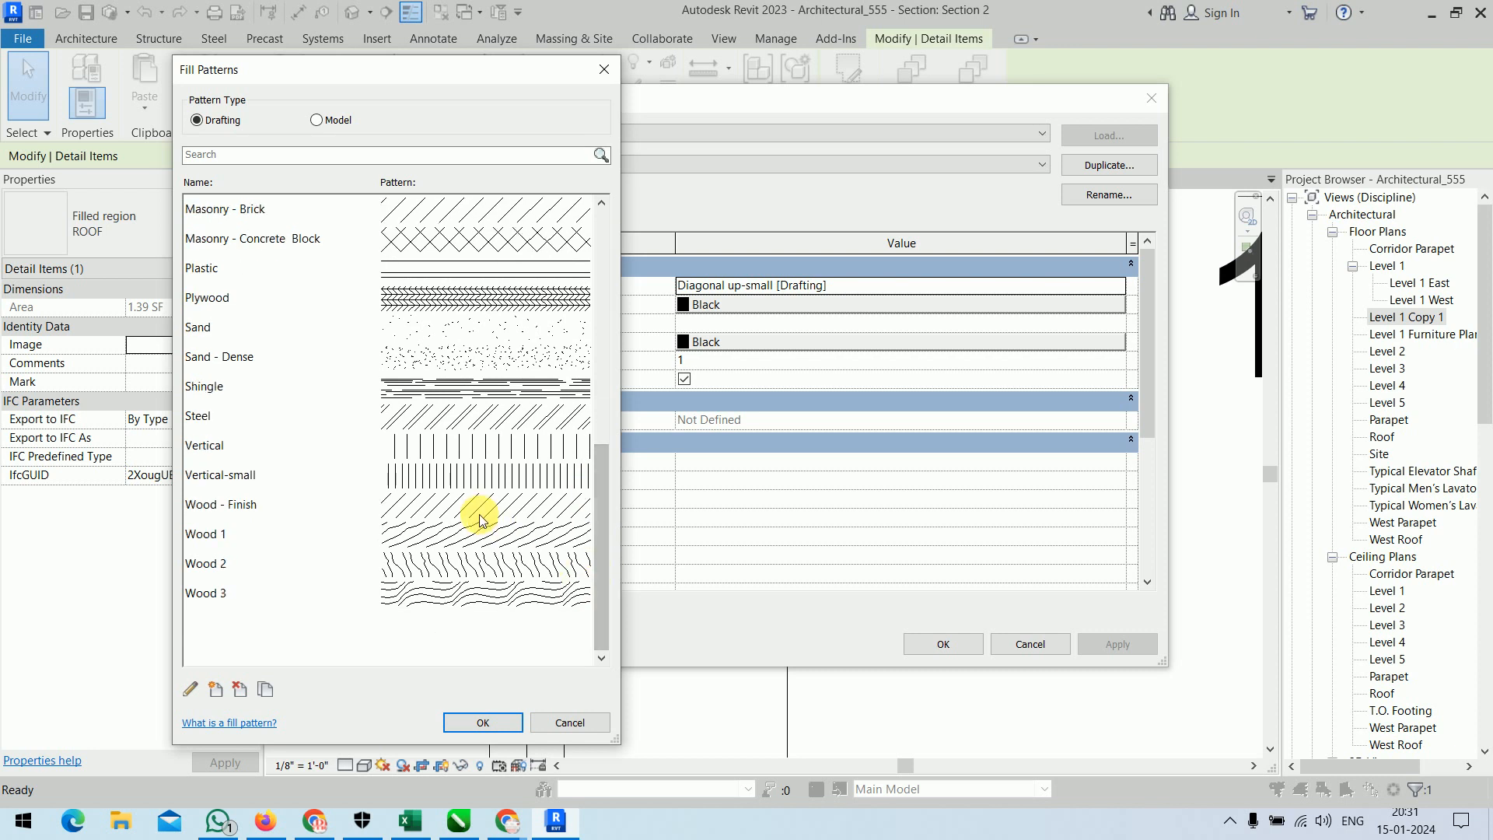
pyautogui.click(481, 568)
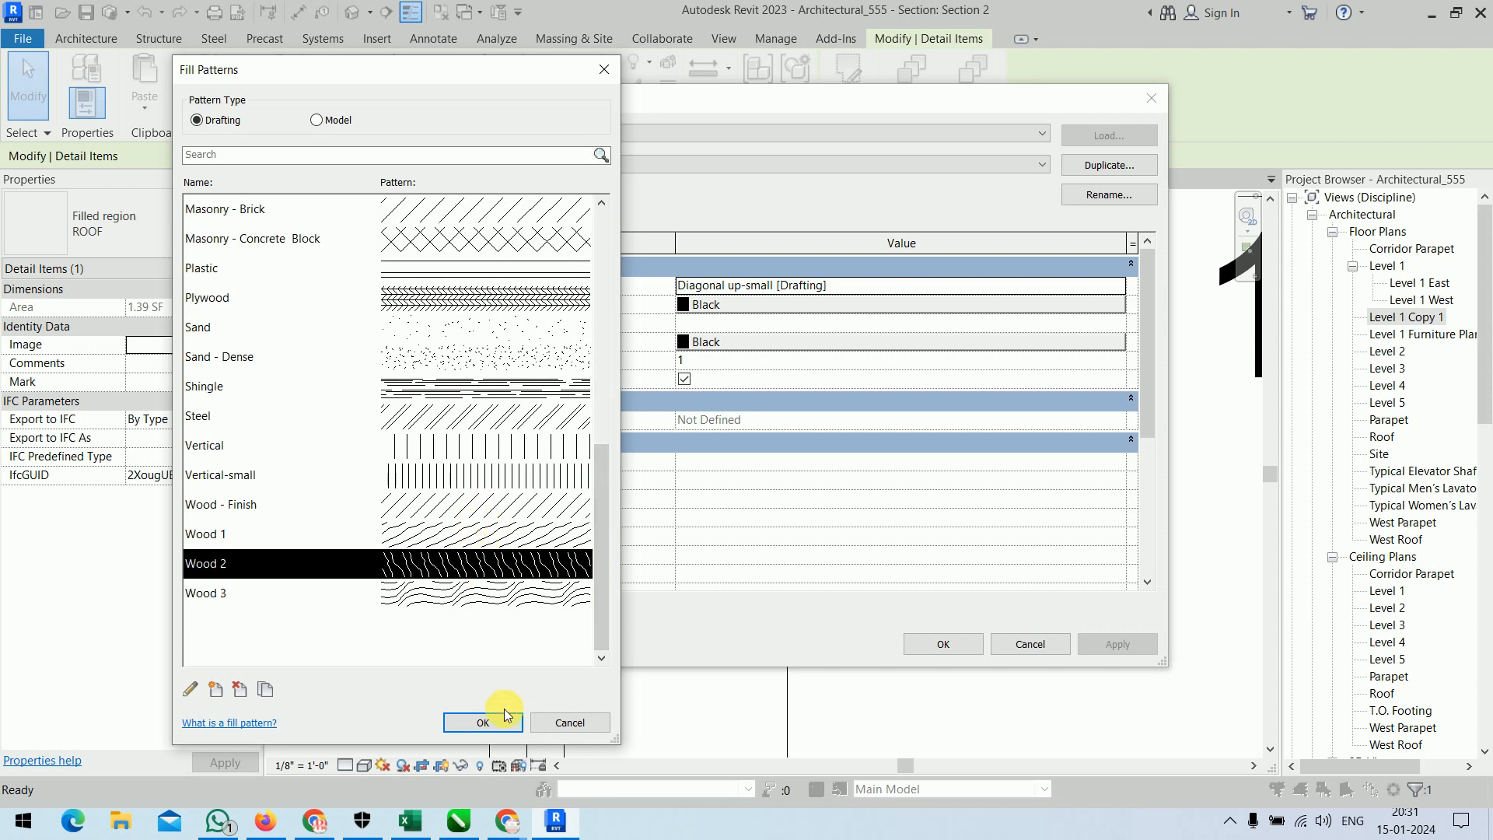
pyautogui.click(483, 723)
pyautogui.click(943, 644)
pyautogui.click(885, 515)
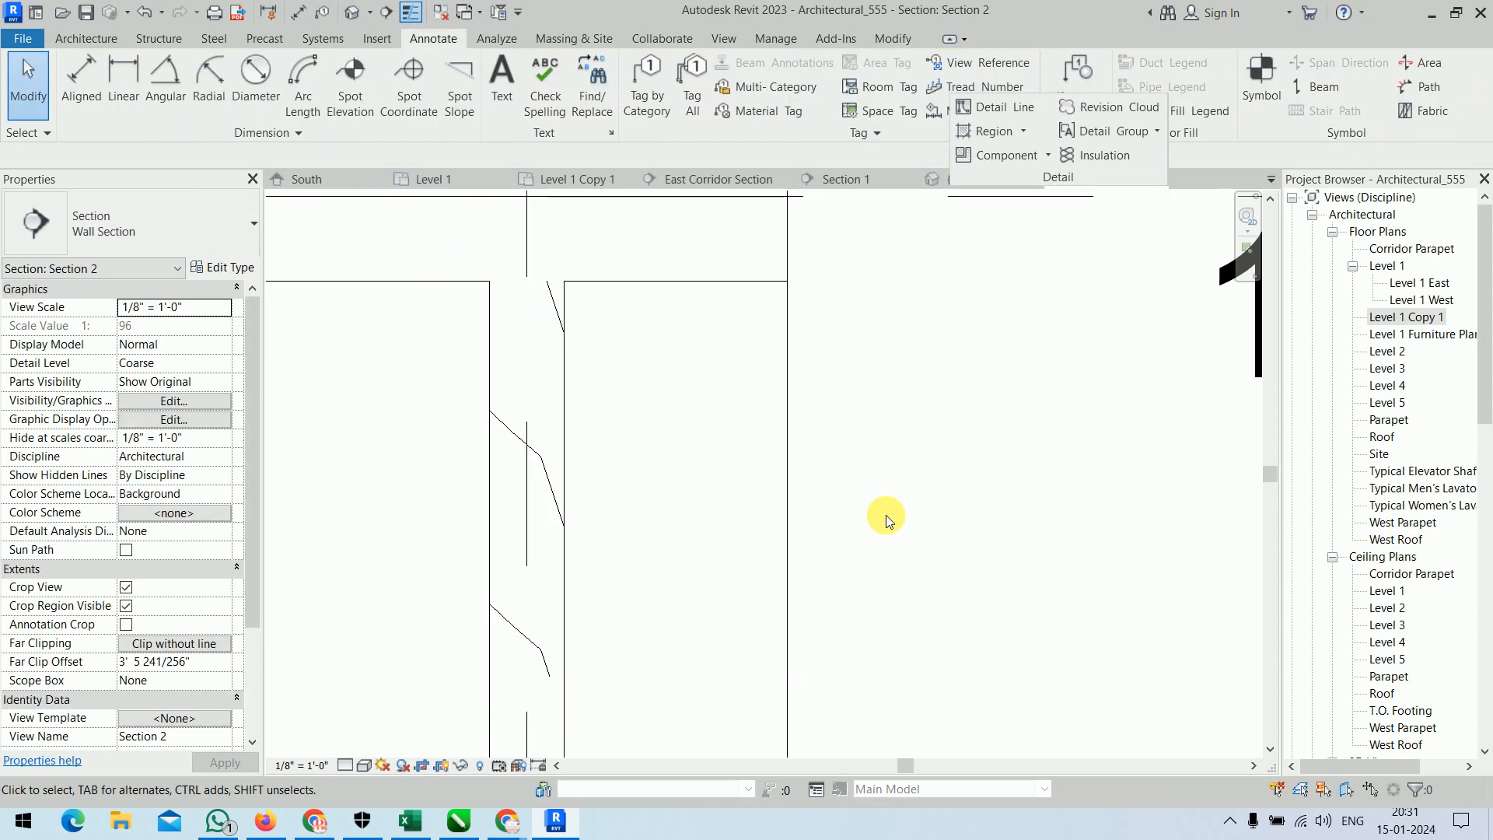
# Edit the Wood 2 drafting pattern used by the ROOF filled region, setting its import scale to 0.25.
pyautogui.click(533, 453)
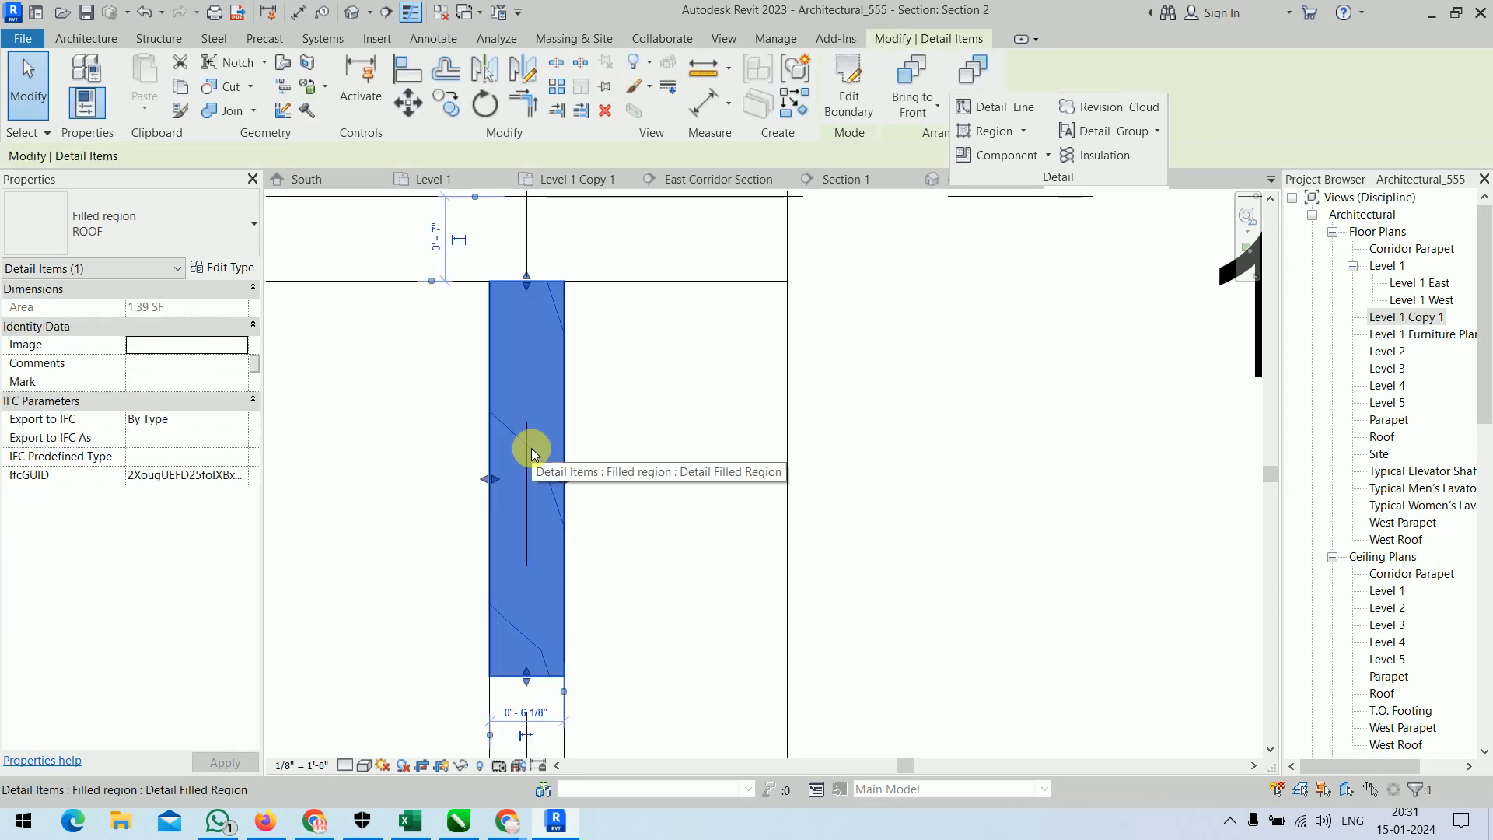
pyautogui.click(225, 267)
pyautogui.click(1117, 287)
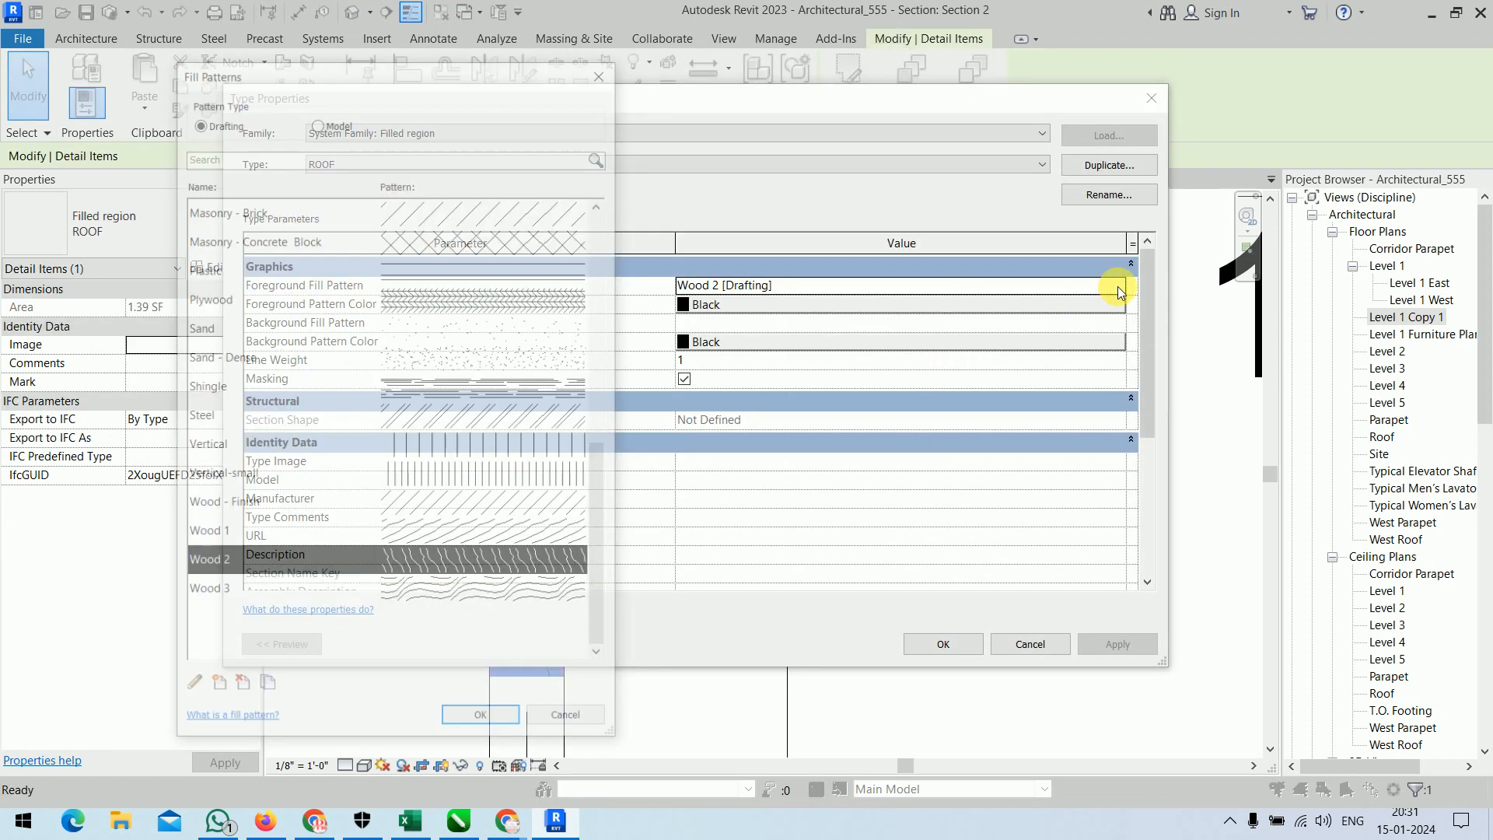
pyautogui.click(190, 689)
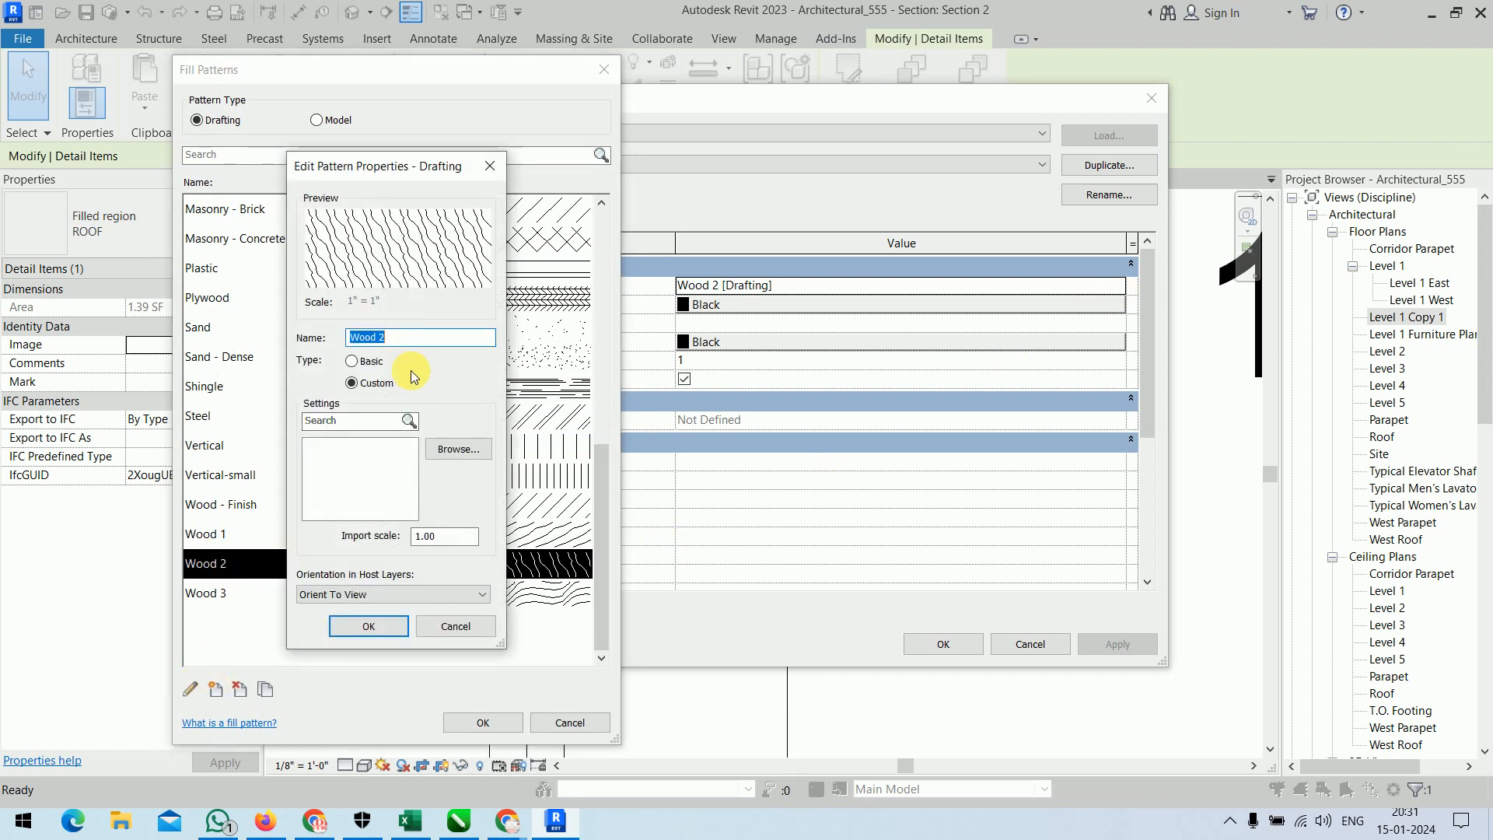
pyautogui.doubleClick(455, 542)
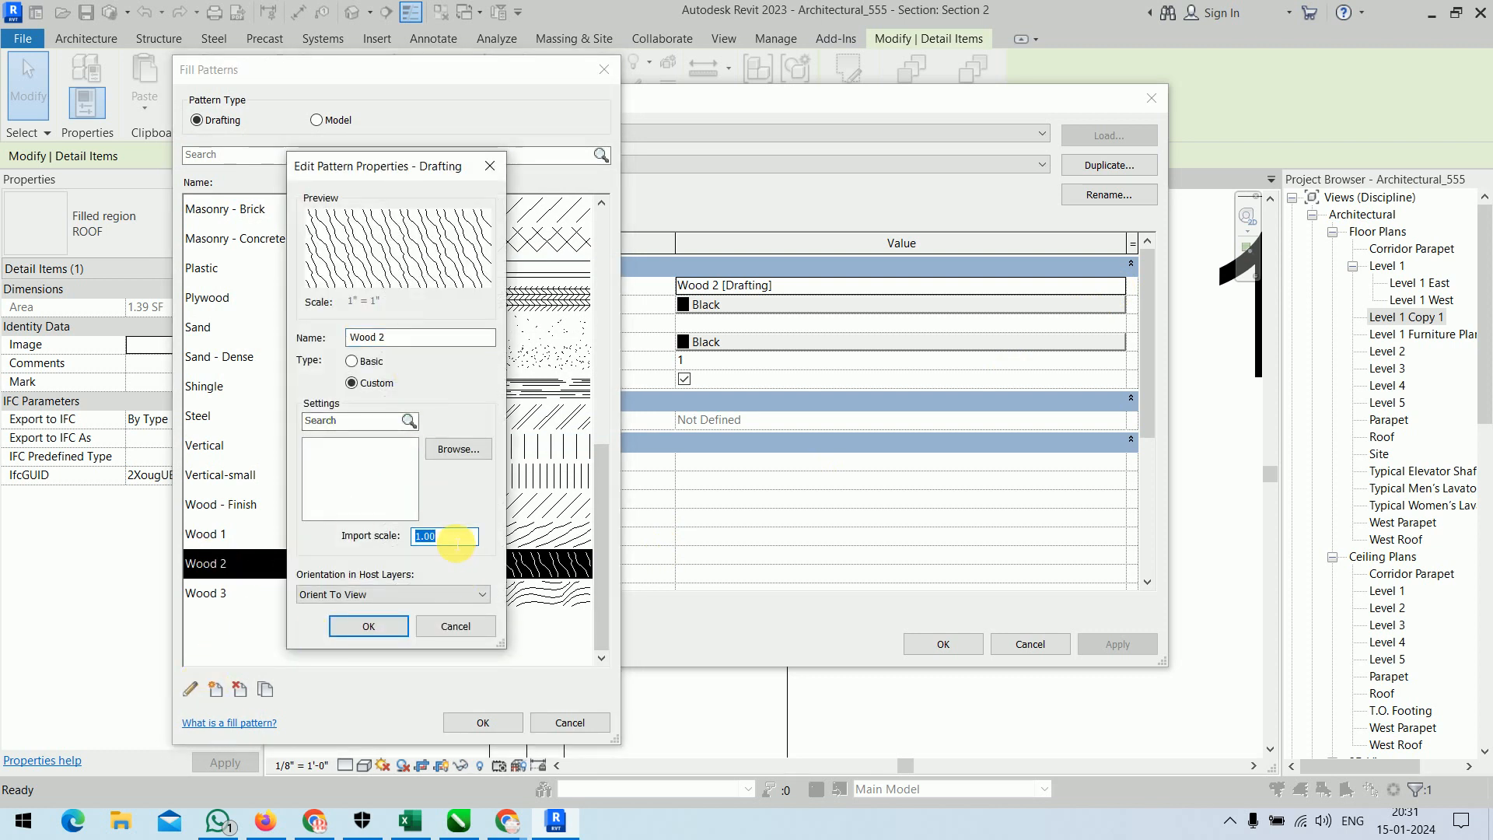
pyautogui.write('0.25')
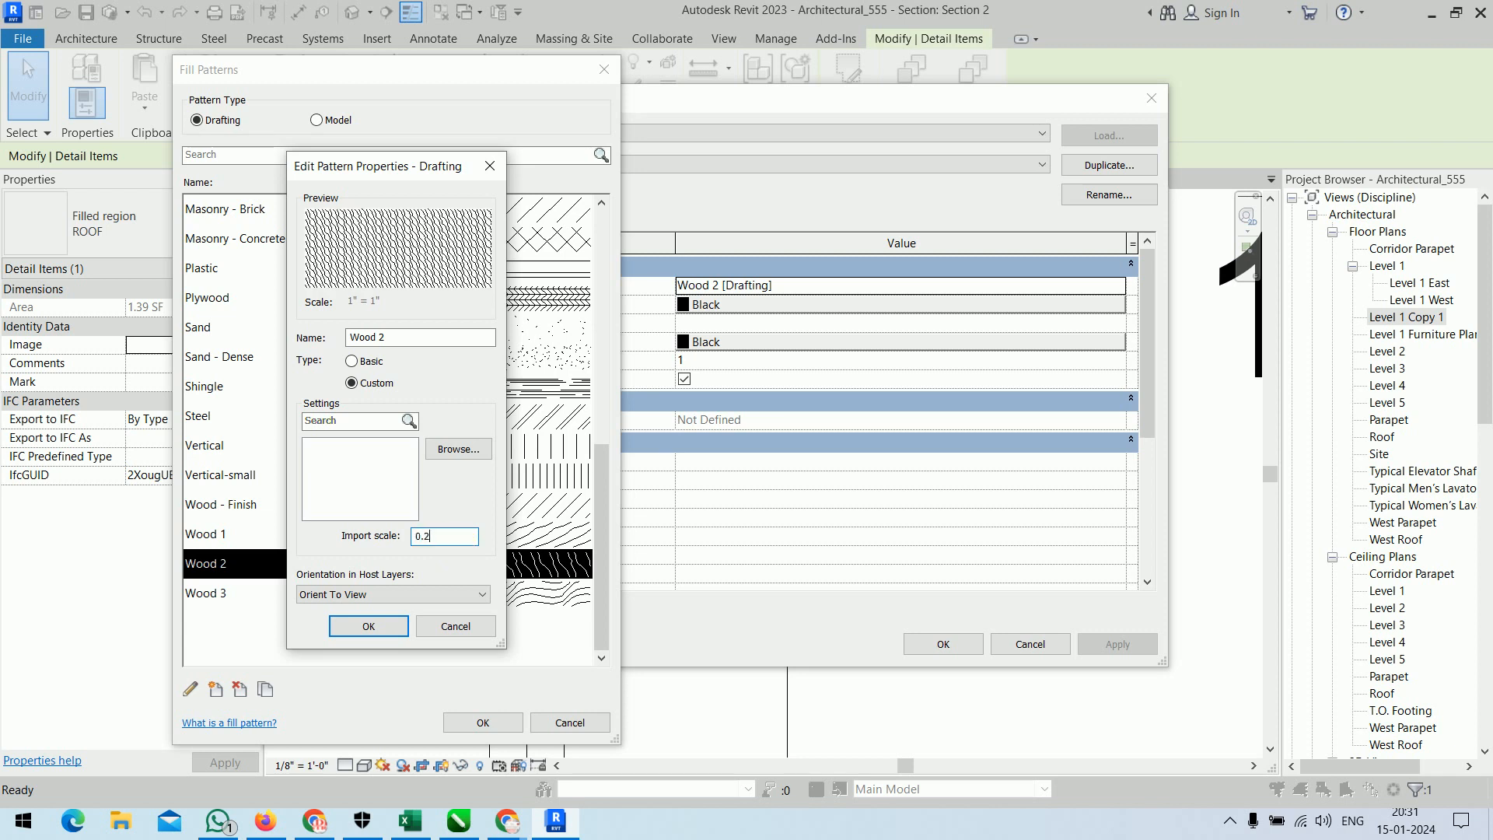
pyautogui.press('Return')
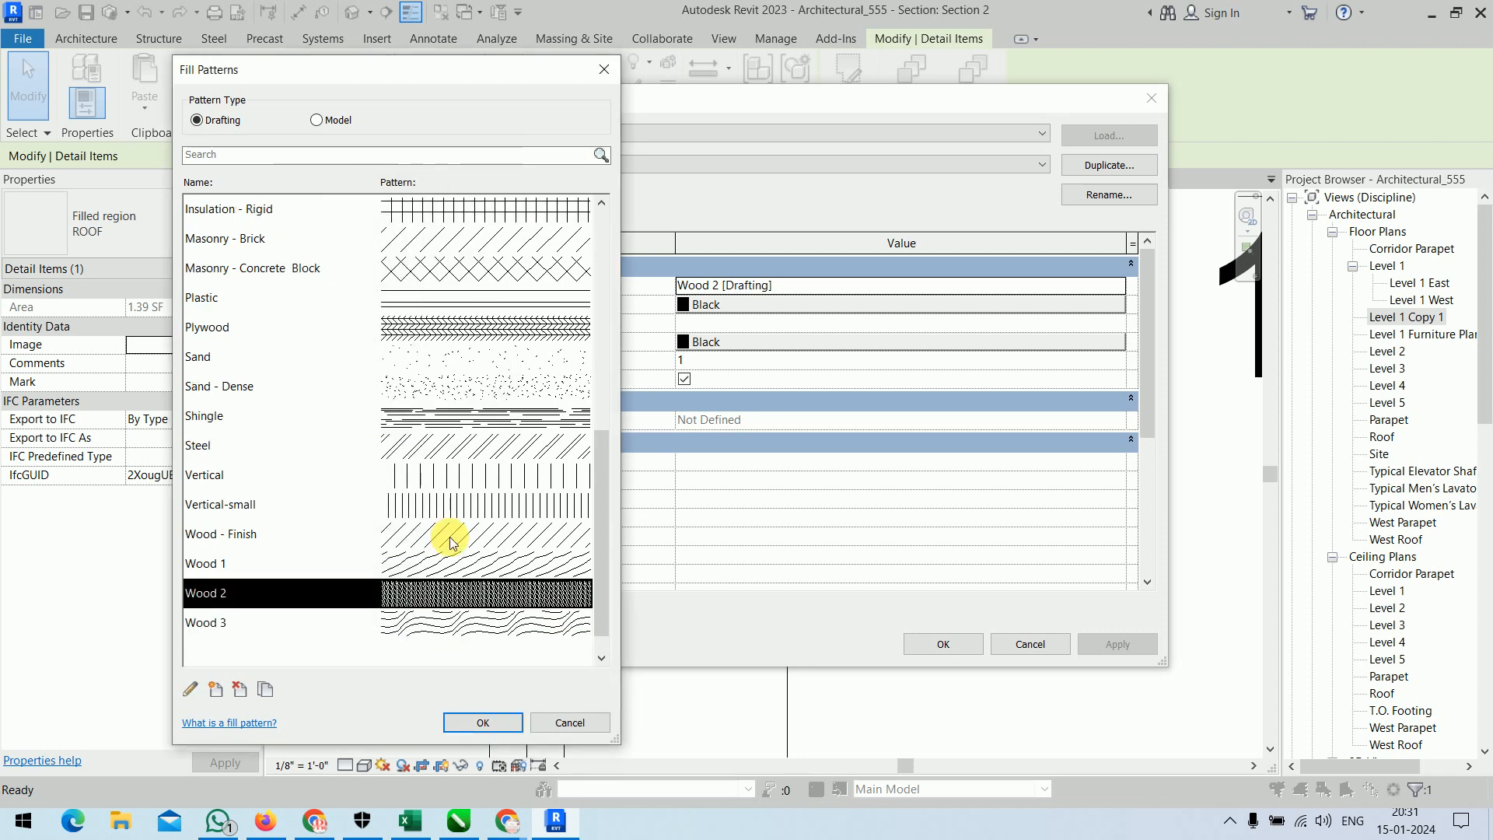
pyautogui.click(496, 725)
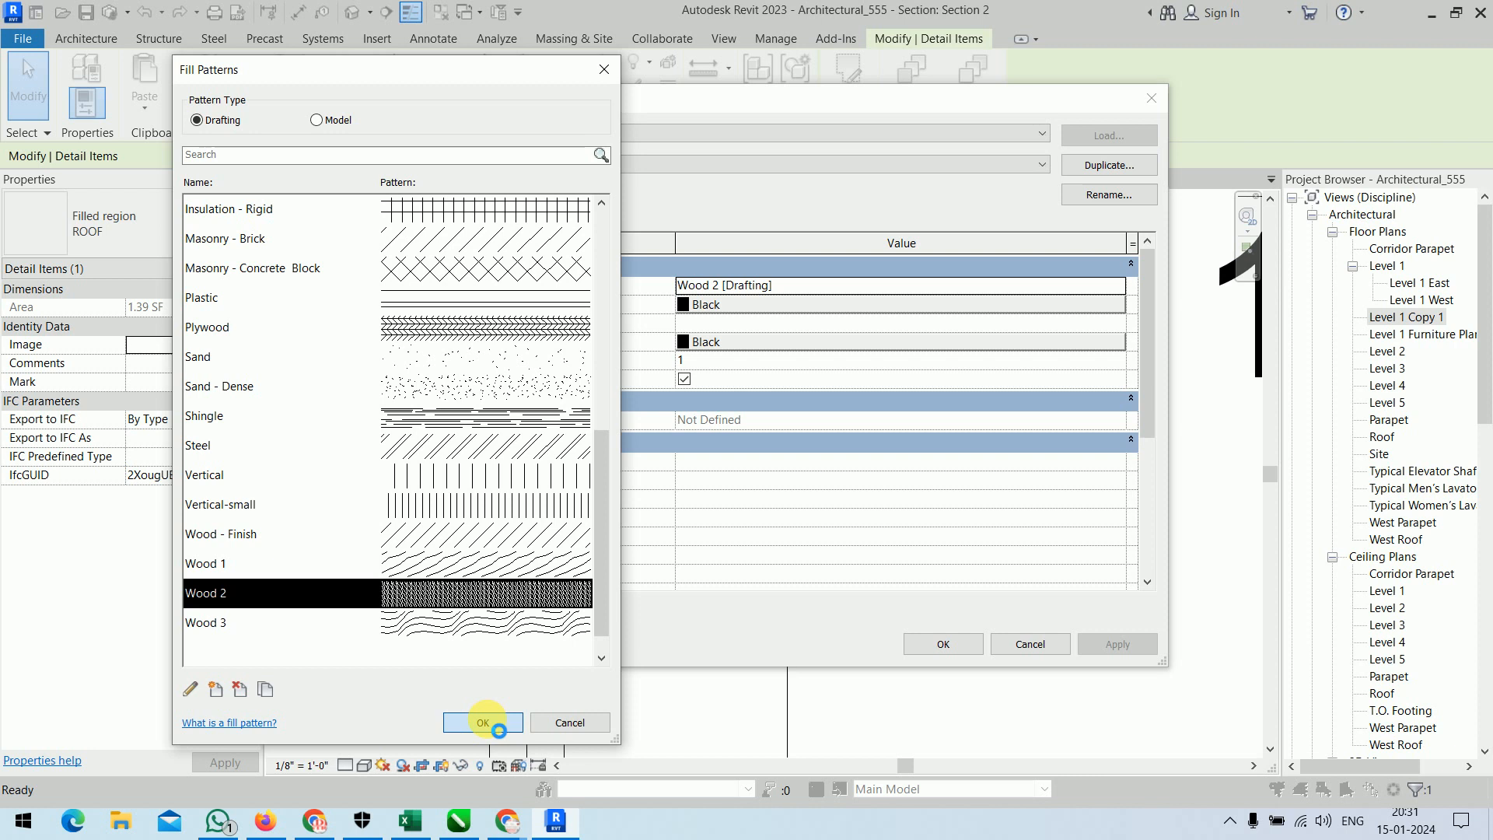
pyautogui.click(942, 644)
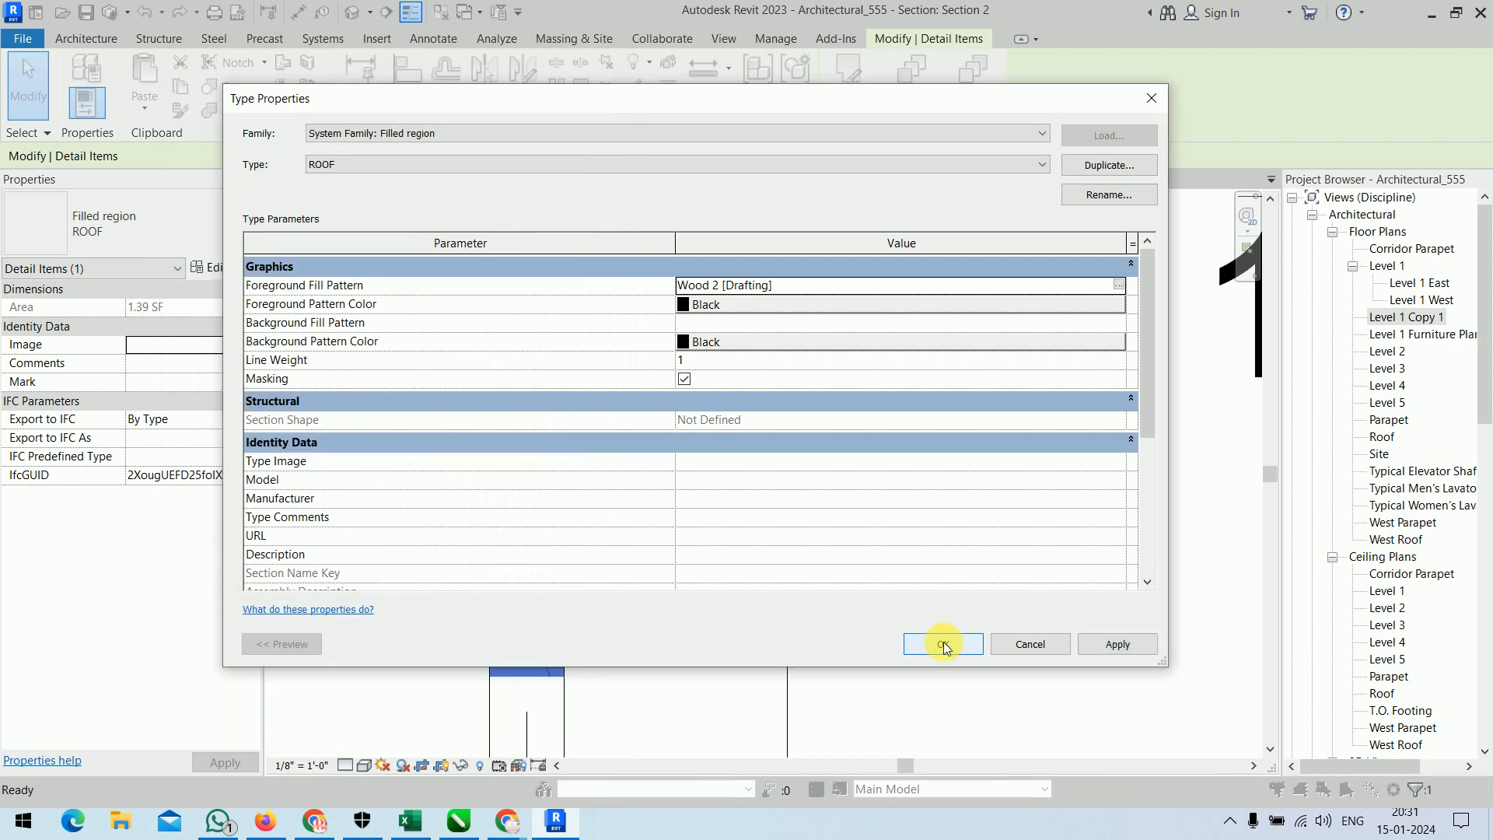
pyautogui.click(943, 643)
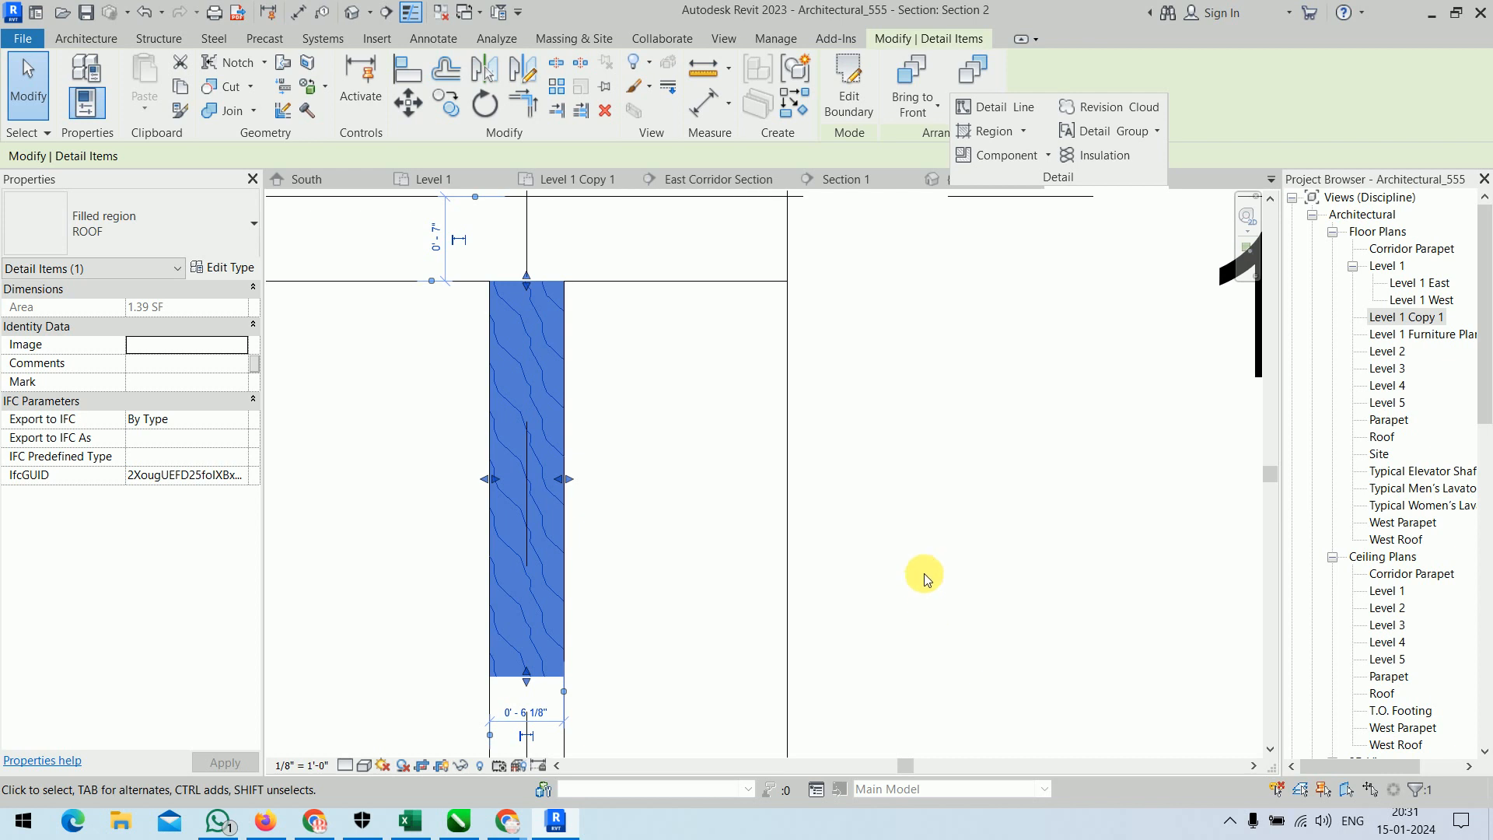
pyautogui.click(925, 575)
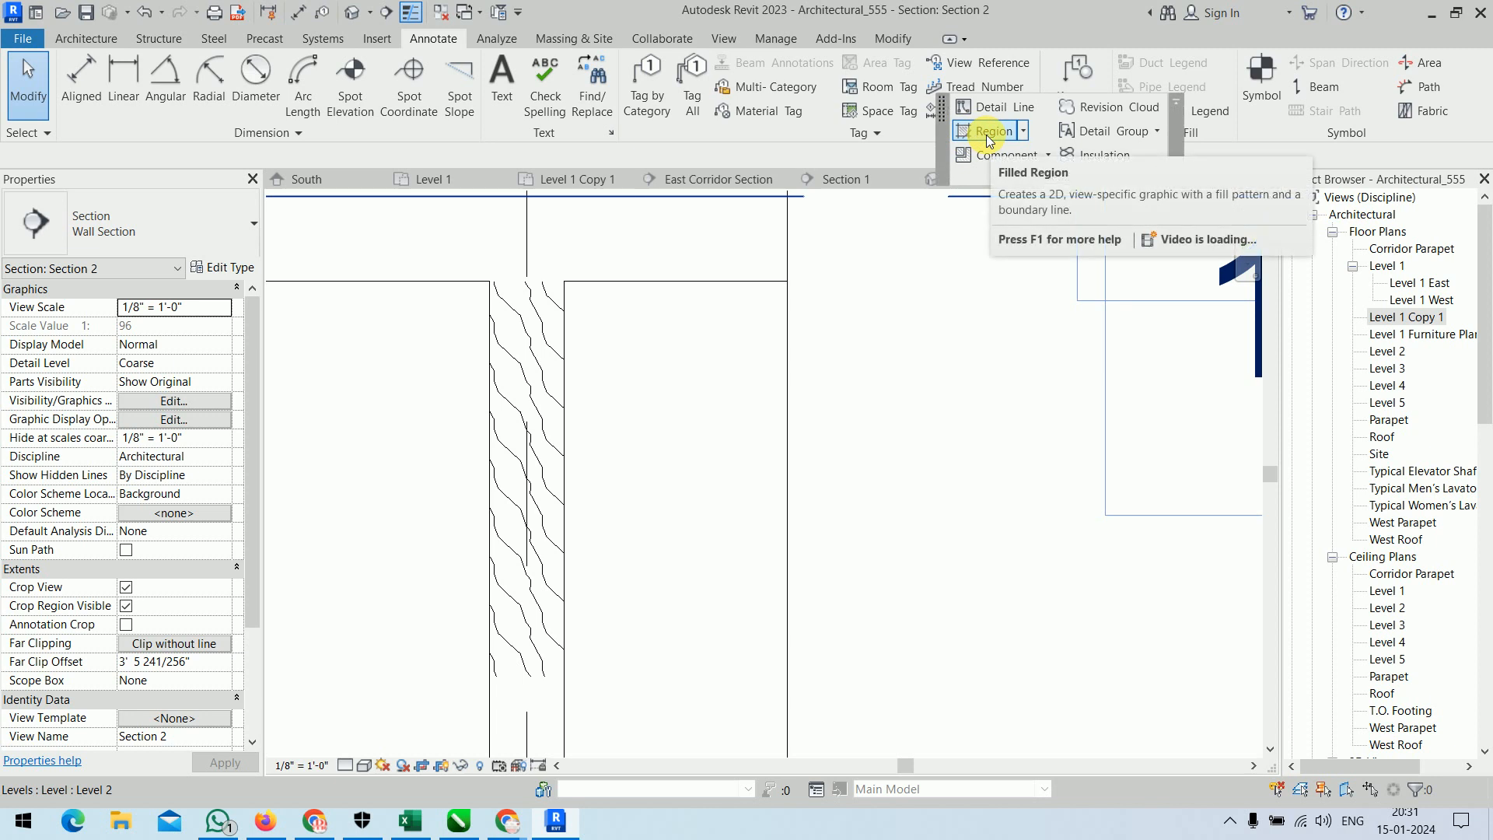
# Examine the region tool's variants and the host layer orientation options of the filled region's Wood 2 pattern.
pyautogui.click(1024, 132)
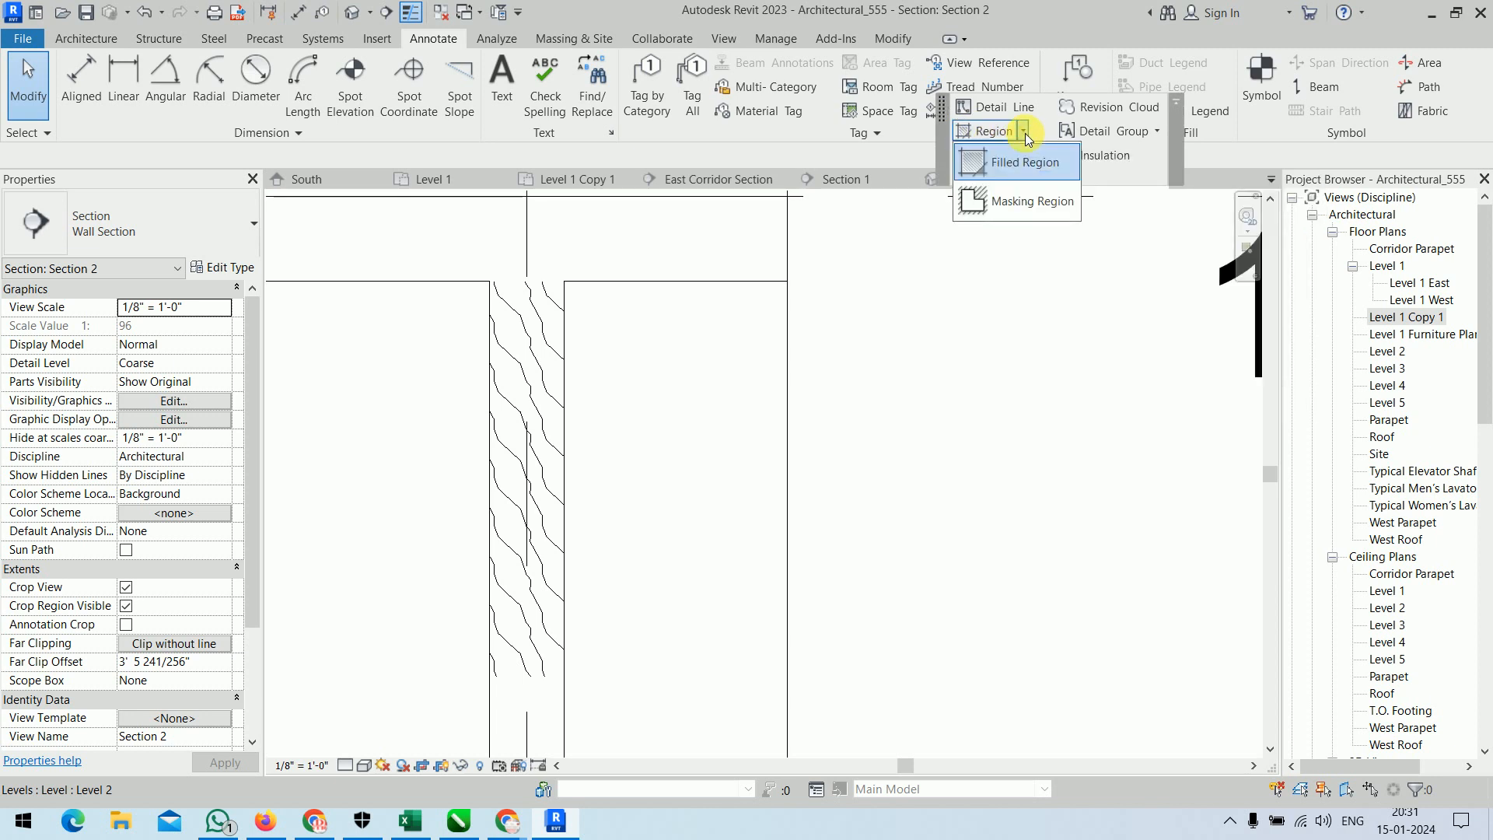
pyautogui.click(1024, 133)
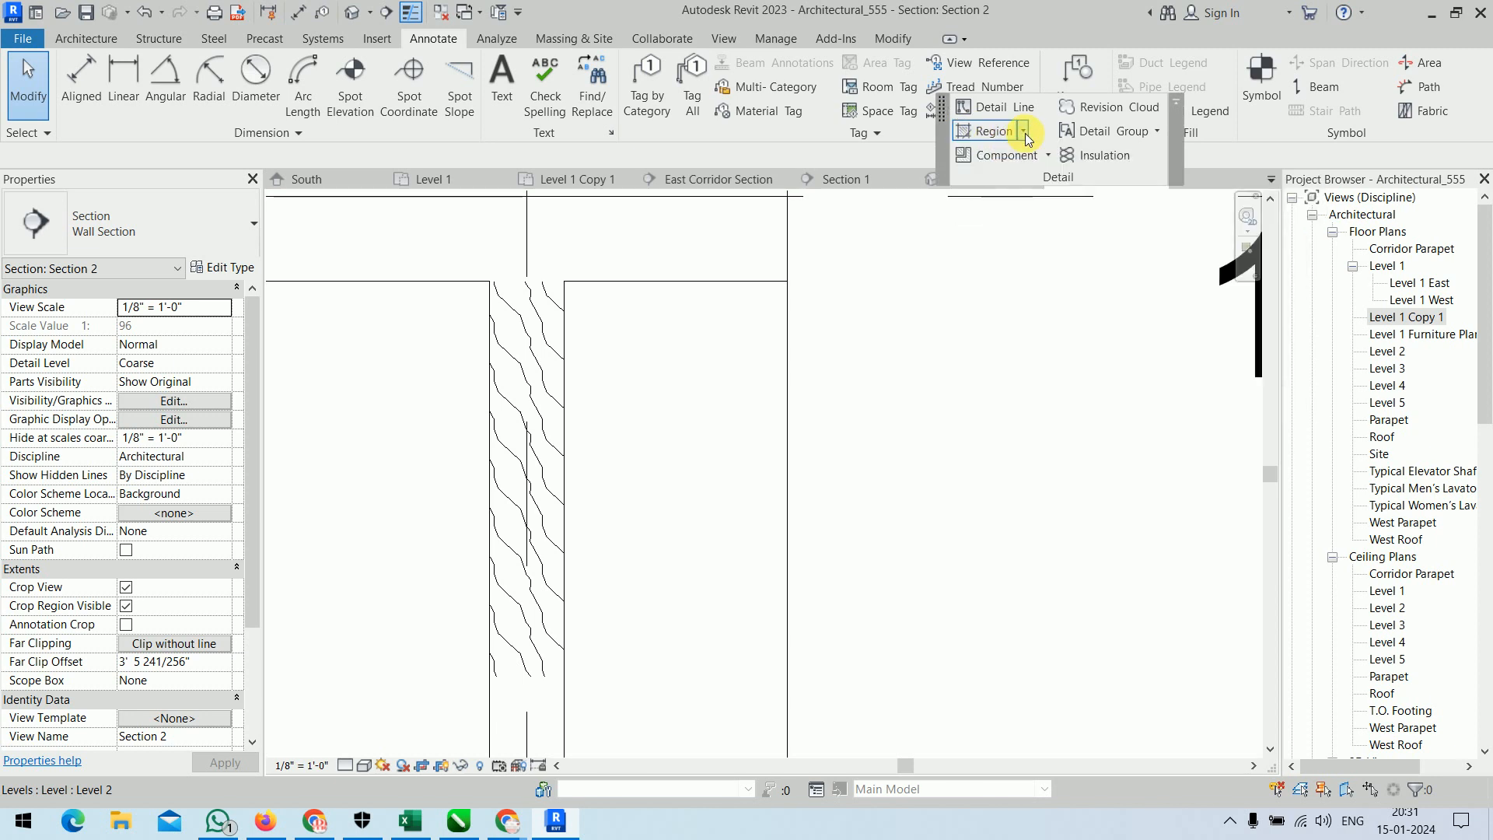
pyautogui.click(522, 366)
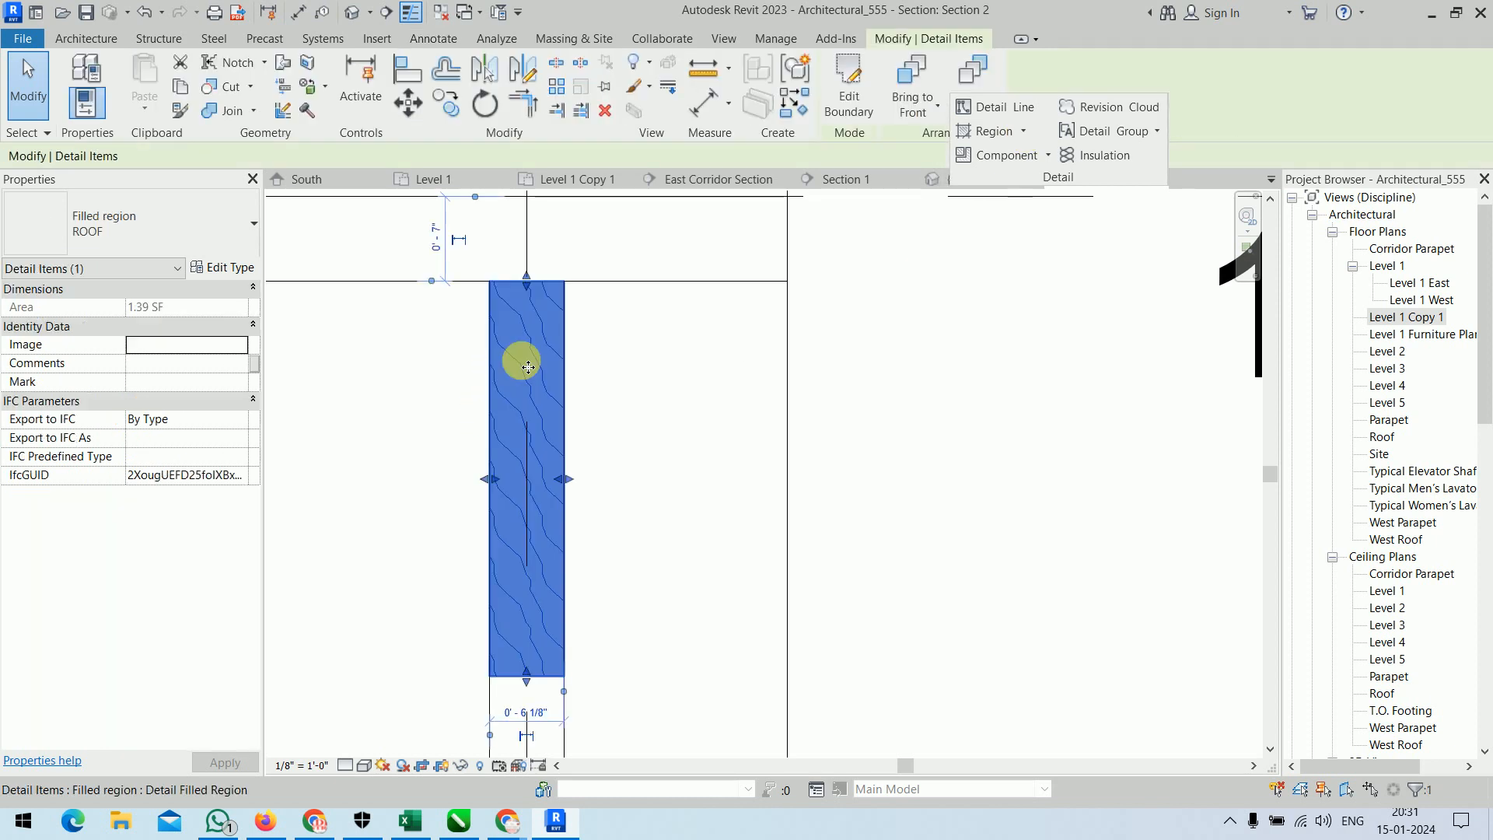
pyautogui.click(218, 269)
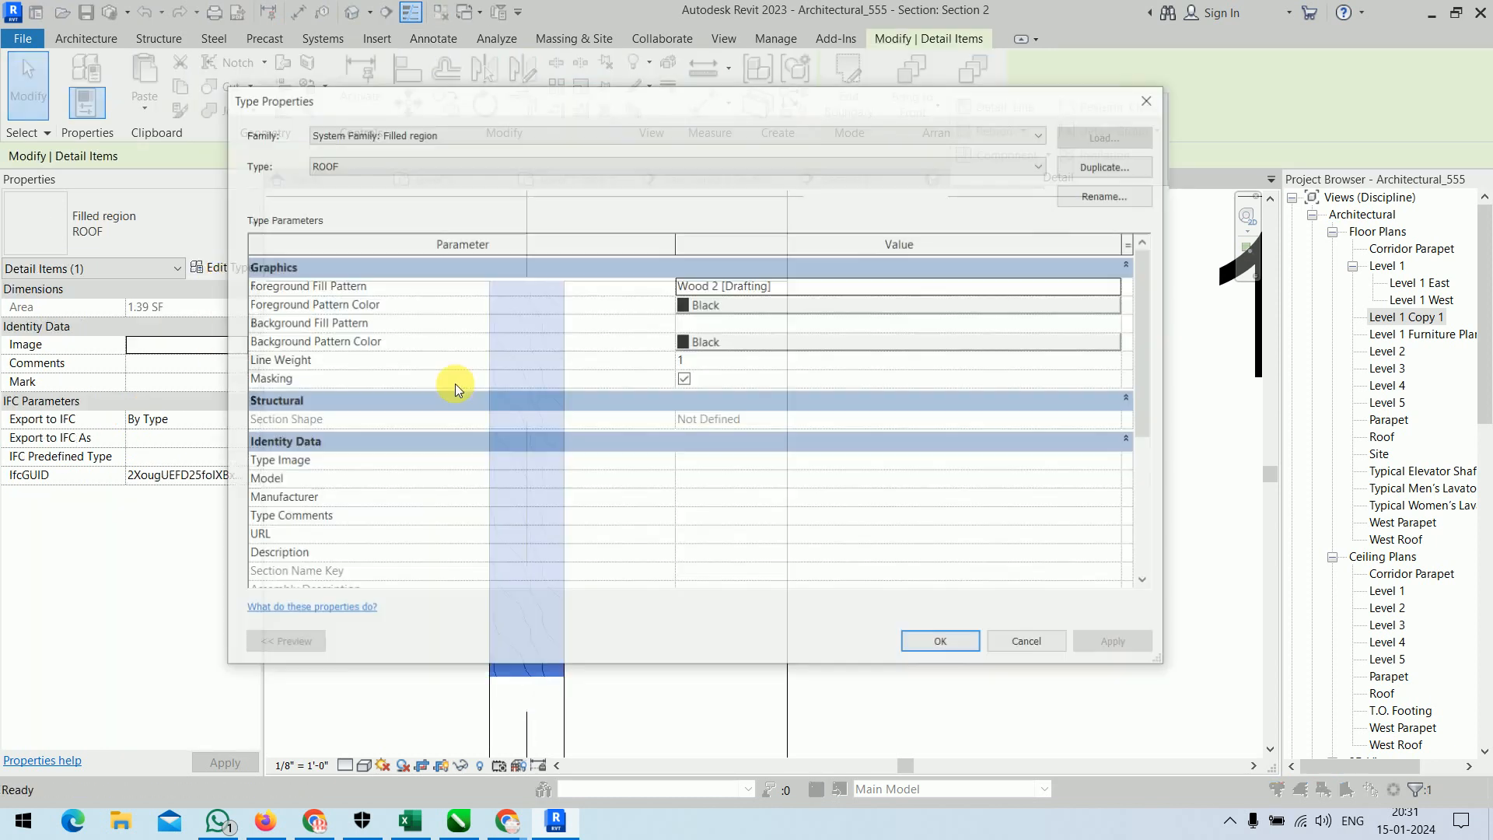
pyautogui.click(1122, 285)
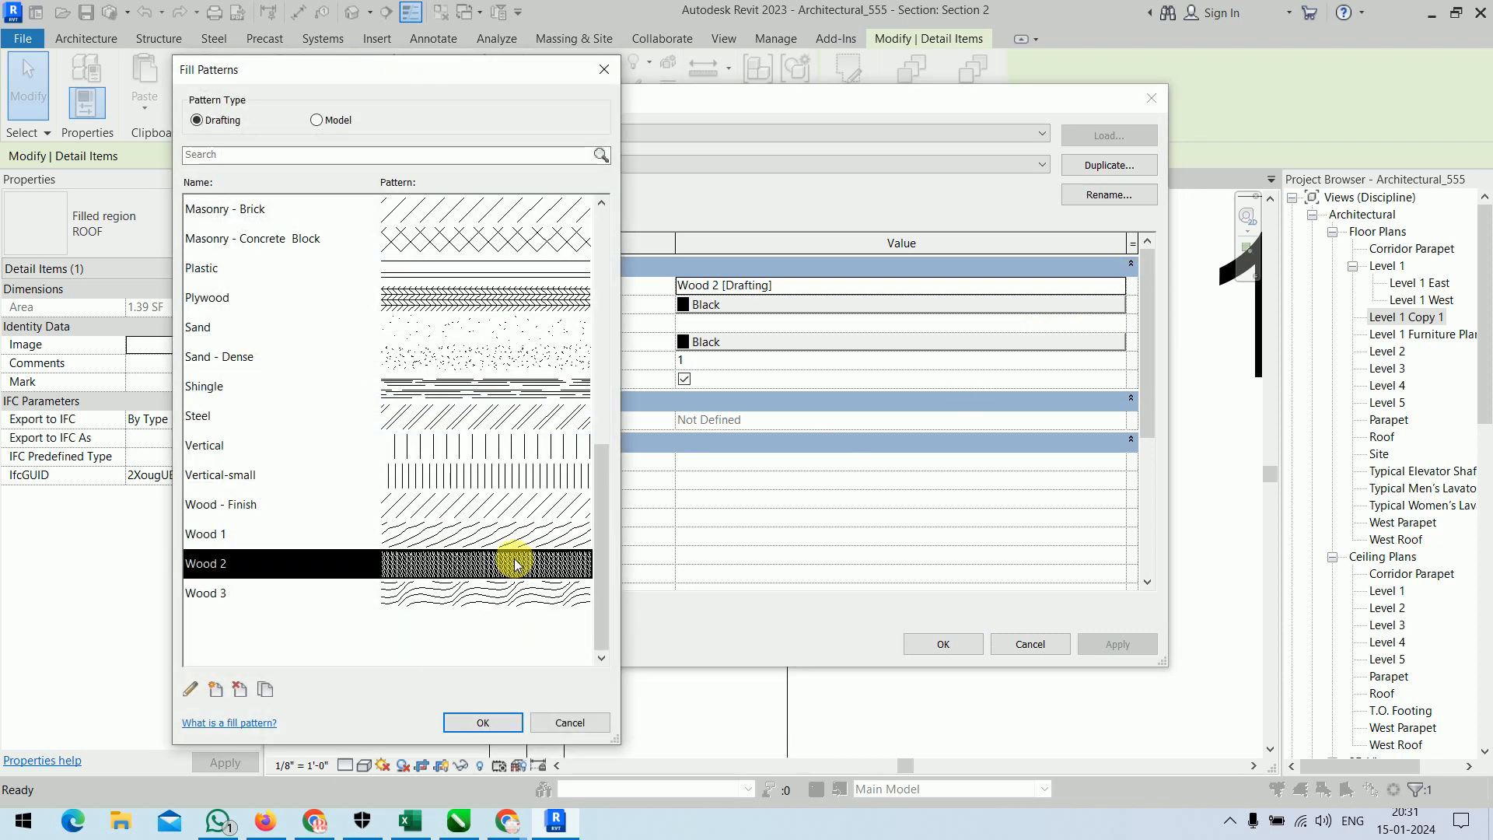
pyautogui.click(190, 689)
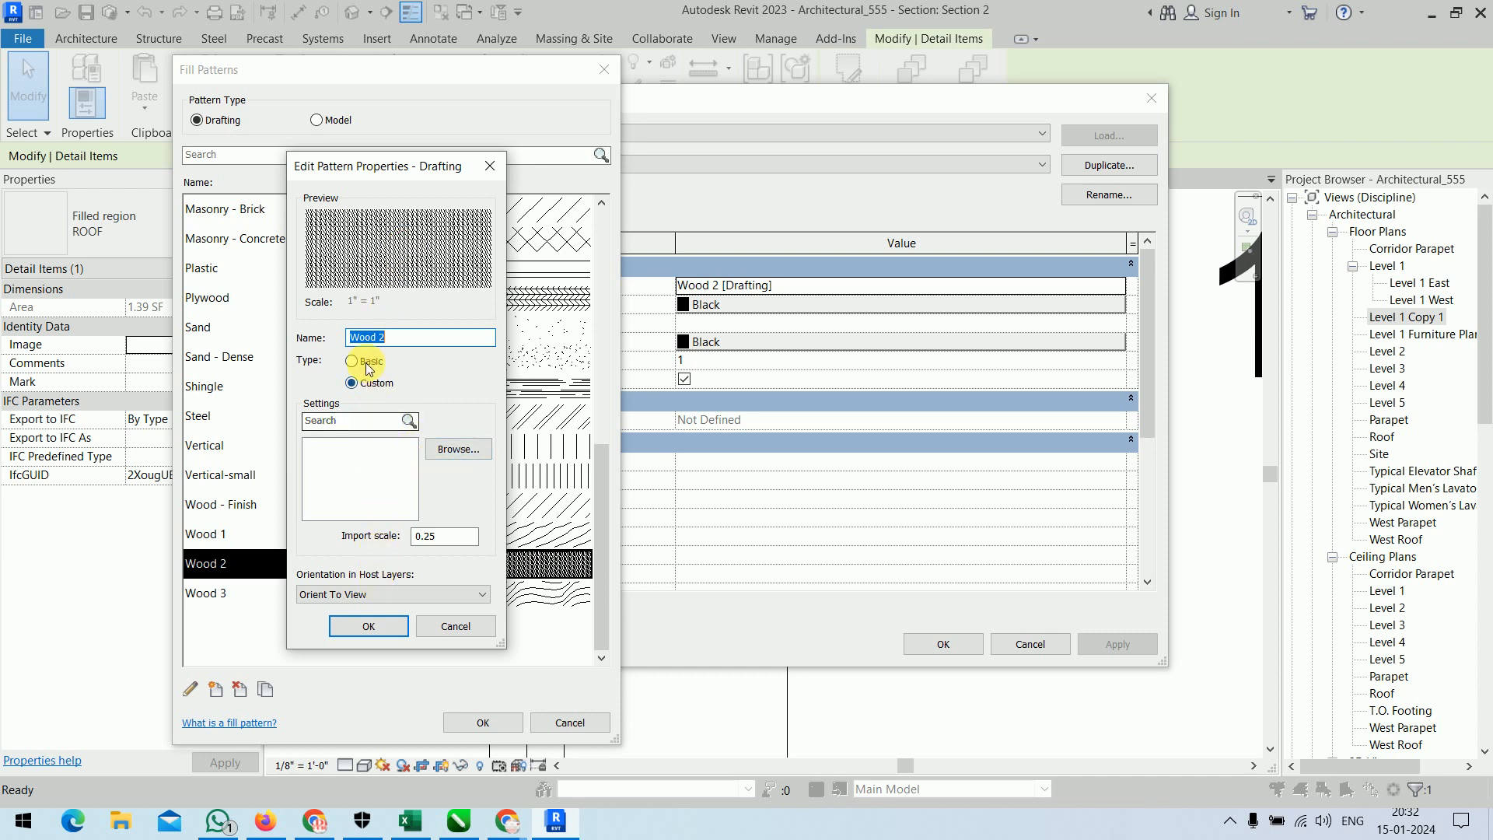
pyautogui.click(399, 594)
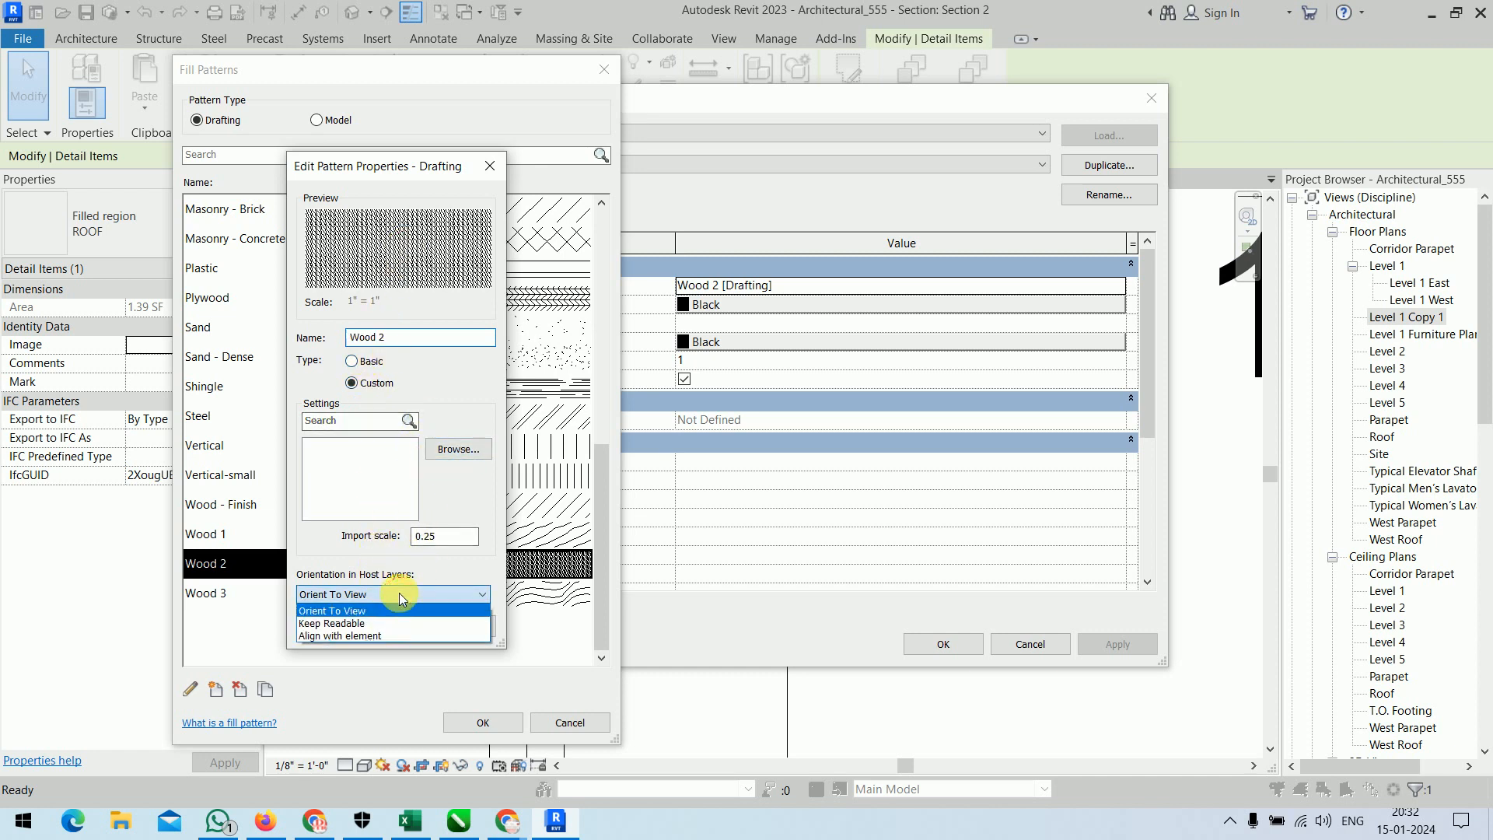
pyautogui.click(399, 593)
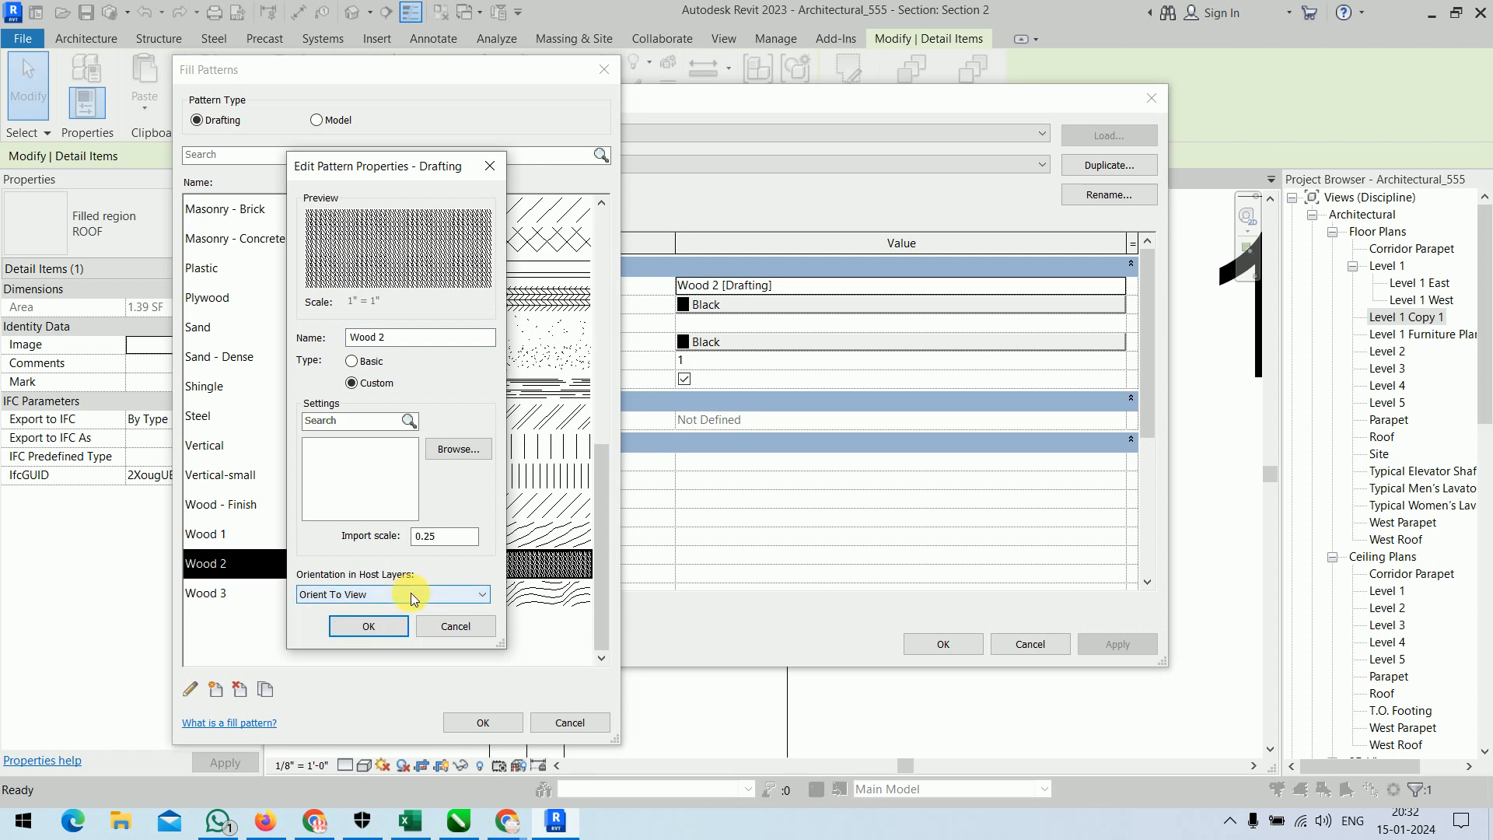
pyautogui.click(460, 627)
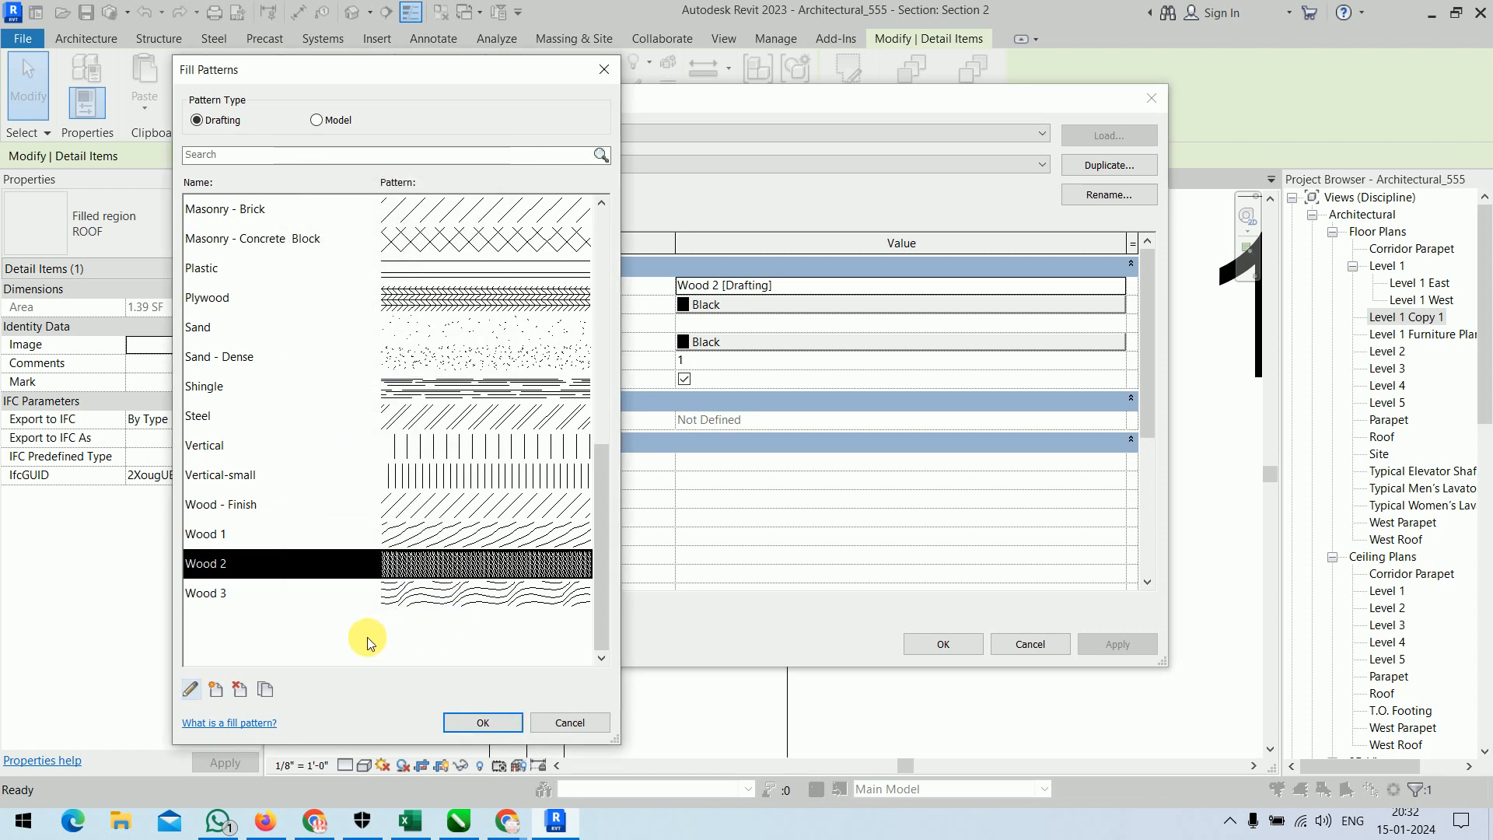
# Examine the new fill pattern settings and compare the Basic and Custom definitions for Wood 2, discarding any changes.
pyautogui.click(215, 689)
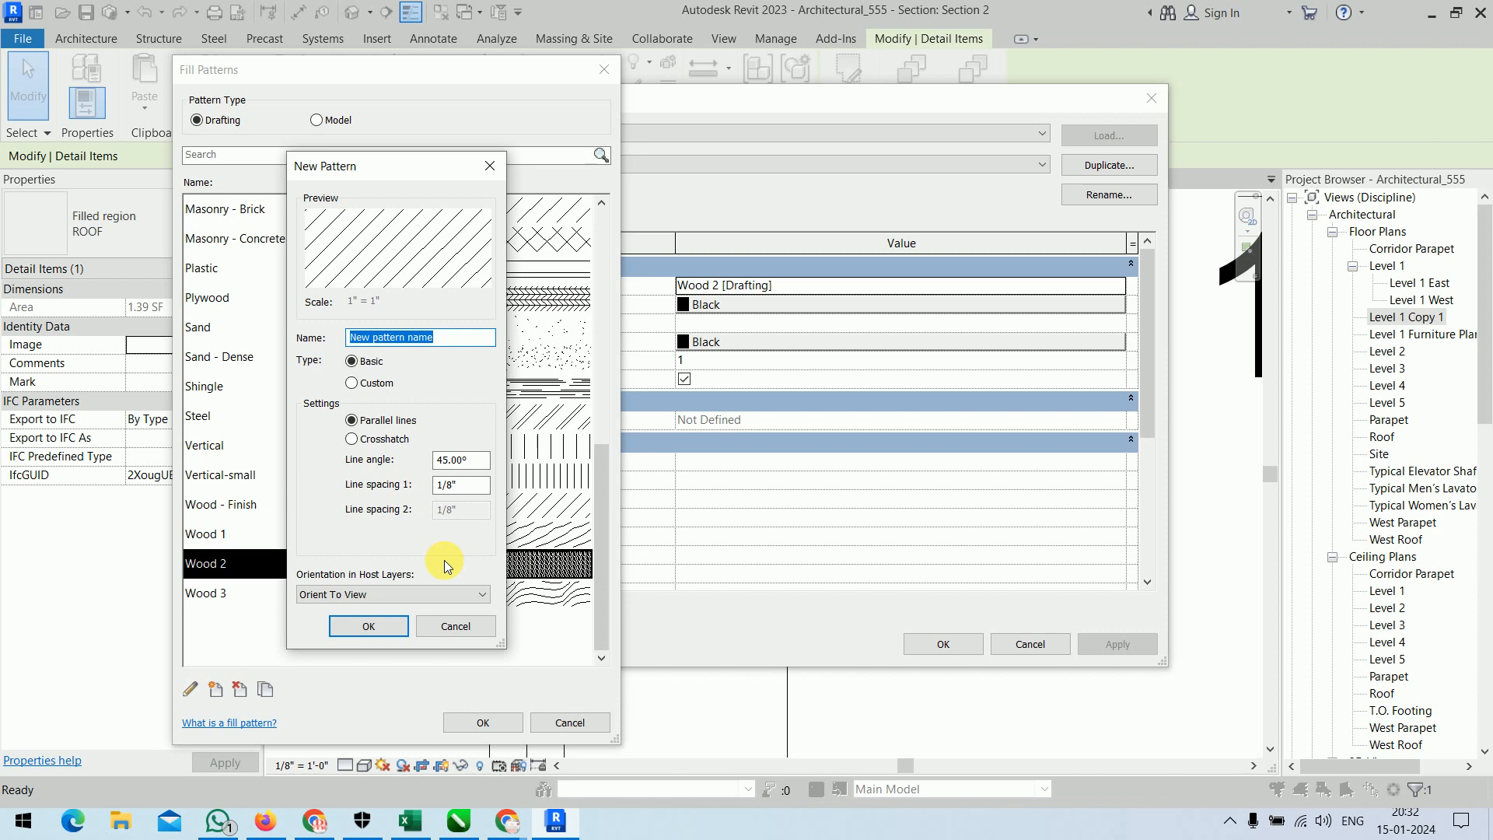
pyautogui.click(453, 626)
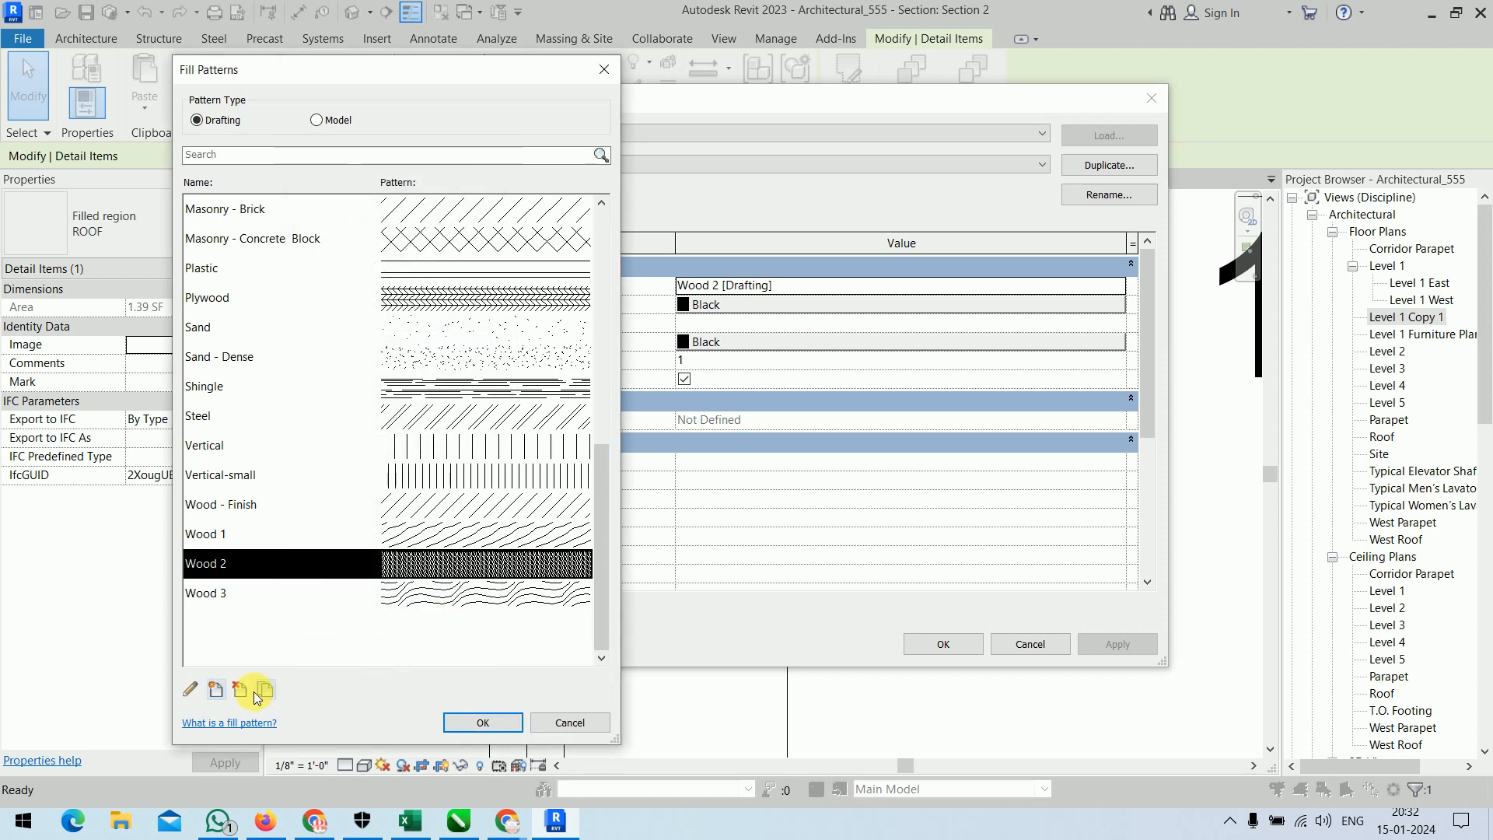
pyautogui.click(196, 691)
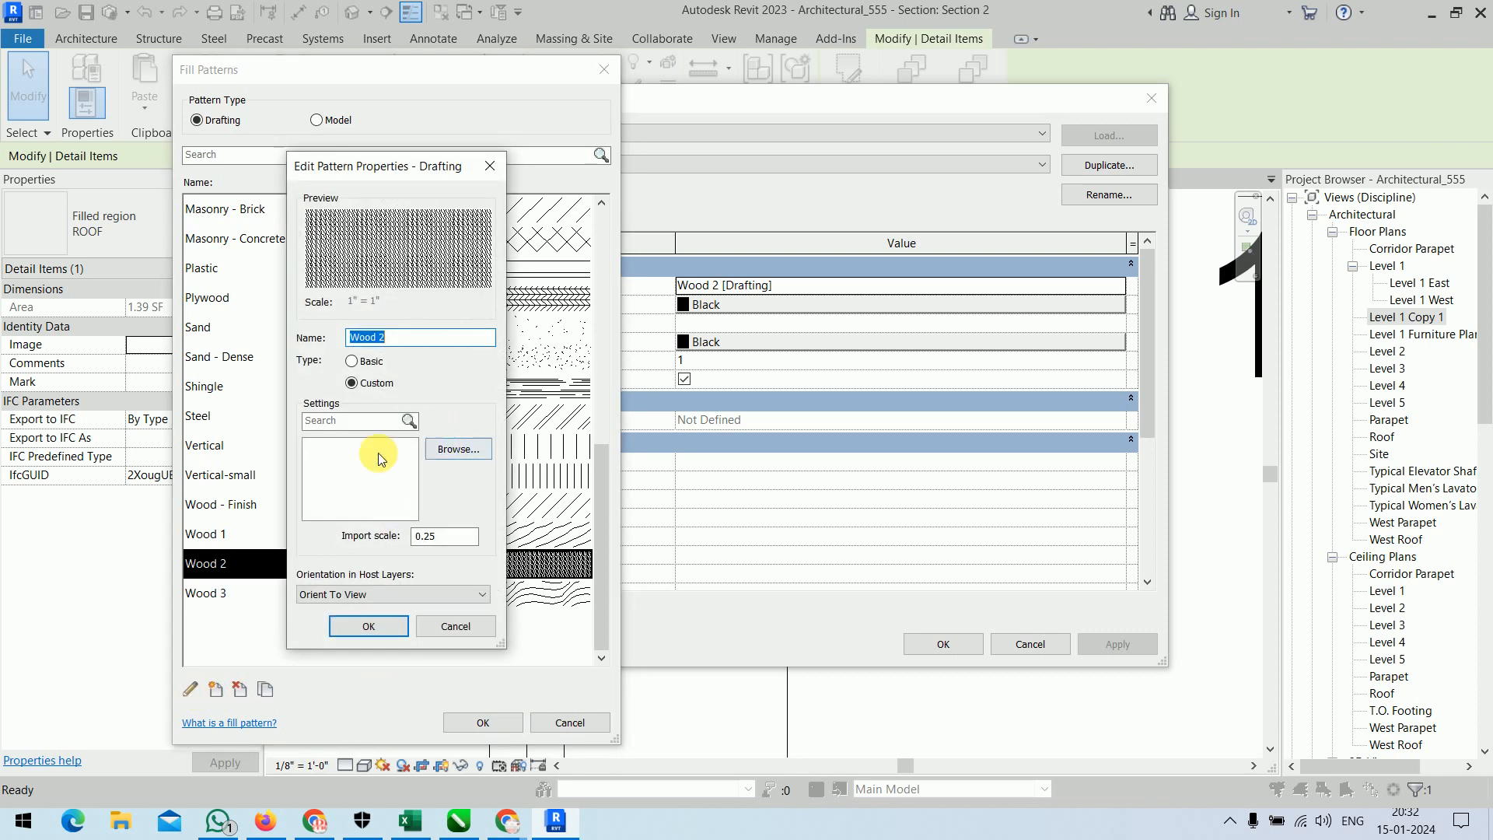
pyautogui.click(381, 360)
pyautogui.click(380, 360)
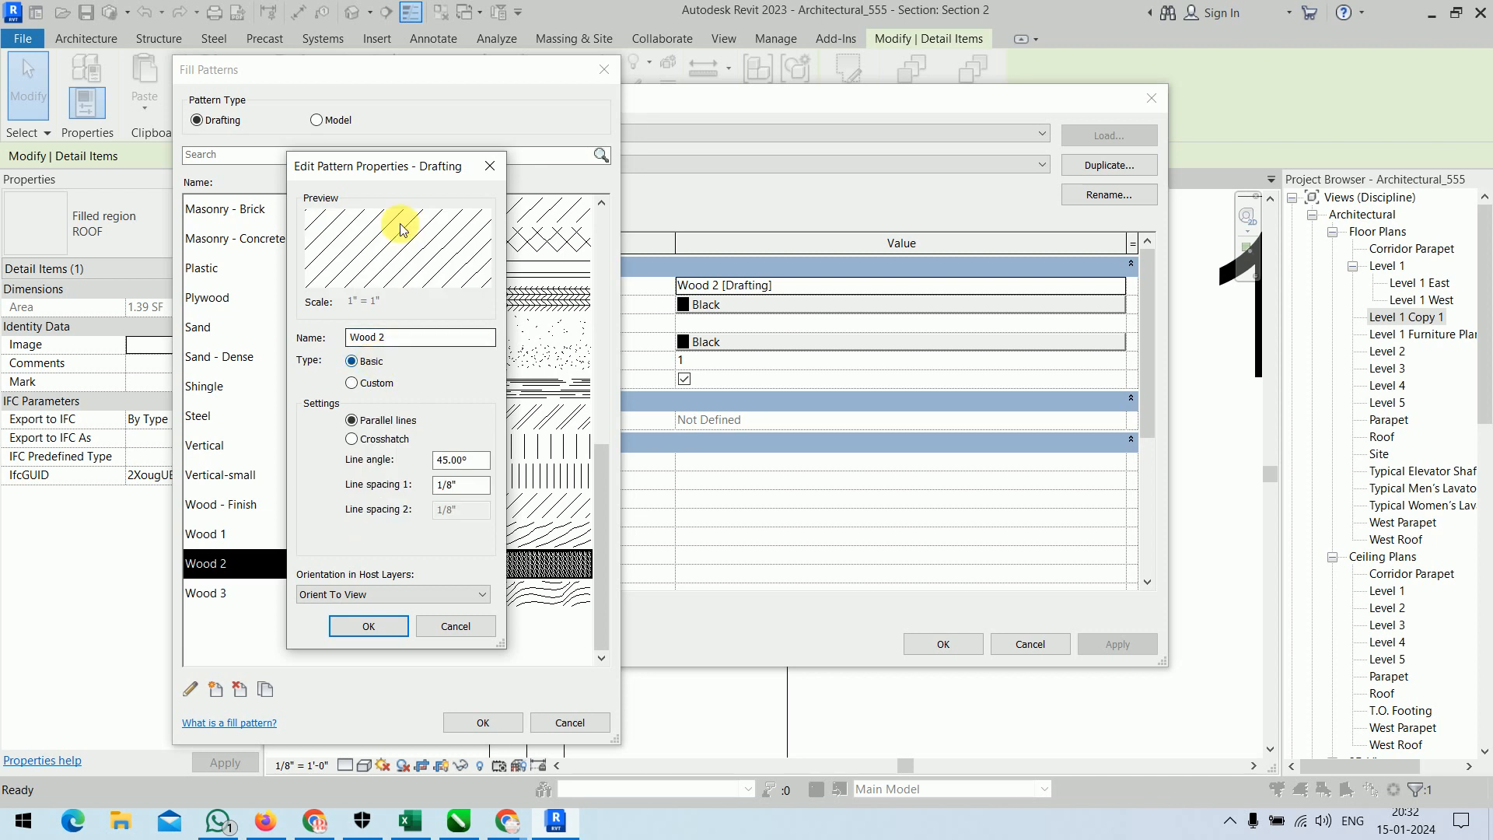
pyautogui.click(381, 382)
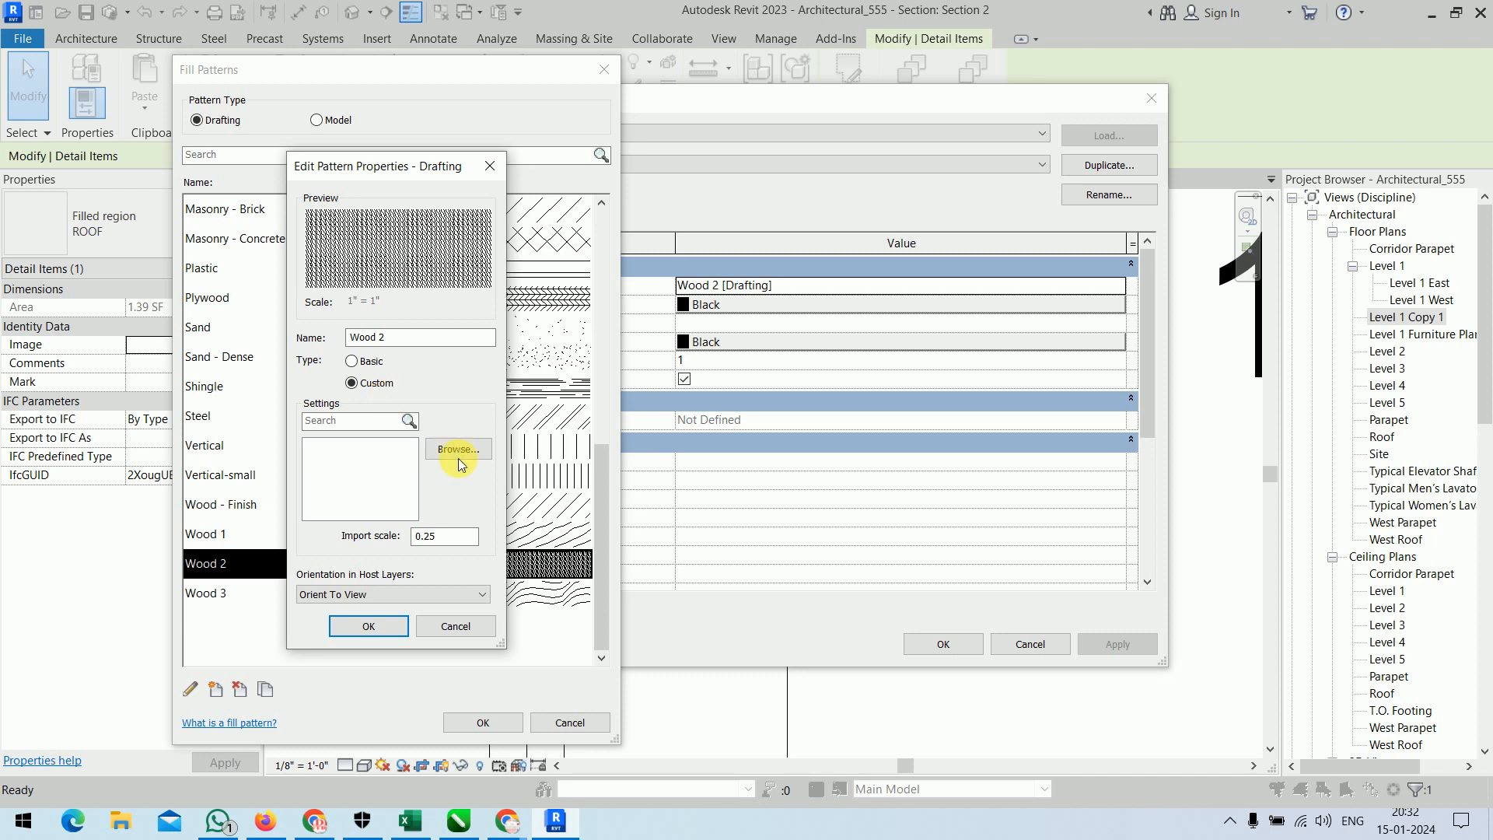
pyautogui.click(446, 635)
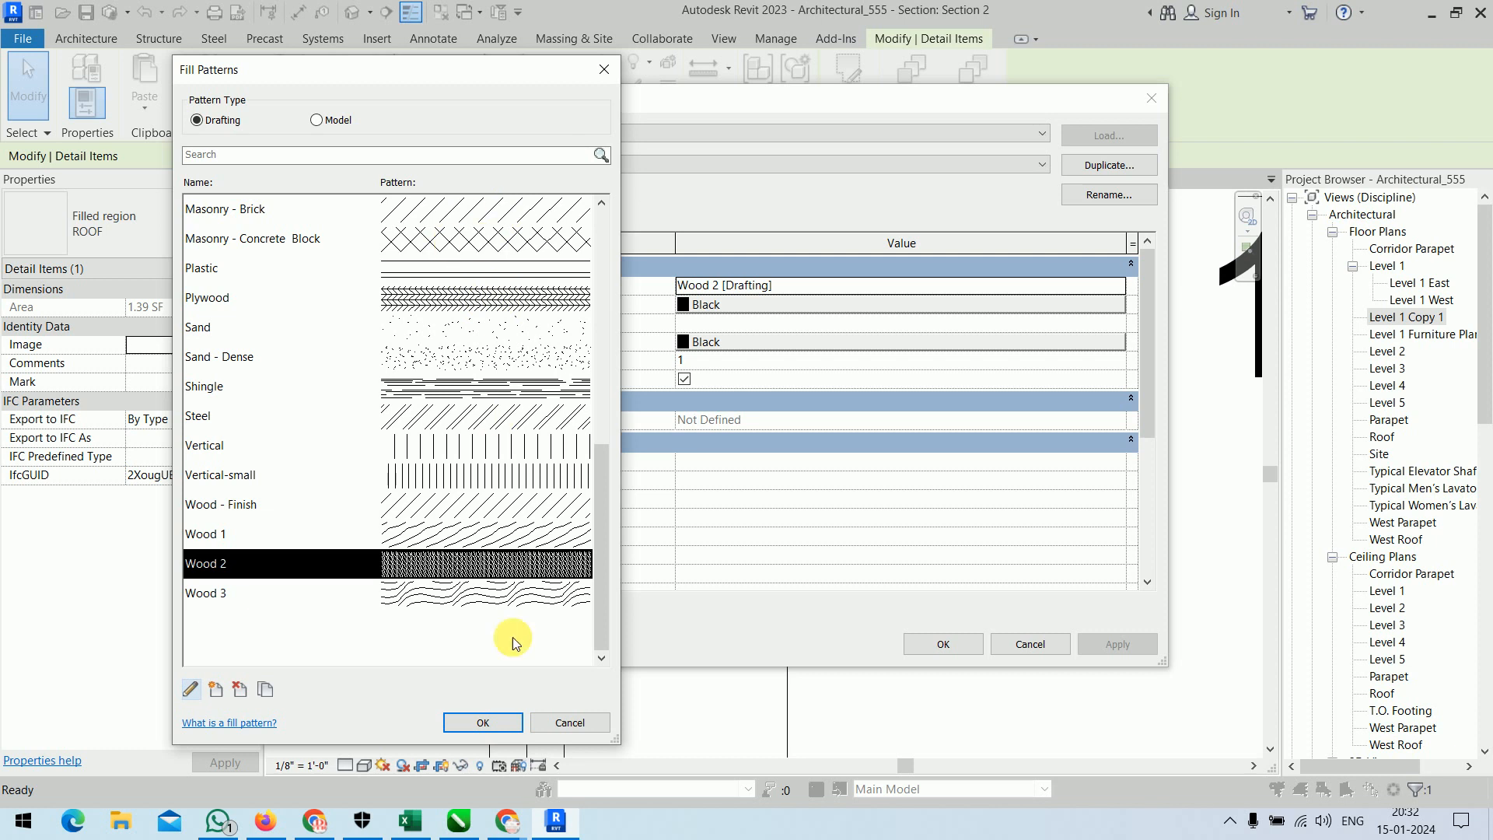
pyautogui.click(548, 719)
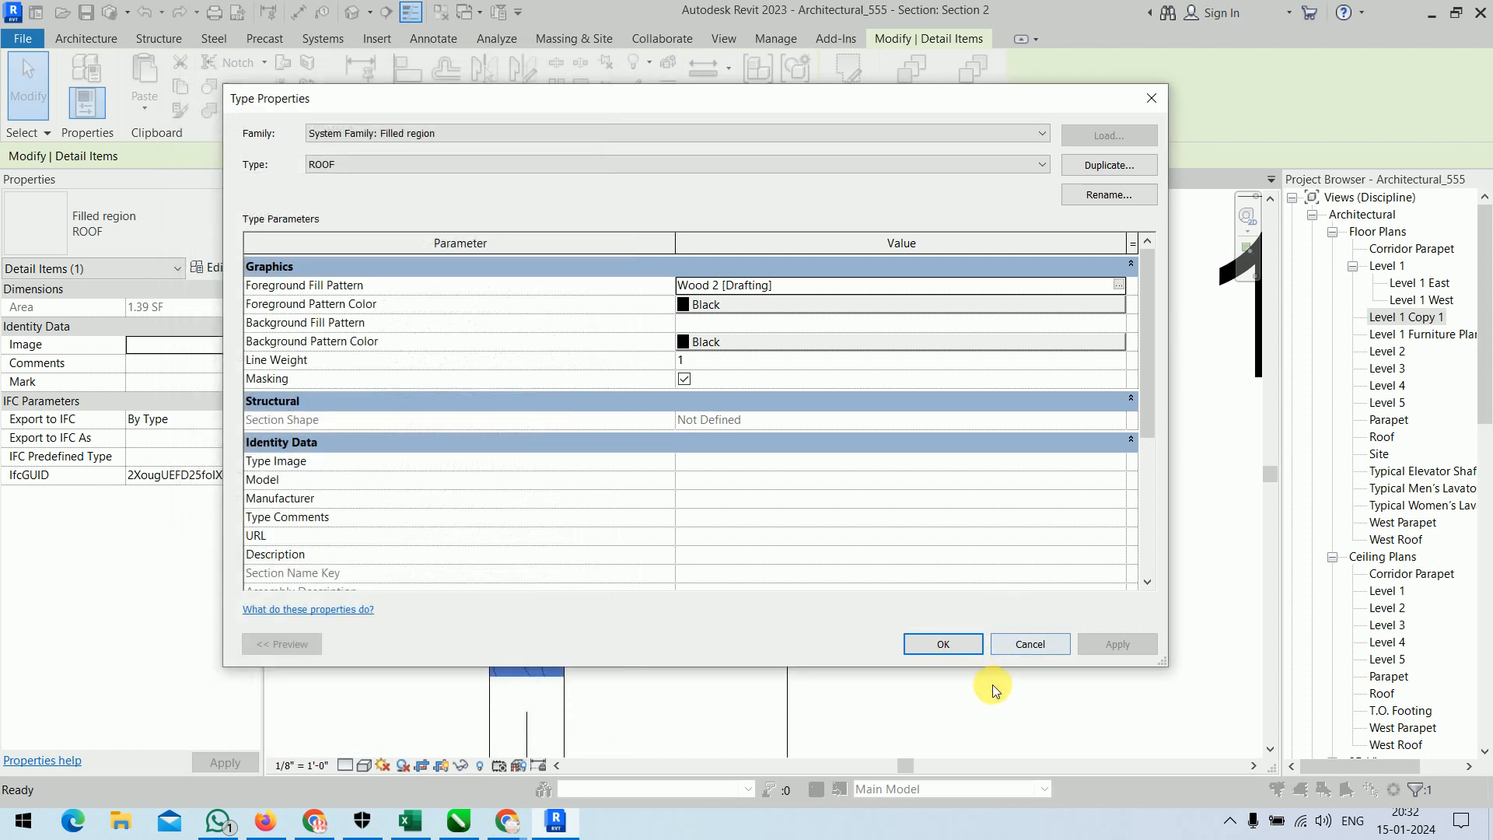
# Accept the ROOF filled region's type properties and leave the region deselected.
pyautogui.click(962, 642)
pyautogui.click(967, 523)
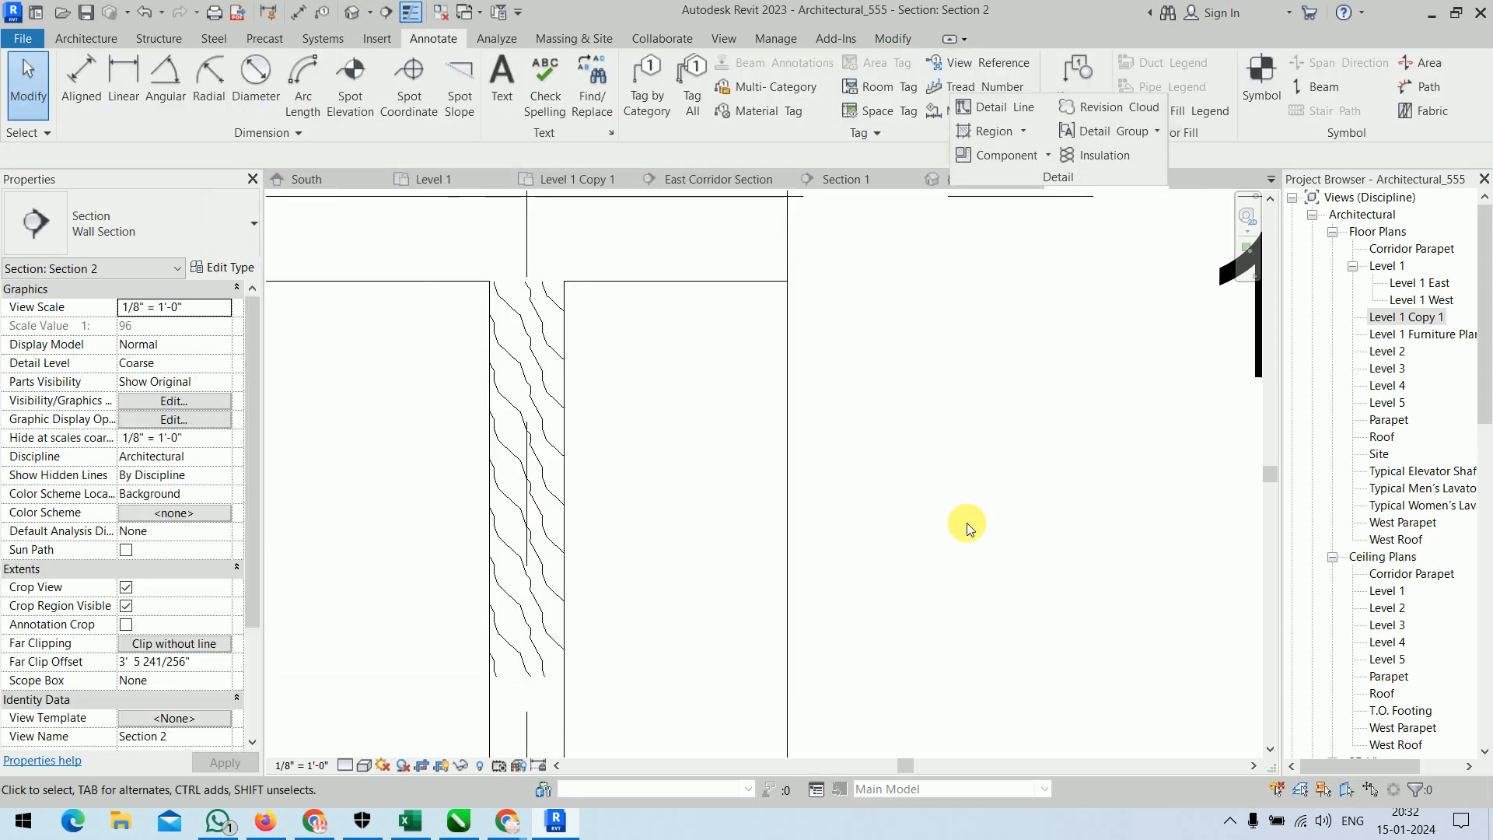
pyautogui.click(525, 369)
pyautogui.click(1089, 362)
# Draw a rectangular masking region about 3" wide and 1'-8" high over the middle of the wall's wood fill.
pyautogui.click(1022, 131)
pyautogui.click(1031, 201)
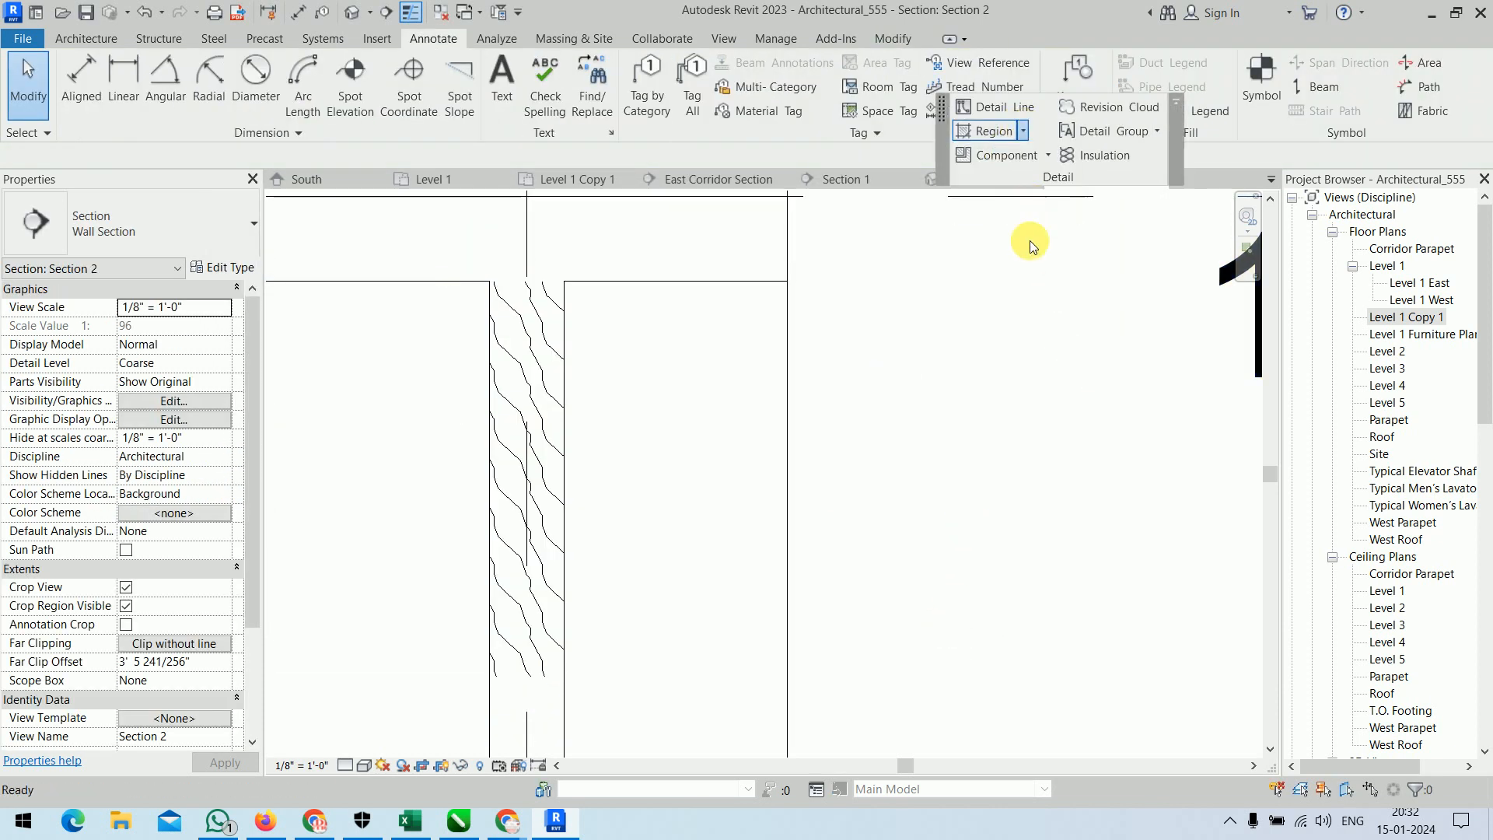
pyautogui.click(901, 67)
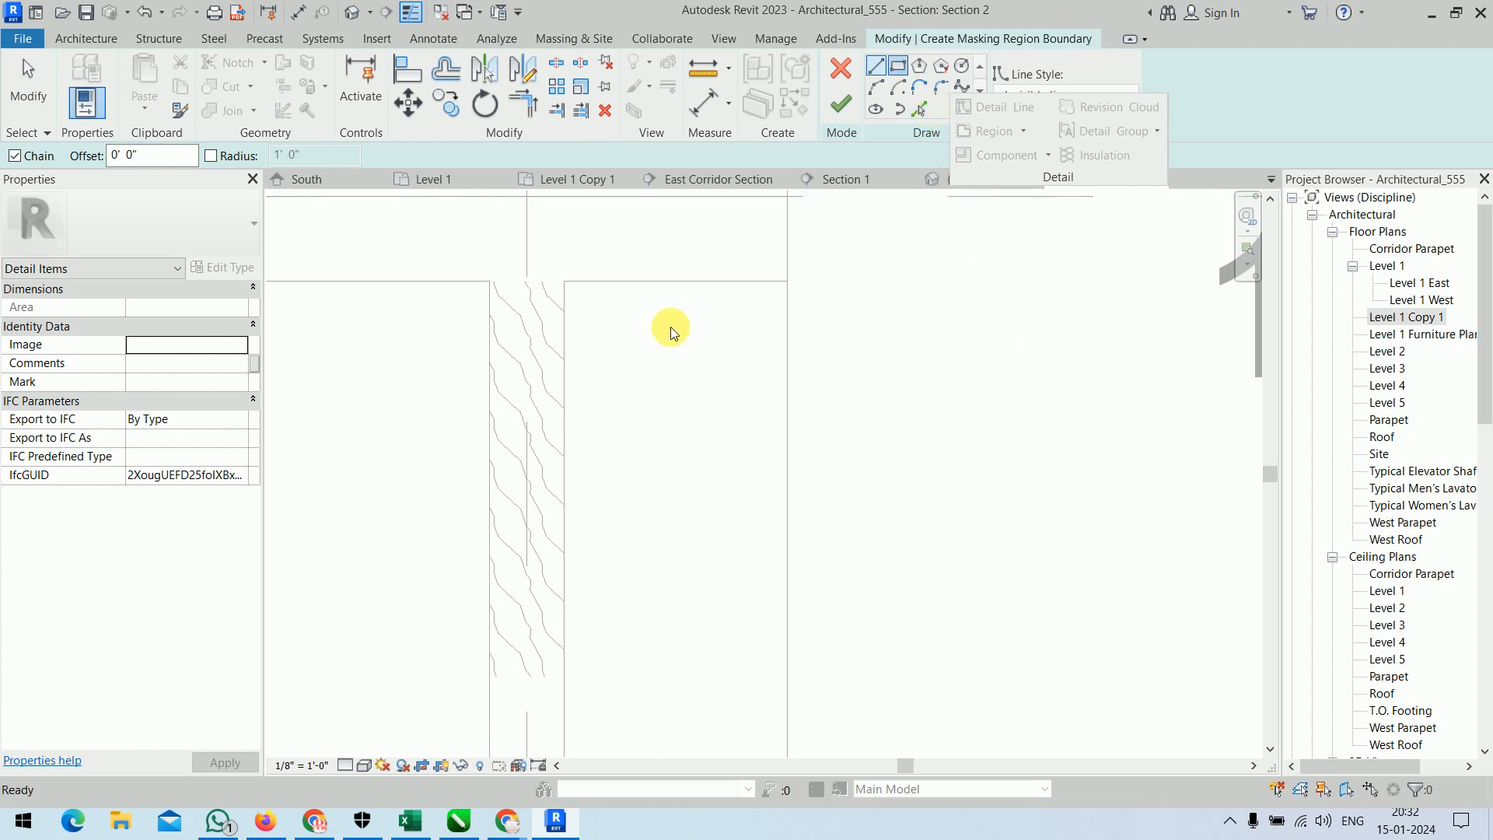
pyautogui.click(506, 359)
pyautogui.click(542, 600)
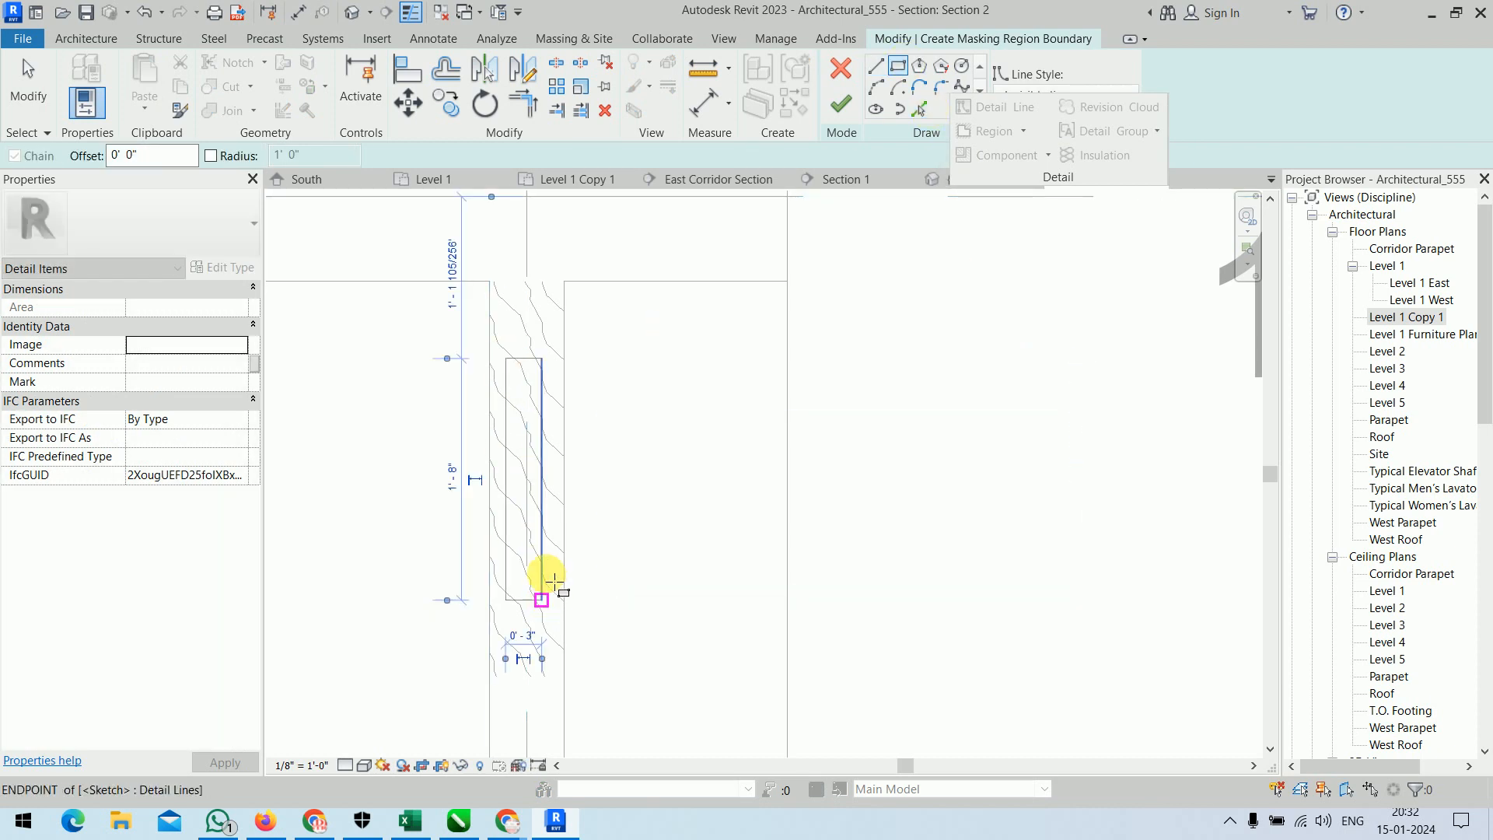
pyautogui.click(835, 109)
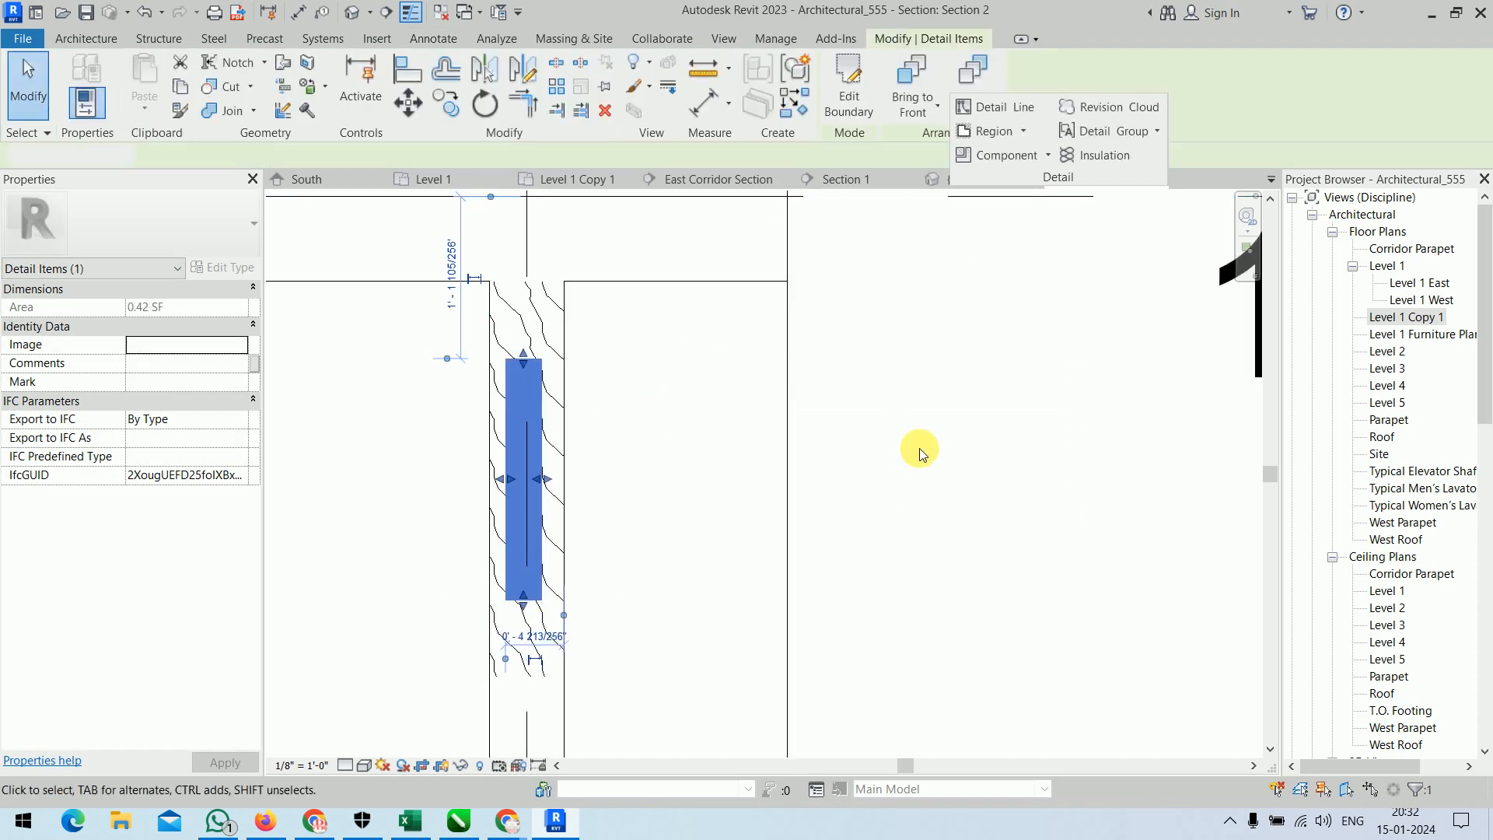
pyautogui.click(919, 449)
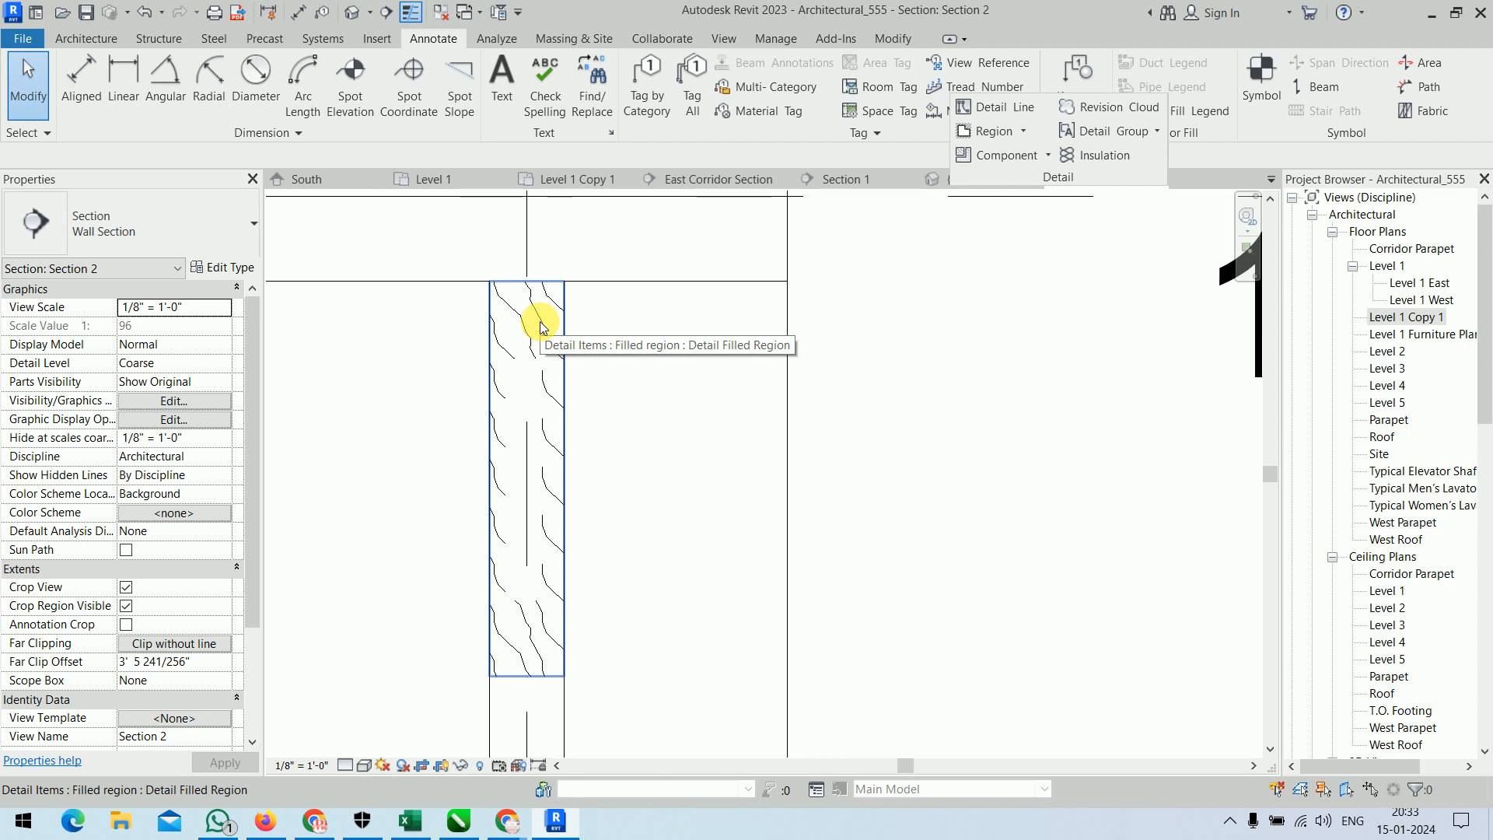
pyautogui.click(534, 427)
pyautogui.click(1007, 434)
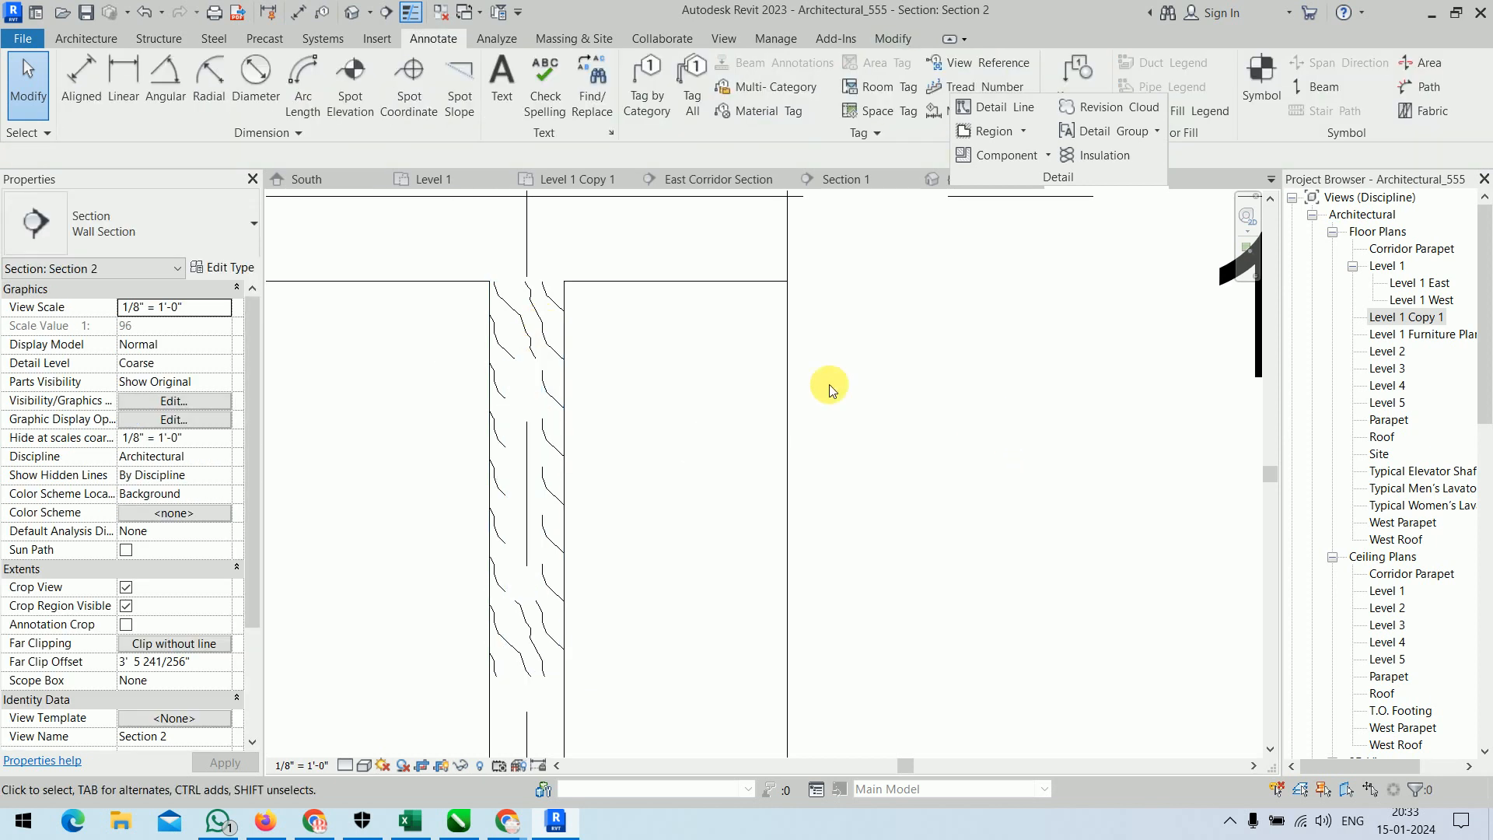
pyautogui.click(1024, 130)
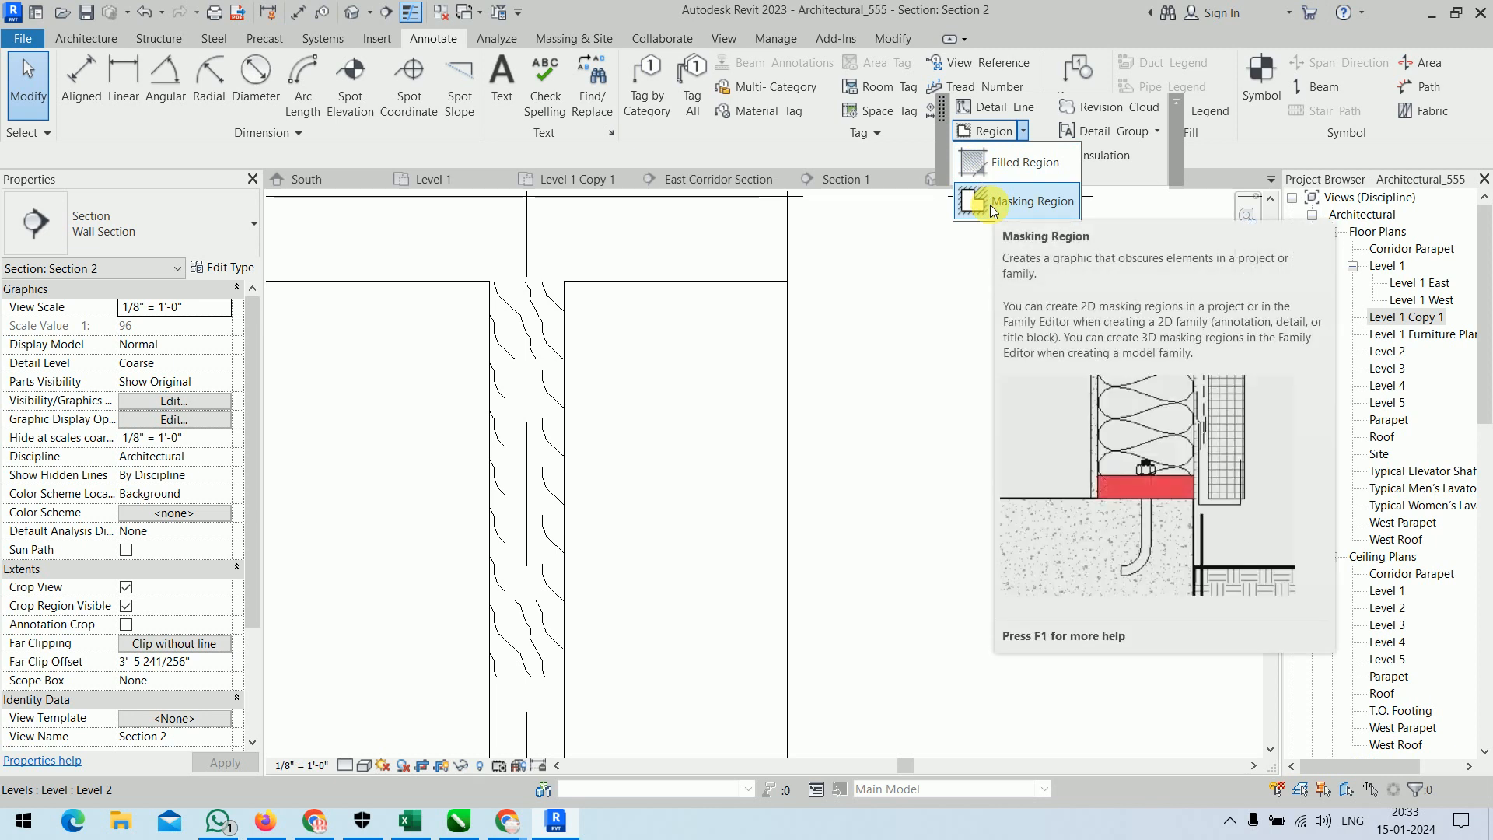
pyautogui.click(961, 330)
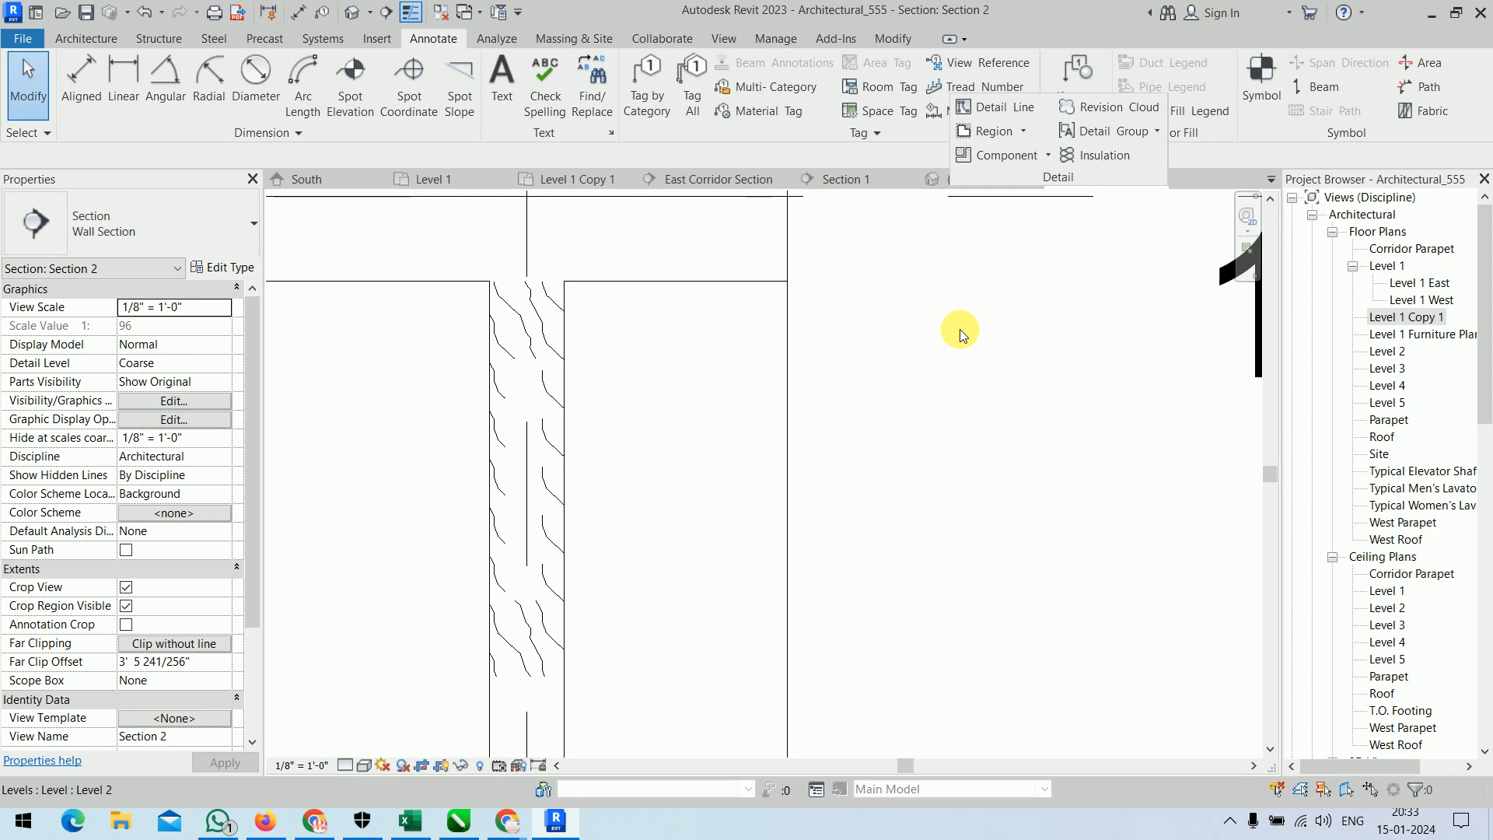
# Place an A307 Lag_Bolt-Side 3/4" detail component horizontally through the wall, near the upper end of the masked area.
pyautogui.click(1046, 157)
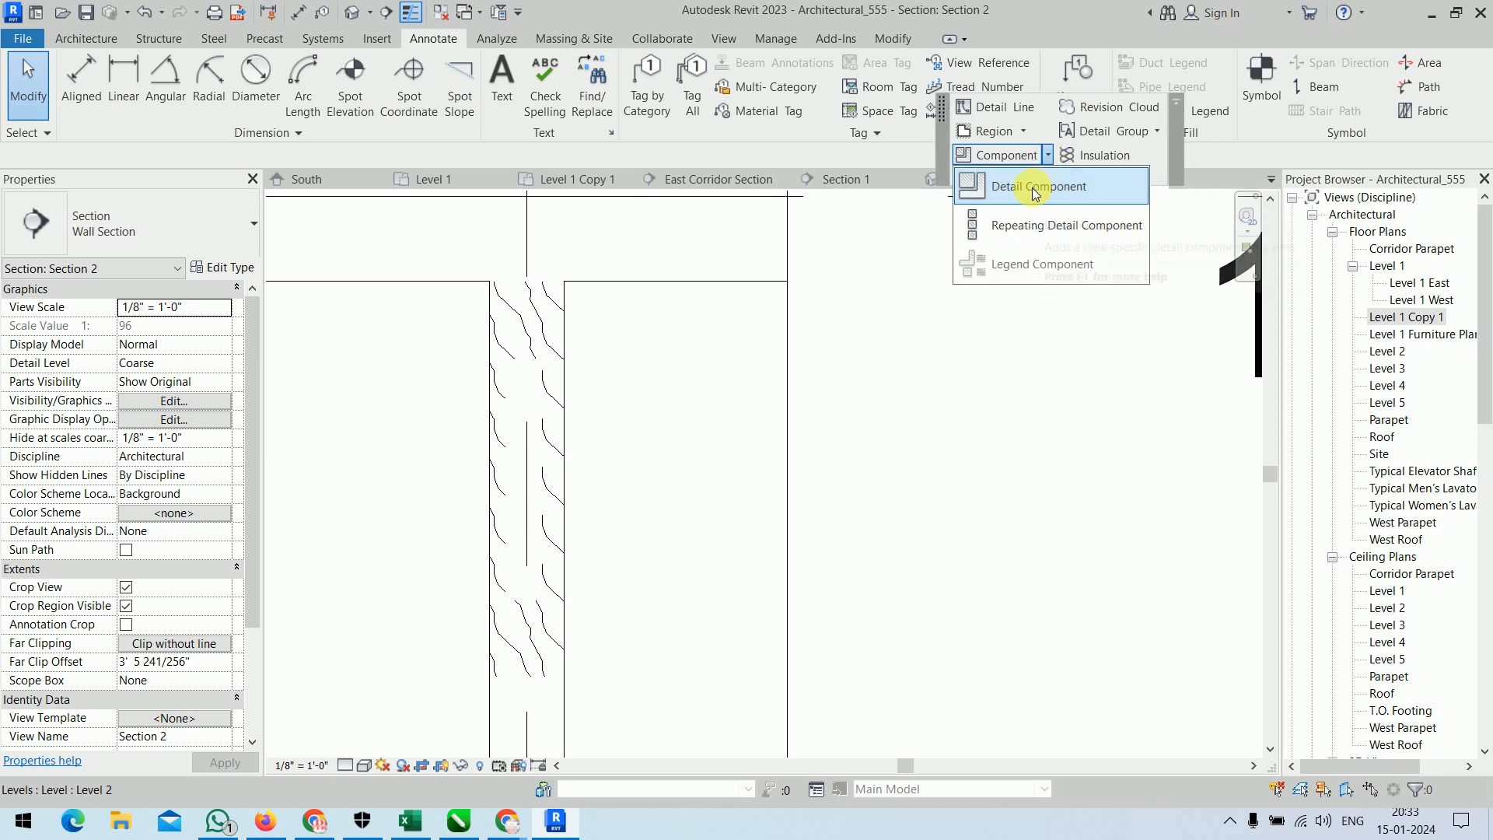
pyautogui.click(1033, 188)
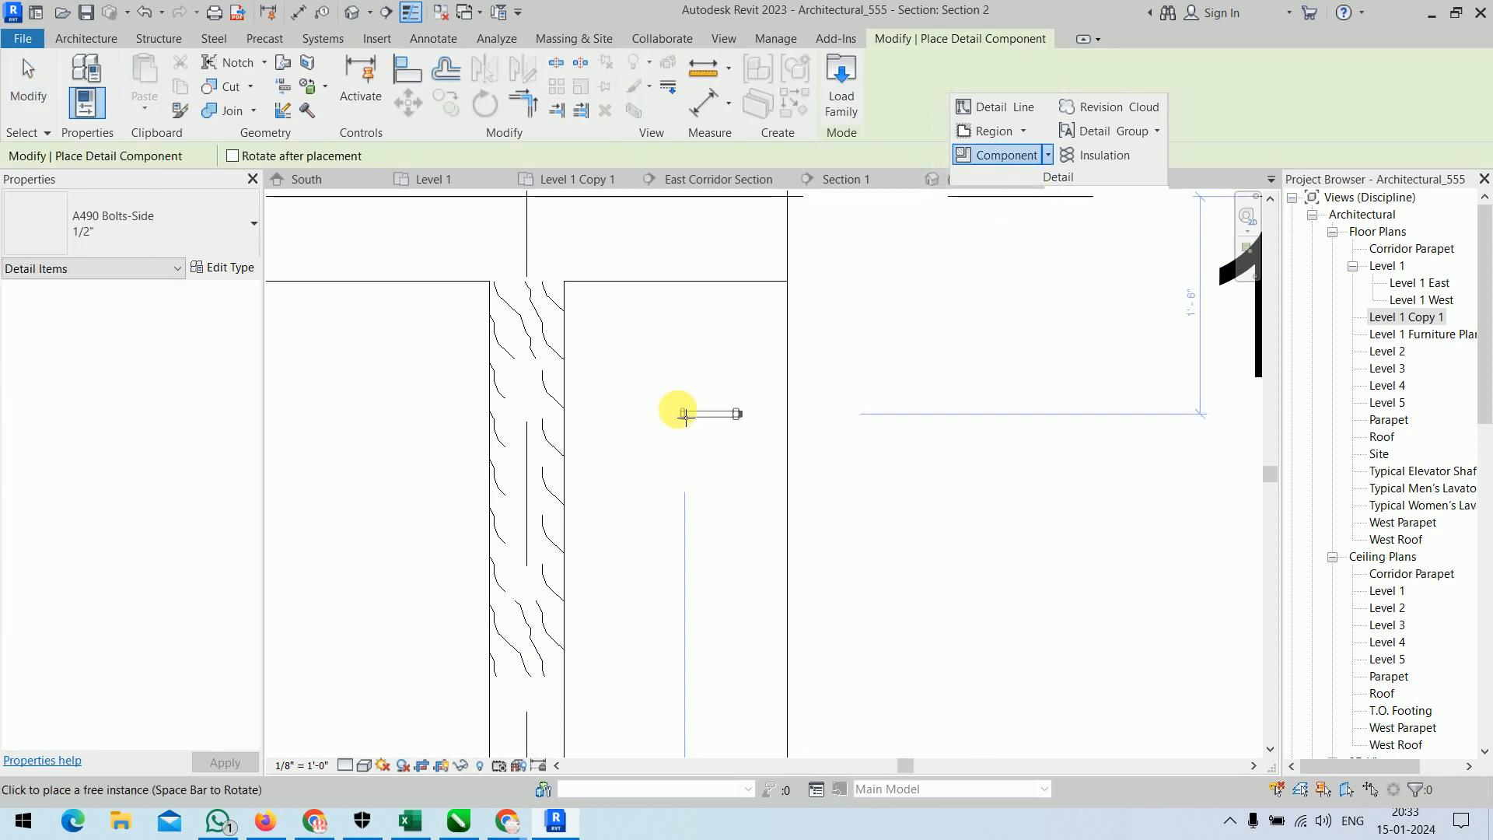
pyautogui.click(135, 218)
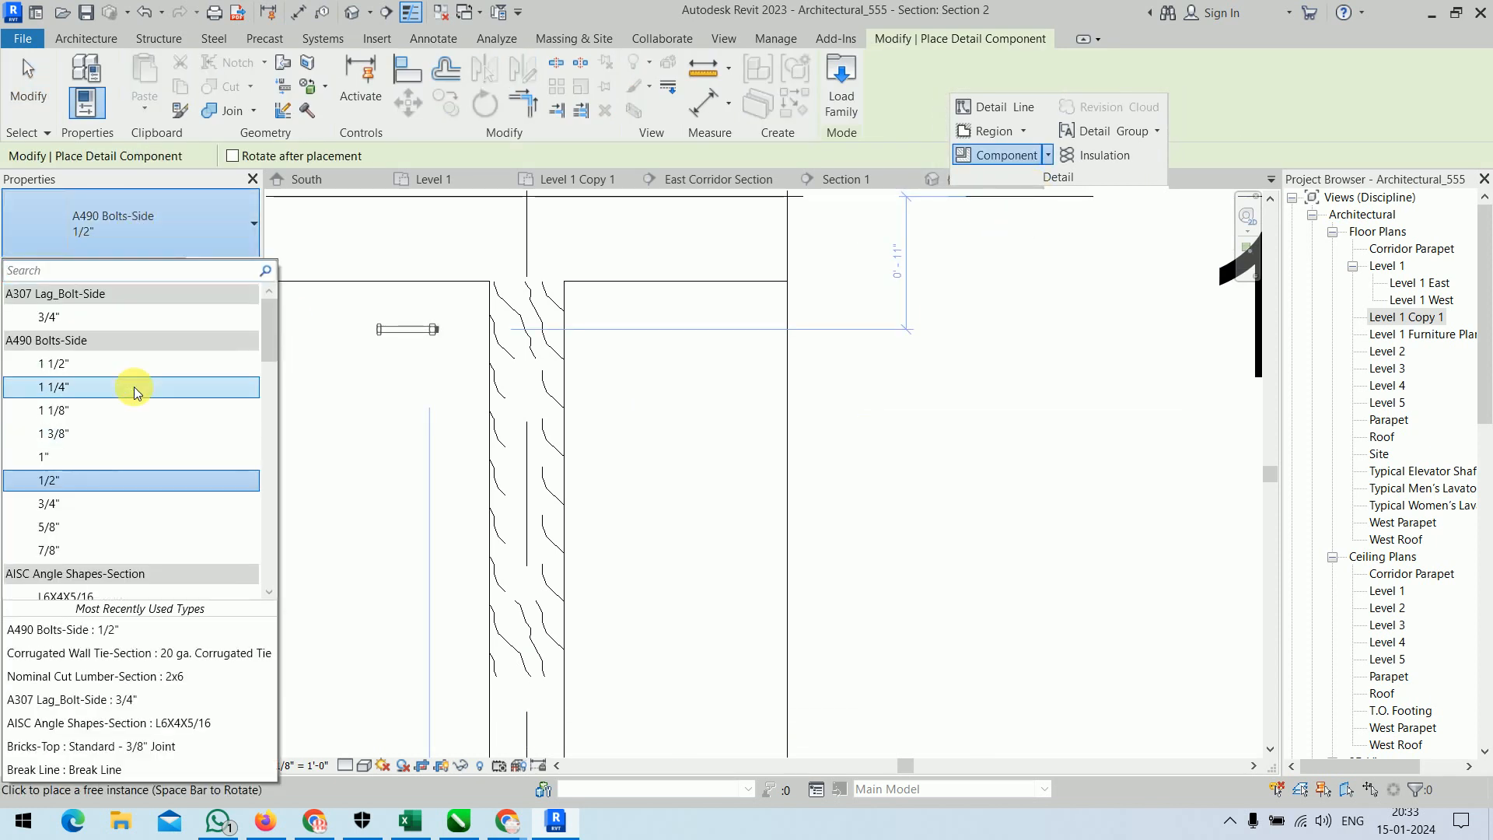
pyautogui.click(133, 316)
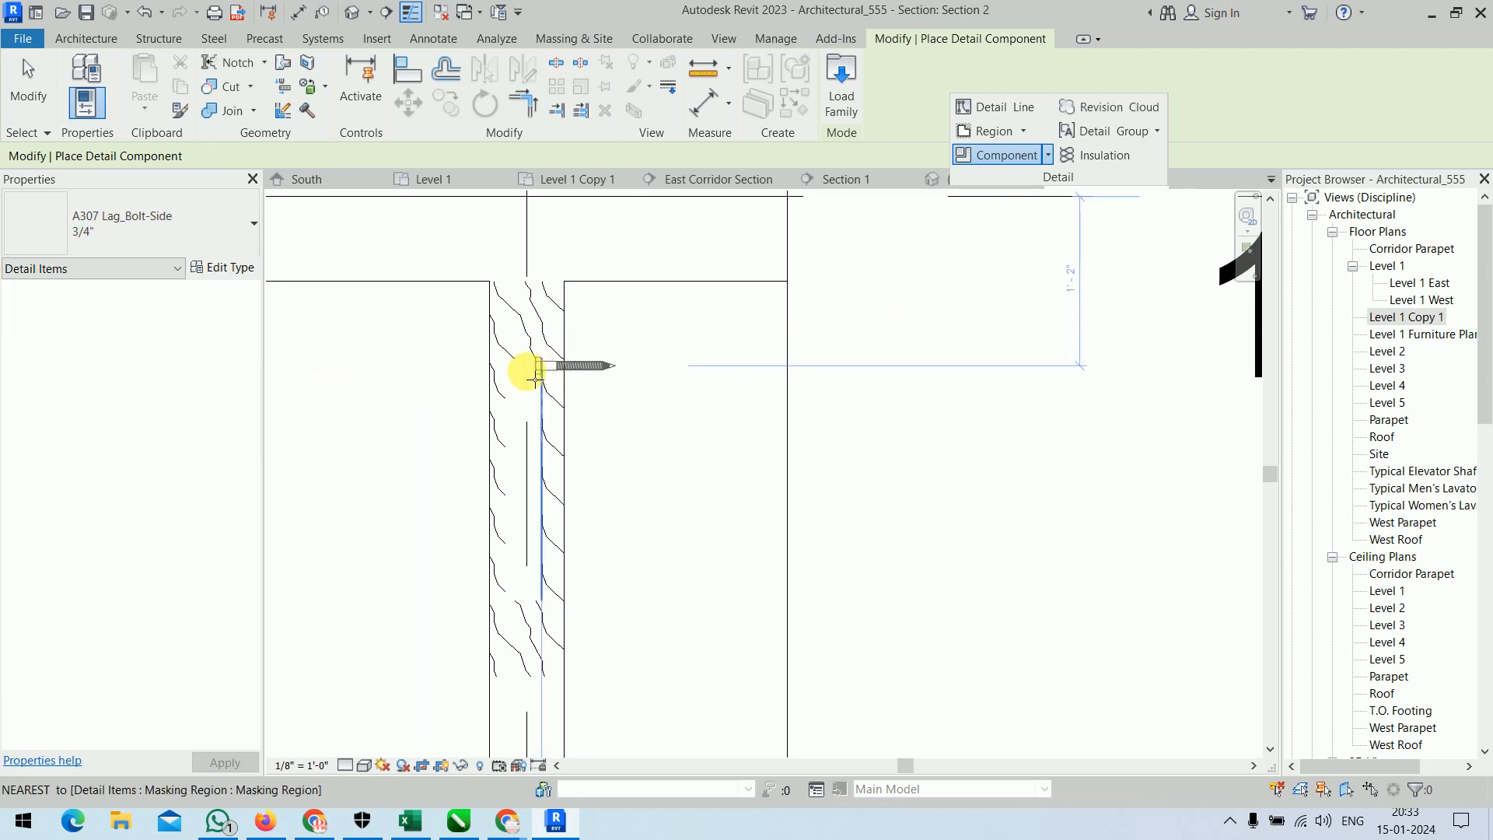
pyautogui.click(495, 374)
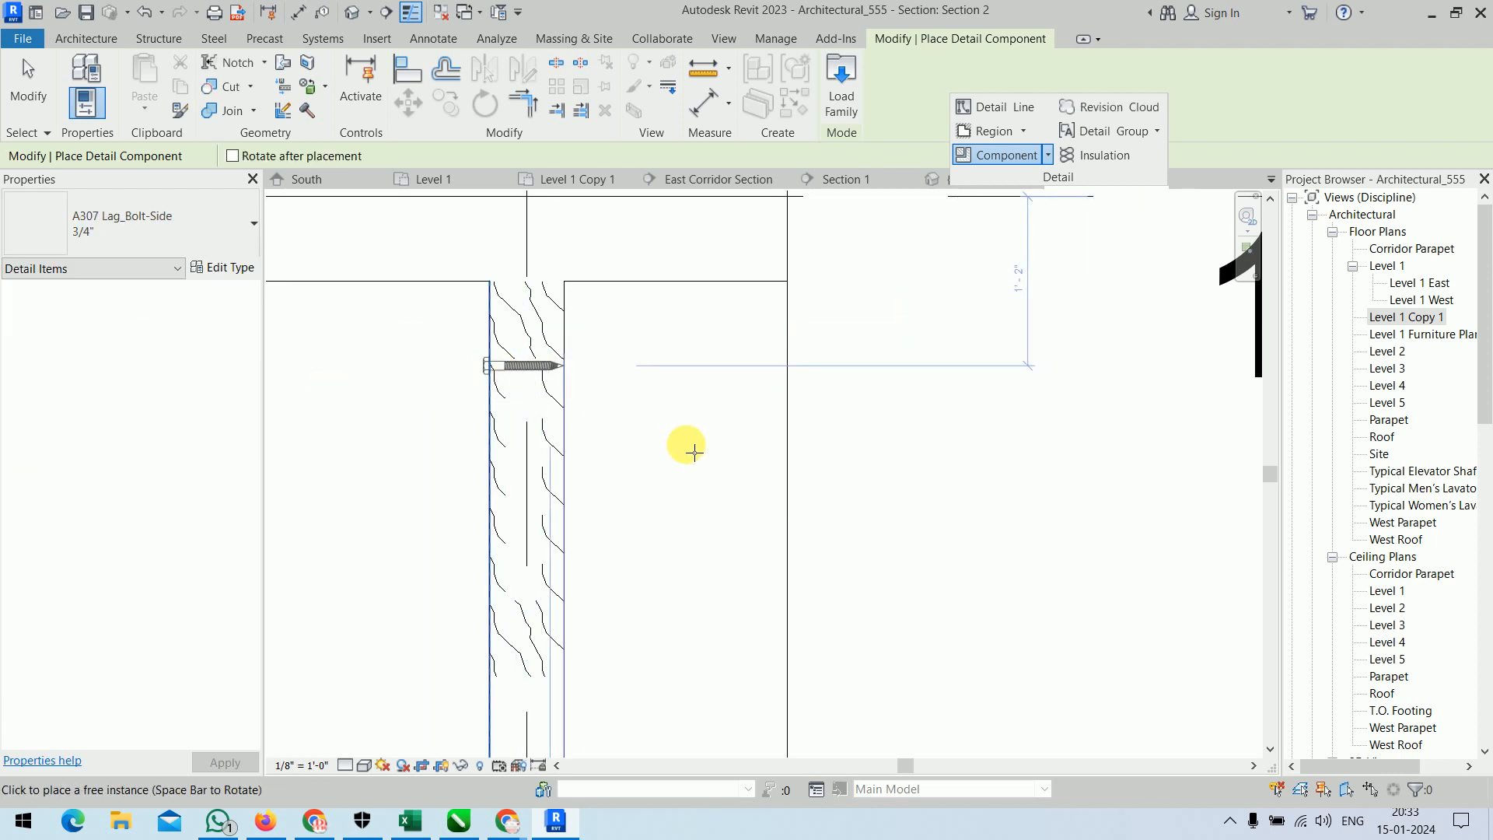
pyautogui.rightClick(863, 359)
pyautogui.click(869, 363)
pyautogui.rightClick(869, 363)
pyautogui.click(885, 371)
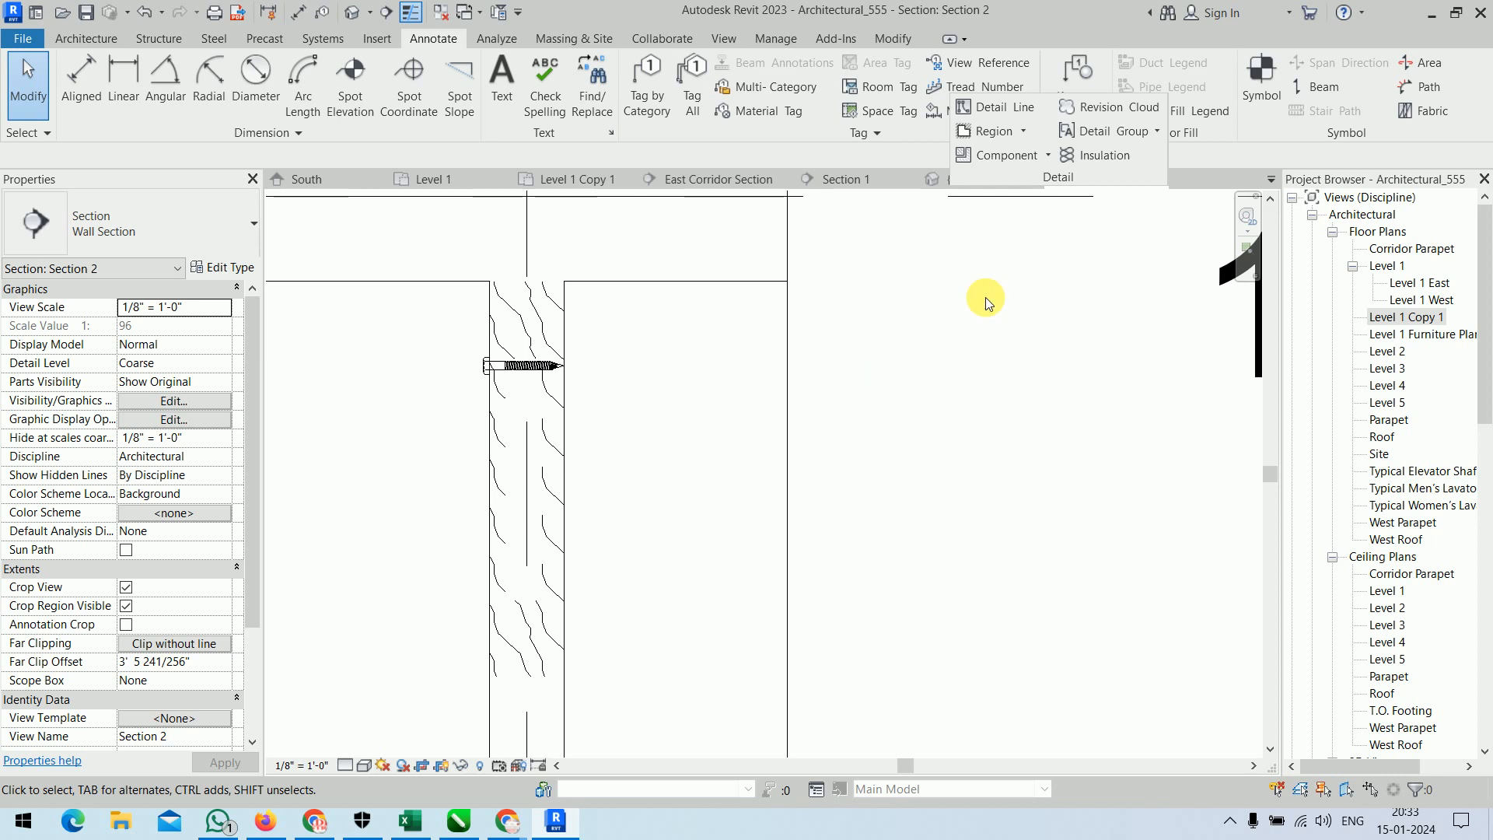
# Browse the US family library for detail components, examining the Structural folder inside Annotations.
pyautogui.click(1003, 155)
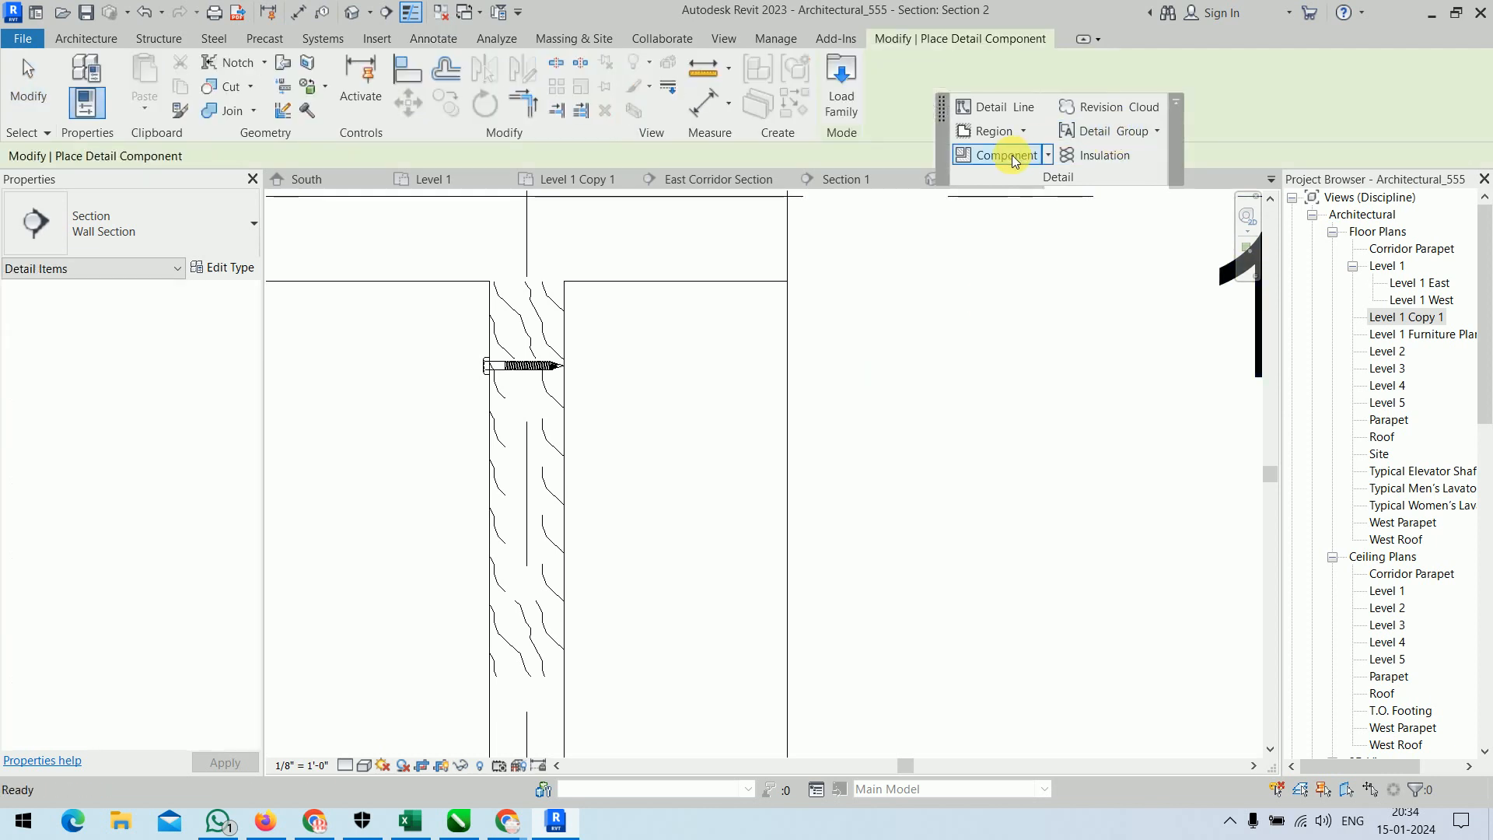
pyautogui.click(842, 96)
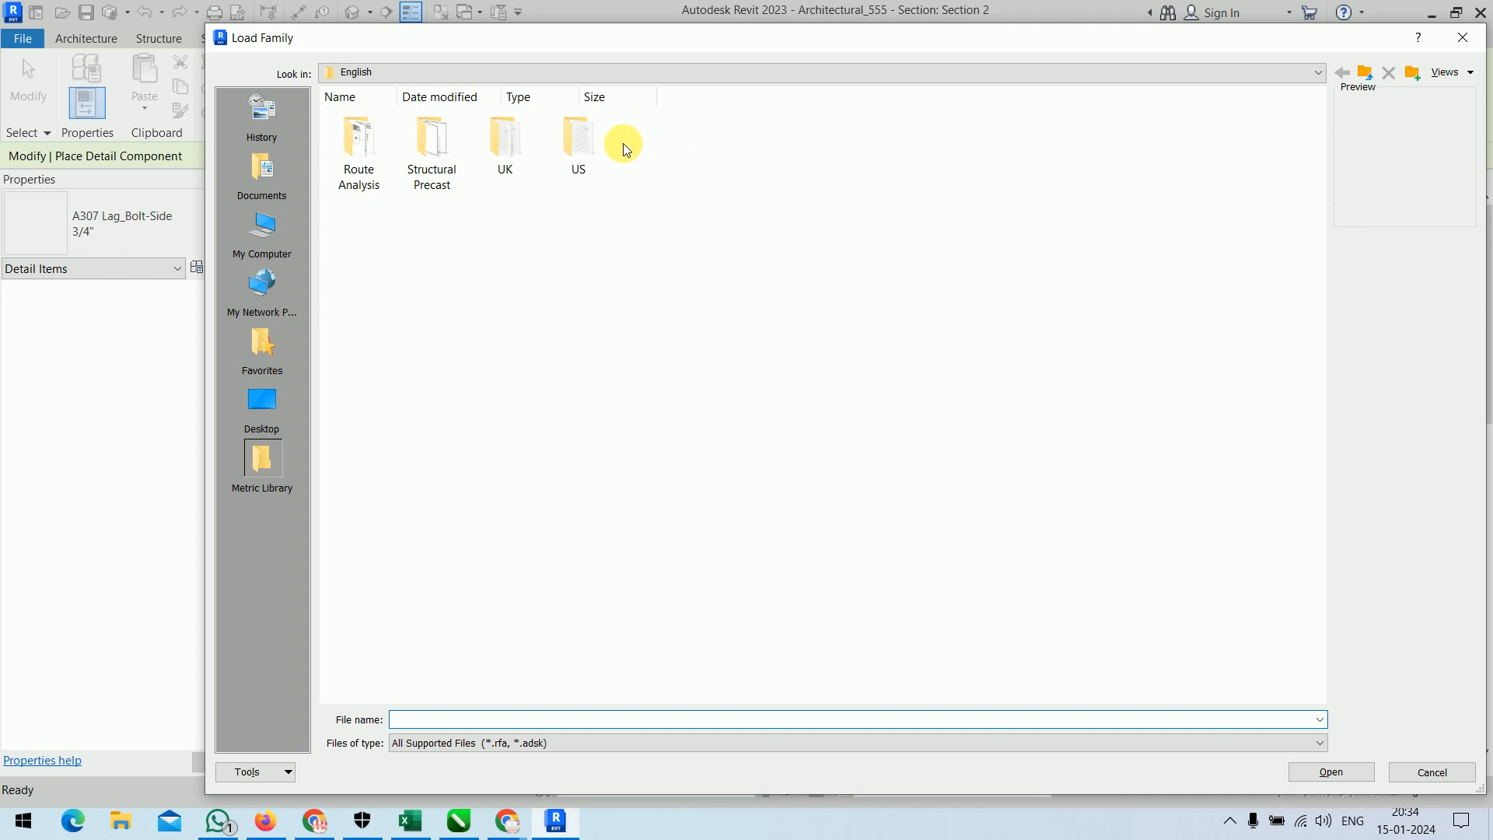
pyautogui.doubleClick(585, 146)
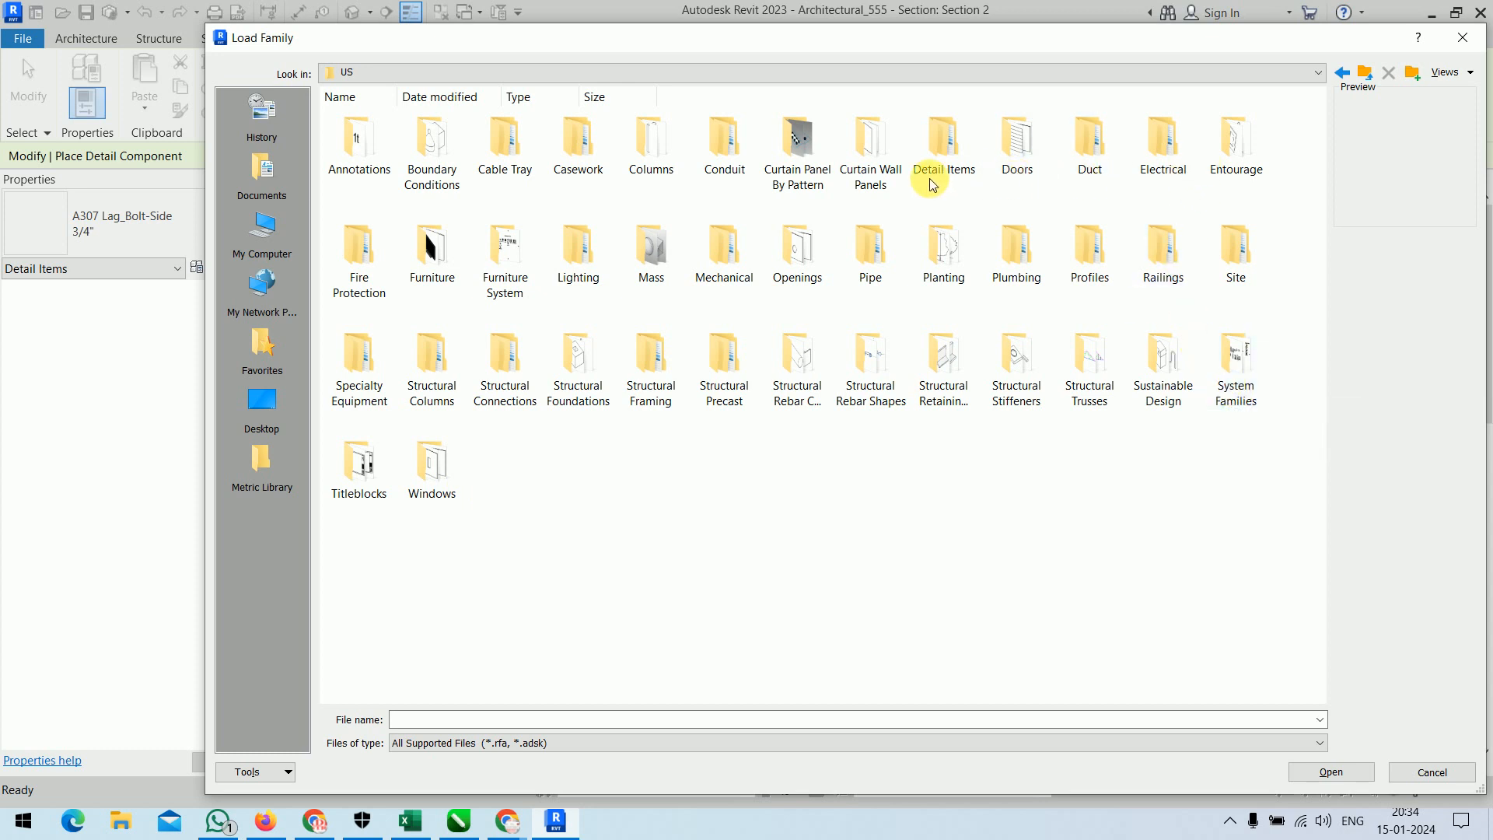
pyautogui.doubleClick(362, 156)
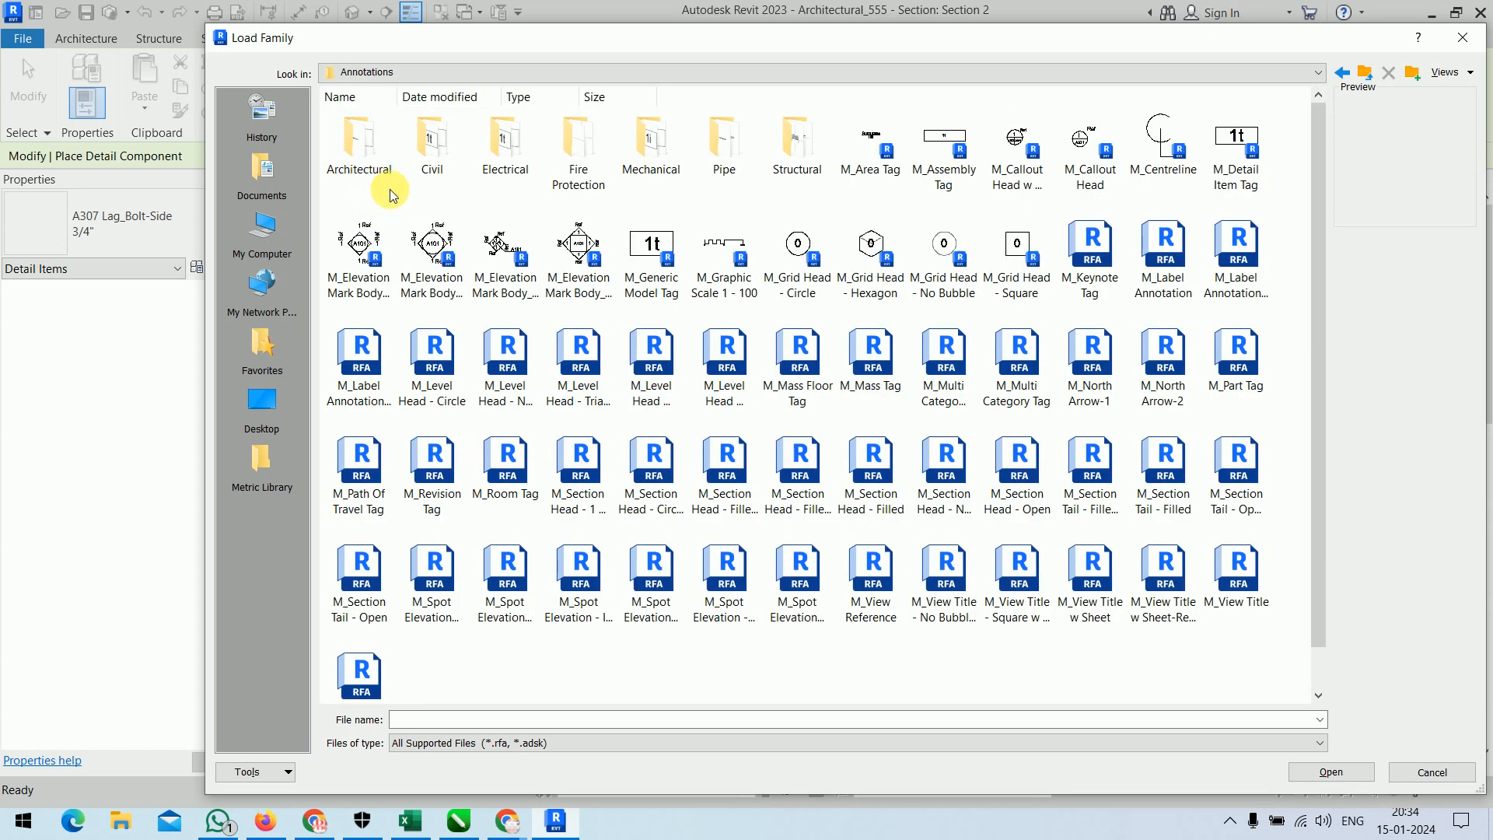
pyautogui.doubleClick(817, 177)
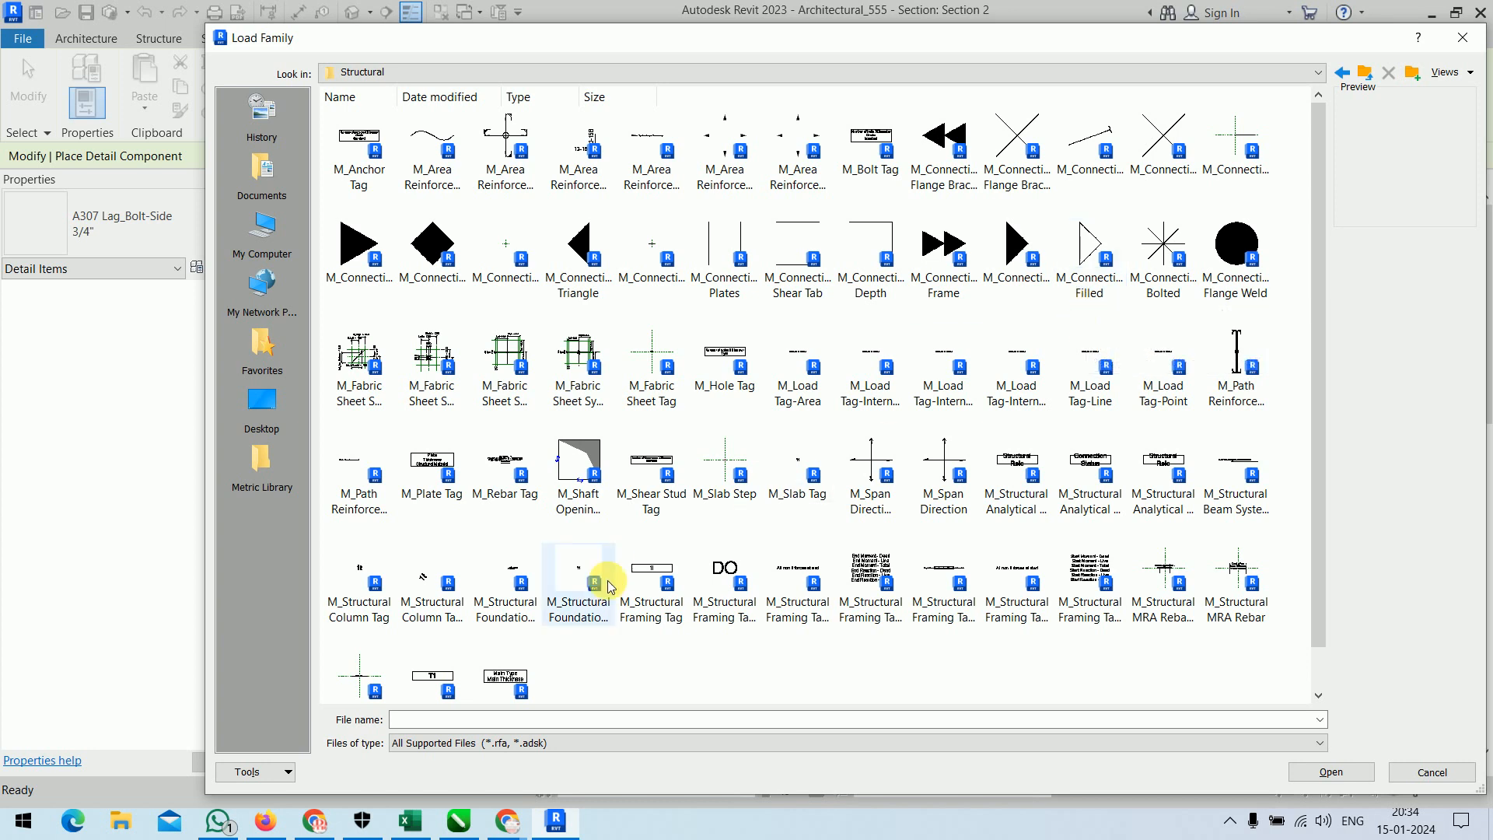
pyautogui.scroll(-1, 435, 500)
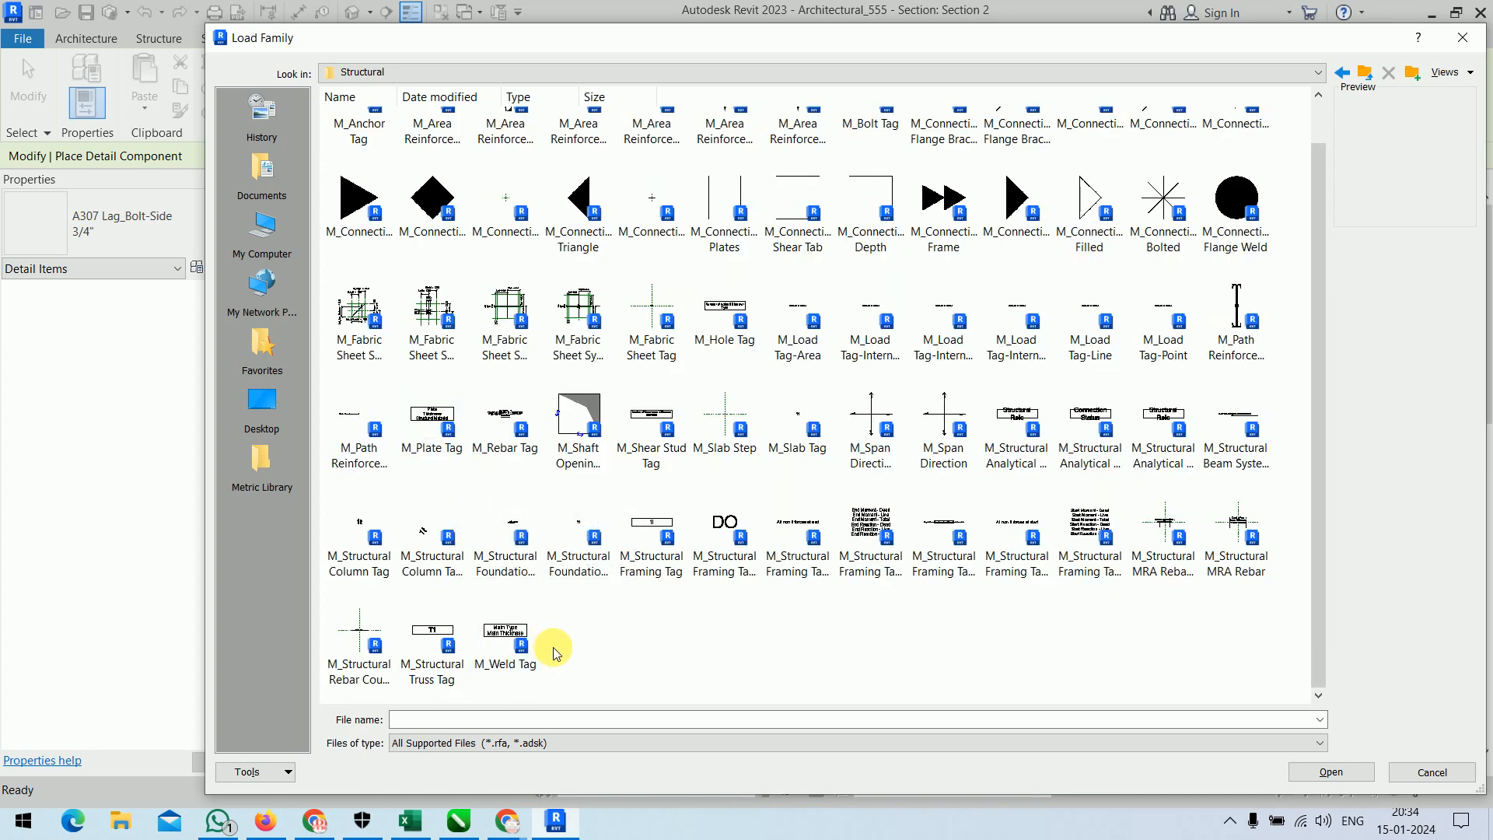
pyautogui.click(1366, 75)
pyautogui.click(1365, 75)
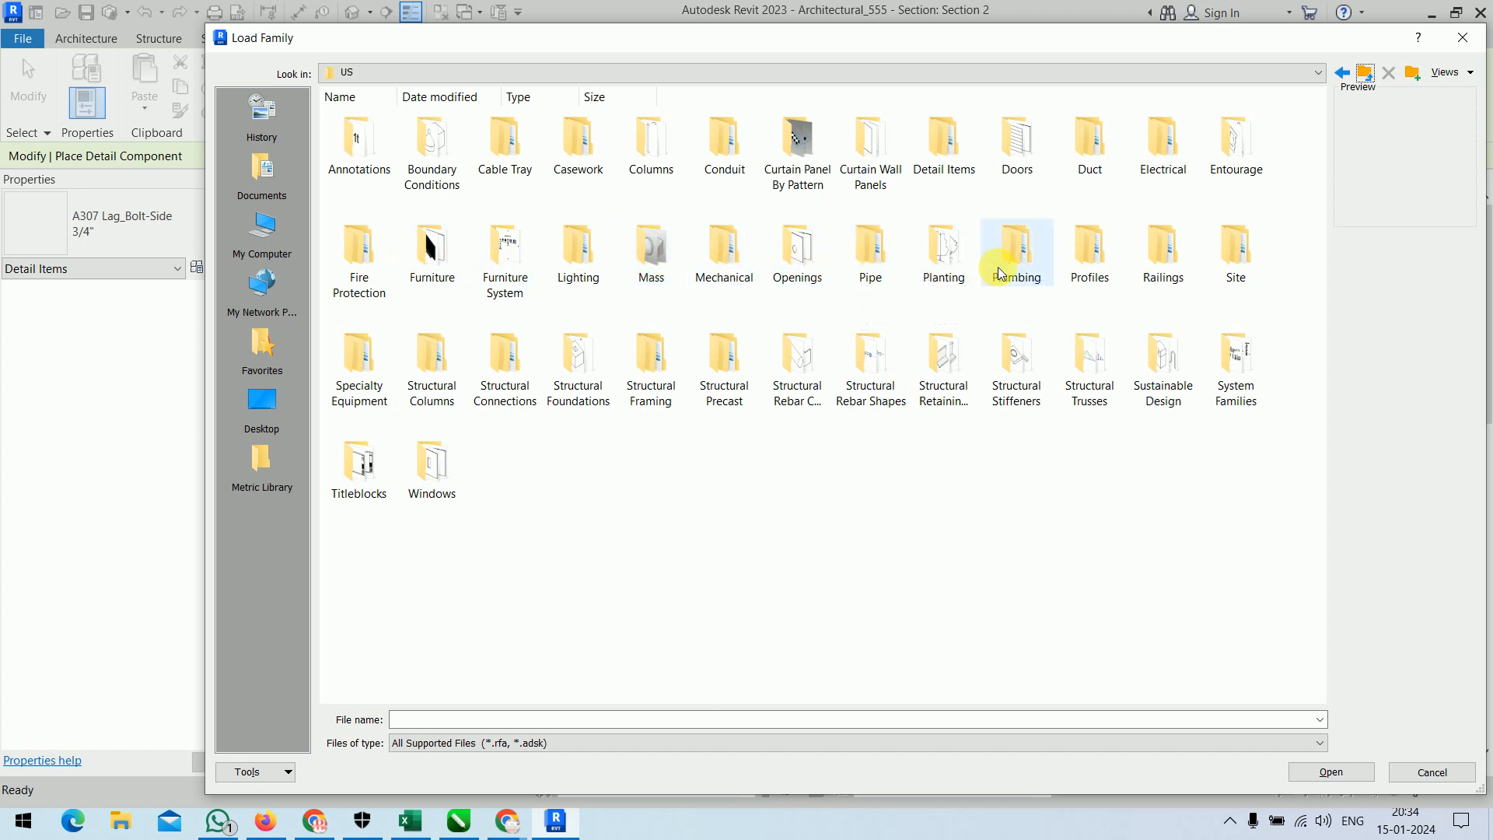
# Examine the Profiles folder and the Architectural annotation families in the US library, without loading any family.
pyautogui.doubleClick(1094, 268)
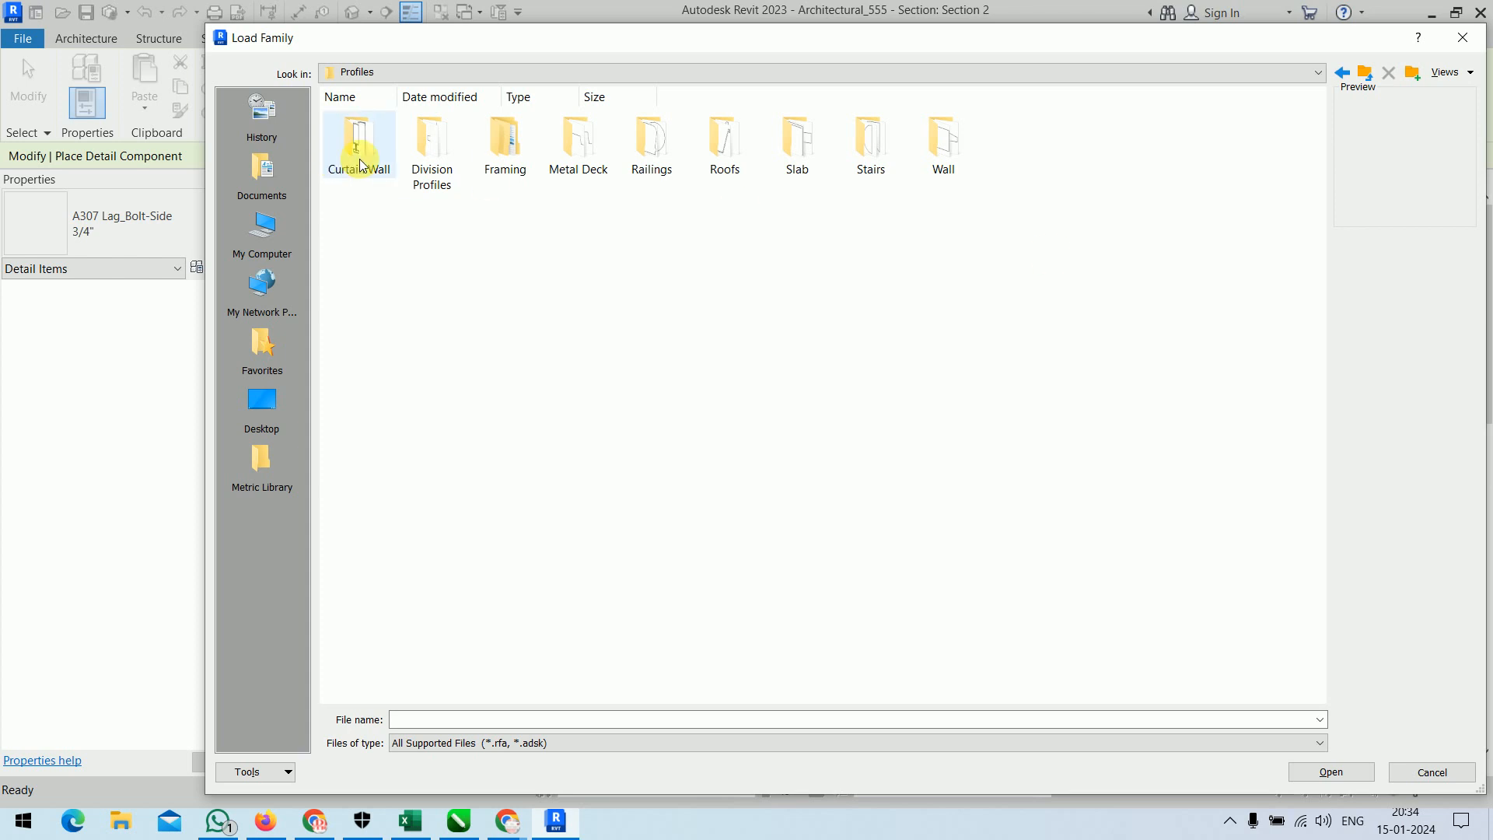
pyautogui.click(1361, 75)
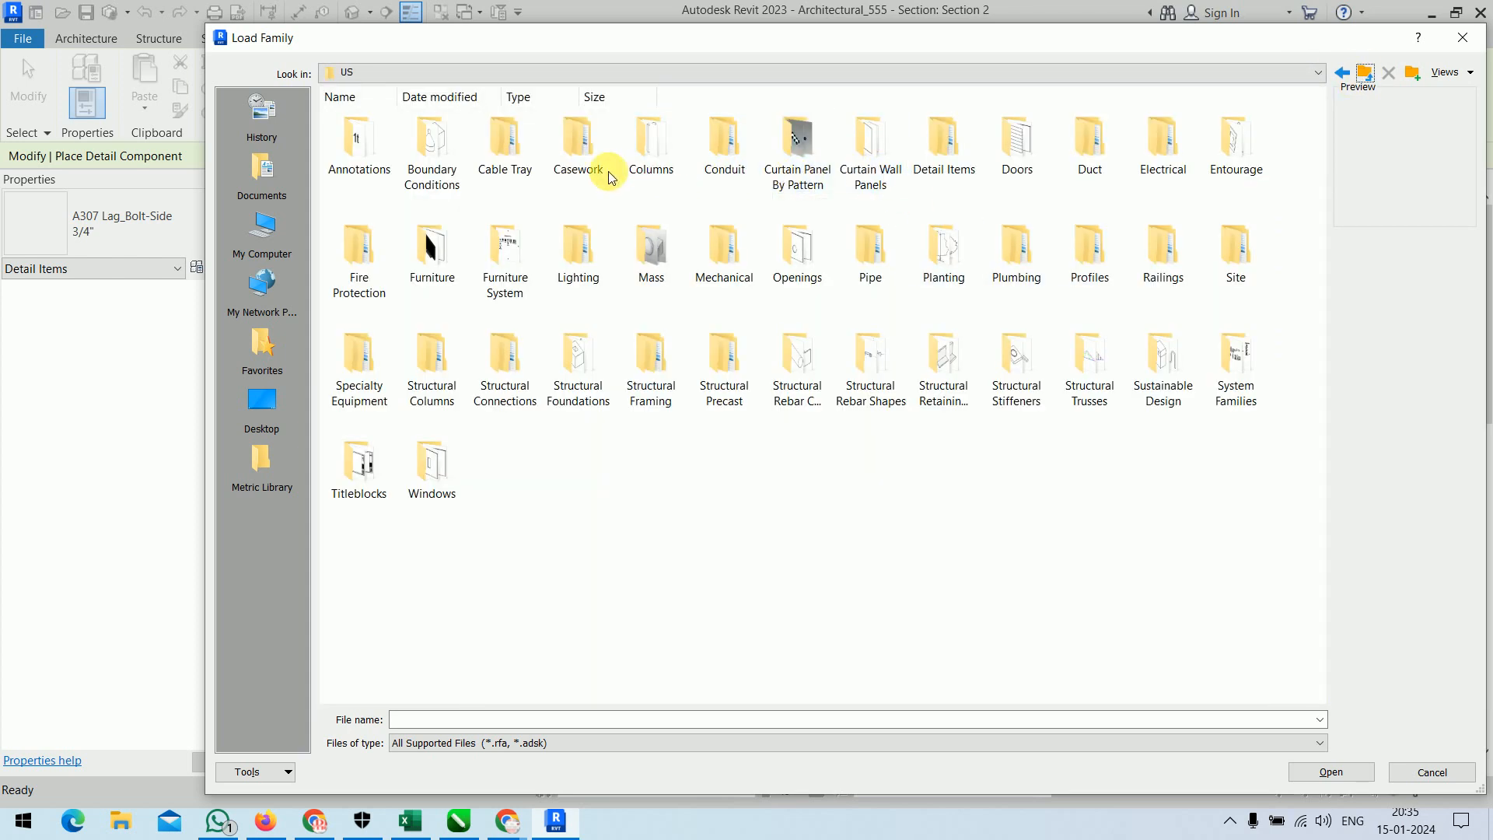
pyautogui.doubleClick(363, 166)
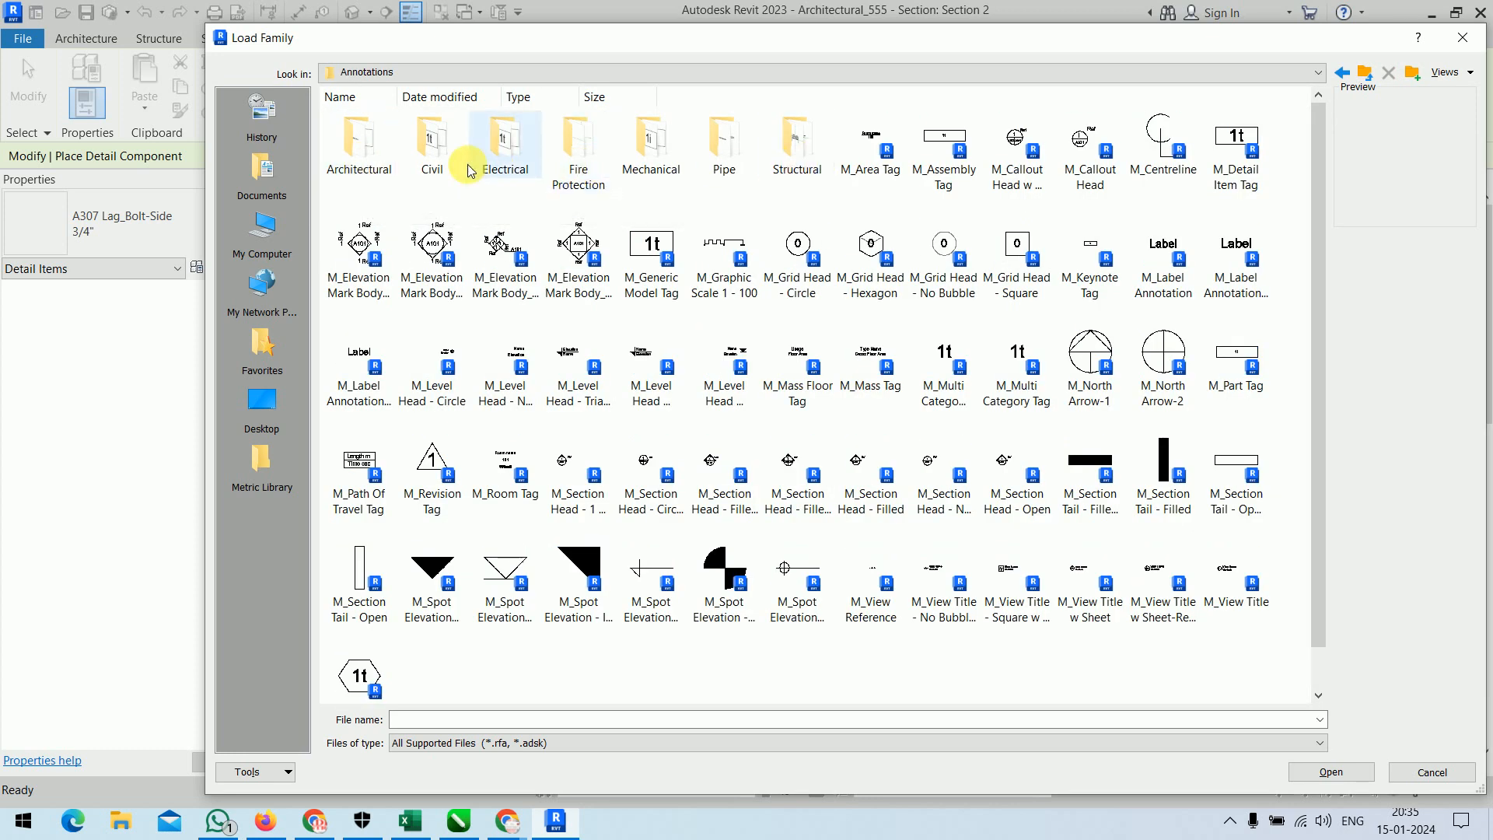
pyautogui.doubleClick(352, 159)
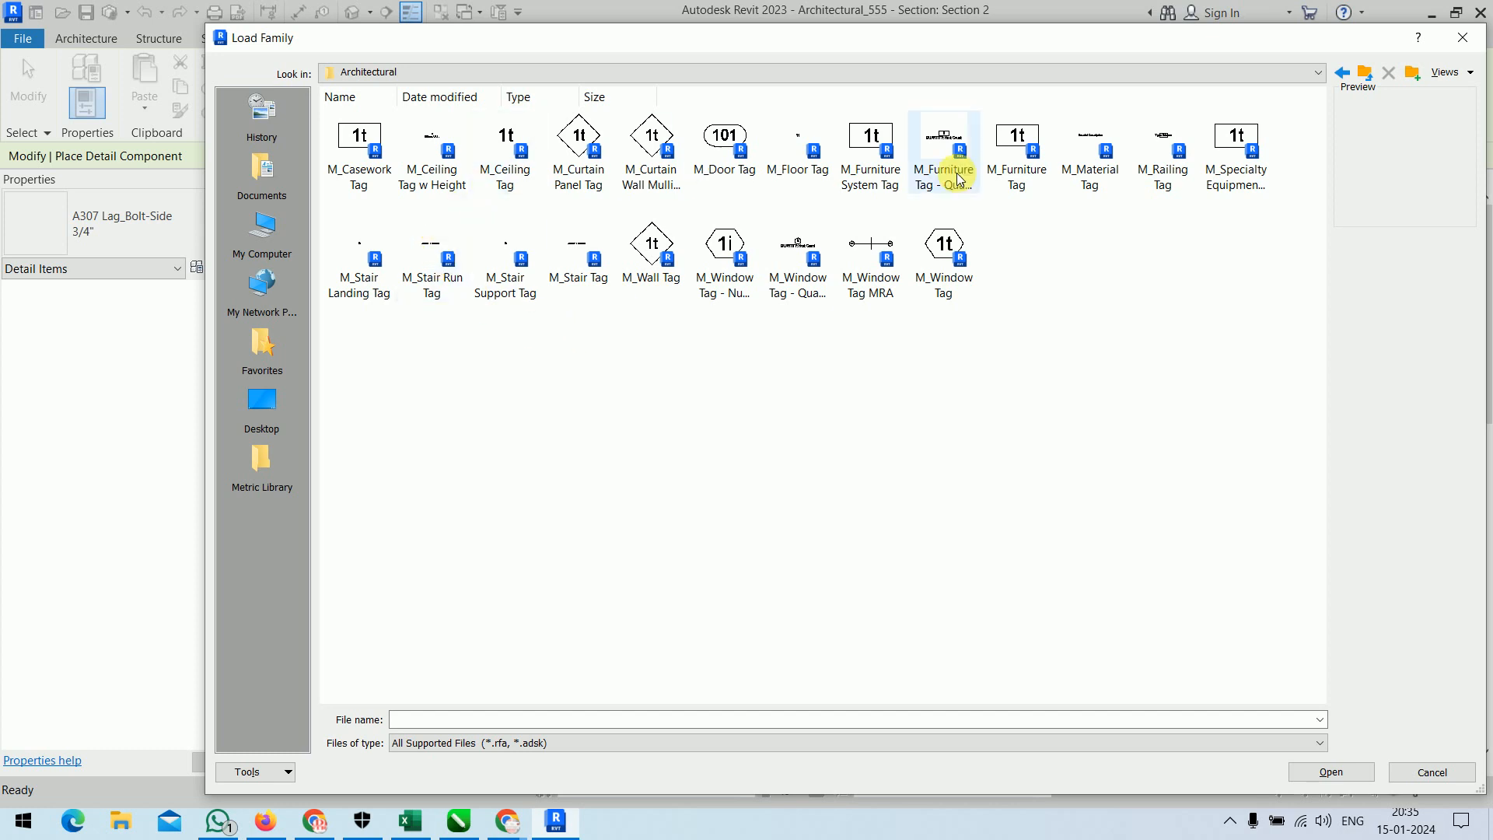
pyautogui.click(1364, 75)
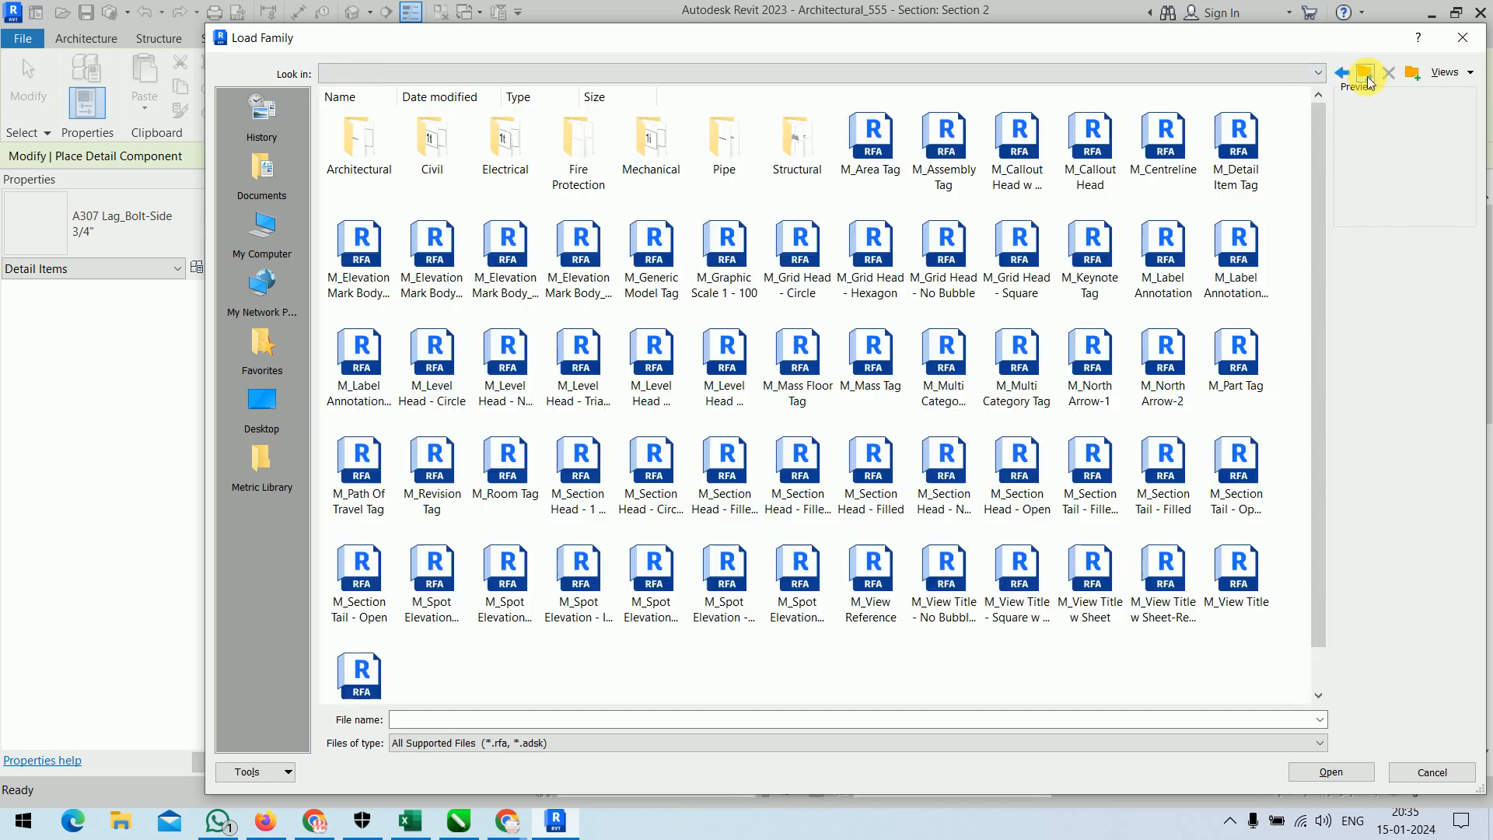
pyautogui.click(1365, 76)
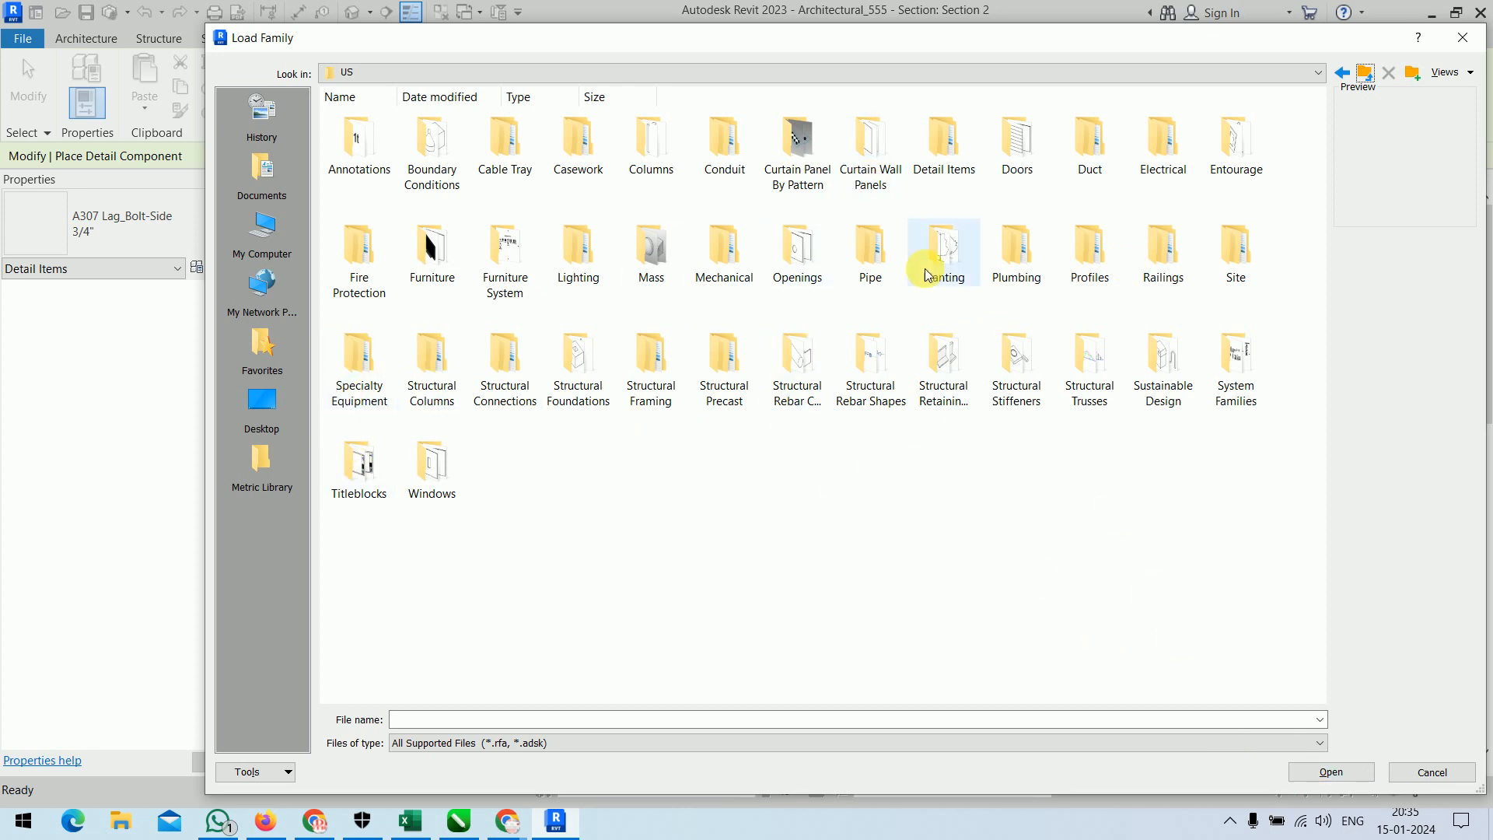
pyautogui.click(1420, 774)
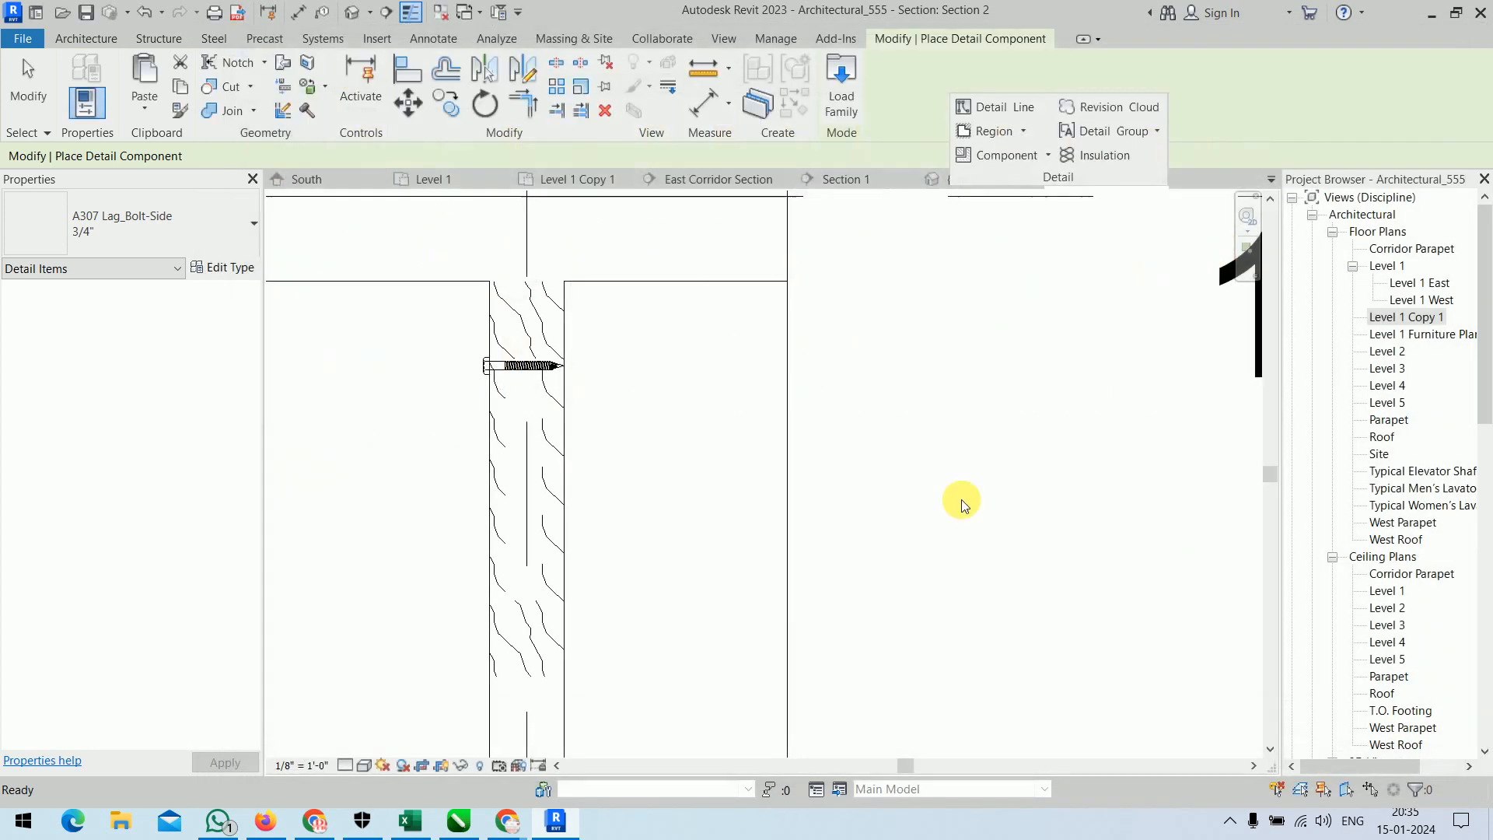
pyautogui.rightClick(821, 317)
pyautogui.click(857, 321)
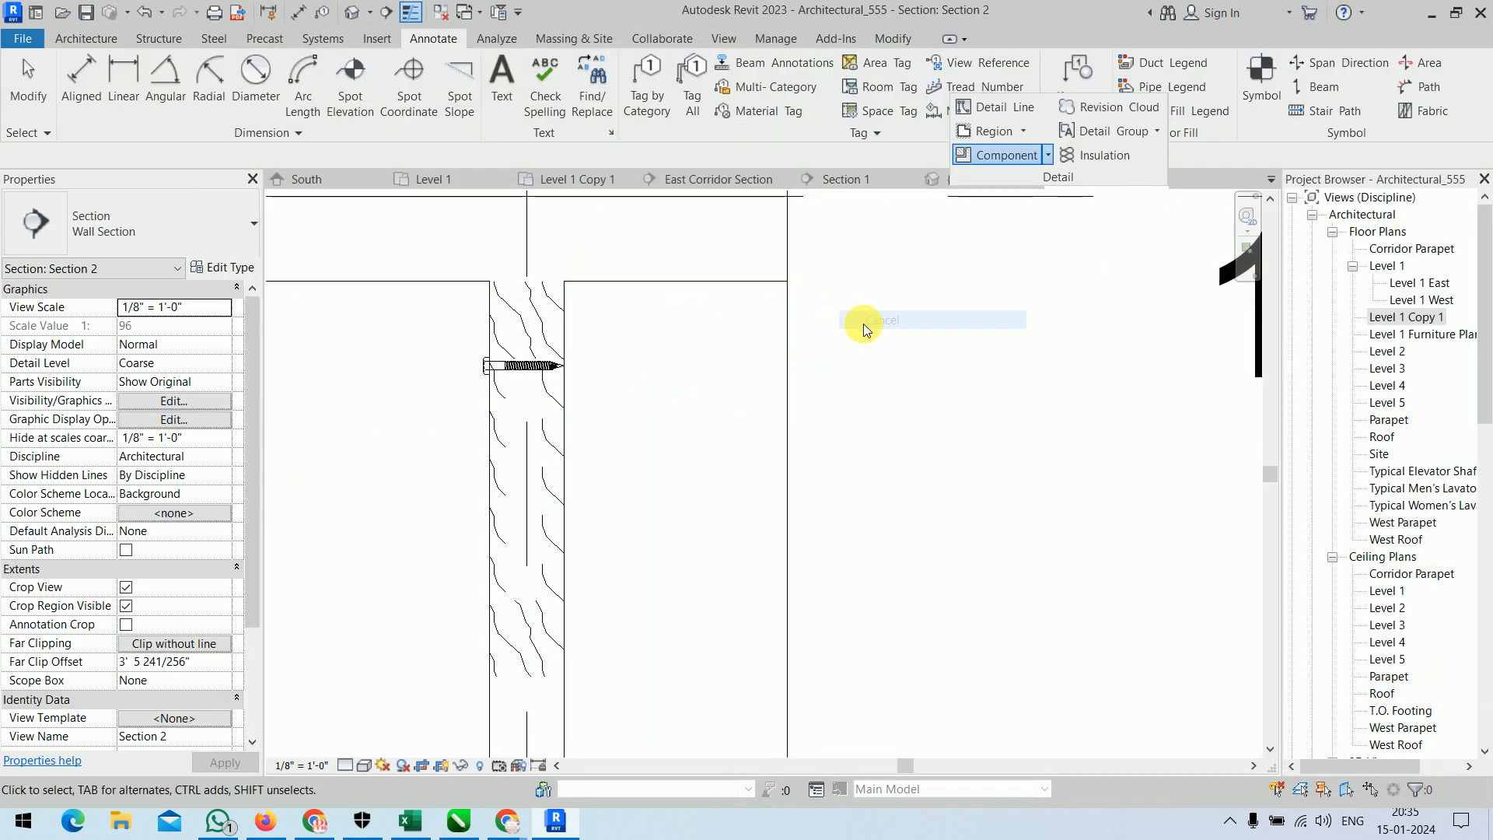
# Place an AISC Angle Shapes-Section L6X4X5/16 detail component in the space beside the wall, about 6" from its face.
pyautogui.click(983, 145)
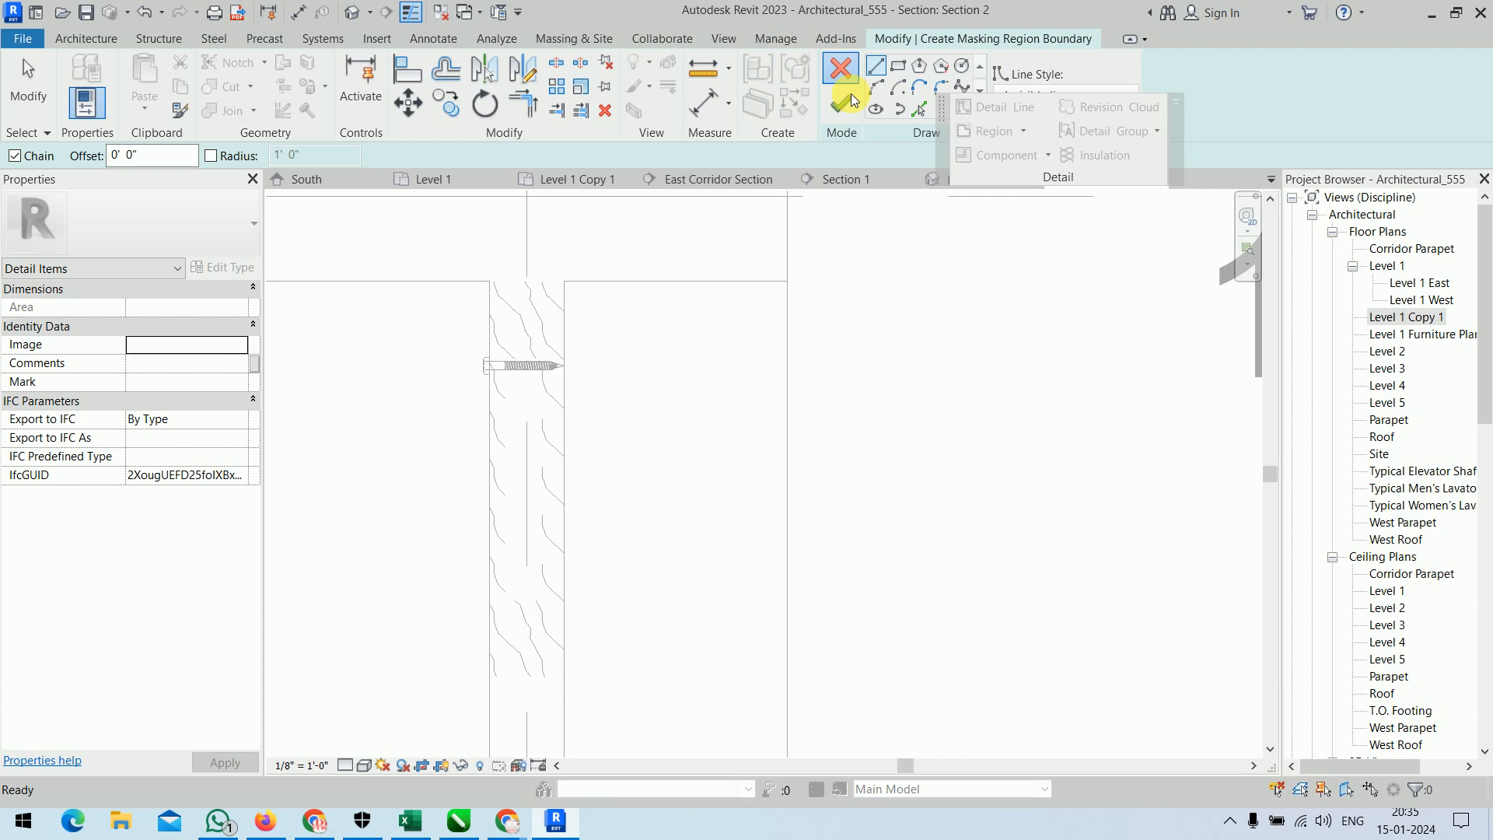
pyautogui.click(843, 78)
pyautogui.click(1006, 155)
pyautogui.click(252, 225)
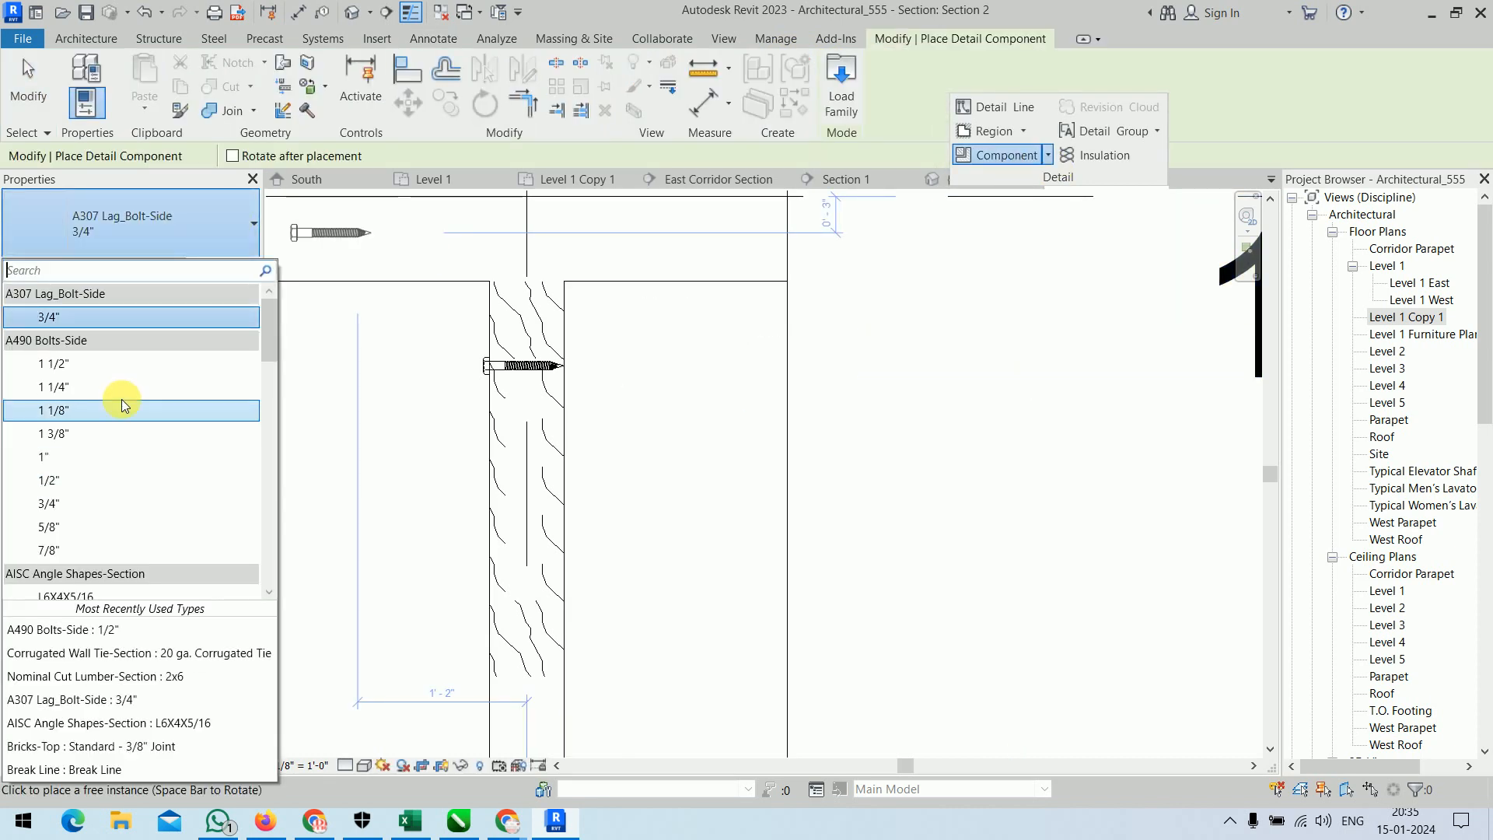
pyautogui.scroll(-3, 125, 404)
pyautogui.click(80, 388)
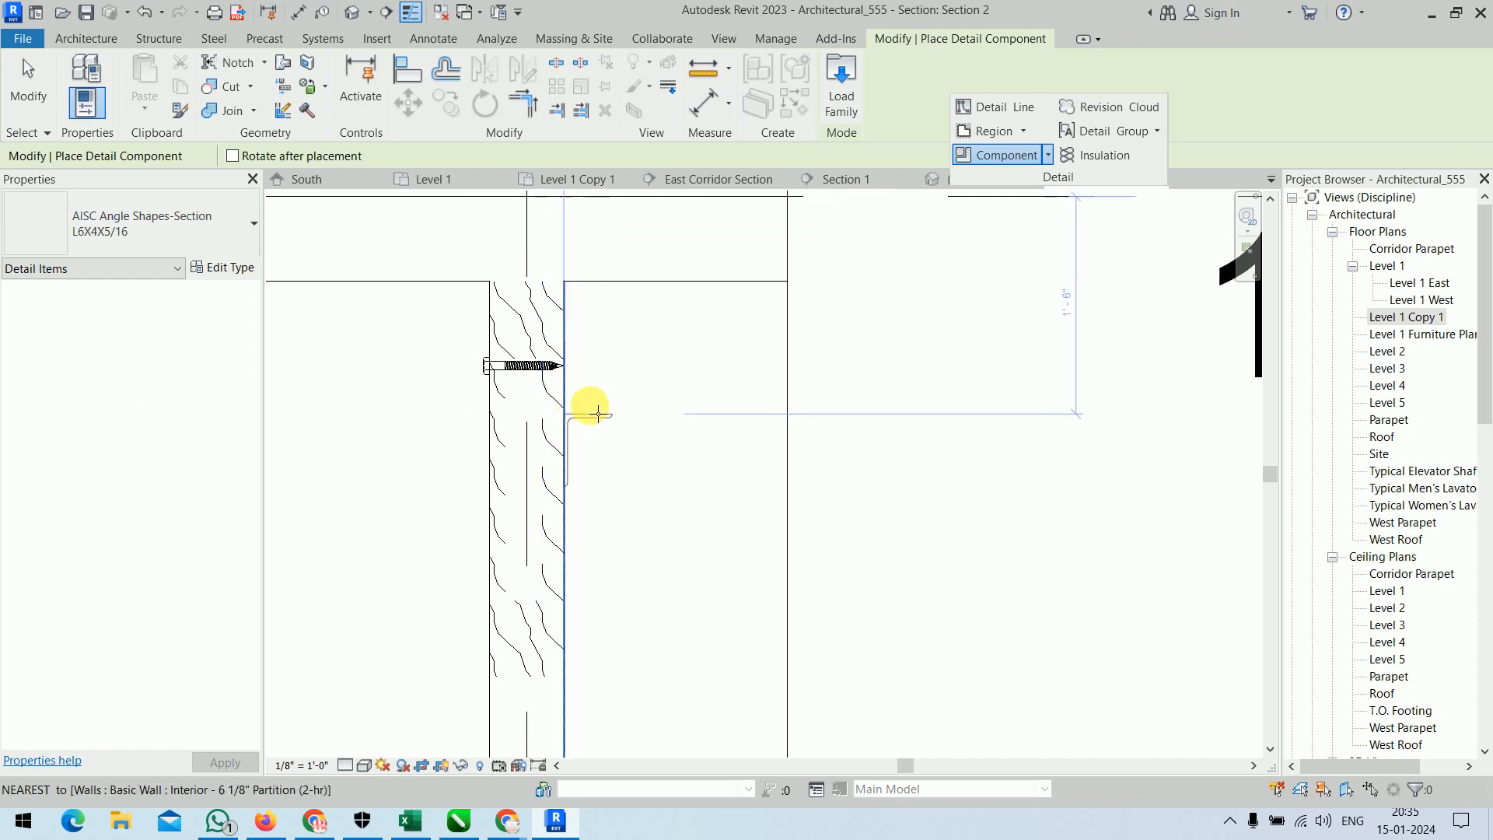
pyautogui.click(636, 402)
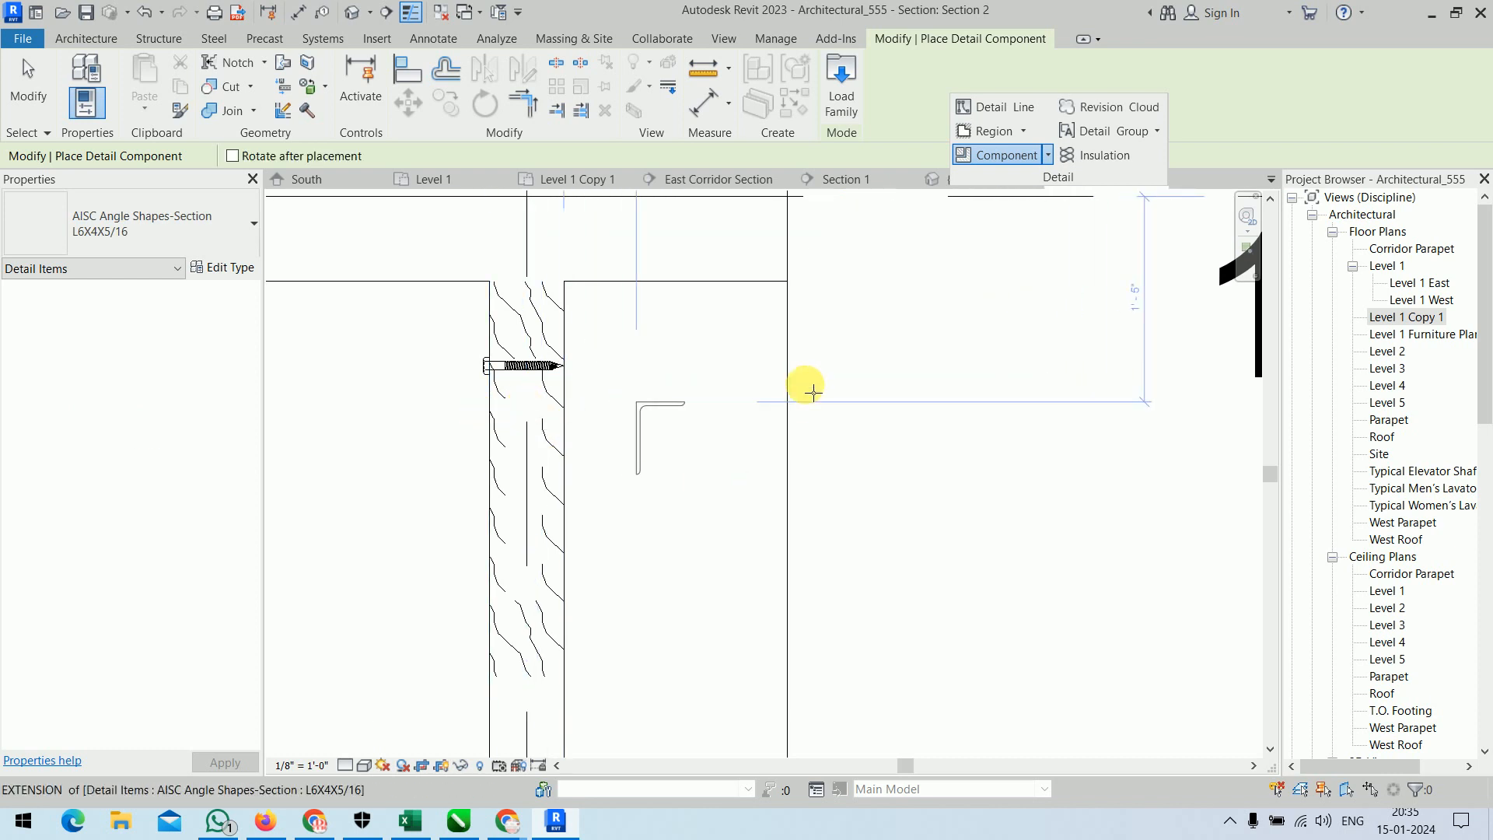
pyautogui.rightClick(853, 348)
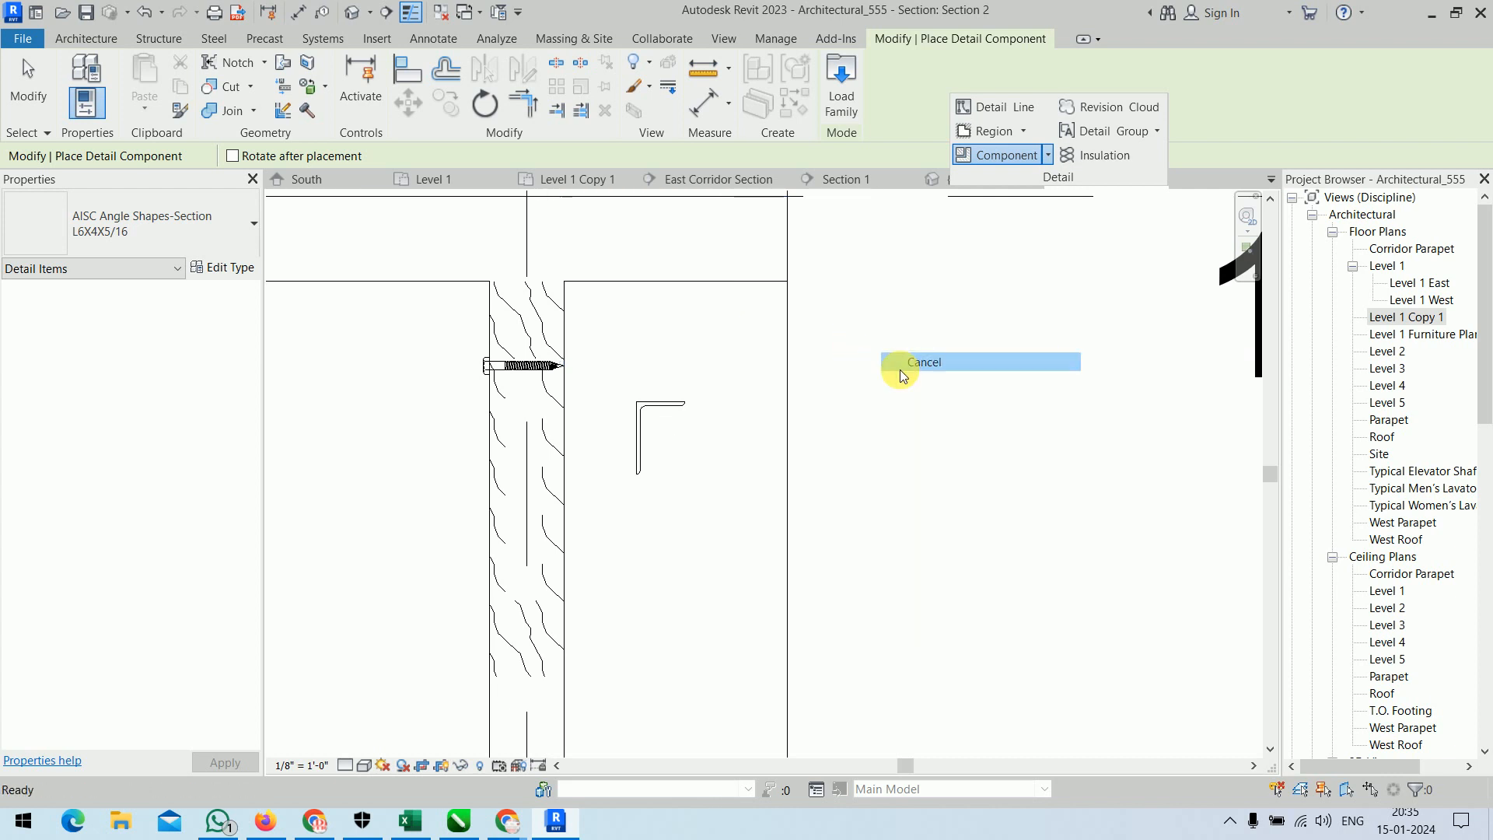
# Place a Brick repeating detail component about 1'-7" long, running vertically down from the steel angle's corner beside the wall.
pyautogui.click(892, 354)
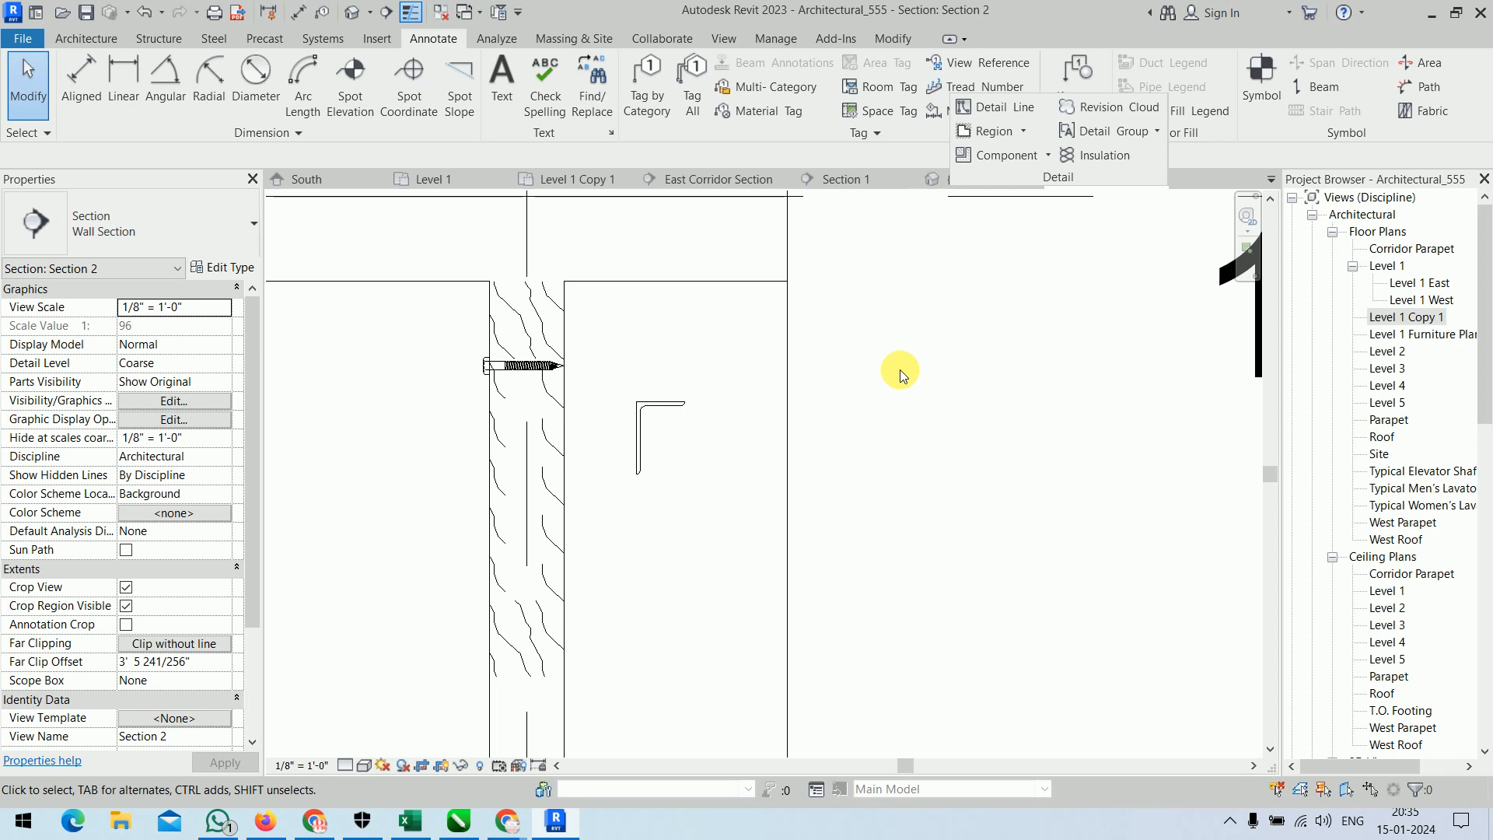
pyautogui.click(1048, 155)
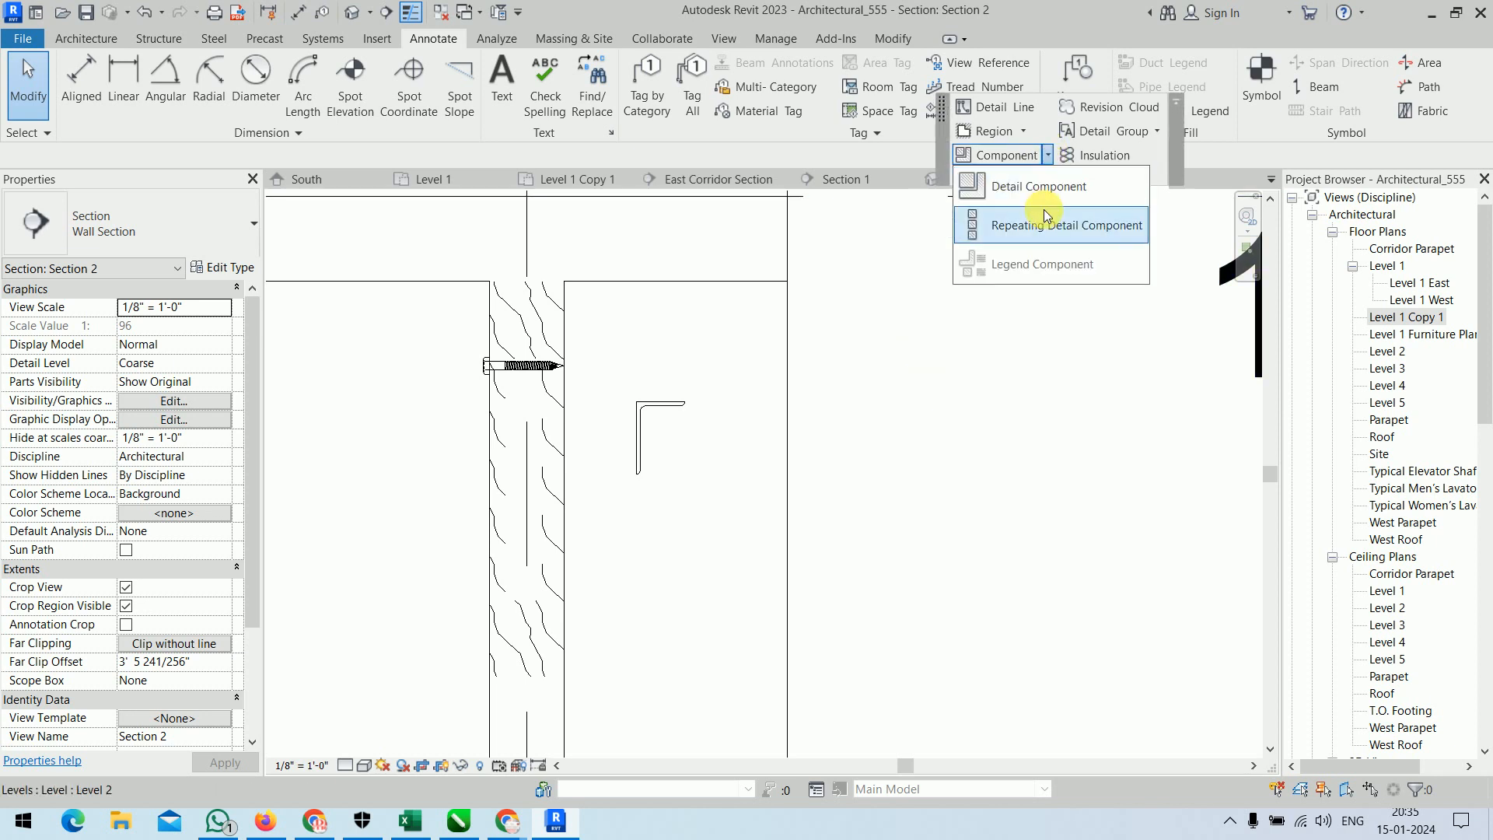
pyautogui.click(1053, 235)
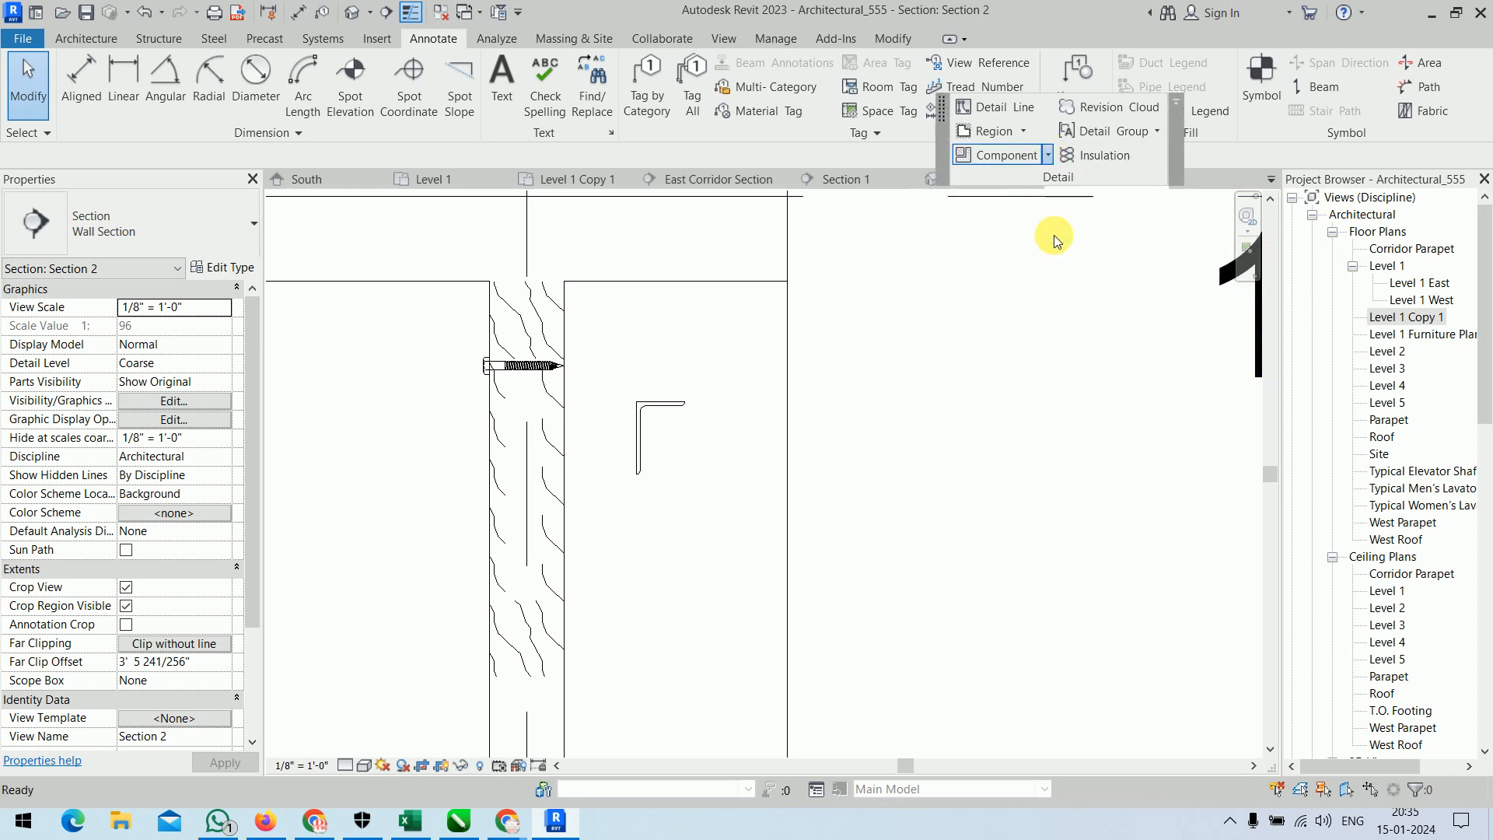
pyautogui.click(631, 404)
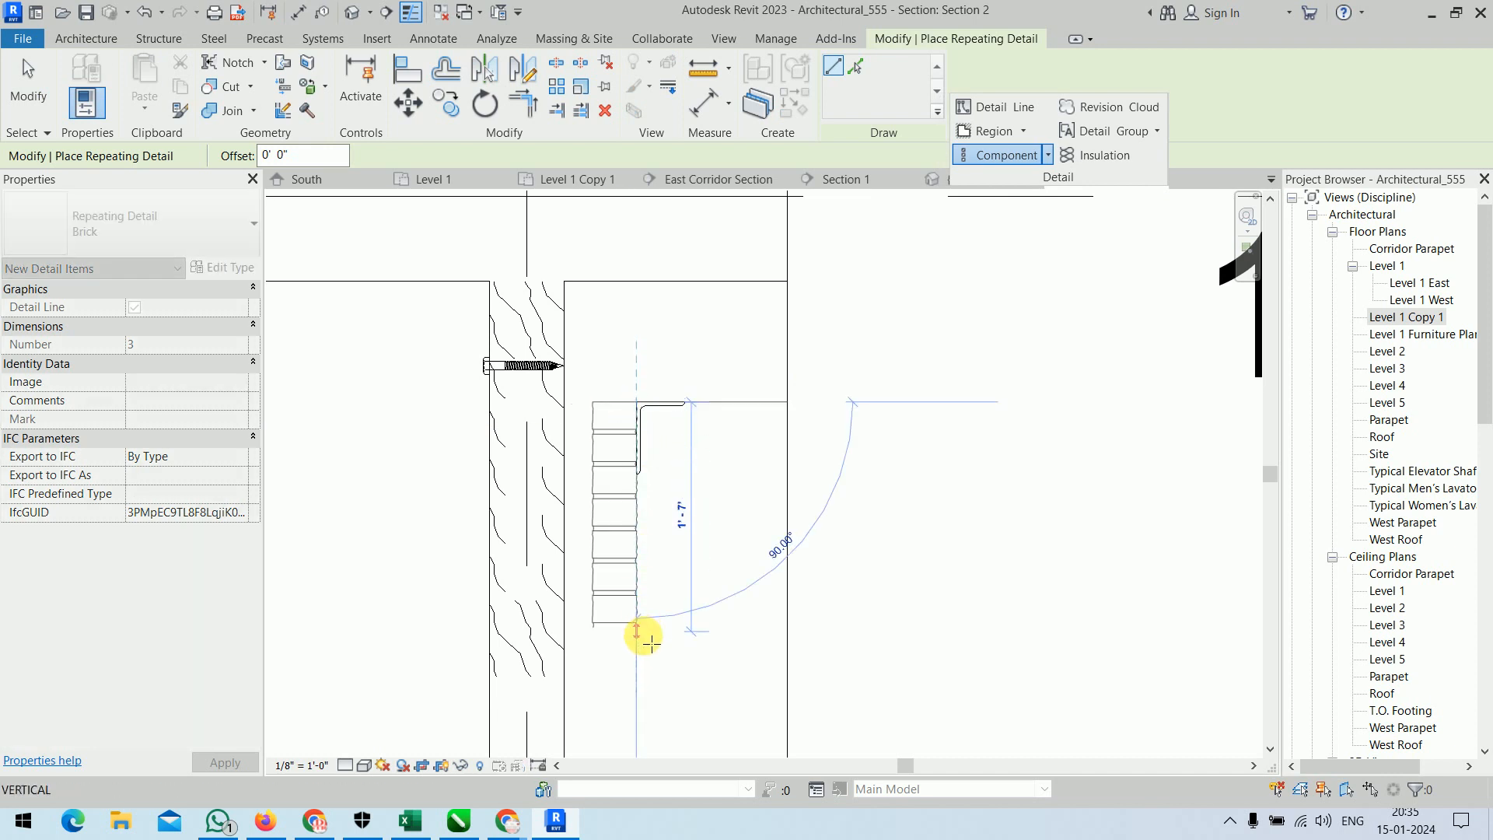
pyautogui.click(636, 630)
pyautogui.rightClick(847, 344)
pyautogui.rightClick(882, 365)
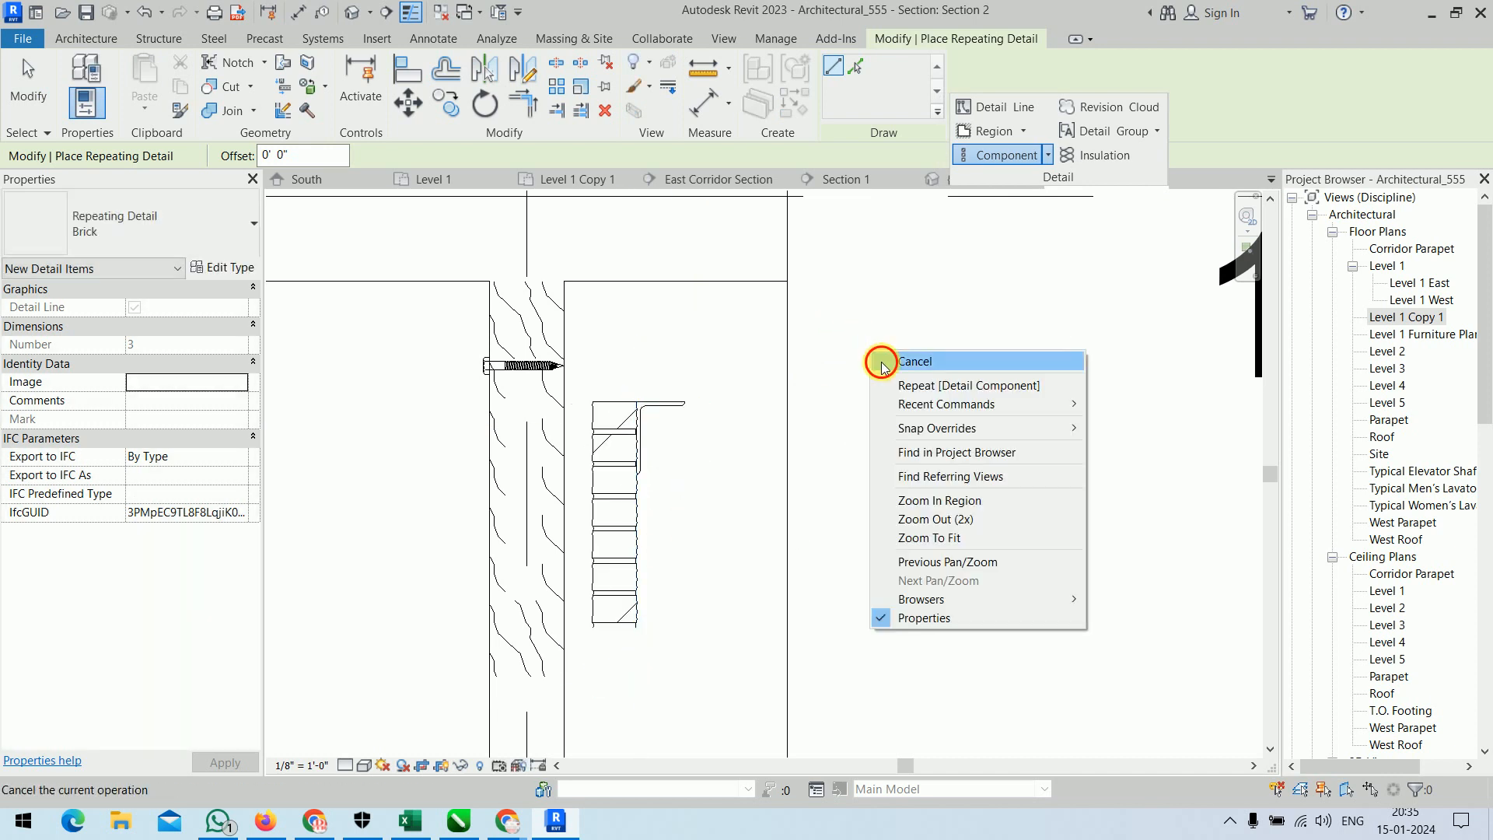
pyautogui.click(881, 365)
# Change the repeating detail type's Detail parameter to W-Wide Flange-Section : W12x26.
pyautogui.click(601, 408)
pyautogui.moveTo(752, 469); pyautogui.dragTo(798, 382, button='middle')
pyautogui.click(164, 227)
pyautogui.click(165, 231)
pyautogui.click(237, 268)
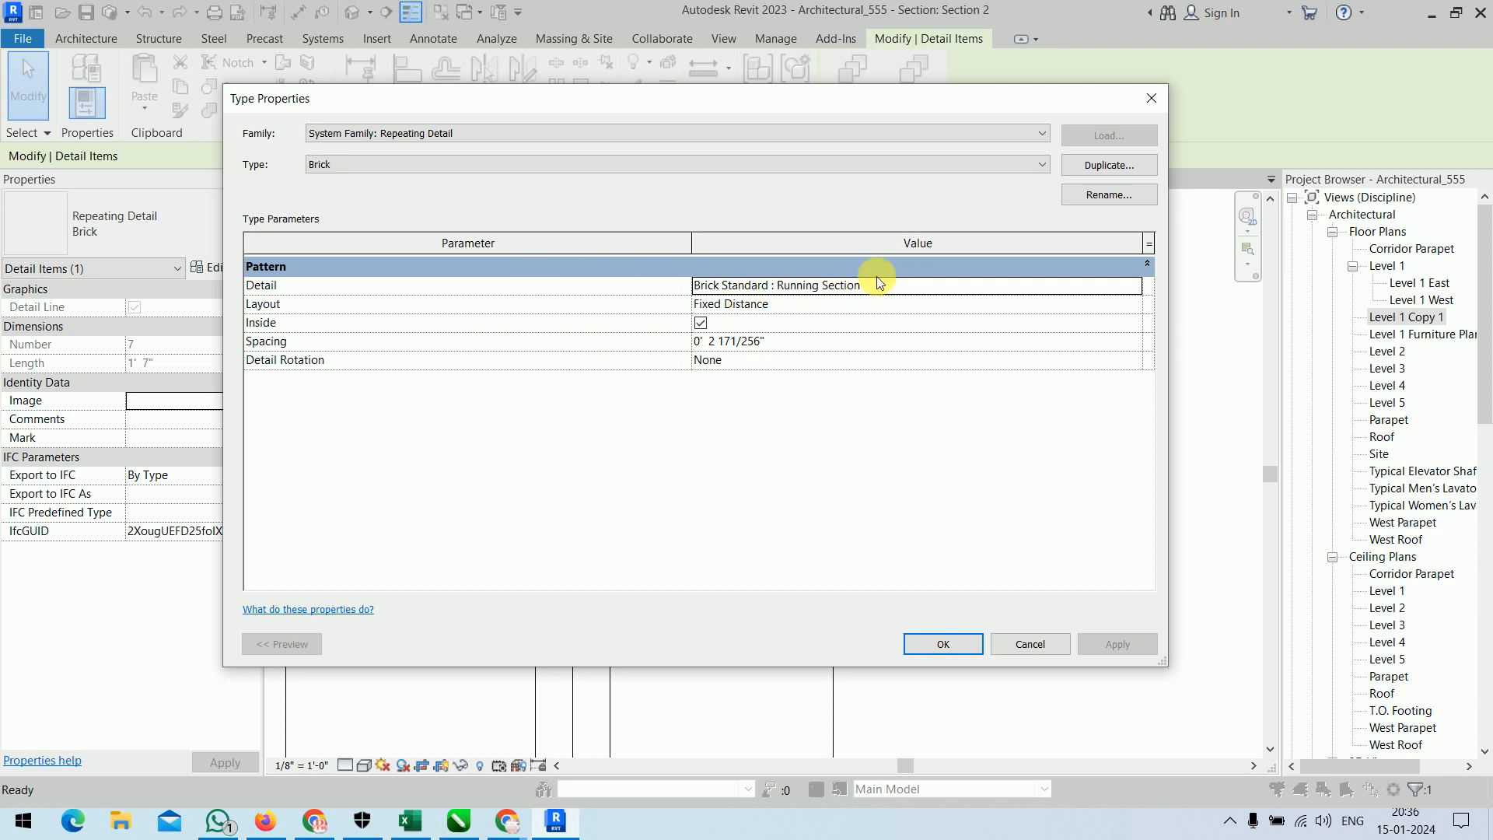
pyautogui.click(1137, 286)
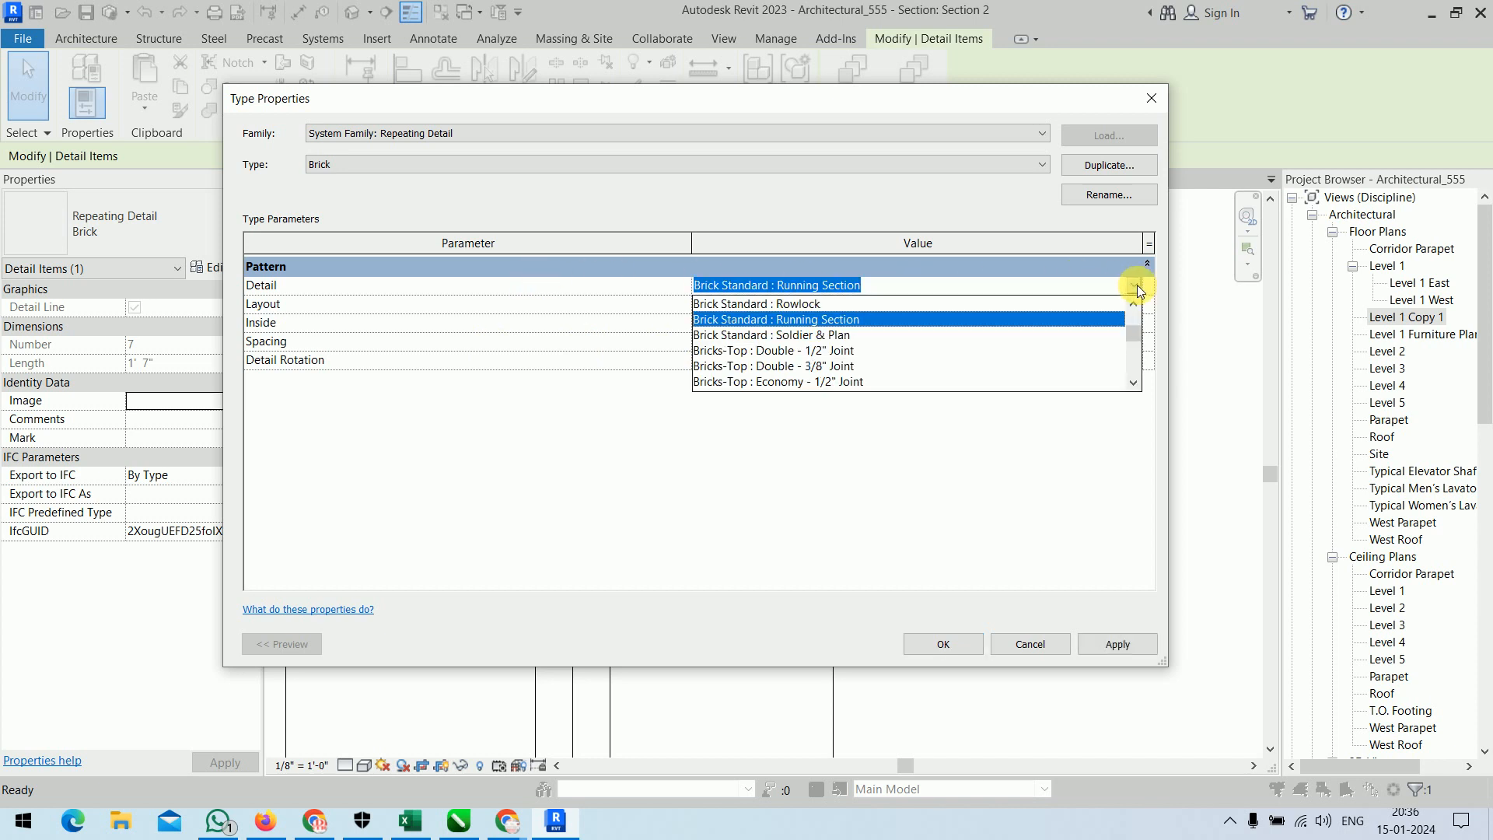
pyautogui.click(917, 351)
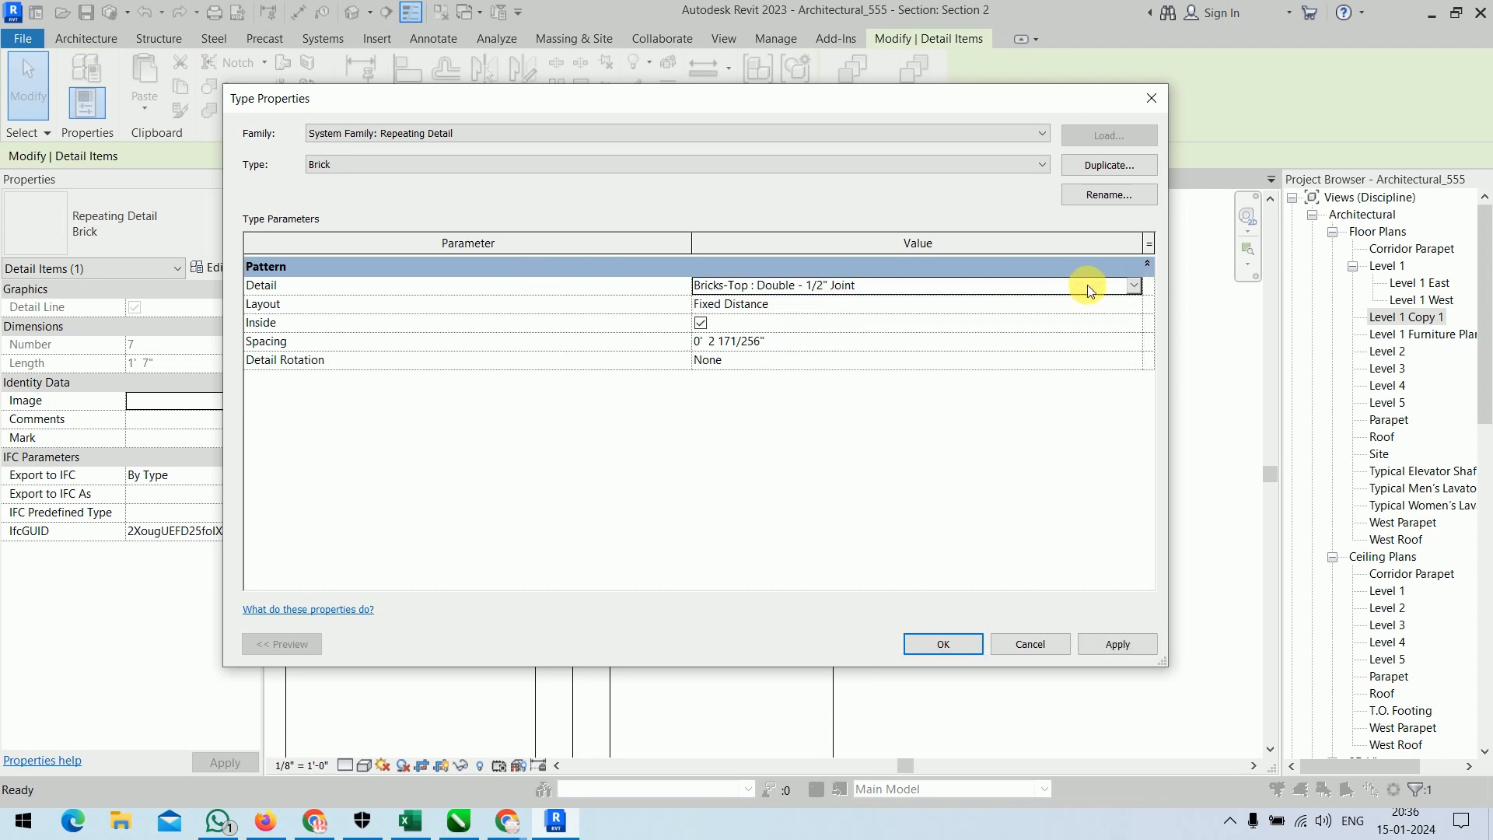
pyautogui.click(1133, 284)
pyautogui.scroll(-4, 922, 356)
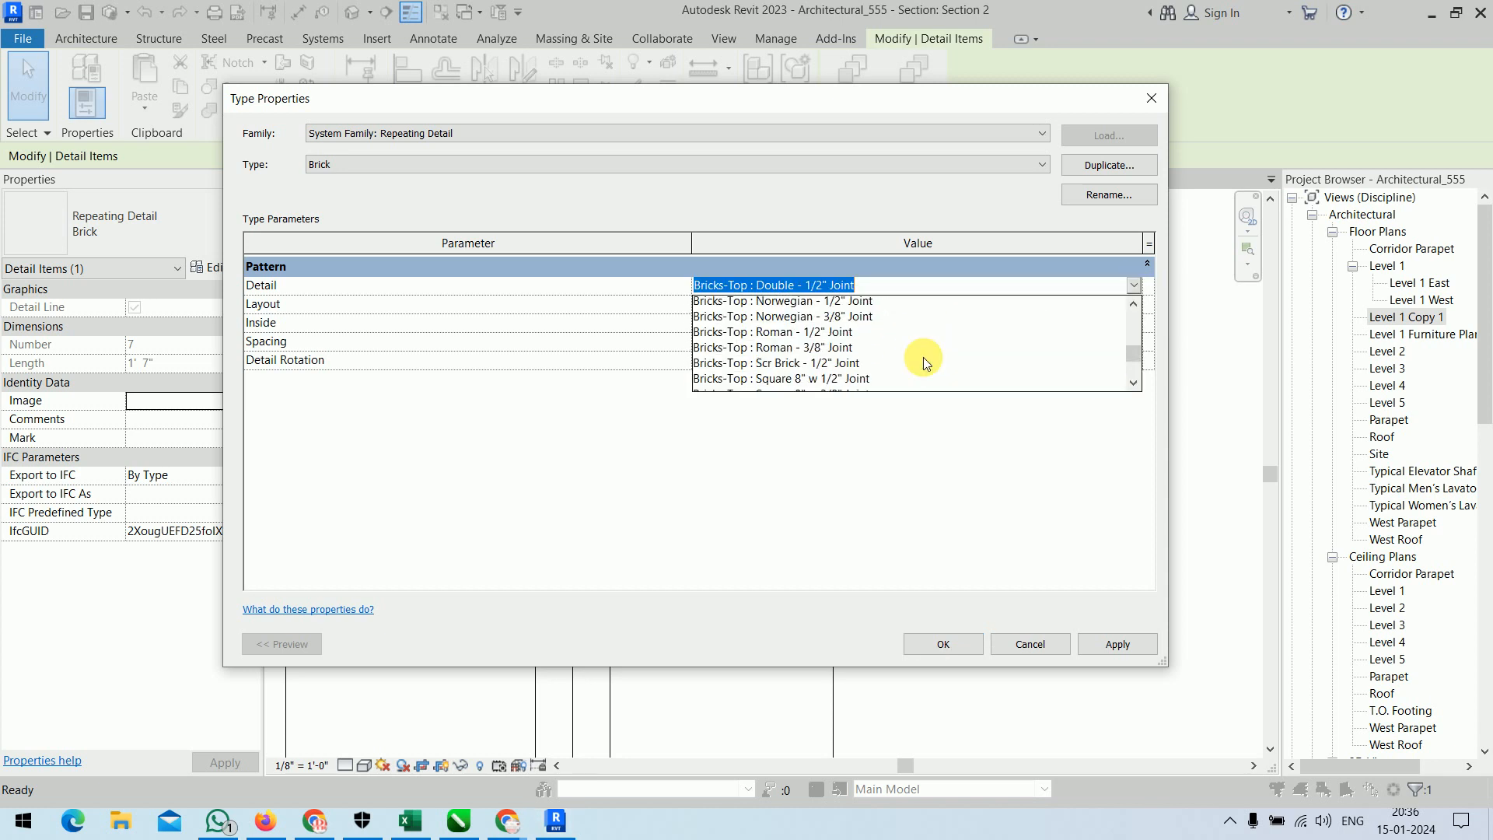
pyautogui.scroll(-10, 922, 357)
pyautogui.click(802, 377)
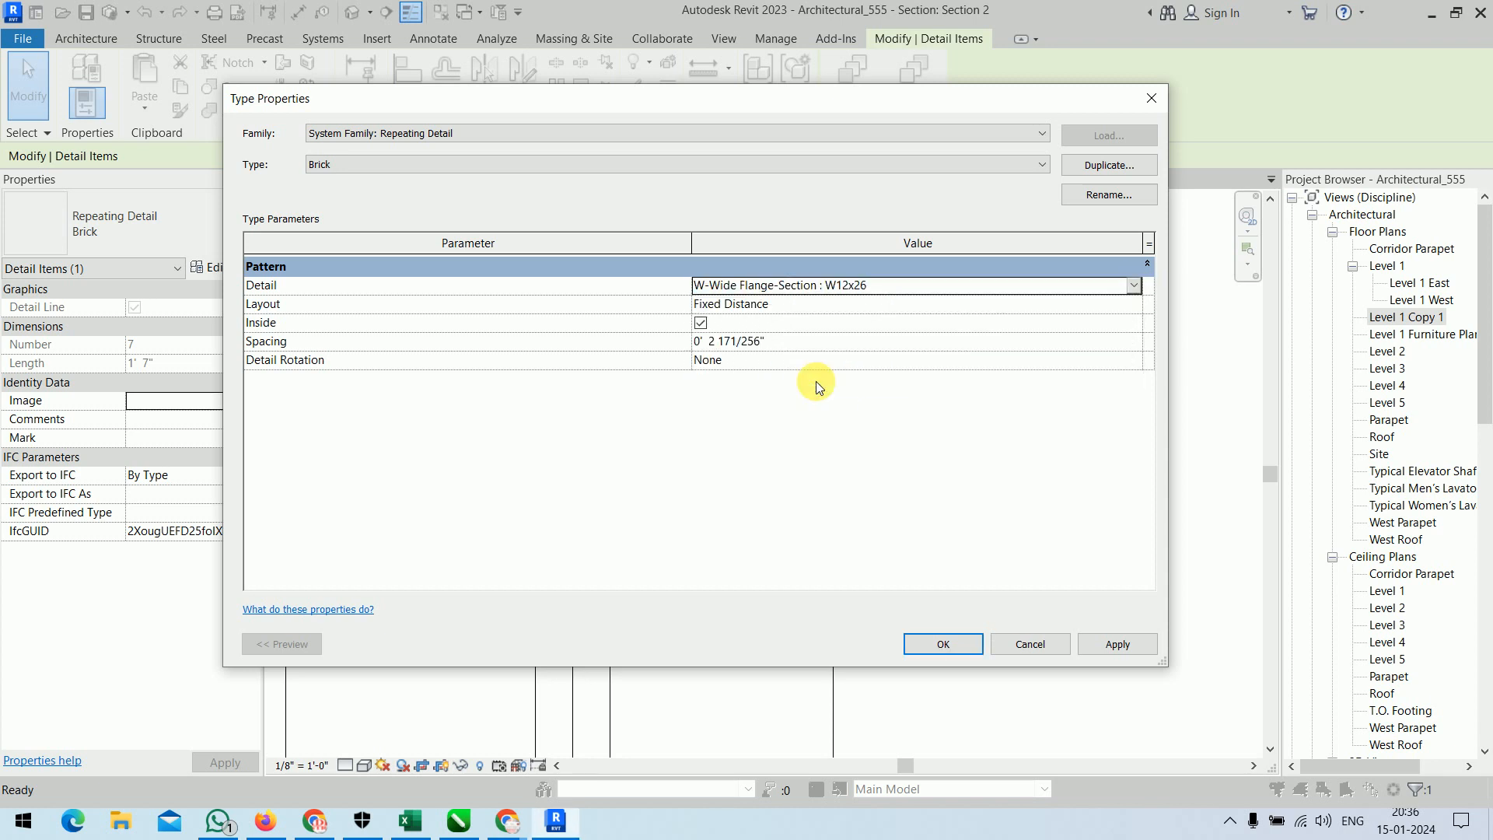
pyautogui.click(956, 642)
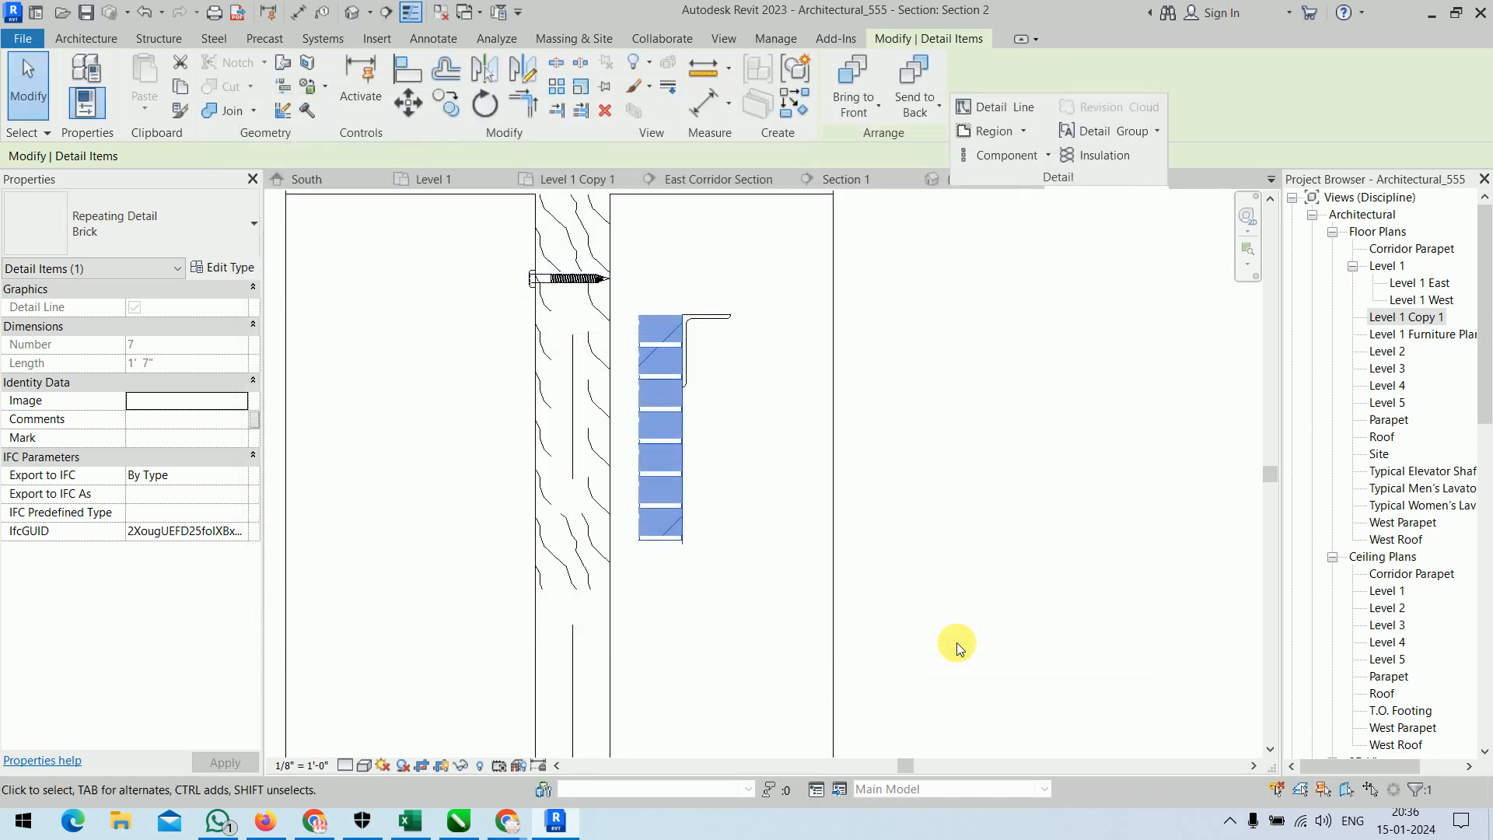
pyautogui.click(903, 425)
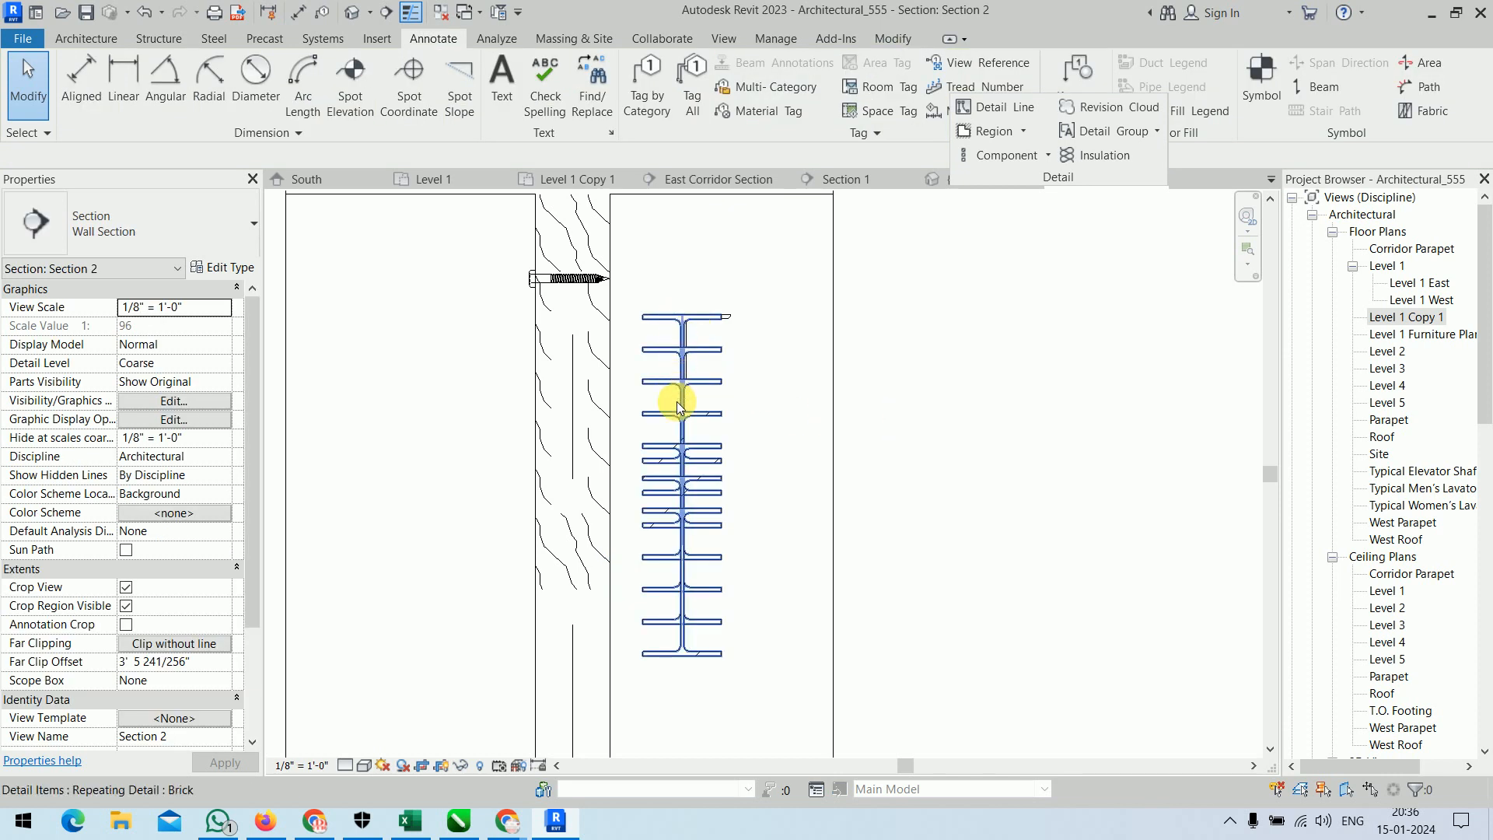
# Set the repeating detail type's spacing to 6".
pyautogui.click(684, 497)
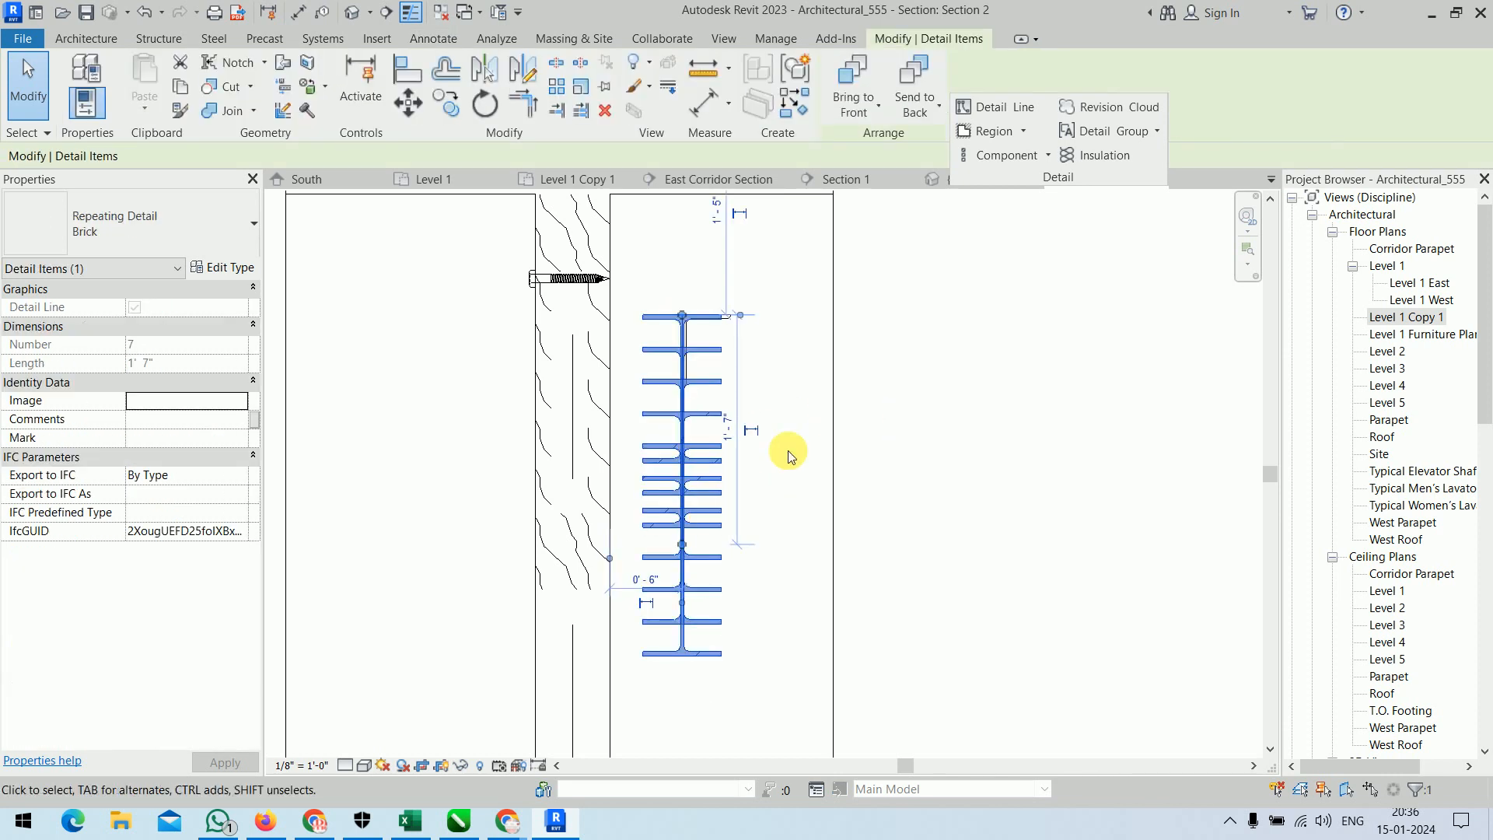
pyautogui.click(213, 269)
pyautogui.click(847, 347)
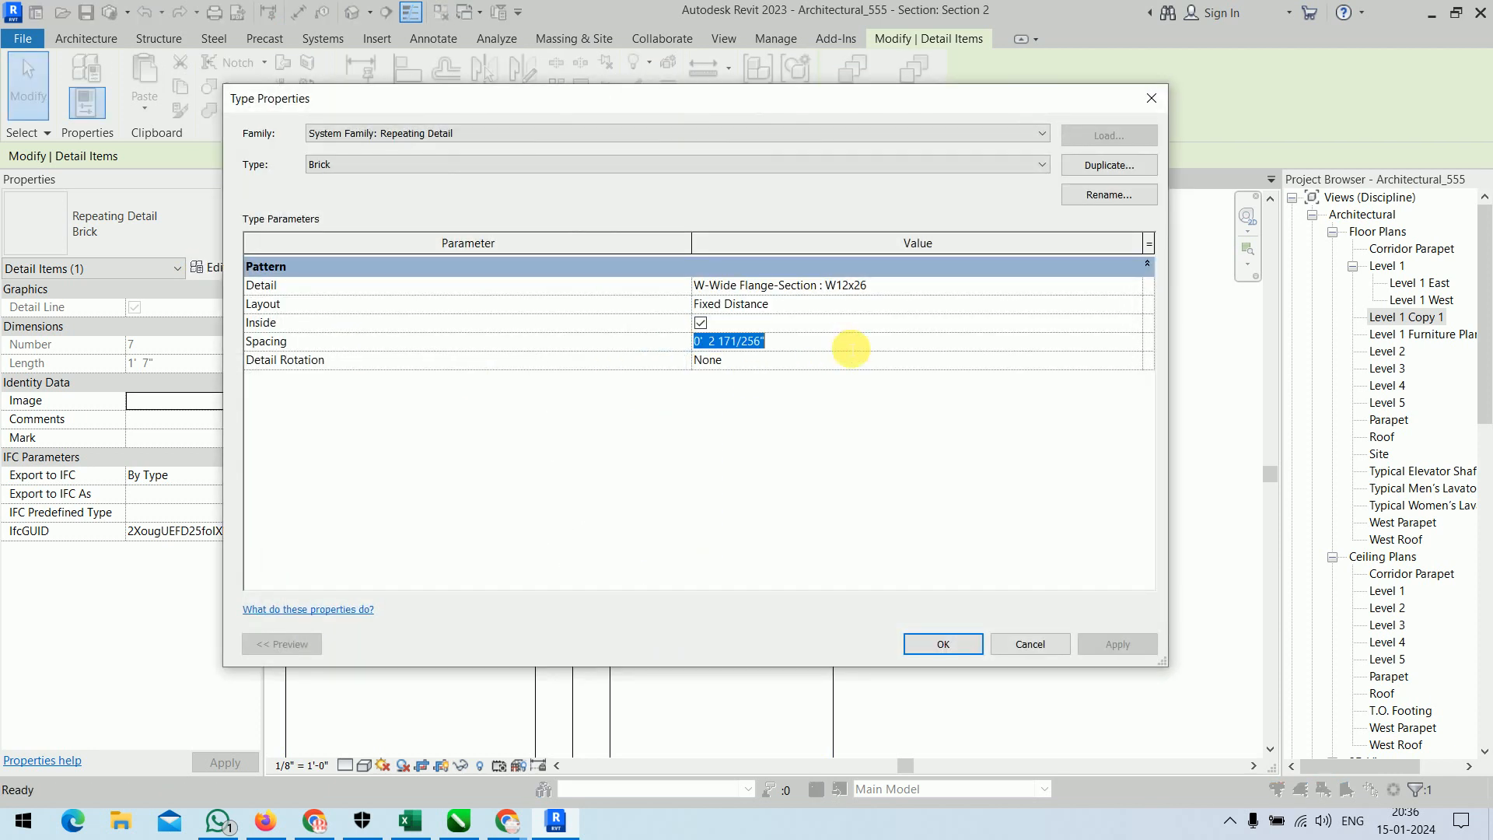
pyautogui.write('6')
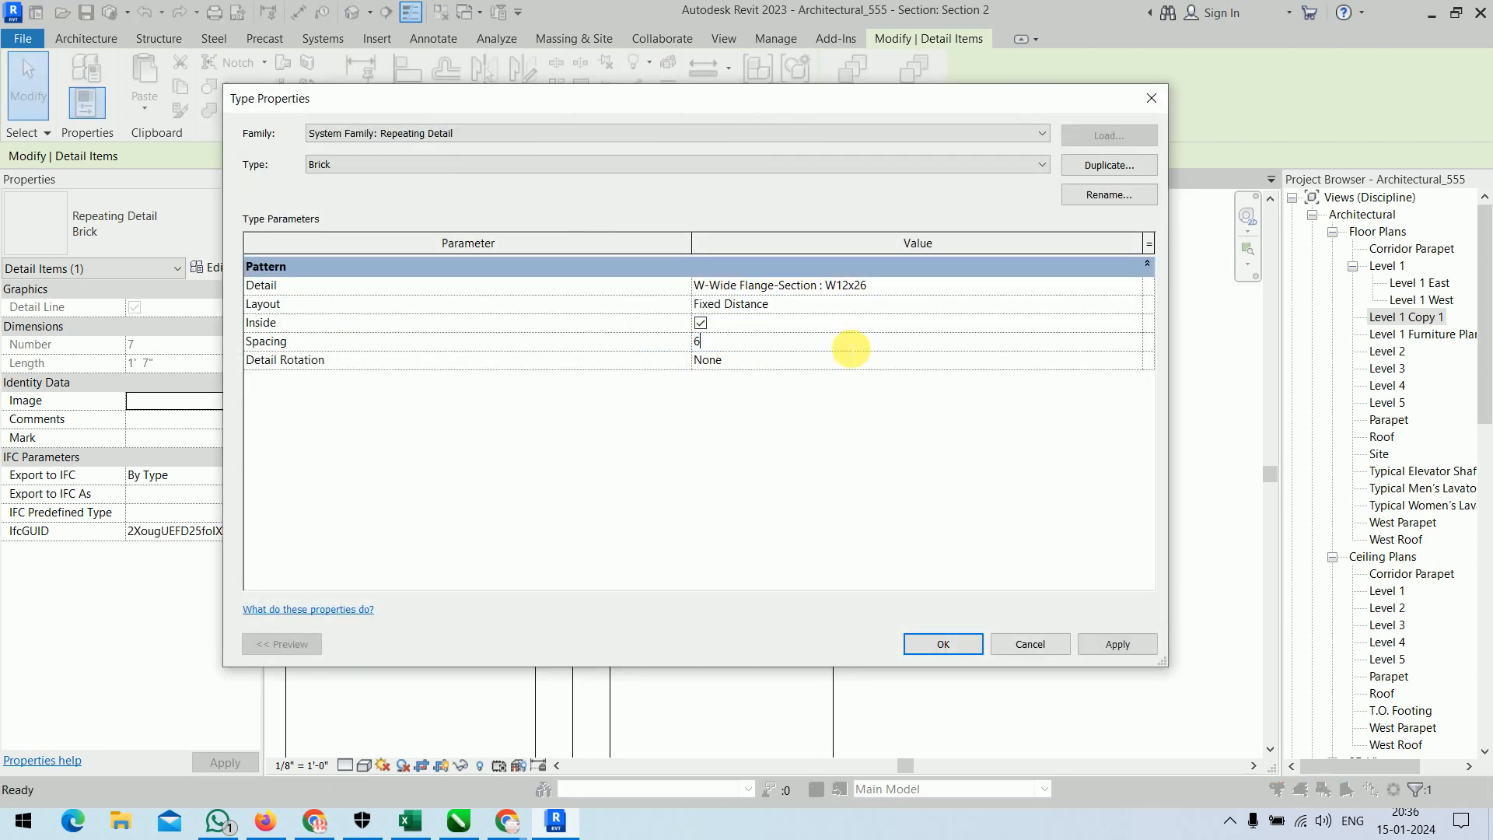
pyautogui.write('"')
pyautogui.press('Return')
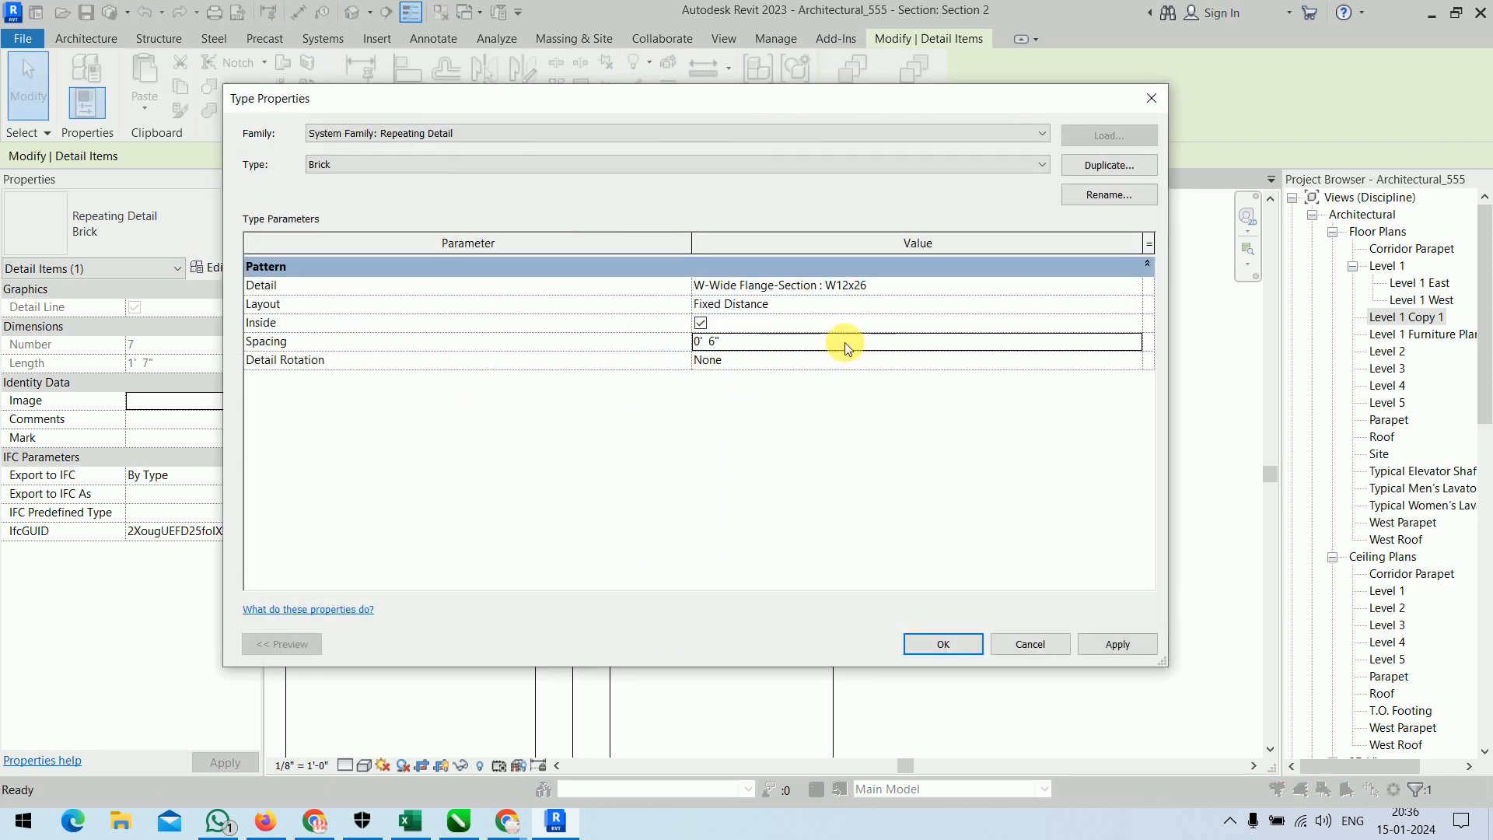
pyautogui.click(943, 645)
pyautogui.click(932, 430)
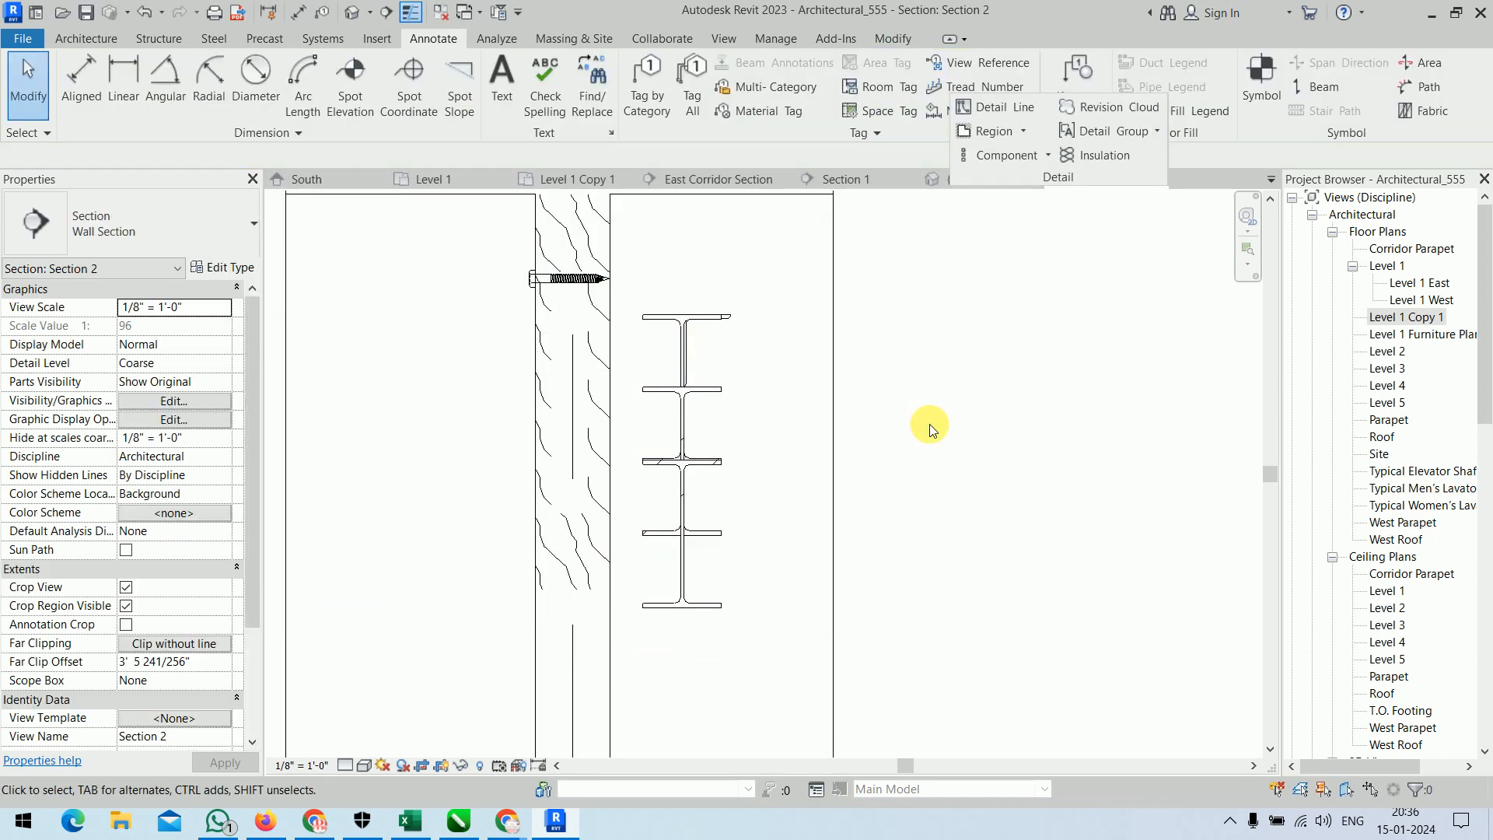
pyautogui.scroll(-5, 930, 430)
pyautogui.scroll(6, 930, 430)
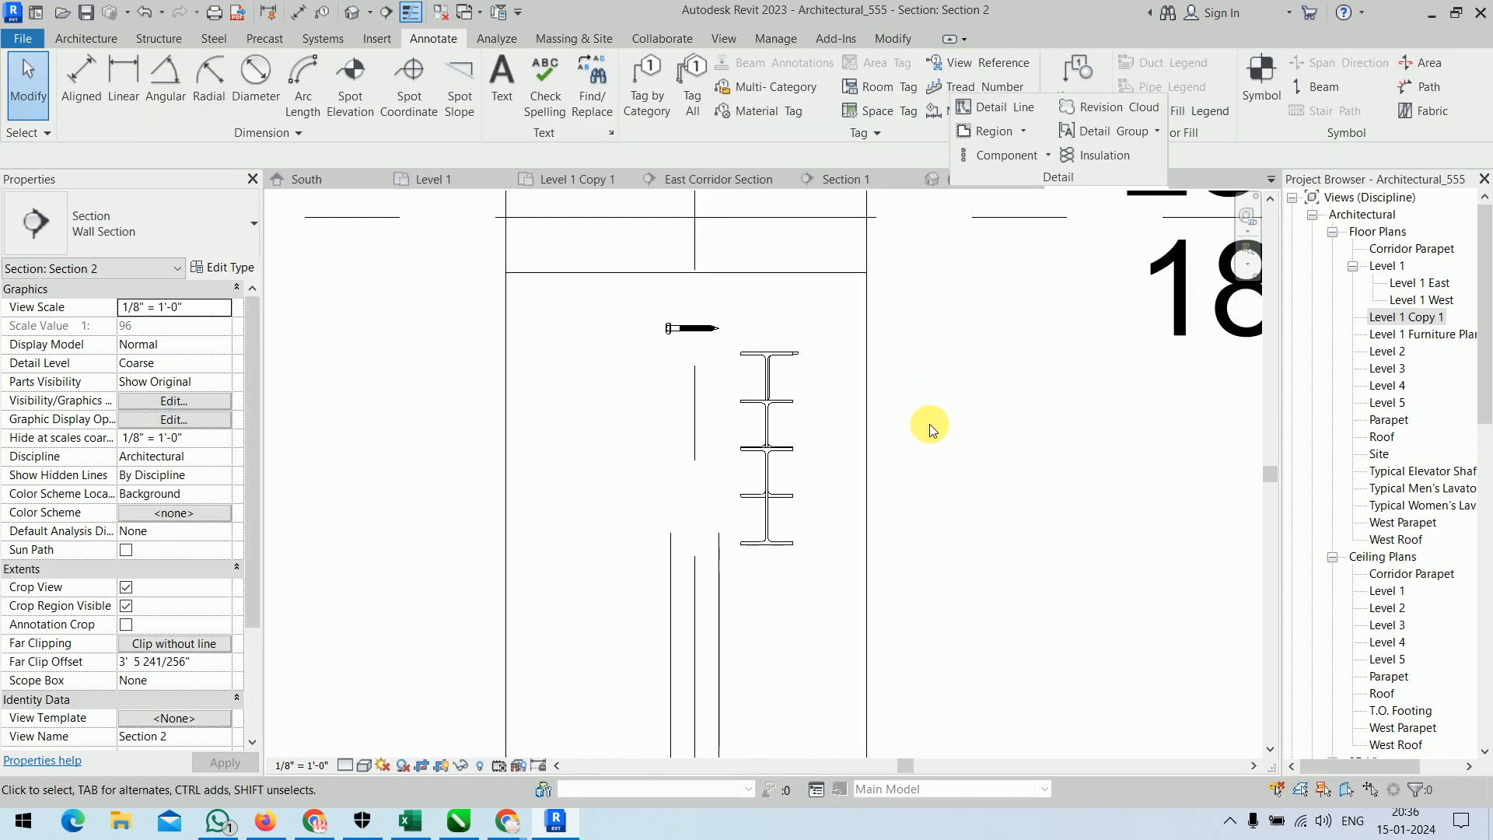
# Set the spacing of the wide-flange repeating detail type to 5'.
pyautogui.click(660, 628)
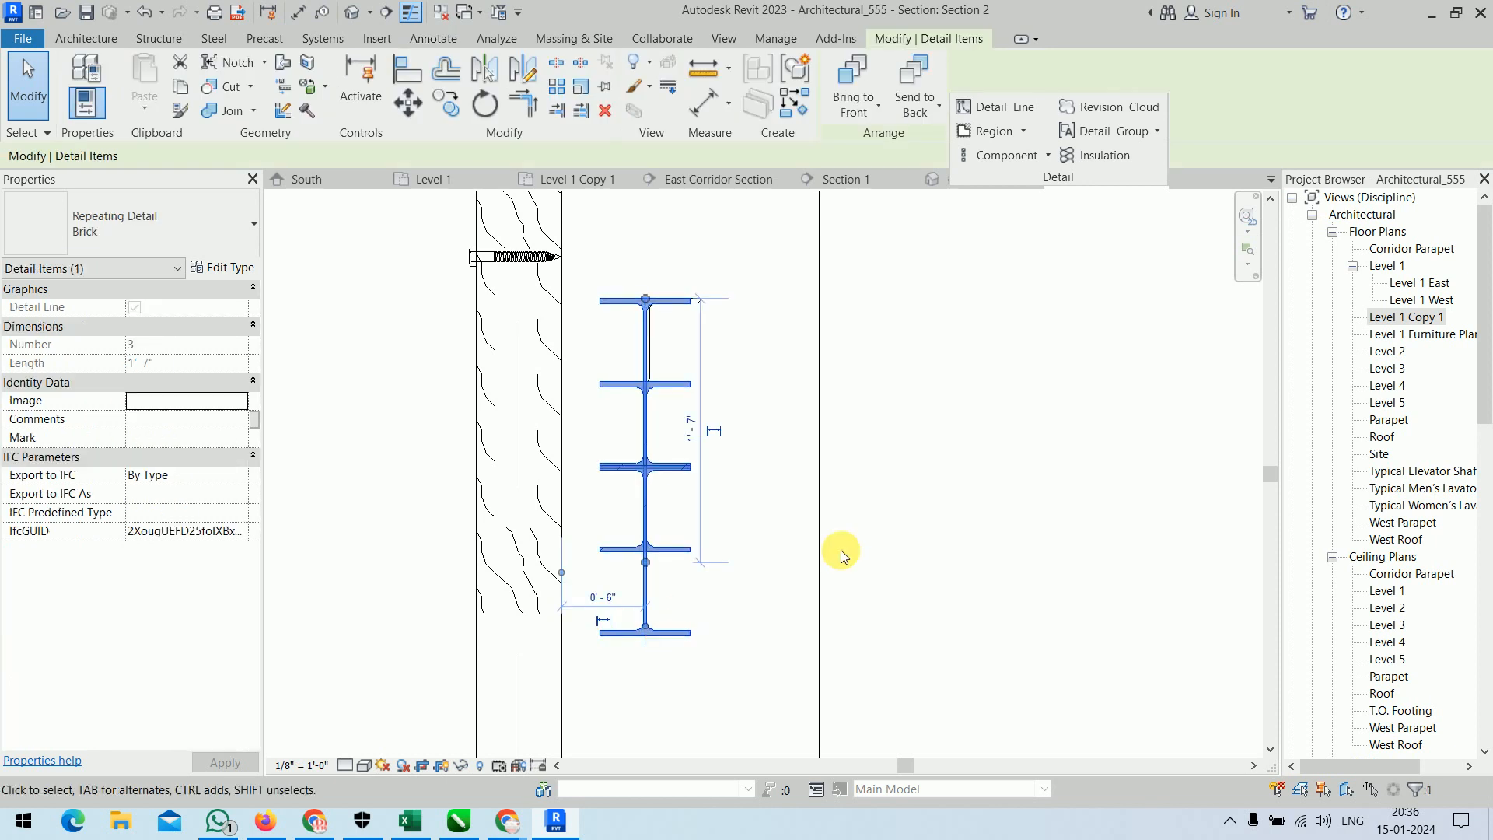
pyautogui.click(225, 267)
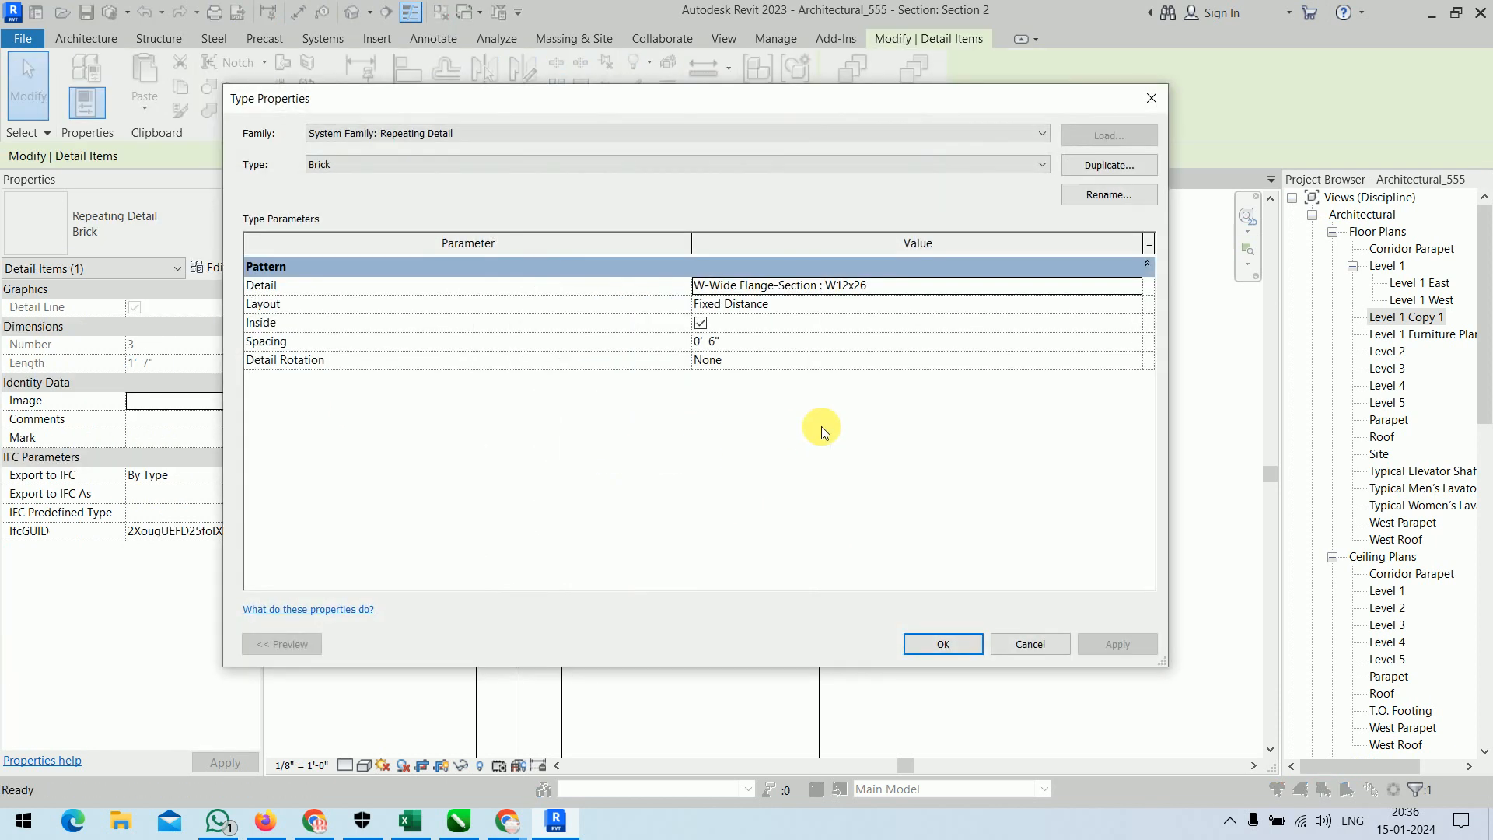
pyautogui.click(789, 340)
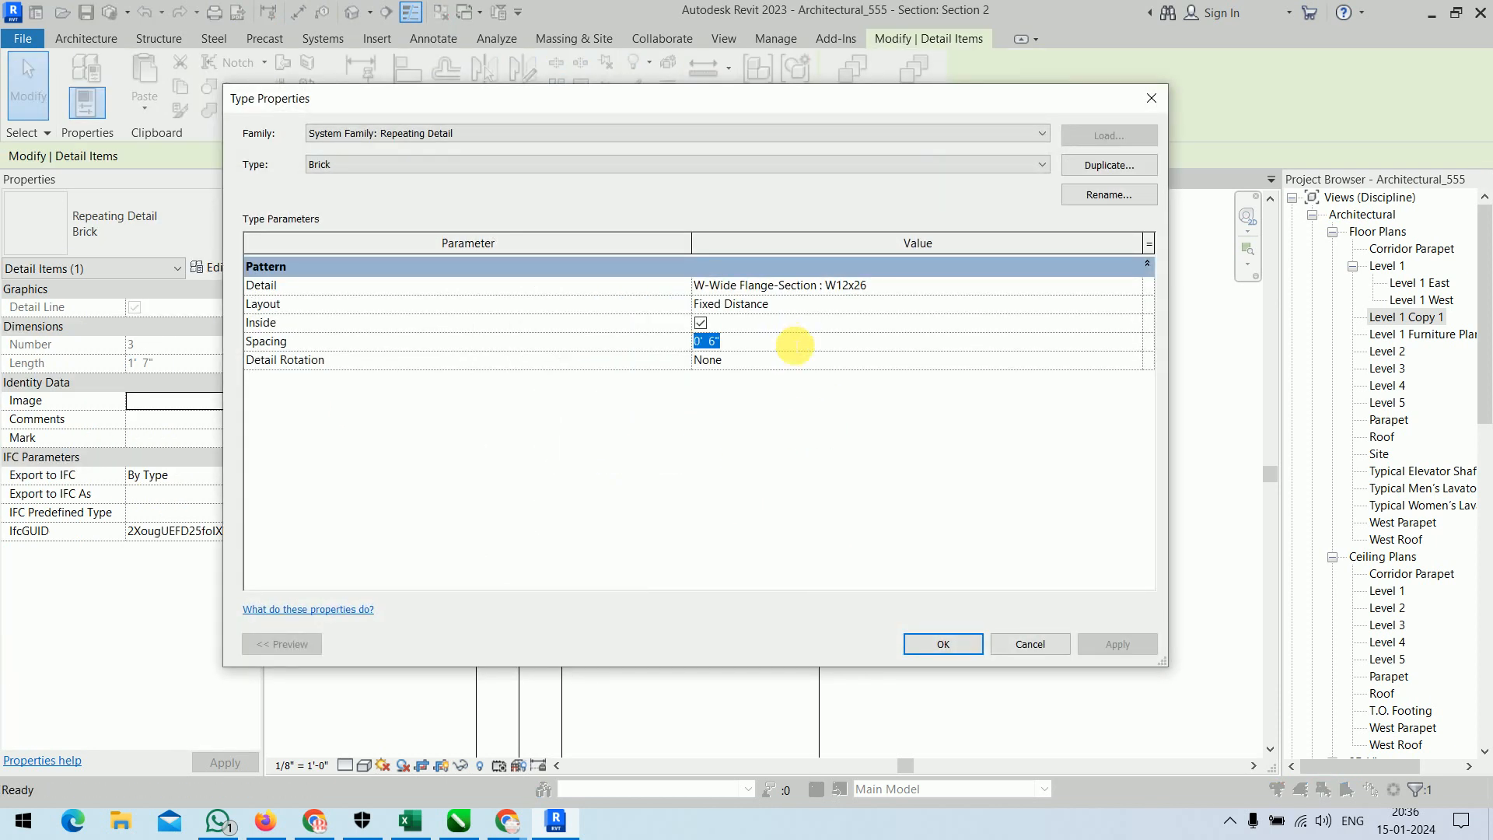
pyautogui.write('5')
pyautogui.press('Return')
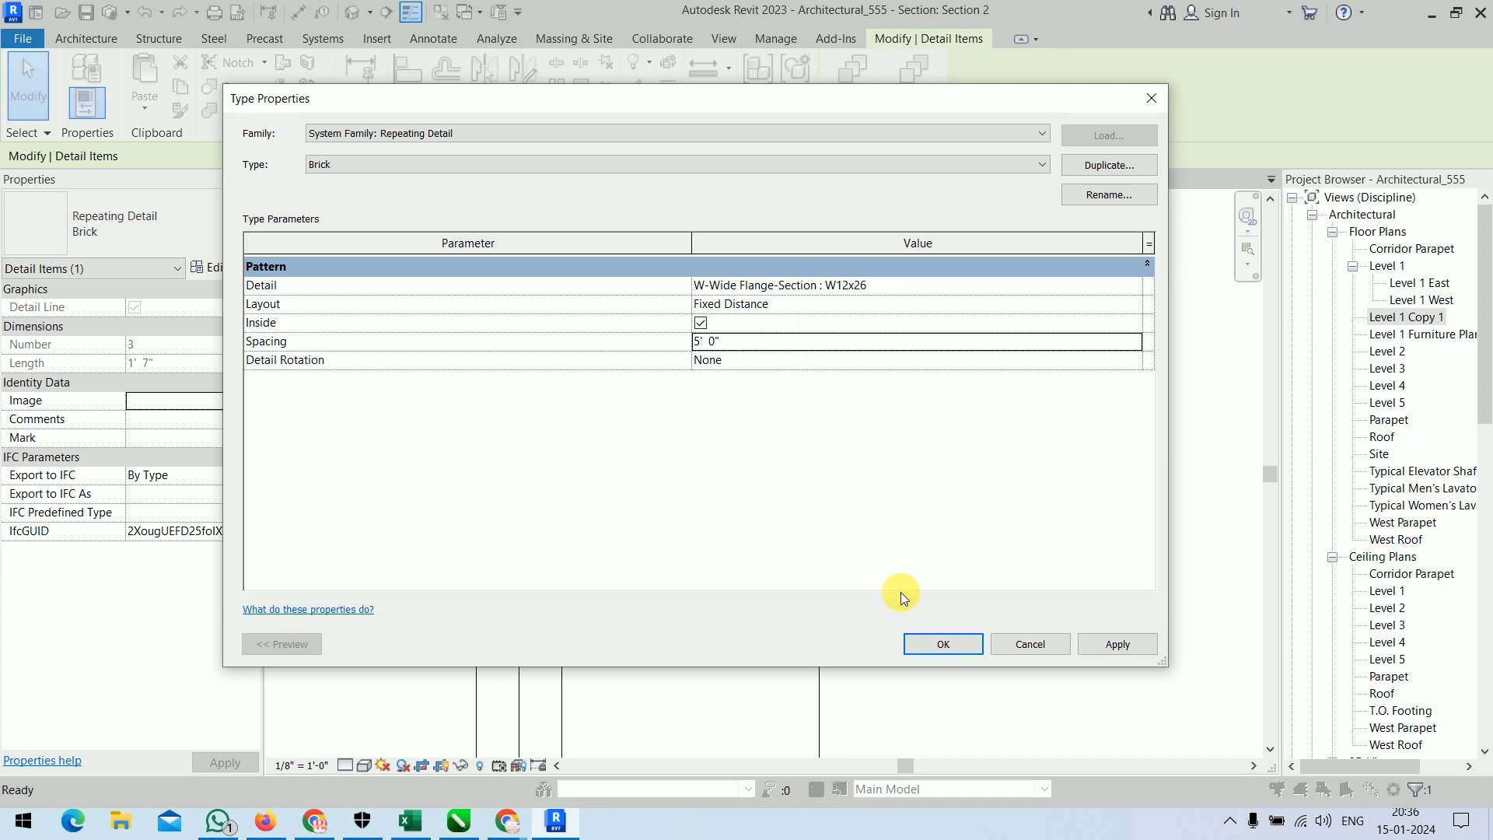
pyautogui.click(953, 648)
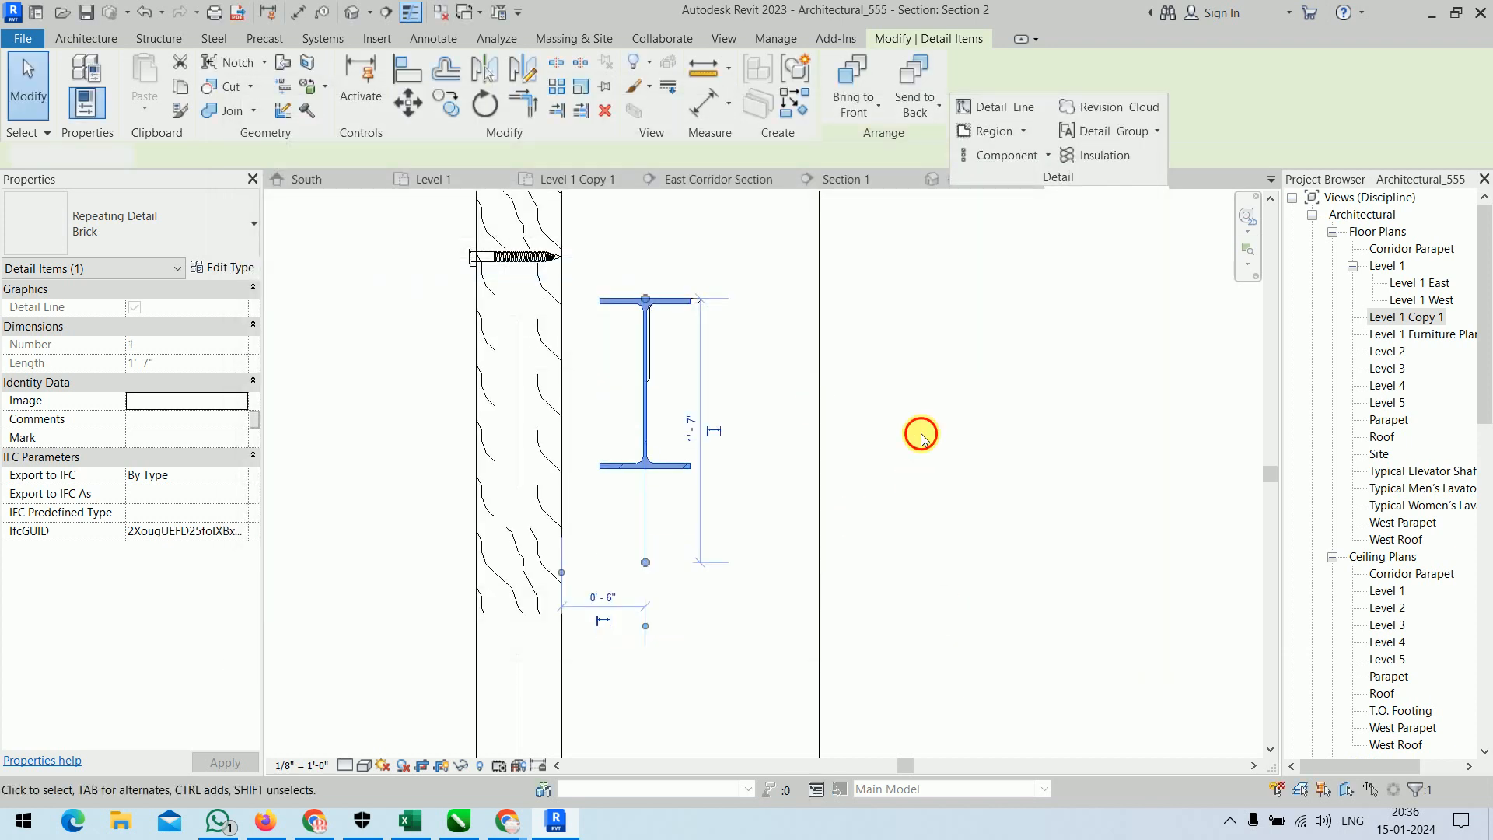
pyautogui.click(921, 420)
# Place a second repeating detail about 8'-4" long, running vertically downward below the first one beside the wall.
pyautogui.click(647, 459)
pyautogui.scroll(-3, 930, 441)
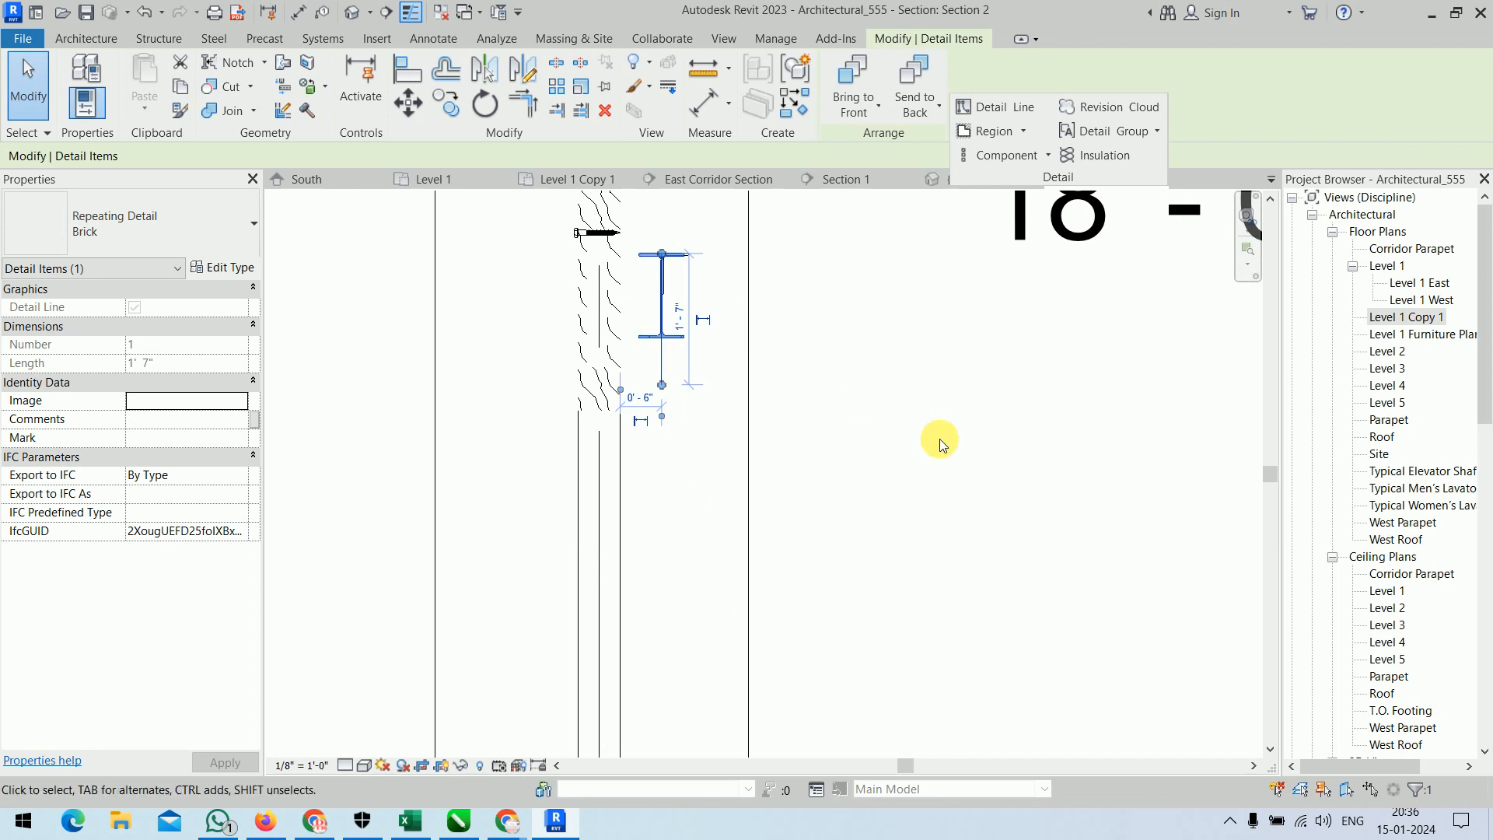
pyautogui.click(1003, 155)
pyautogui.click(660, 404)
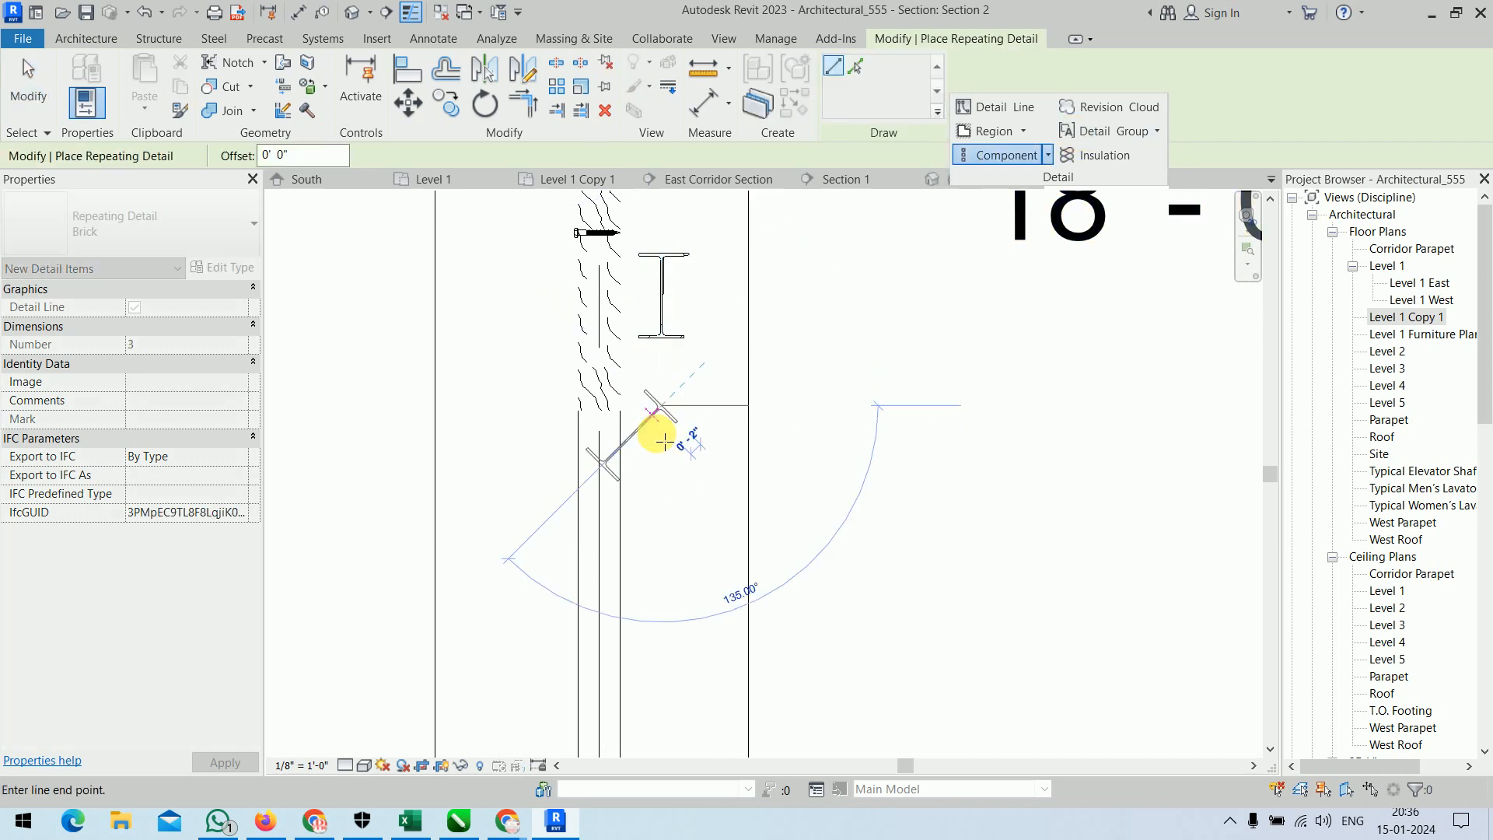
pyautogui.scroll(-3, 678, 692)
pyautogui.moveTo(678, 694); pyautogui.dragTo(685, 308, button='middle')
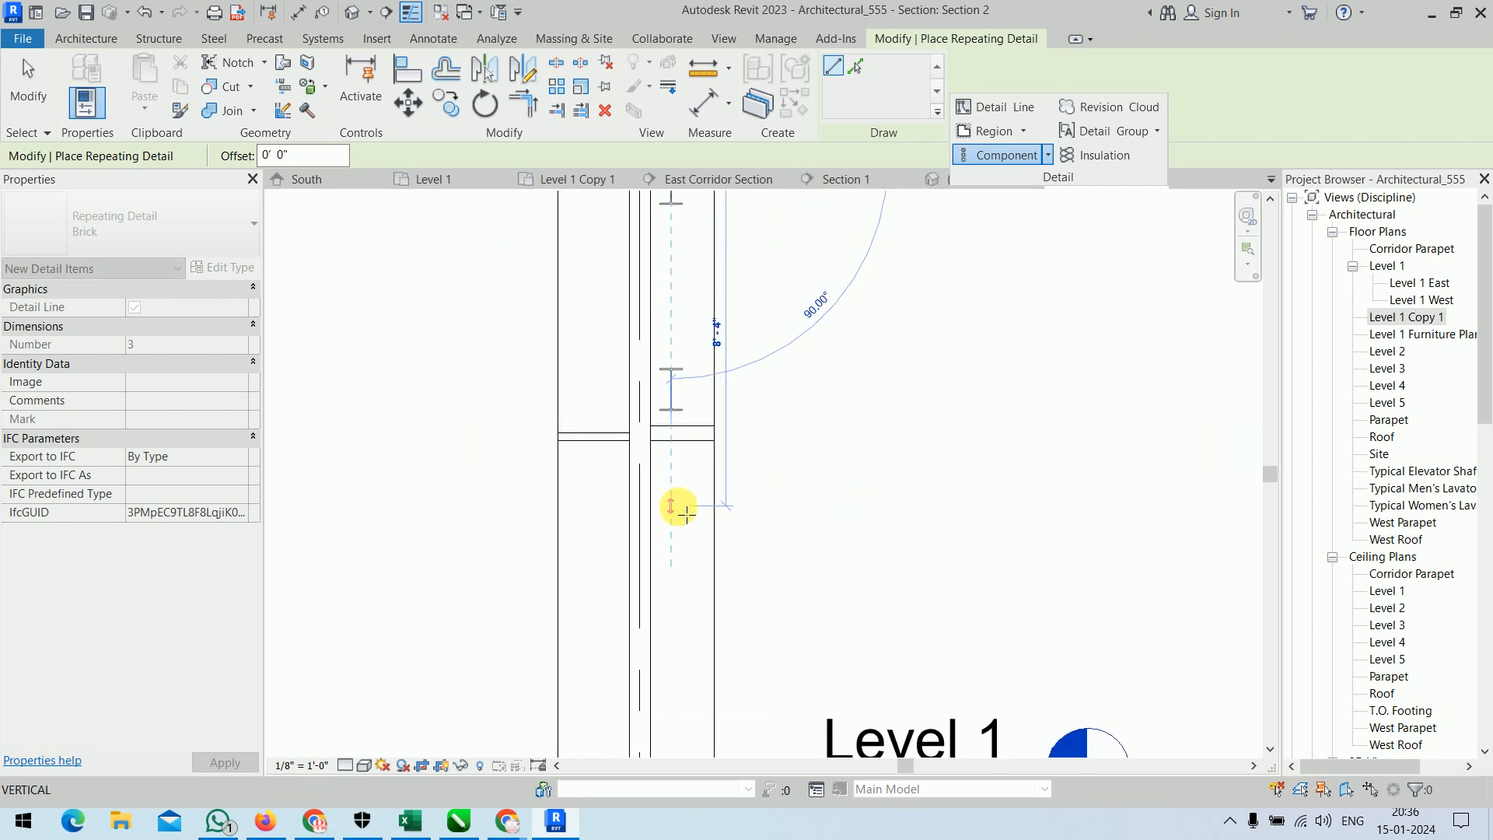
pyautogui.click(677, 505)
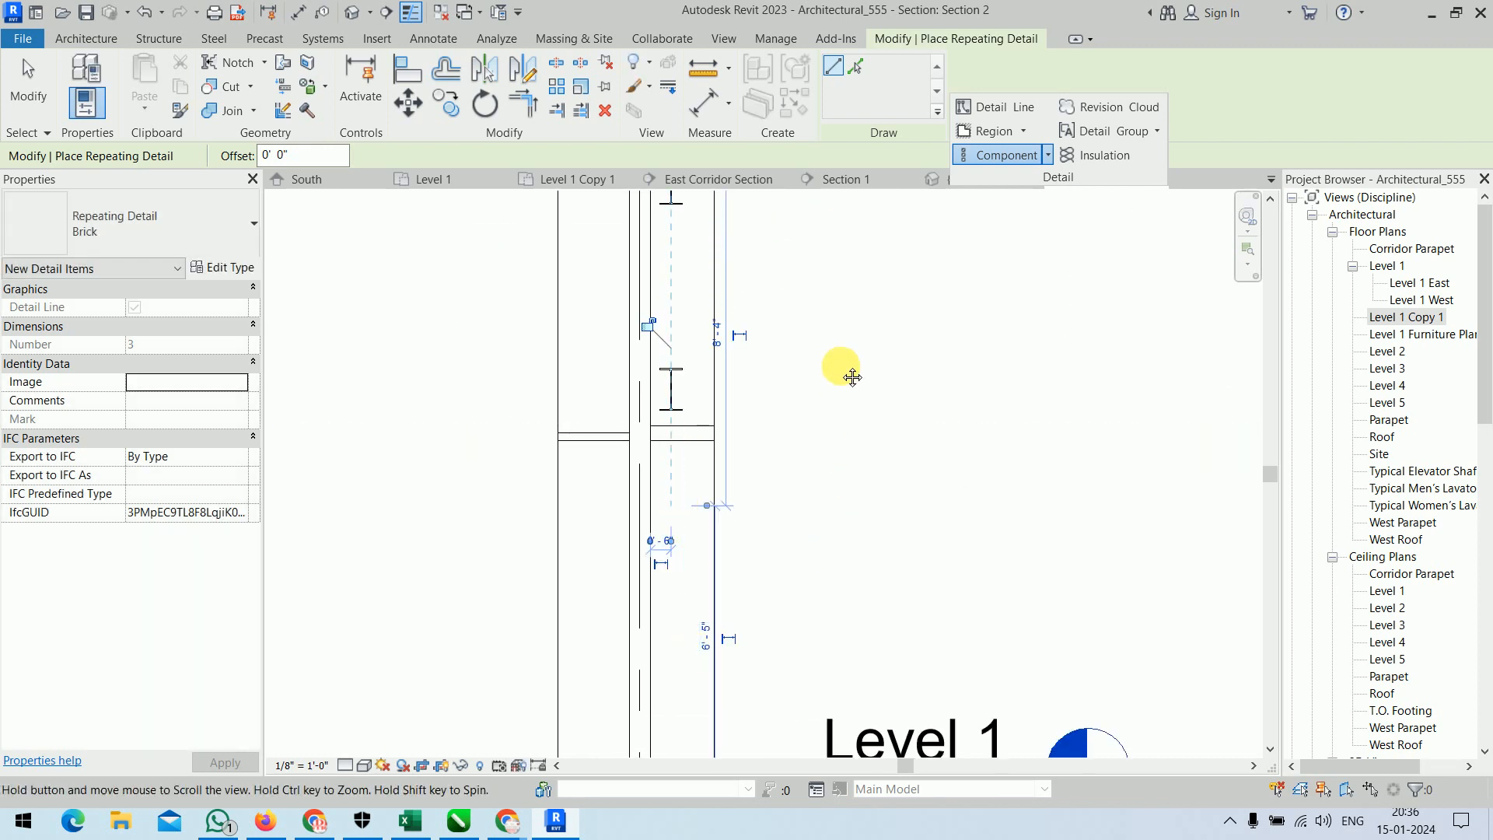
pyautogui.moveTo(850, 374); pyautogui.dragTo(878, 399, button='middle')
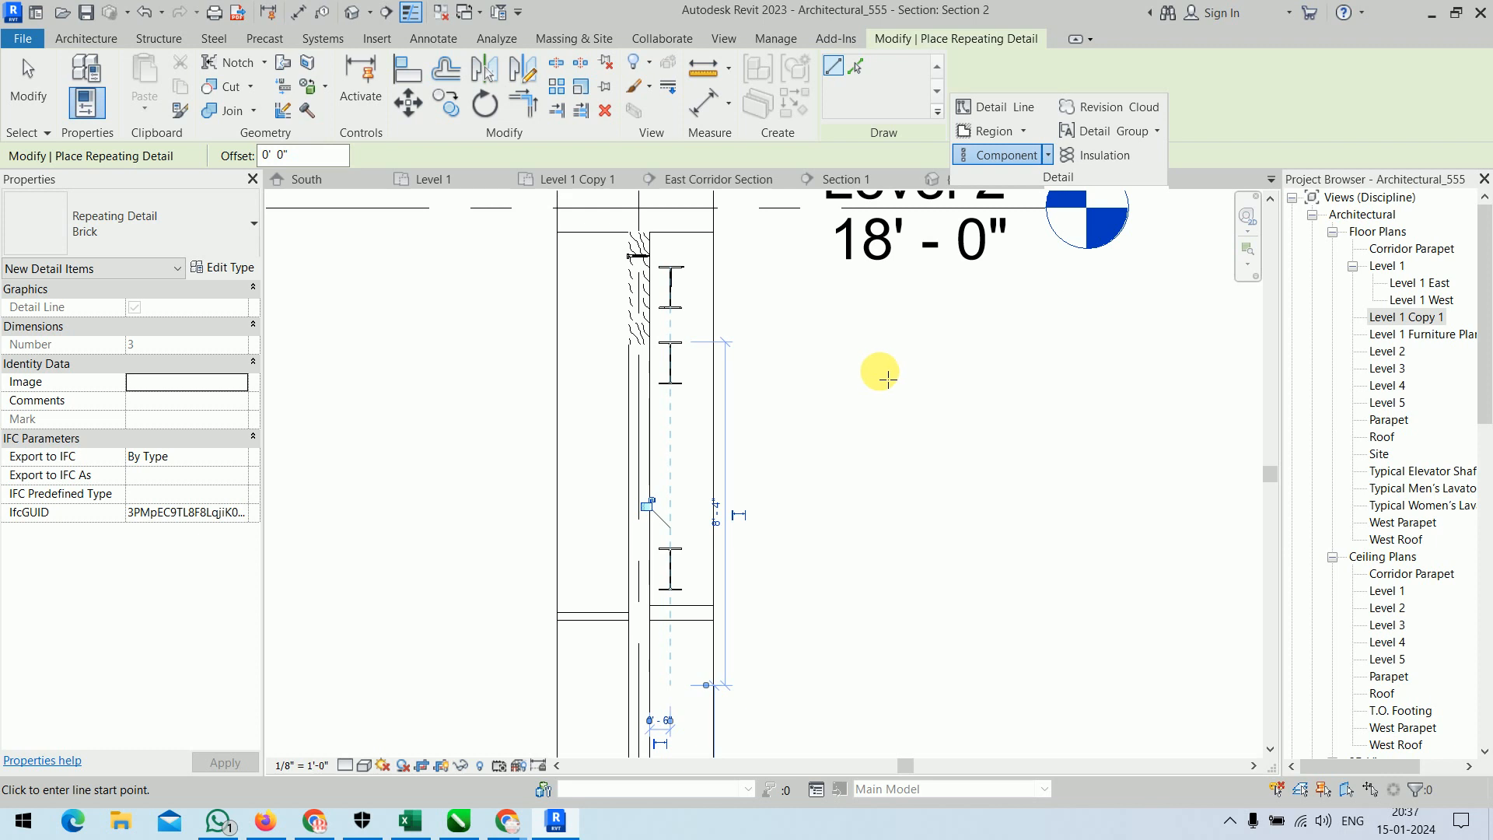
pyautogui.rightClick(858, 330)
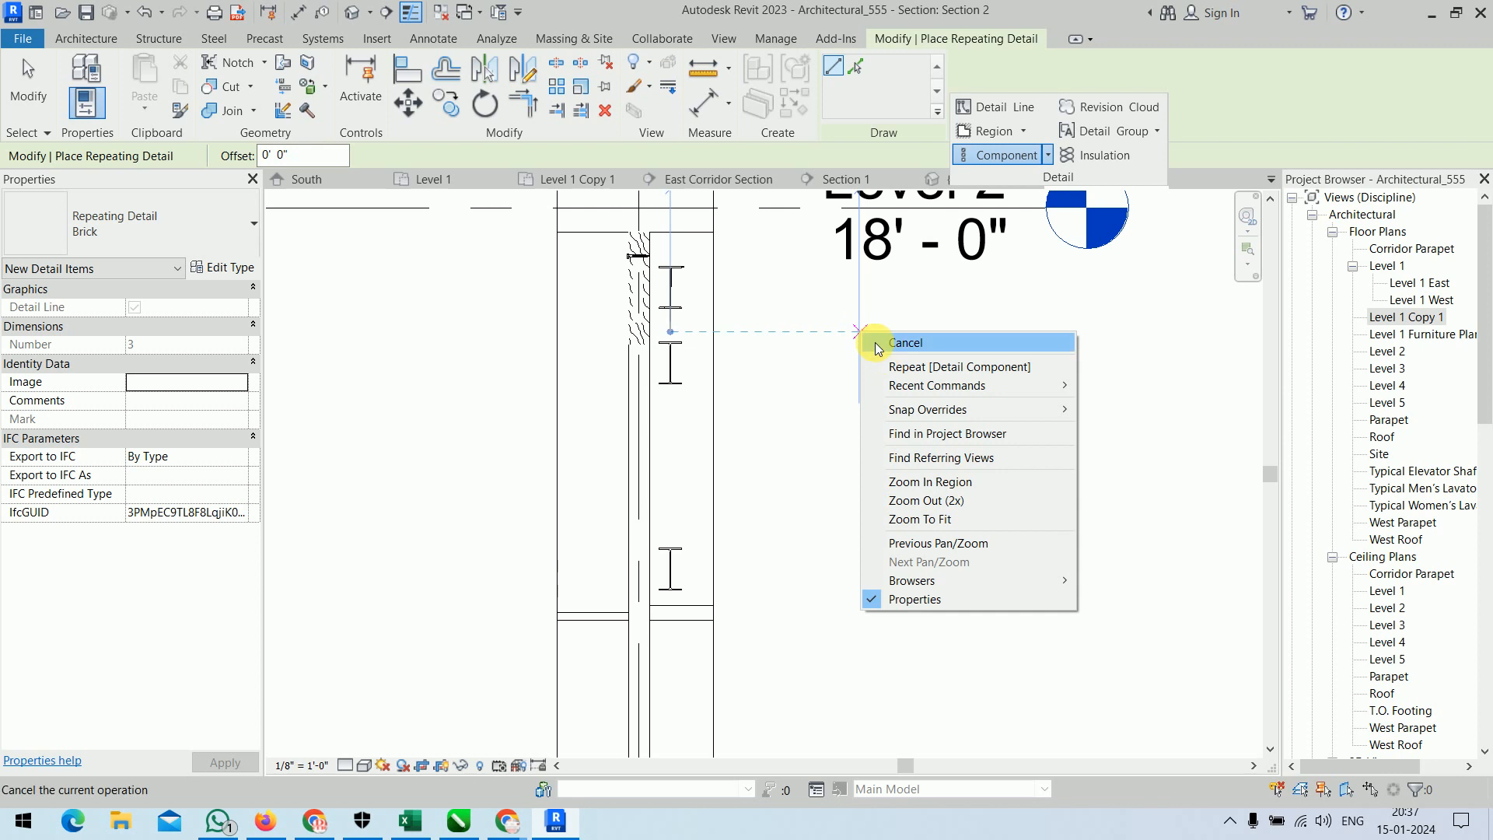
pyautogui.click(876, 345)
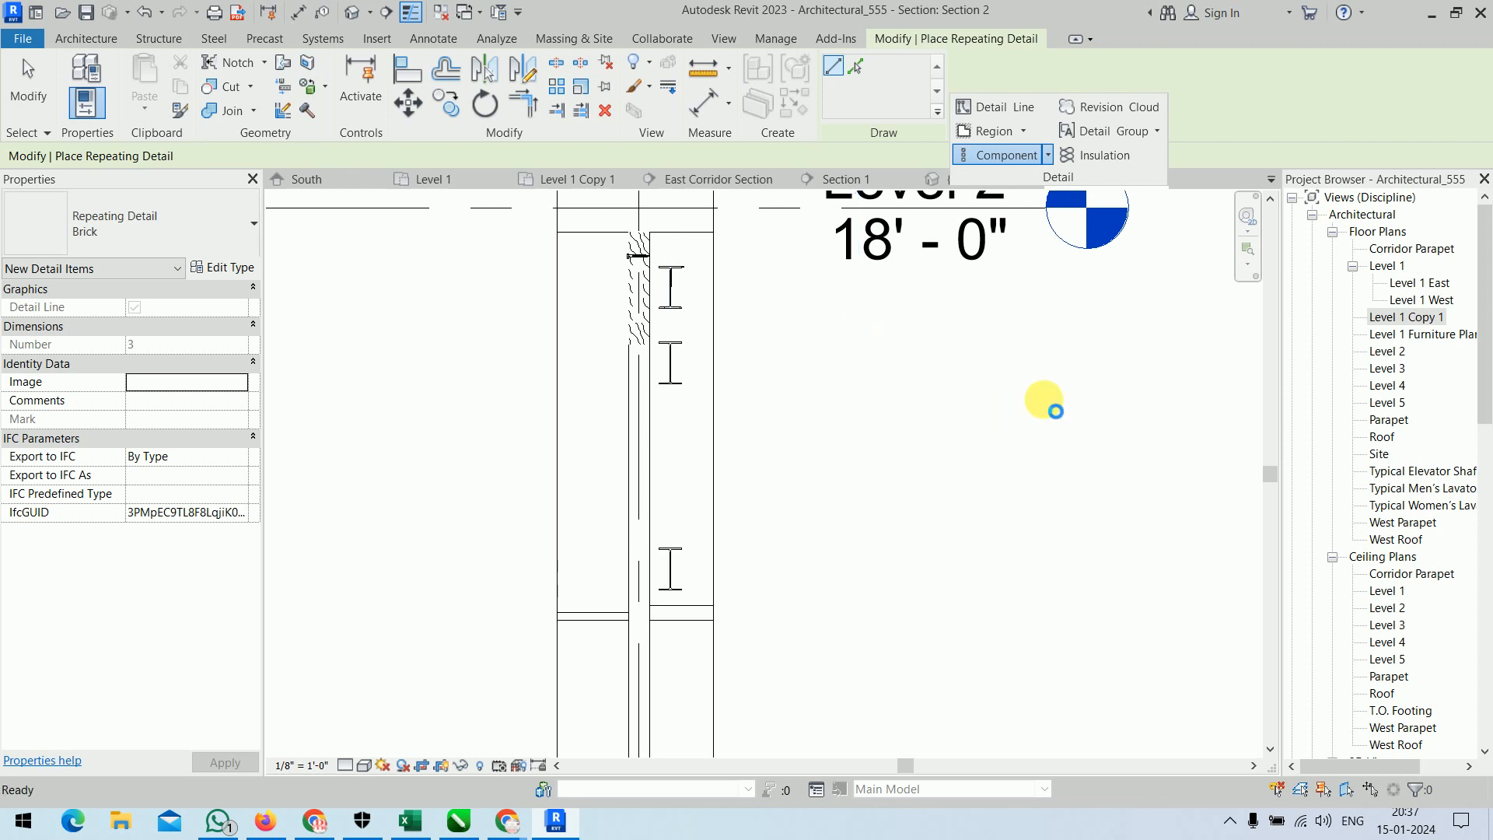
pyautogui.click(873, 481)
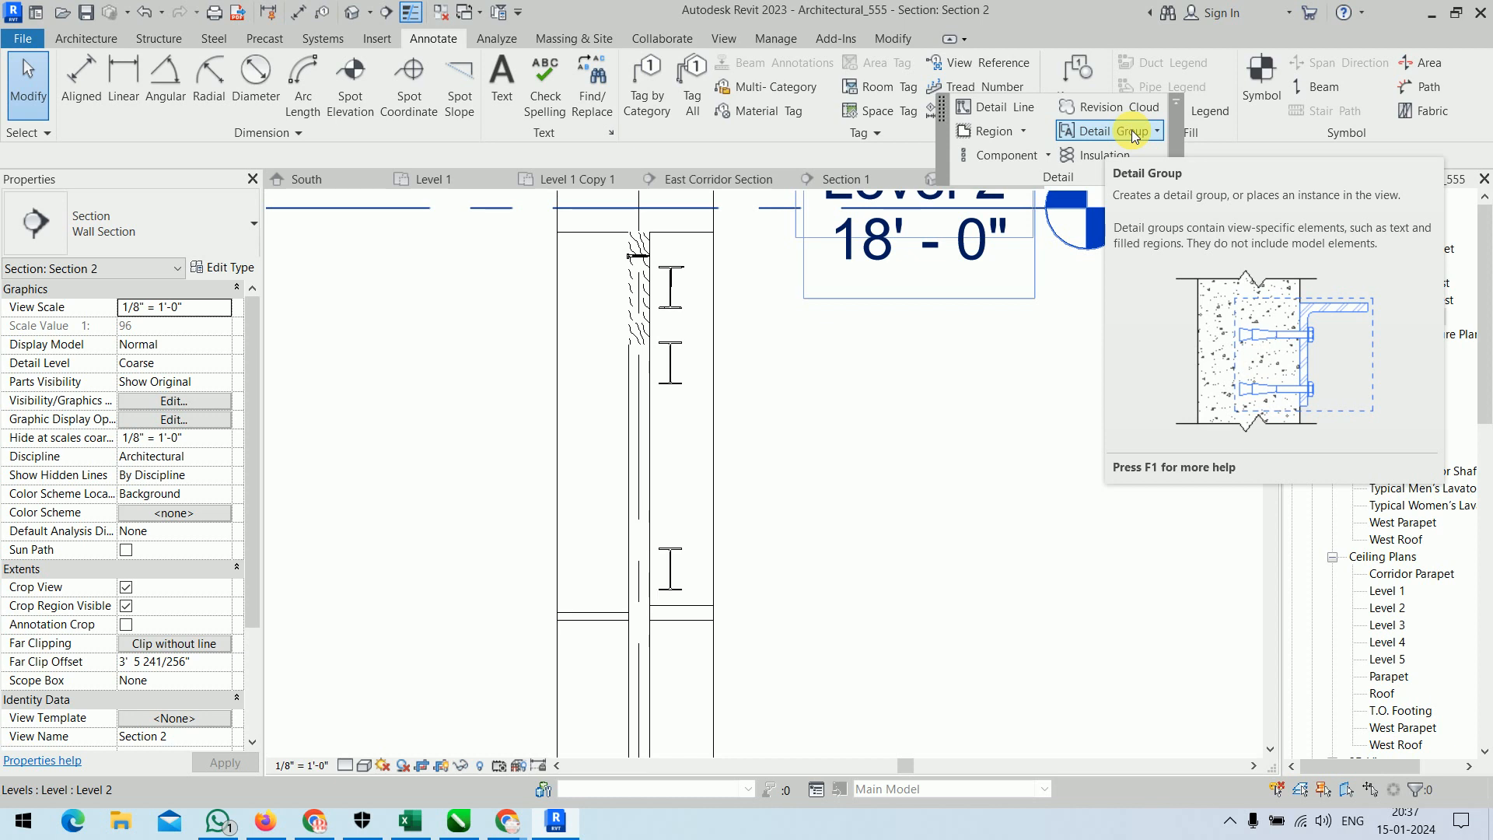
# Create a new group of the Detail type named Detail_1.
pyautogui.click(1132, 129)
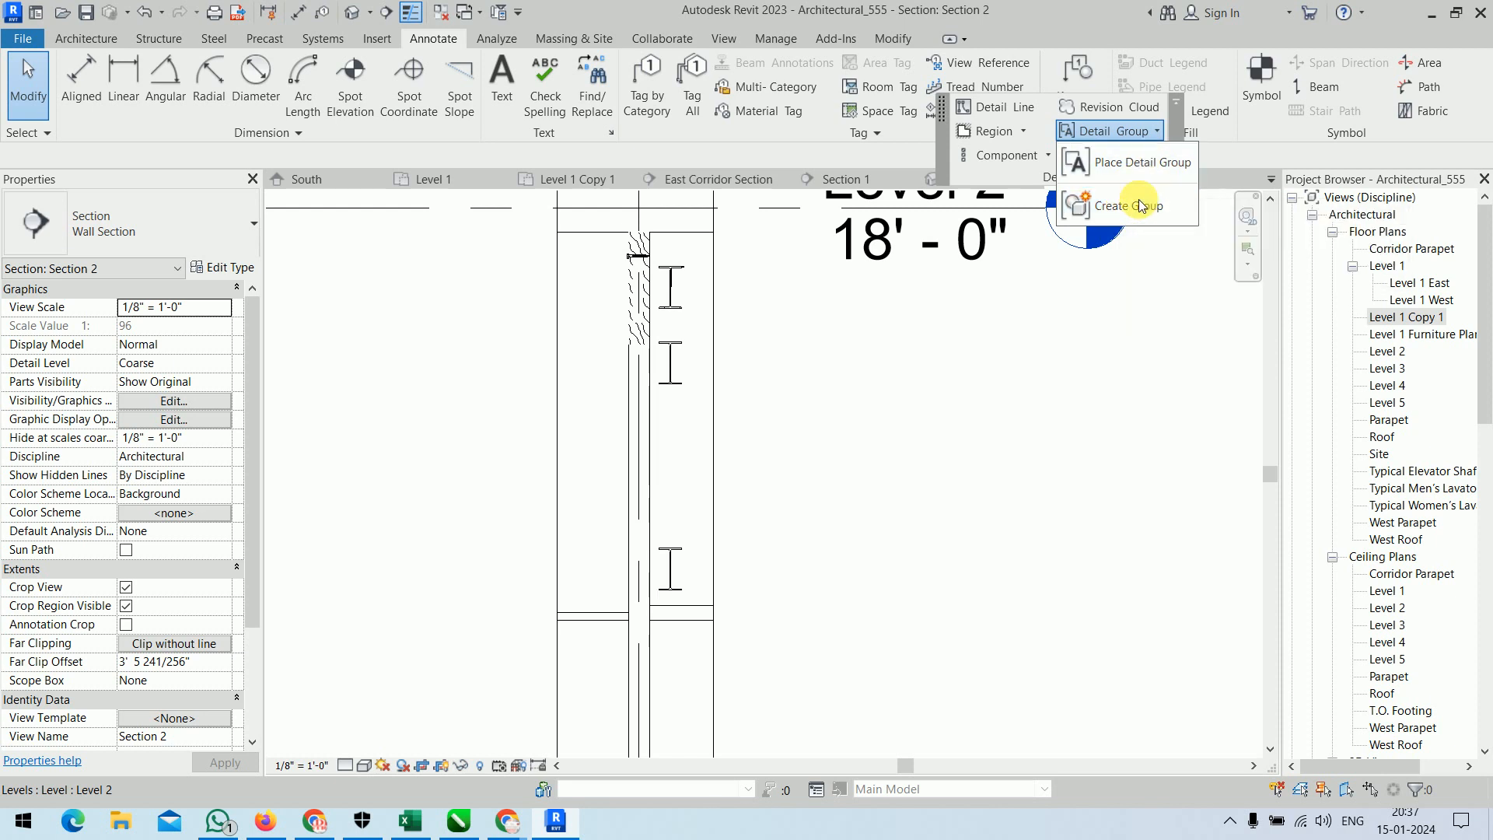
pyautogui.click(1140, 206)
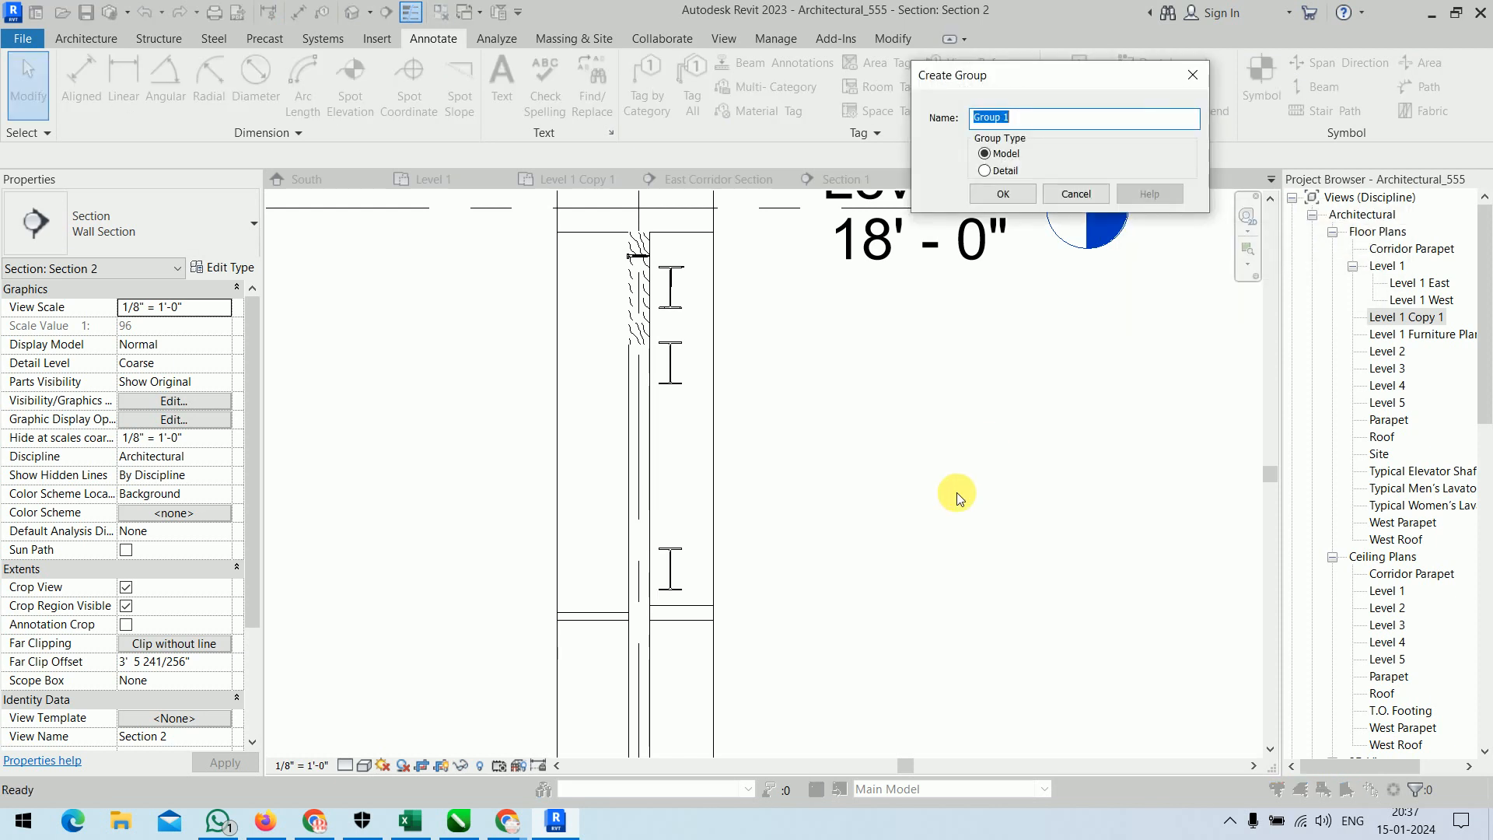
pyautogui.moveTo(1009, 81); pyautogui.dragTo(1013, 343)
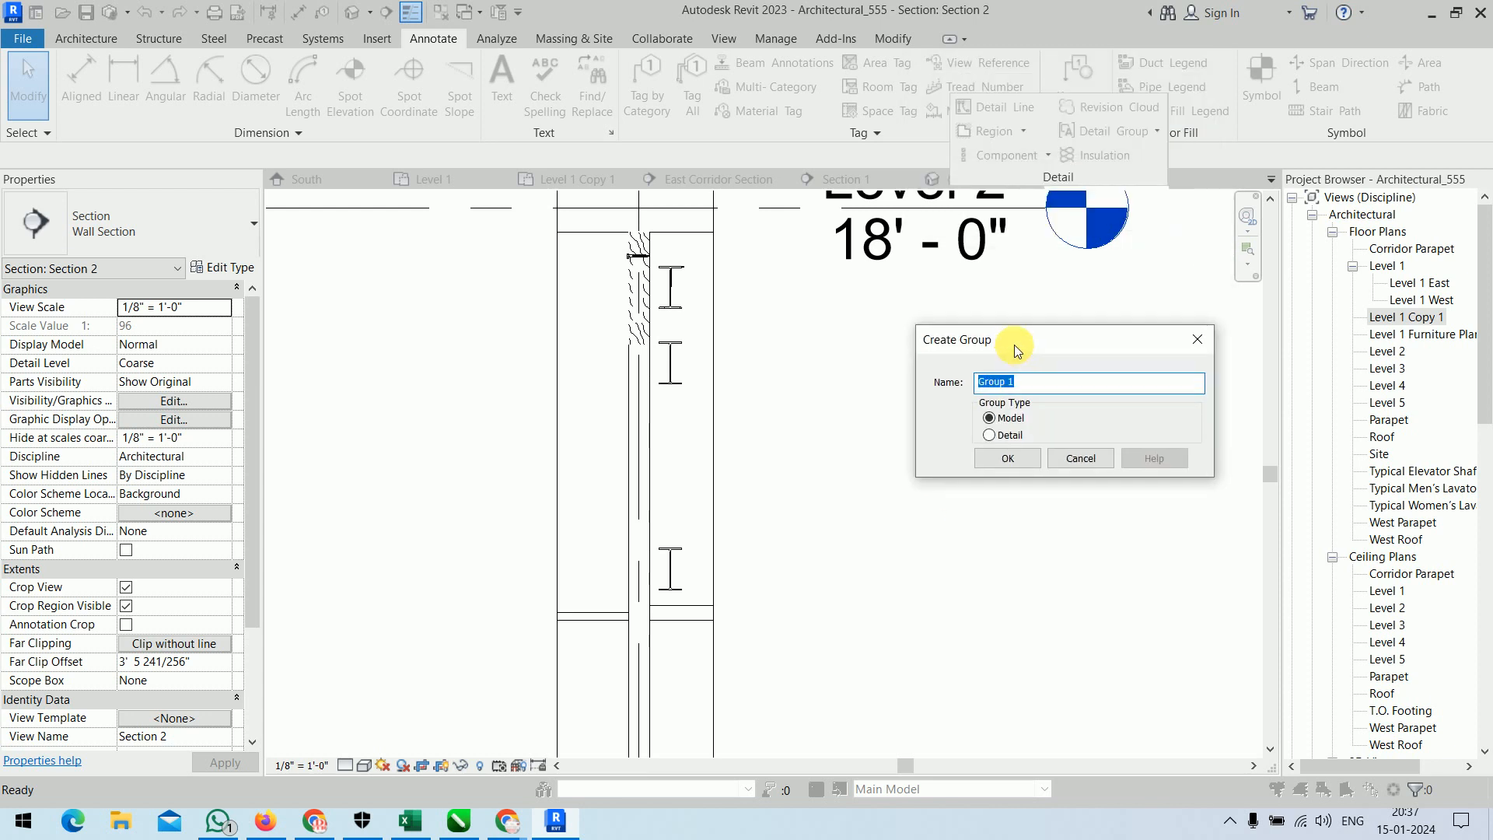
pyautogui.click(1010, 436)
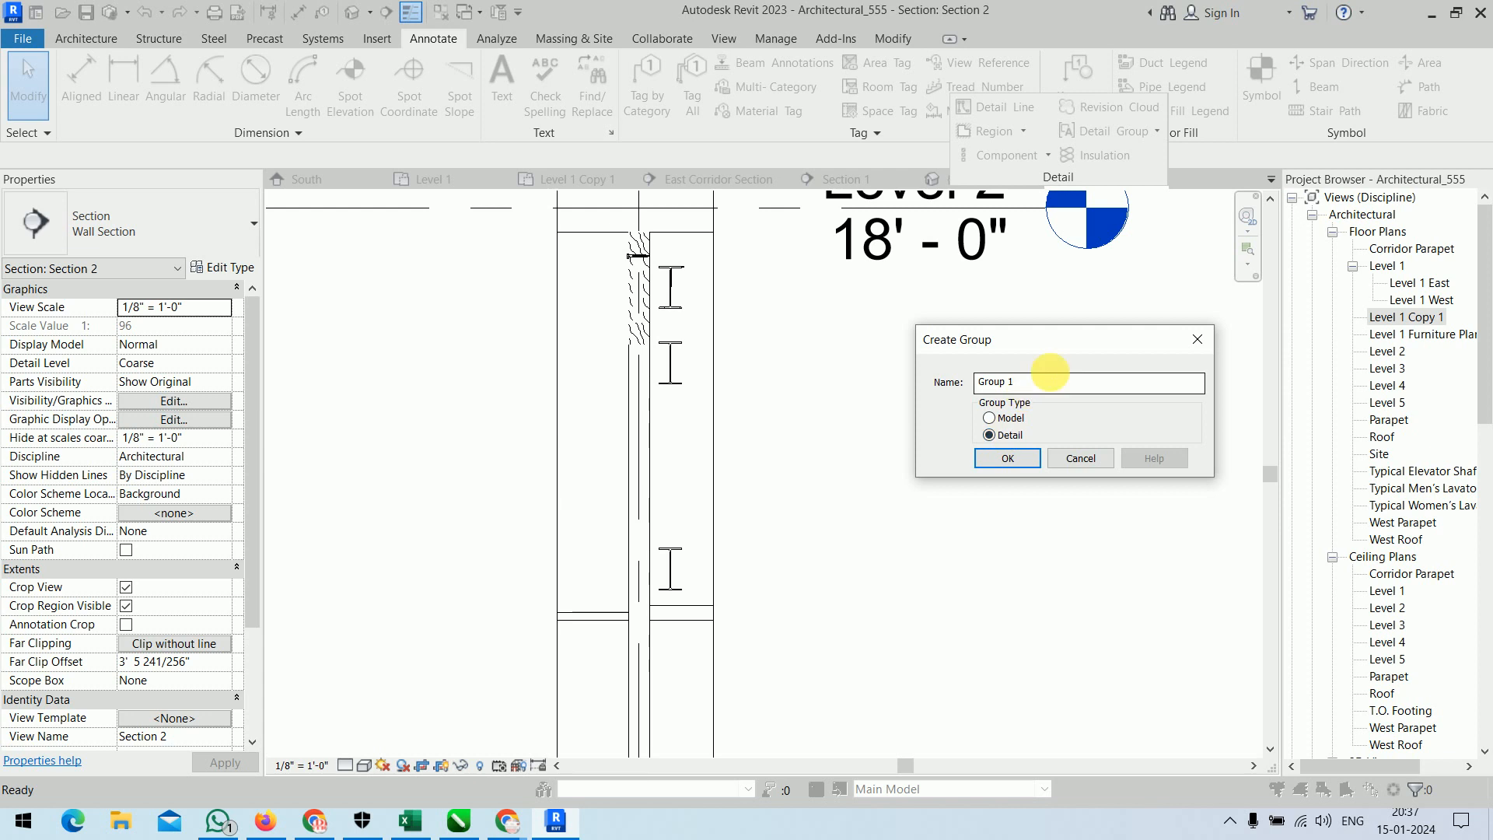
pyautogui.moveTo(1042, 383); pyautogui.dragTo(899, 393)
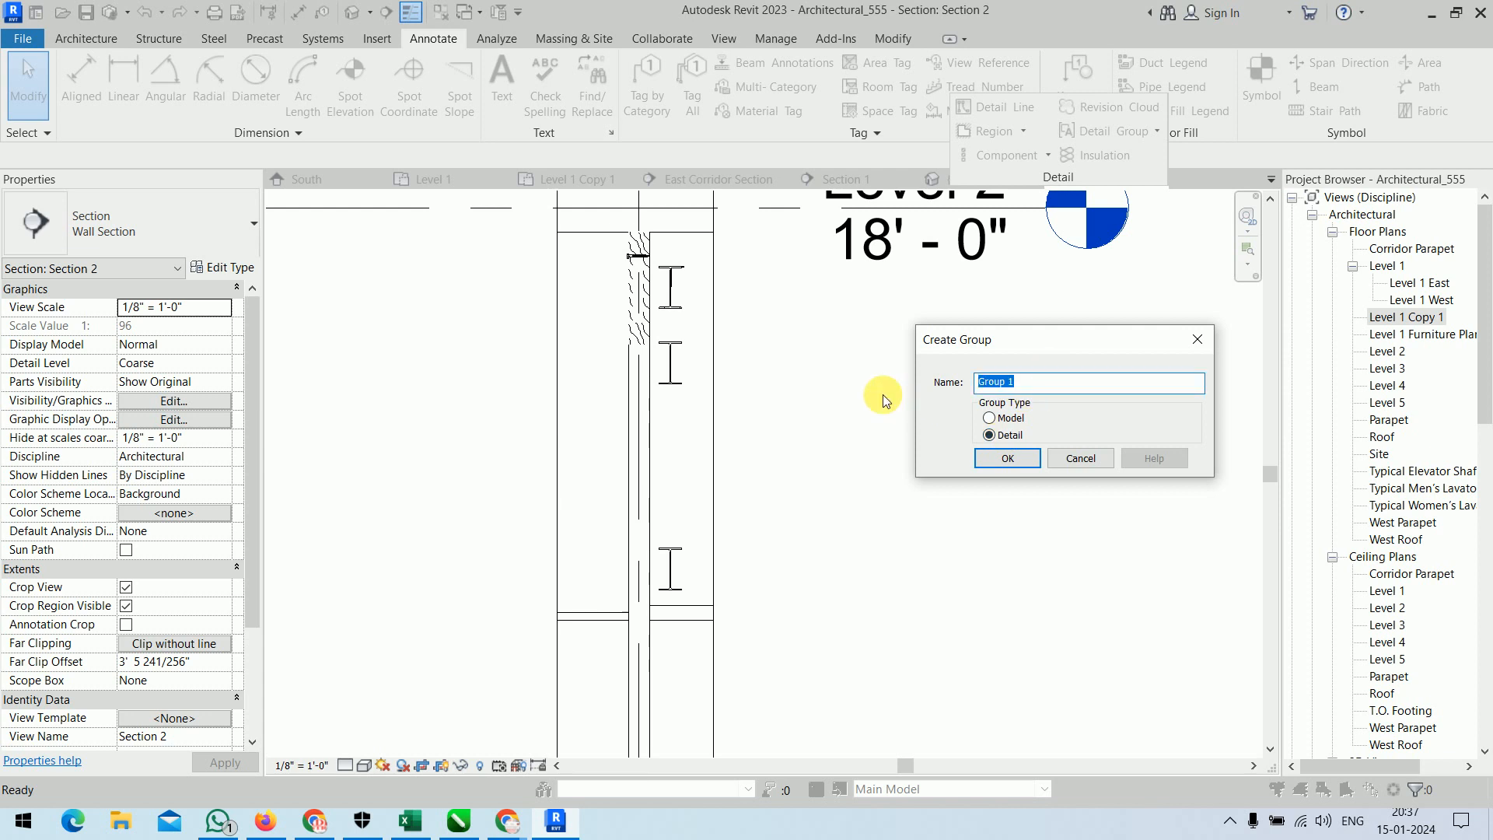
pyautogui.write('Detail_1')
pyautogui.click(1011, 458)
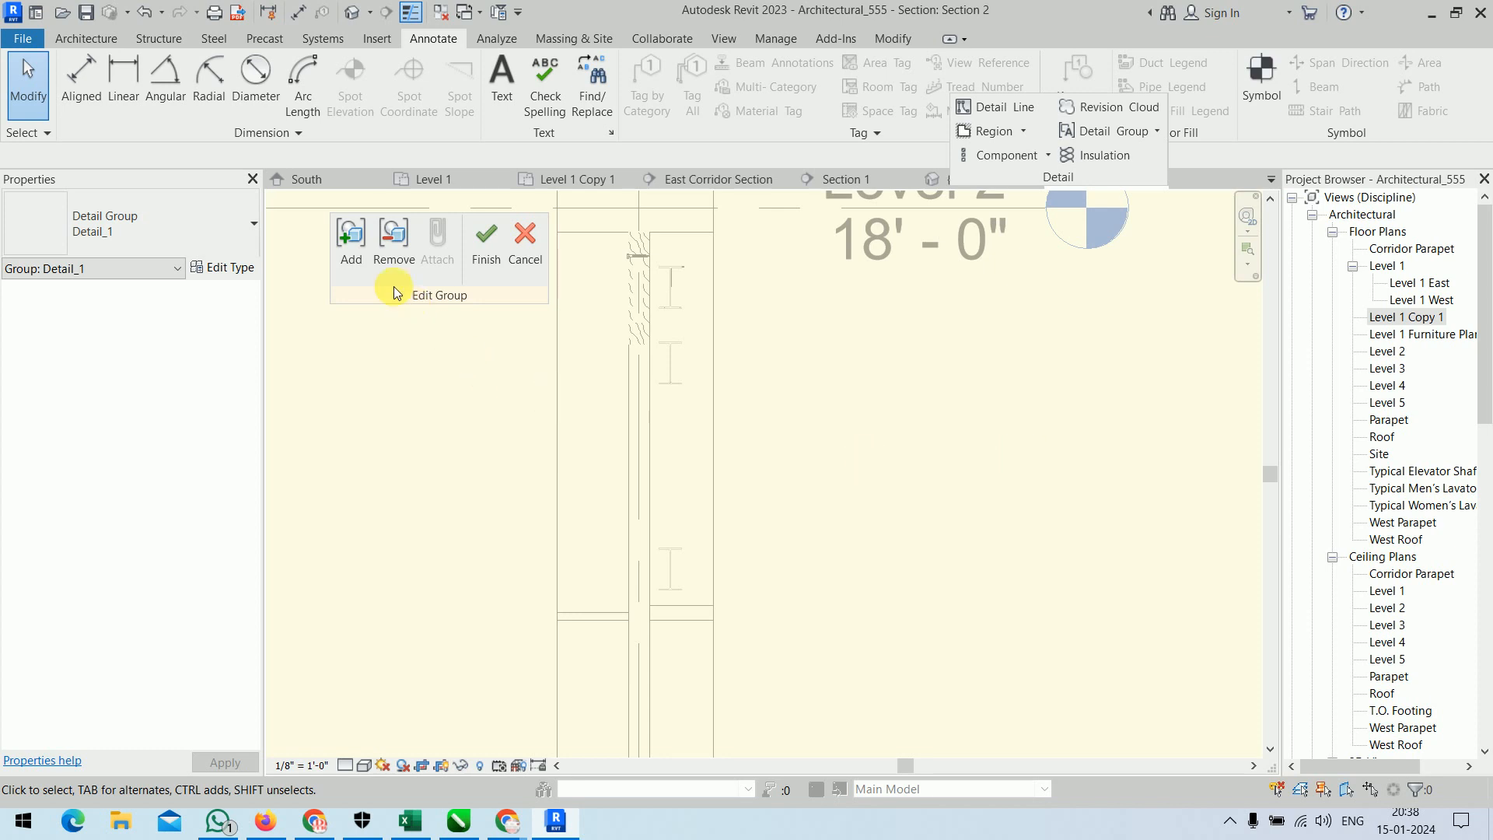
# Add the bolt, the wavy hatch in the wall cavity and the uppermost wide-flange section to the group, and finish editing it.
pyautogui.click(351, 242)
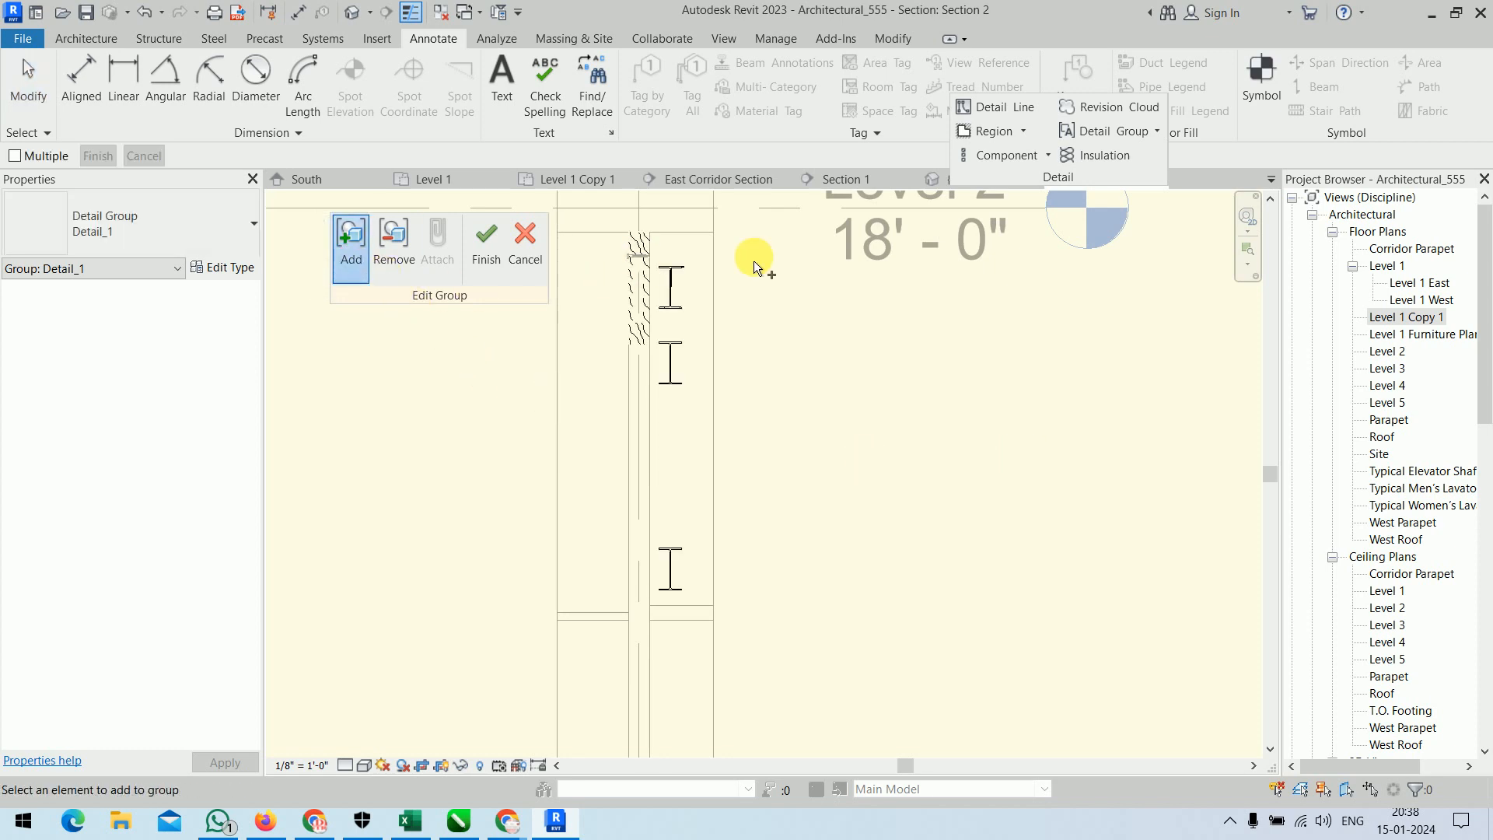
pyautogui.click(670, 290)
pyautogui.click(642, 339)
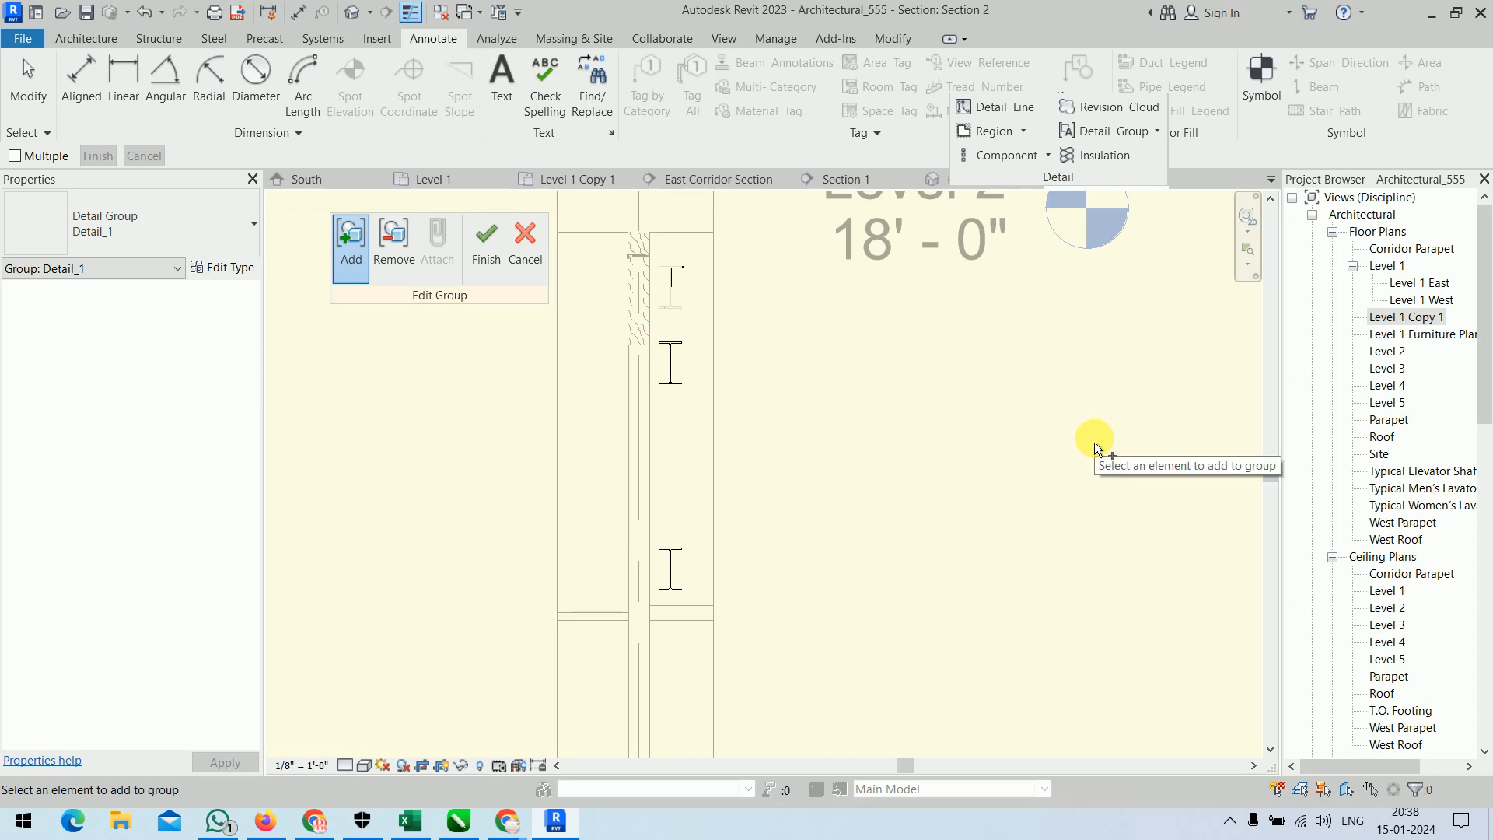
pyautogui.click(480, 252)
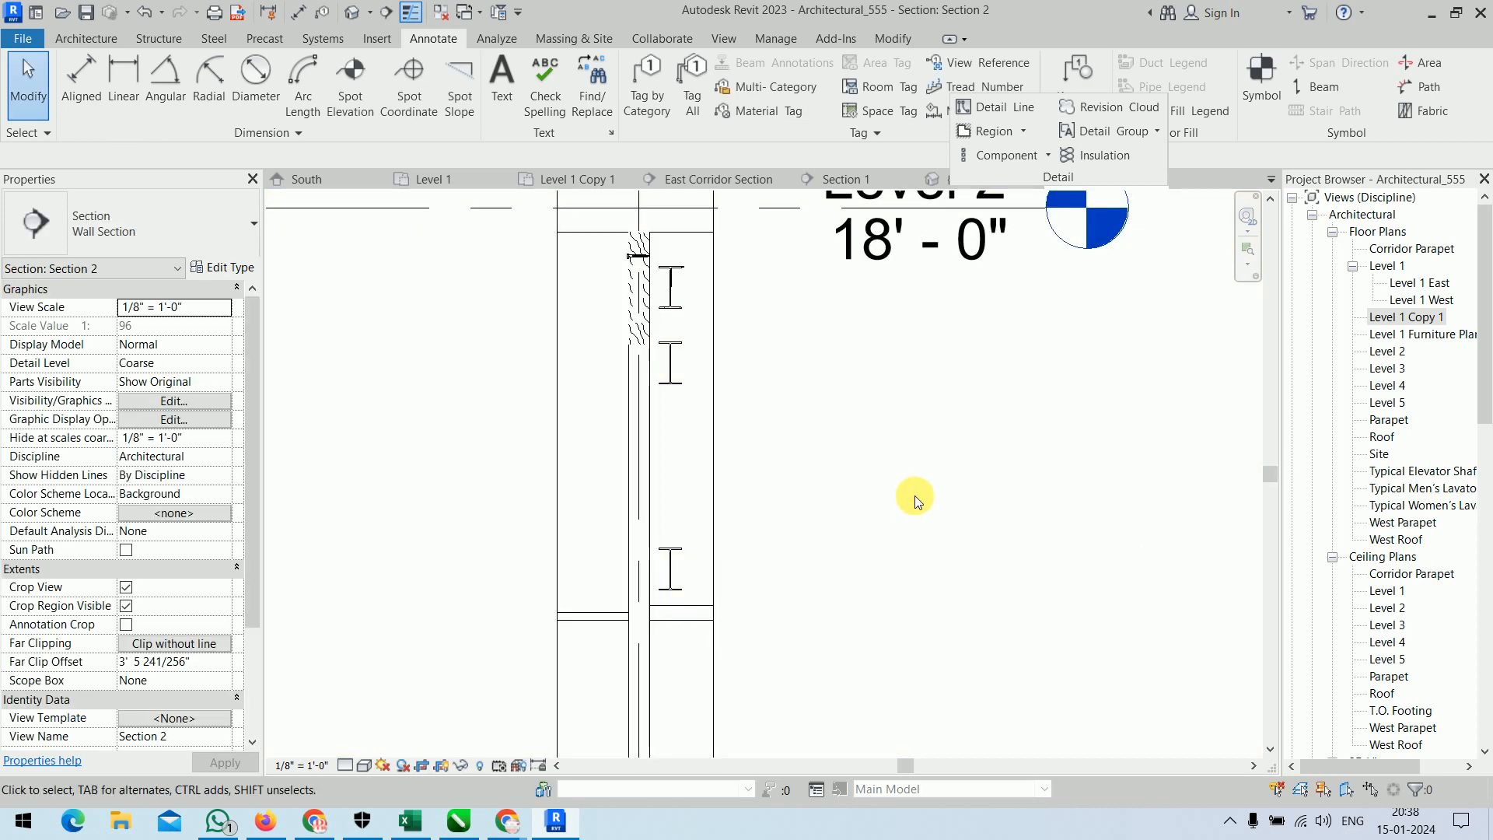
# Open the Section 1 view and place a Typical Slip Track detail group above the stair rising from Level 2.
pyautogui.scroll(-4, 914, 497)
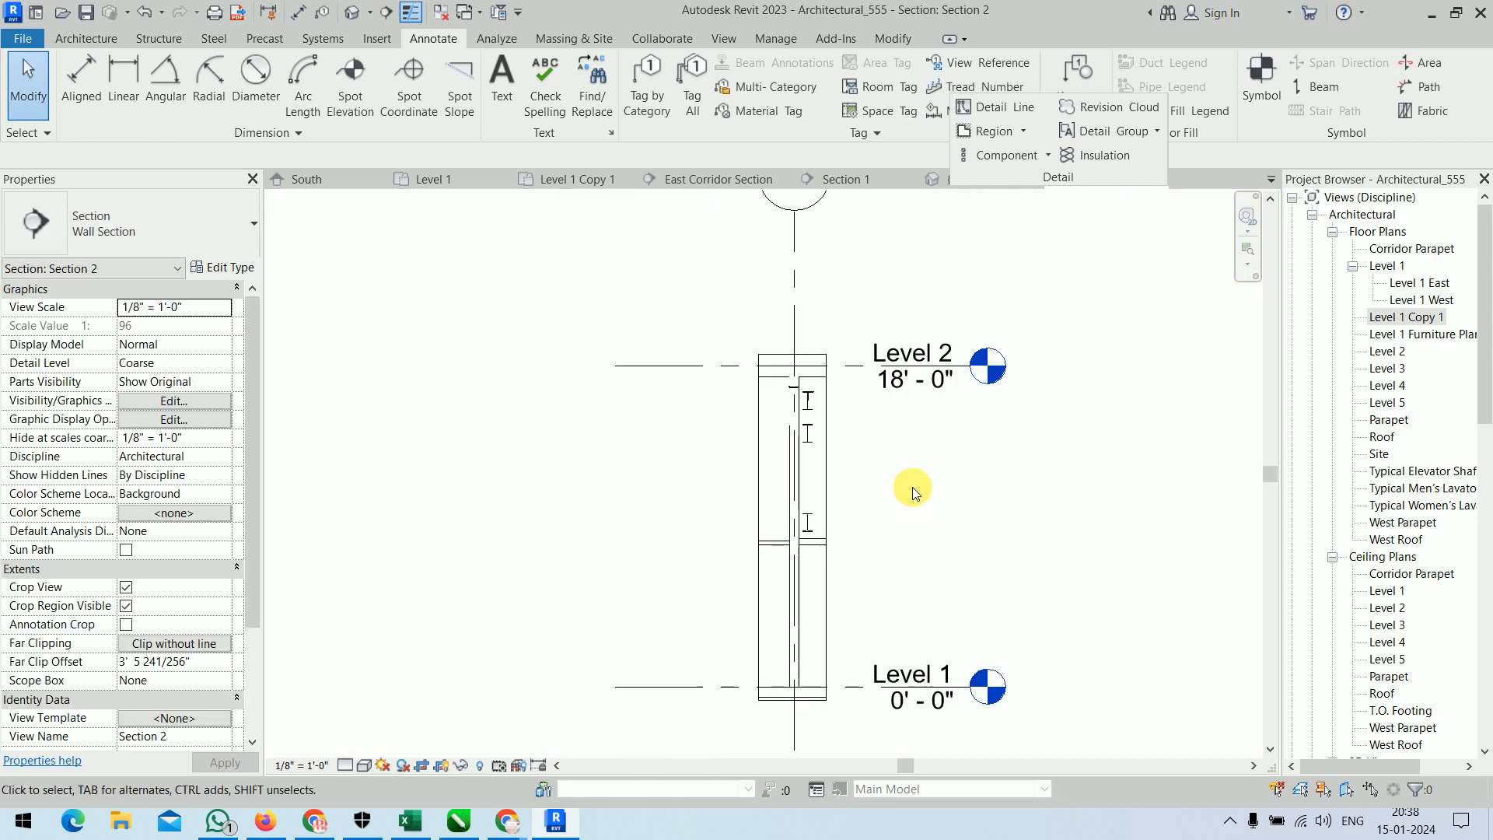
pyautogui.click(869, 182)
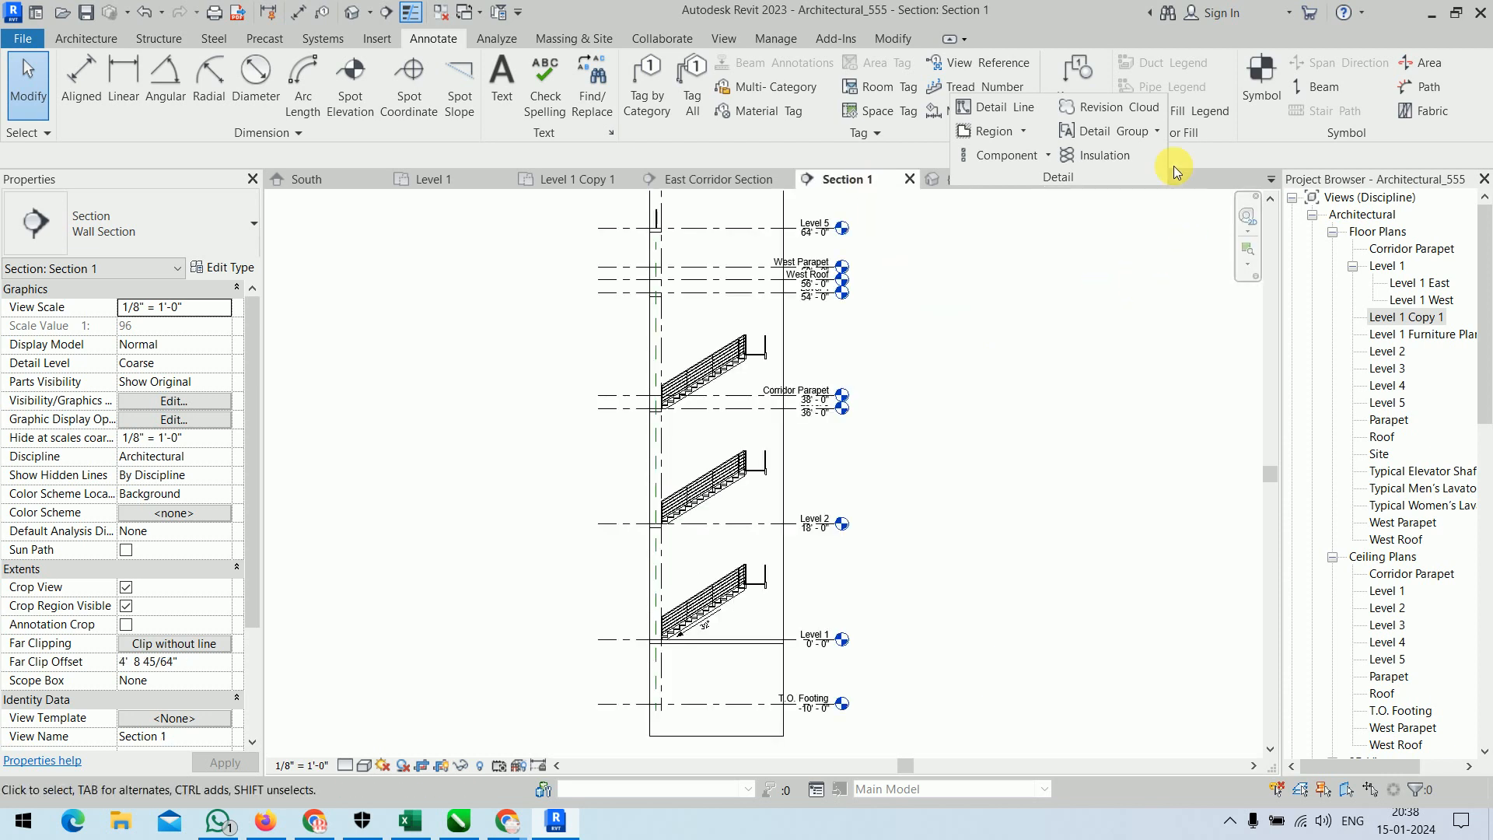
pyautogui.click(1159, 134)
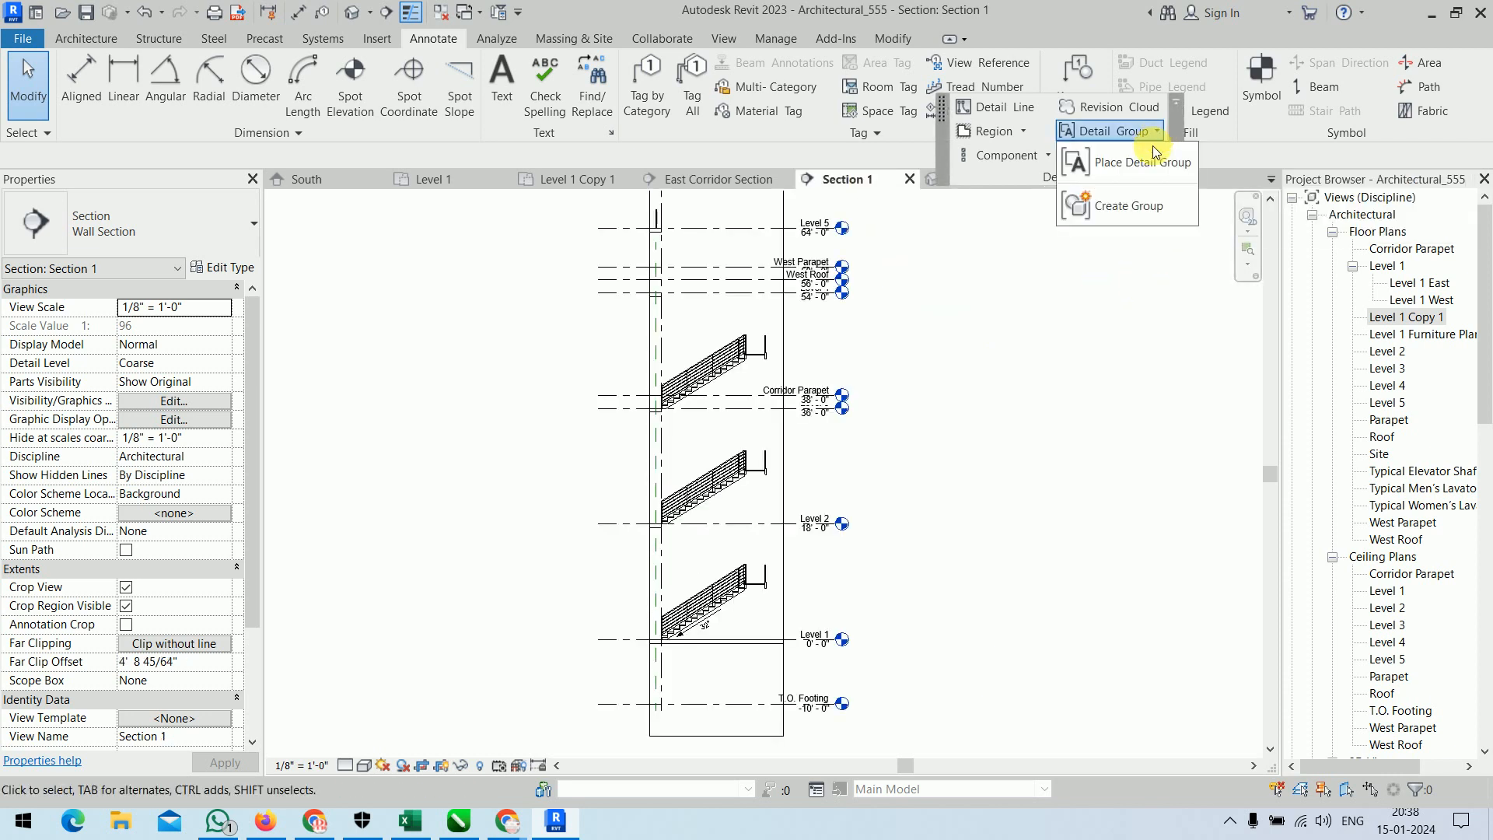
pyautogui.click(1133, 156)
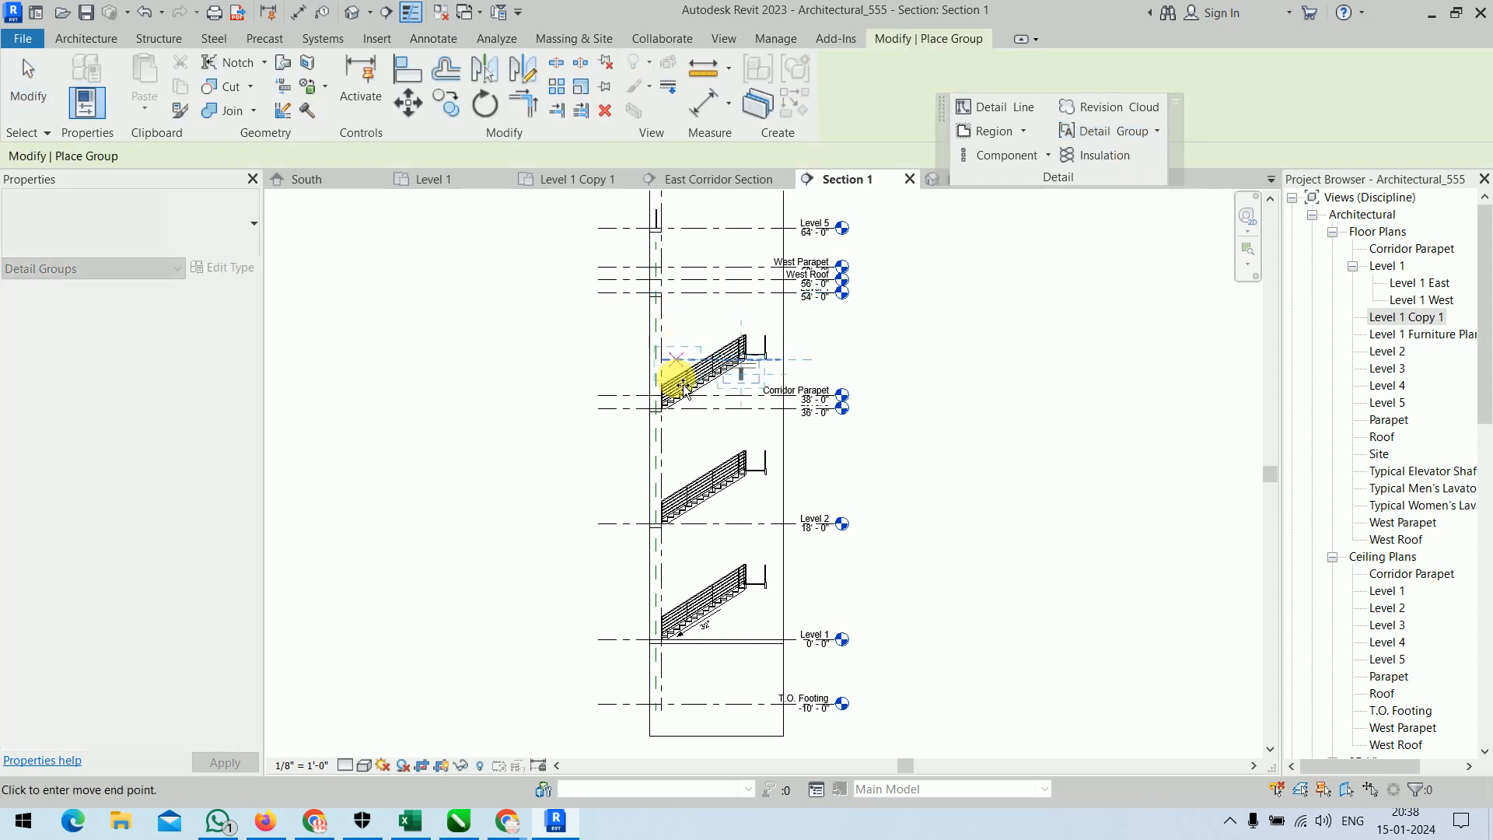
pyautogui.scroll(6, 688, 476)
pyautogui.click(684, 344)
pyautogui.rightClick(1096, 376)
pyautogui.click(1097, 376)
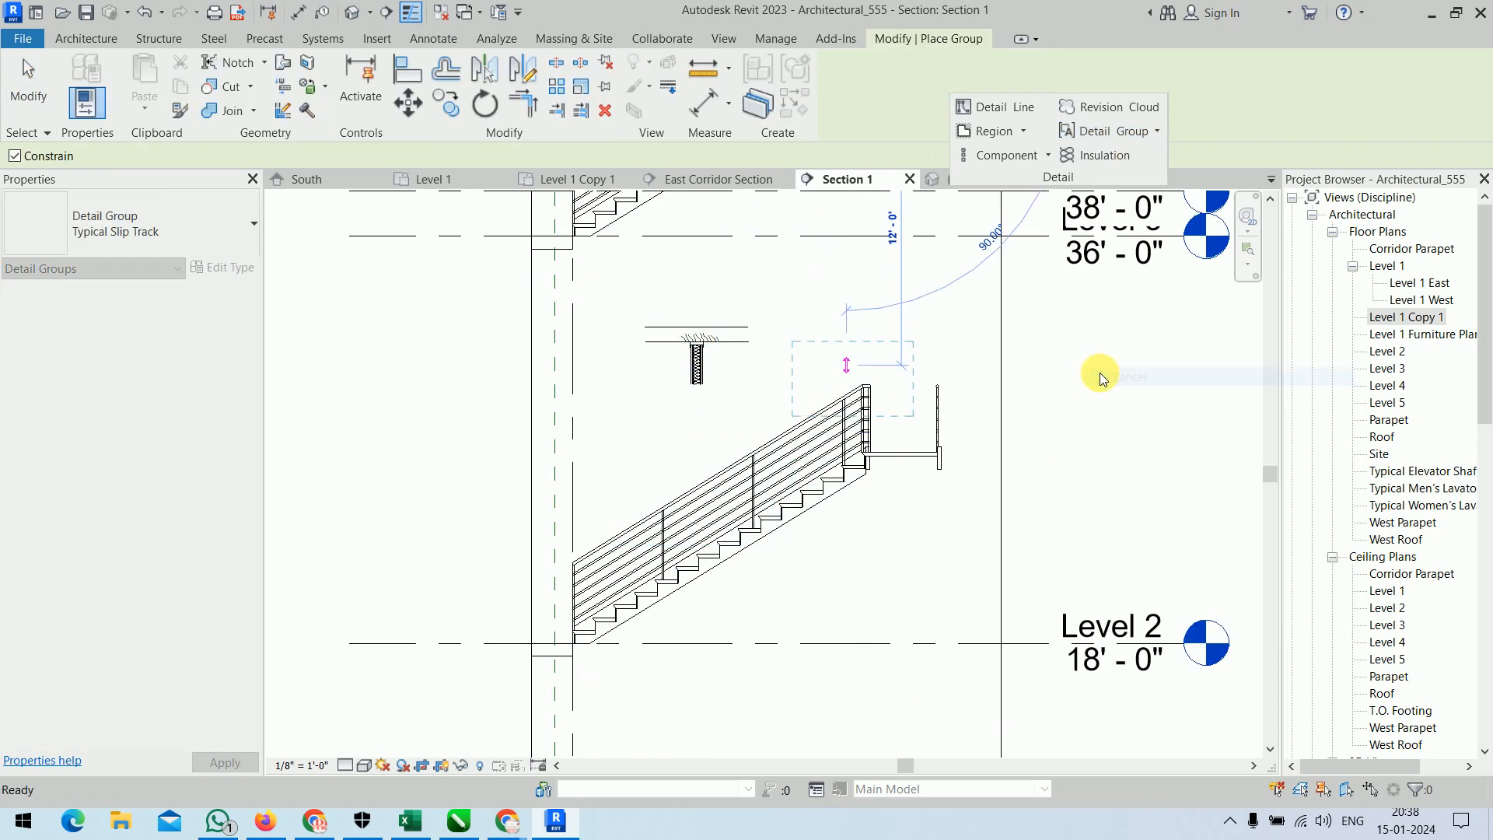
# Try to switch the placed Typical Slip Track group to the Detail_1 type.
pyautogui.scroll(5, 700, 357)
pyautogui.moveTo(929, 446); pyautogui.dragTo(861, 525, button='middle')
pyautogui.scroll(-5, 918, 525)
pyautogui.click(1008, 479)
pyautogui.moveTo(1007, 478); pyautogui.dragTo(772, 376, button='middle')
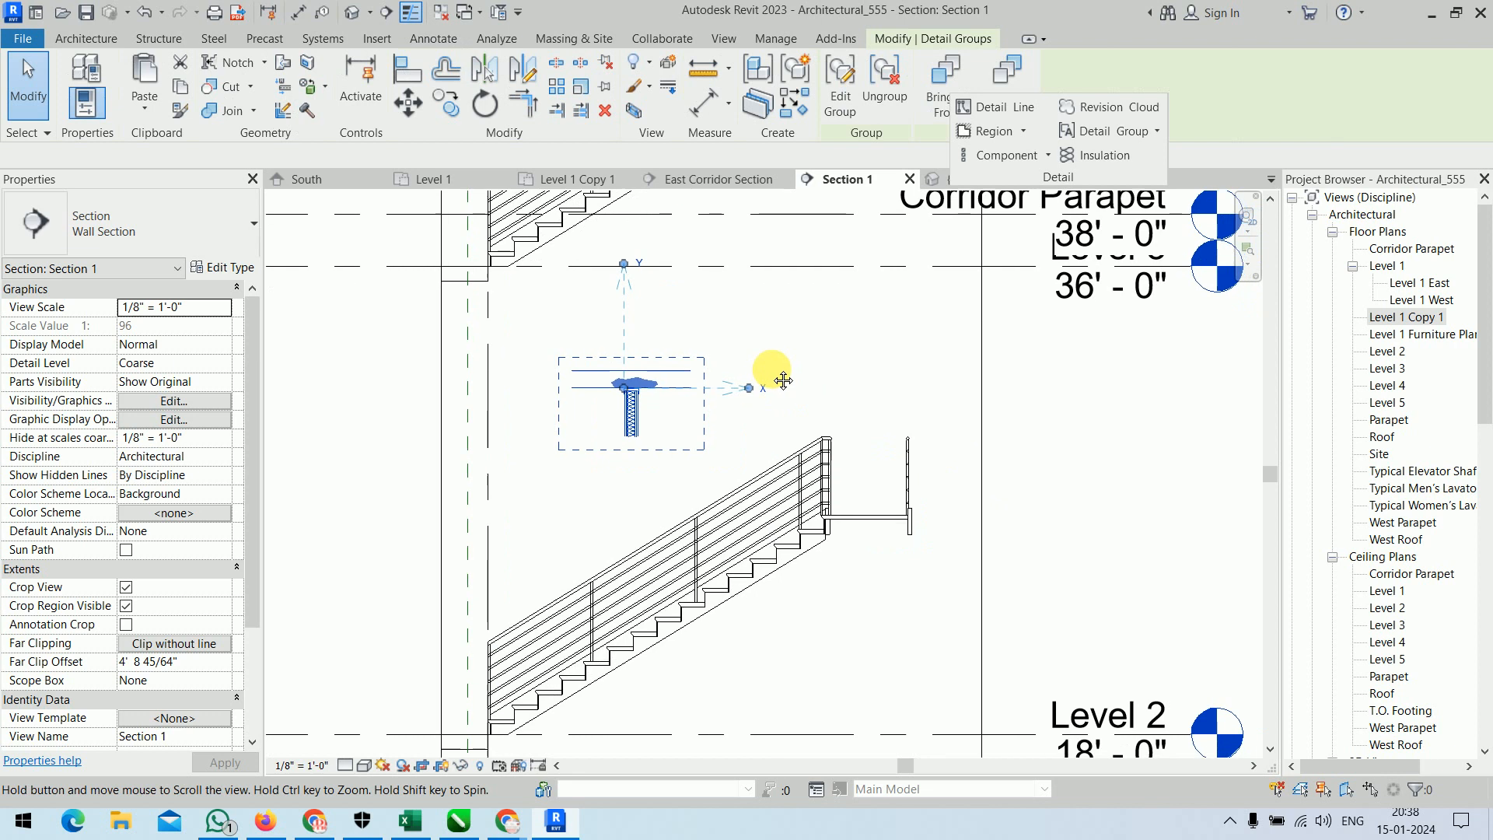
pyautogui.click(197, 230)
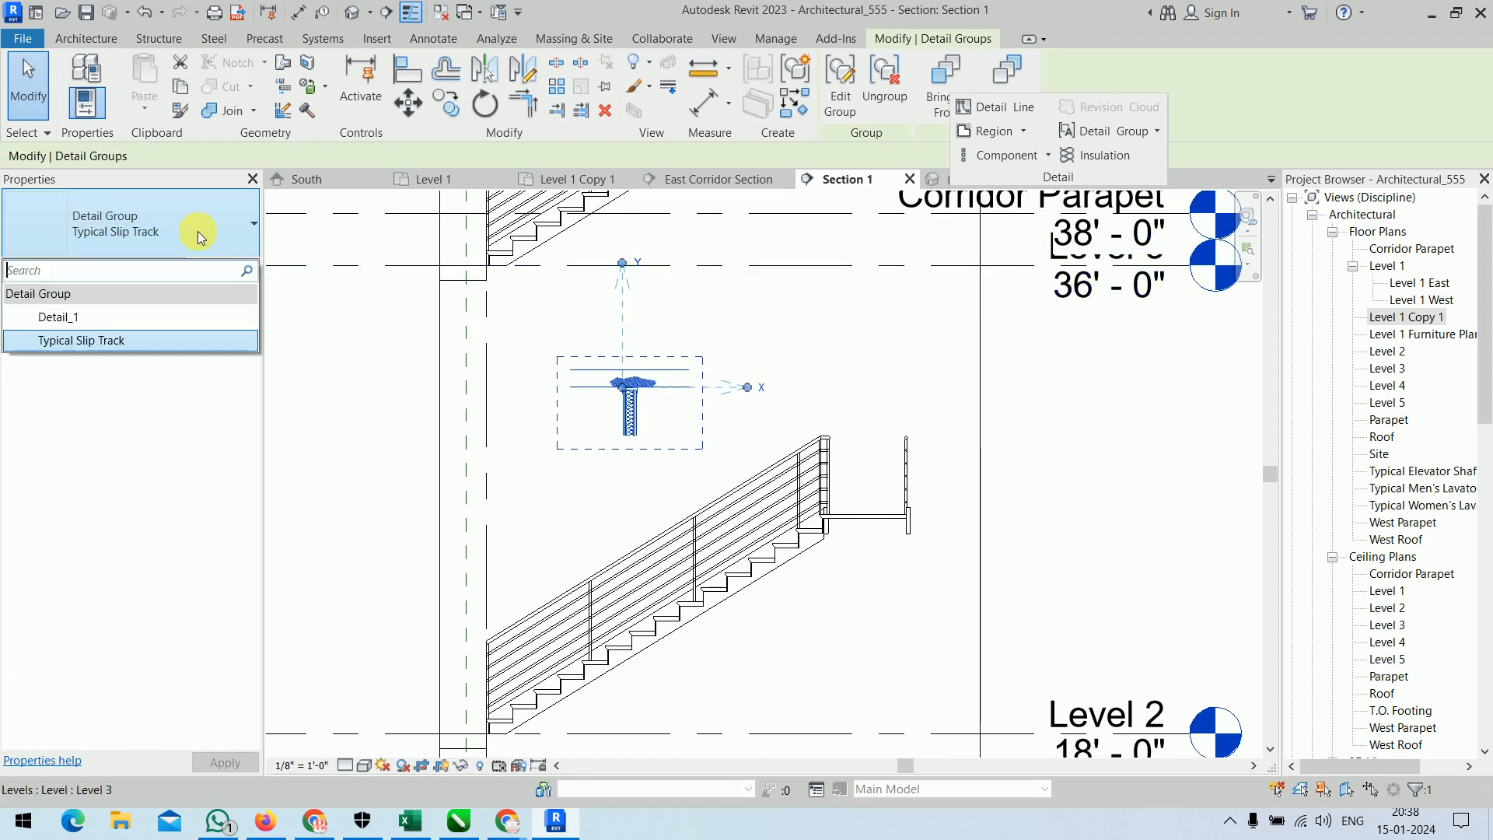
pyautogui.click(81, 318)
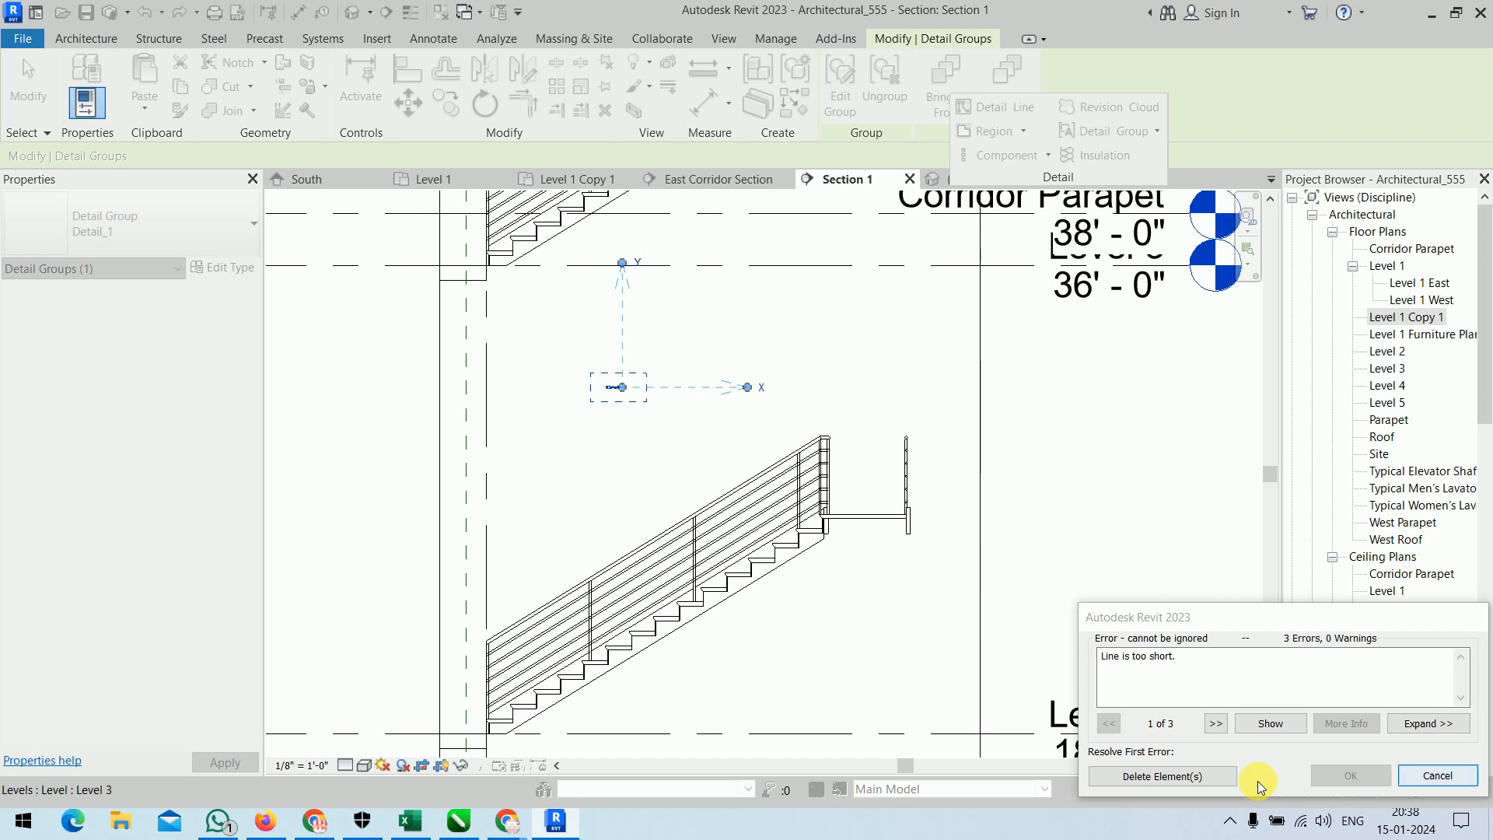
pyautogui.scroll(2, 608, 405)
pyautogui.scroll(3, 608, 405)
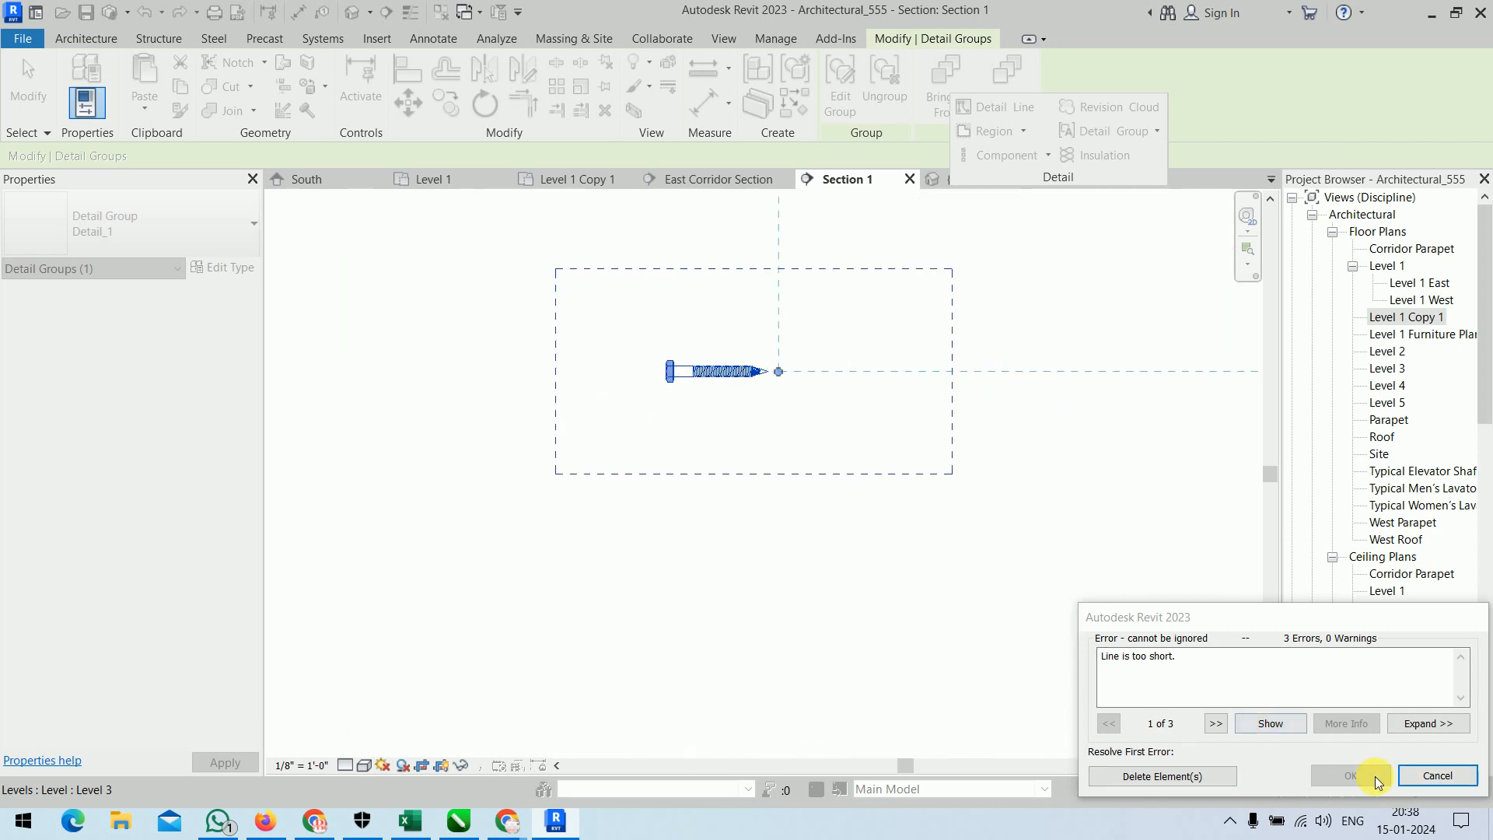
pyautogui.click(1436, 776)
# Place an instance of the Detail_1 detail group in Section 1, beside the slip track detail and above the stair railing.
pyautogui.click(1130, 131)
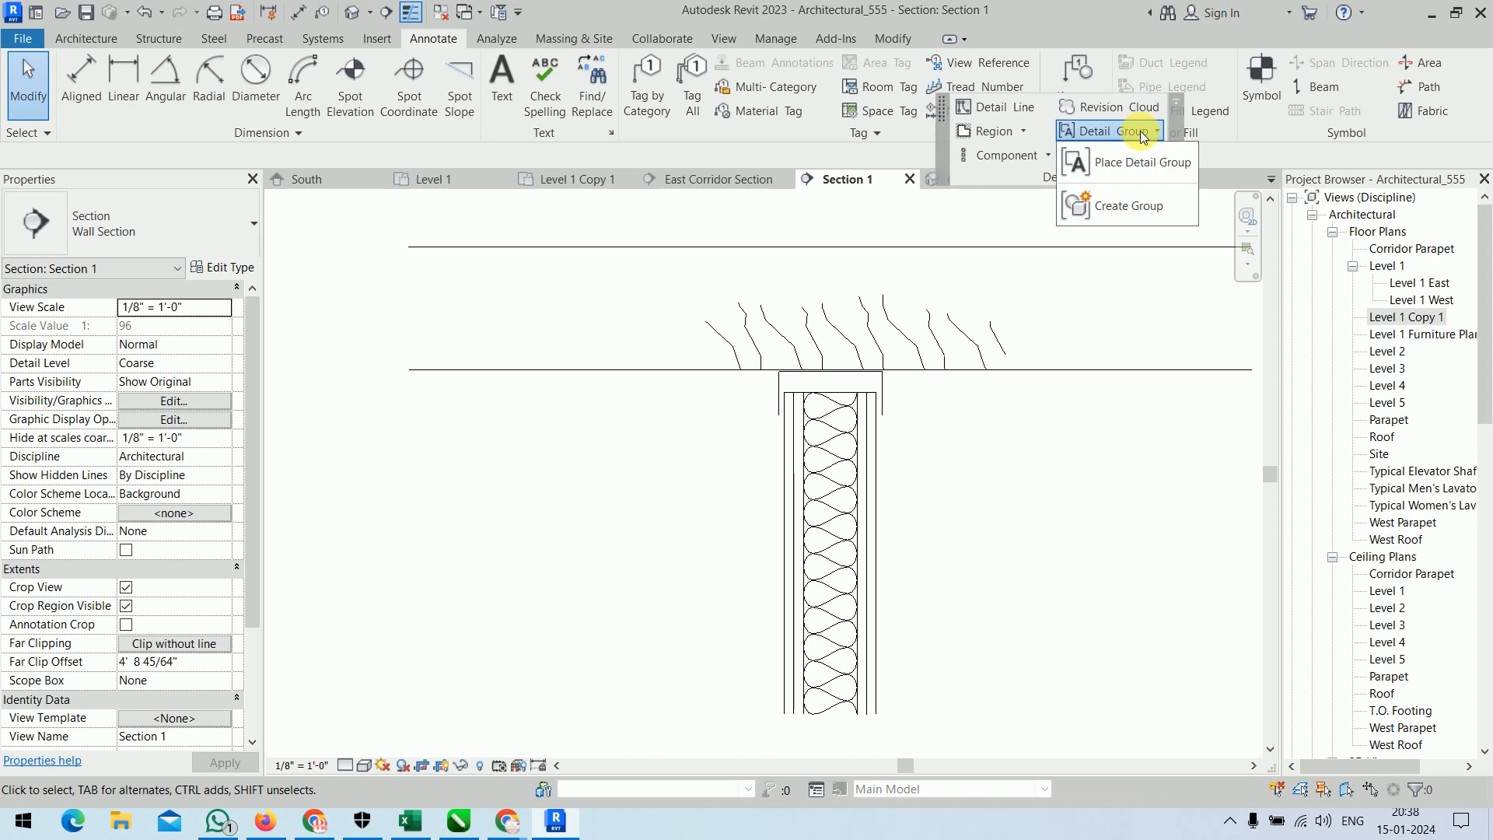
pyautogui.click(1133, 173)
pyautogui.click(166, 236)
pyautogui.click(109, 316)
pyautogui.scroll(-5, 280, 401)
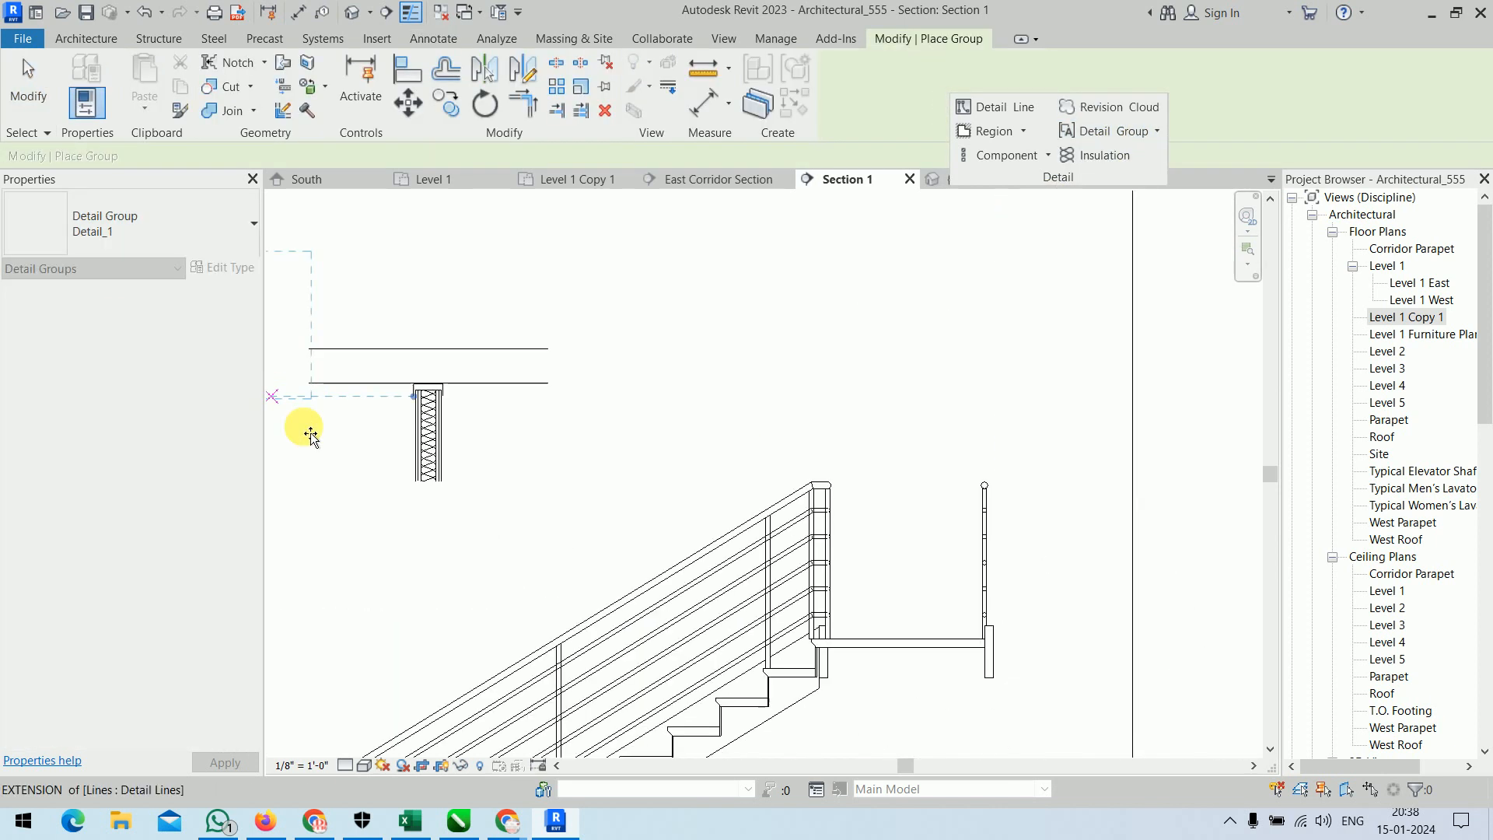
pyautogui.click(736, 450)
pyautogui.rightClick(996, 350)
pyautogui.click(1003, 358)
pyautogui.scroll(2, 833, 342)
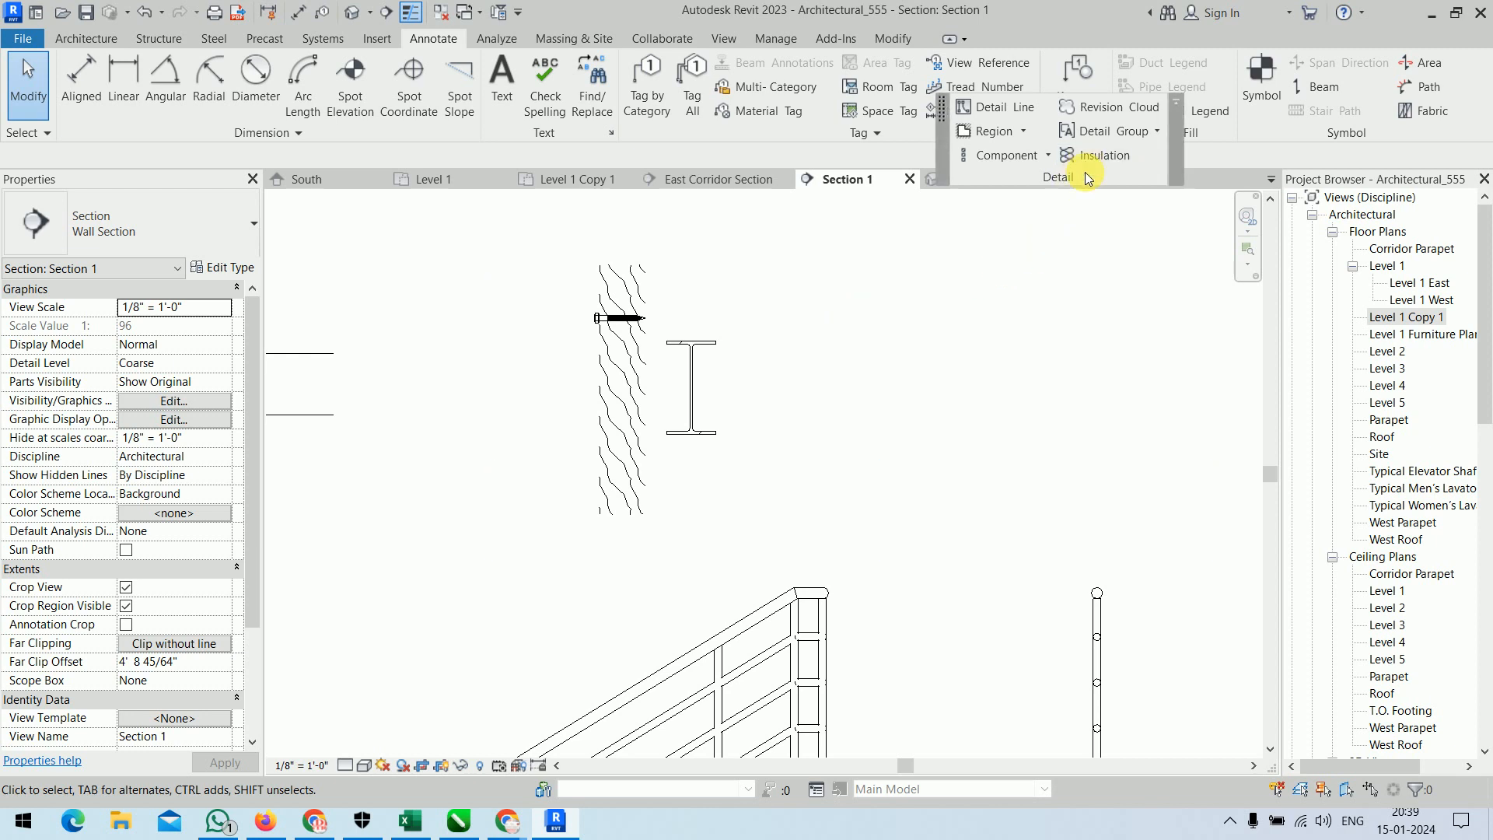
# Dock the floating Detail tools back into the ribbon.
pyautogui.click(1175, 101)
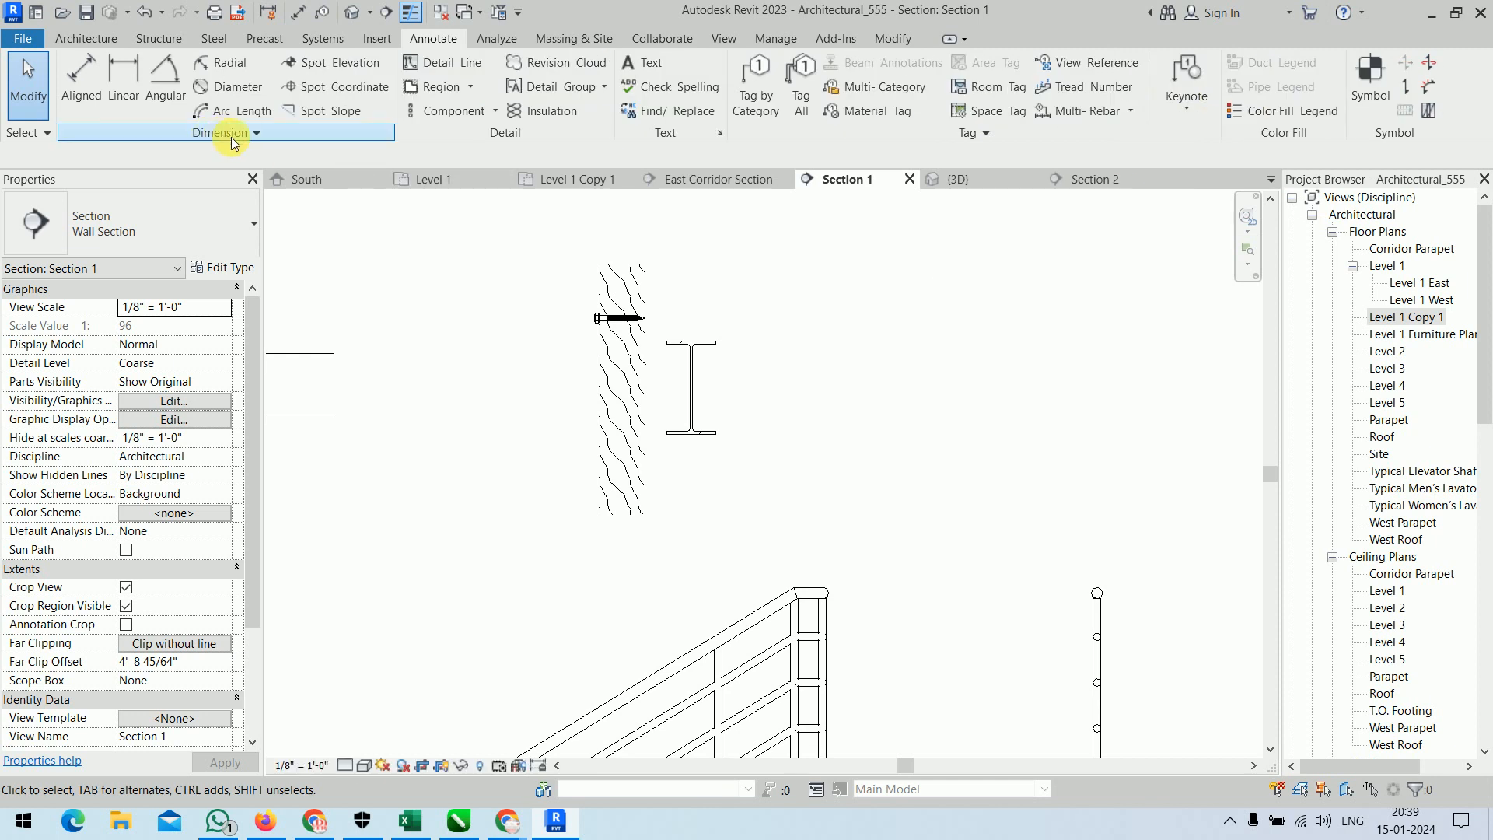